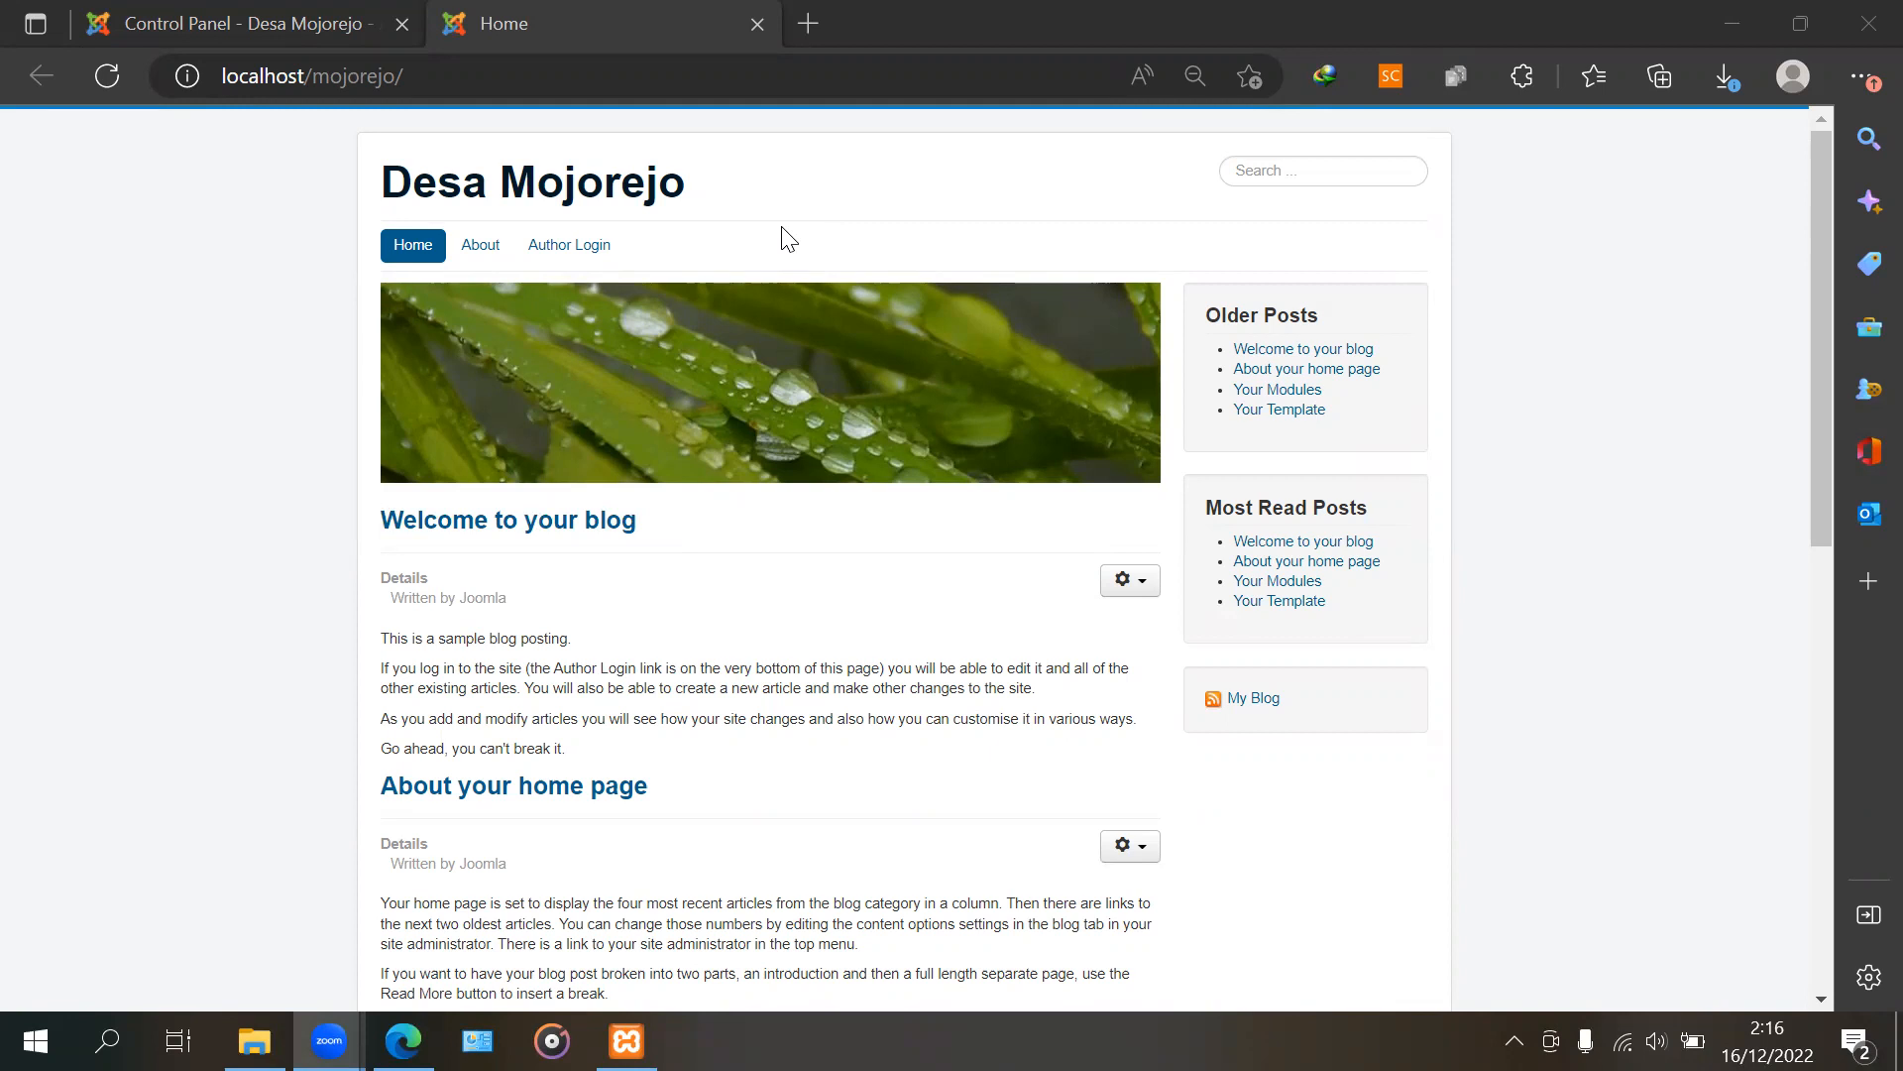
Check the server modules in XAMPP Control Panel, and load localhost/mojorejo/administrator in the browser
{"action": "key", "text": "alt+Tab"}
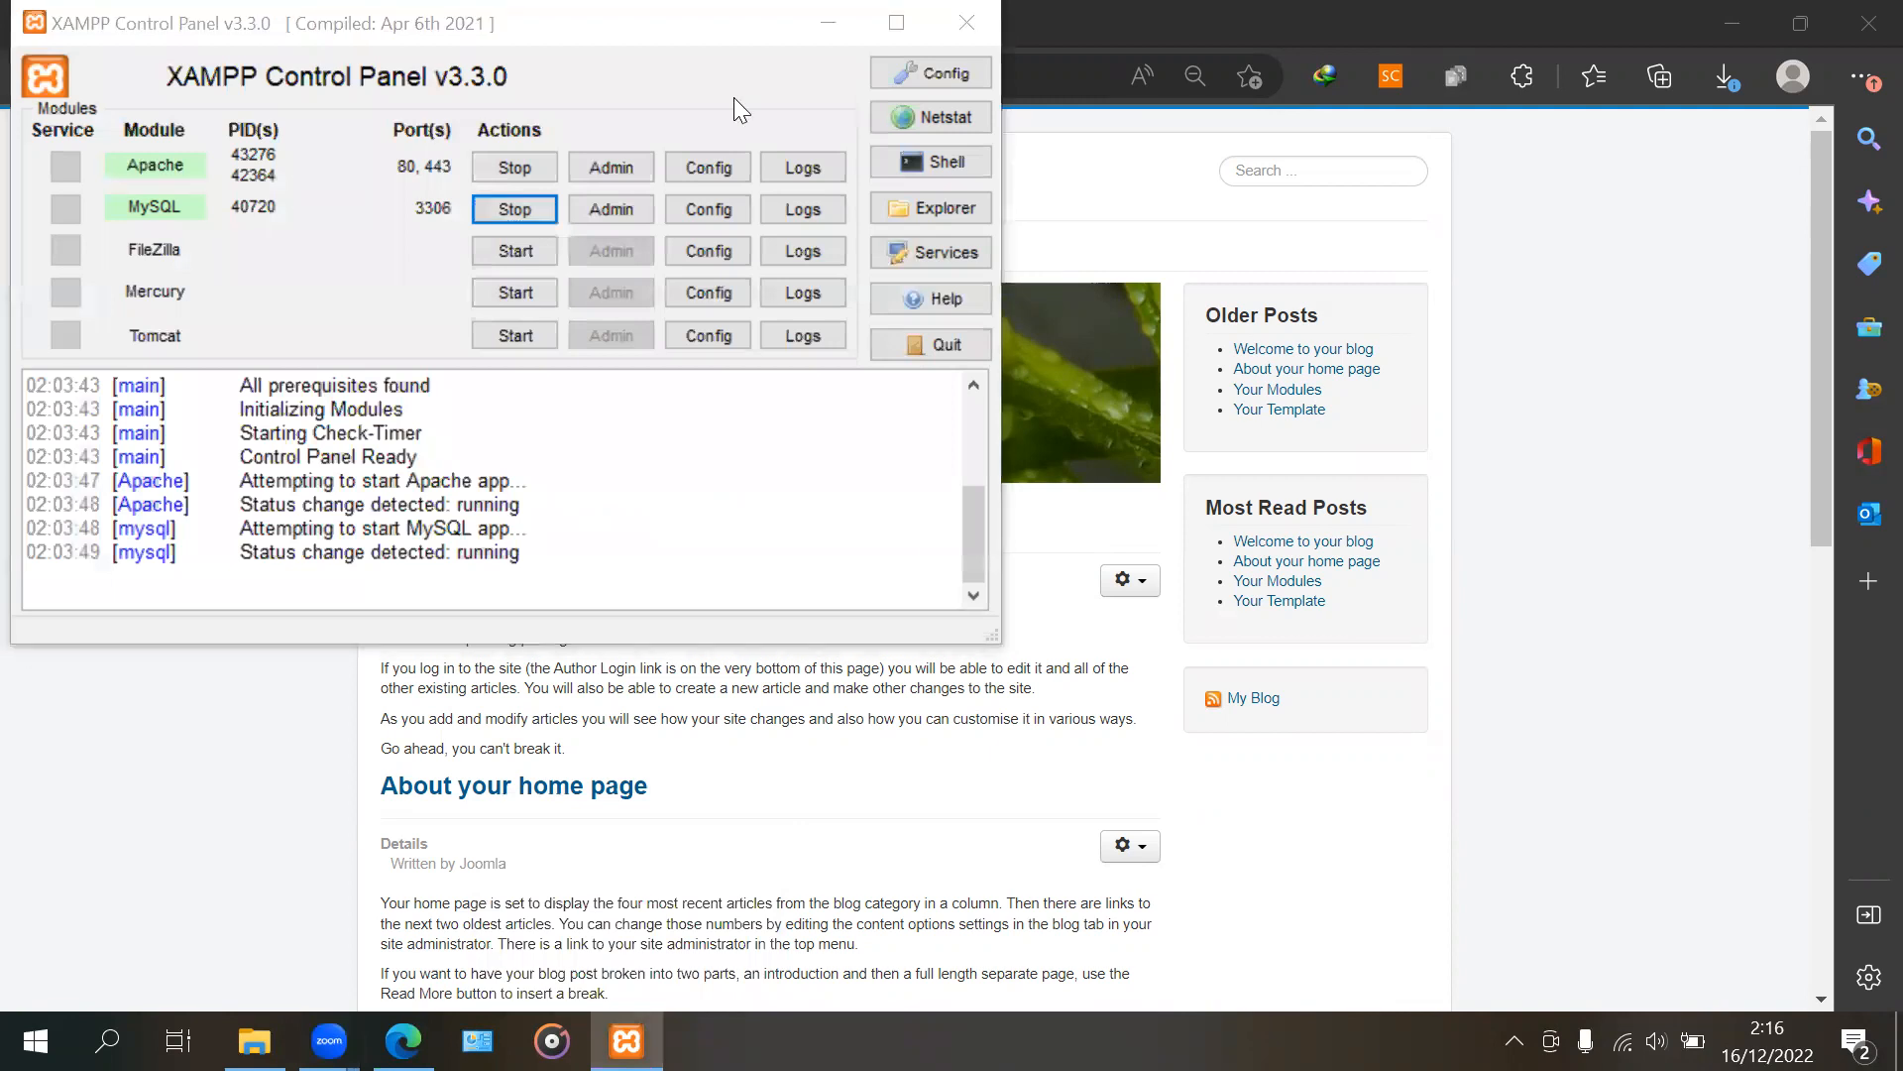
{"action": "left_click", "coordinate": [836, 22]}
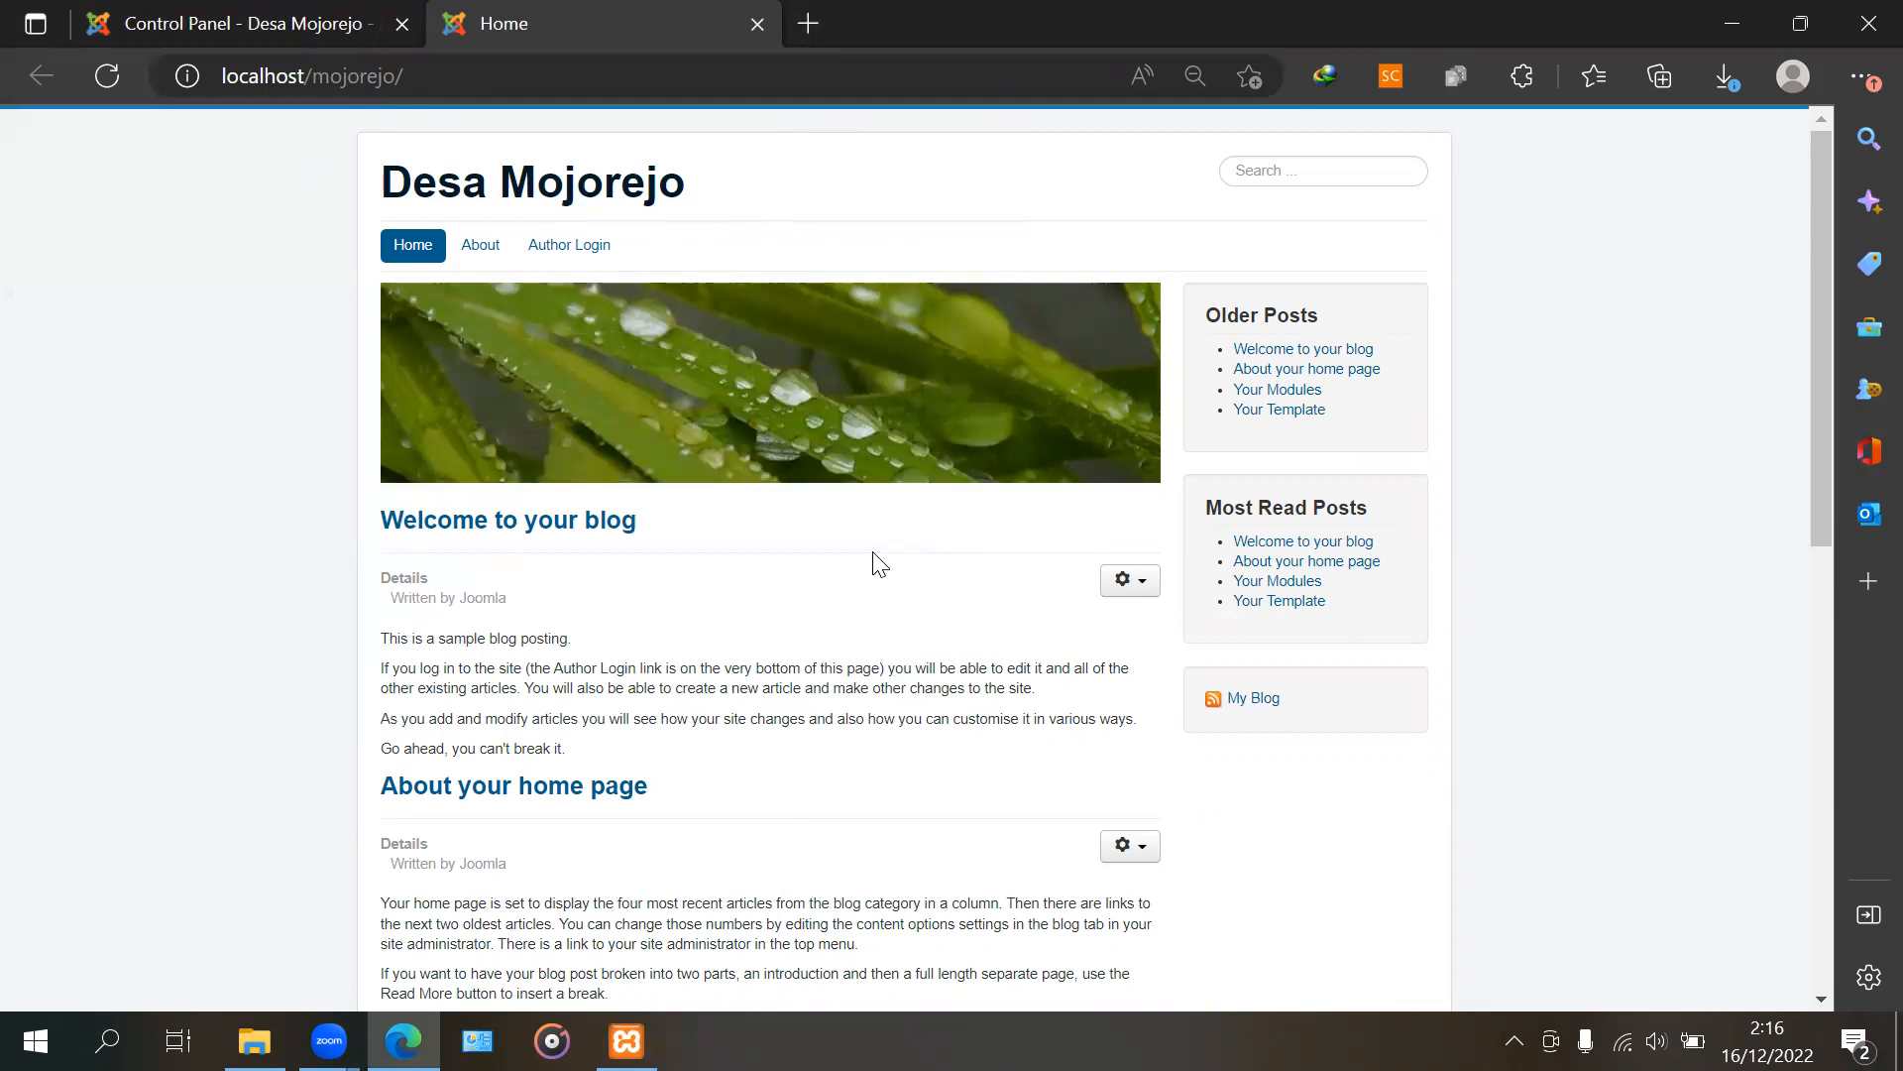
{"action": "left_click", "coordinate": [432, 78]}
{"action": "left_click", "coordinate": [434, 79]}
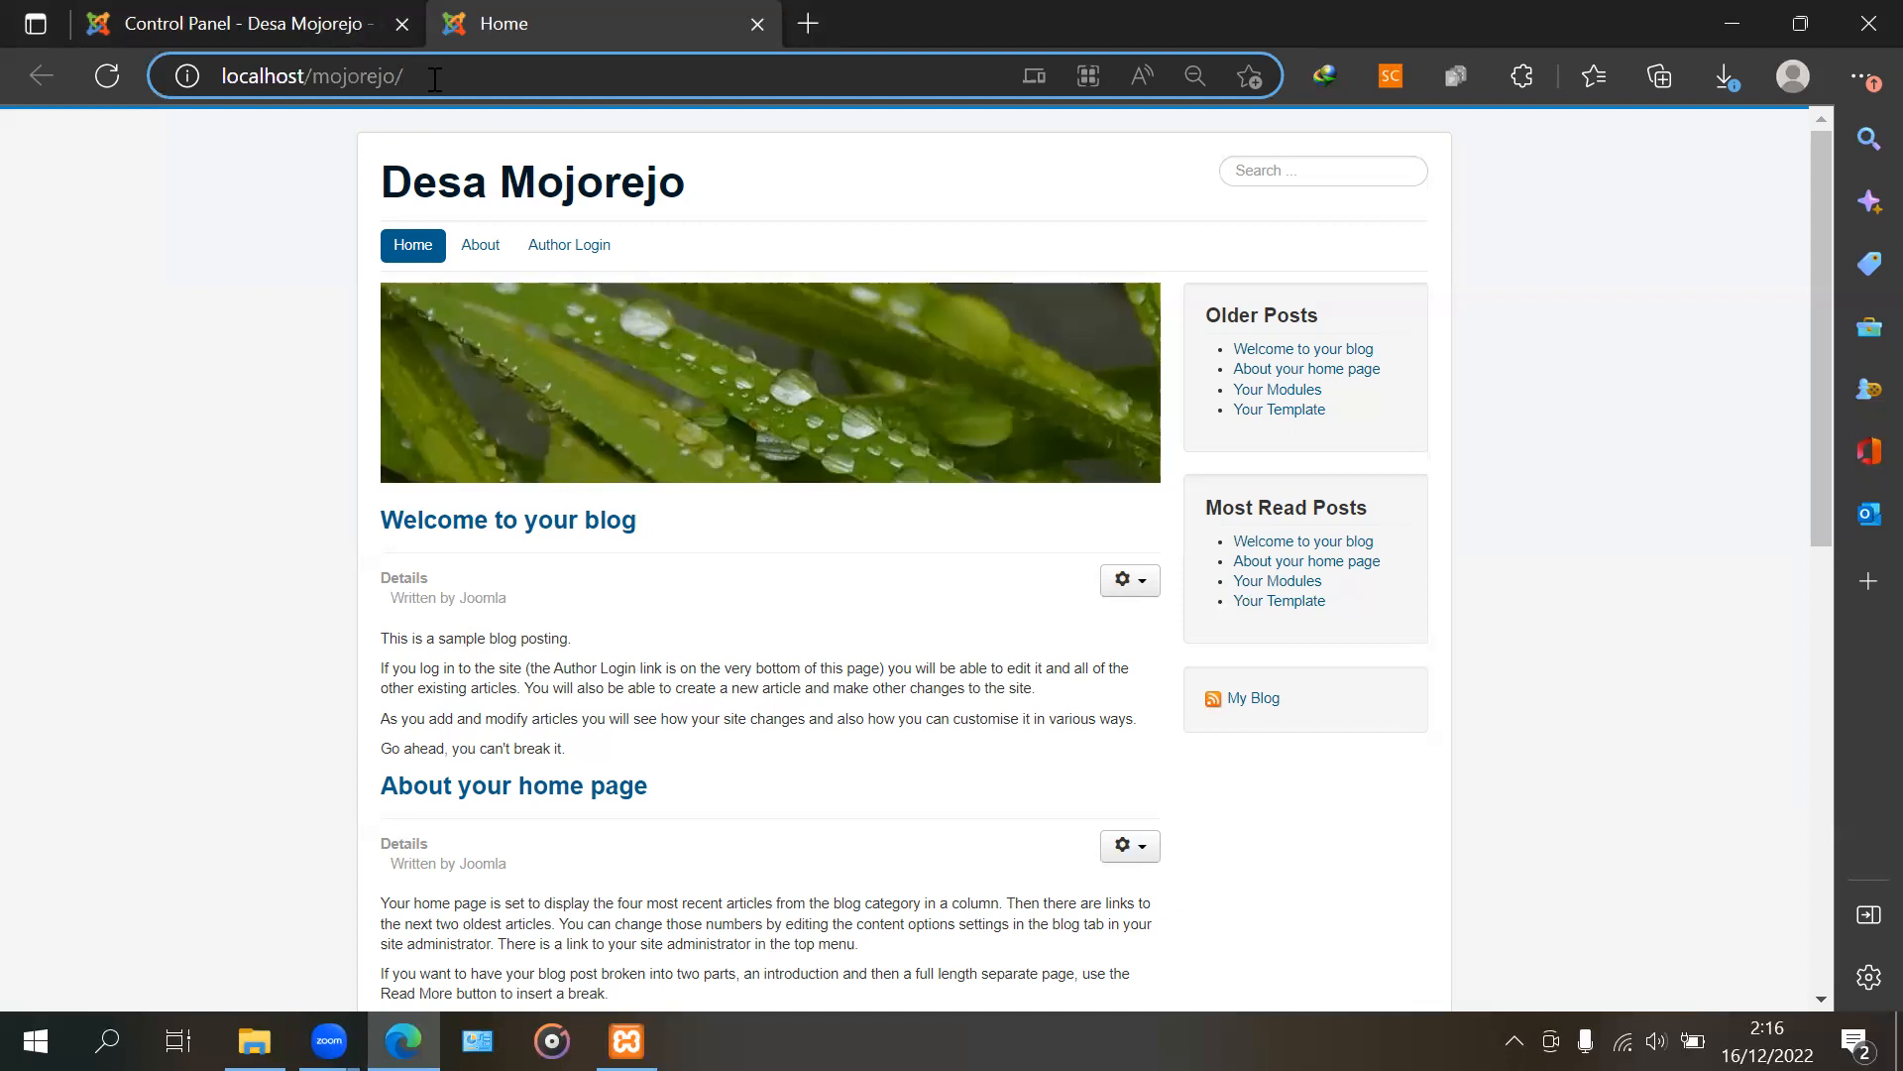
{"action": "type", "text": "administ"}
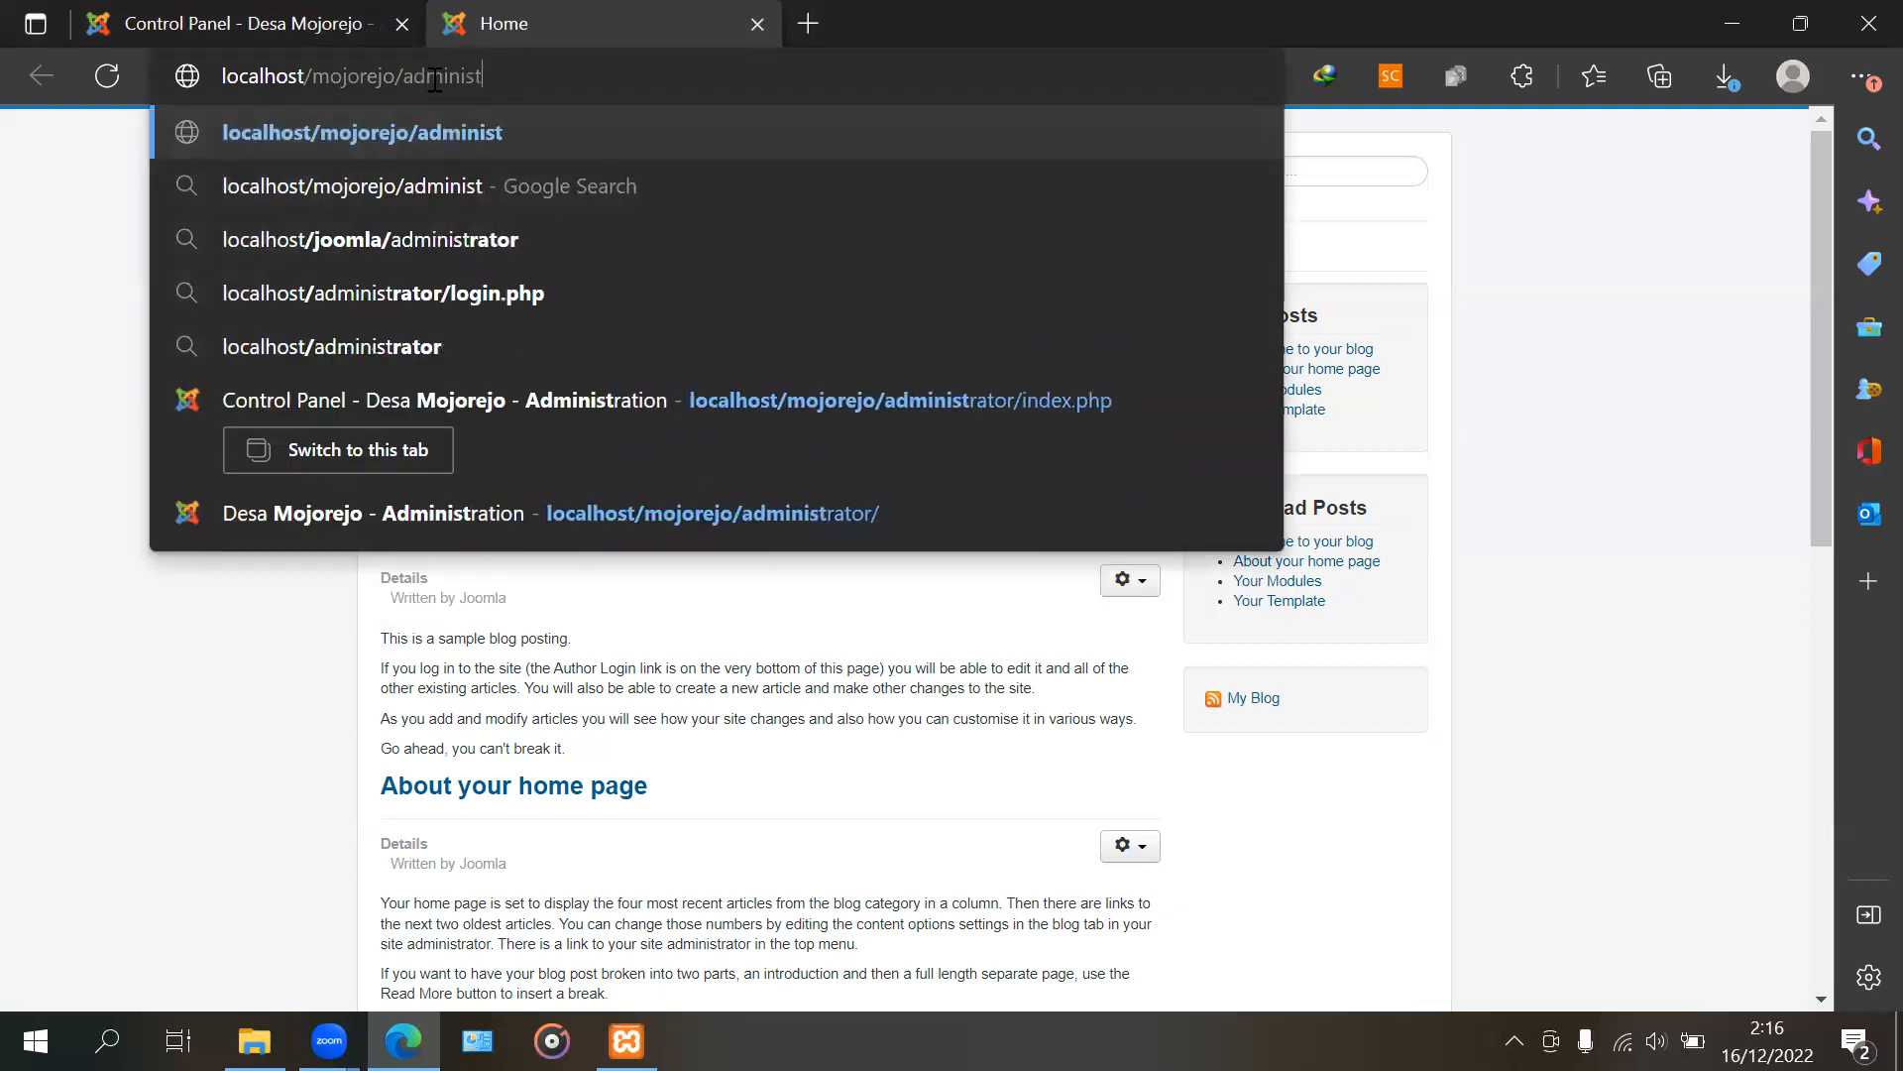
{"action": "type", "text": "rator"}
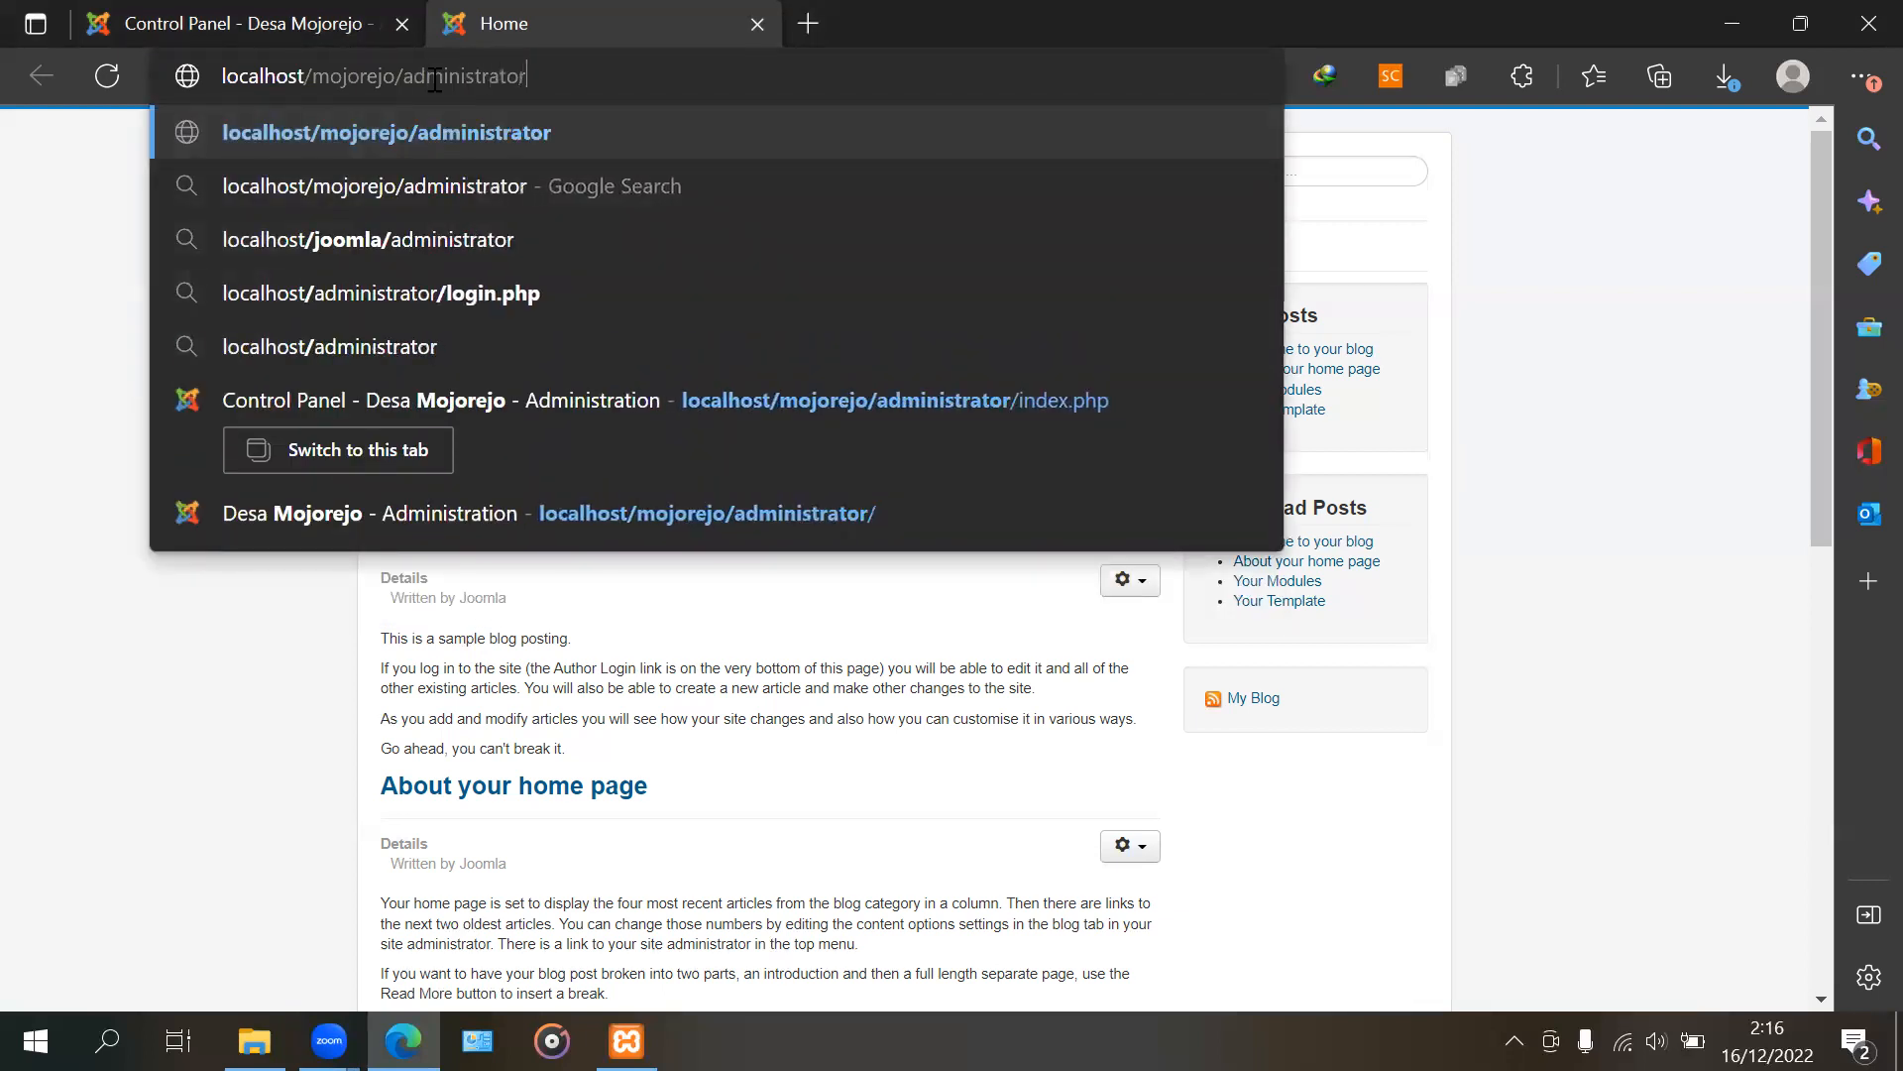
{"action": "key", "text": "Return"}
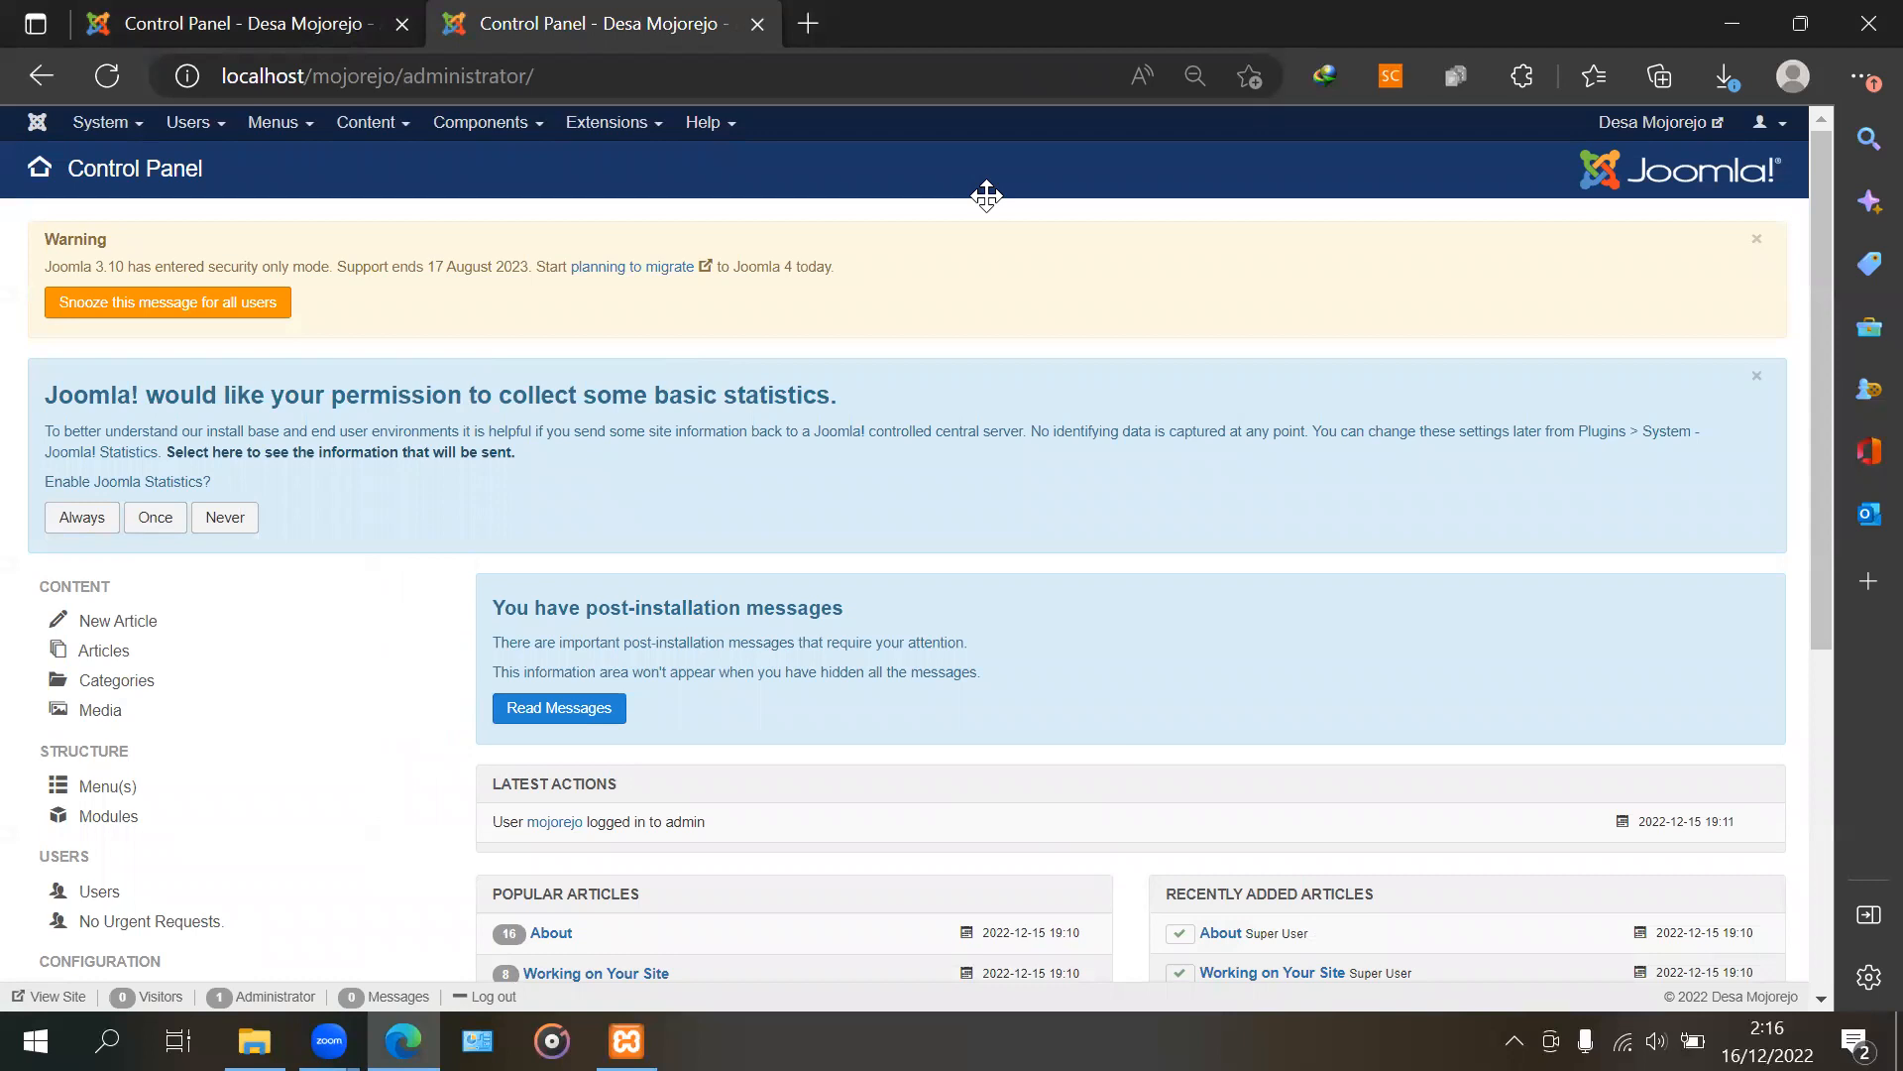
Search the installable site languages for "english" and install the English, USA language pack
{"action": "left_click", "coordinate": [625, 121]}
{"action": "mouse_move", "coordinate": [621, 297]}
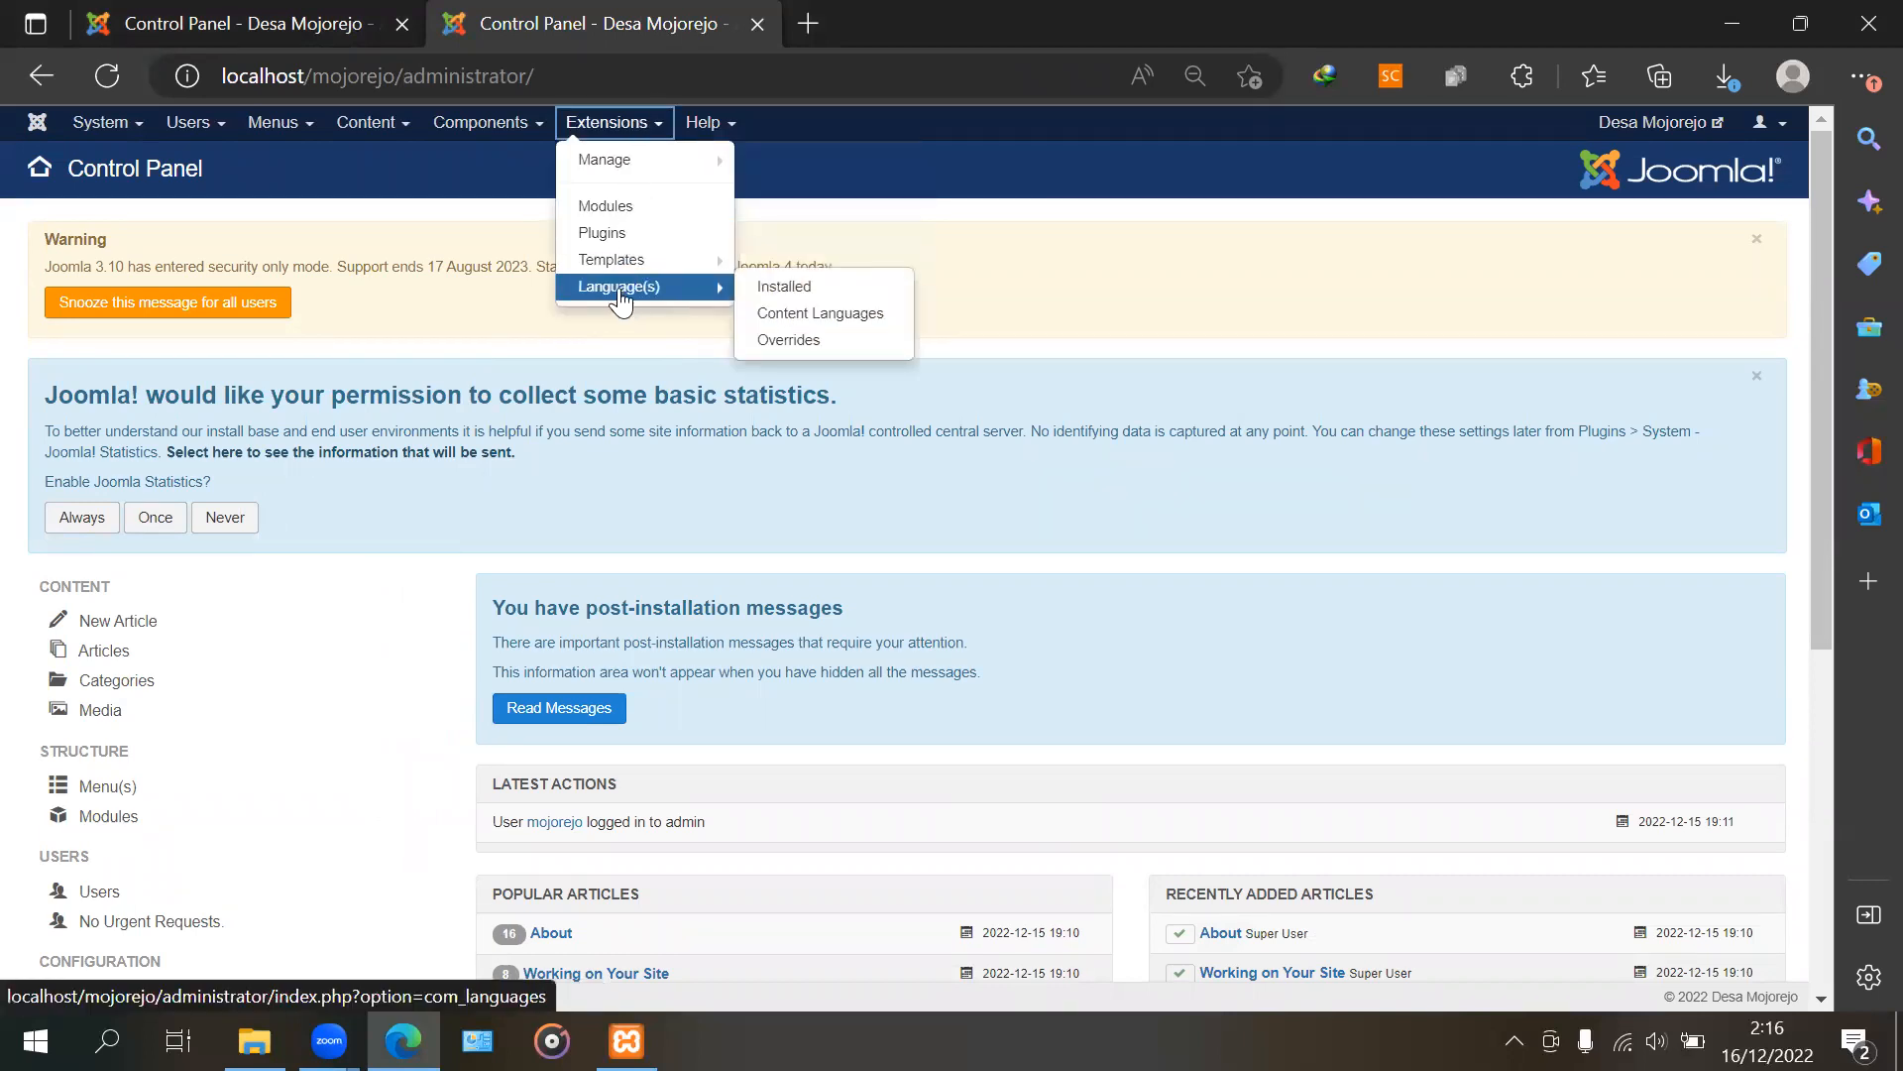
{"action": "left_click", "coordinate": [635, 290]}
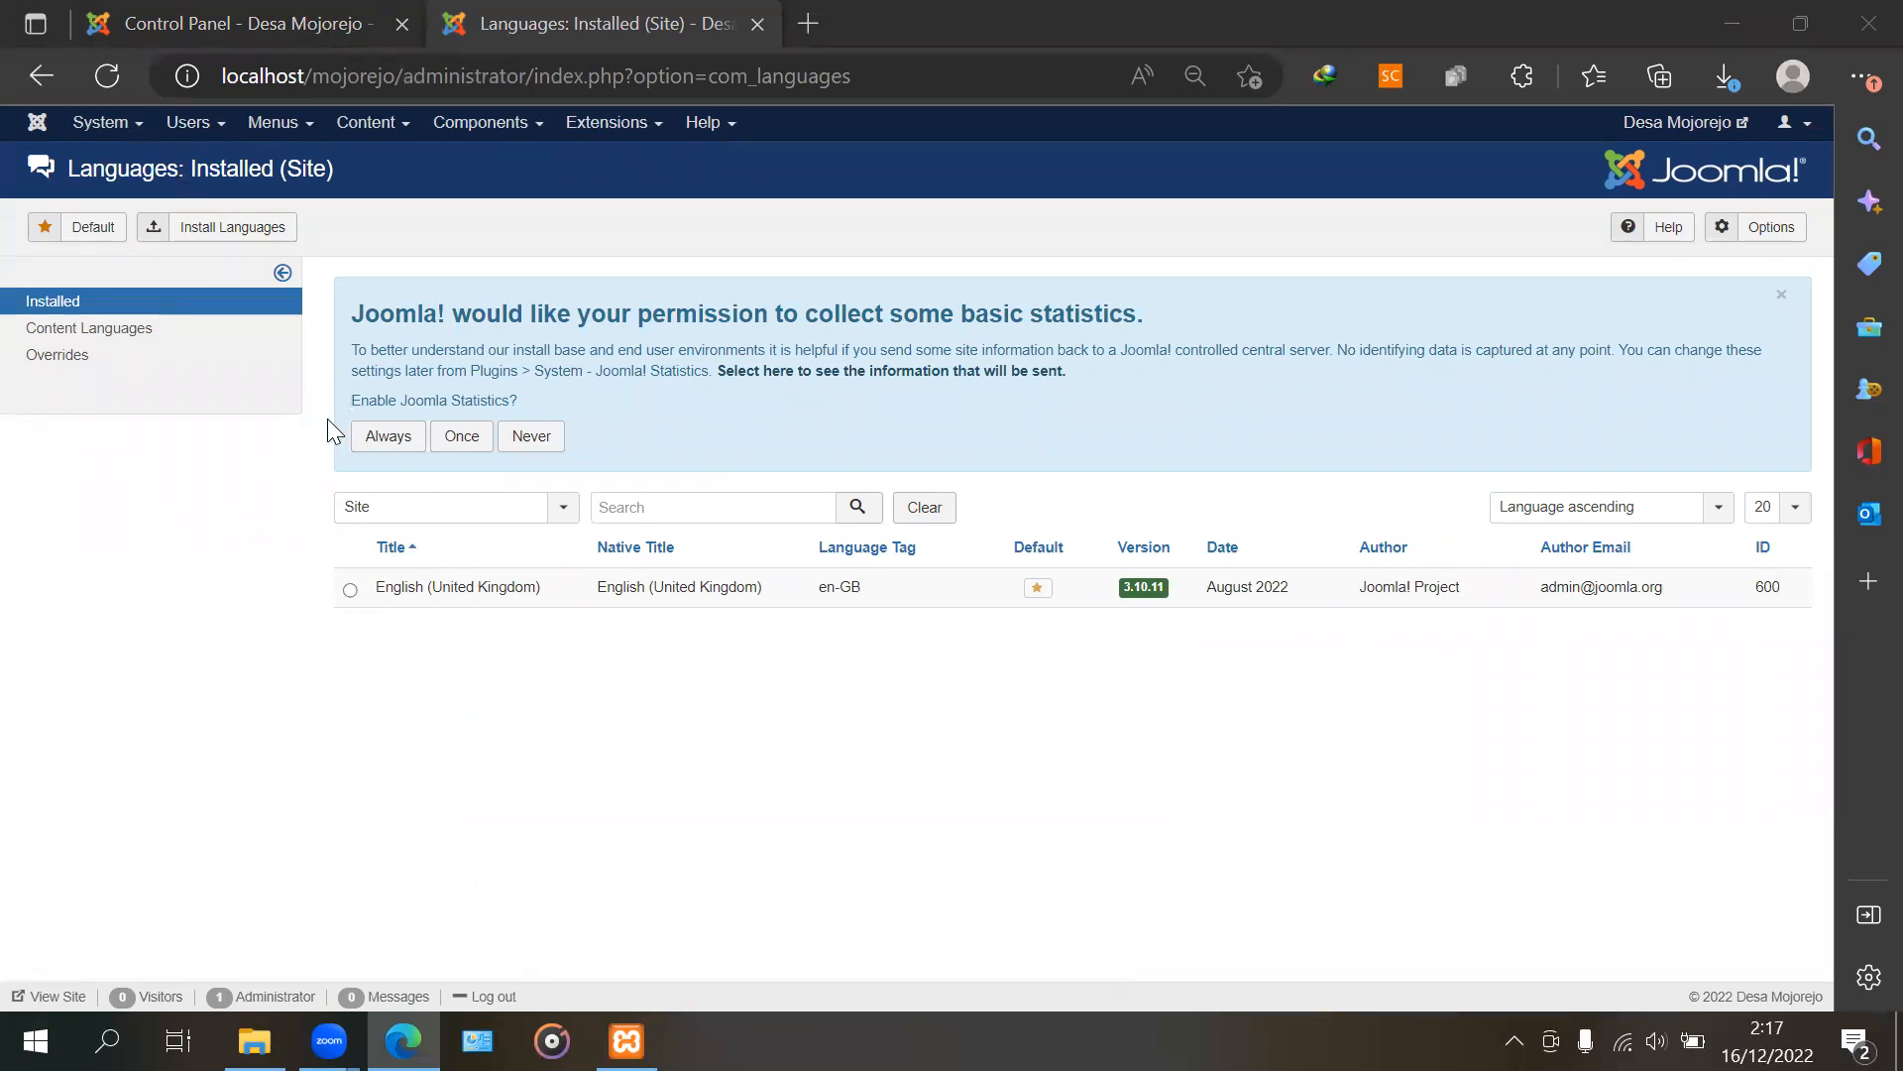
{"action": "left_click", "coordinate": [262, 237]}
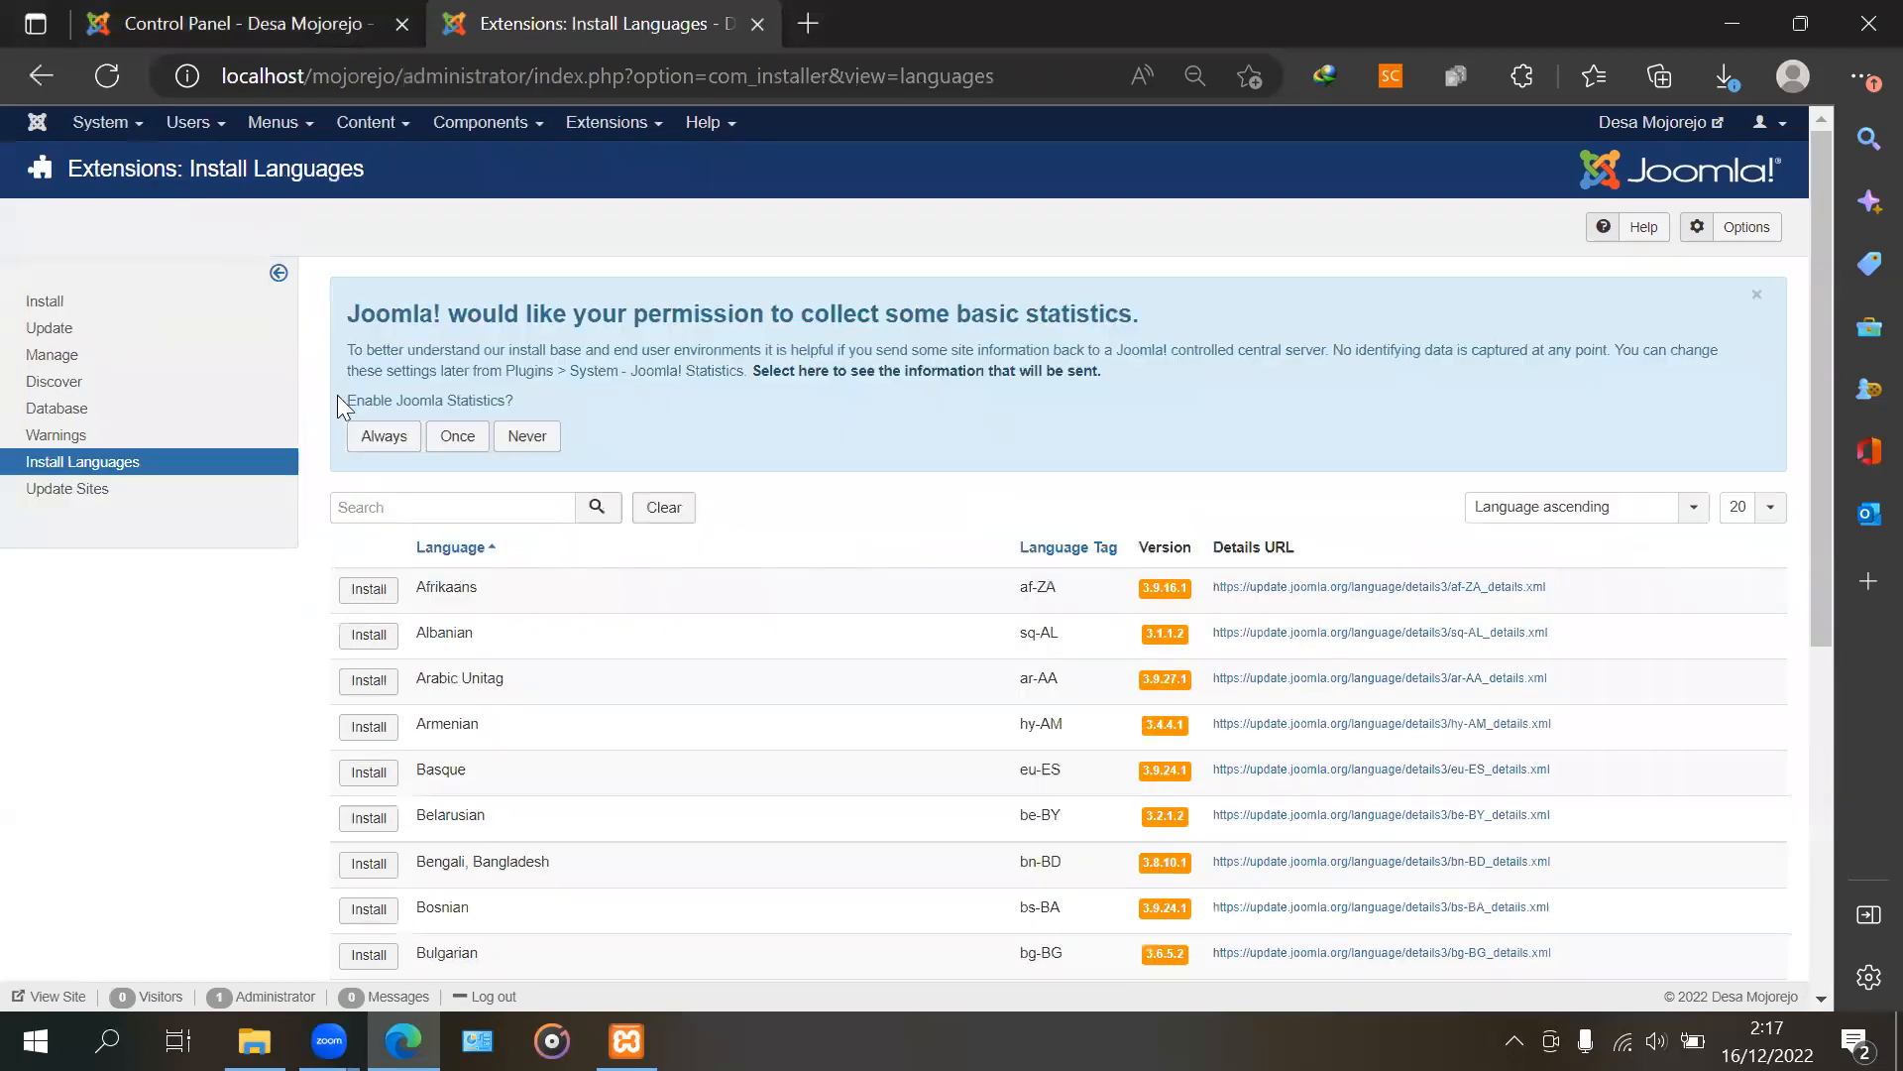
{"action": "left_click", "coordinate": [431, 512]}
{"action": "type", "text": "english"}
{"action": "key", "text": "Return"}
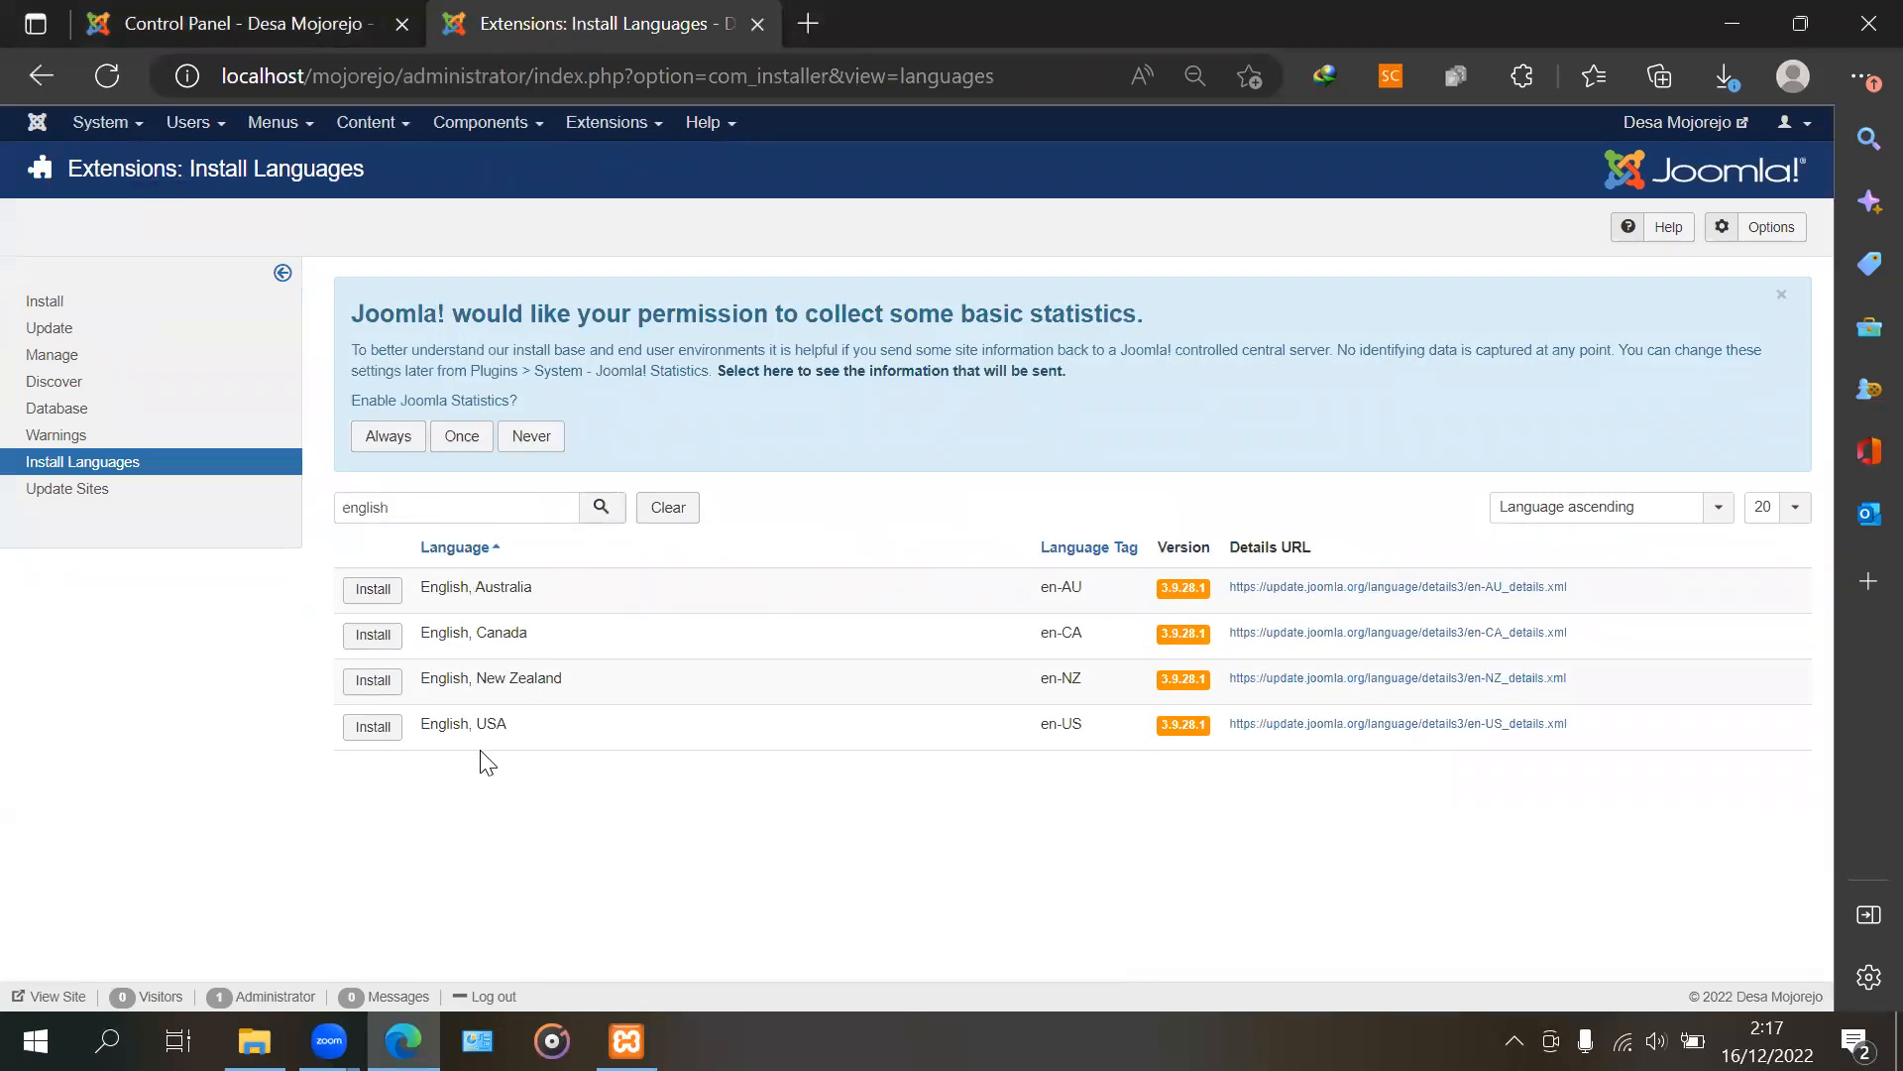
{"action": "left_click", "coordinate": [387, 734]}
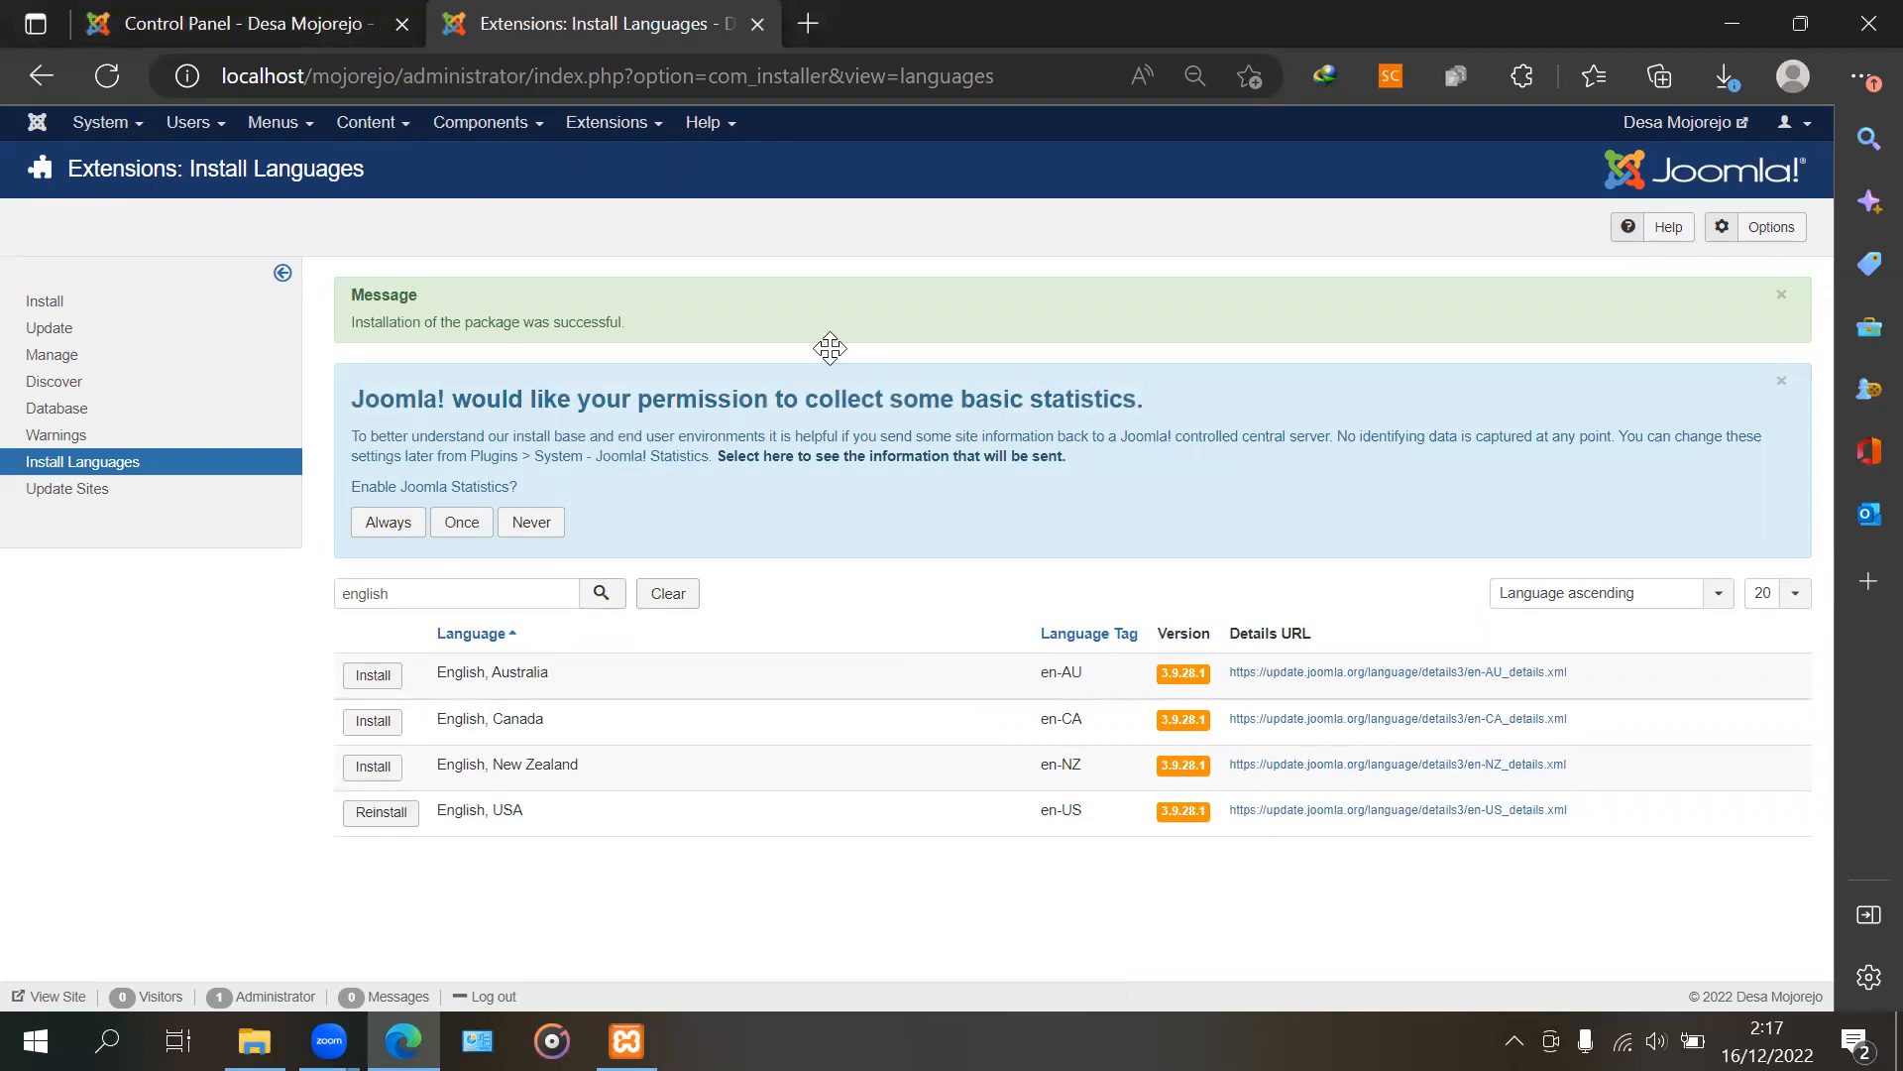
Replace the language search with "bahasa" and install the Indonesian, Bahasa Indonesia language pack
{"action": "left_click", "coordinate": [453, 591]}
{"action": "key", "text": "BackSpace"}
{"action": "key", "text": "BackSpace"}
{"action": "key", "text": "BackSpace"}
{"action": "key", "text": "BackSpace"}
{"action": "key", "text": "BackSpace"}
{"action": "key", "text": "BackSpace"}
{"action": "key", "text": "BackSpace"}
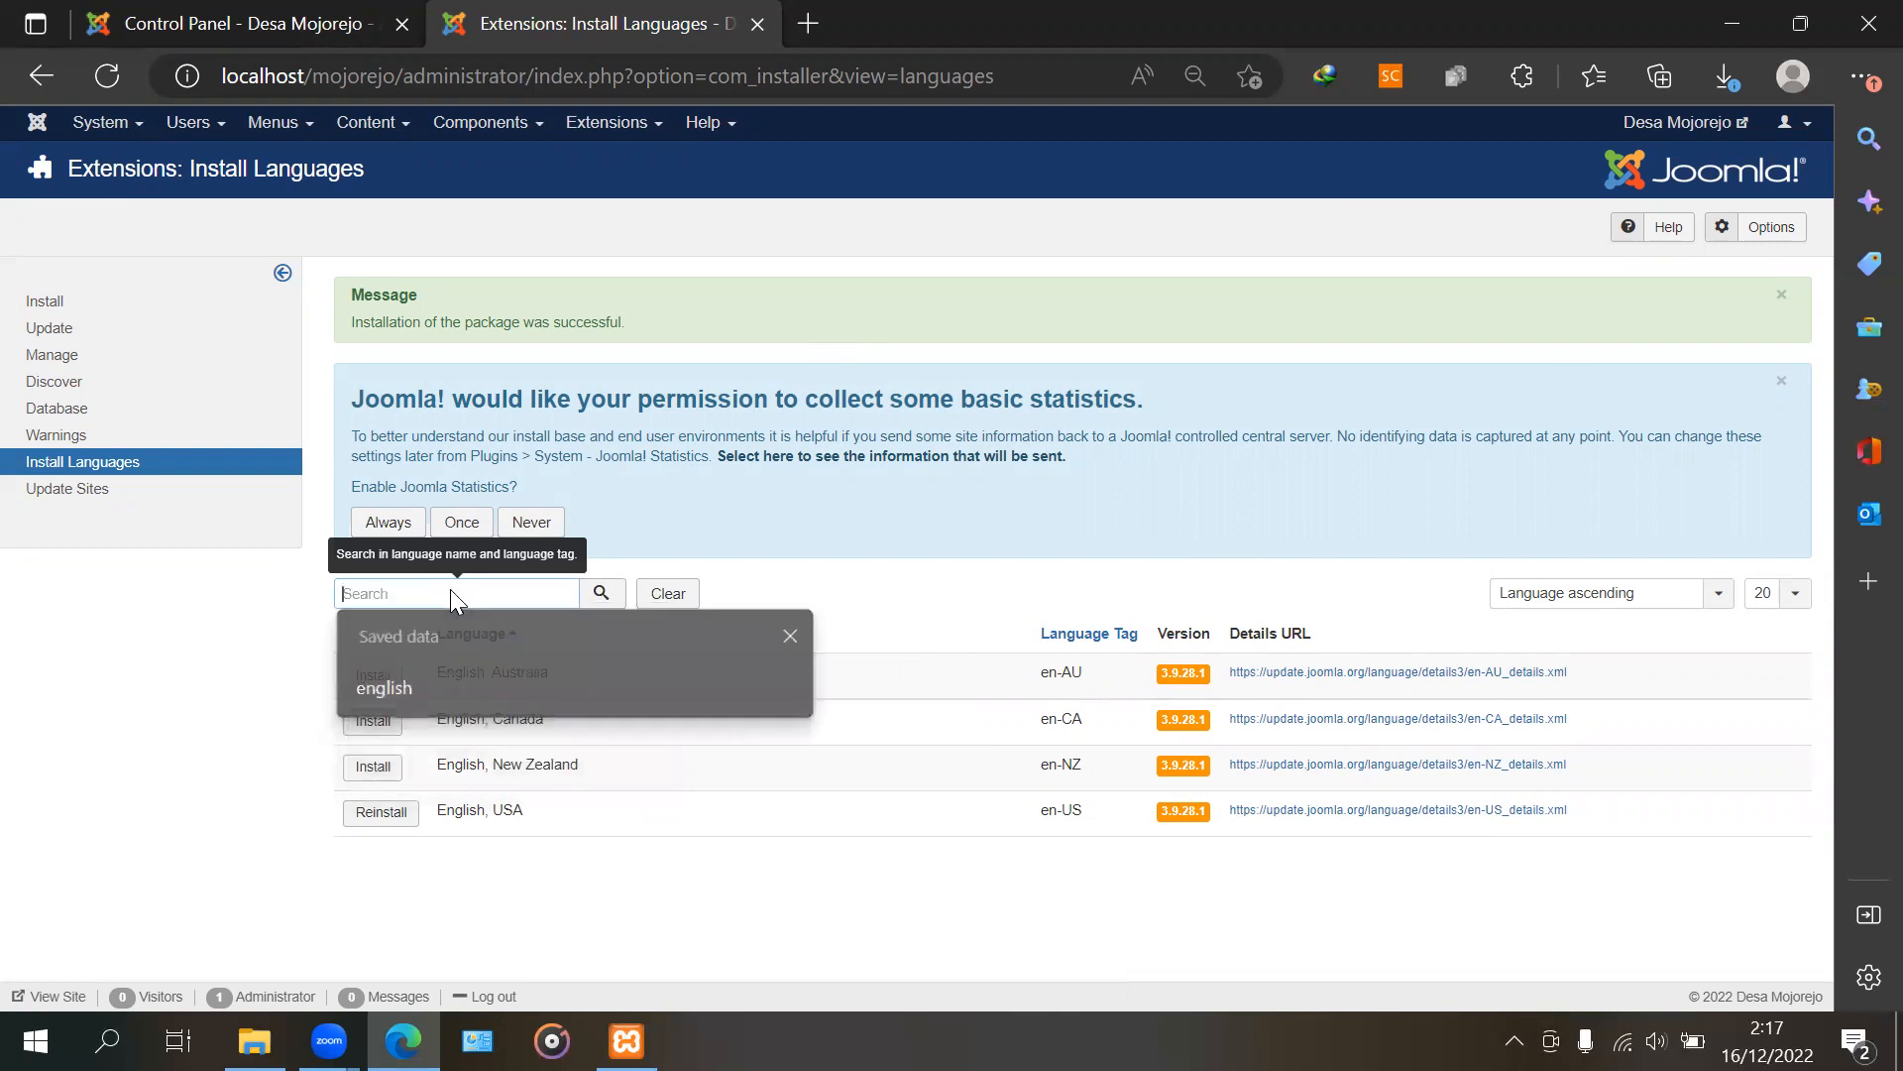
{"action": "type", "text": "bahasa"}
{"action": "key", "text": "Return"}
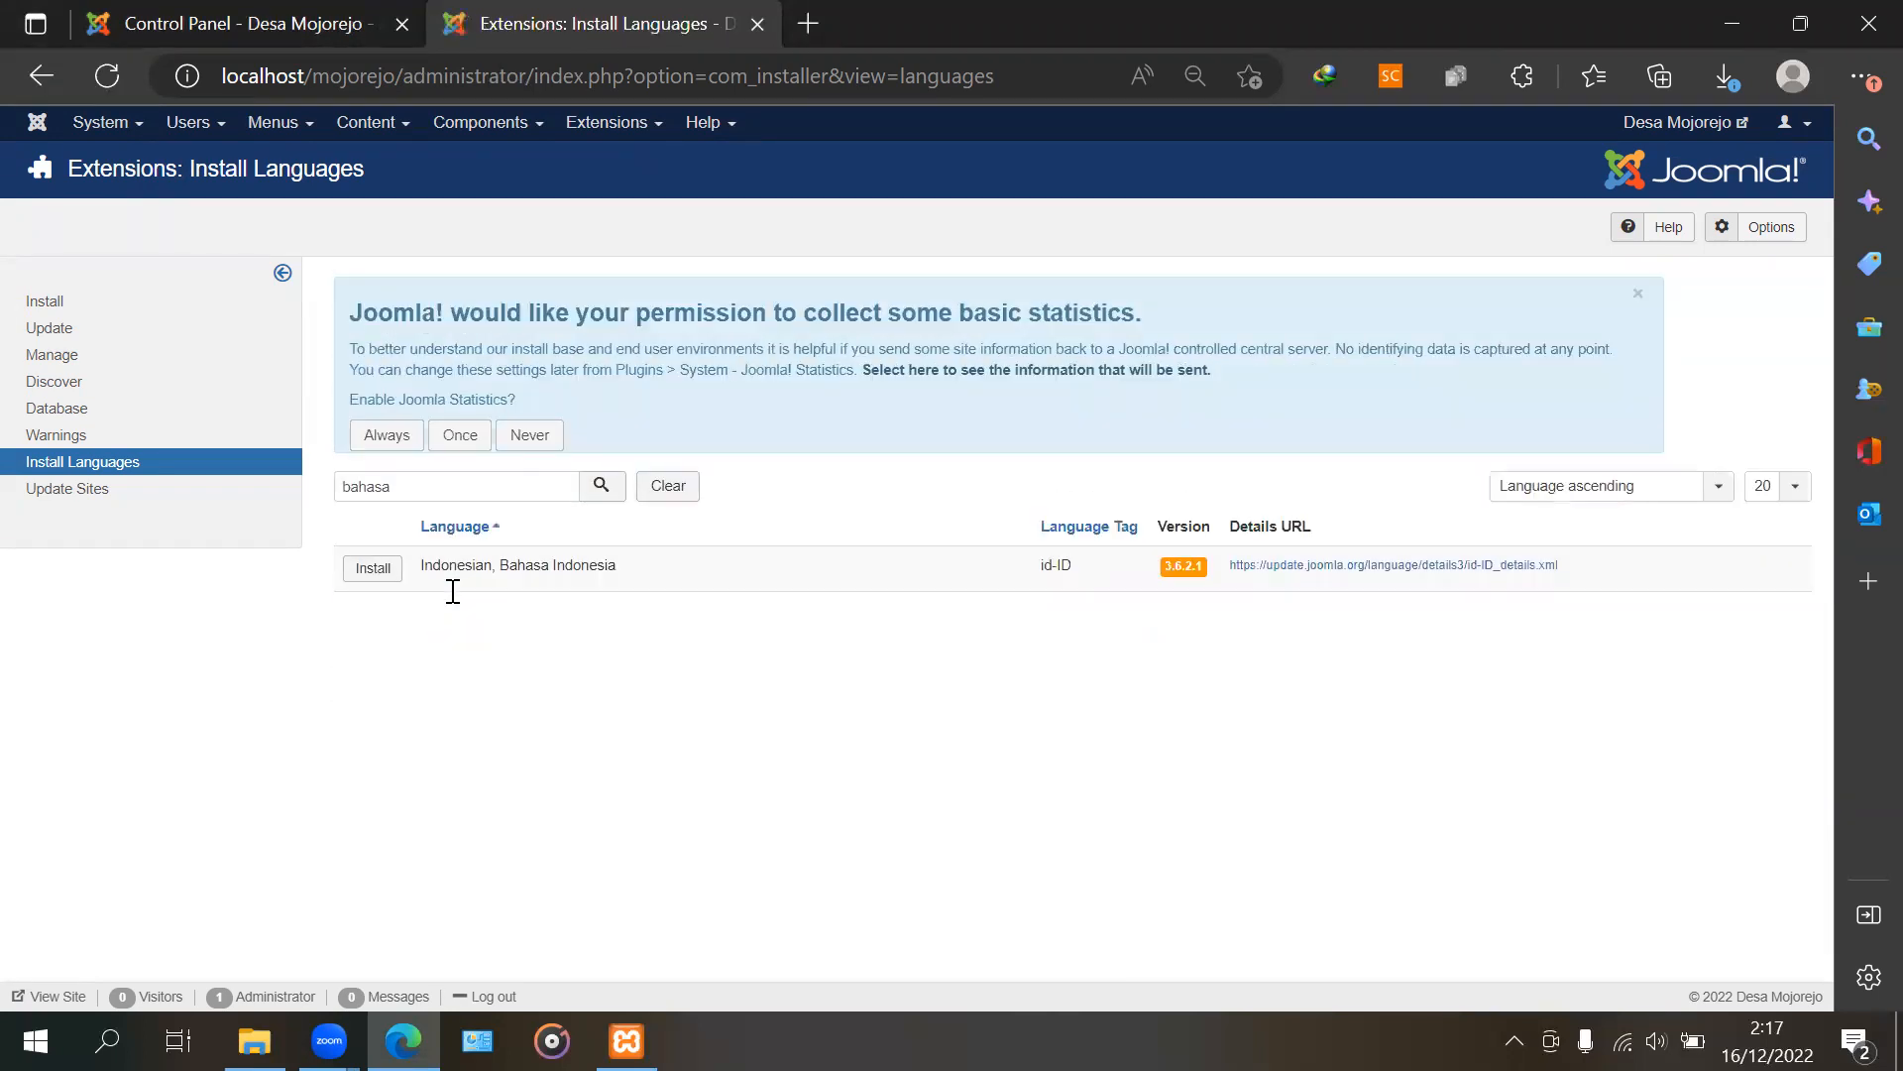
{"action": "left_click", "coordinate": [373, 591]}
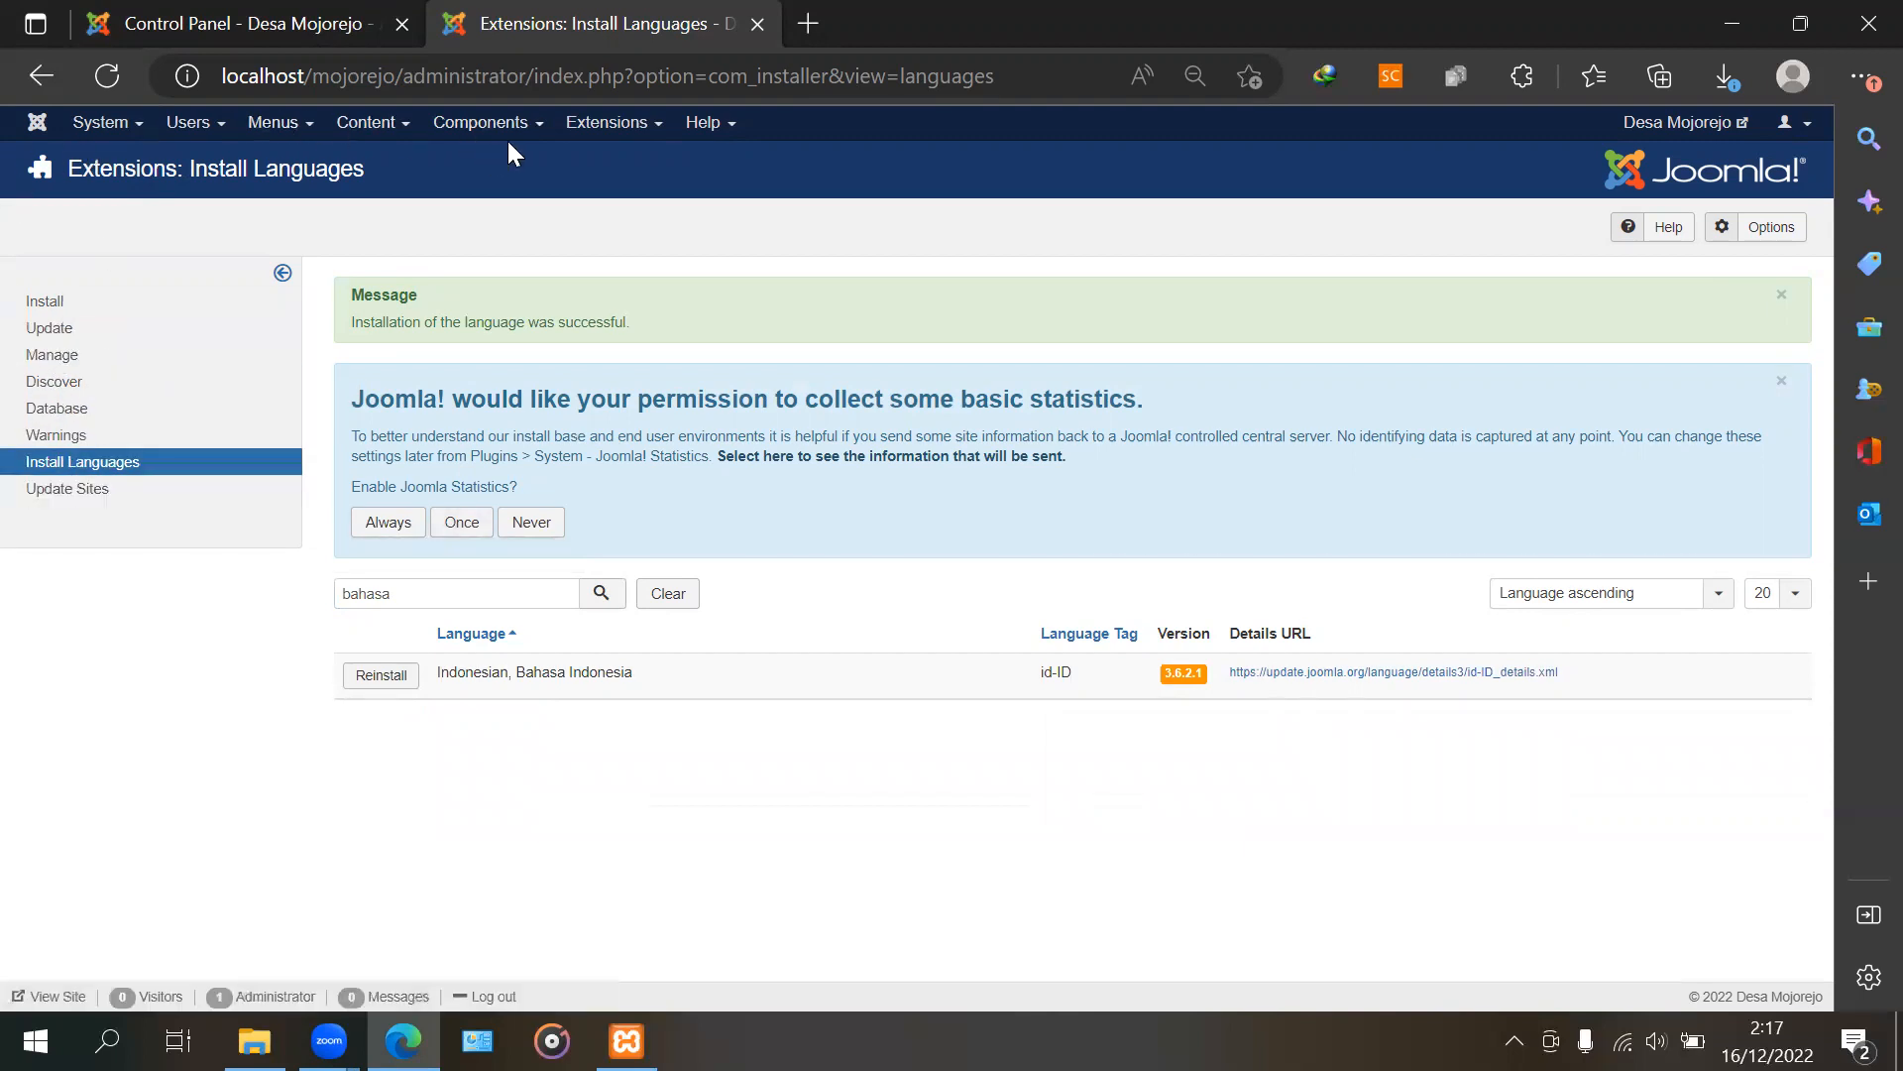
Make Bahasa Indonesia the default site language among the installed languages
{"action": "left_click", "coordinate": [607, 122]}
{"action": "left_click", "coordinate": [631, 287]}
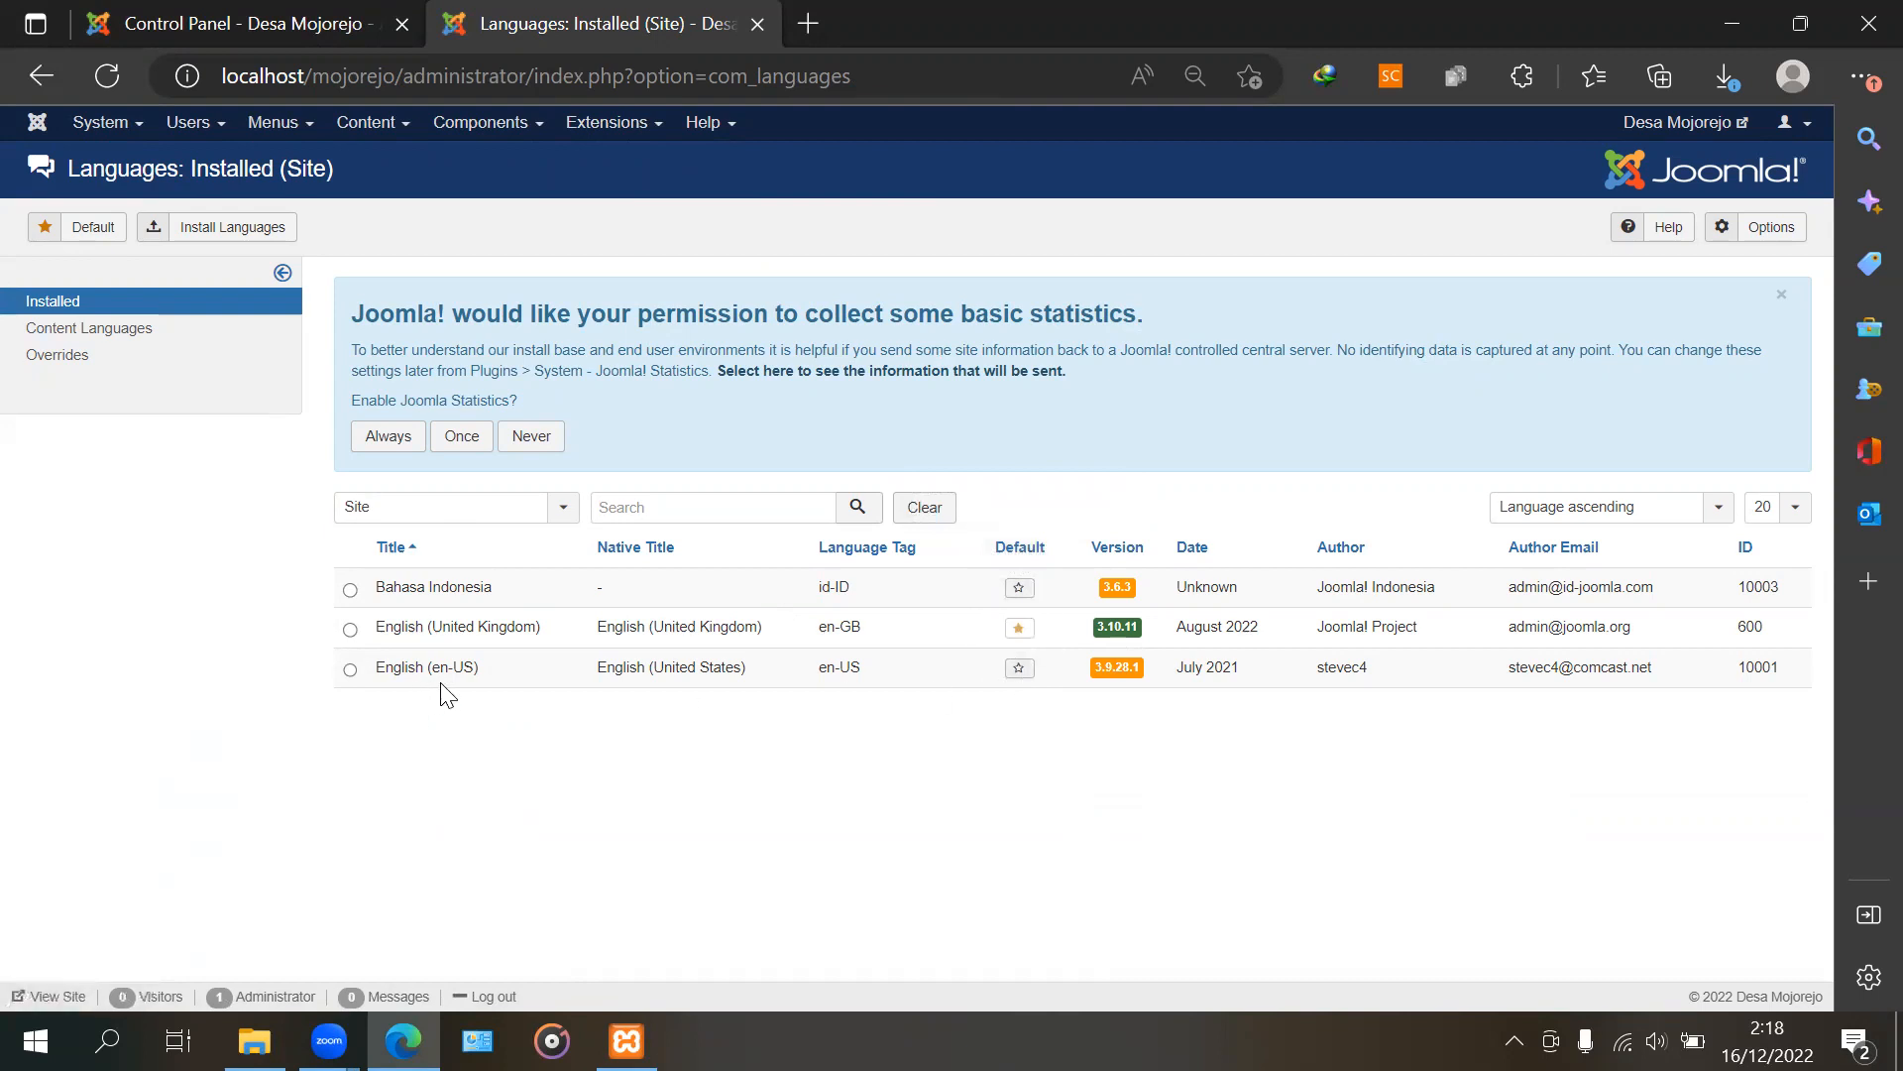
{"action": "left_click", "coordinate": [1016, 590]}
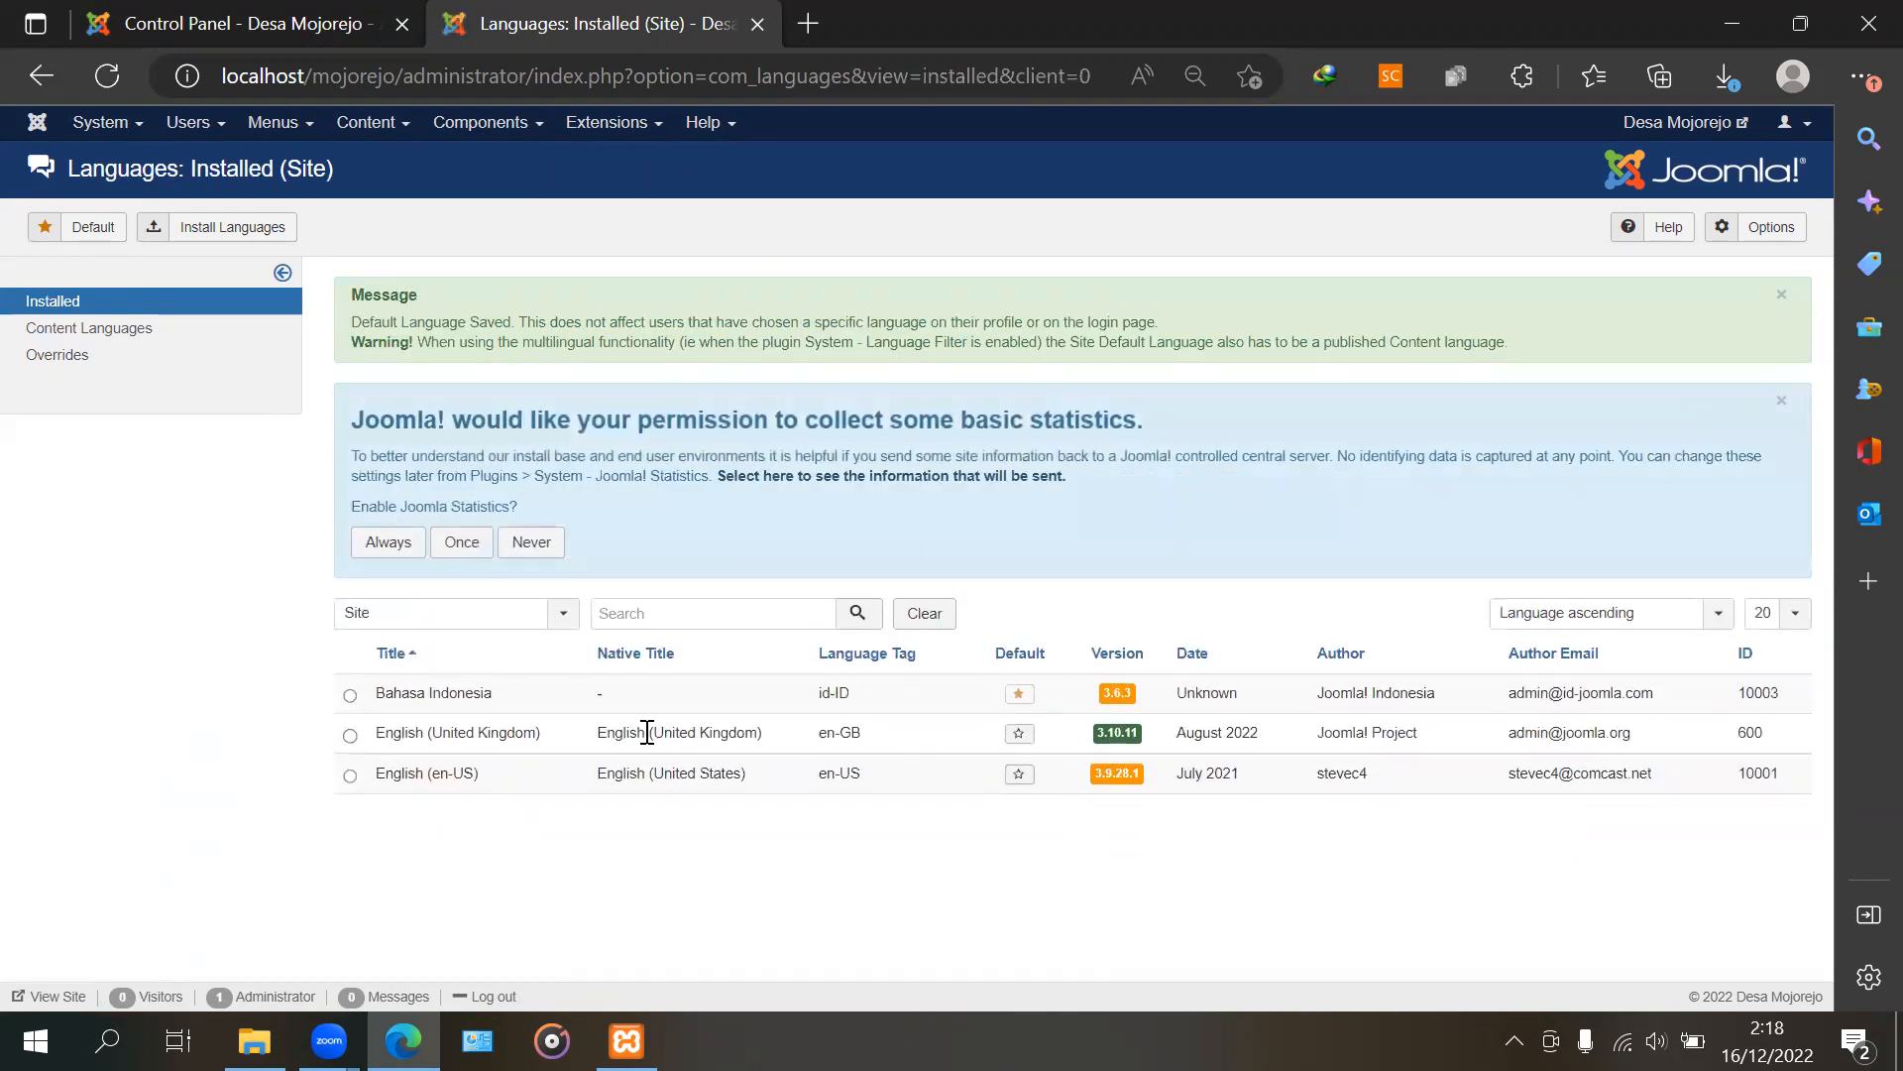
In the content languages, publish Bahasa Indonesia and English (en-US), and unpublish English (en-GB)
{"action": "left_click", "coordinate": [351, 735]}
{"action": "left_click", "coordinate": [651, 125]}
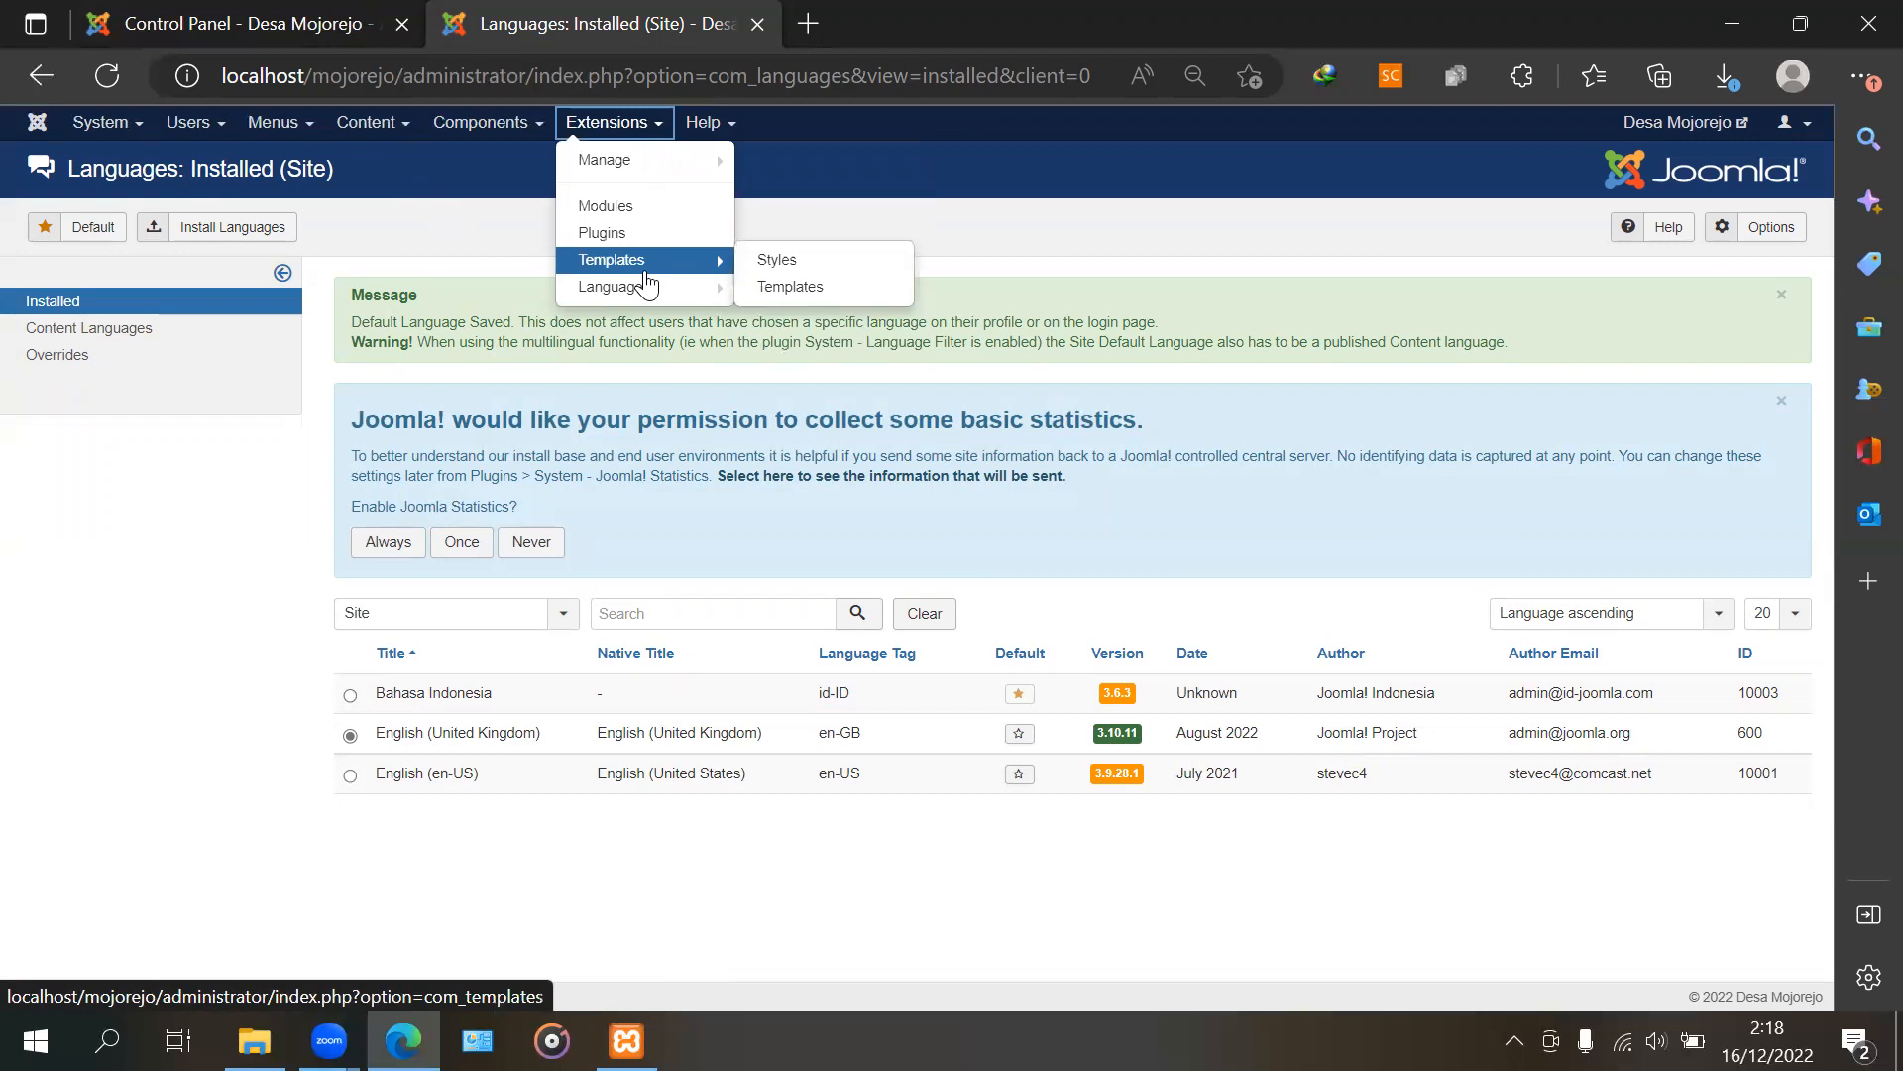
{"action": "left_click", "coordinate": [705, 122]}
{"action": "left_click", "coordinate": [607, 127]}
{"action": "mouse_move", "coordinate": [622, 288]}
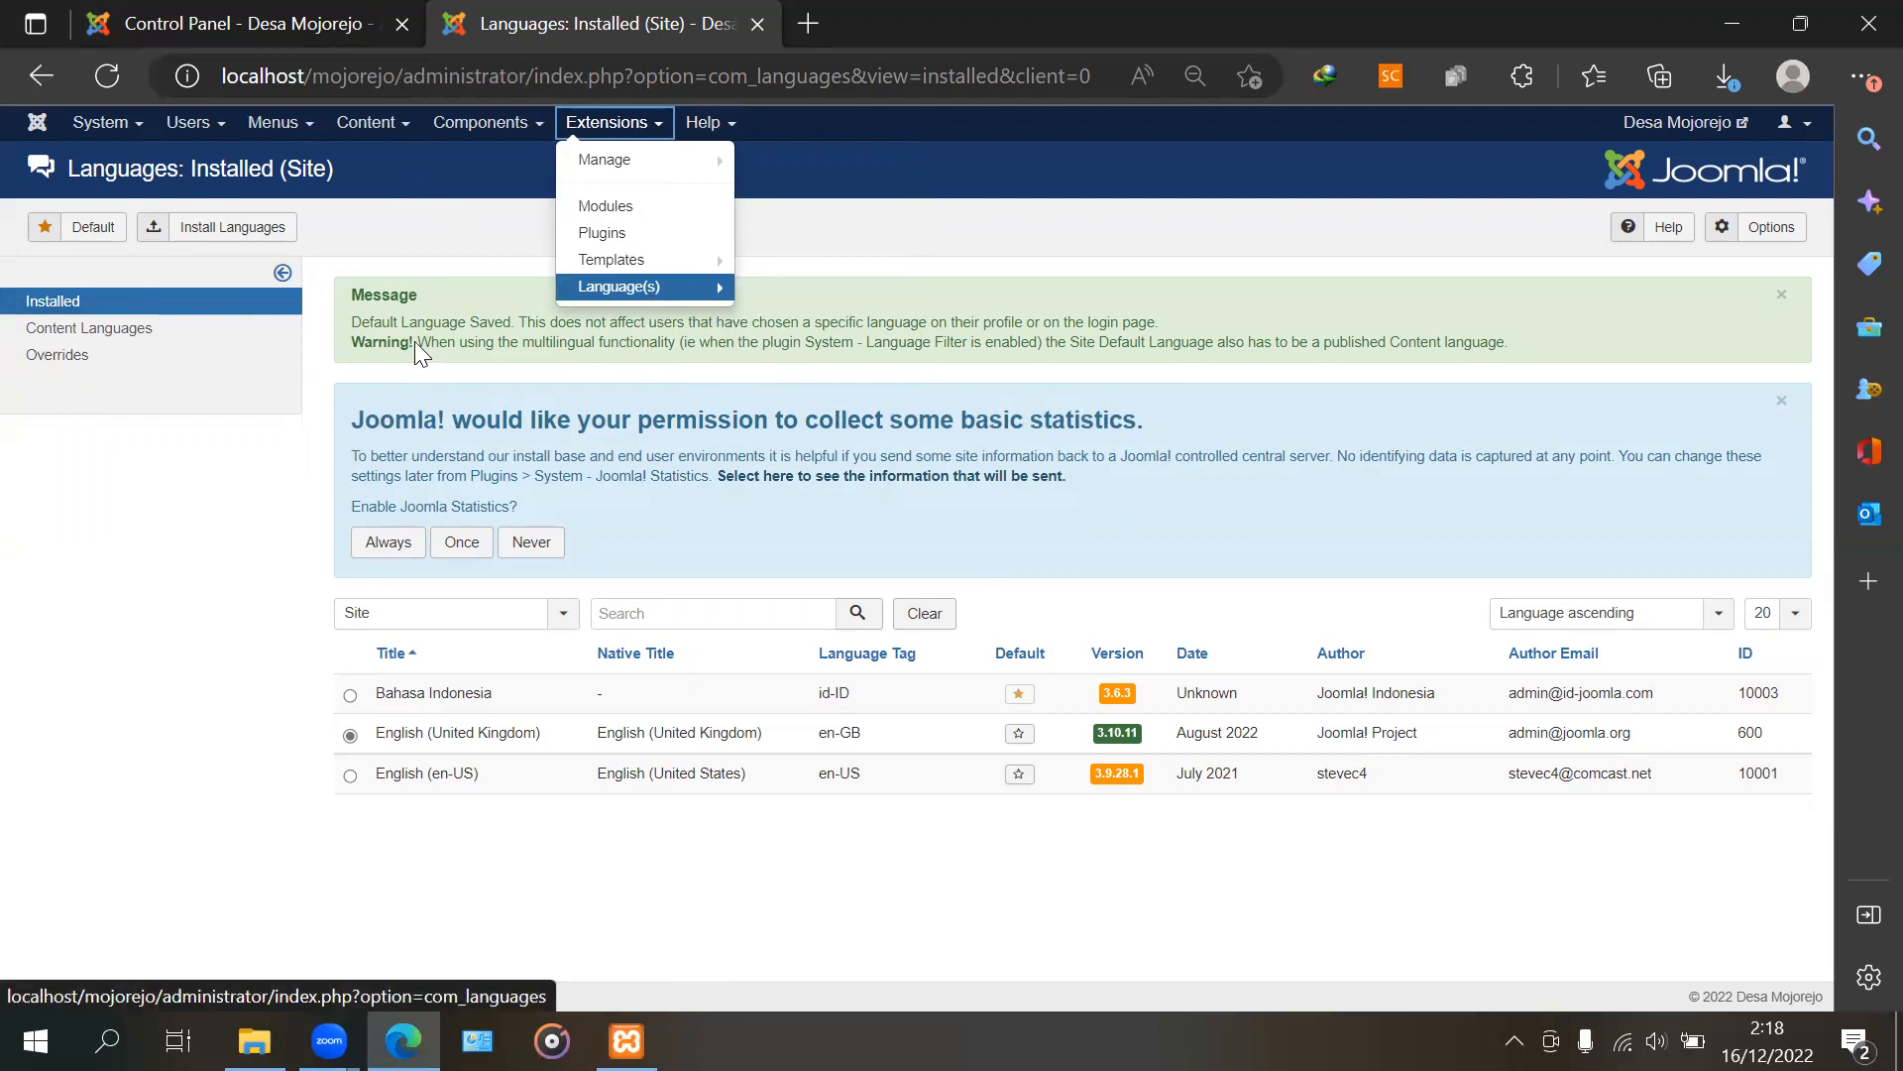
{"action": "left_click", "coordinate": [69, 331]}
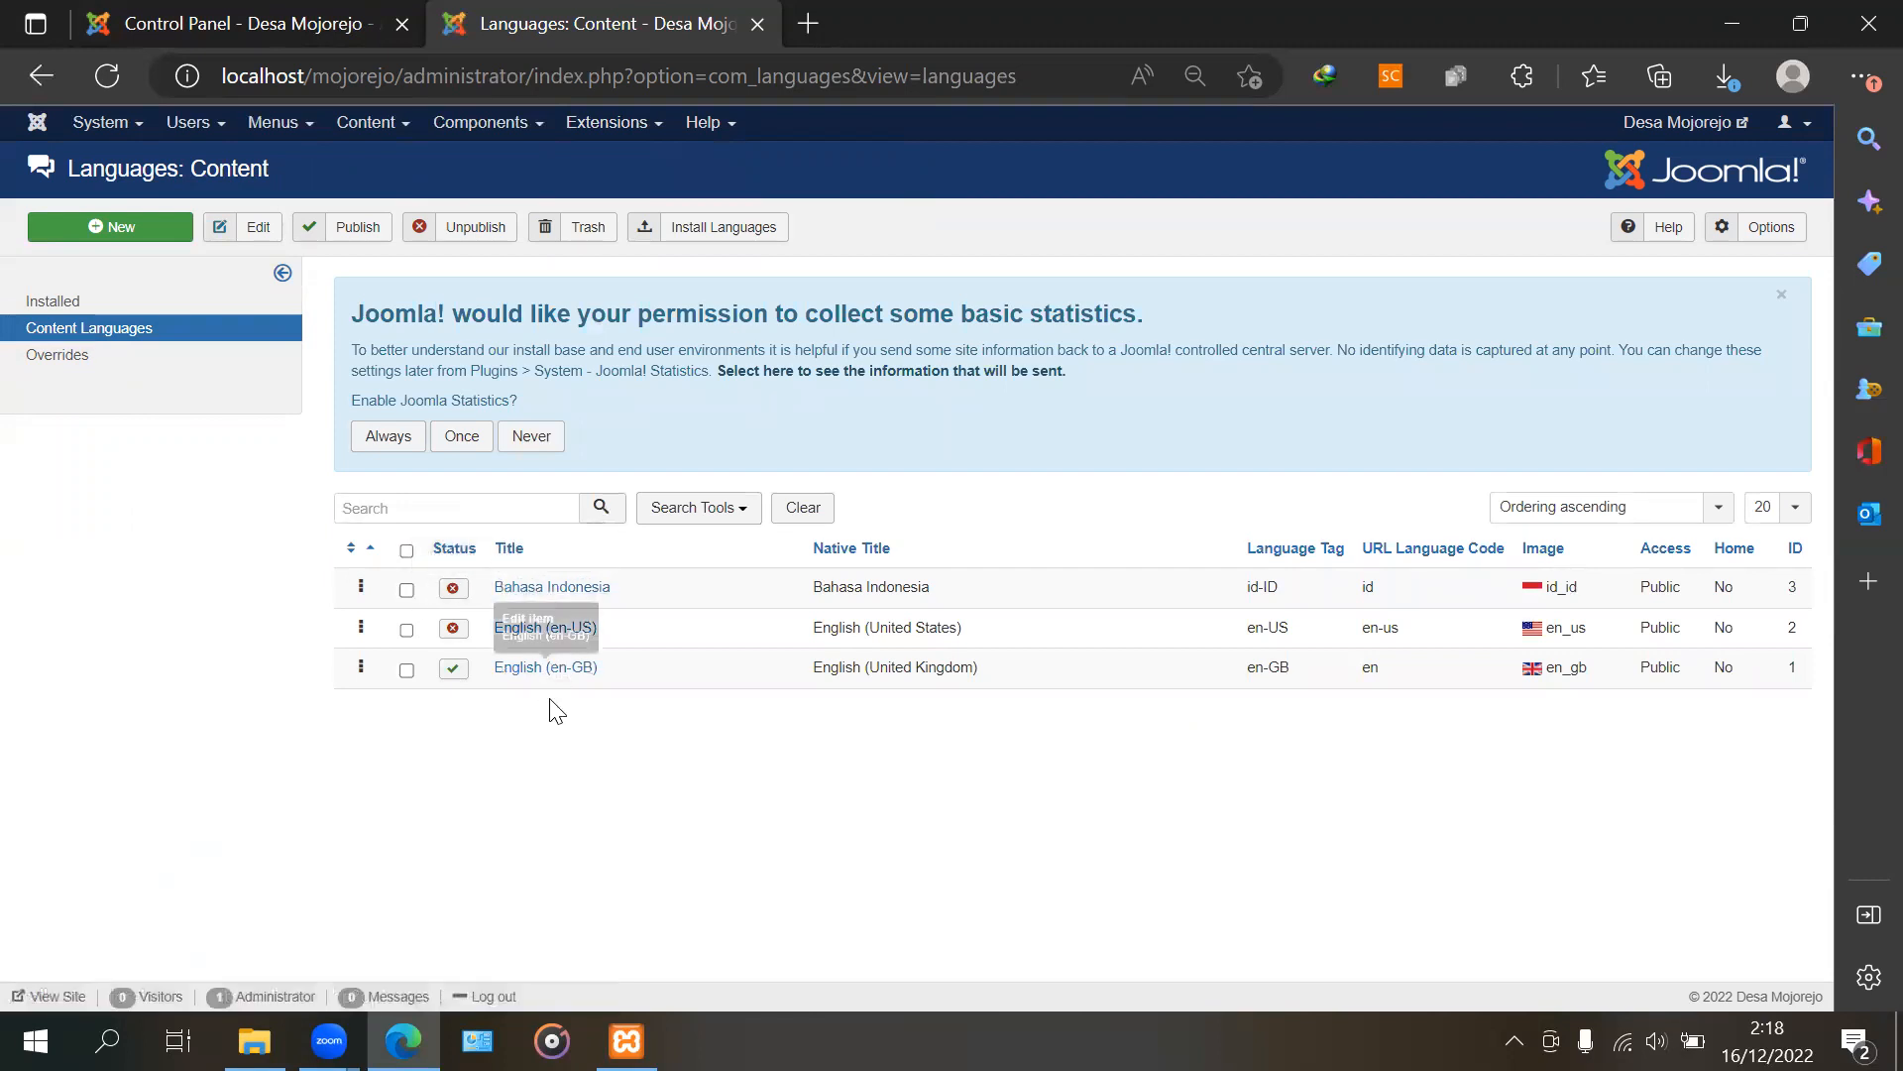
{"action": "left_click", "coordinate": [453, 592]}
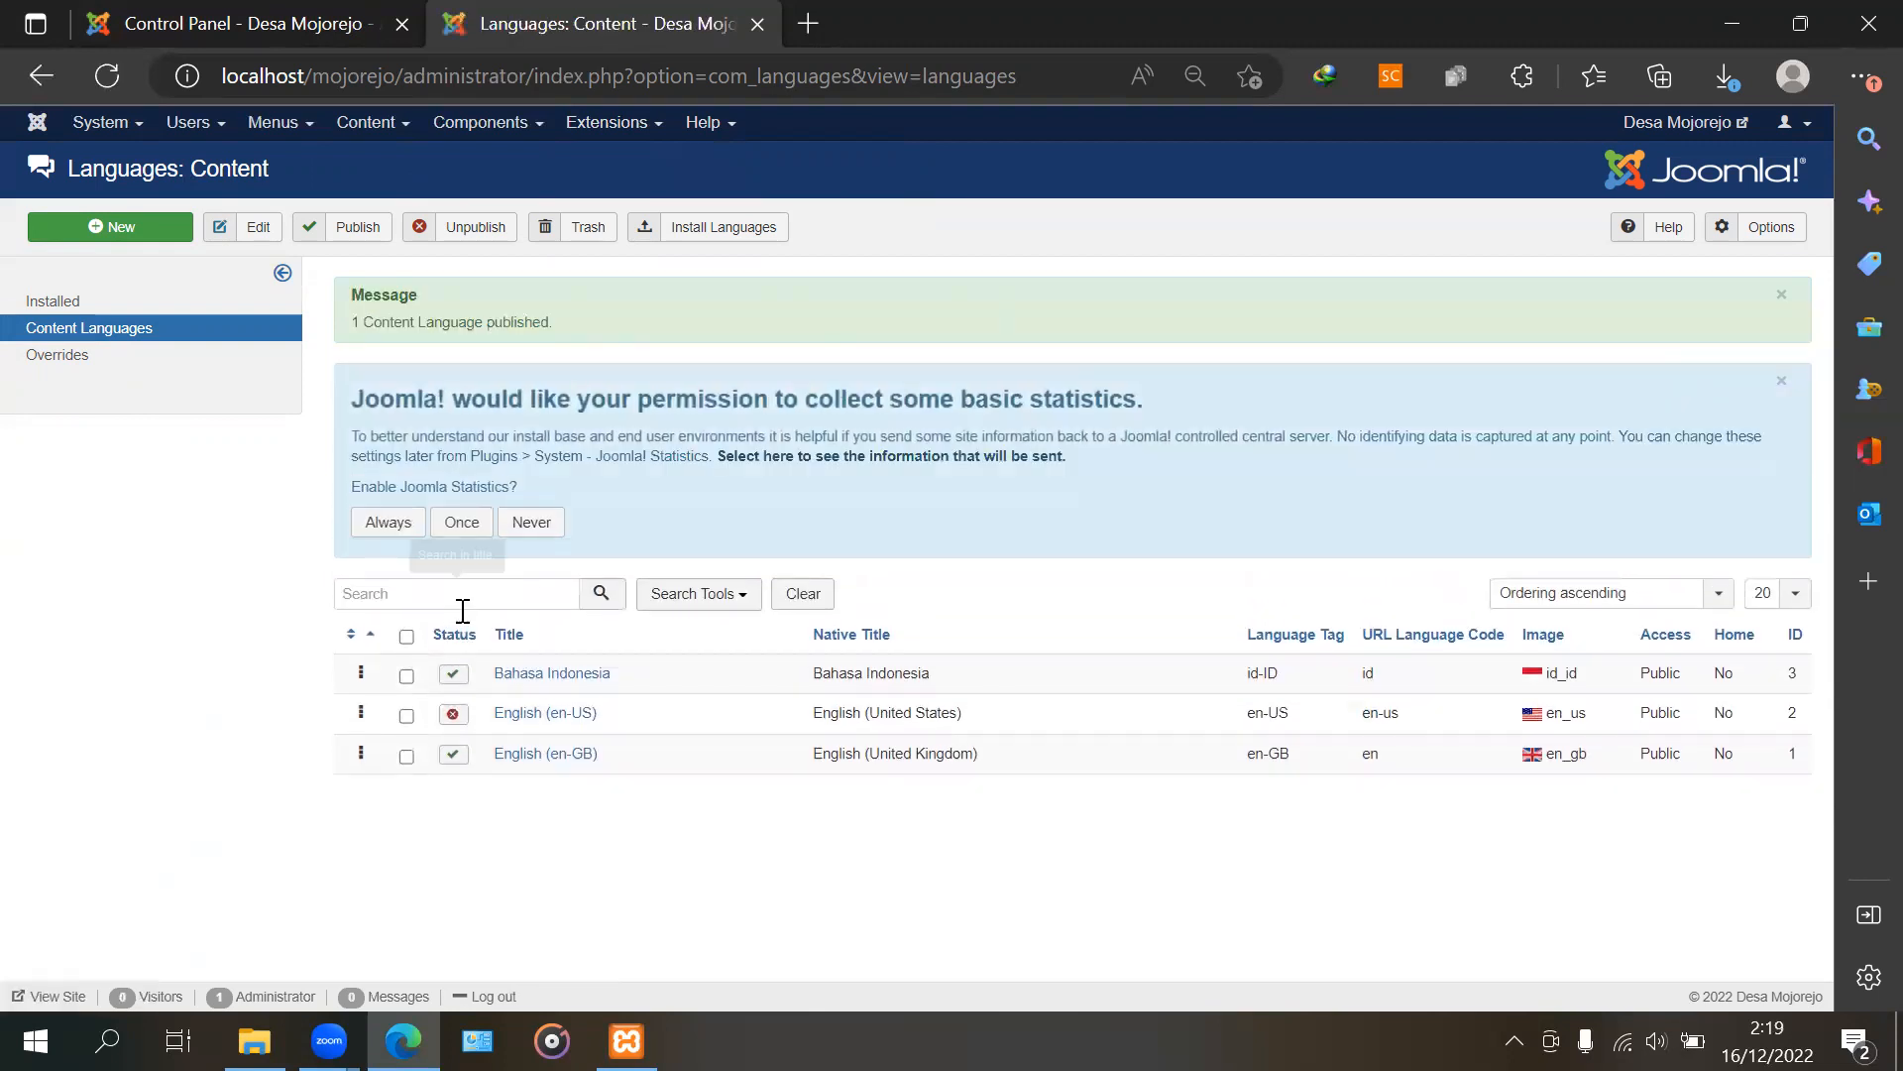
{"action": "left_click", "coordinate": [453, 714]}
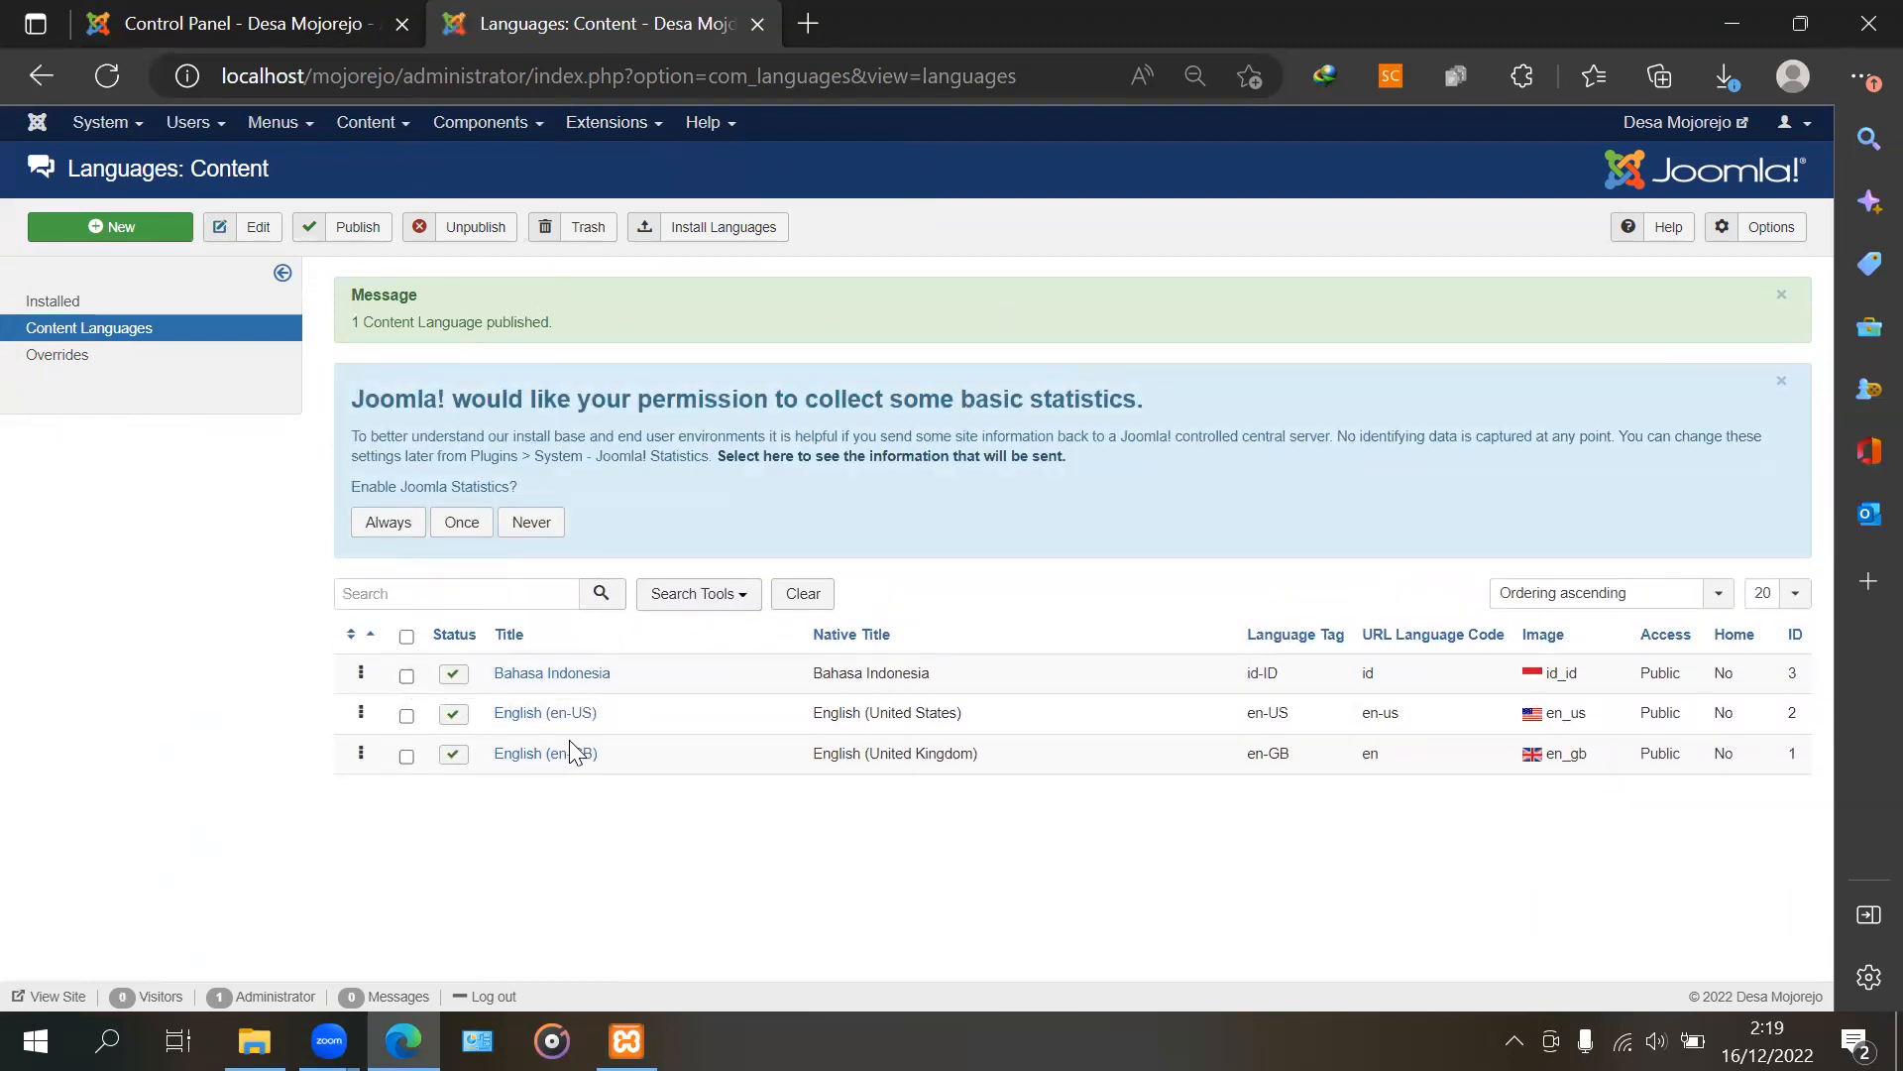
{"action": "left_click", "coordinate": [453, 757]}
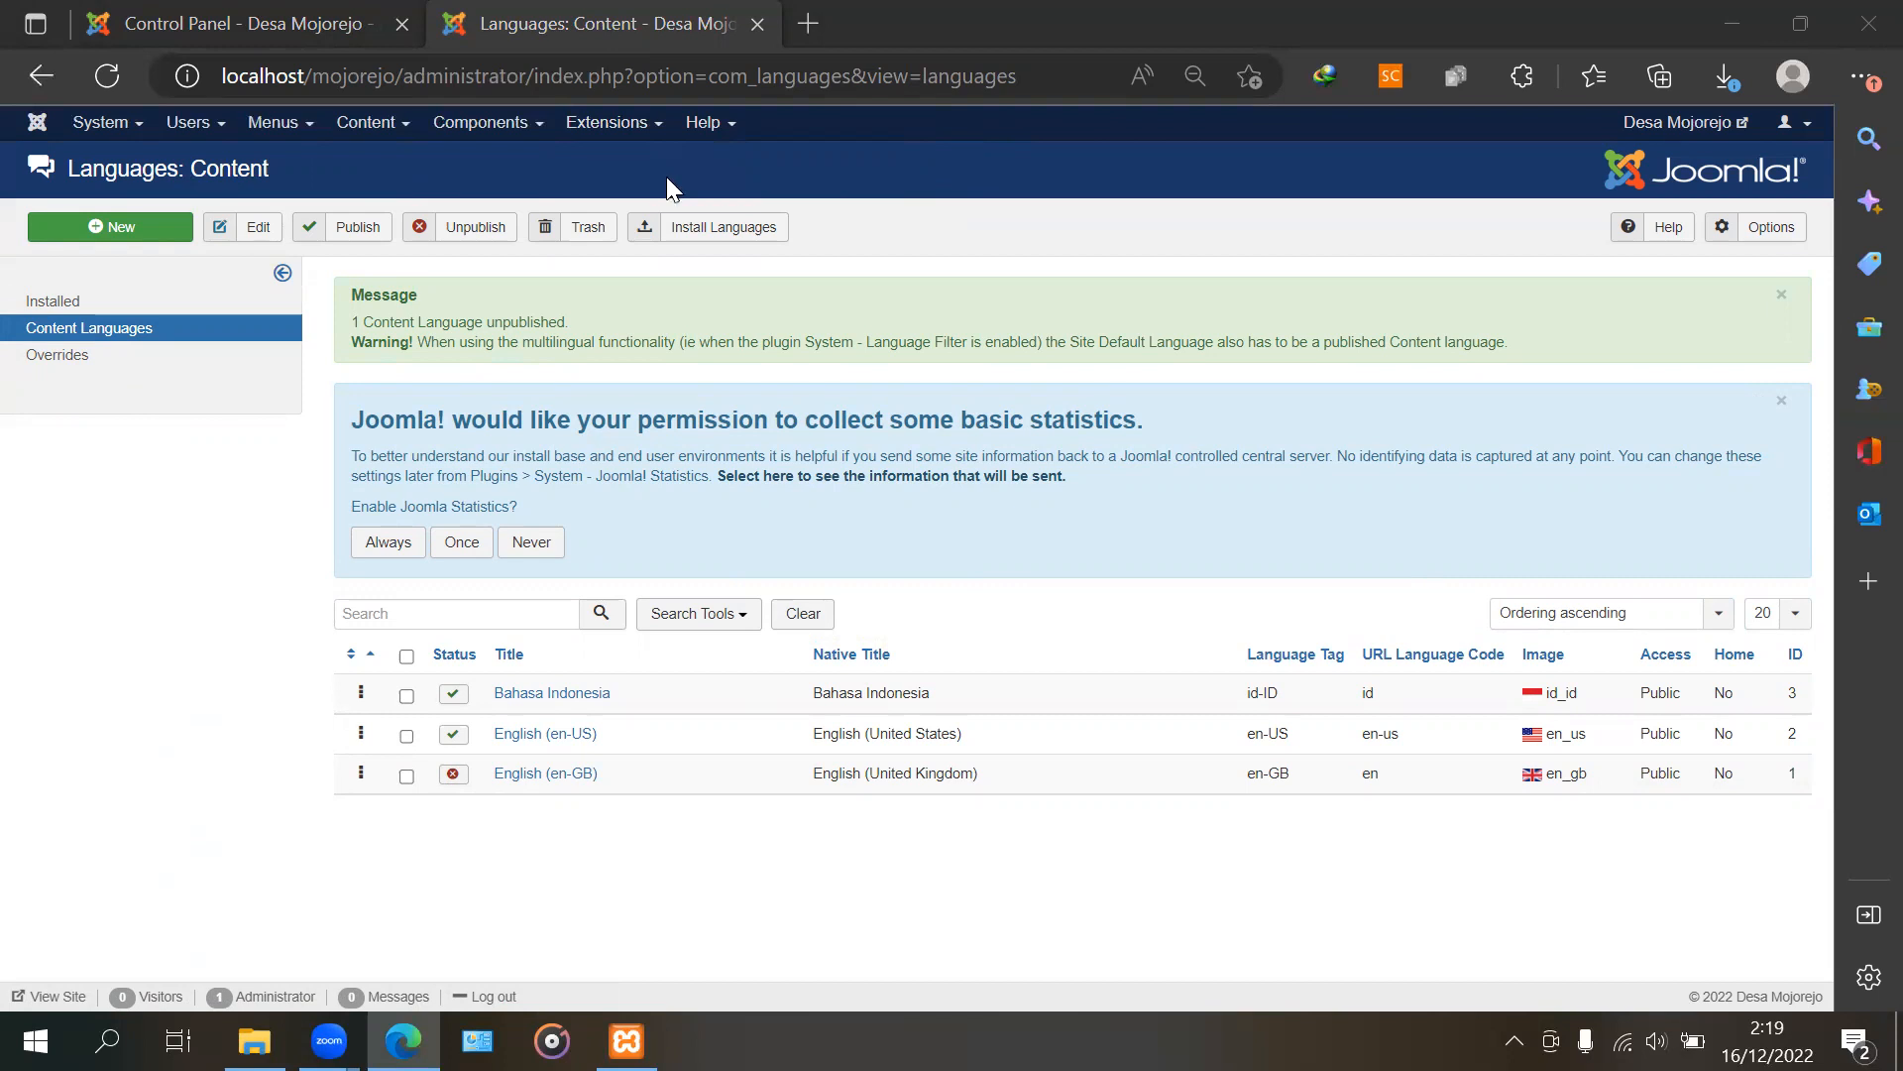
Search the plugins for "language" and enable the System - Language Filter plugin
{"action": "left_click", "coordinate": [654, 127]}
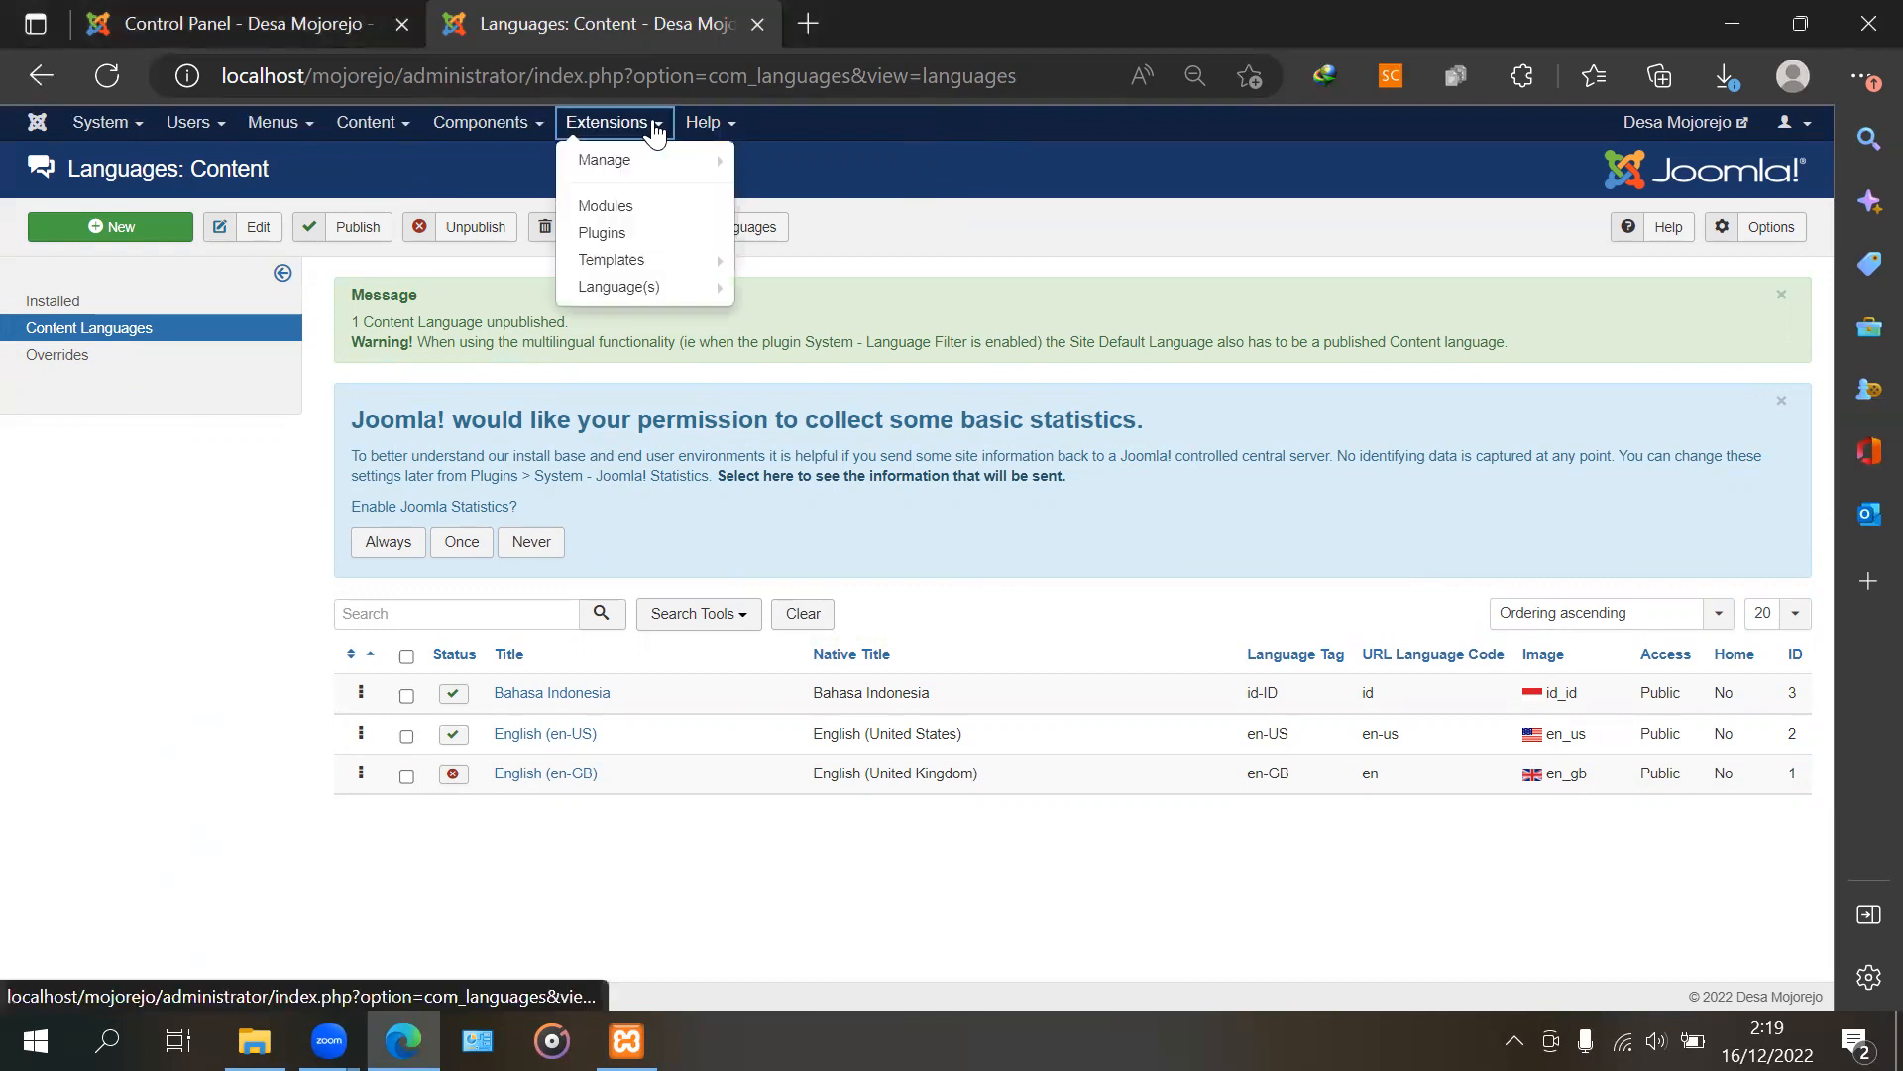
{"action": "left_click", "coordinate": [629, 236]}
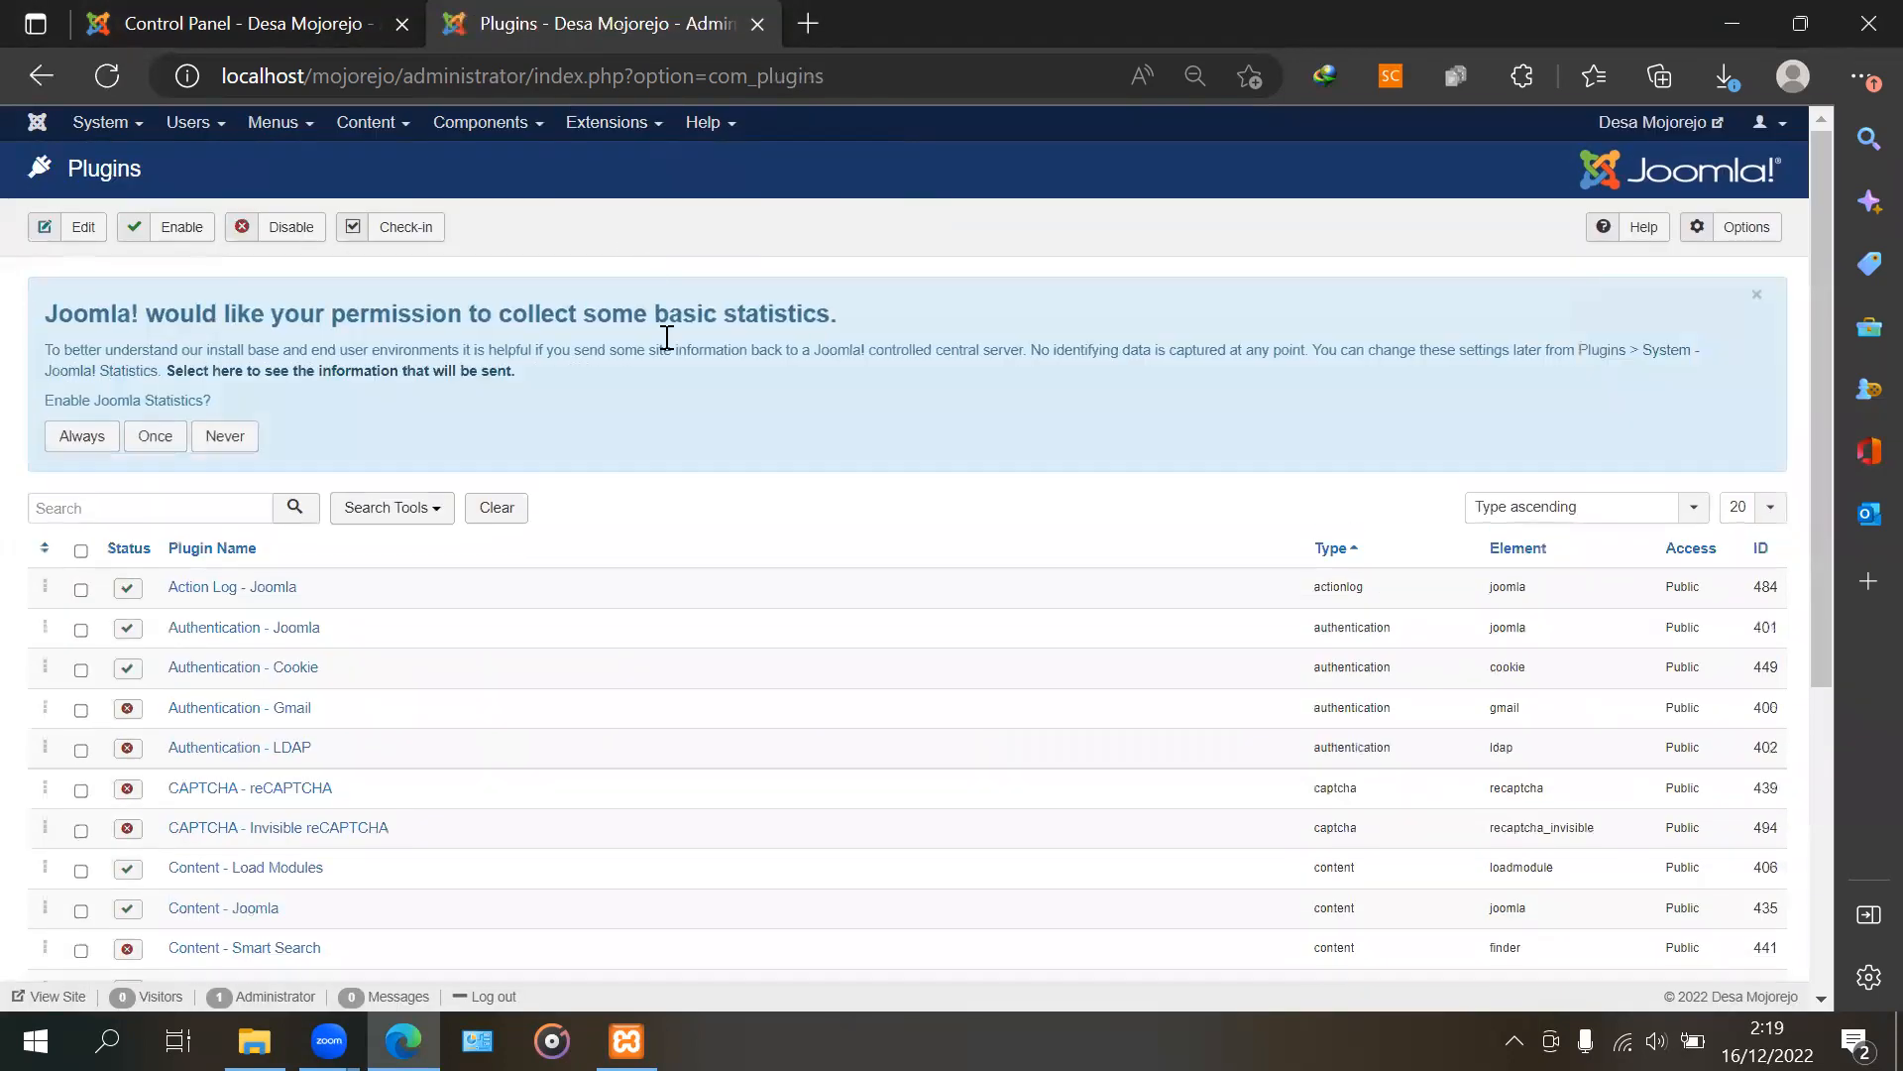
{"action": "left_click", "coordinate": [209, 507]}
{"action": "type", "text": "language"}
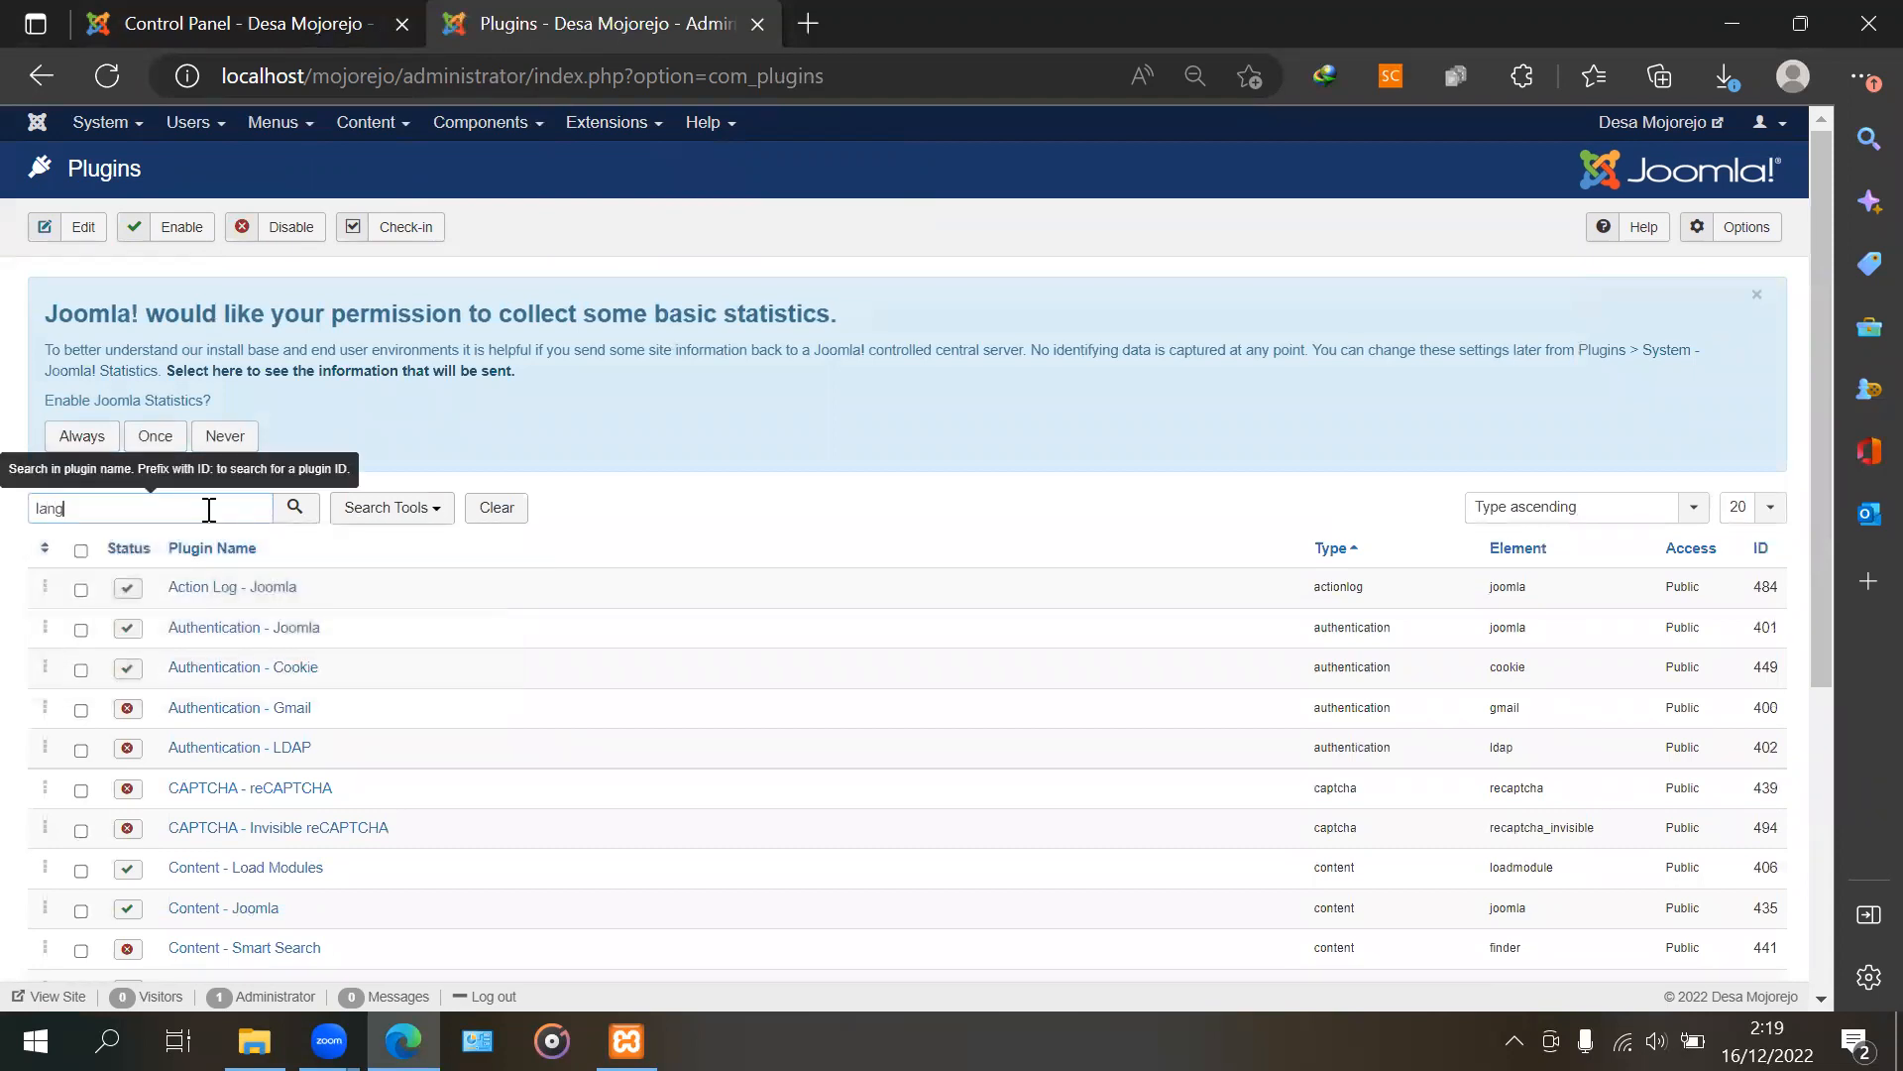
{"action": "key", "text": "Return"}
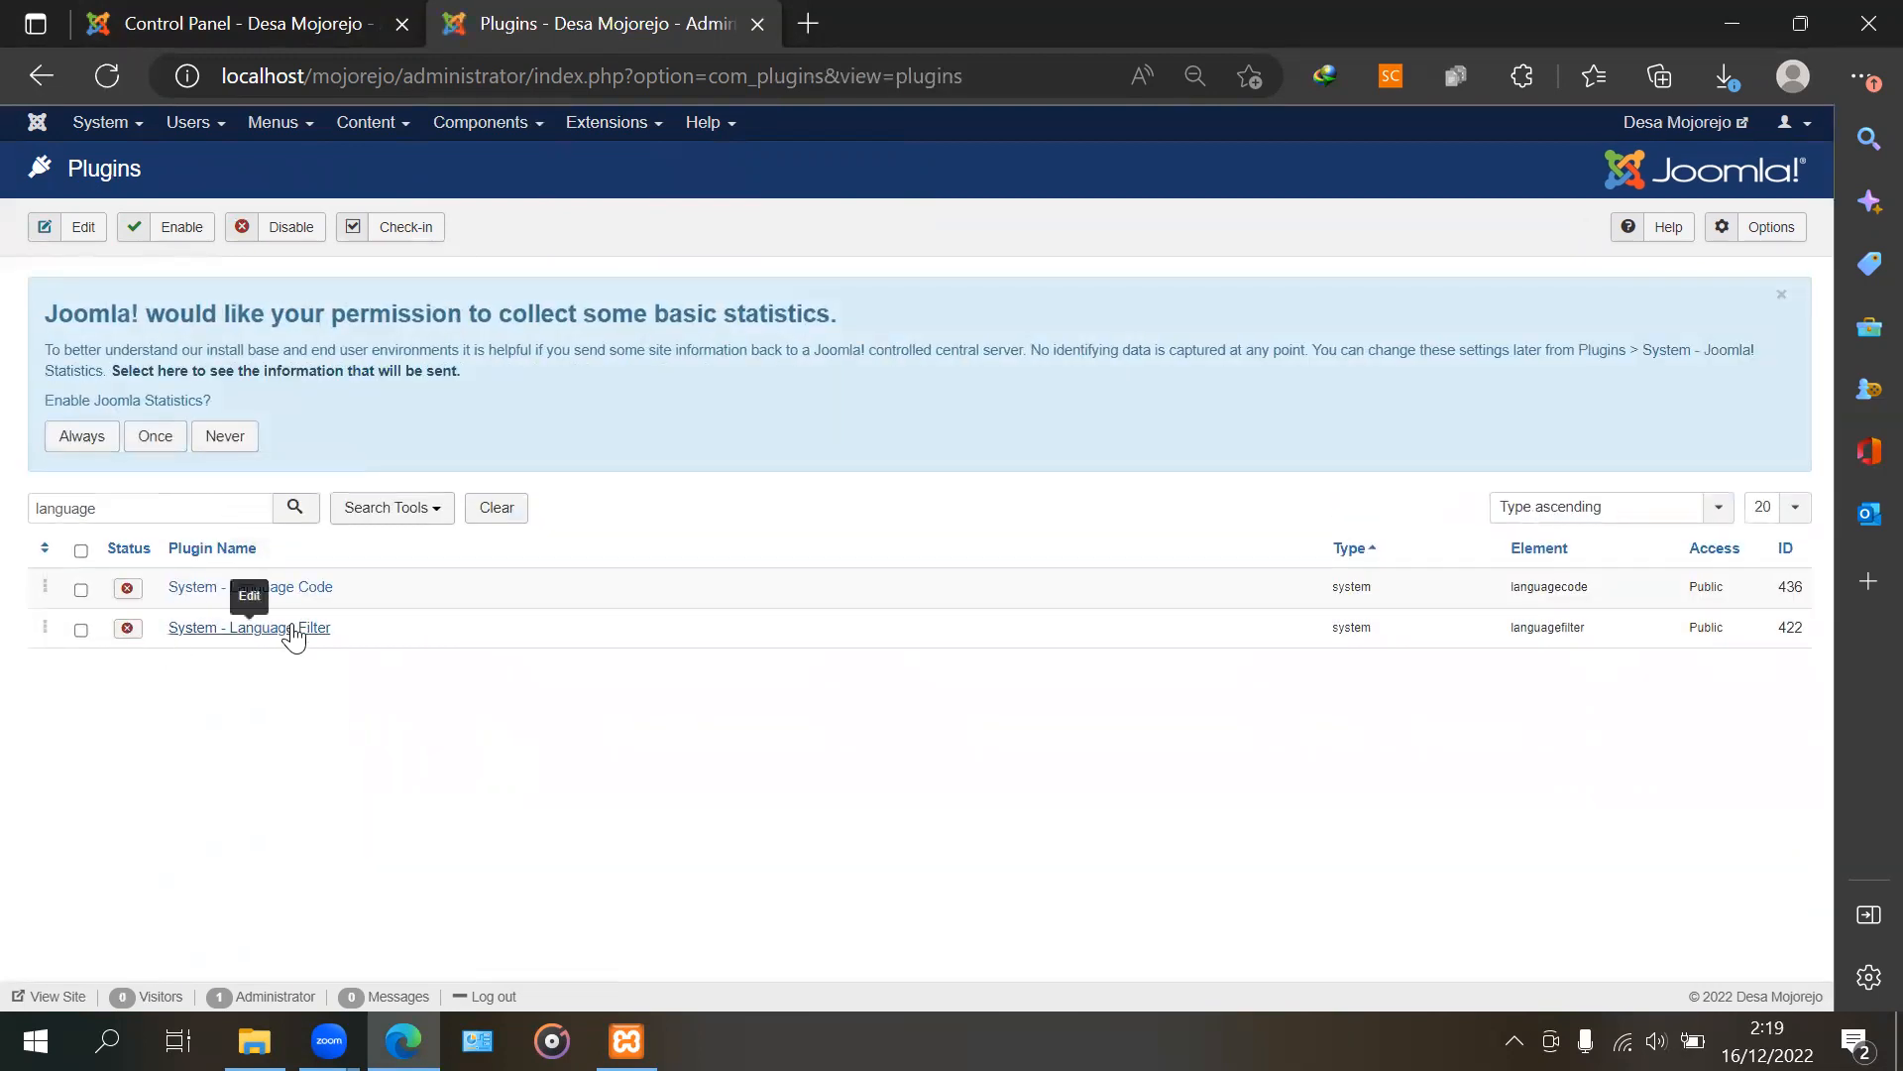
{"action": "left_click", "coordinate": [129, 631]}
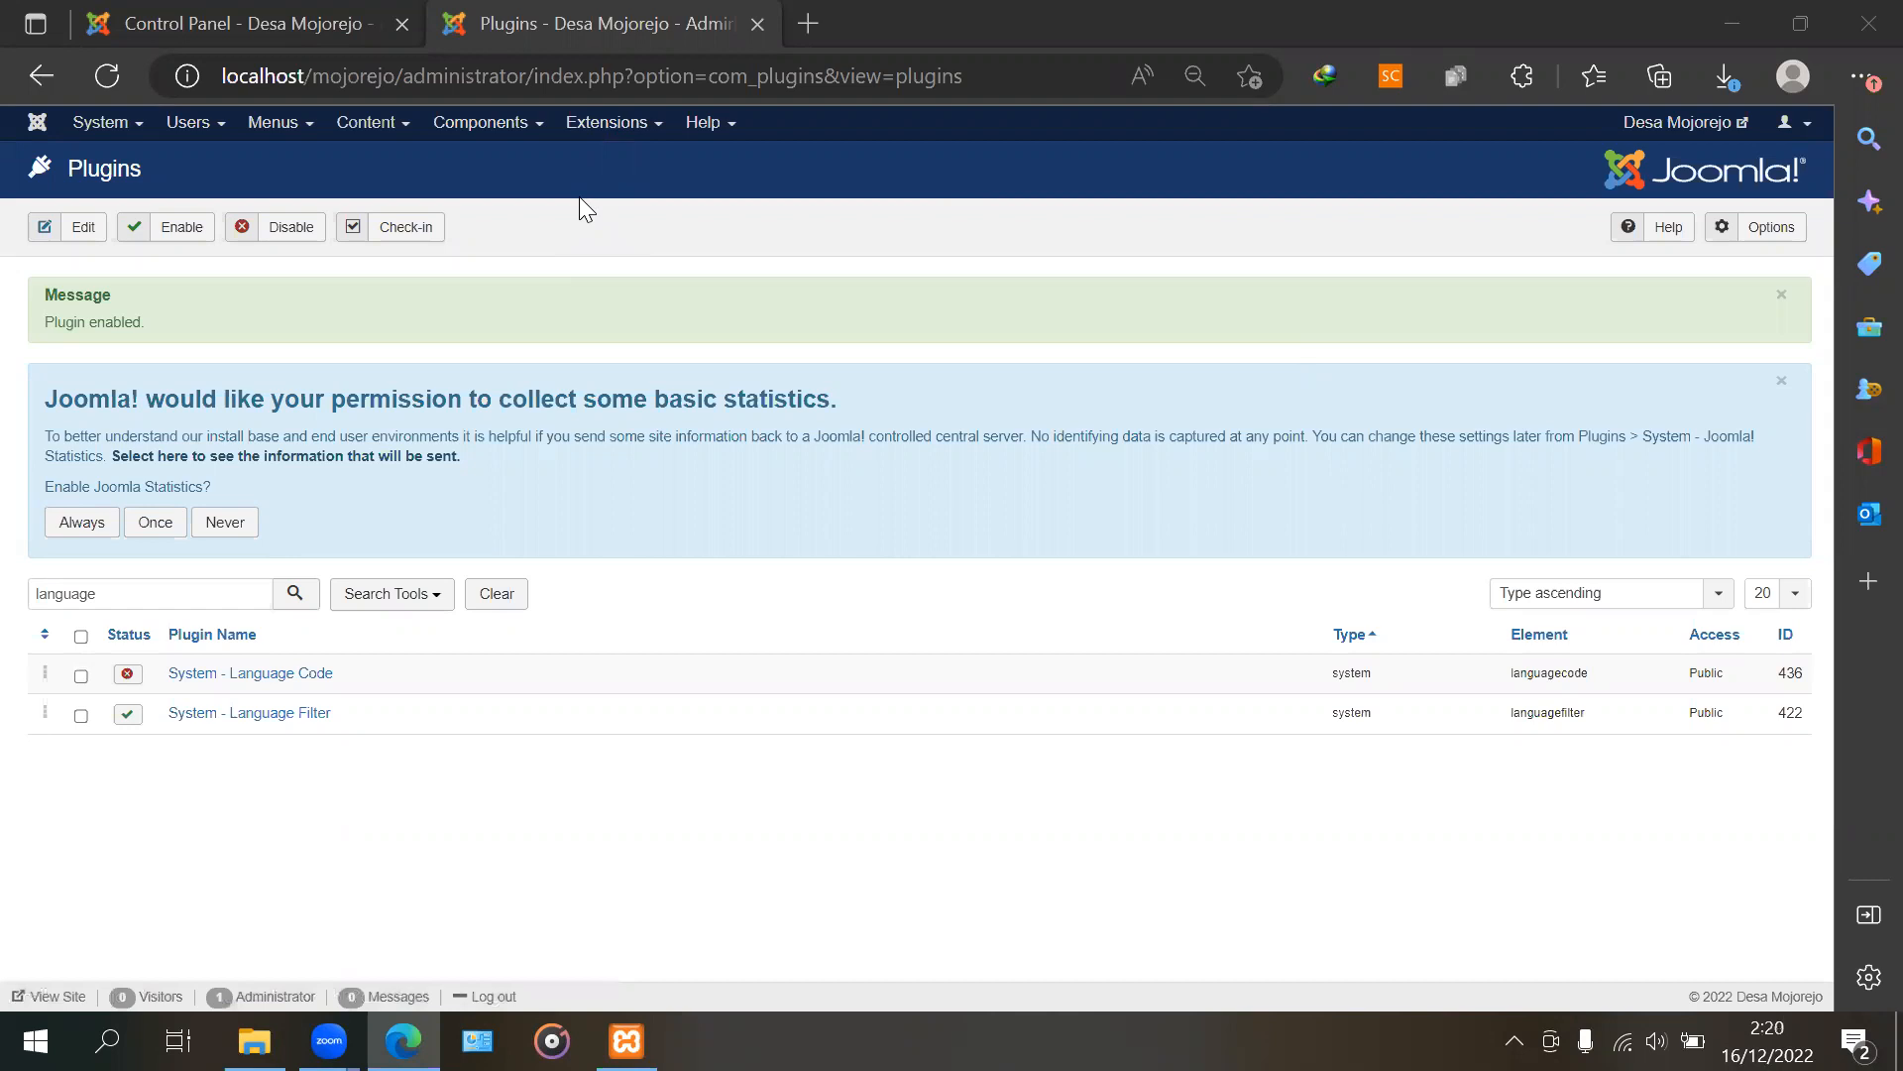
Create an article category titled "Indonesia Feeds" with the language Bahasa Indonesia, then save and close it
{"action": "left_click", "coordinate": [381, 139]}
{"action": "mouse_move", "coordinate": [387, 161]}
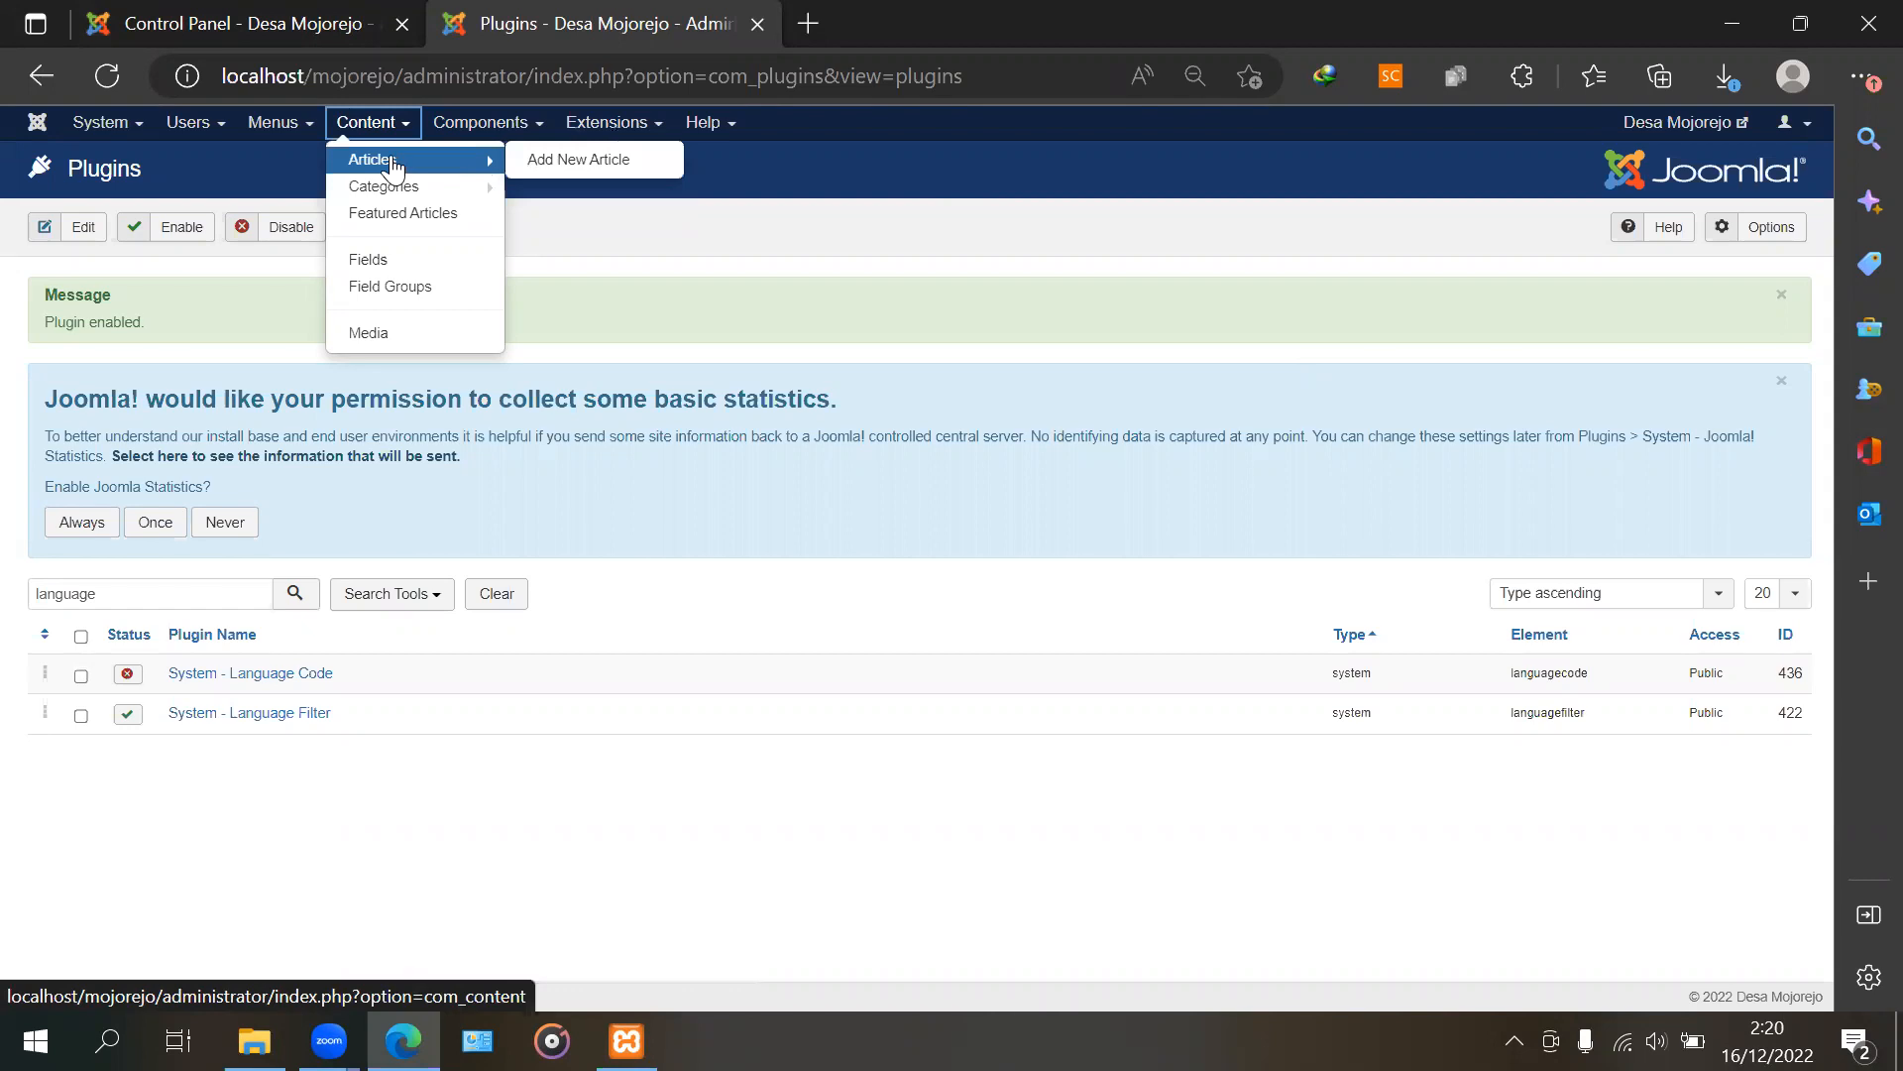
{"action": "left_click", "coordinate": [386, 182]}
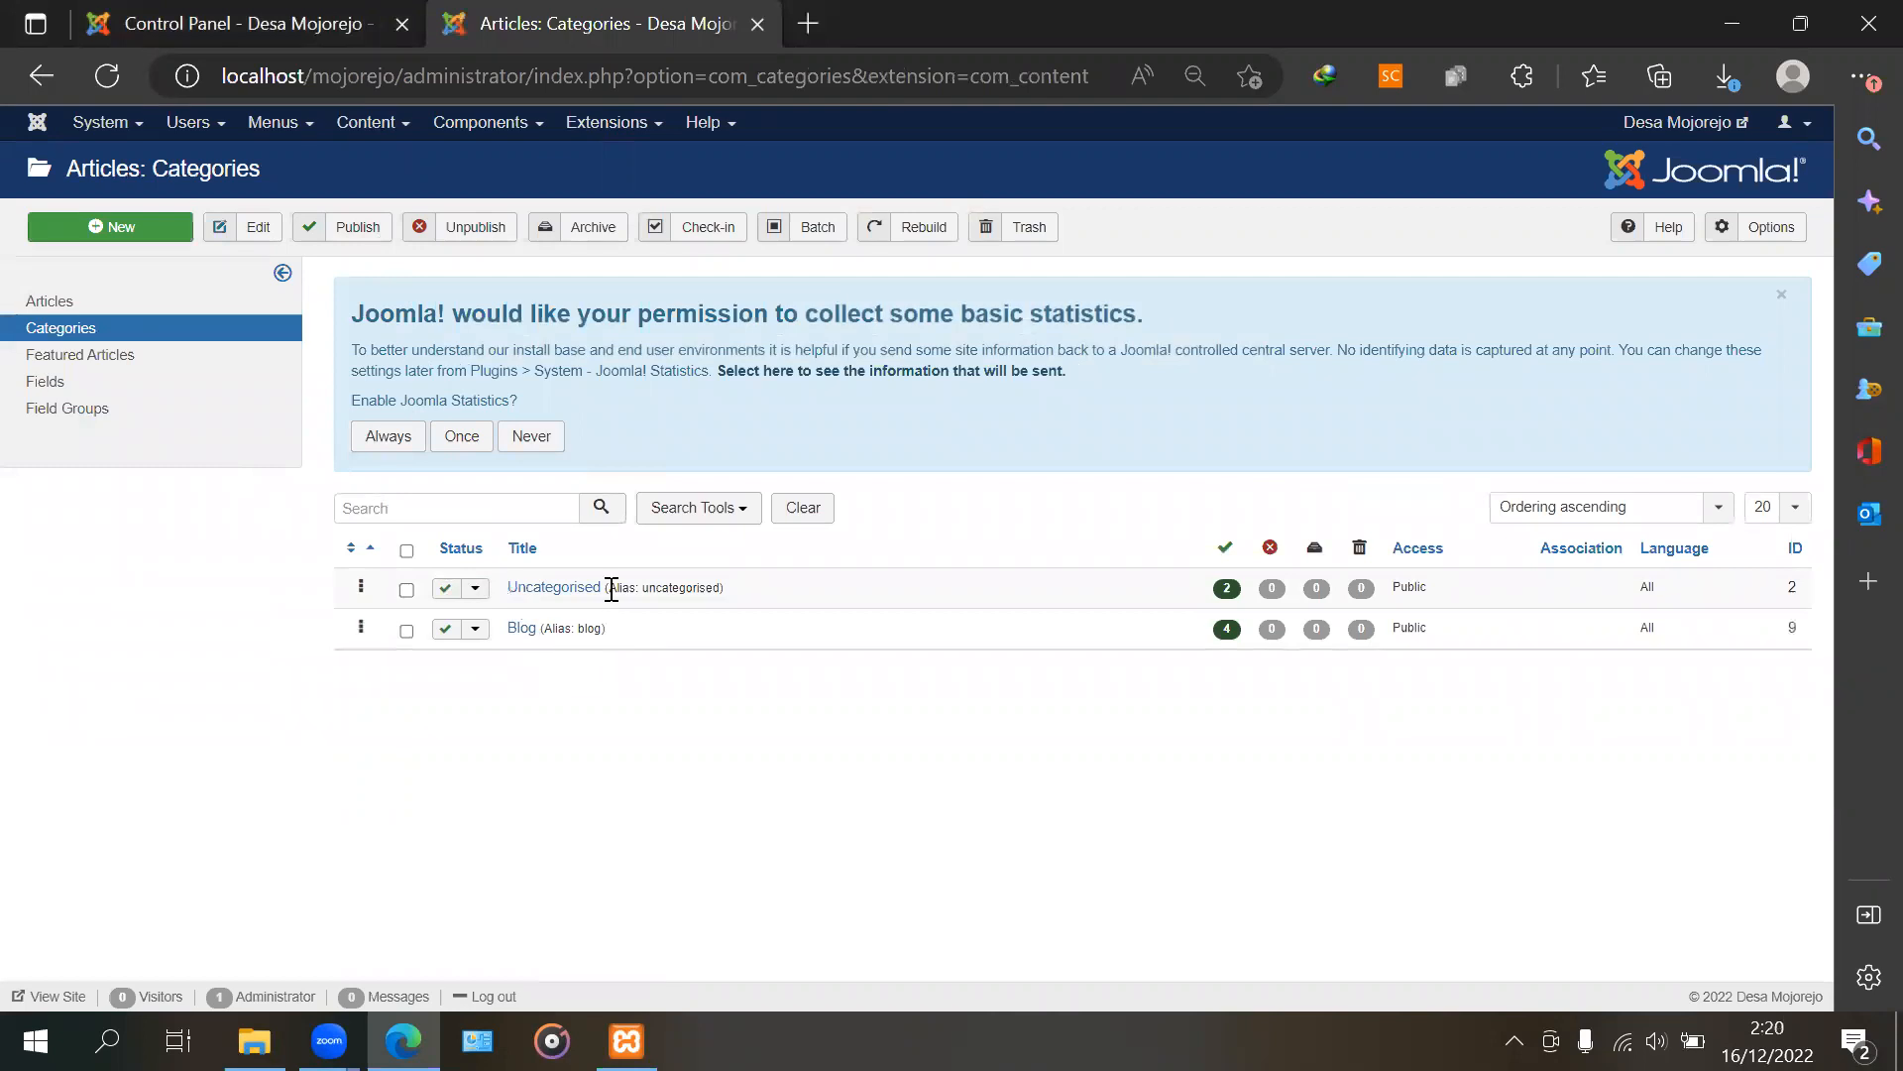
{"action": "left_click", "coordinate": [140, 236]}
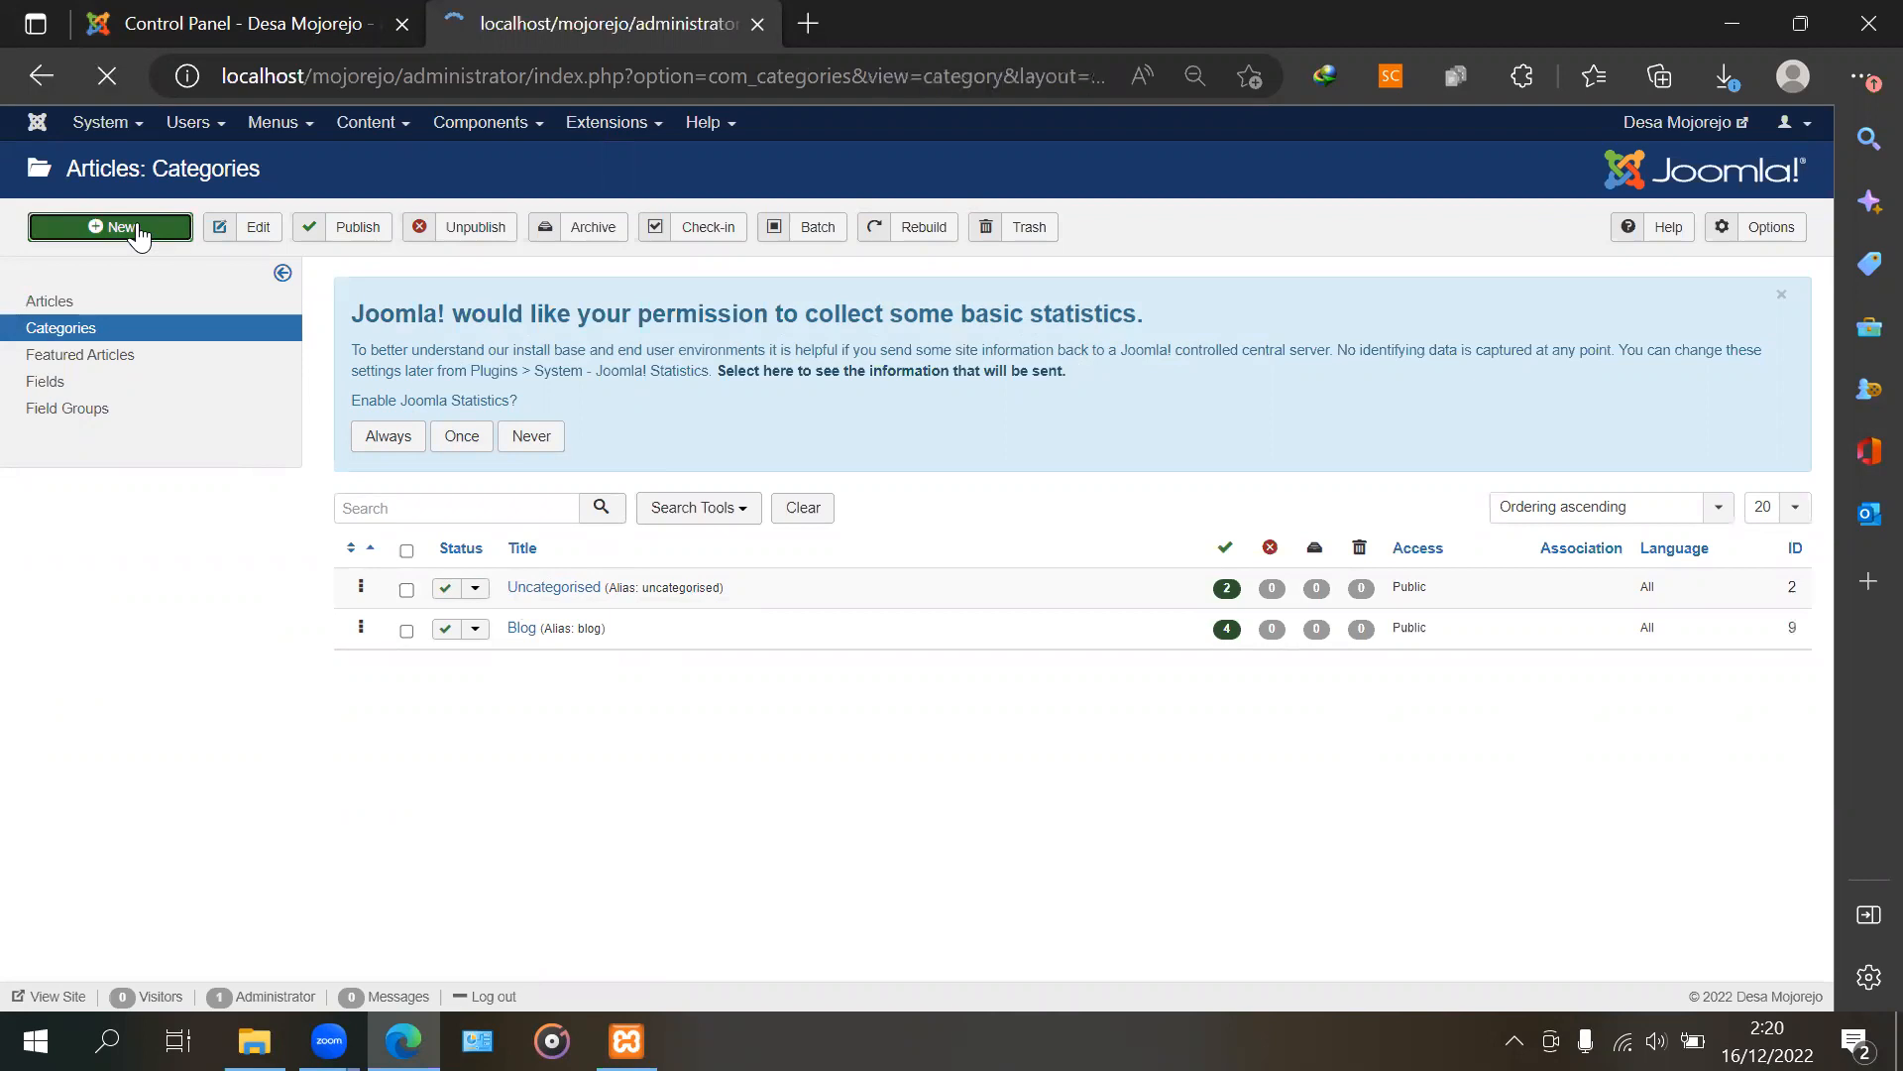
{"action": "left_click", "coordinate": [312, 506]}
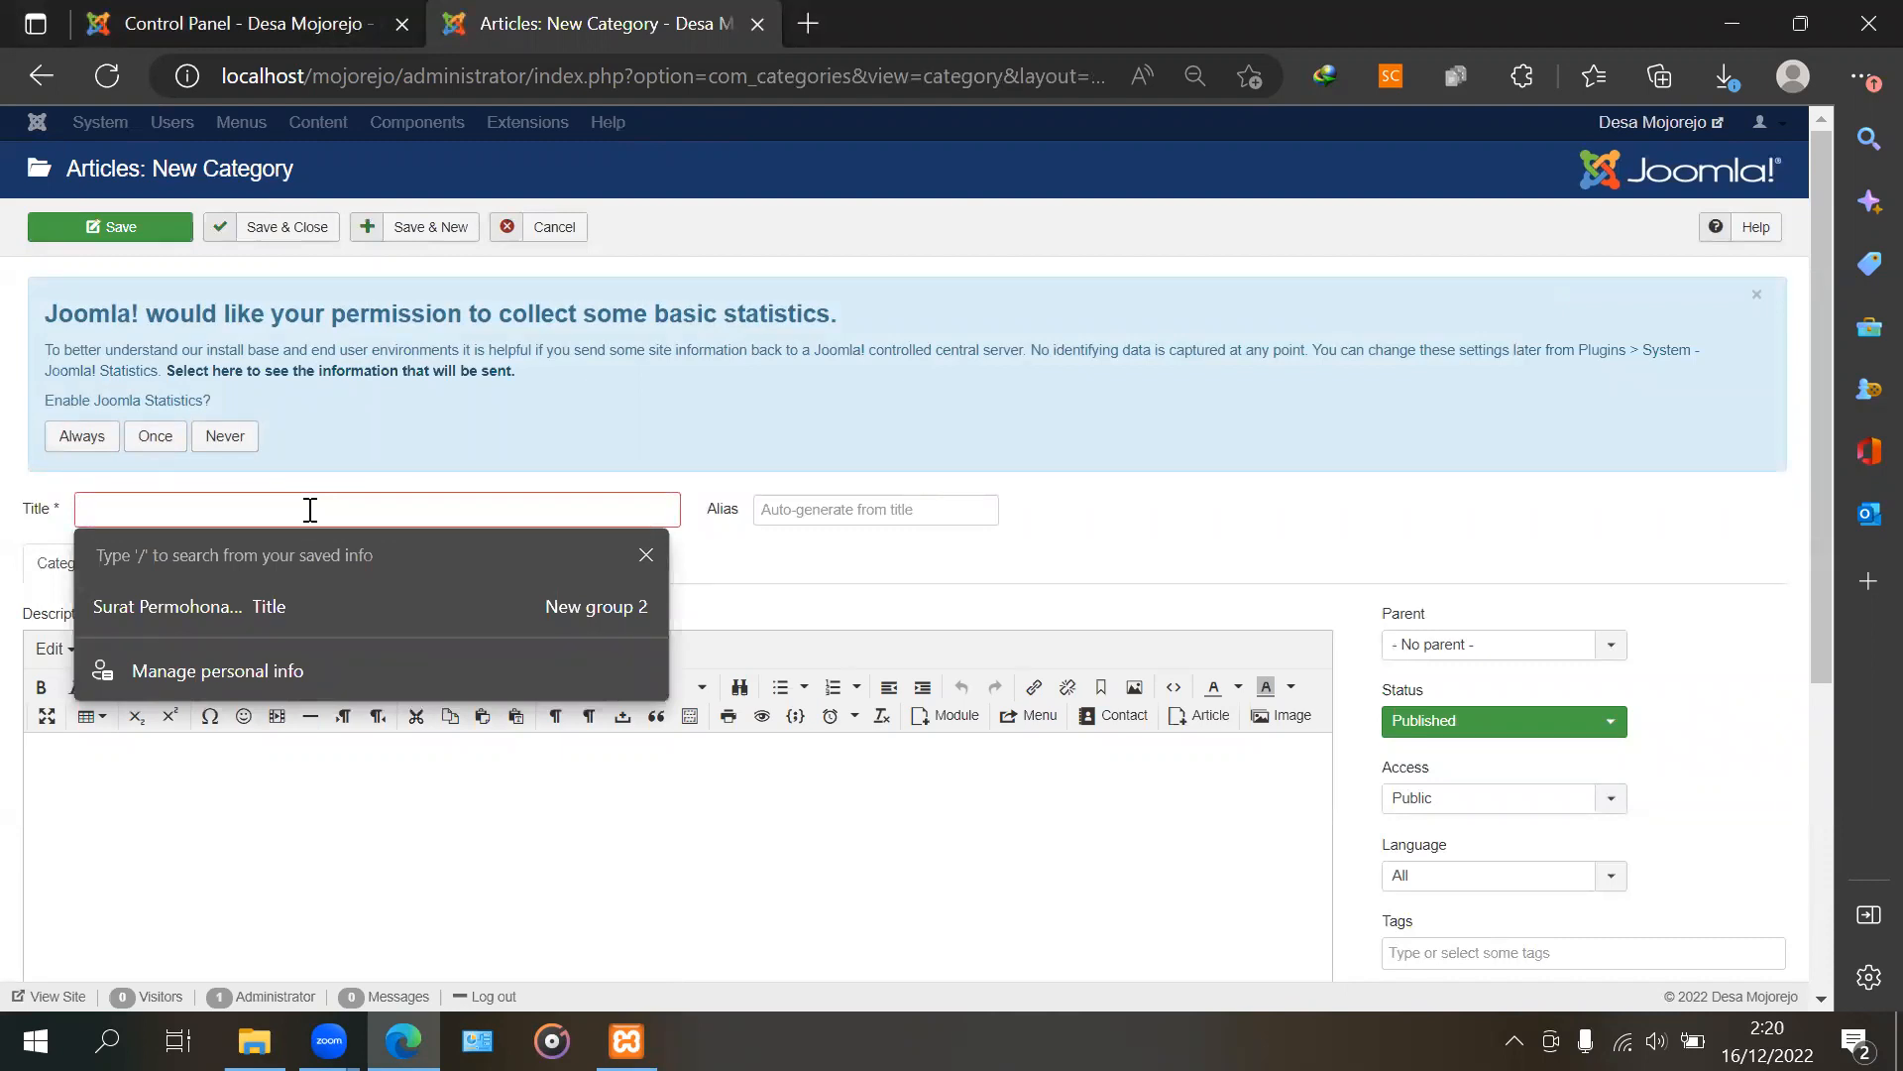
{"action": "type", "text": "INdones"}
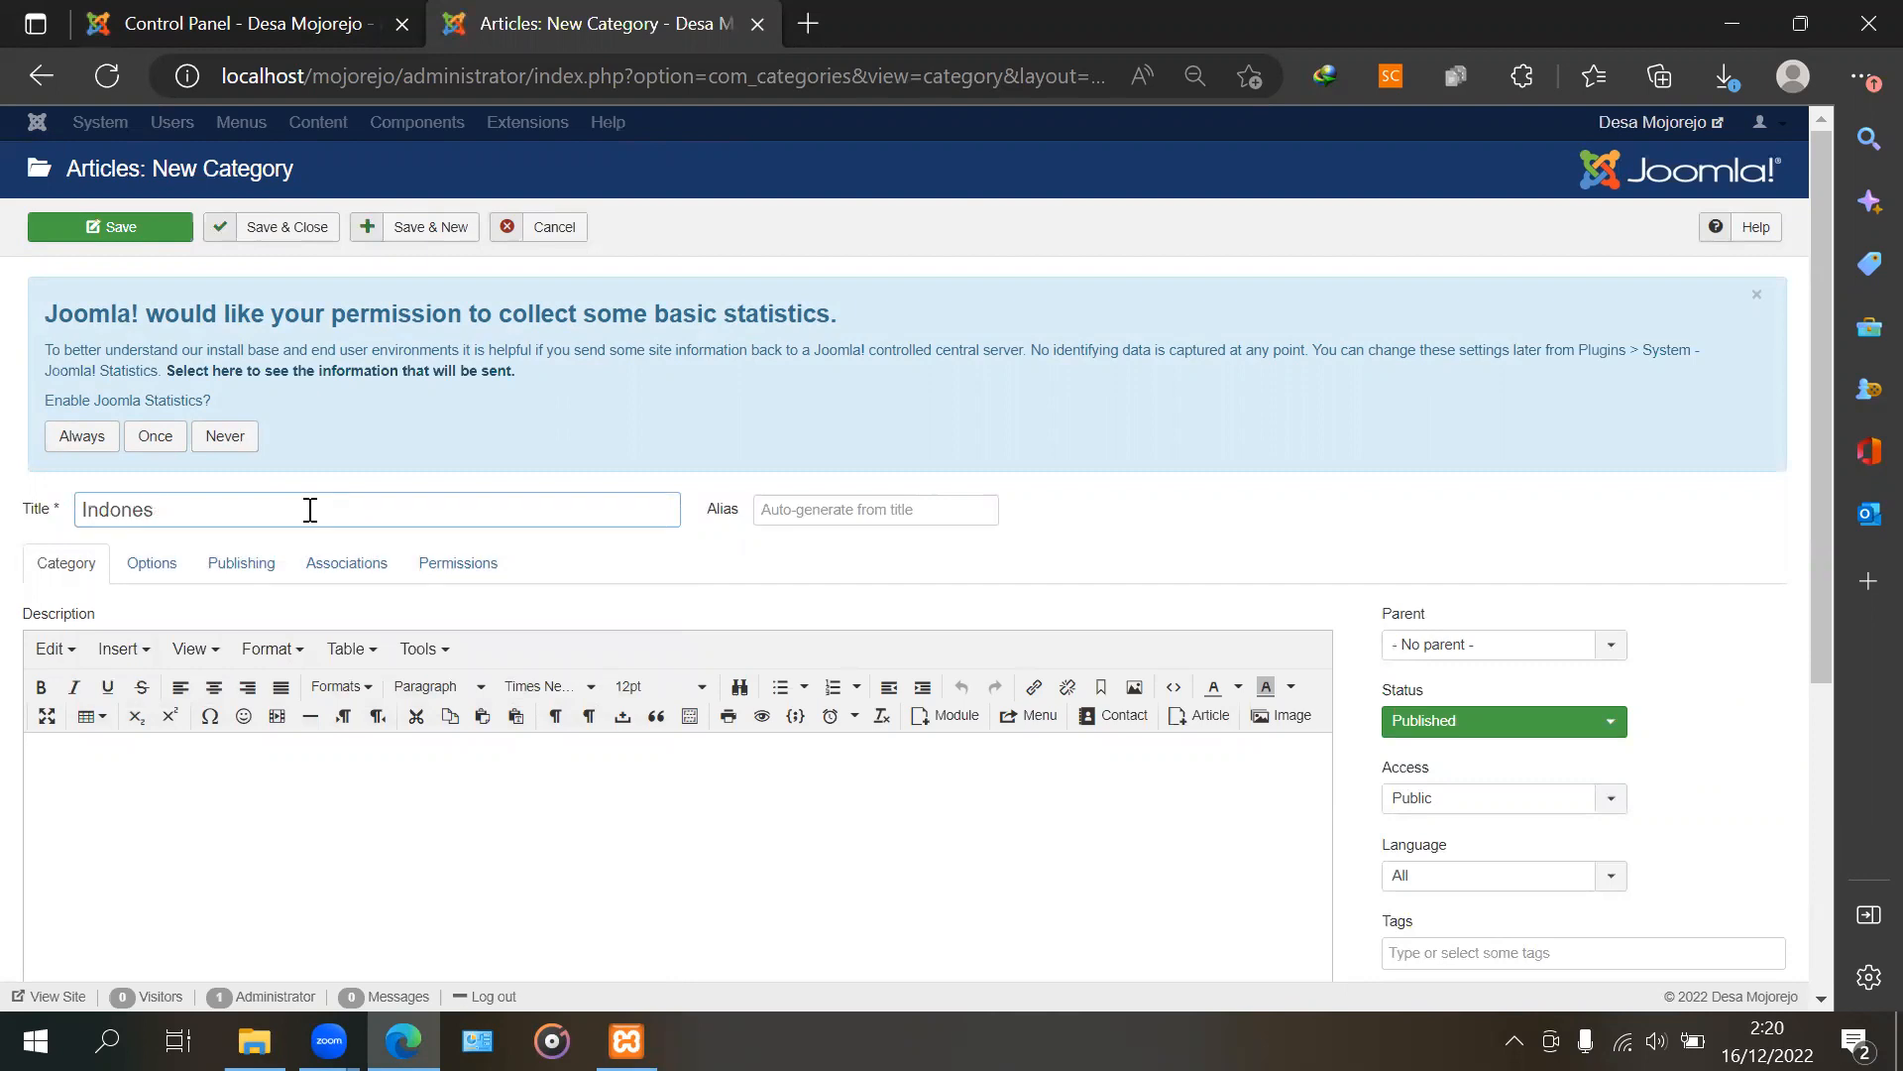
{"action": "type", "text": "ia Fe"}
{"action": "scroll", "coordinate": [1413, 691], "scroll_direction": "down", "scroll_amount": 3}
{"action": "left_click", "coordinate": [1467, 607]}
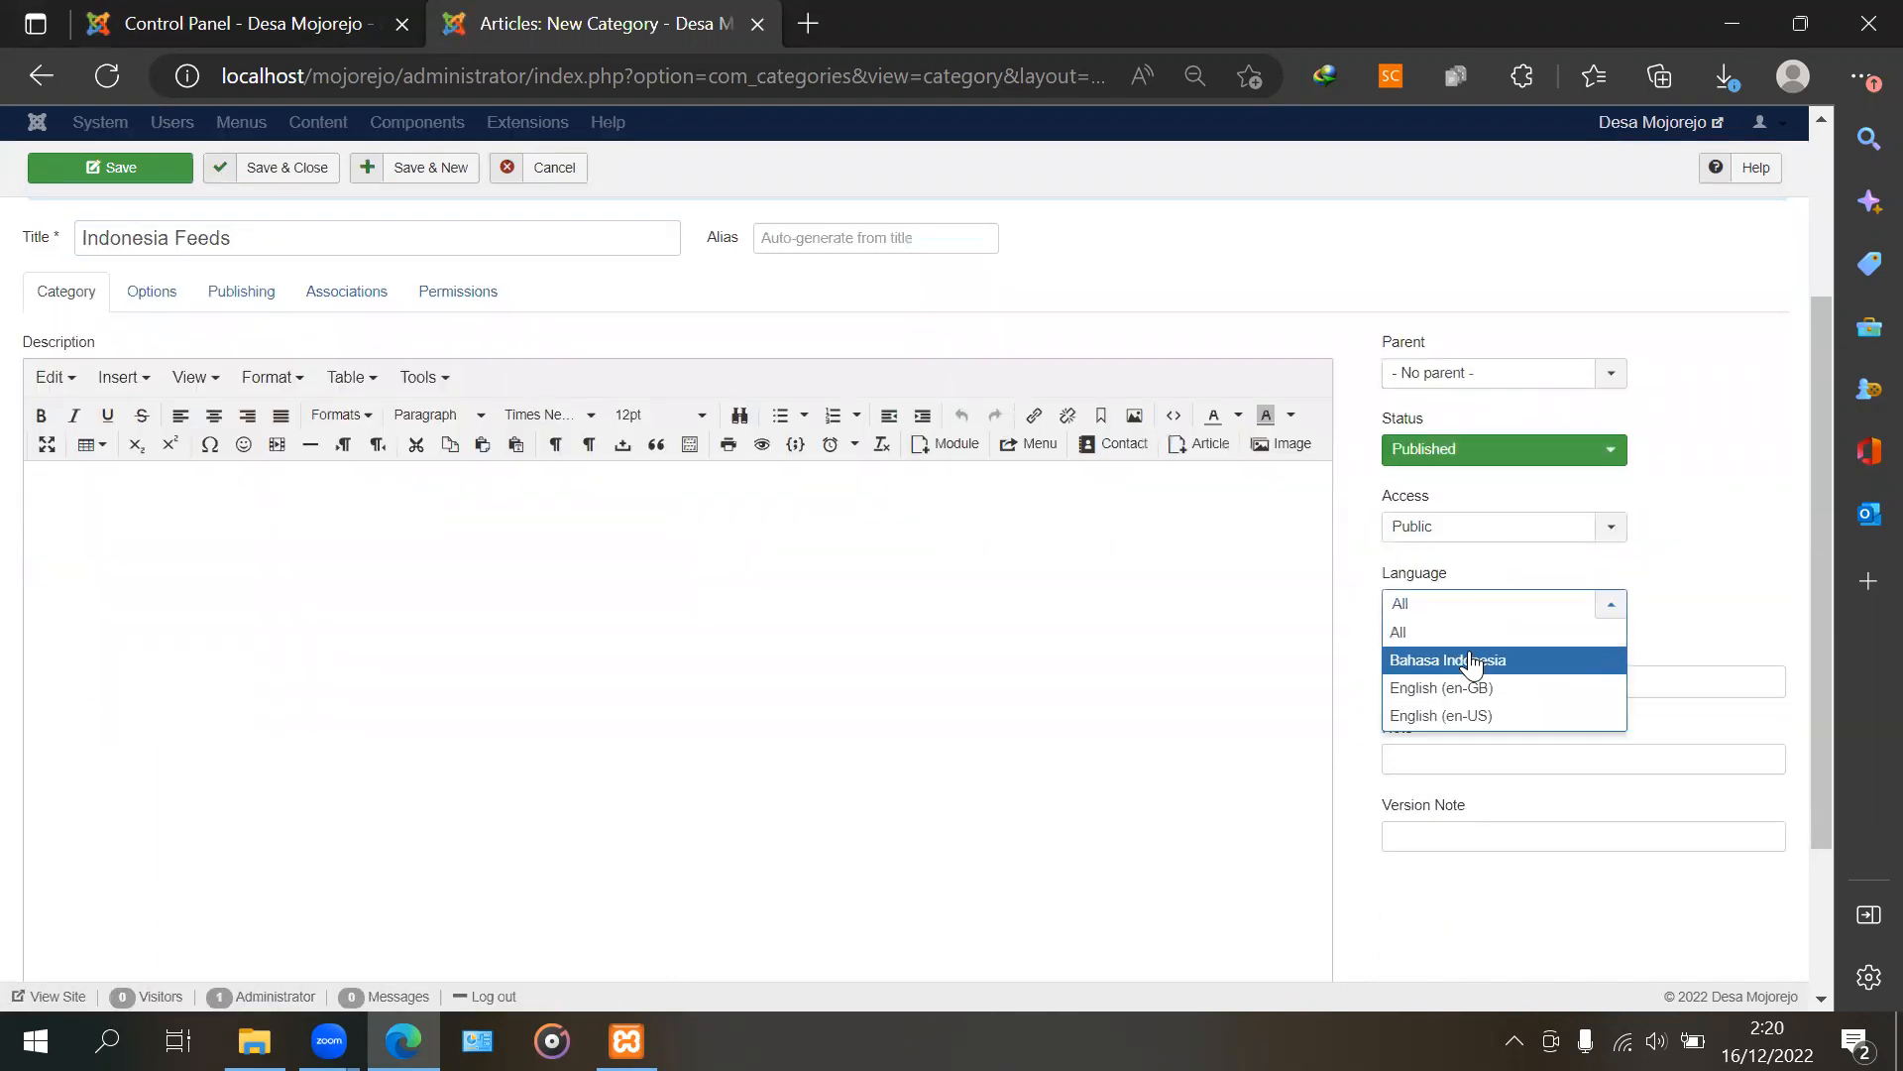
{"action": "left_click", "coordinate": [1471, 662]}
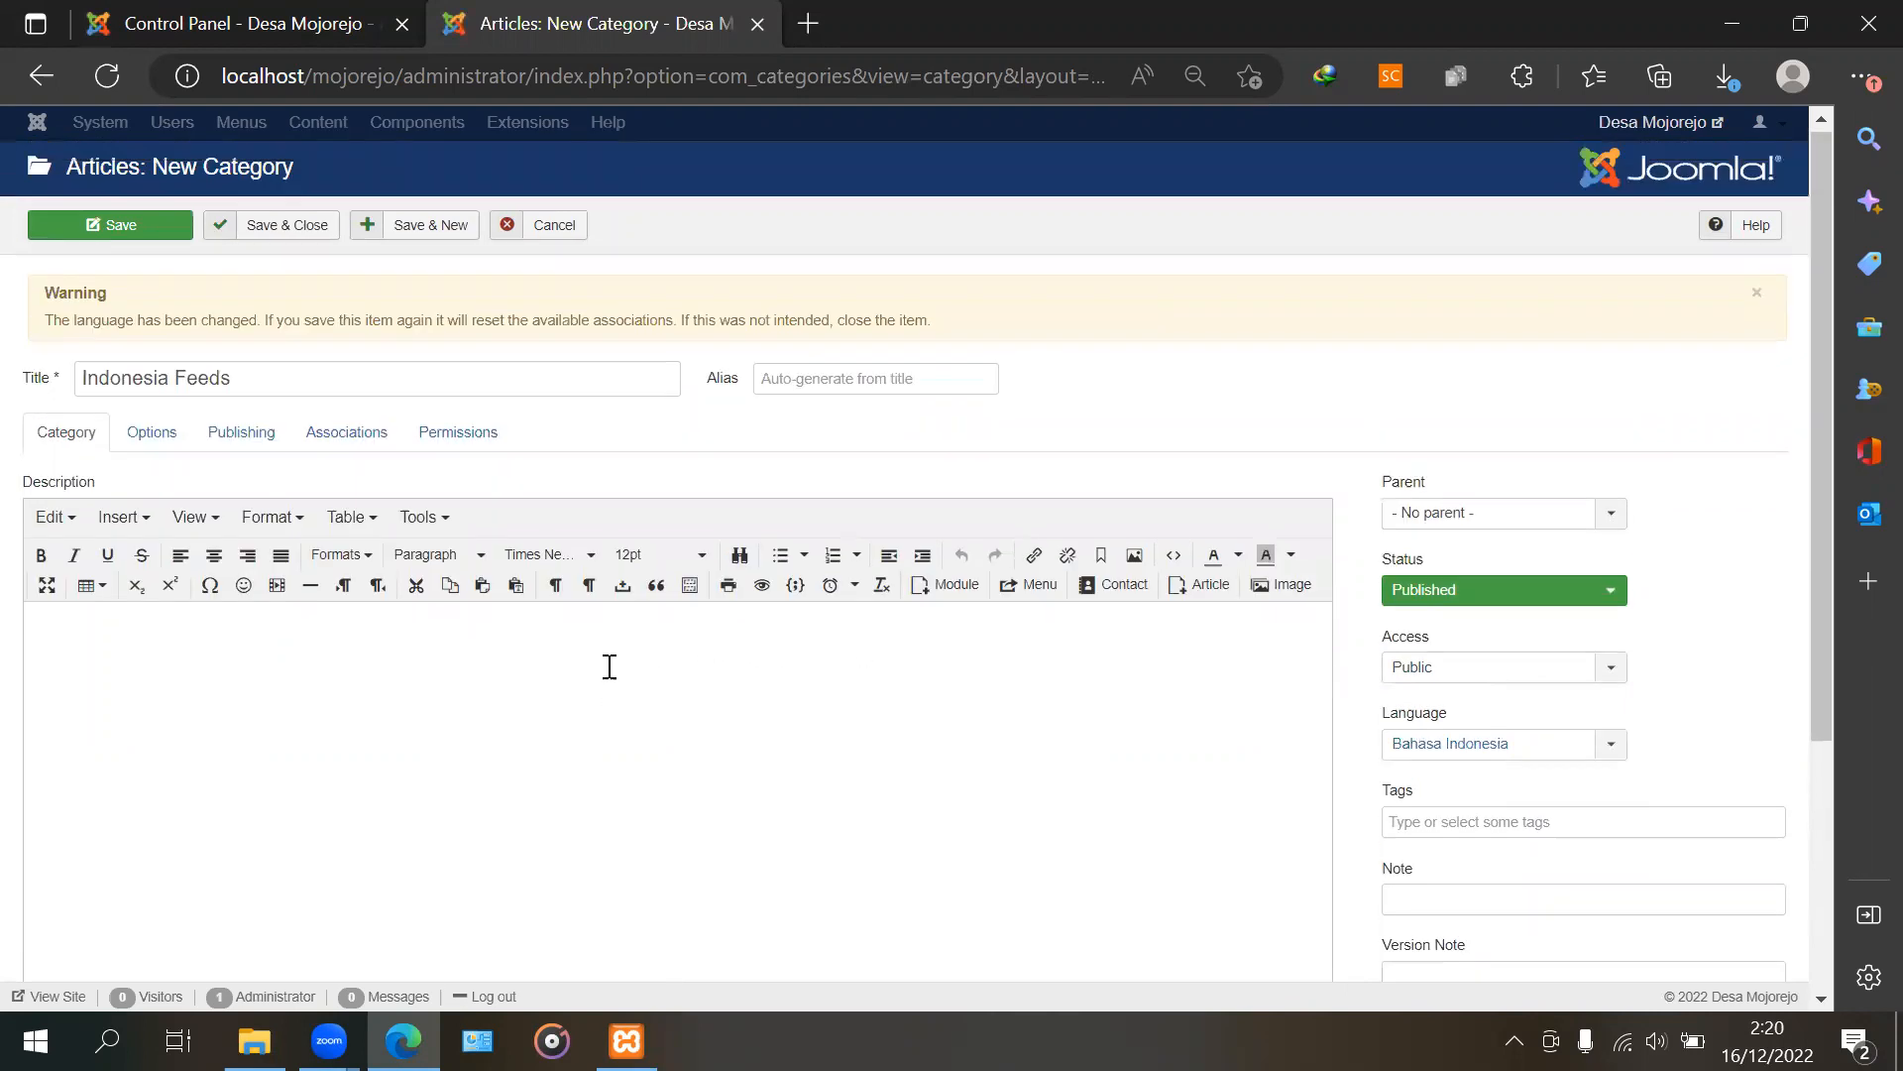
{"action": "left_click", "coordinate": [256, 226]}
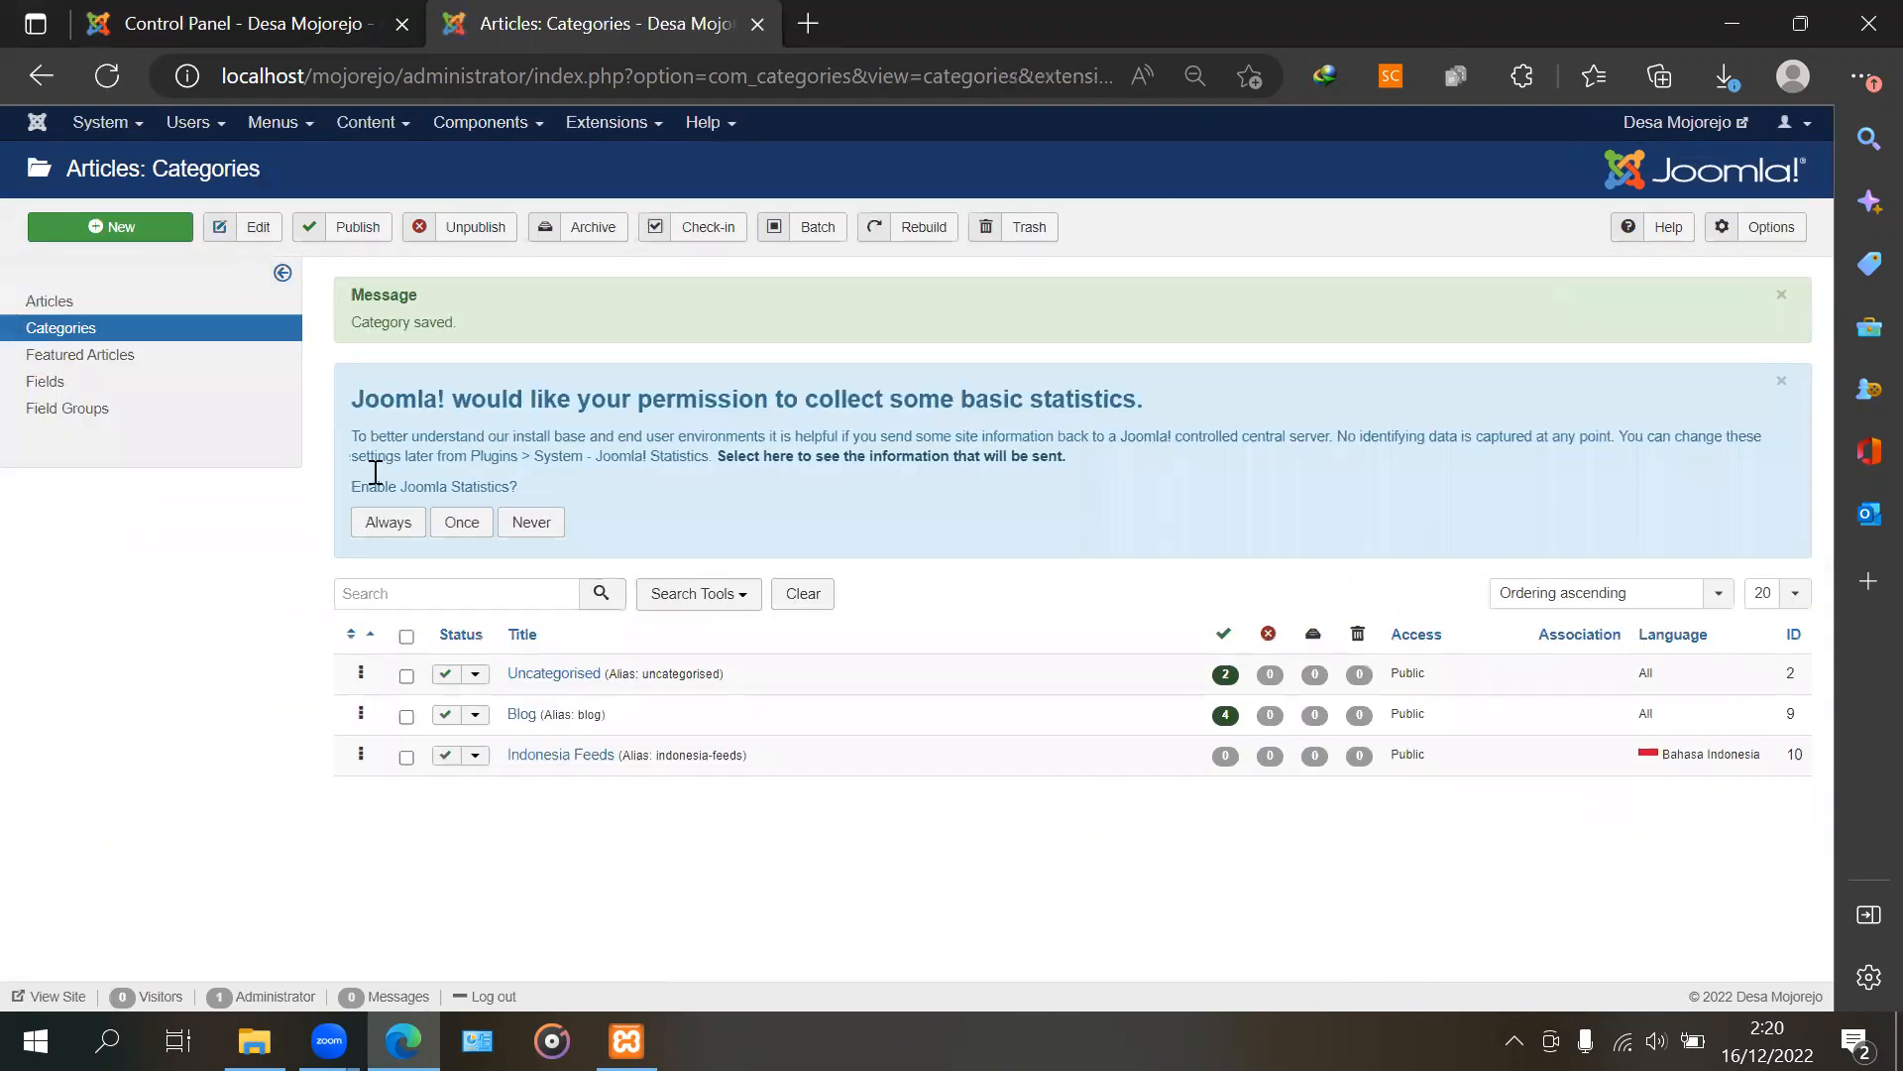
Create an article category titled "English Feeds", then save and close it
{"action": "left_click", "coordinate": [147, 230]}
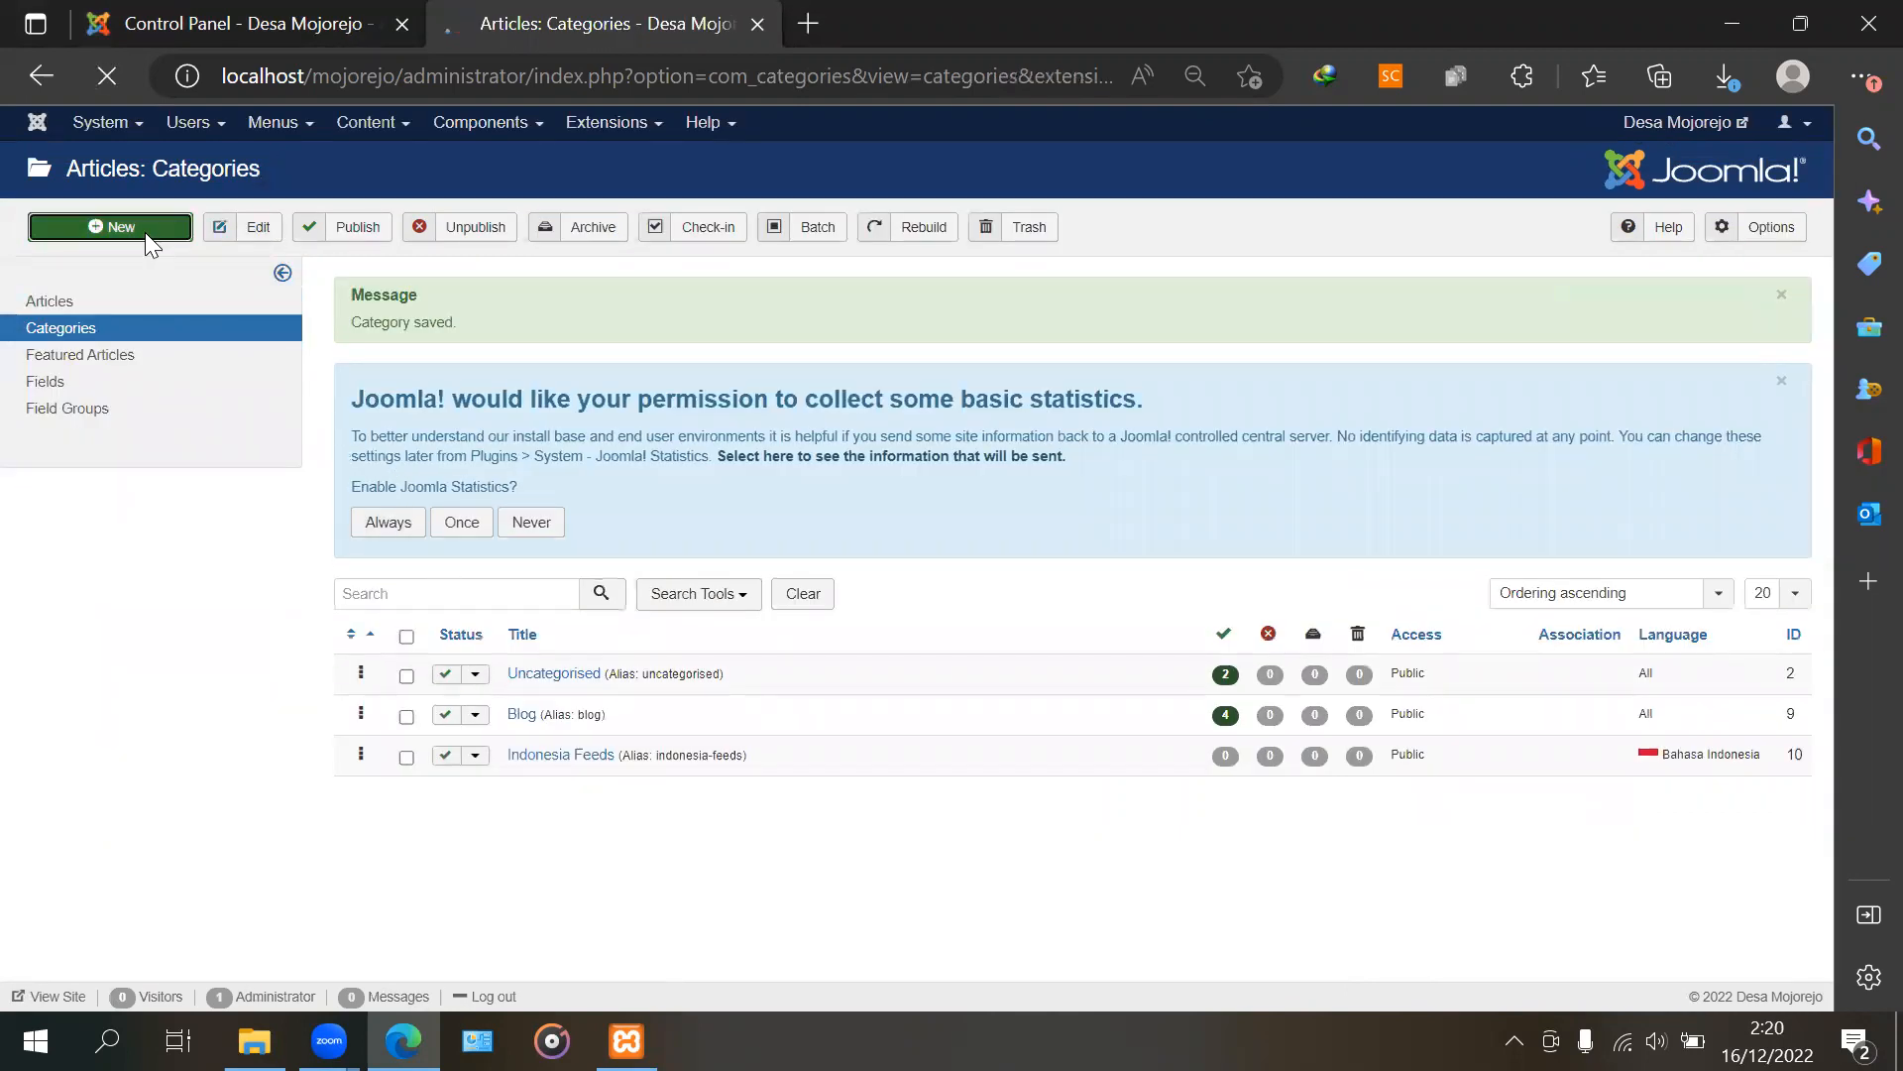
{"action": "left_click", "coordinate": [296, 508]}
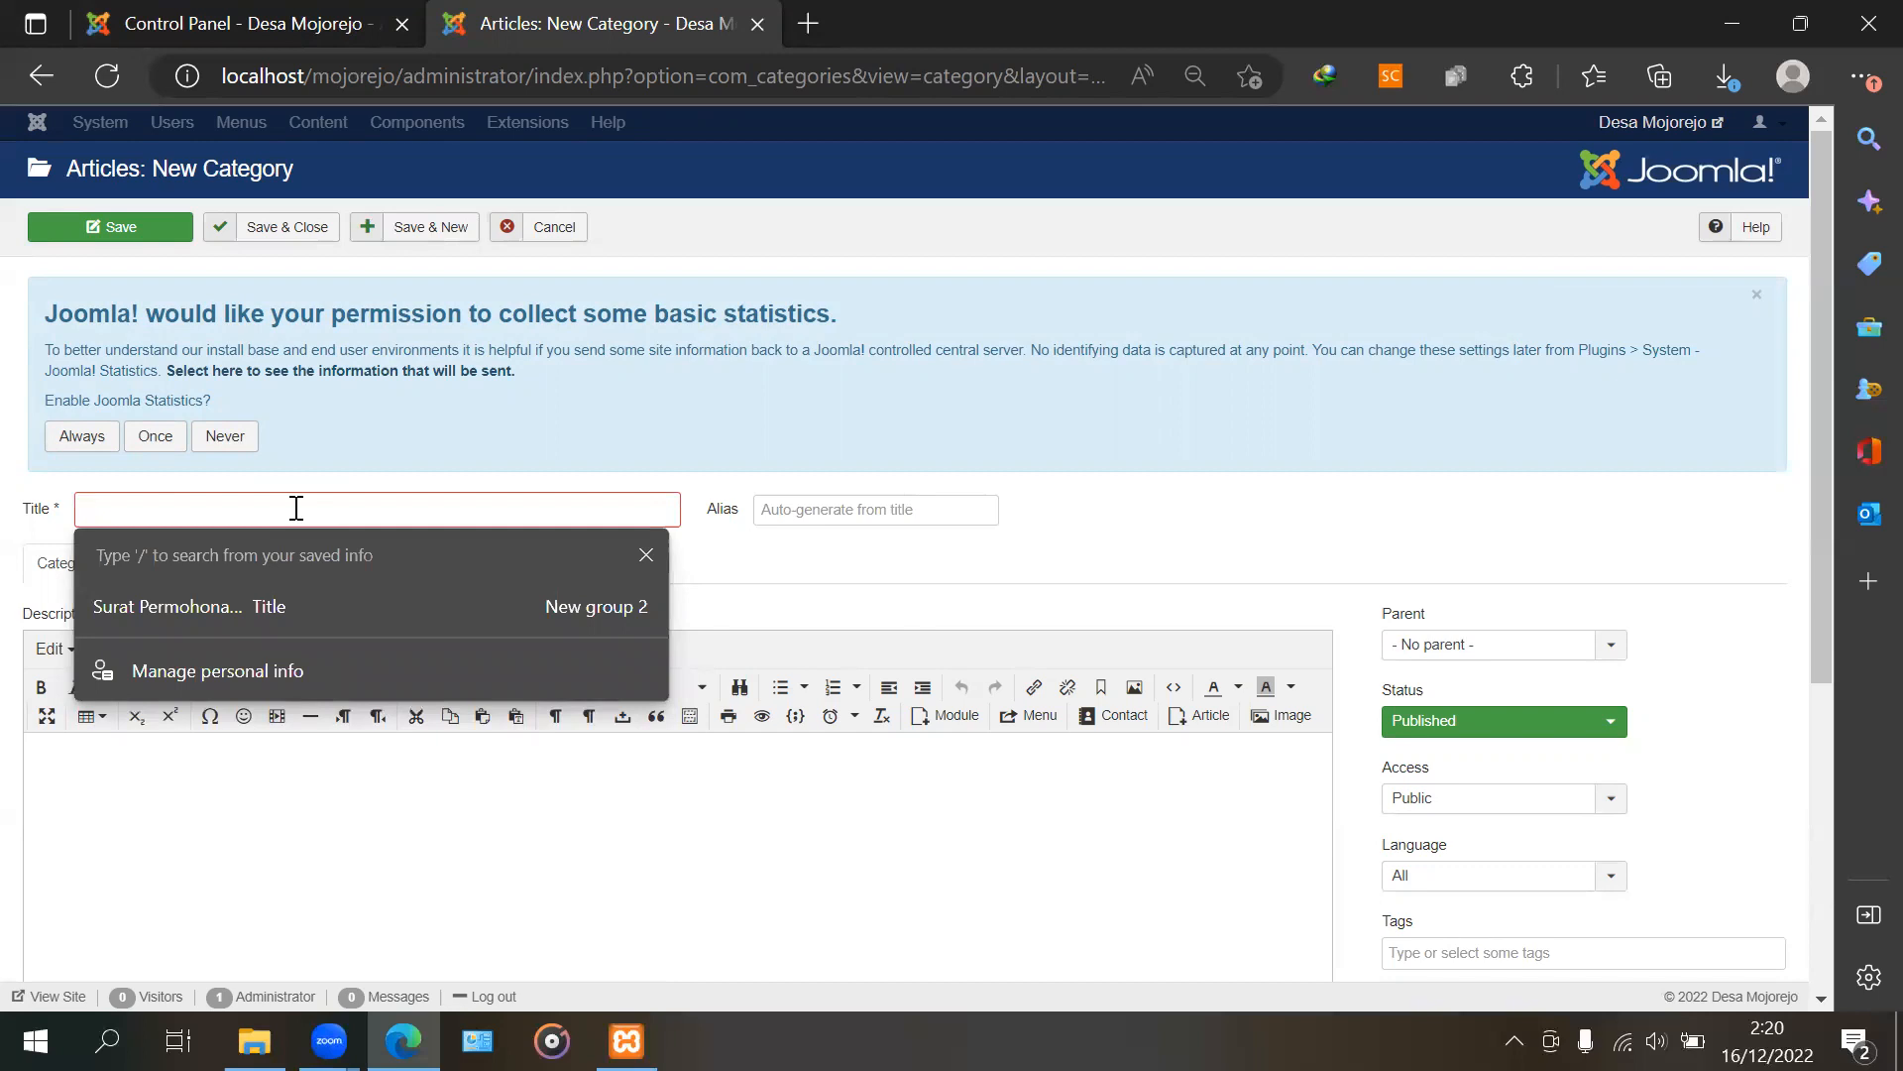
{"action": "type", "text": "English Feeds"}
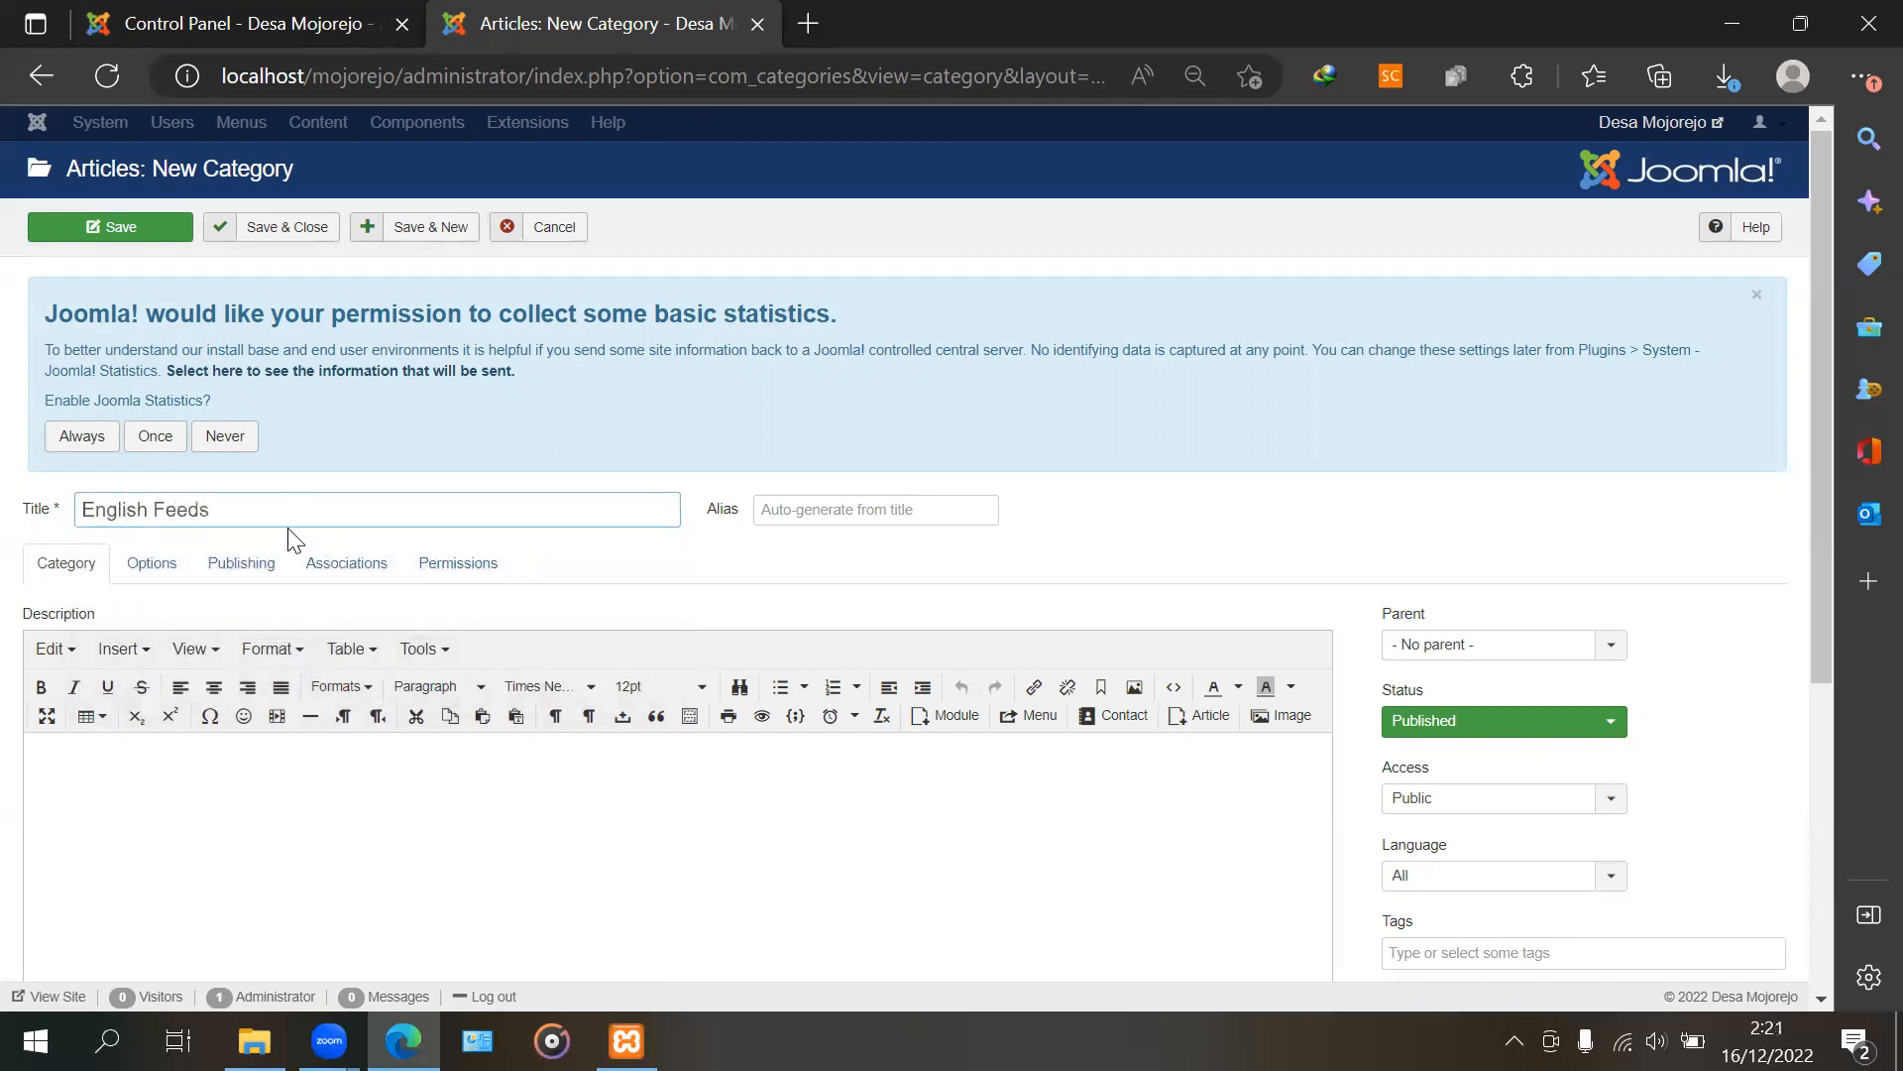
{"action": "left_click", "coordinate": [288, 236]}
{"action": "left_click", "coordinate": [287, 230]}
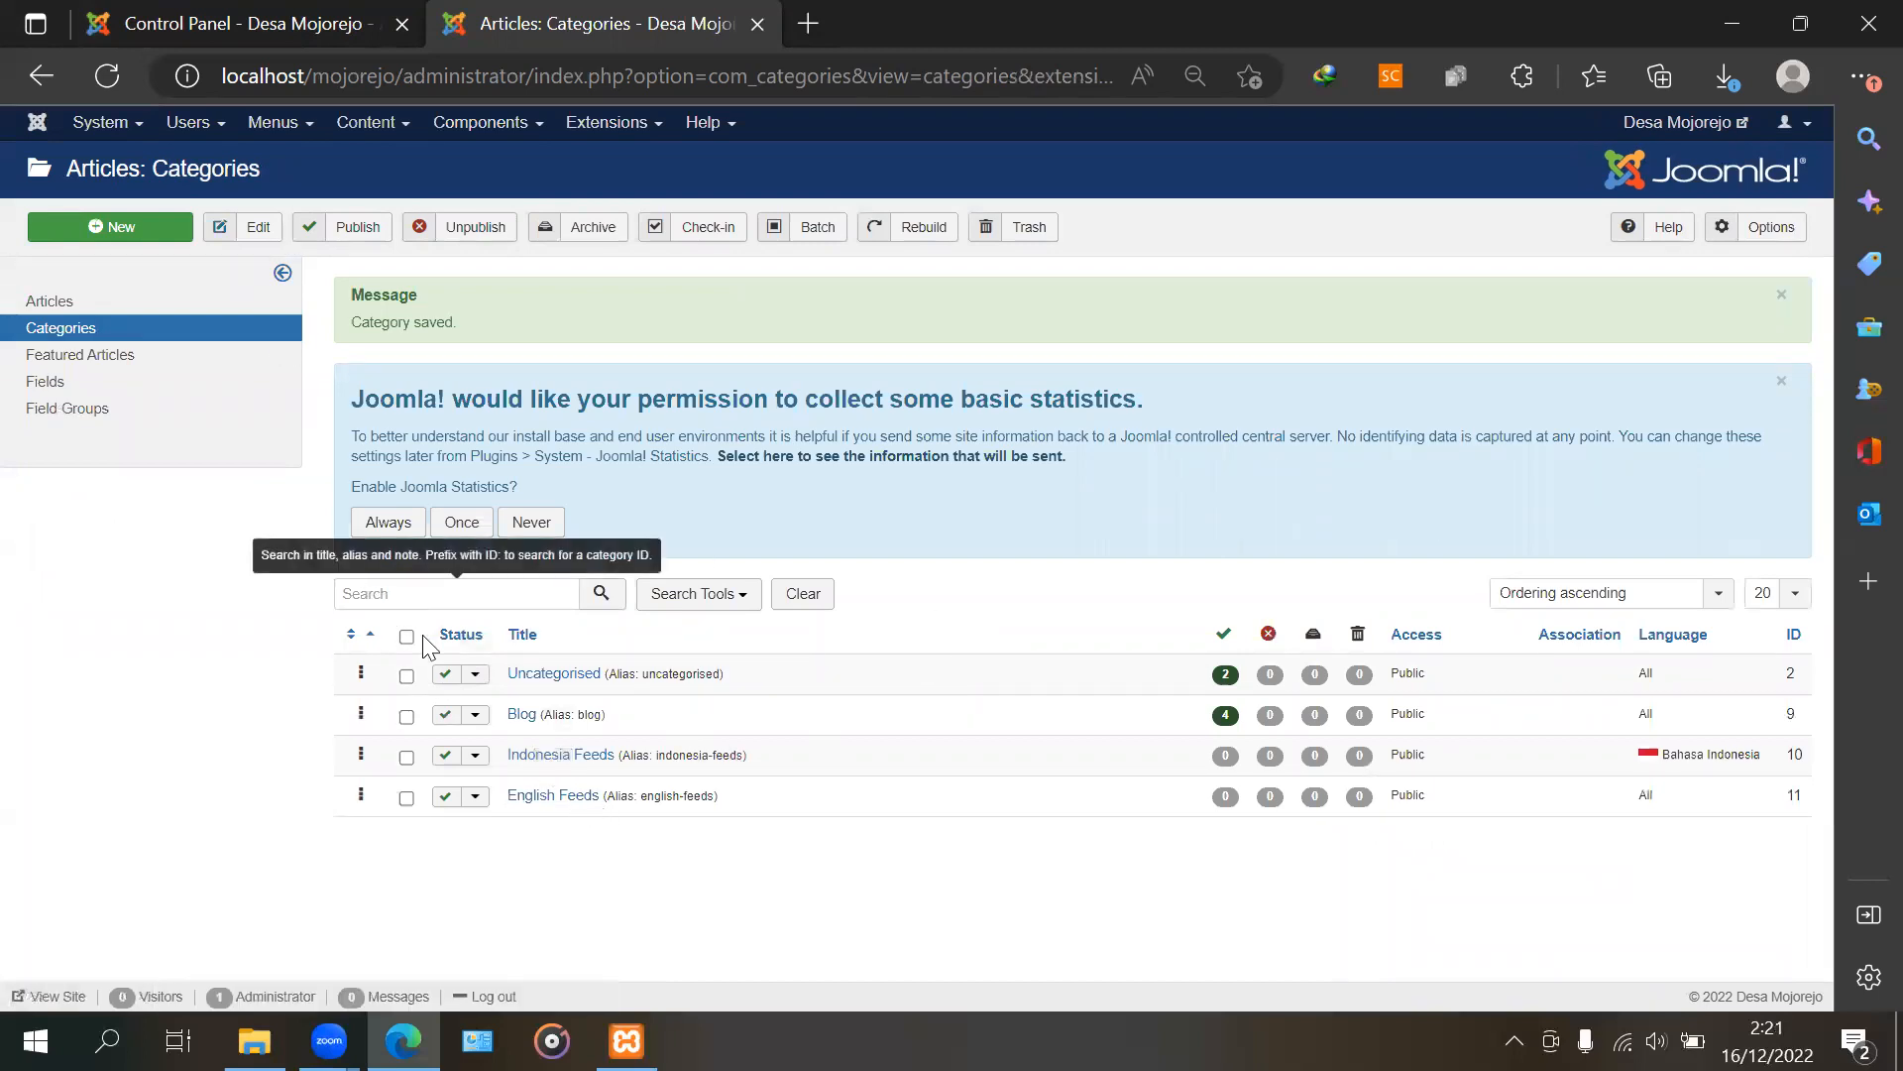
Unpublish the Blog category and all six existing articles
{"action": "left_click", "coordinate": [443, 724]}
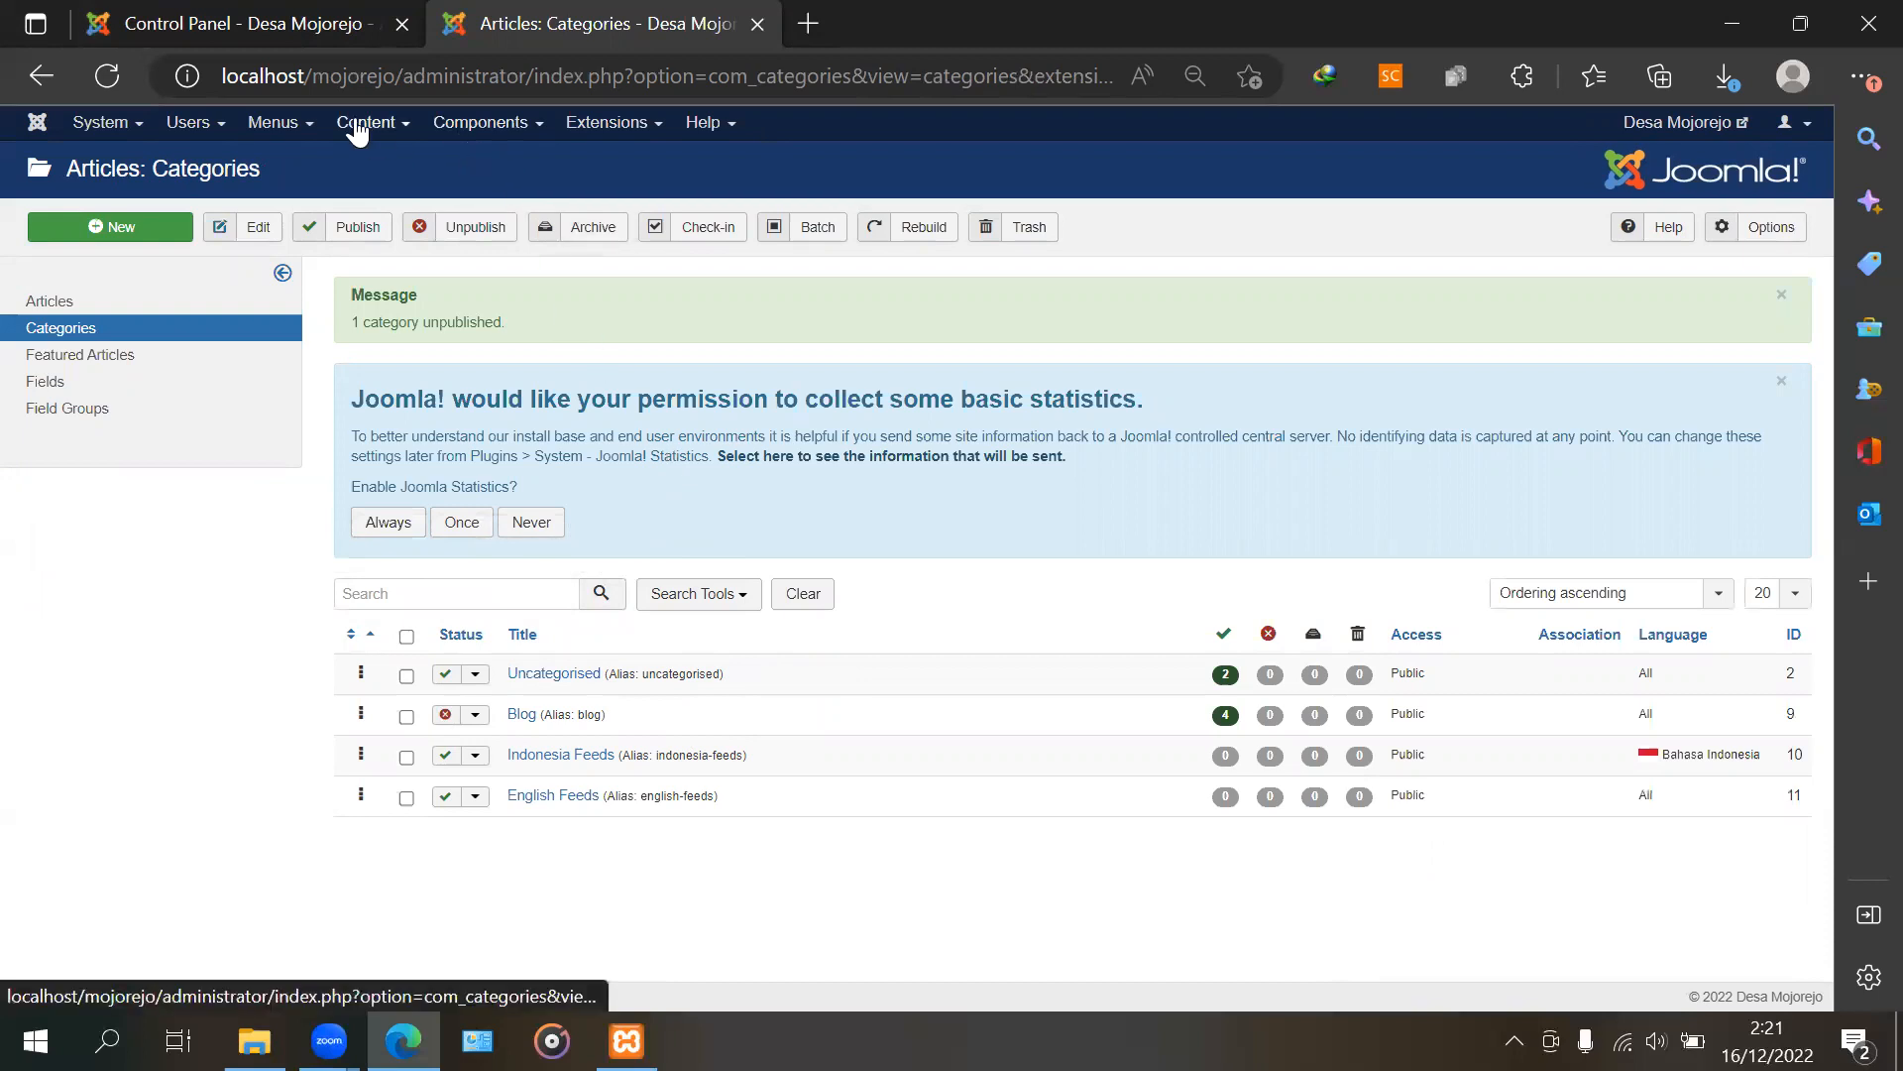
{"action": "left_click", "coordinate": [54, 308]}
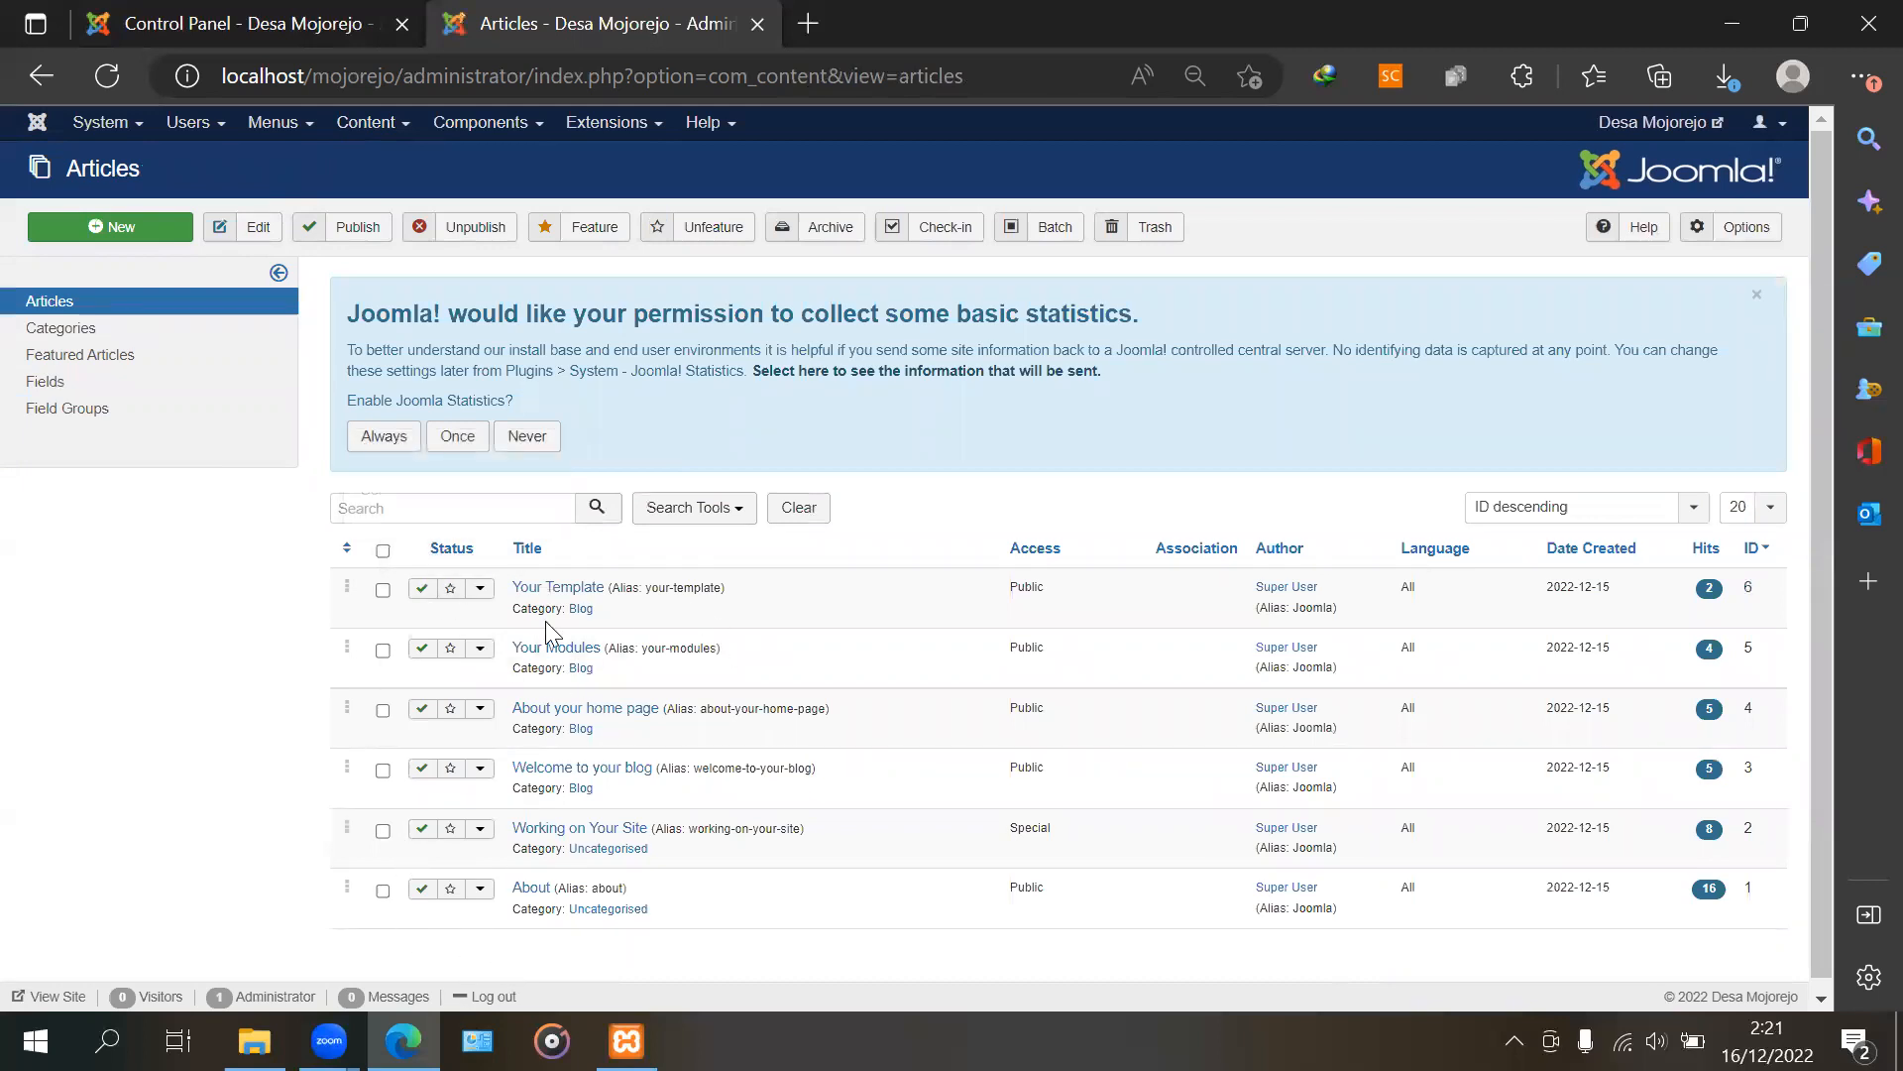
{"action": "left_click", "coordinate": [382, 551]}
{"action": "left_click", "coordinate": [455, 236]}
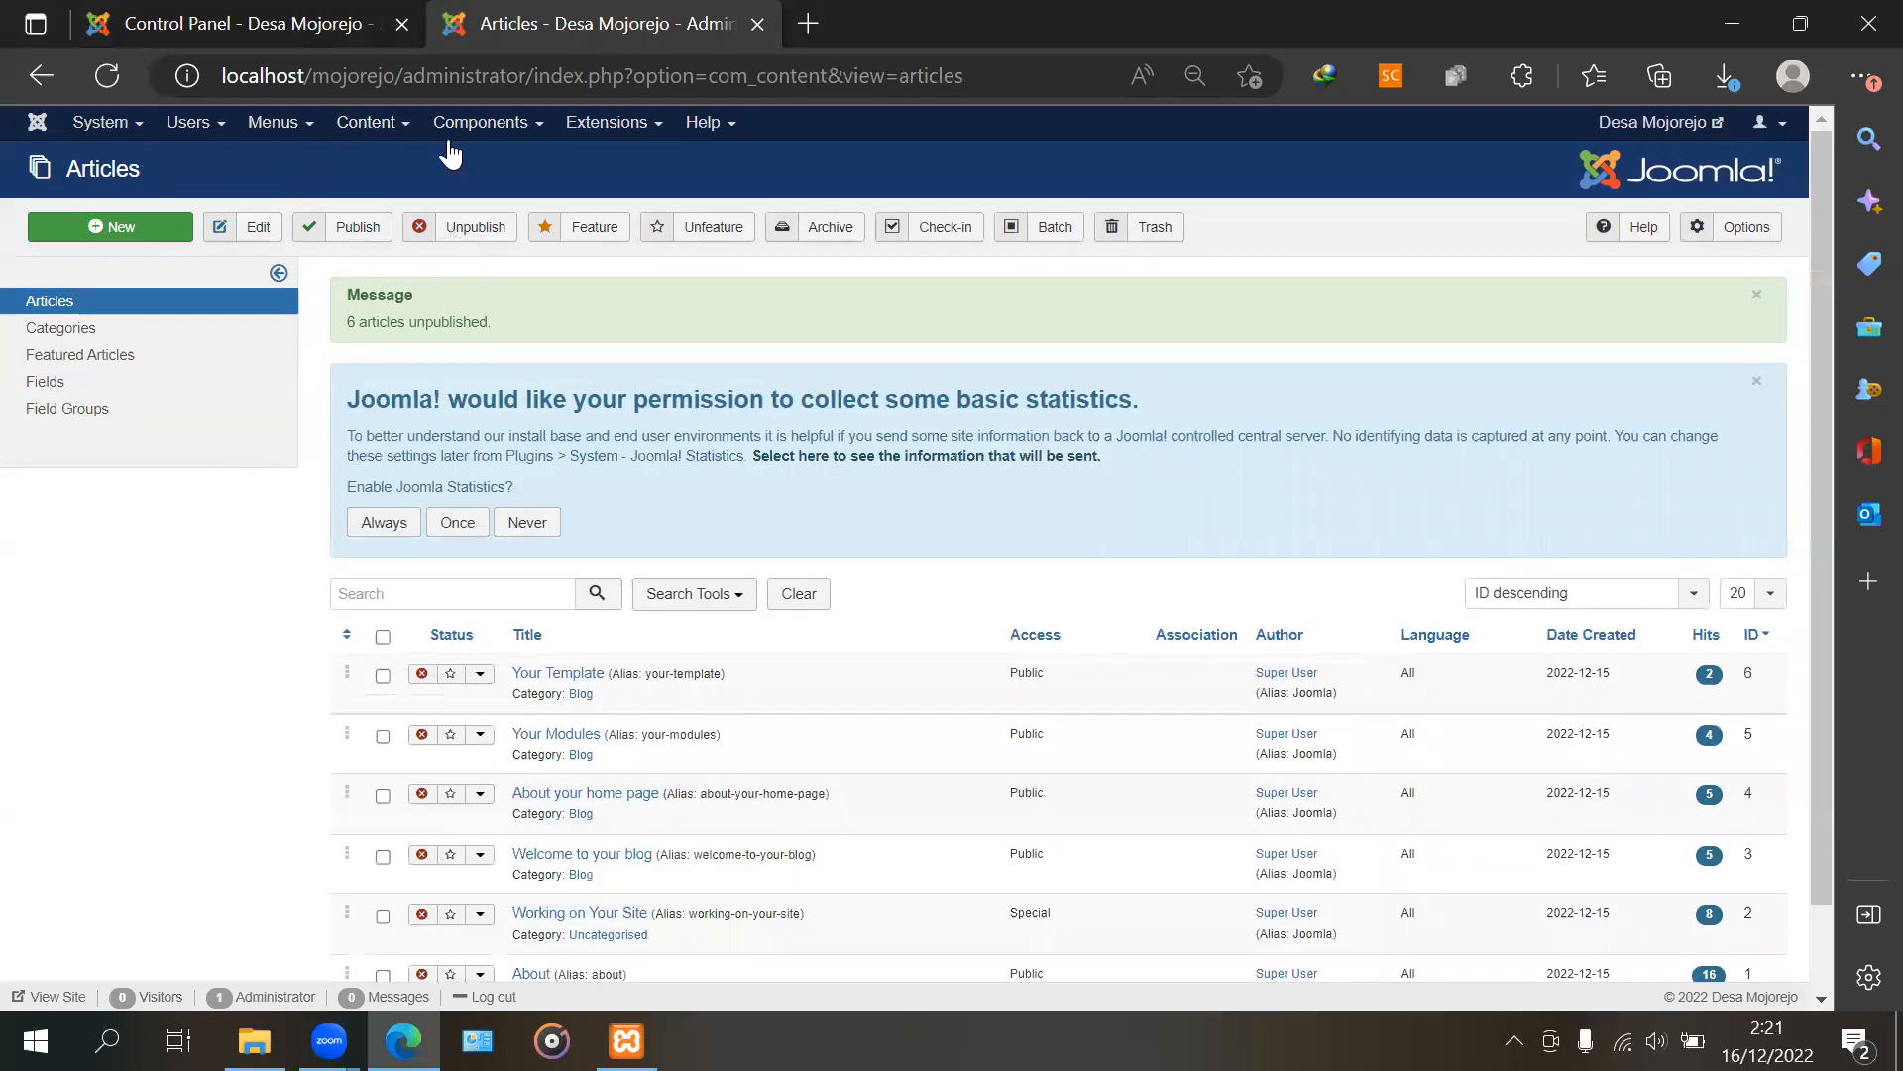
Start a new article titled "Selamat Datang di Website Desa Mojorejo" with an Indonesian welcome text
{"action": "left_click", "coordinate": [117, 236]}
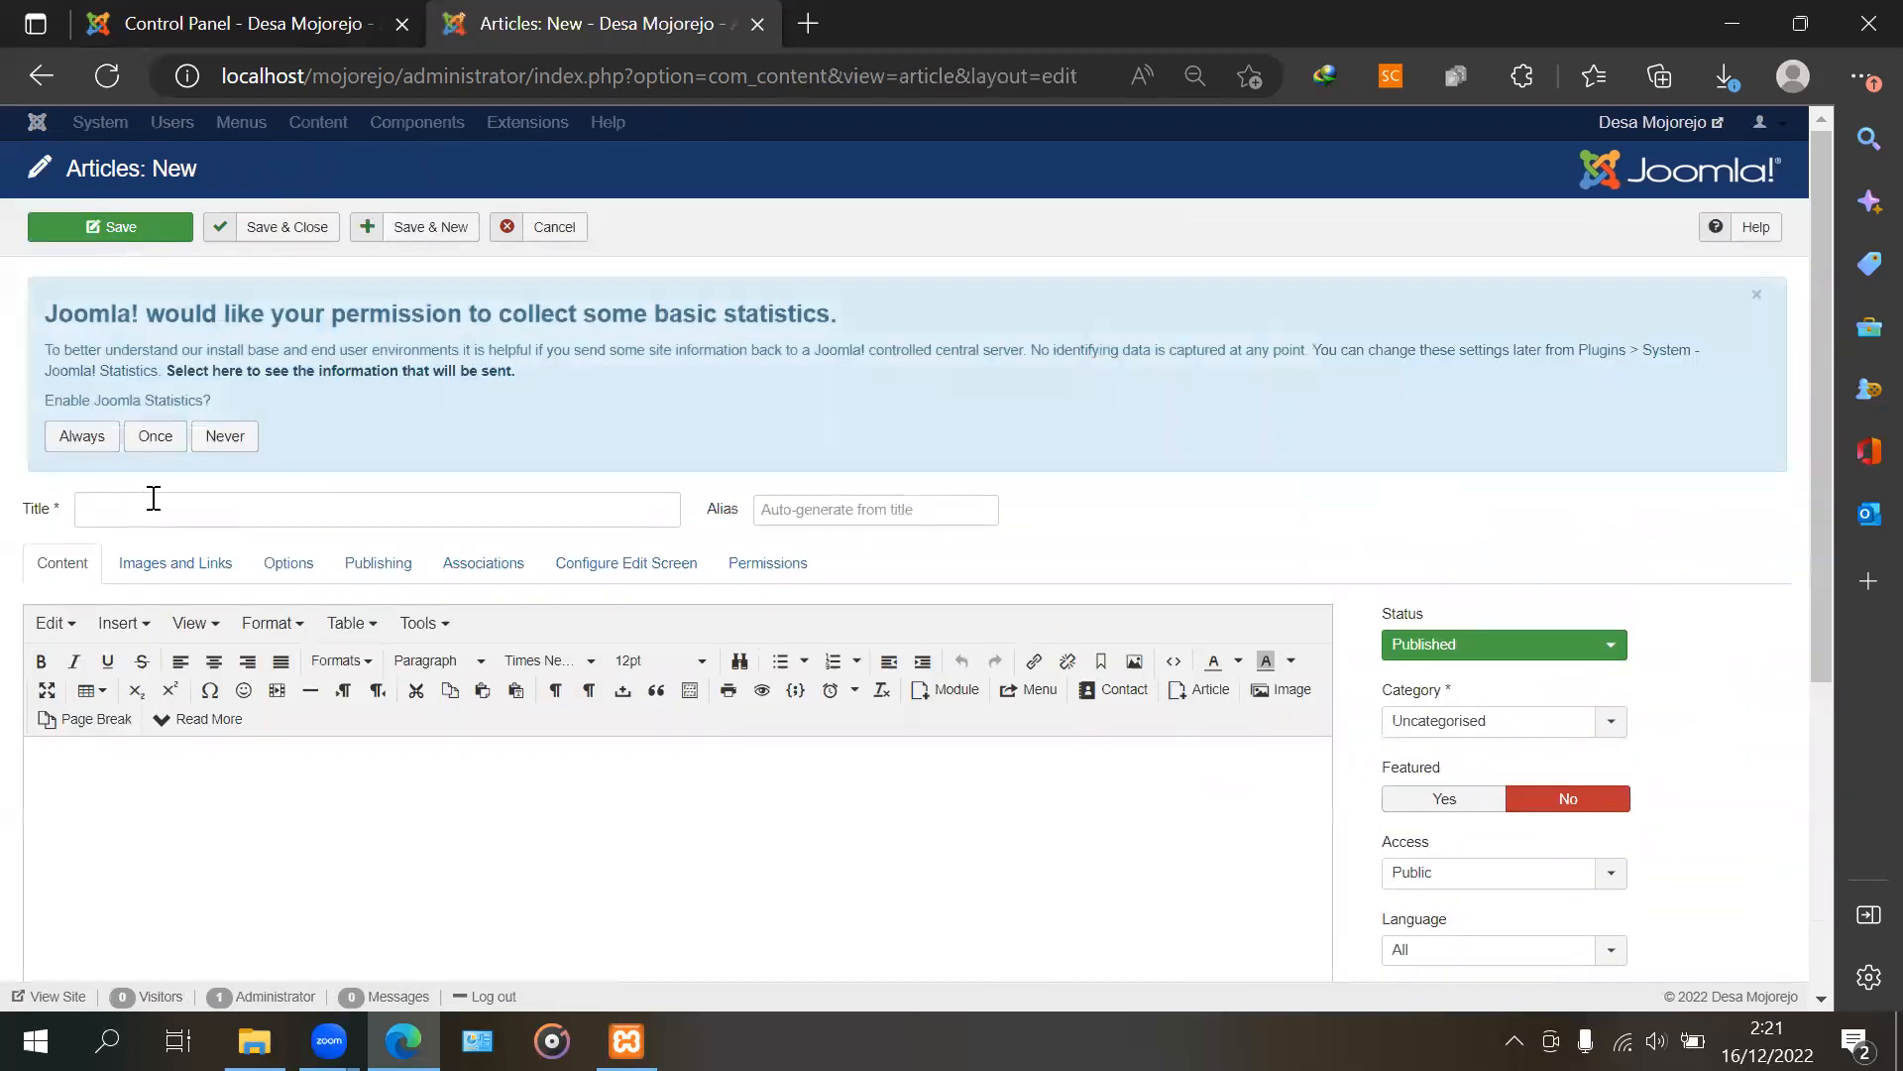
{"action": "left_click", "coordinate": [183, 510]}
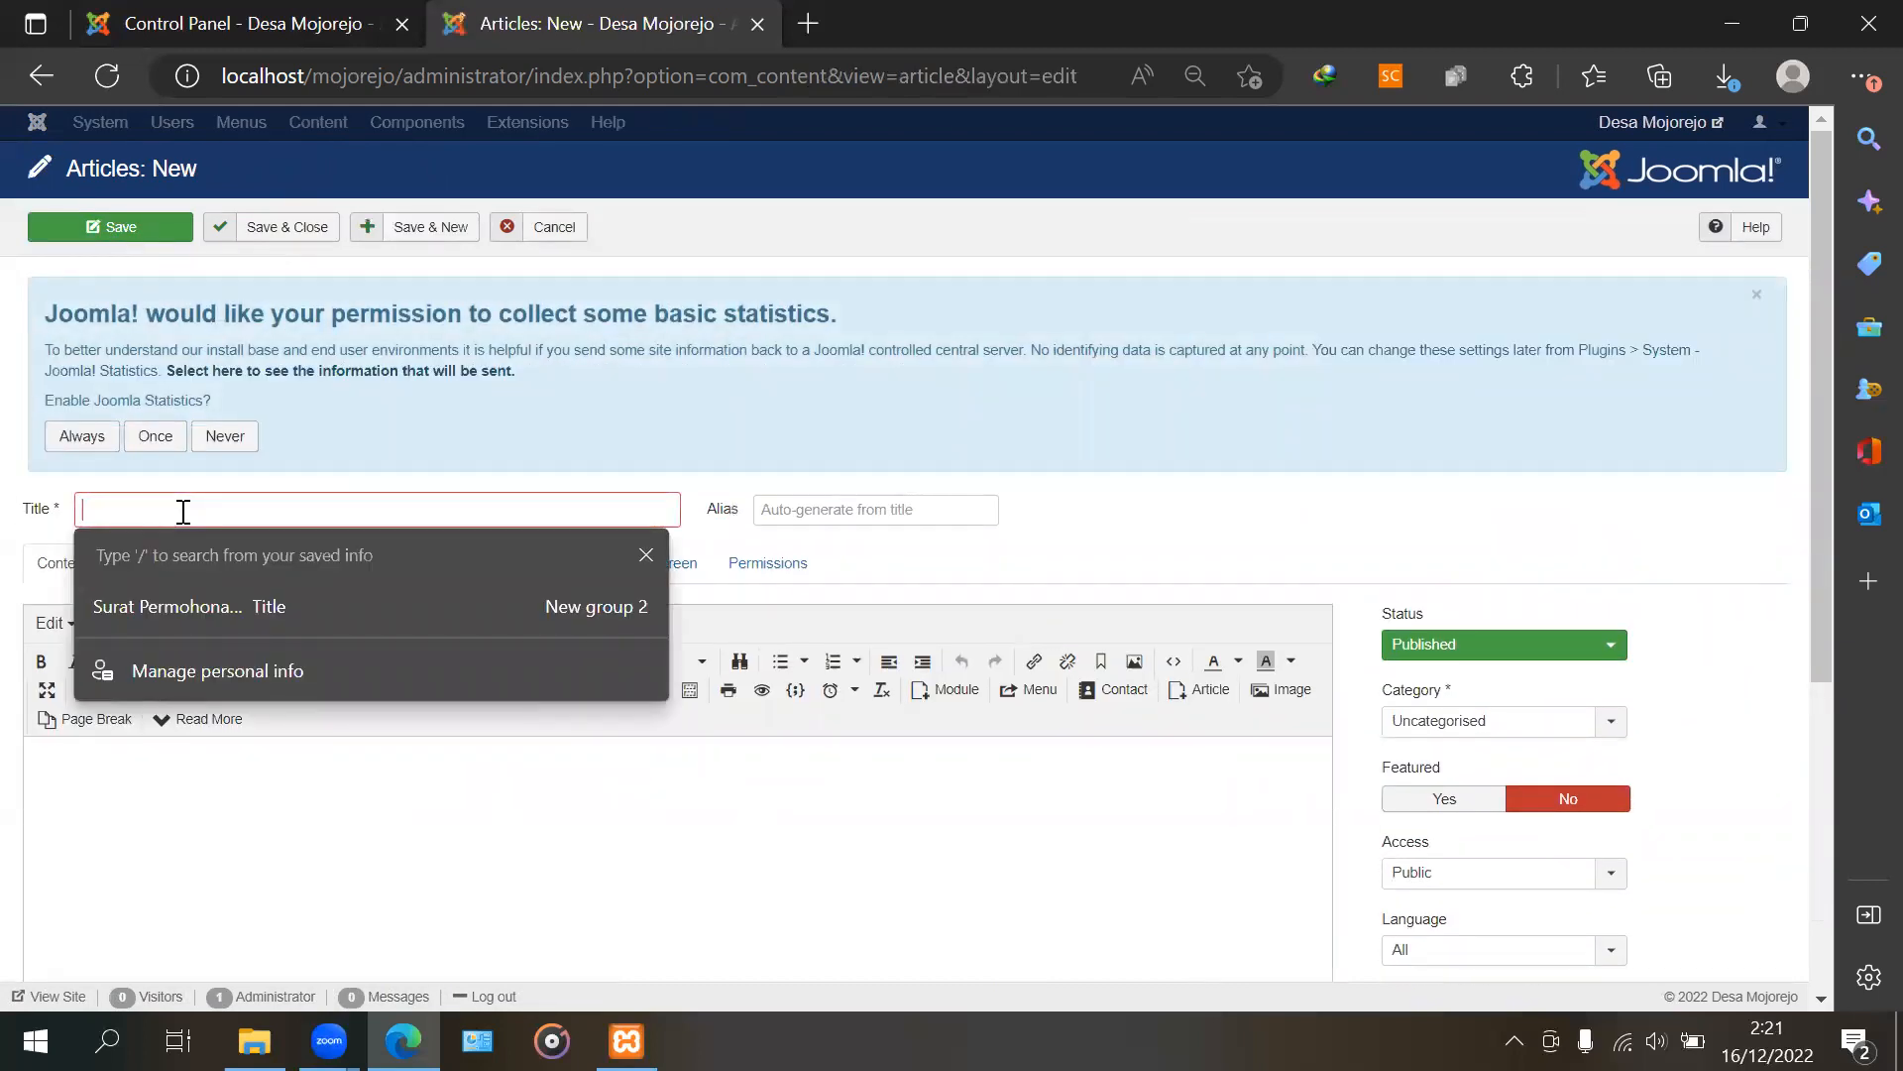
{"action": "type", "text": "Be"}
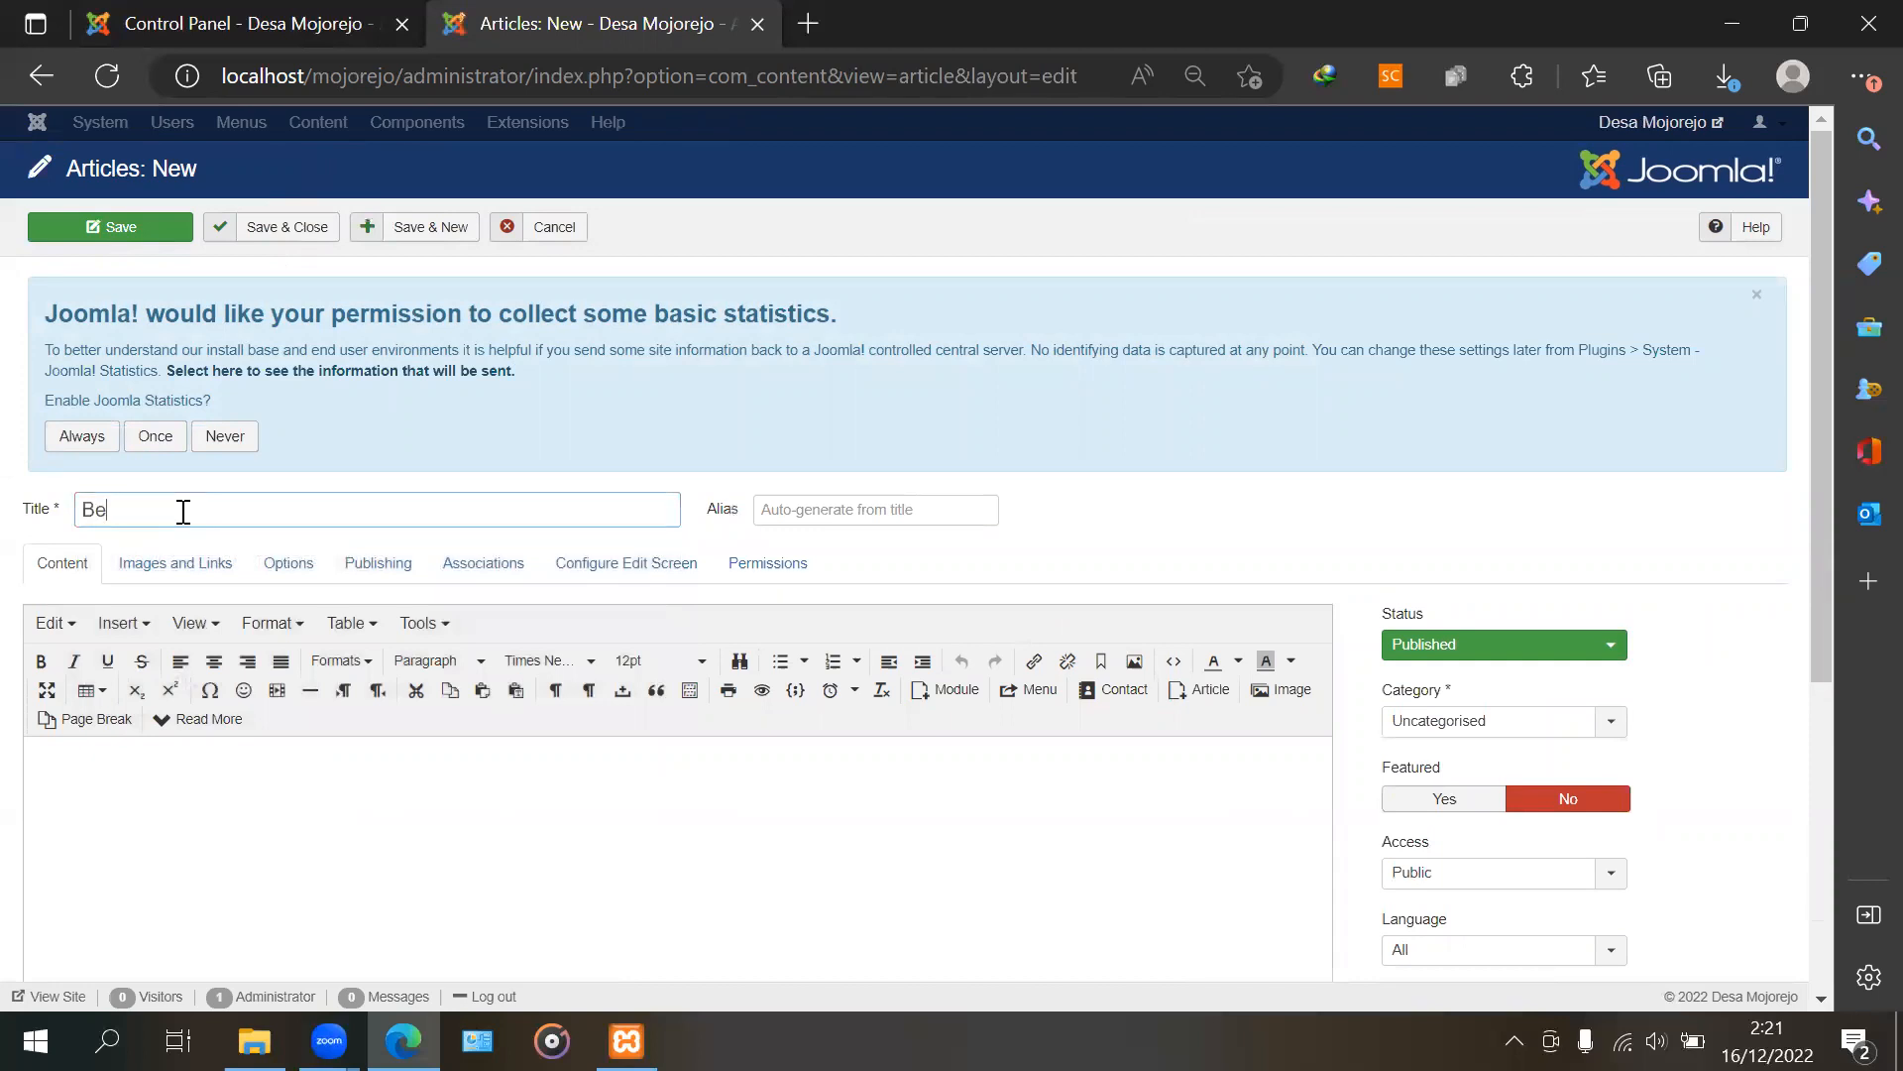
{"action": "key", "text": "BackSpace"}
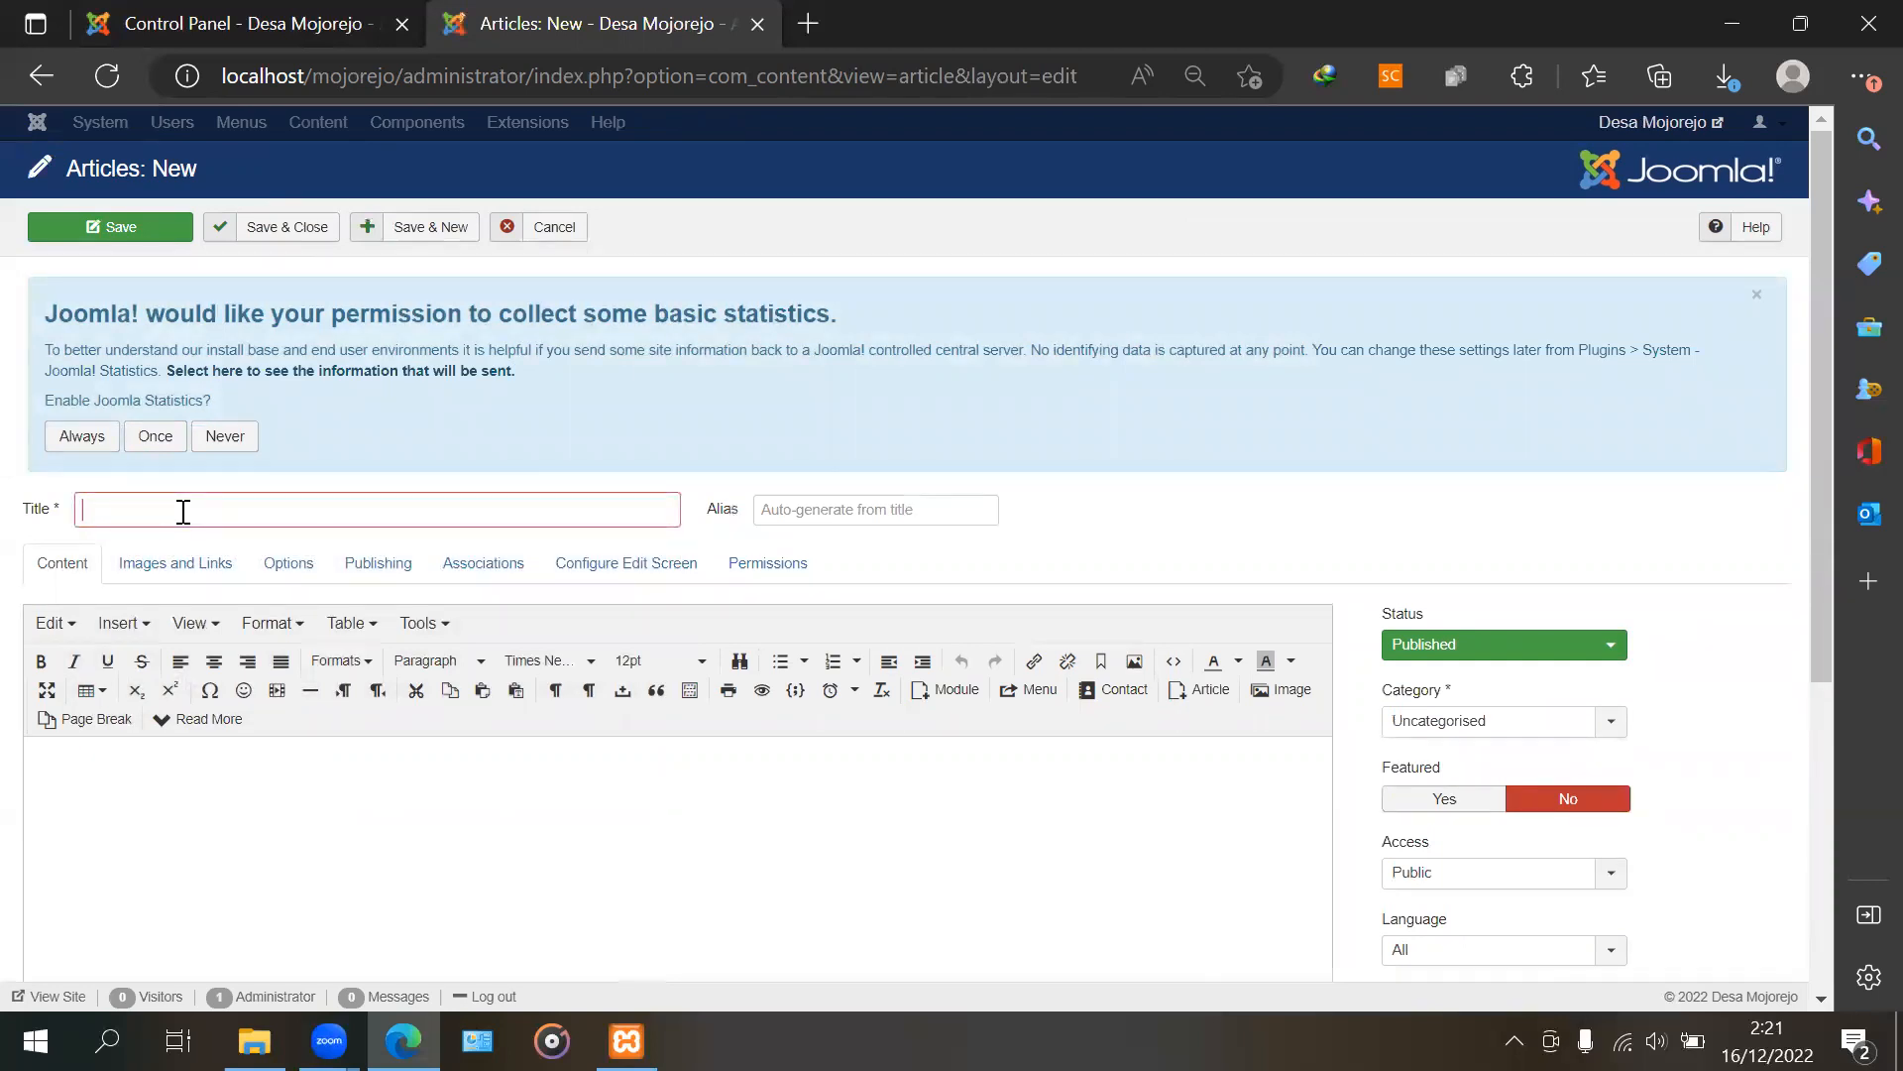
{"action": "type", "text": "Di"}
{"action": "key", "text": "BackSpace"}
{"action": "key", "text": "BackSpace"}
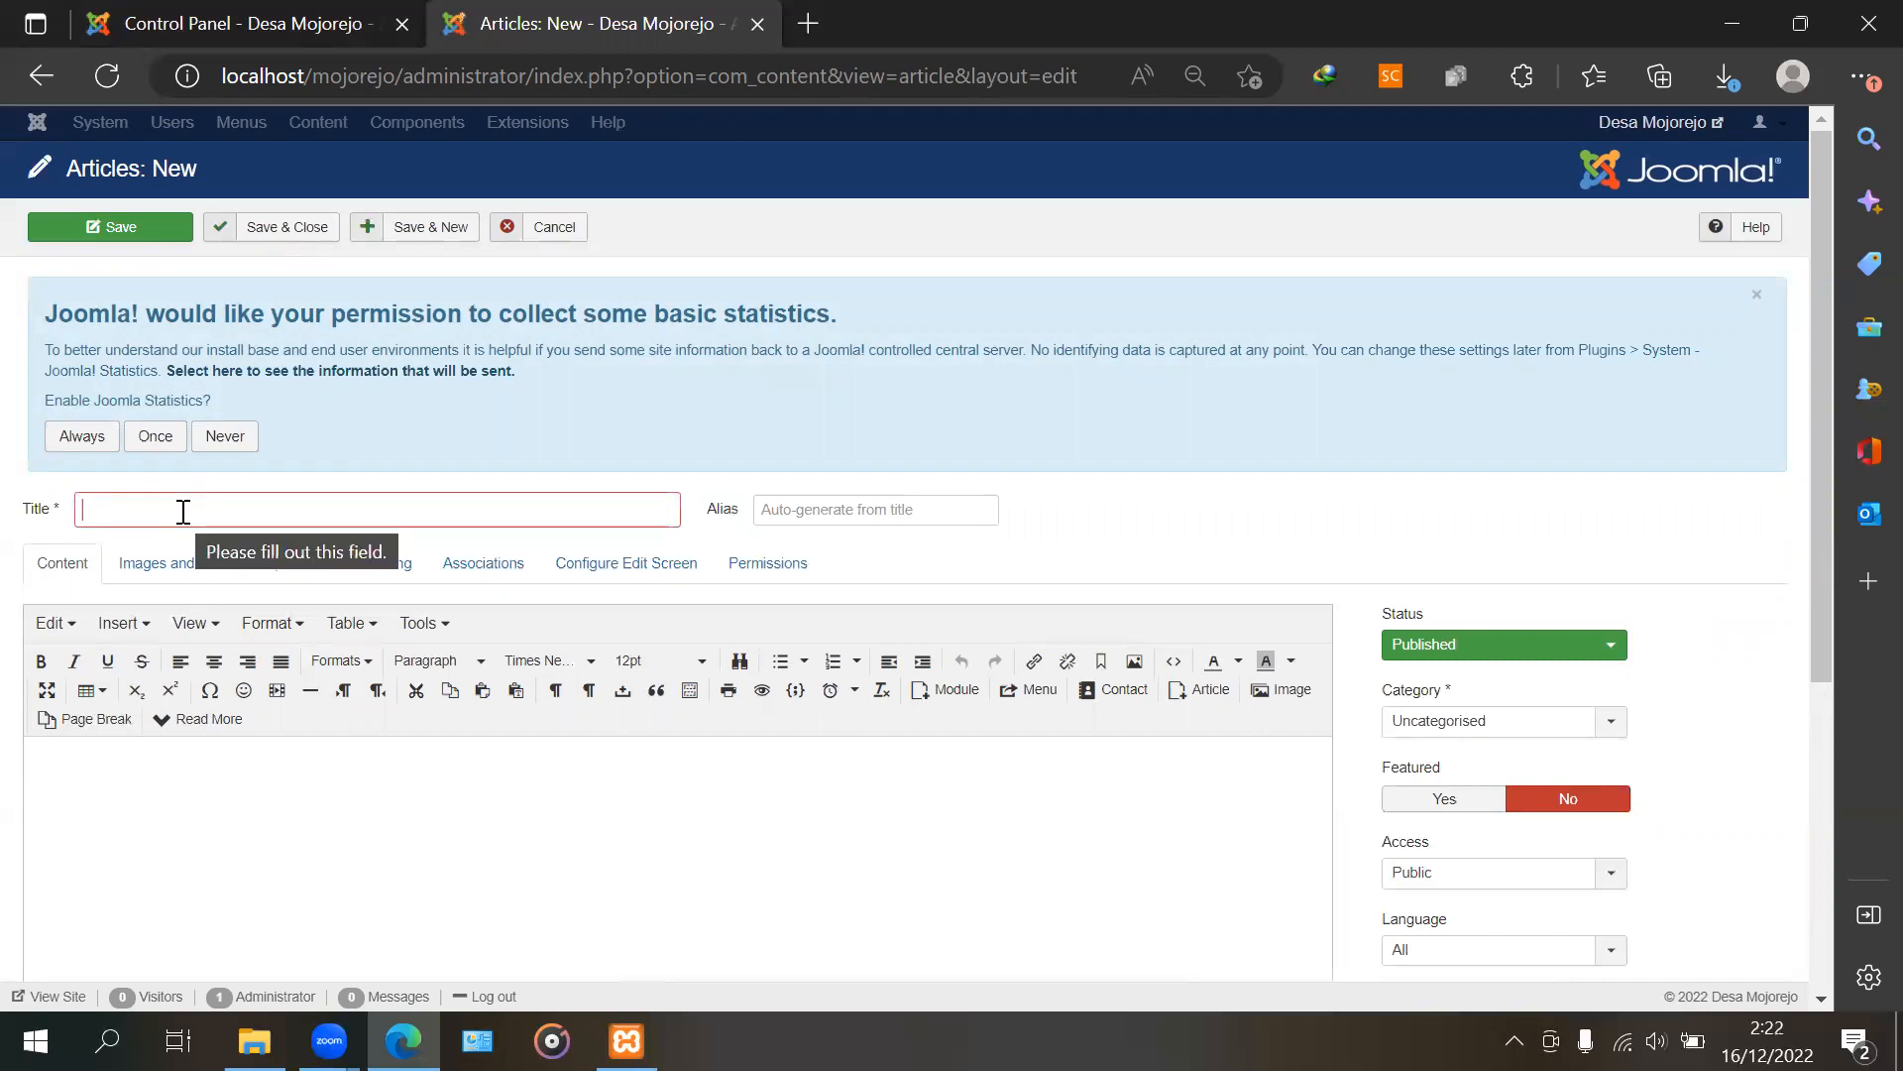
{"action": "type", "text": "Selamat Datang di Website Desa Mojorejo"}
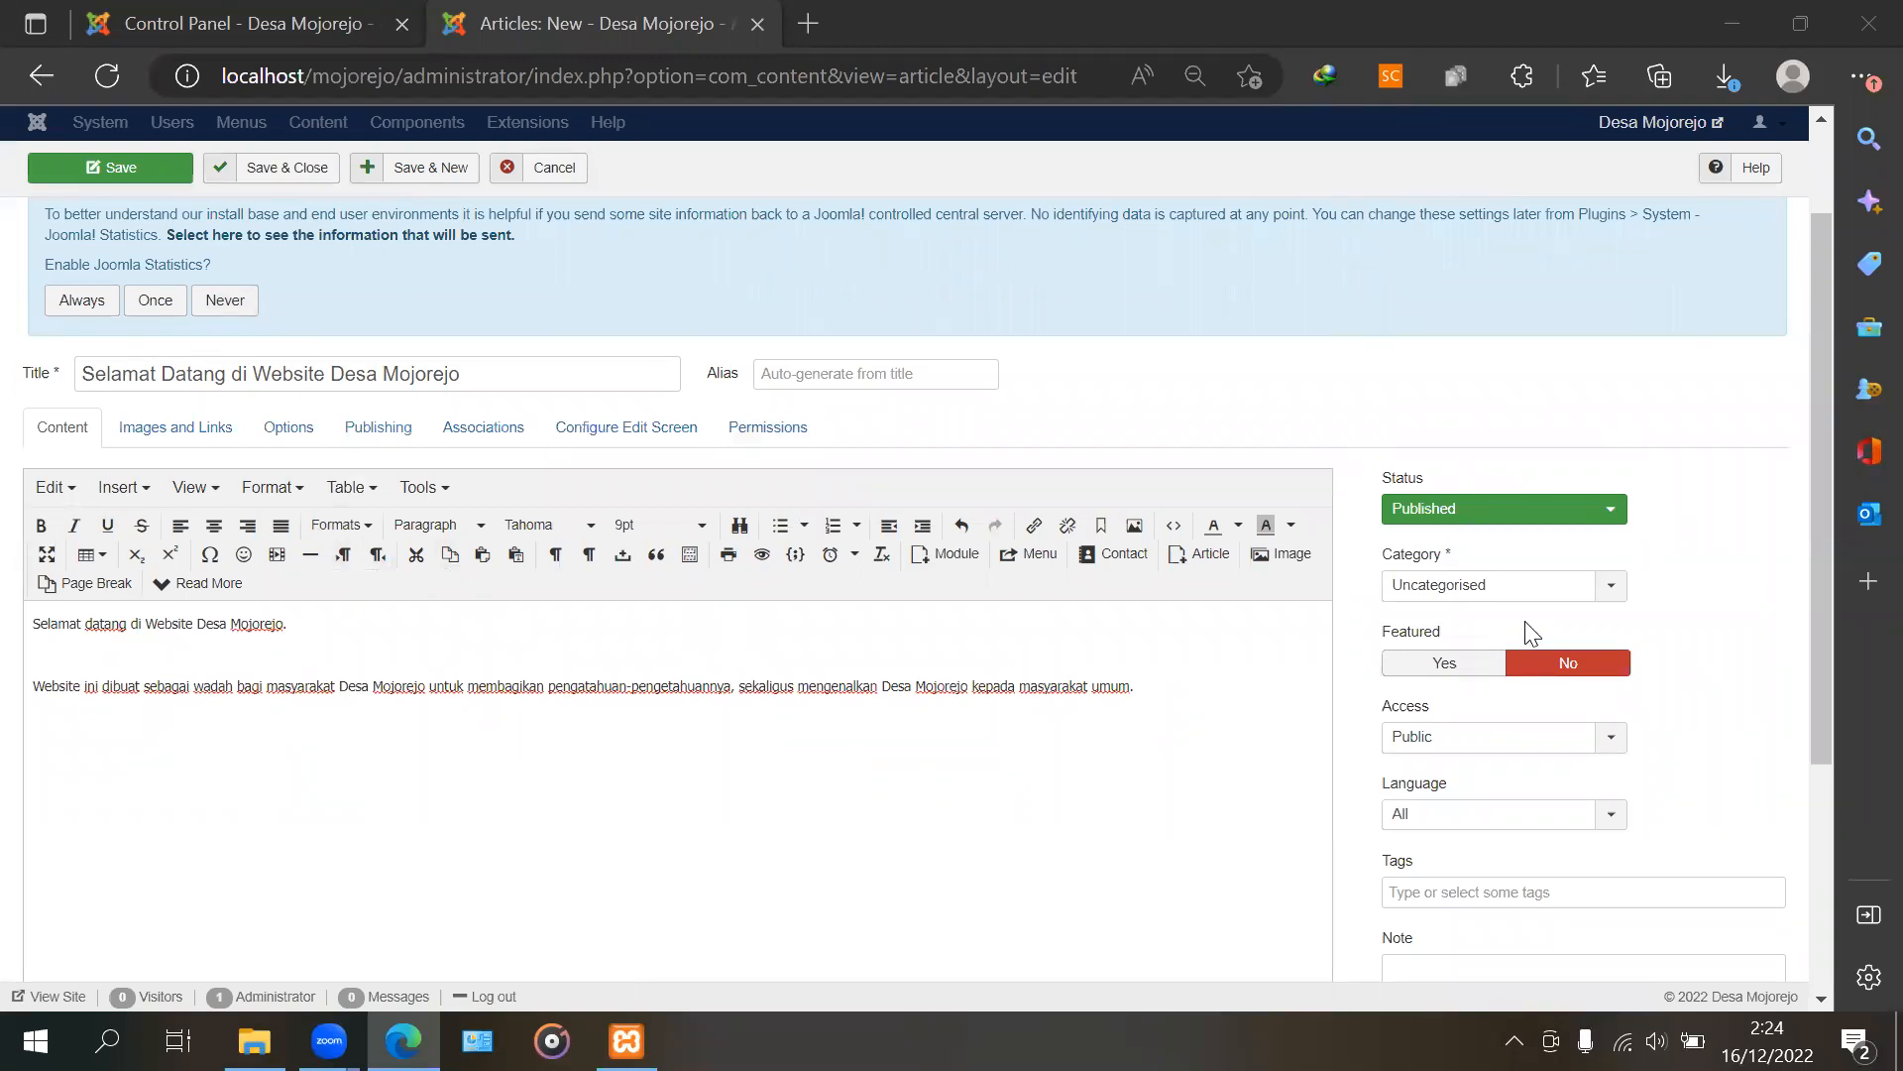
Assign the welcome article to the Indonesia Feeds category, set its language to Bahasa Indonesia, then save and close it
{"action": "left_click", "coordinate": [1470, 591]}
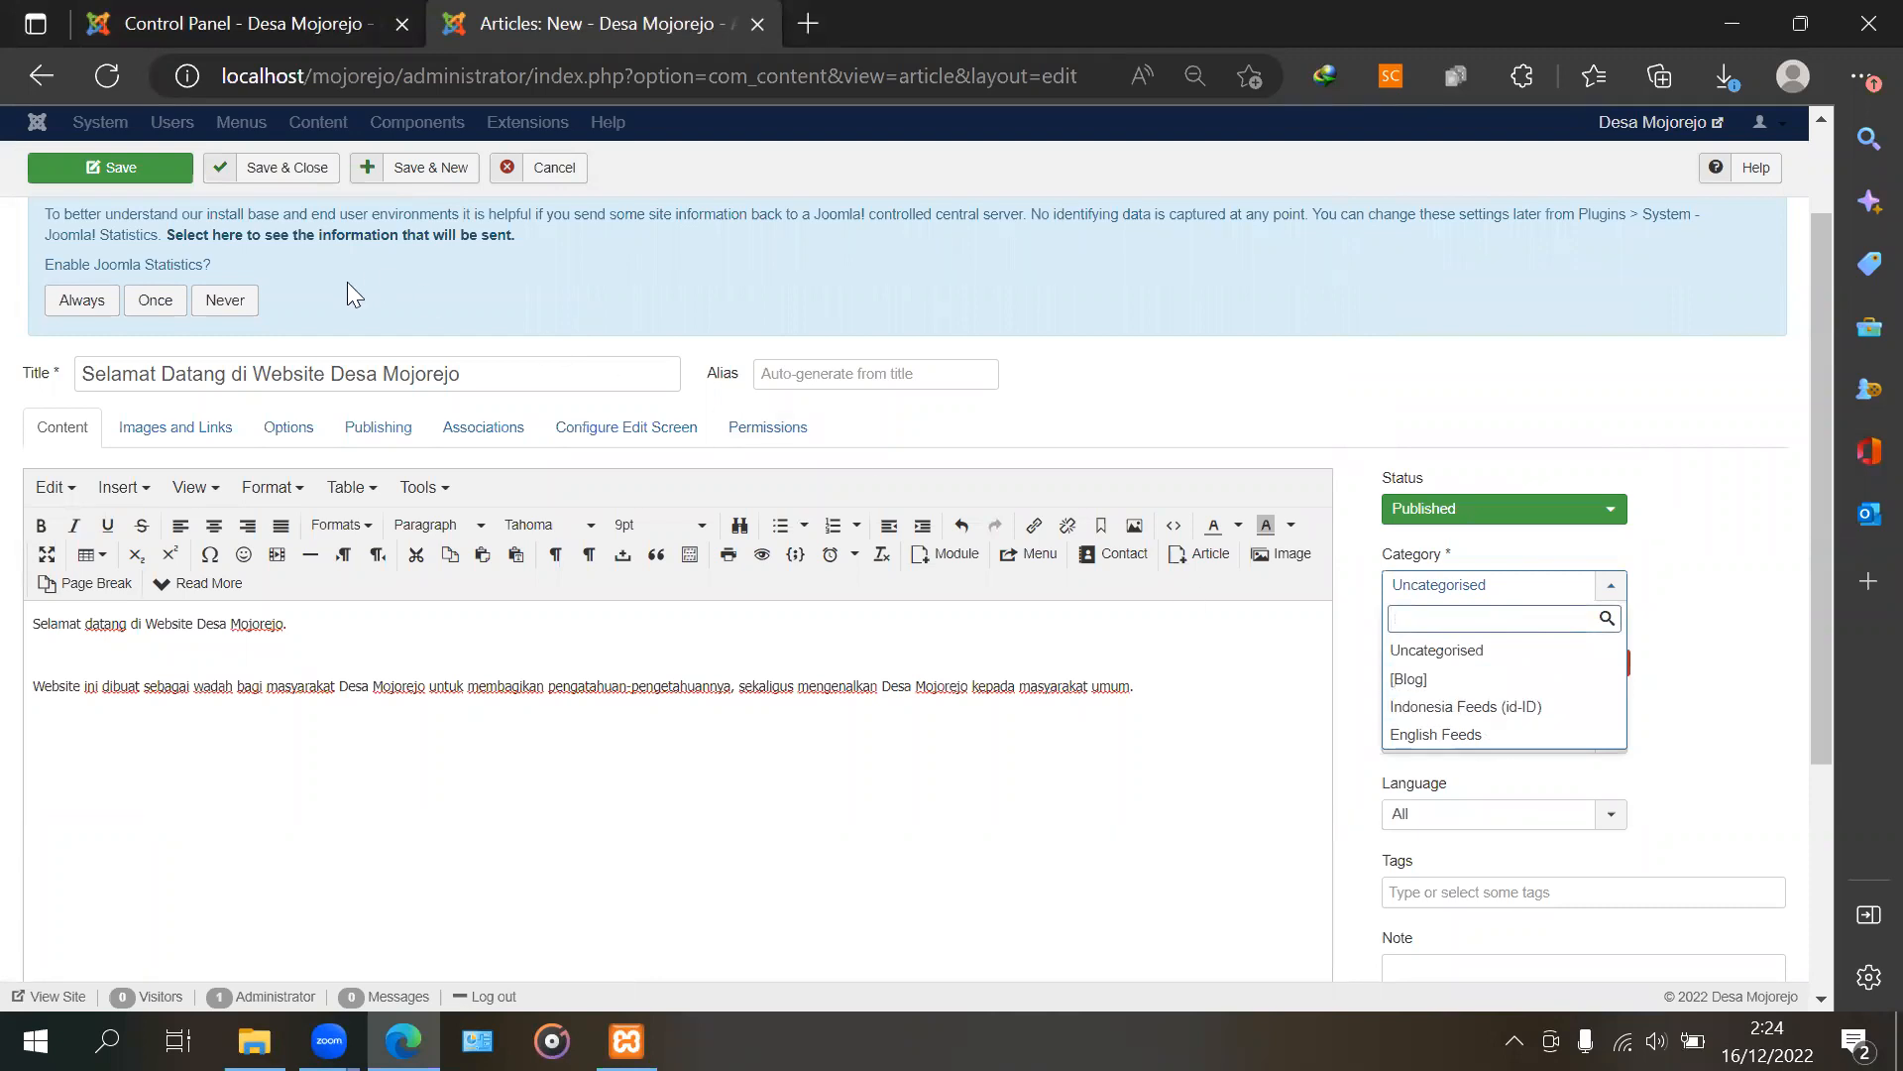
{"action": "left_click", "coordinate": [1546, 714]}
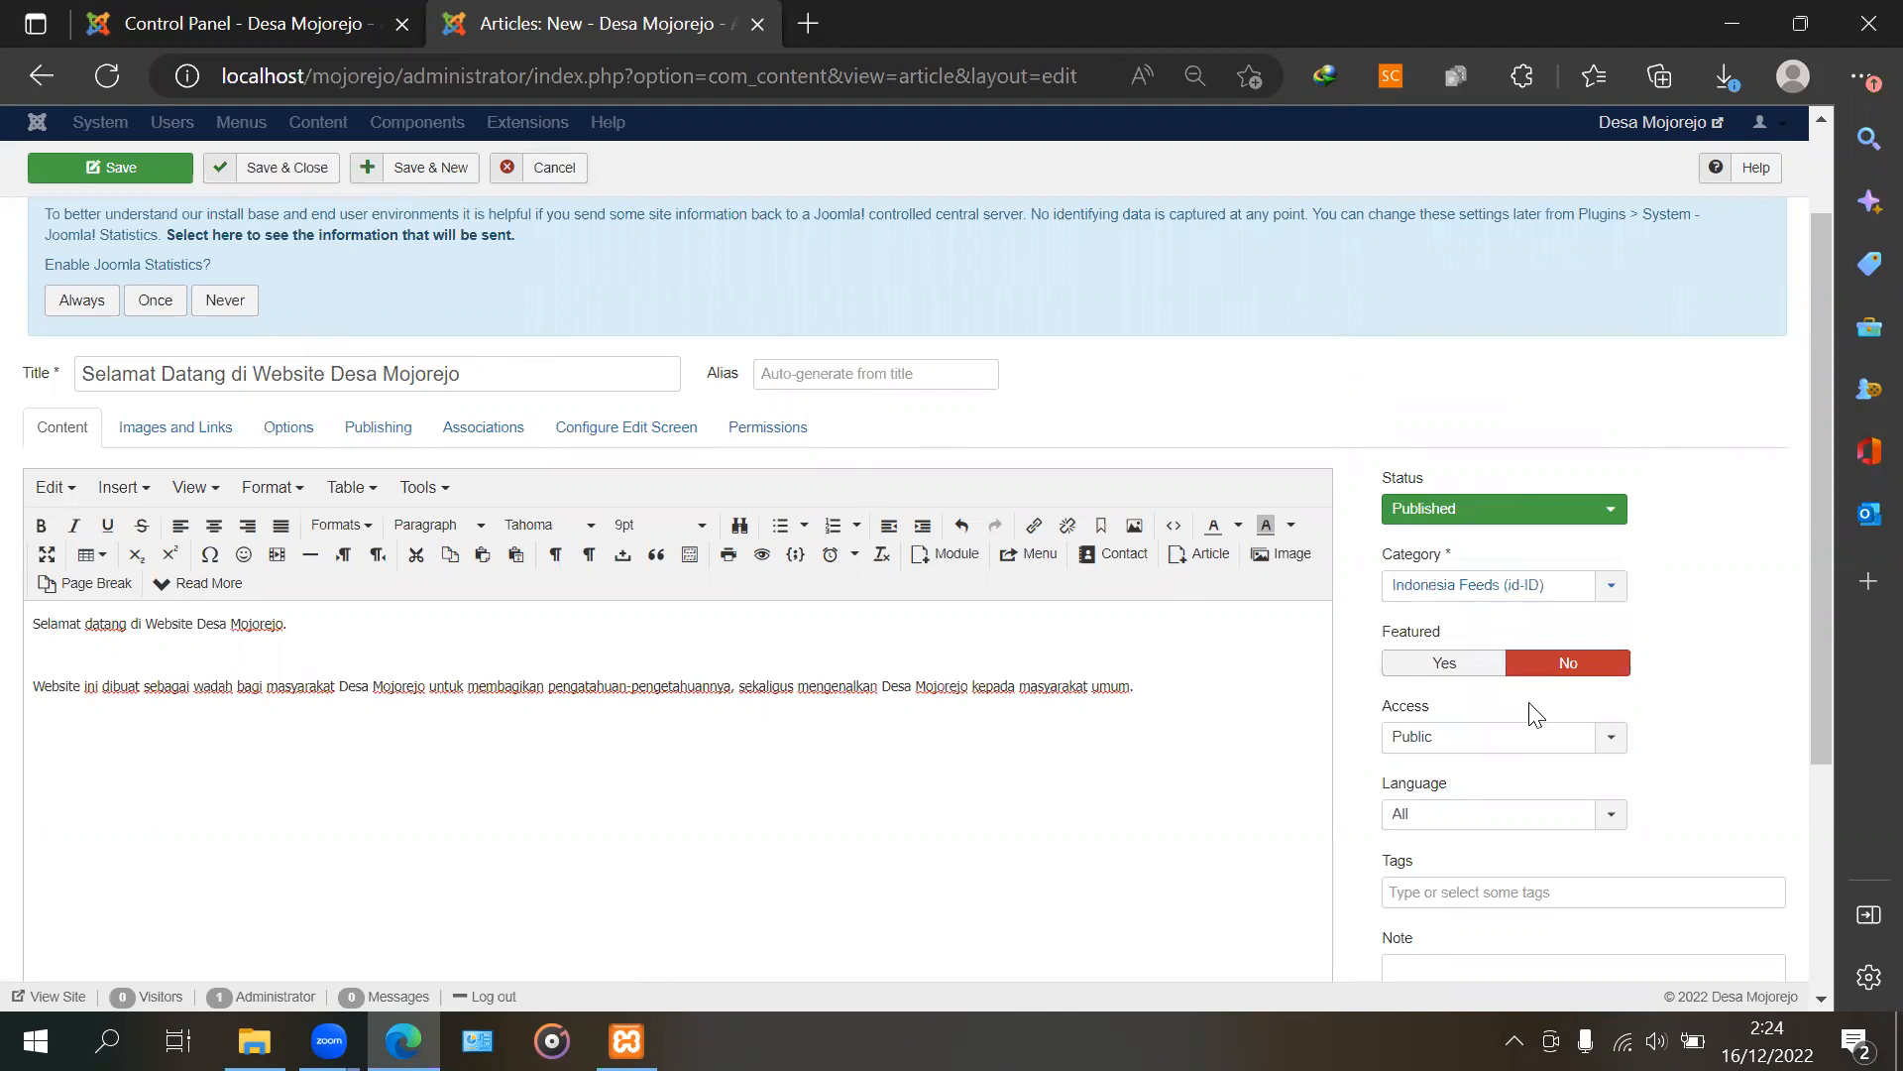
{"action": "scroll", "coordinate": [1531, 724], "scroll_direction": "down", "scroll_amount": 3}
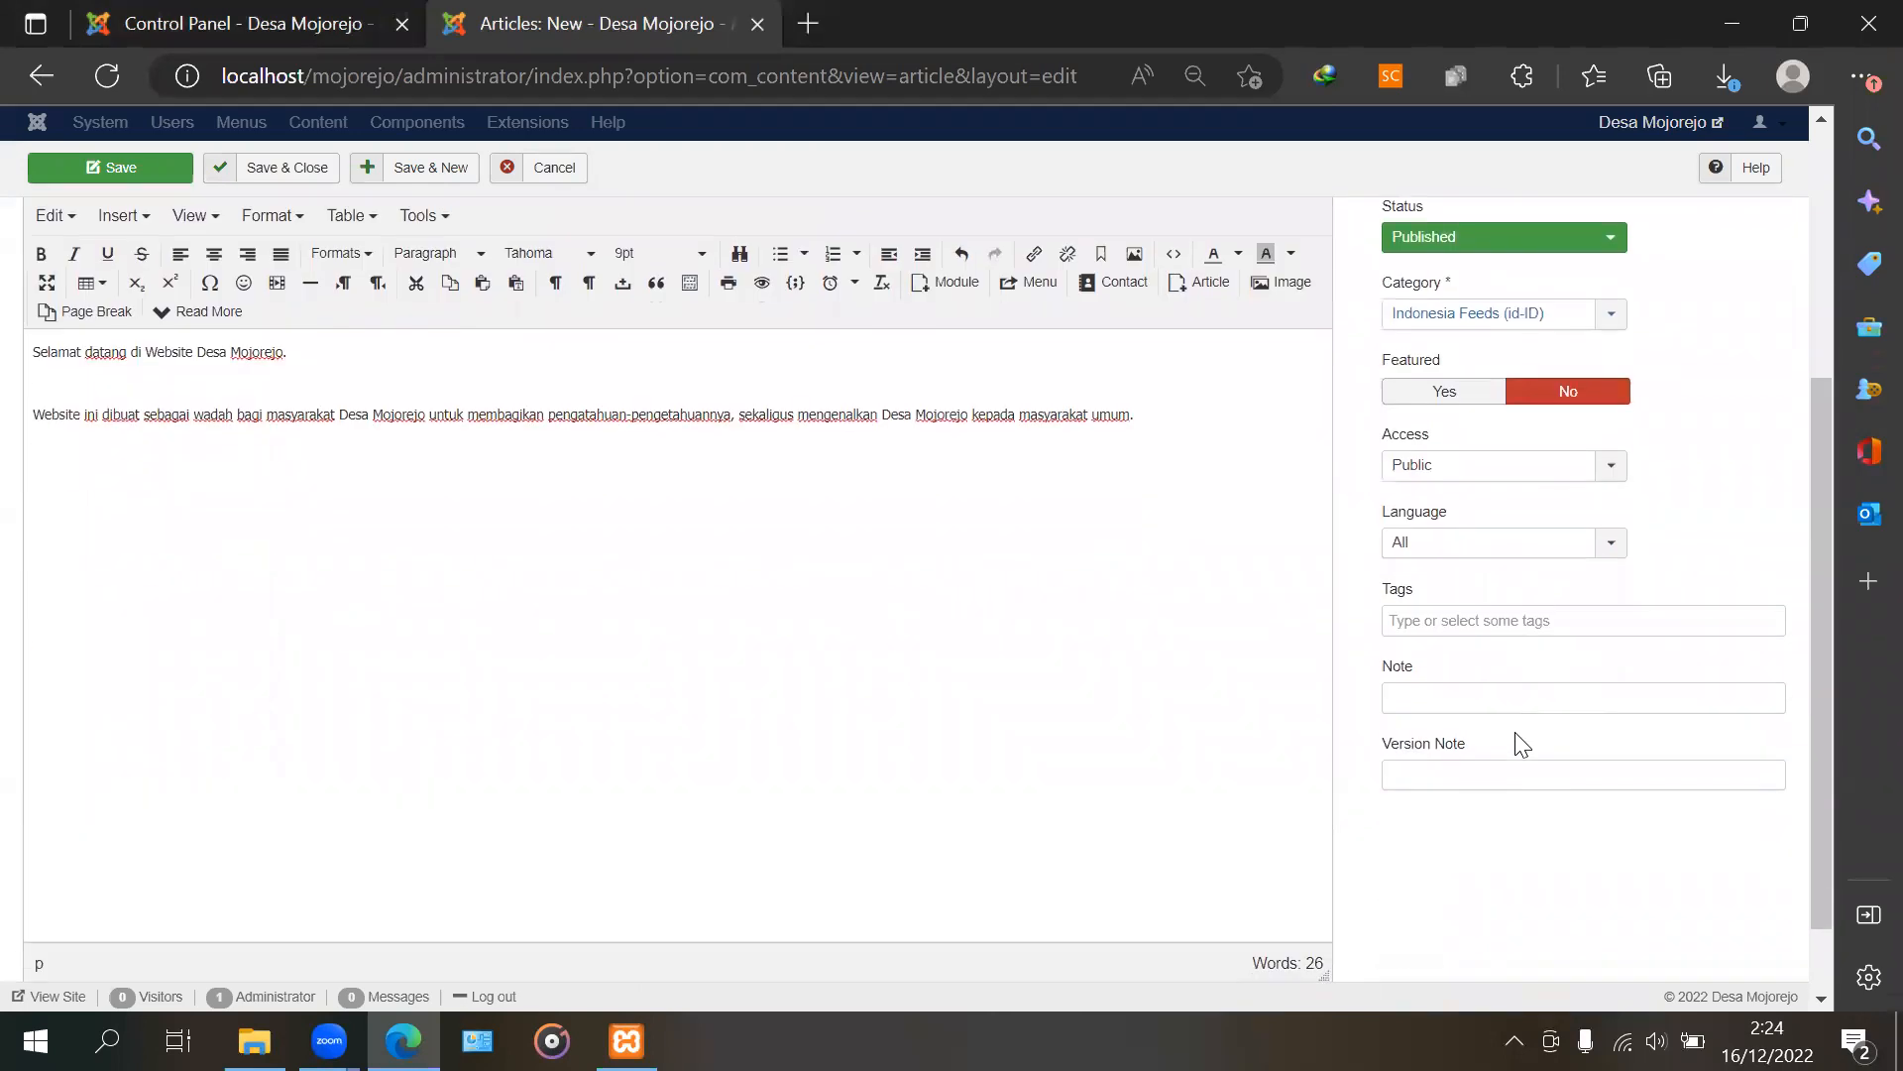
{"action": "left_click", "coordinate": [1459, 547]}
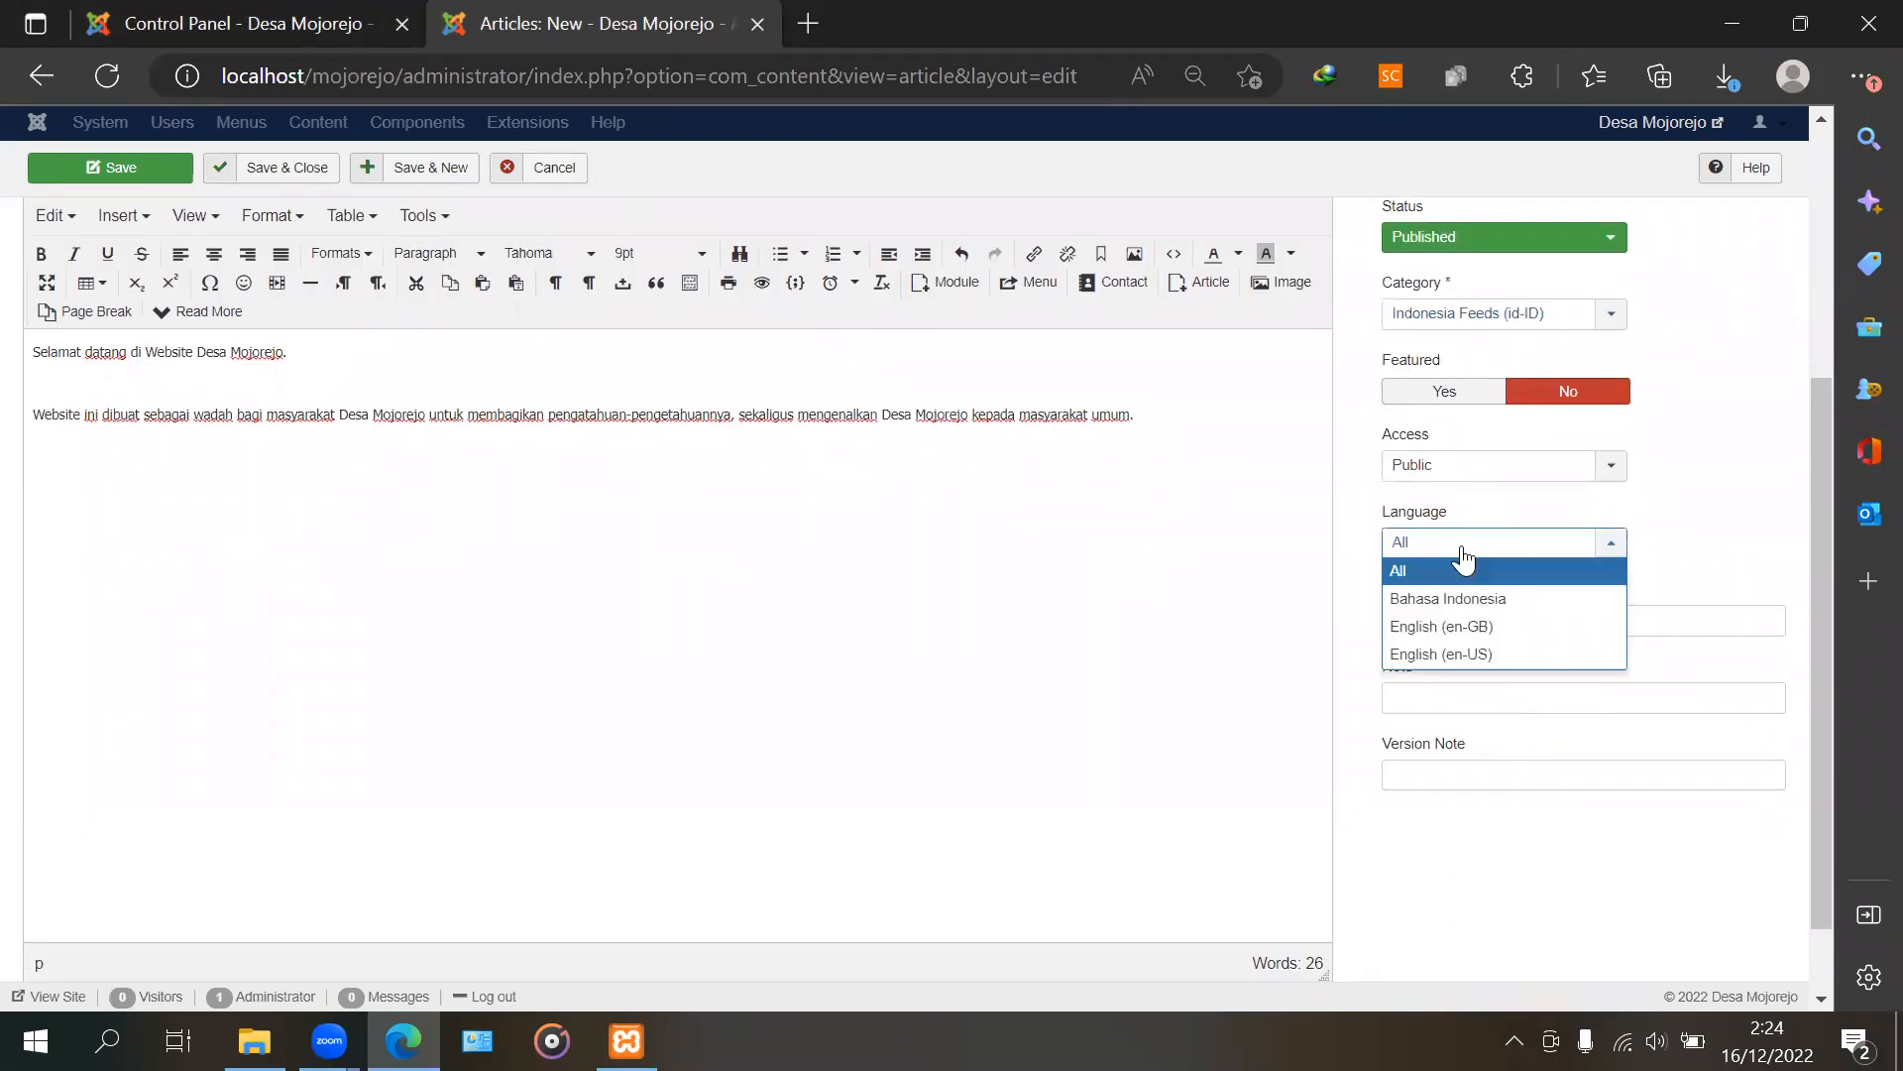
{"action": "left_click", "coordinate": [1467, 599]}
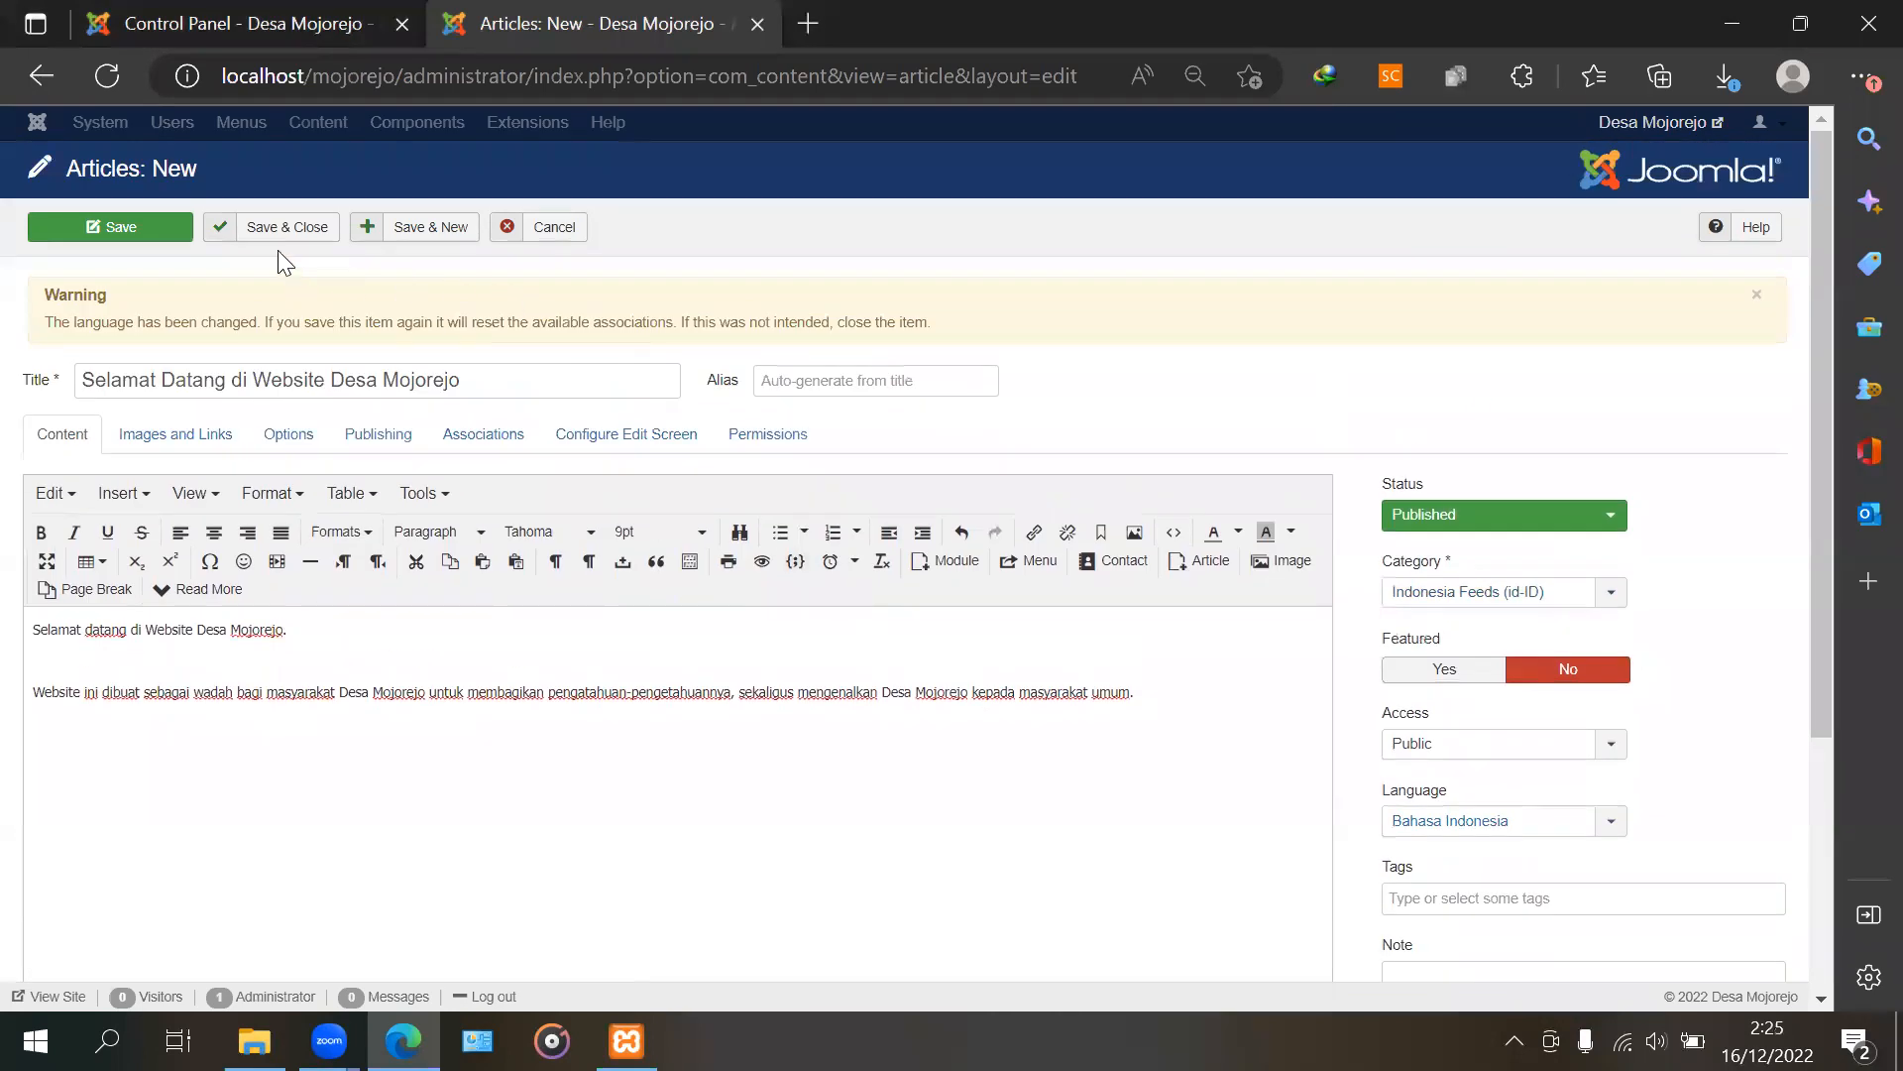
{"action": "left_click", "coordinate": [277, 230]}
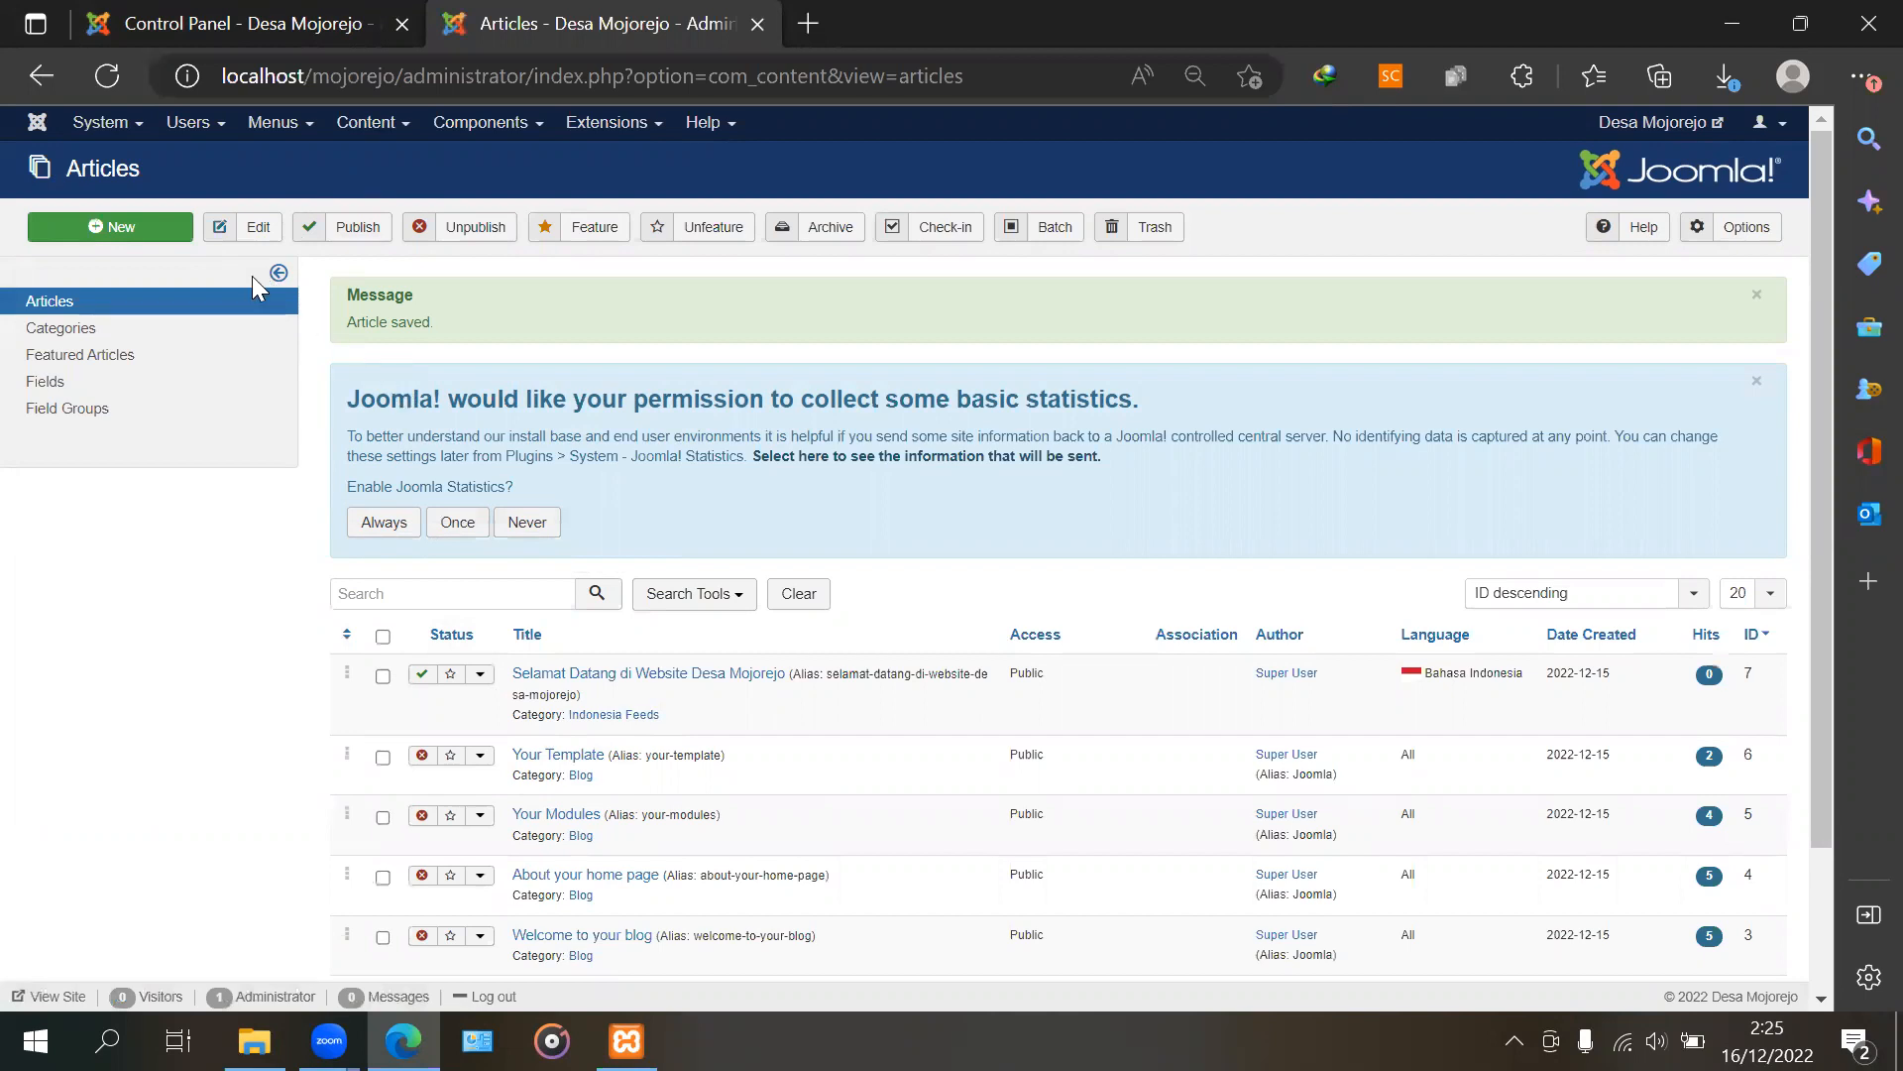
Start another new article and go to its title
{"action": "left_click", "coordinate": [121, 228]}
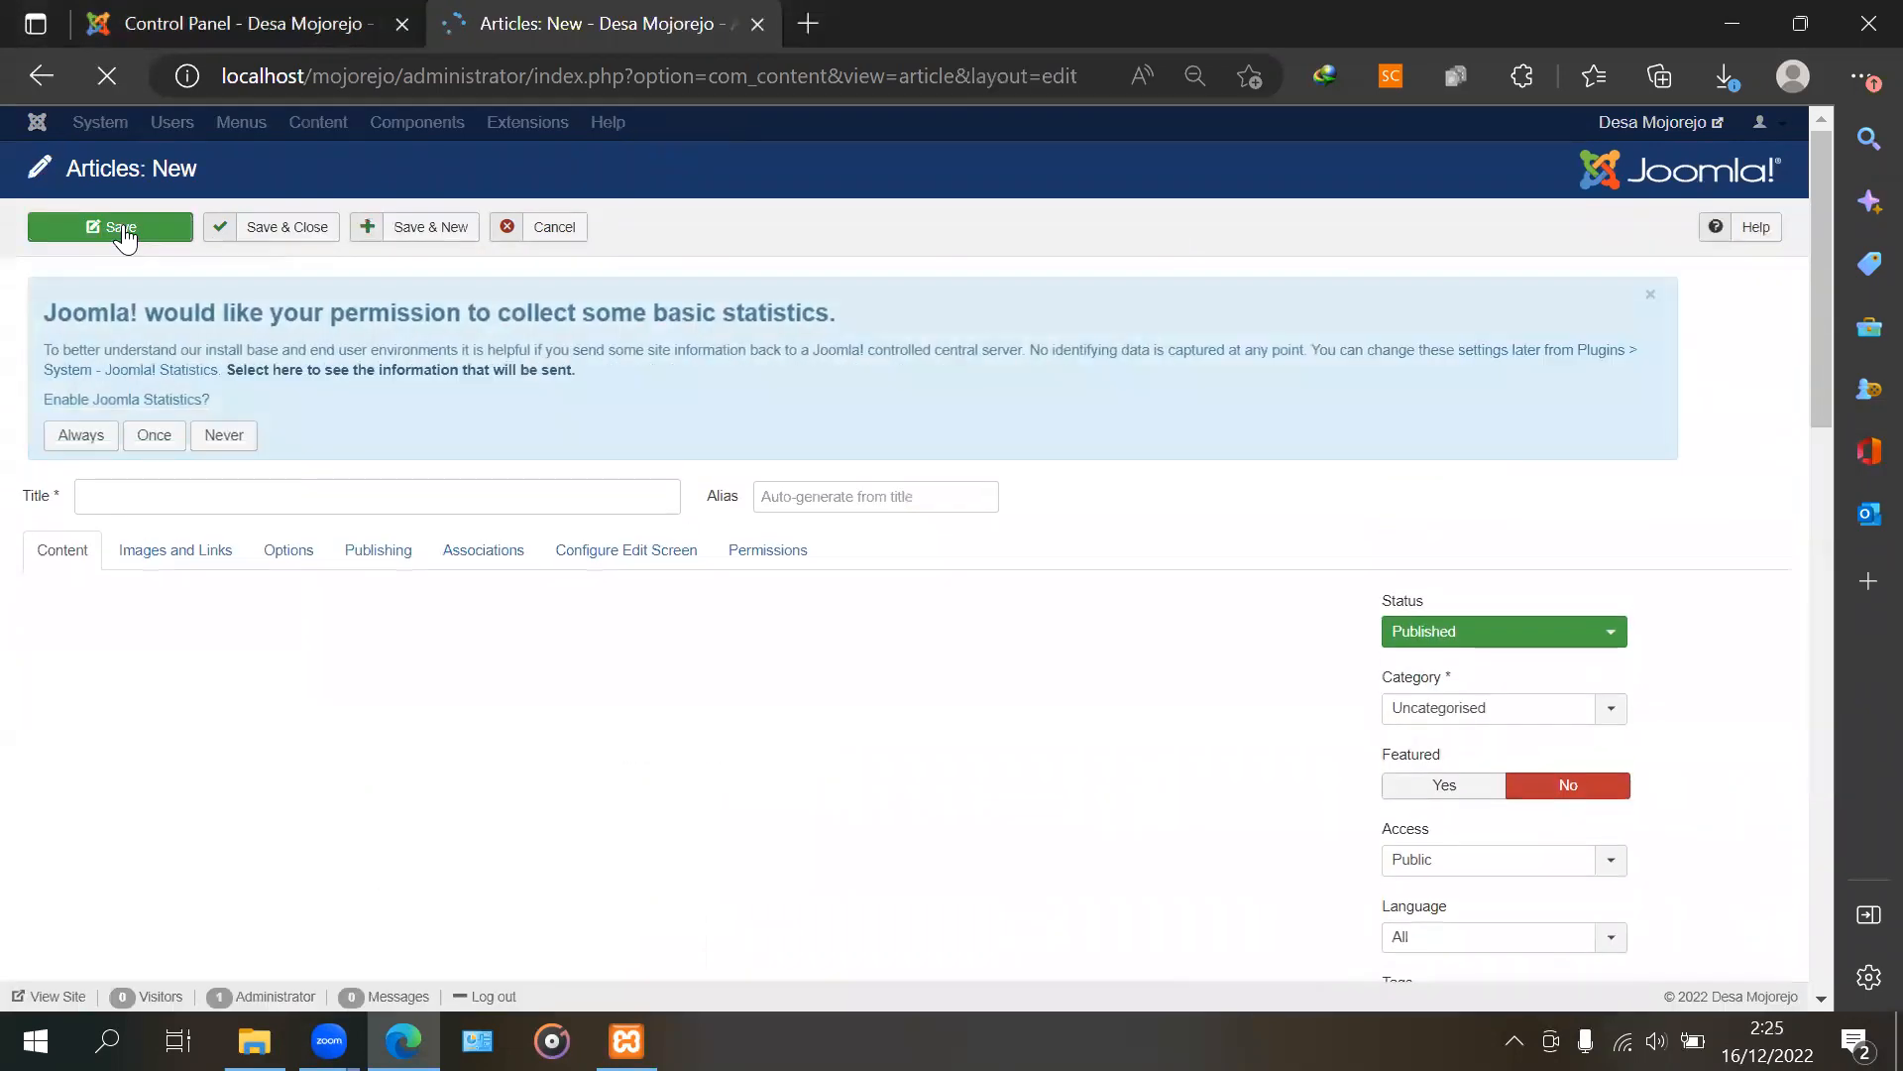
{"action": "left_click", "coordinate": [167, 508]}
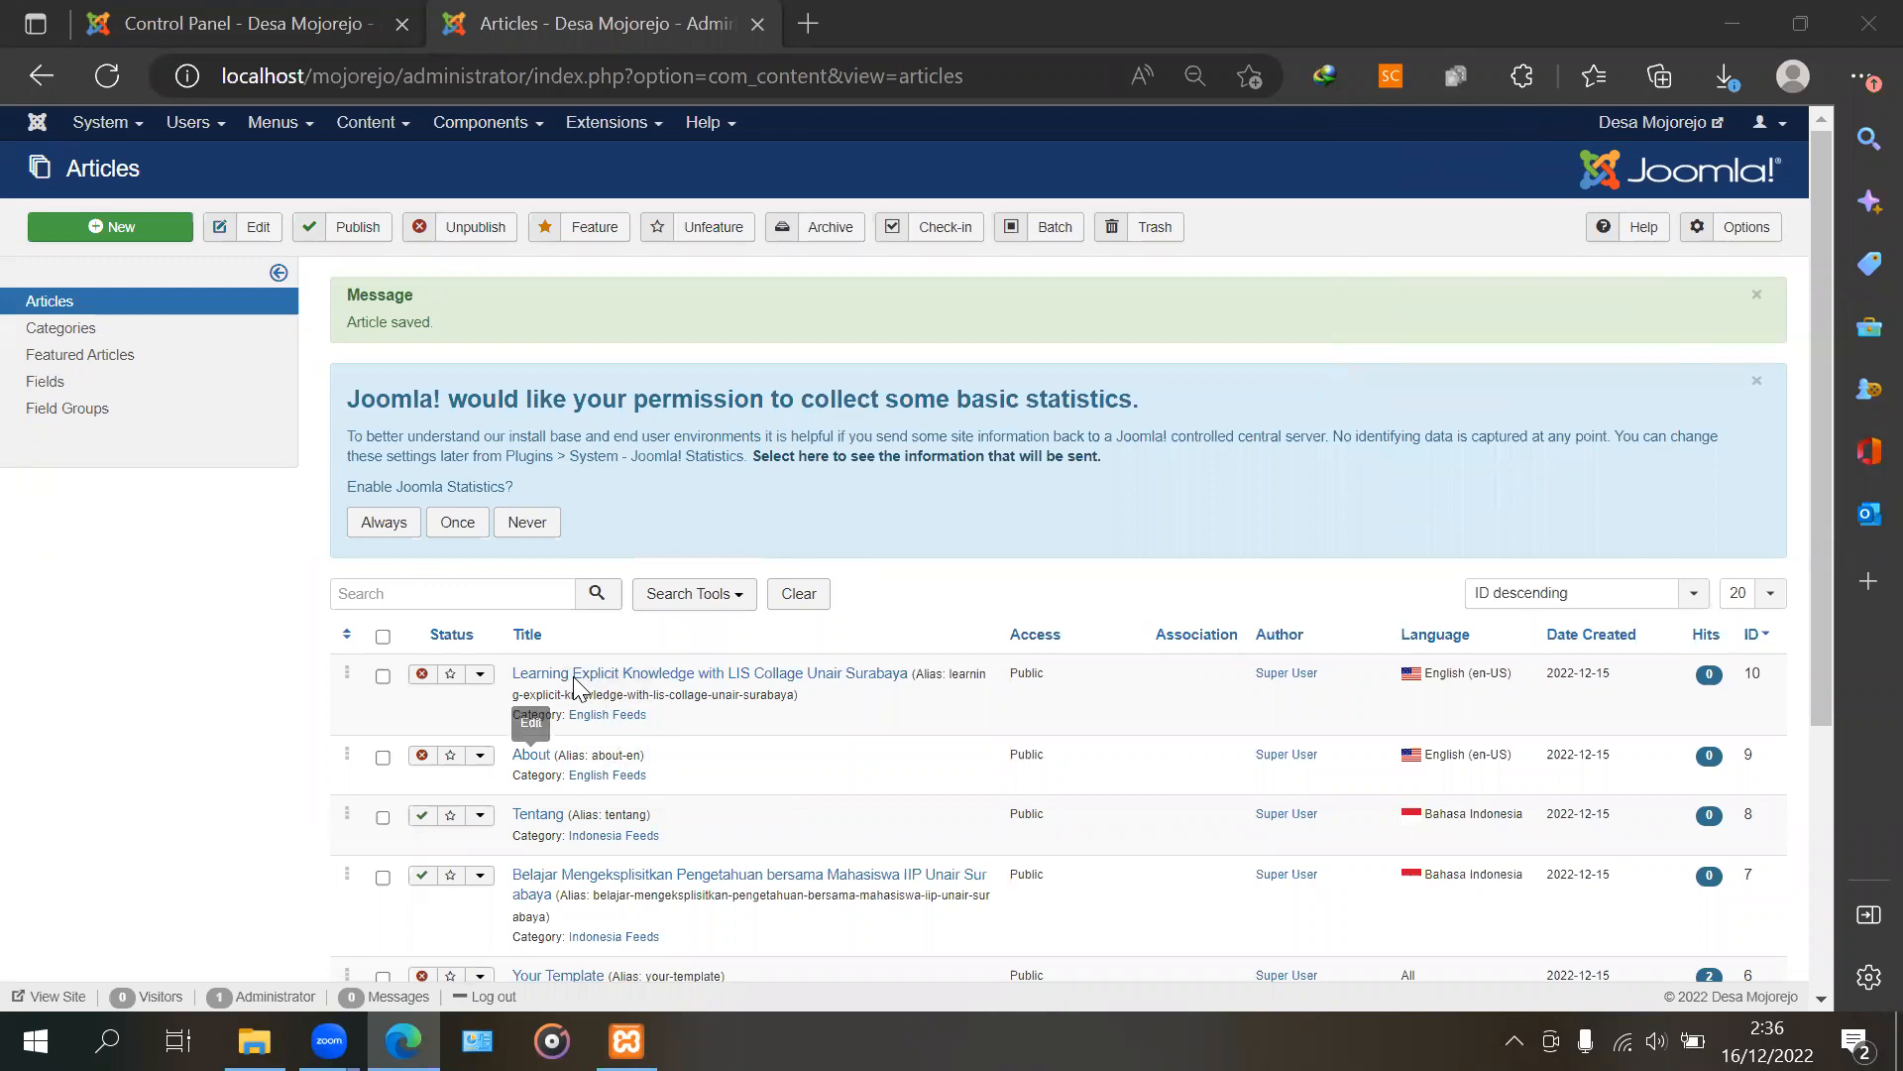
Publish the English articles "Learning Explicit Knowledge with LIS Collage Unair Surabaya" and "About"
{"action": "left_click", "coordinate": [422, 677]}
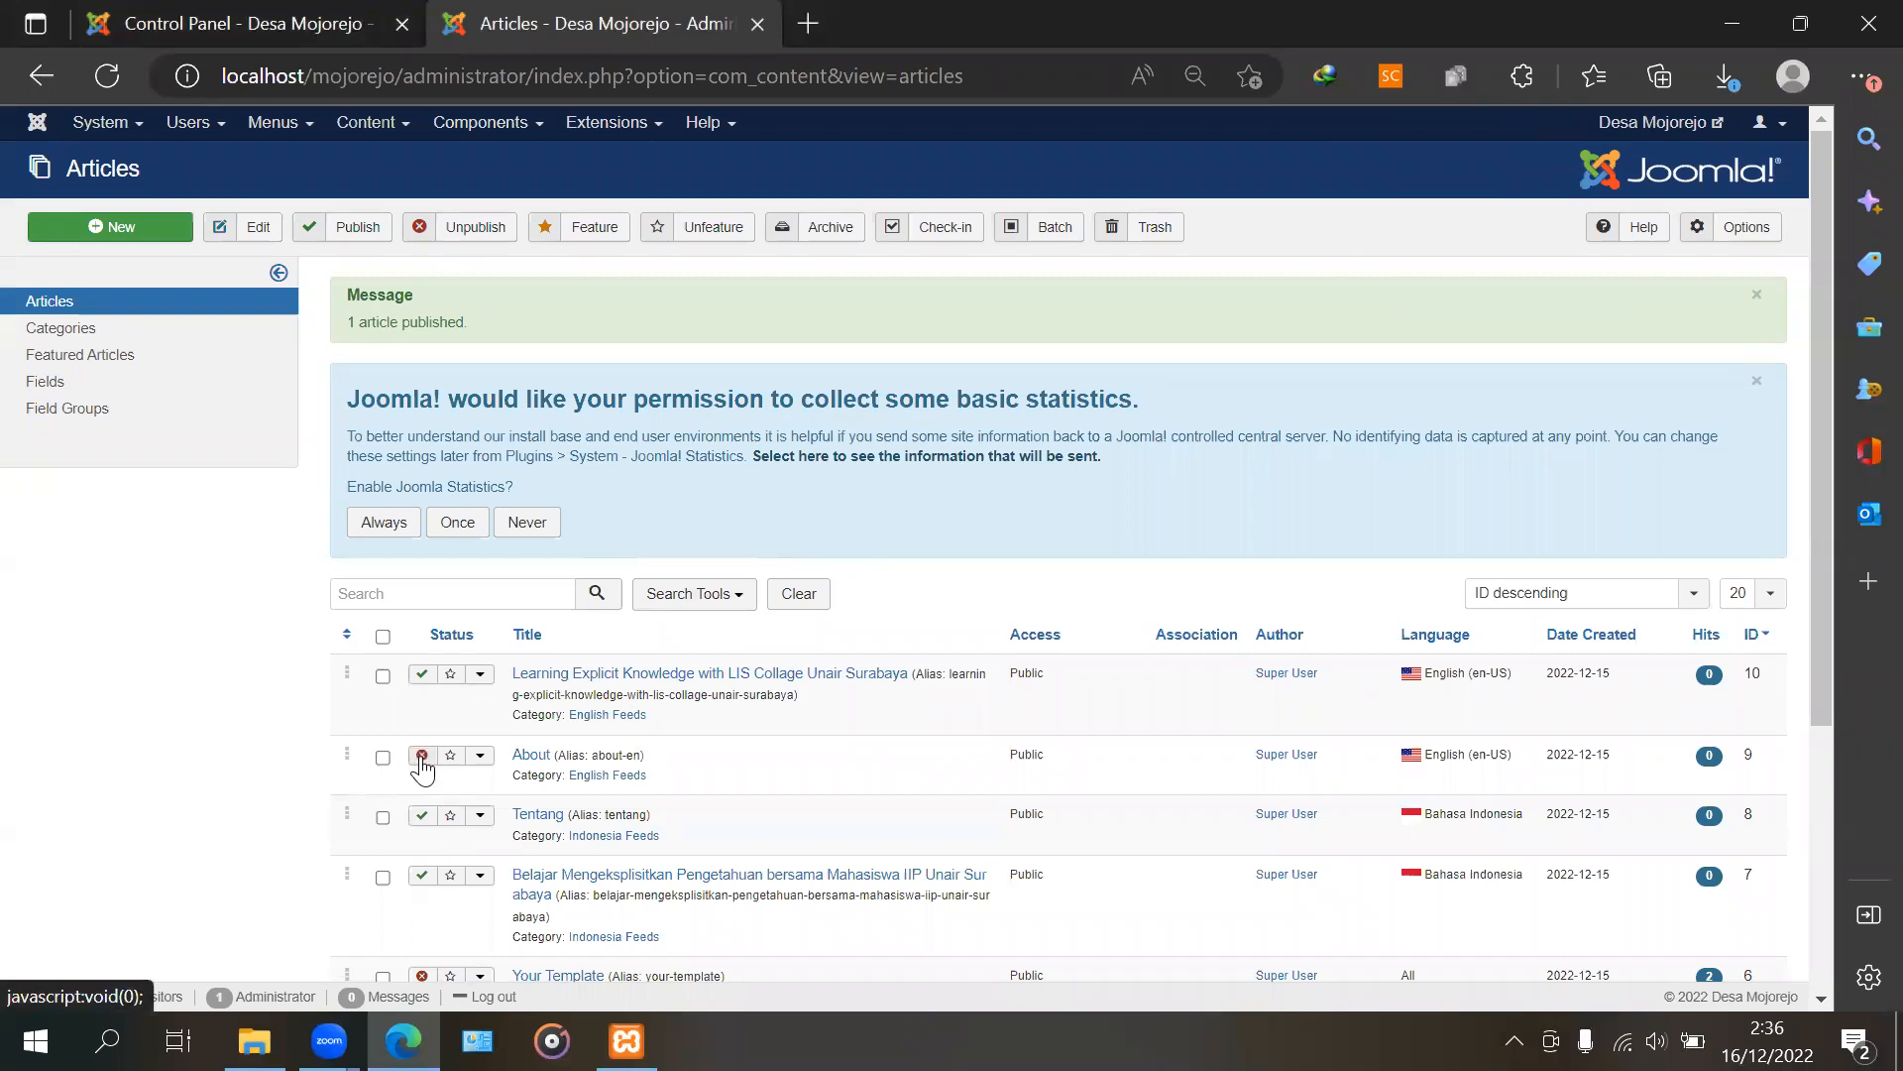
{"action": "left_click", "coordinate": [421, 757]}
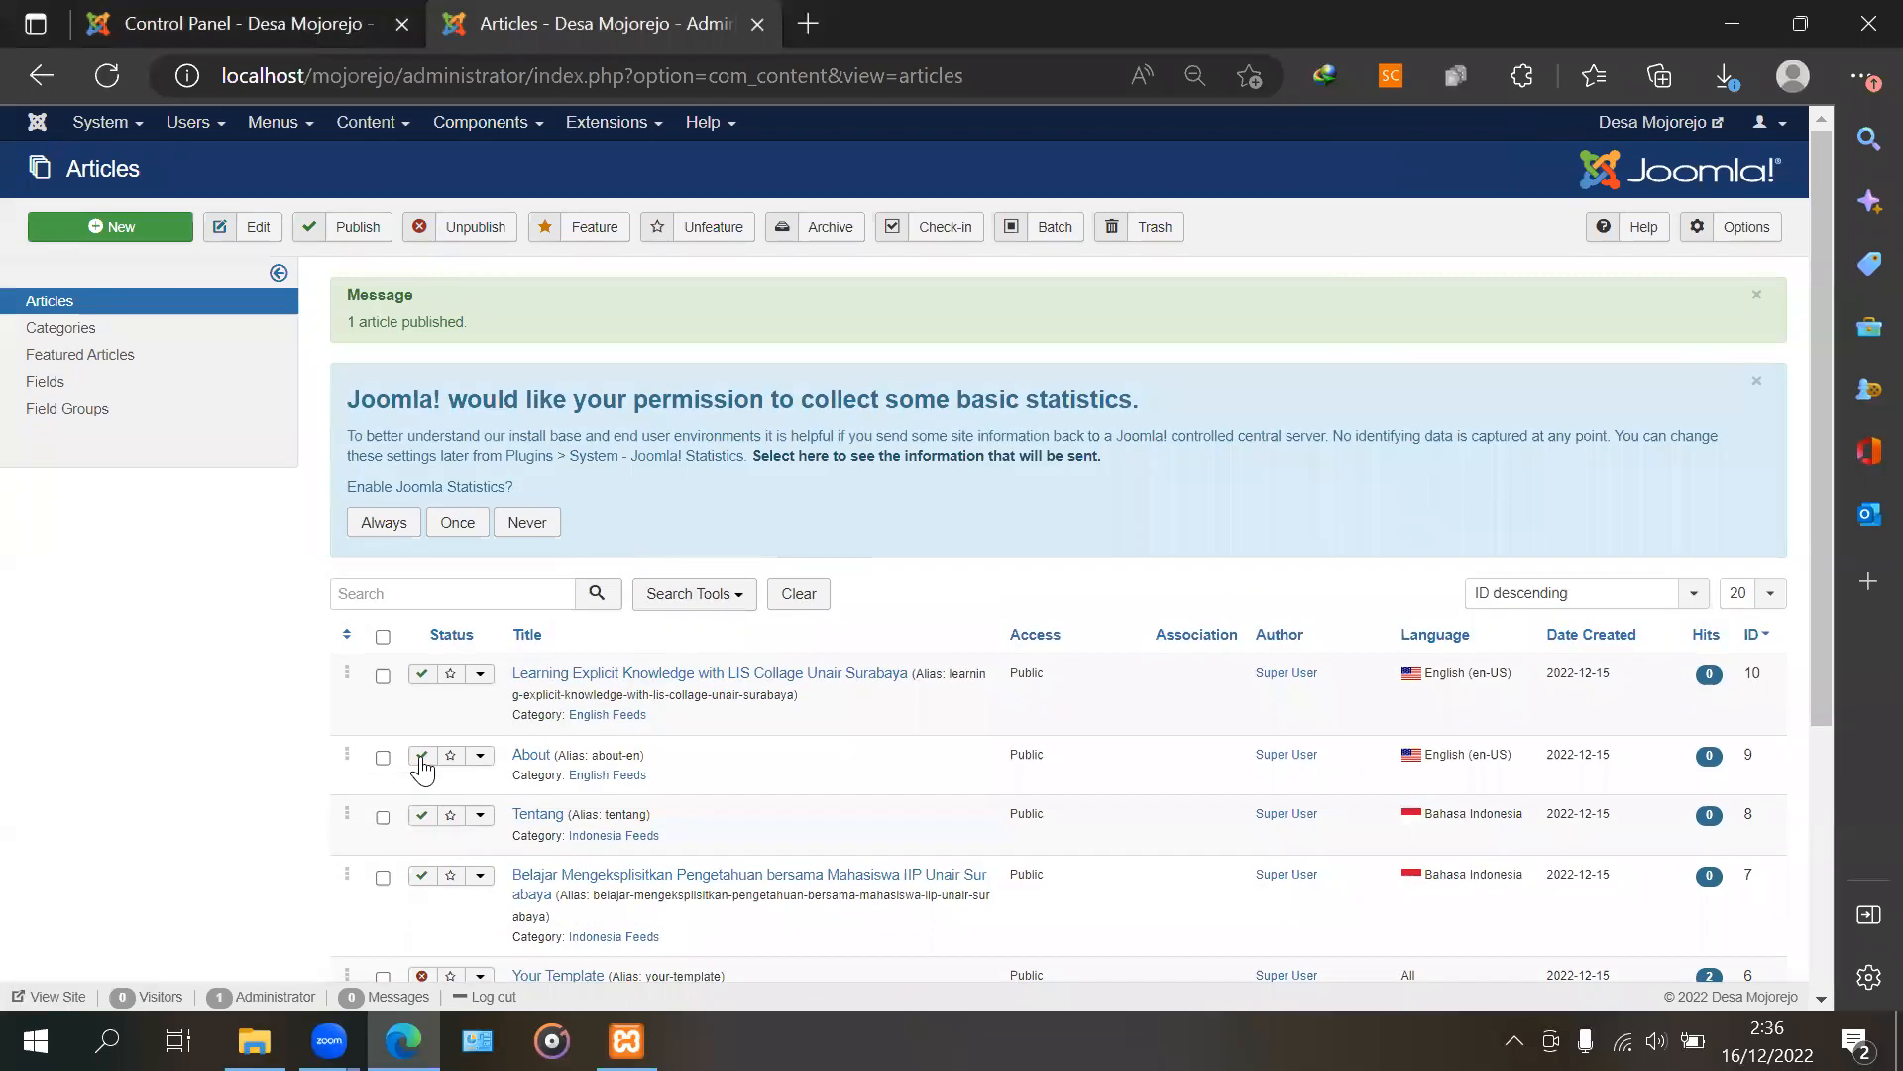
Change the category of the English "About" article to Uncategorised, then save and close it
{"action": "scroll", "coordinate": [422, 768], "scroll_direction": "down", "scroll_amount": 4}
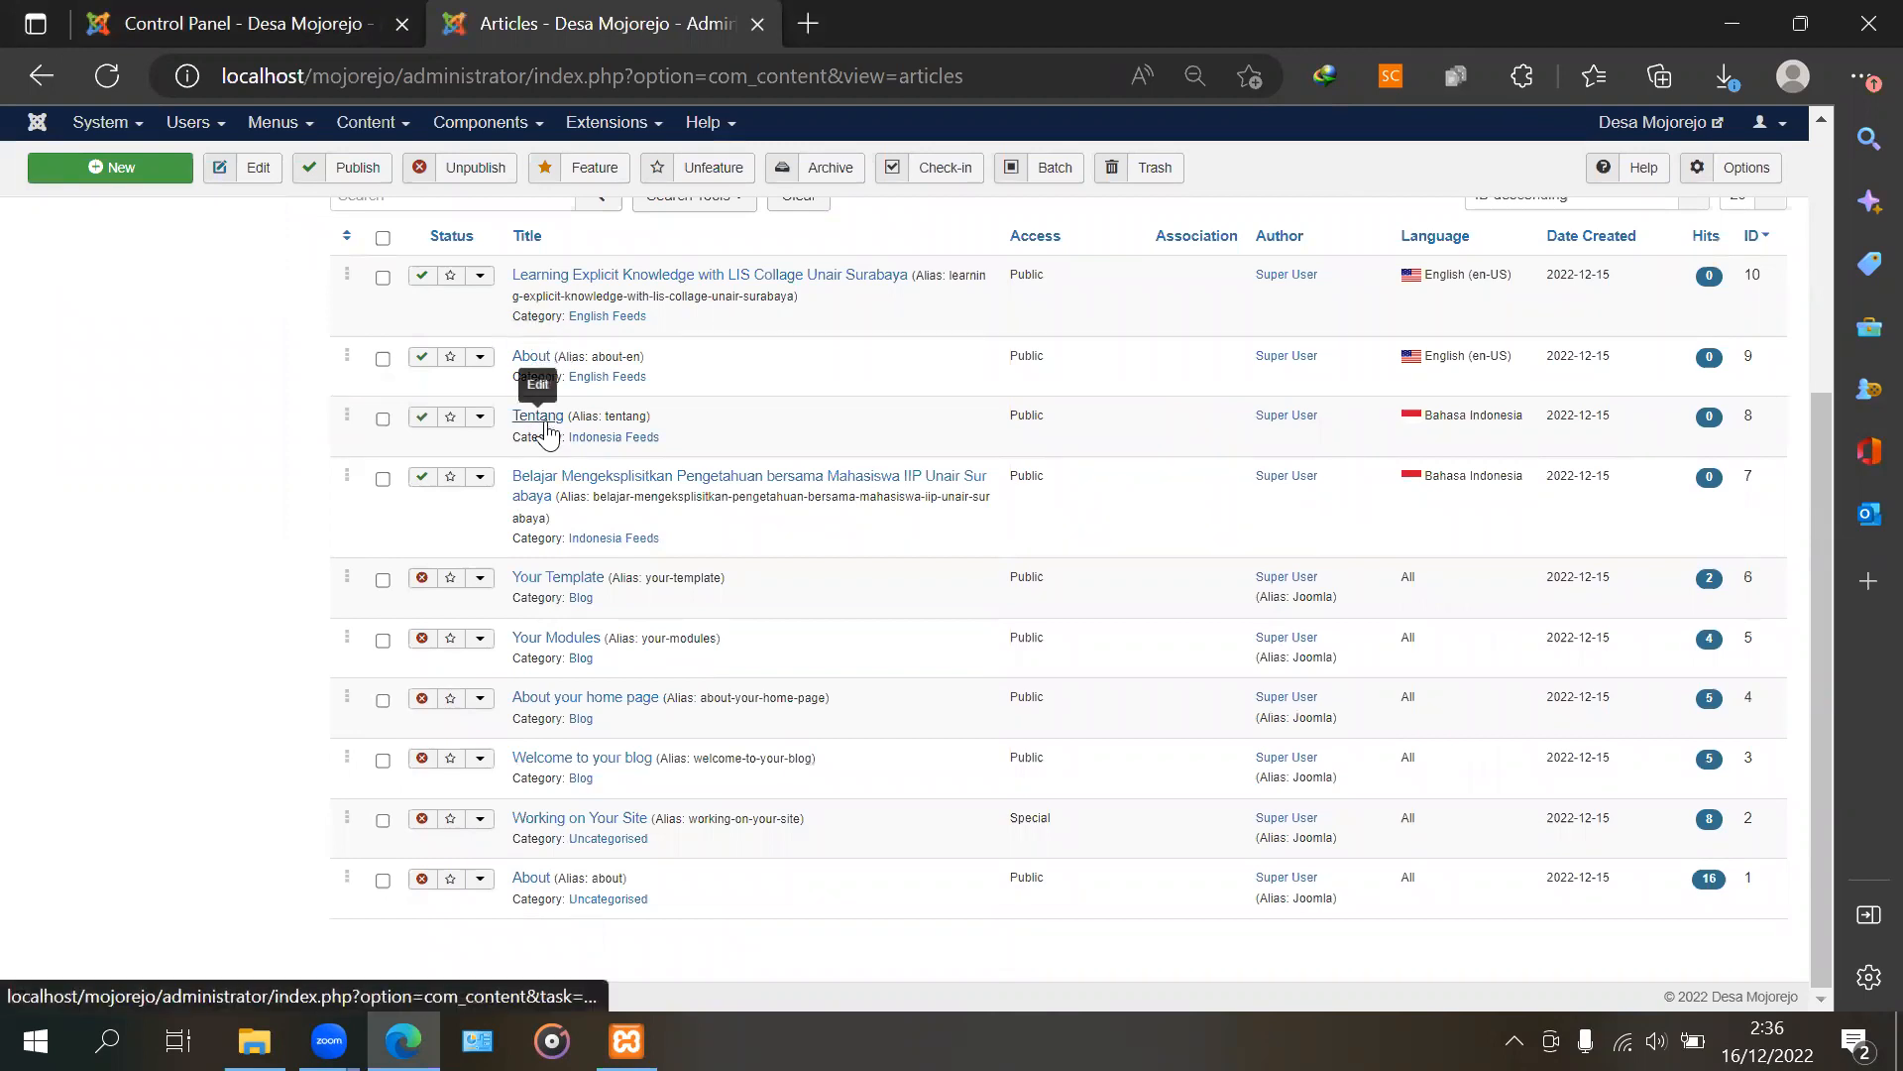
{"action": "left_click", "coordinate": [545, 364]}
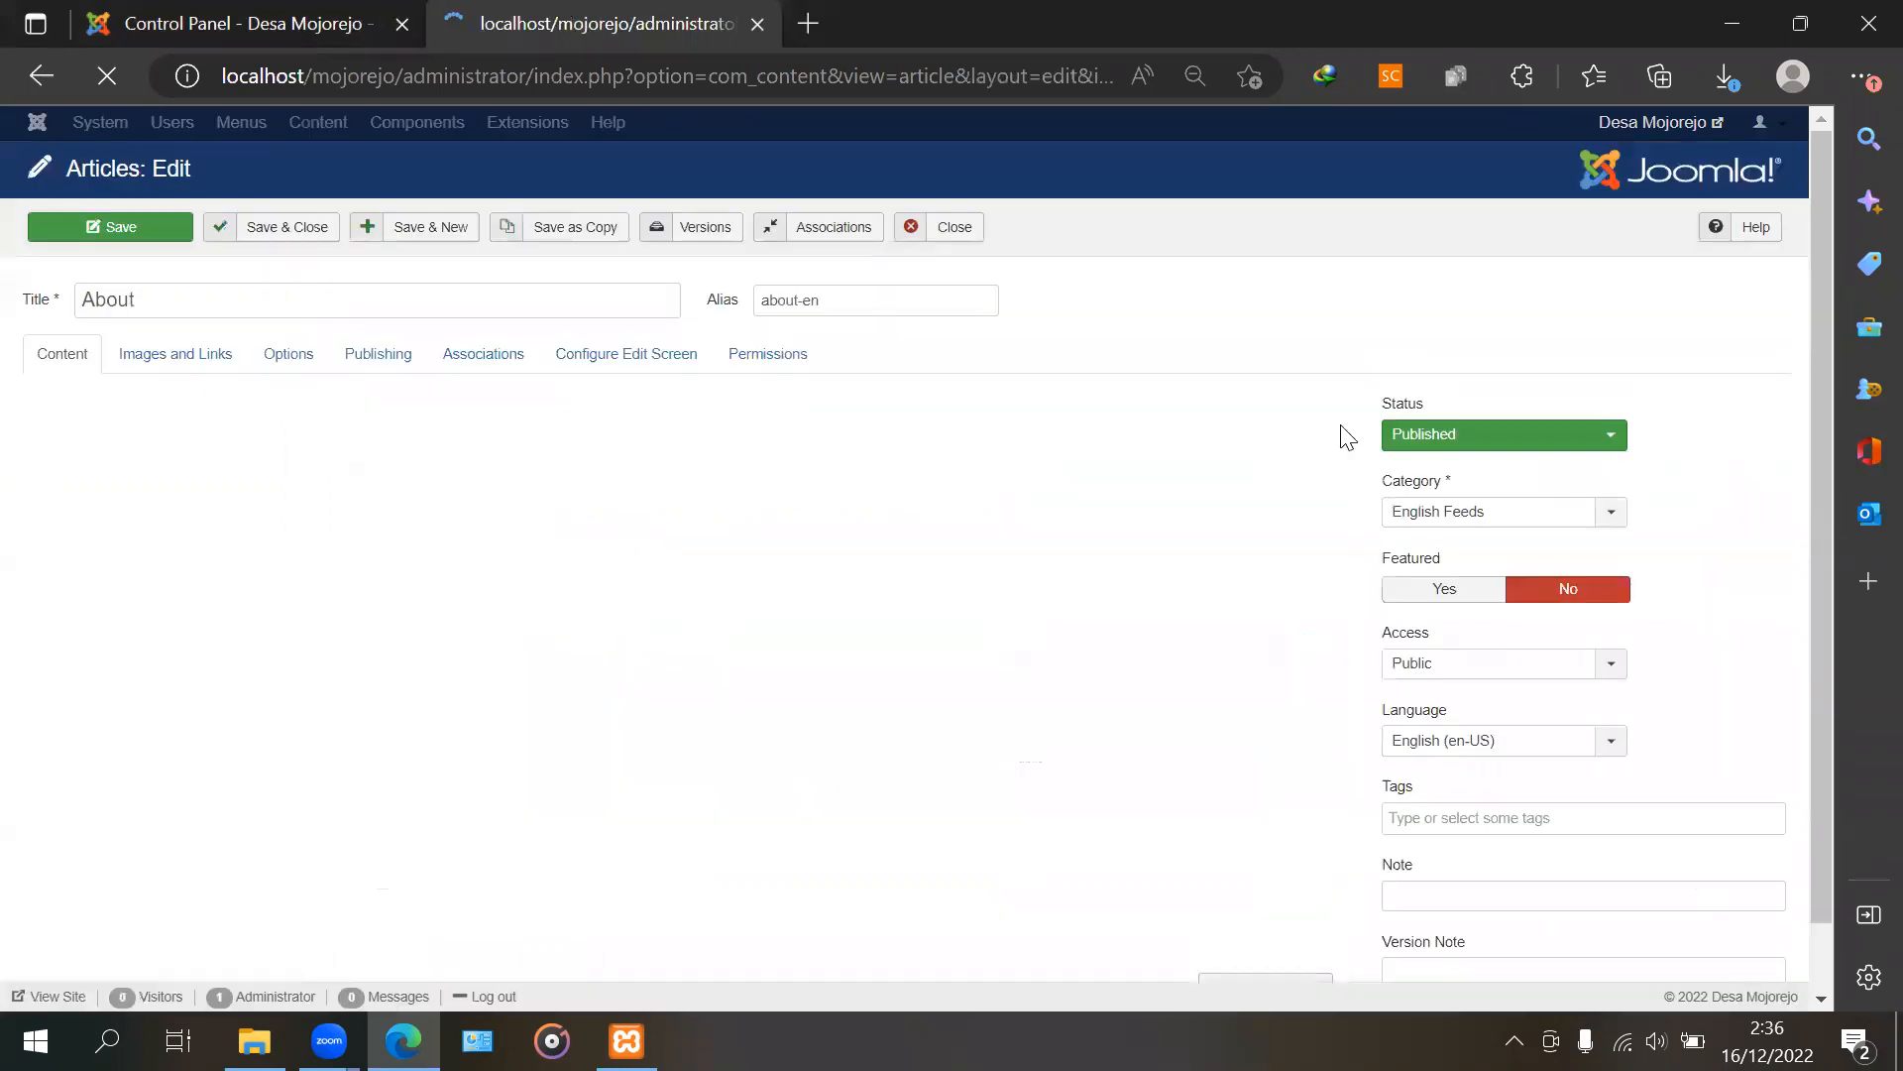
{"action": "left_click", "coordinate": [1462, 721]}
{"action": "left_click", "coordinate": [1455, 785]}
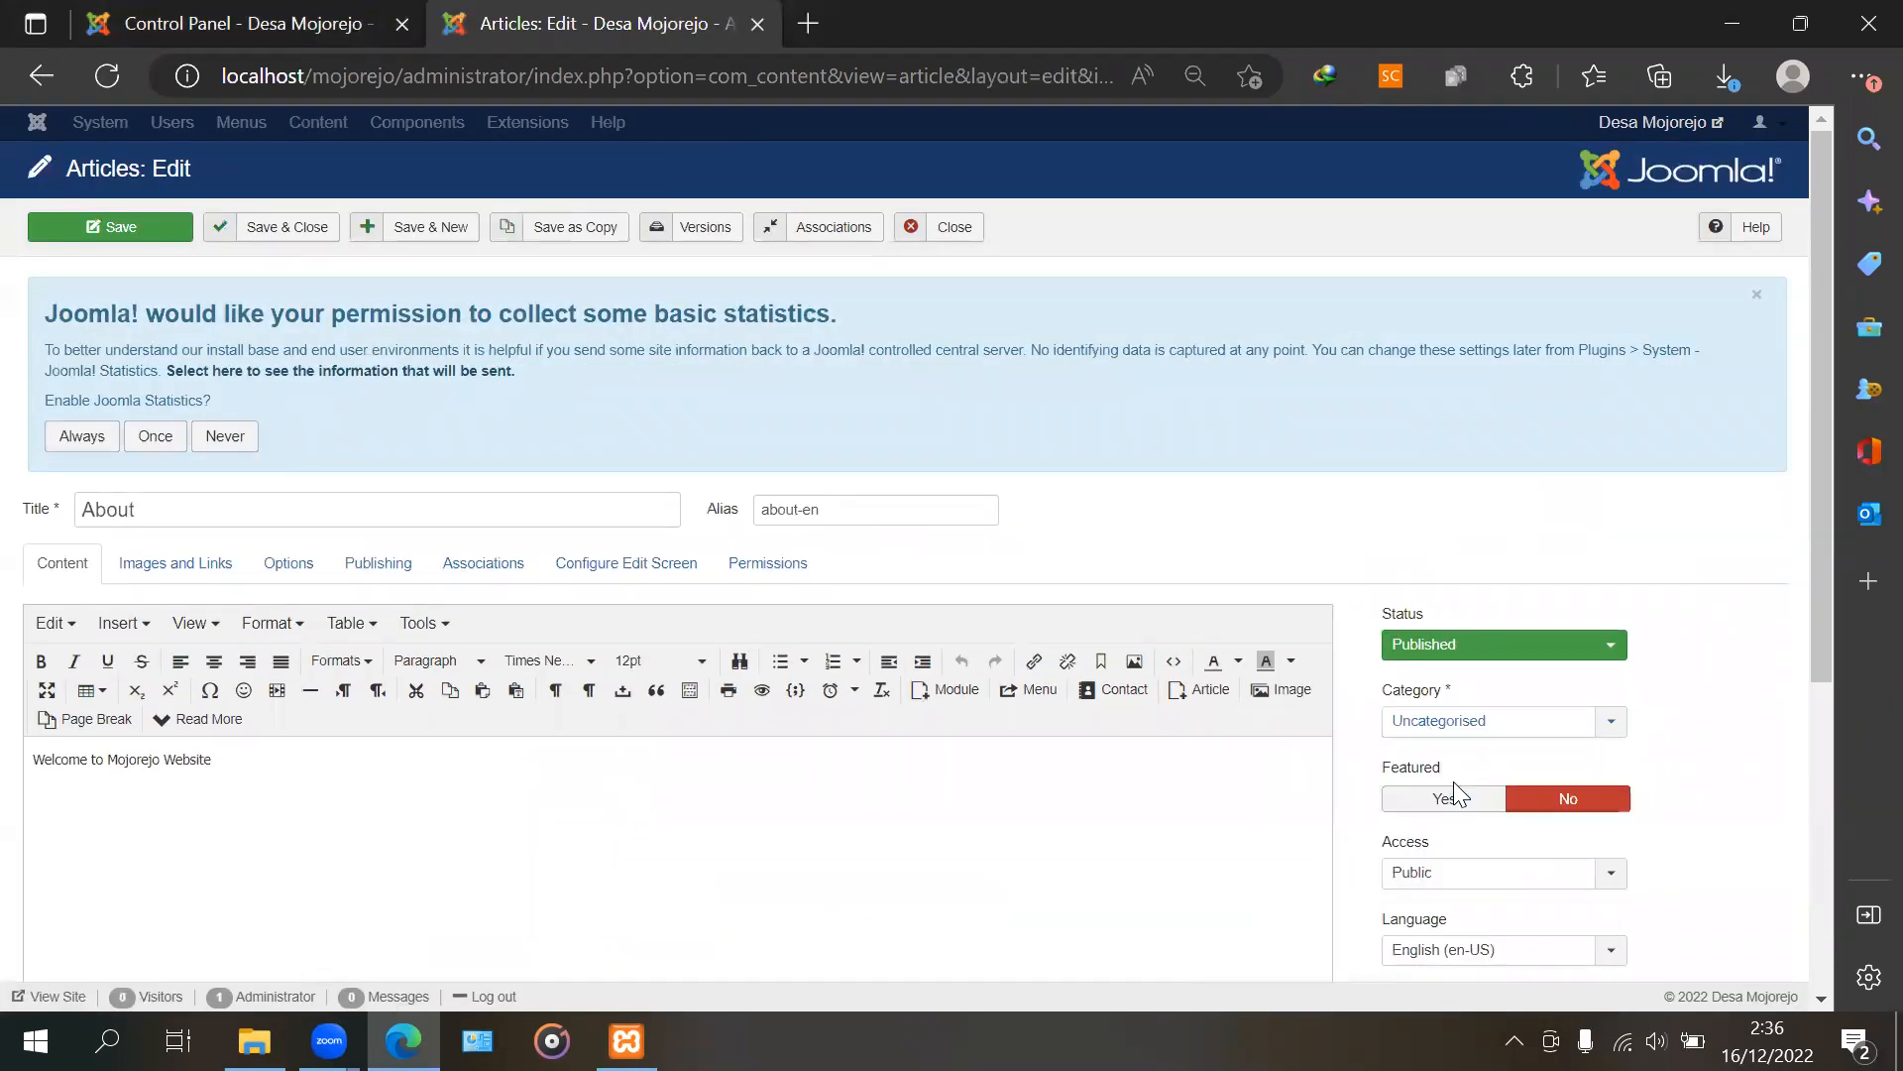
{"action": "left_click", "coordinate": [302, 242]}
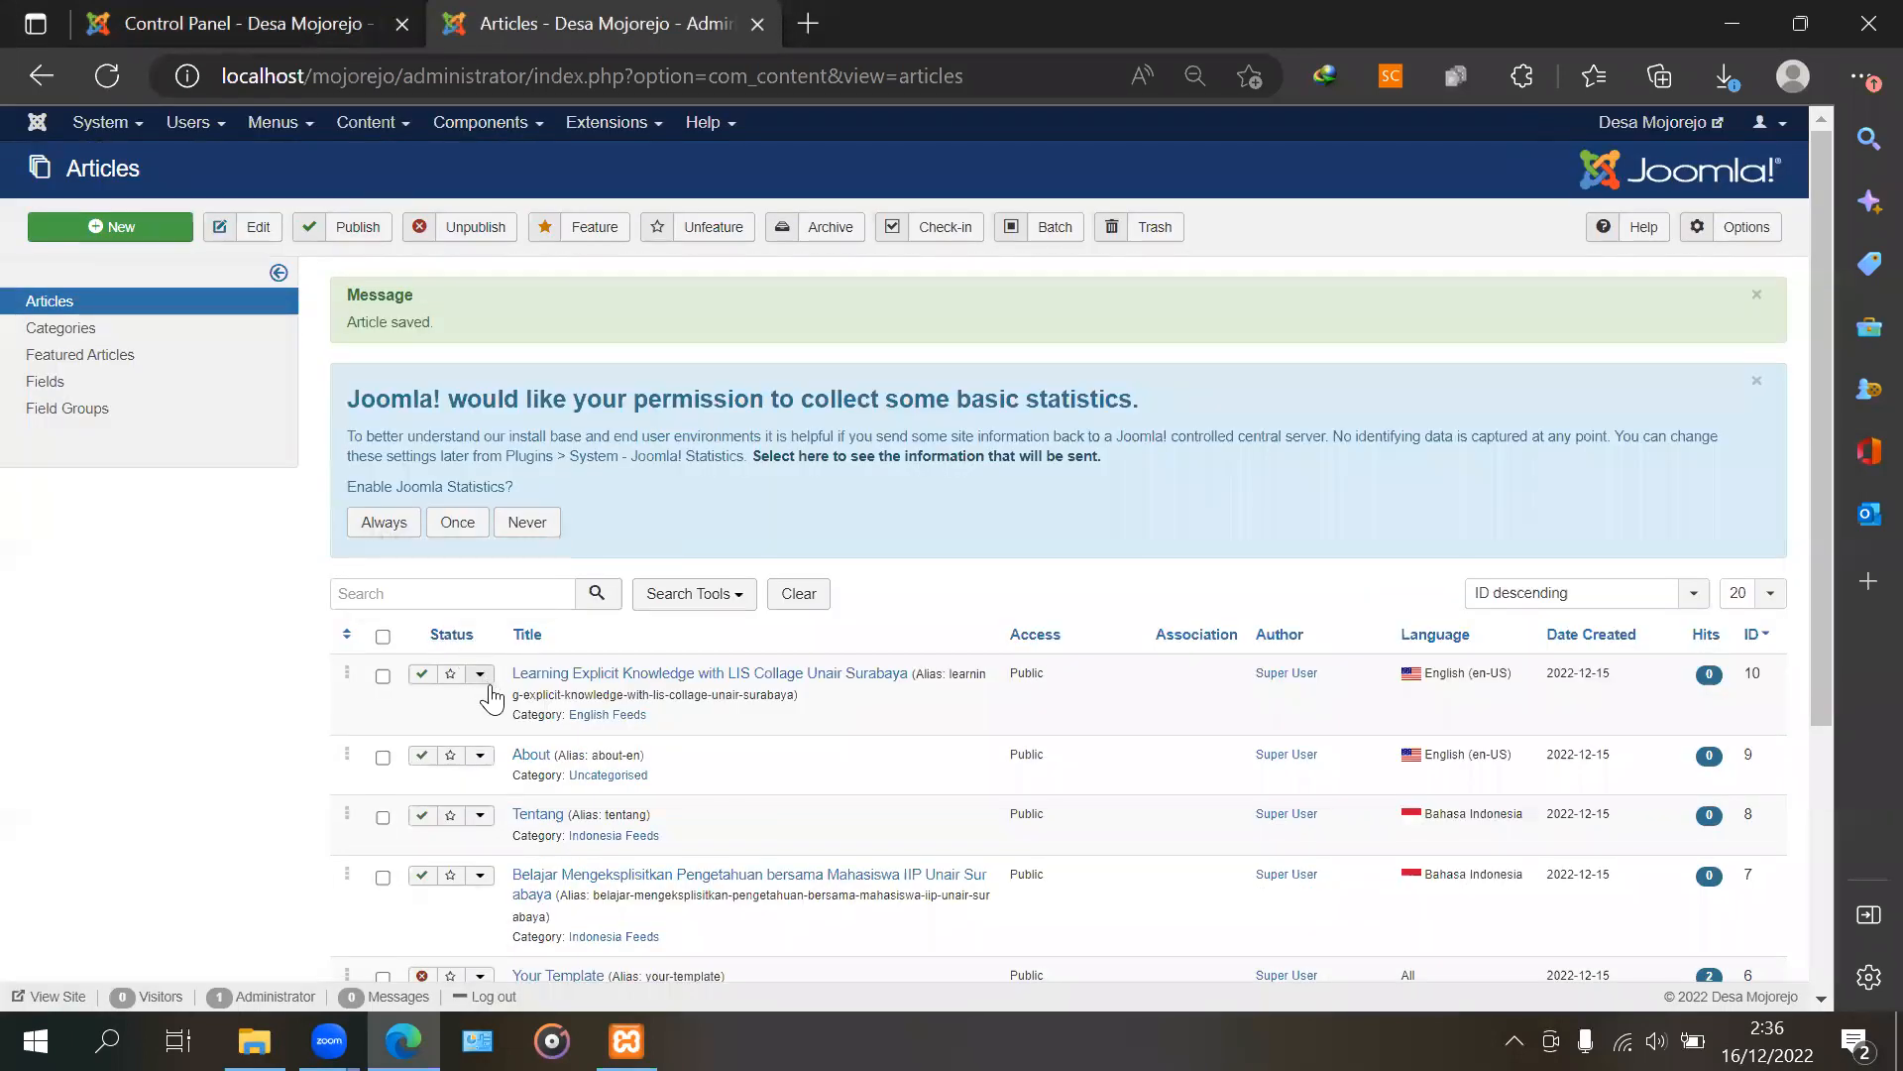
Change the category of the Indonesian "Tentang" article to Uncategorised, then save and close it
{"action": "scroll", "coordinate": [456, 654], "scroll_direction": "down", "scroll_amount": 3}
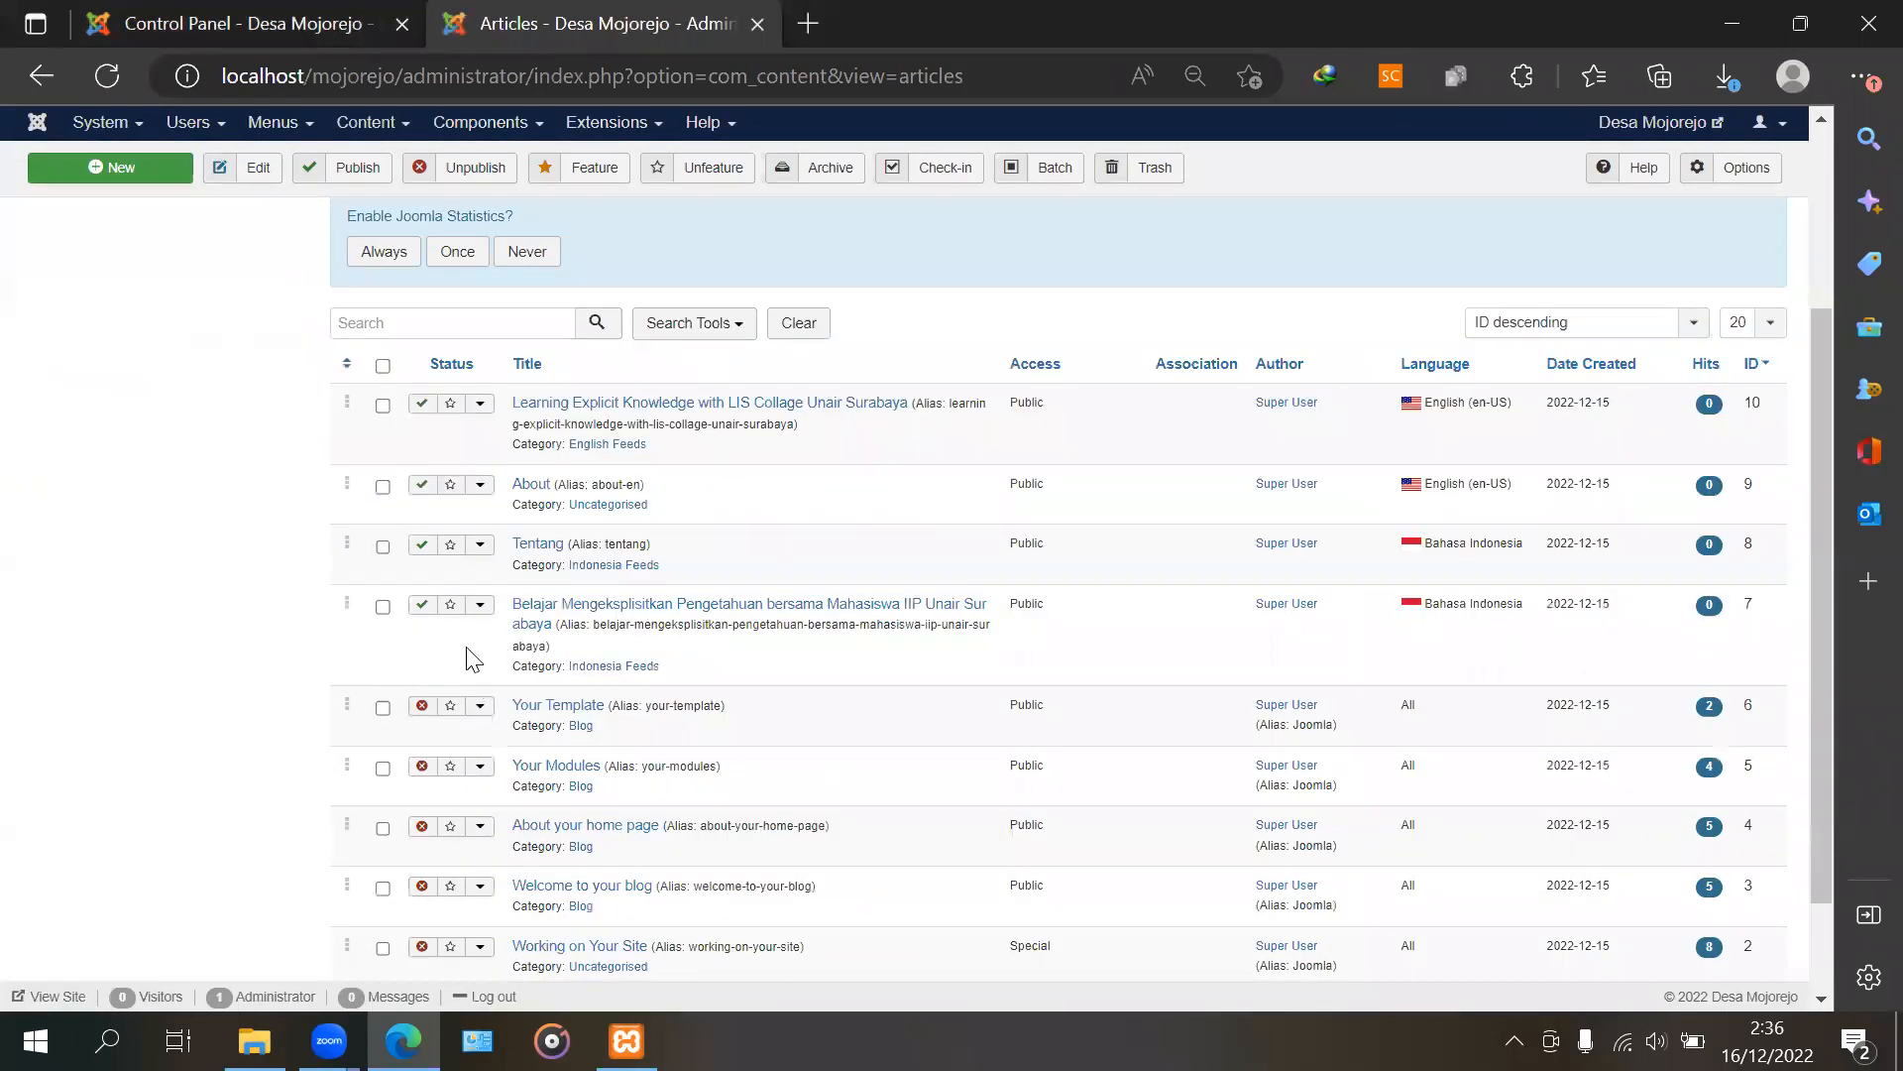
{"action": "left_click", "coordinate": [545, 553]}
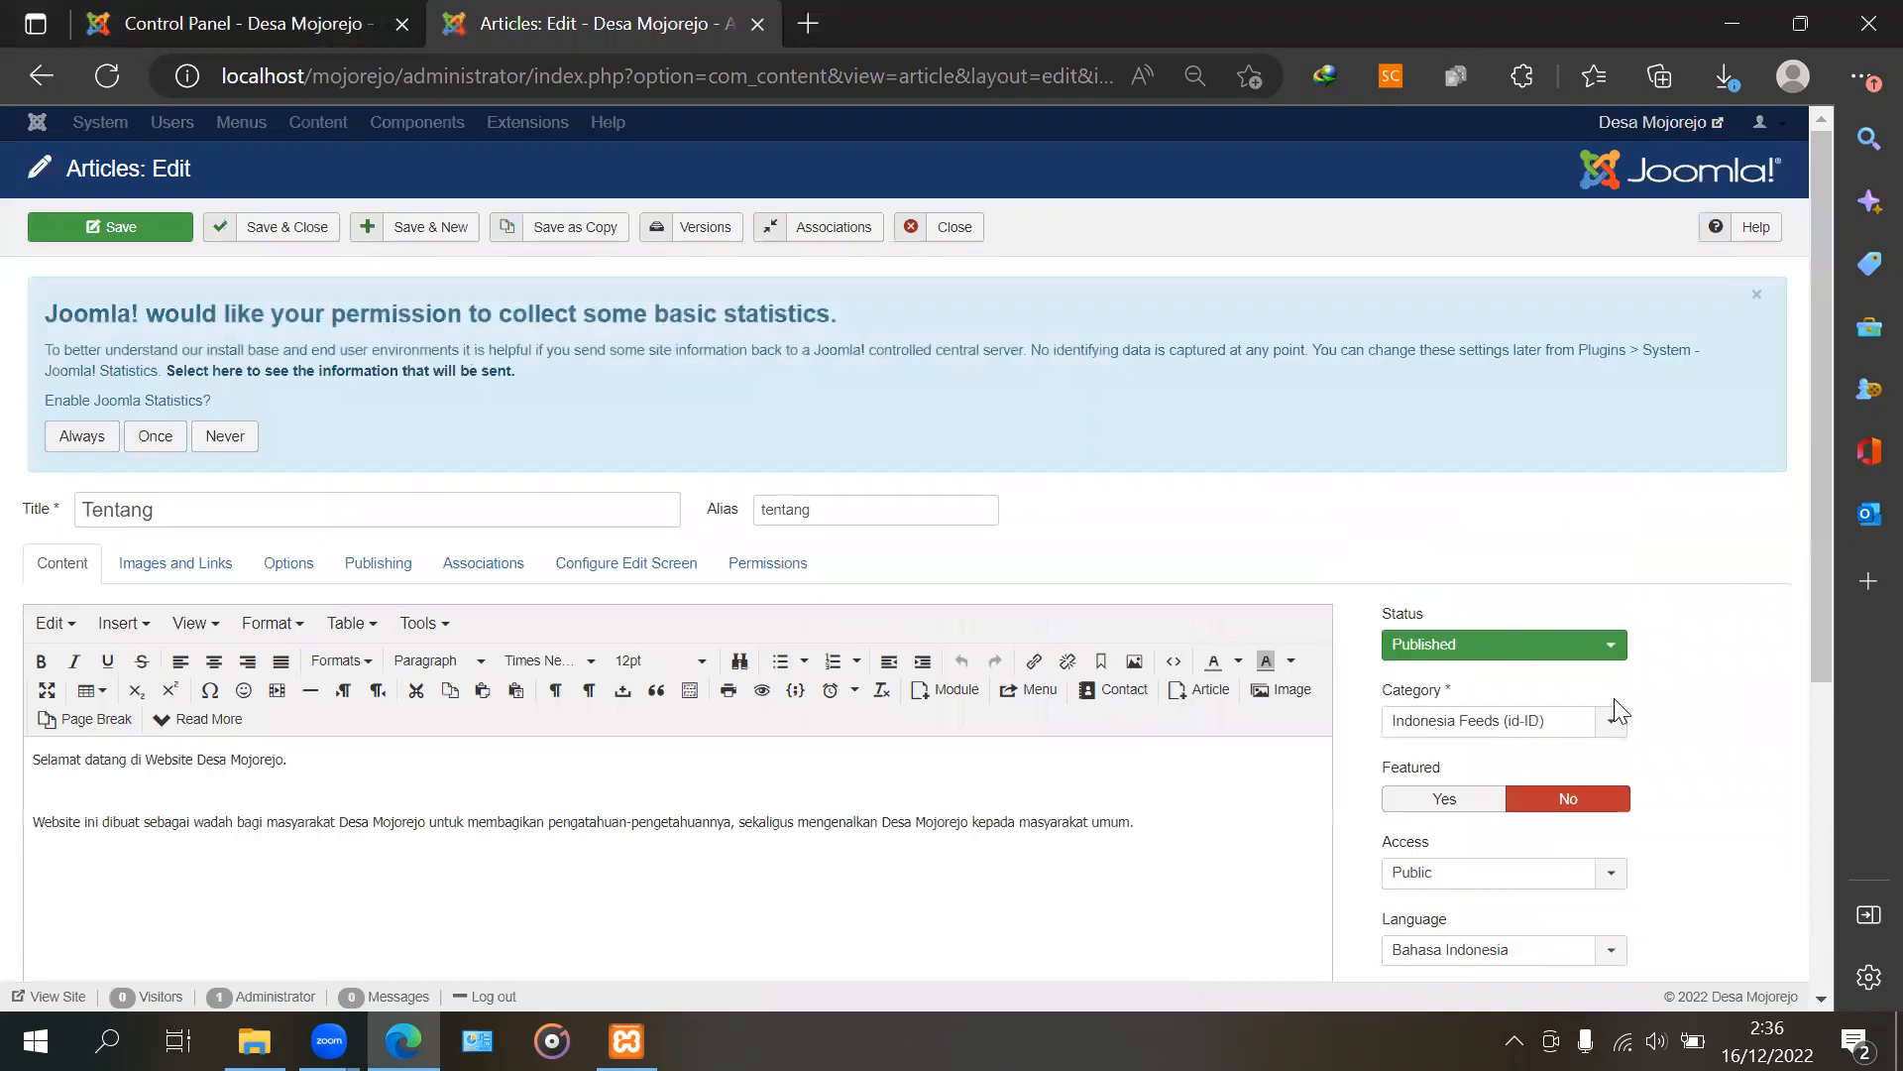
{"action": "left_click", "coordinate": [1610, 721]}
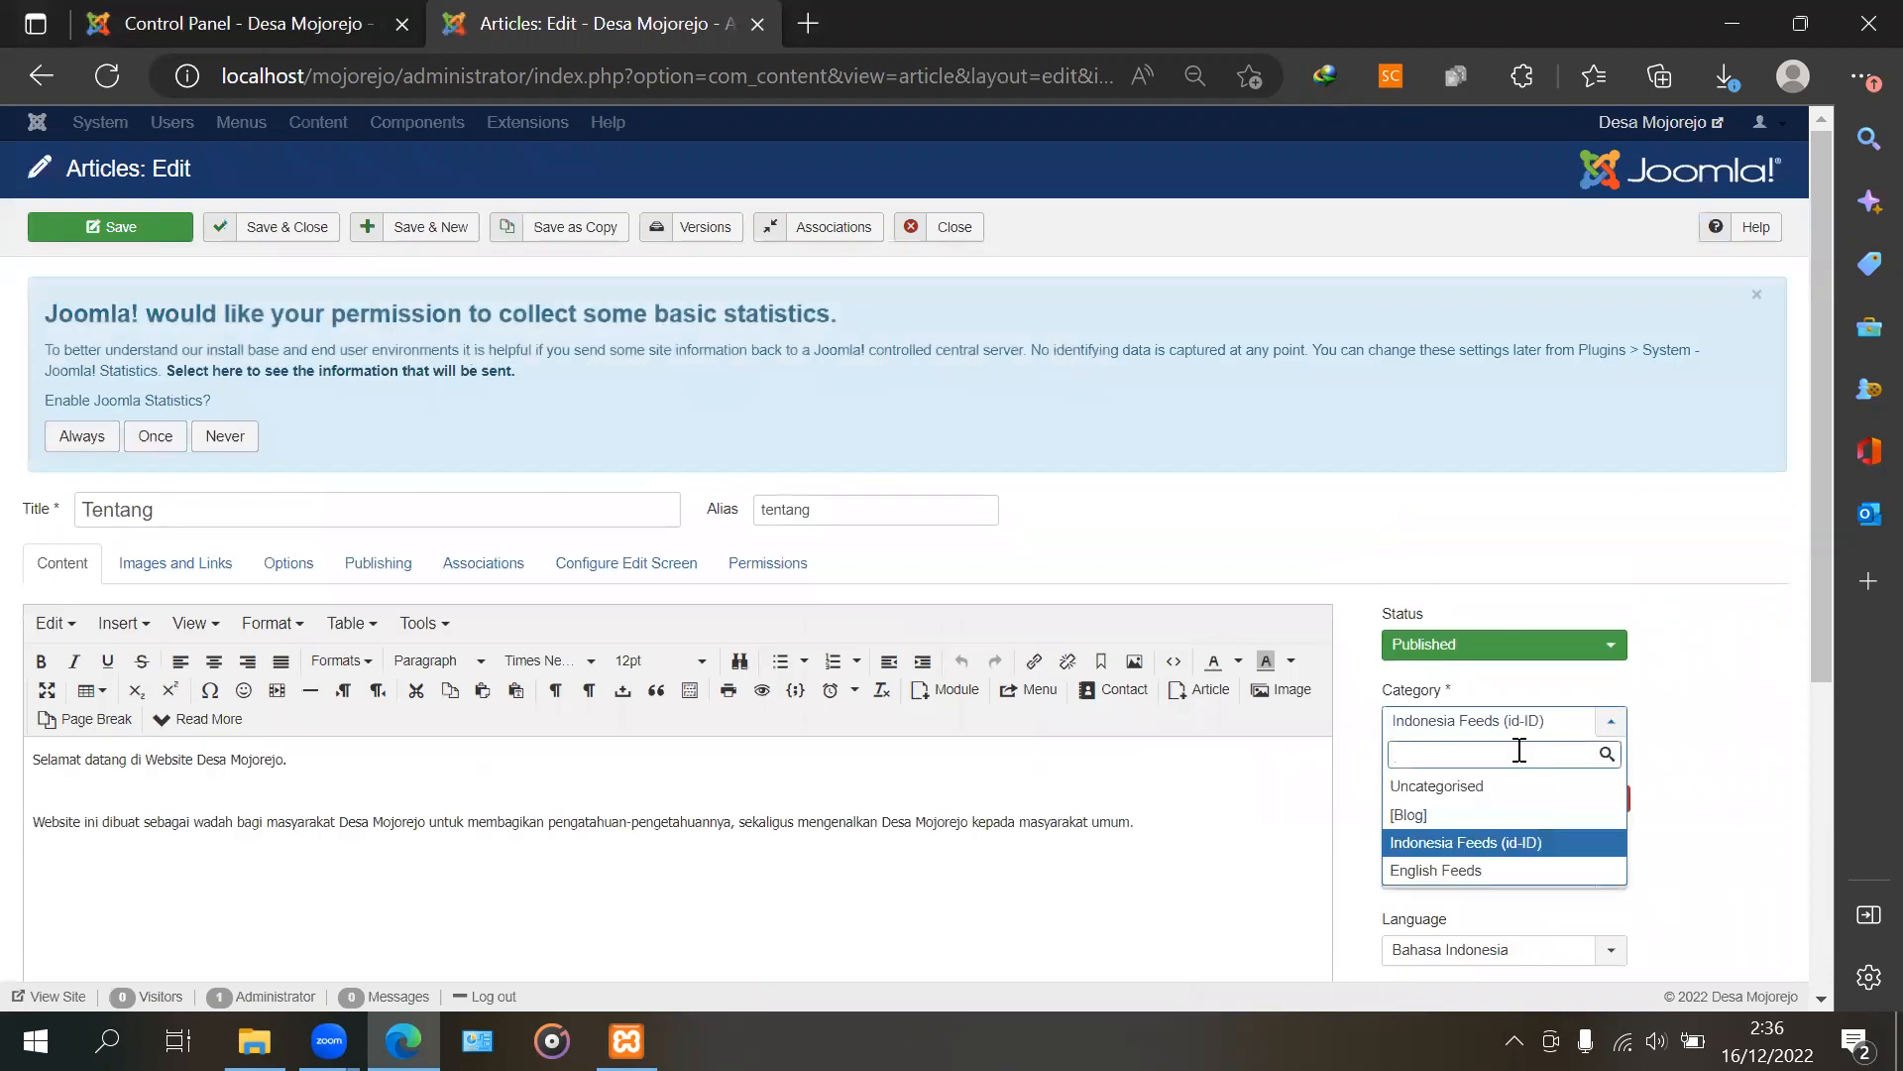
{"action": "left_click", "coordinate": [1468, 785]}
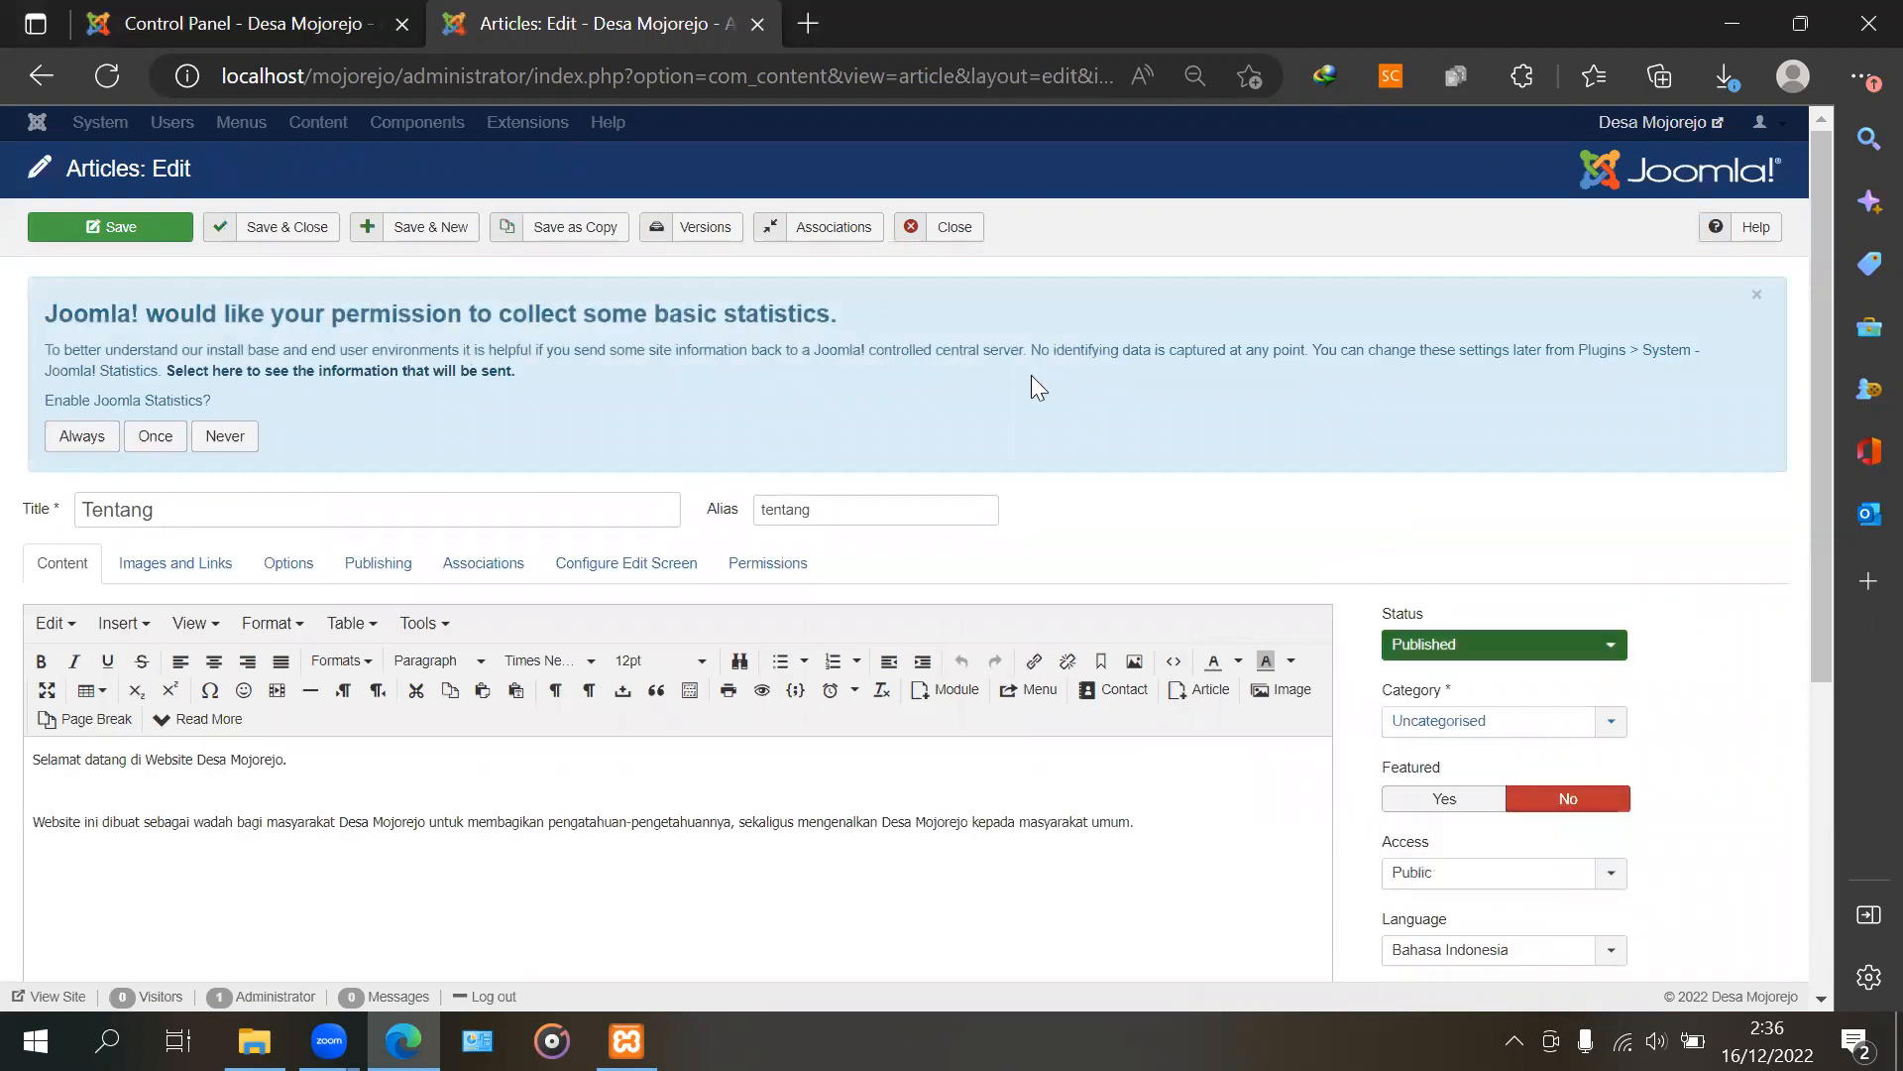
{"action": "left_click", "coordinate": [284, 238]}
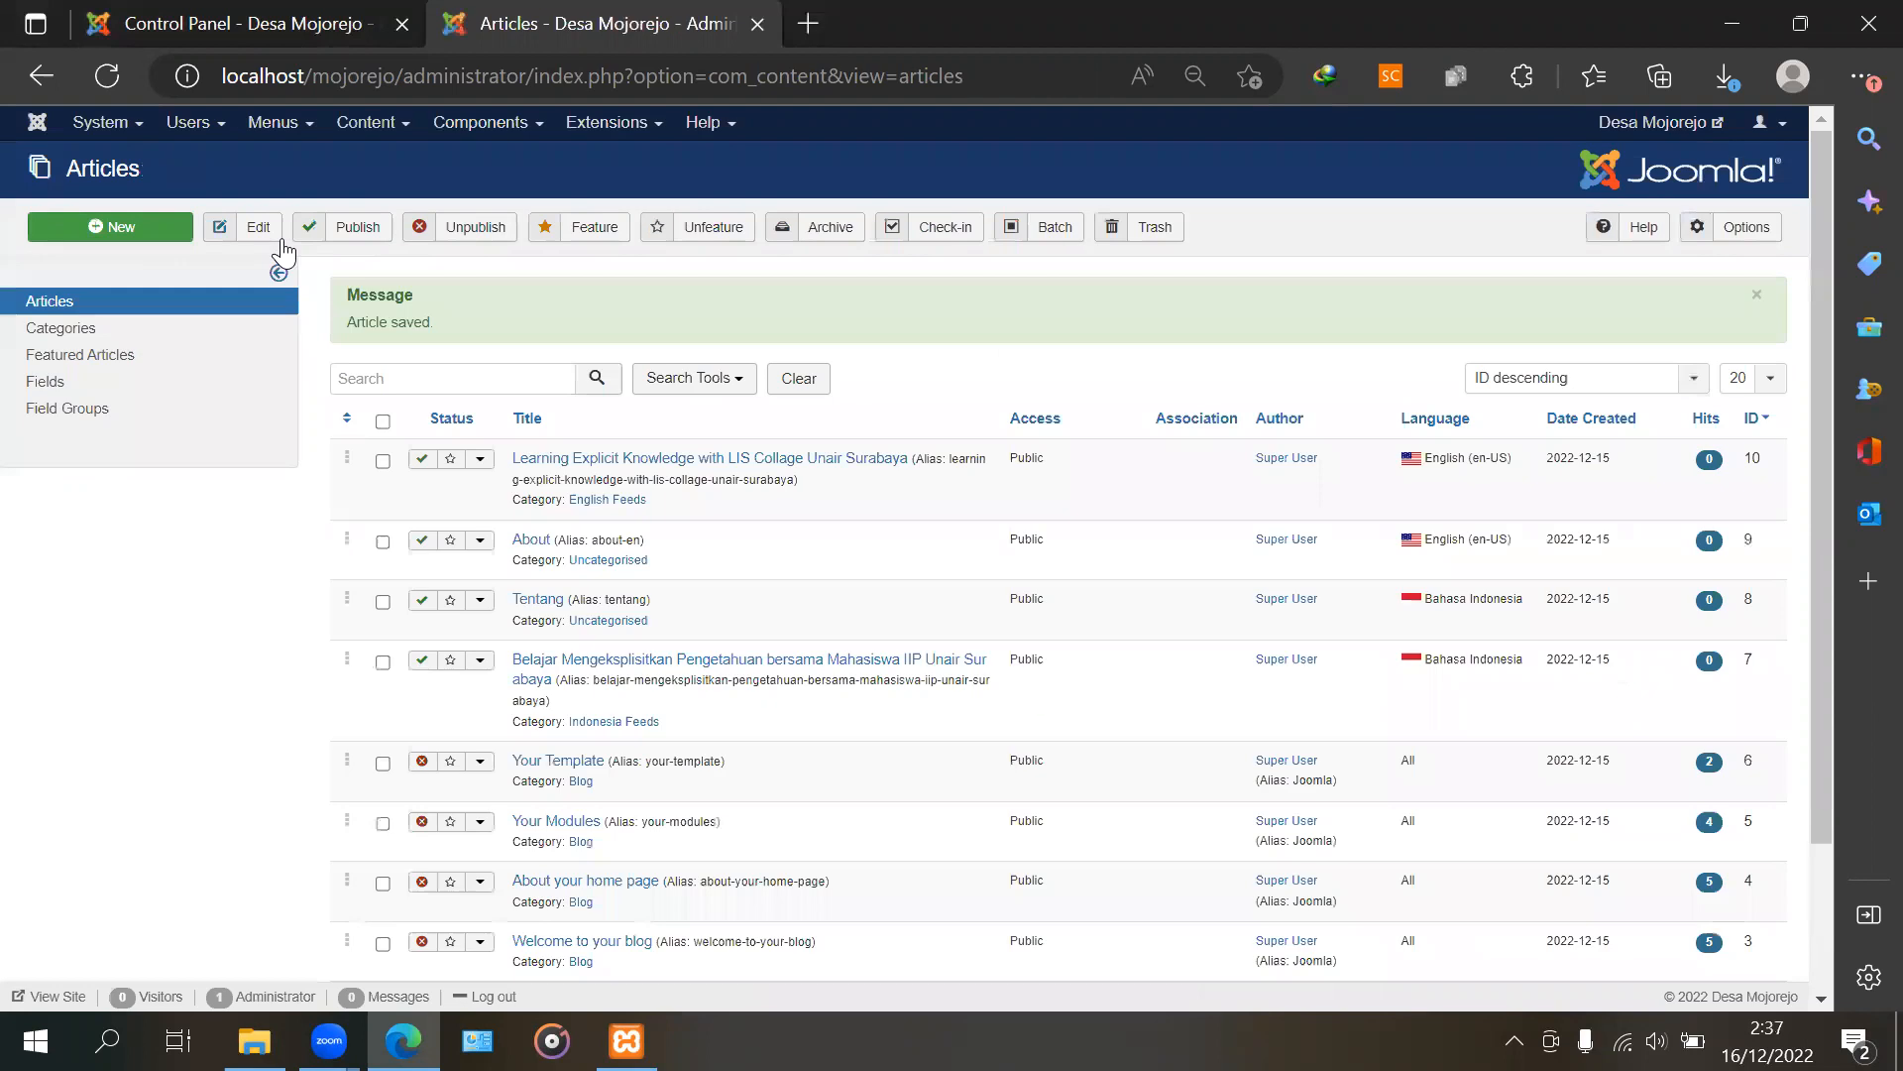
Create a site menu titled "Indonesia Menu" with the menu type menuid, then save and close it
{"action": "scroll", "coordinate": [708, 569], "scroll_direction": "down", "scroll_amount": 2}
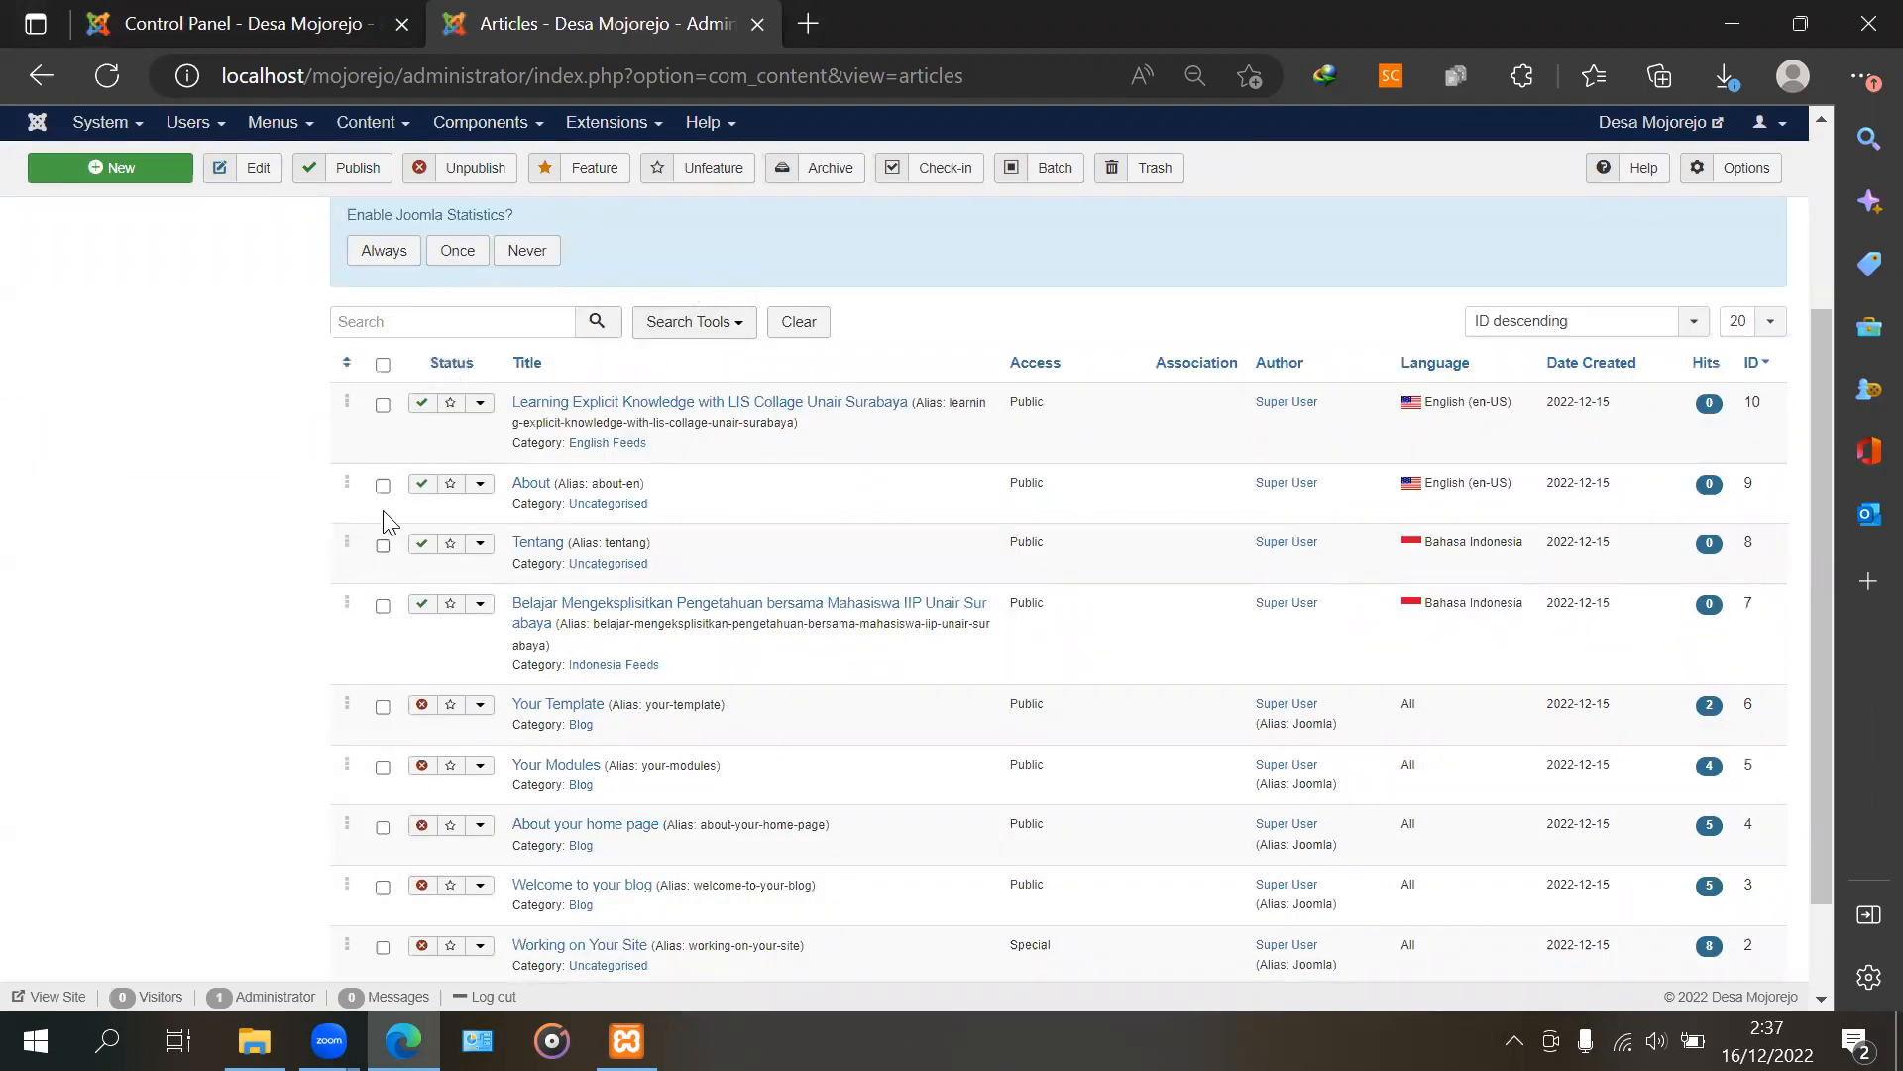
{"action": "scroll", "coordinate": [881, 545], "scroll_direction": "up", "scroll_amount": 3}
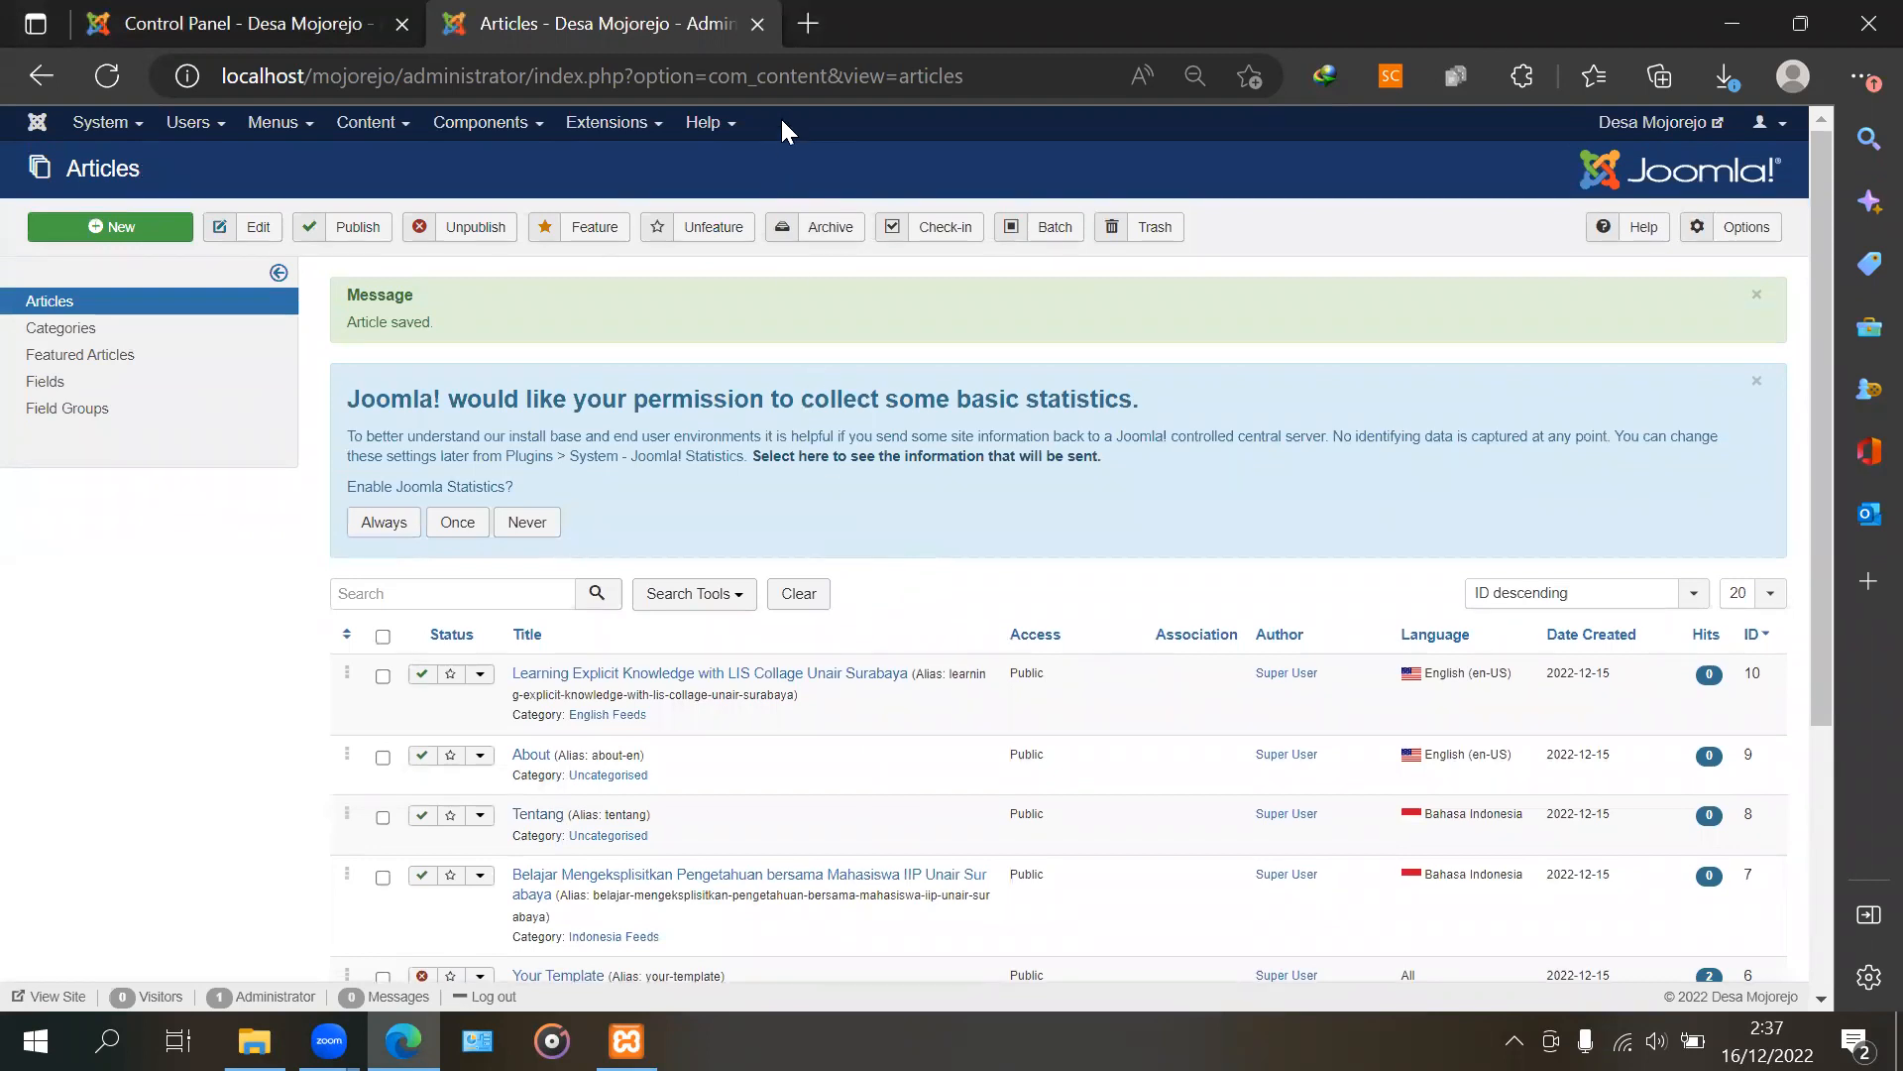
{"action": "left_click", "coordinate": [283, 124]}
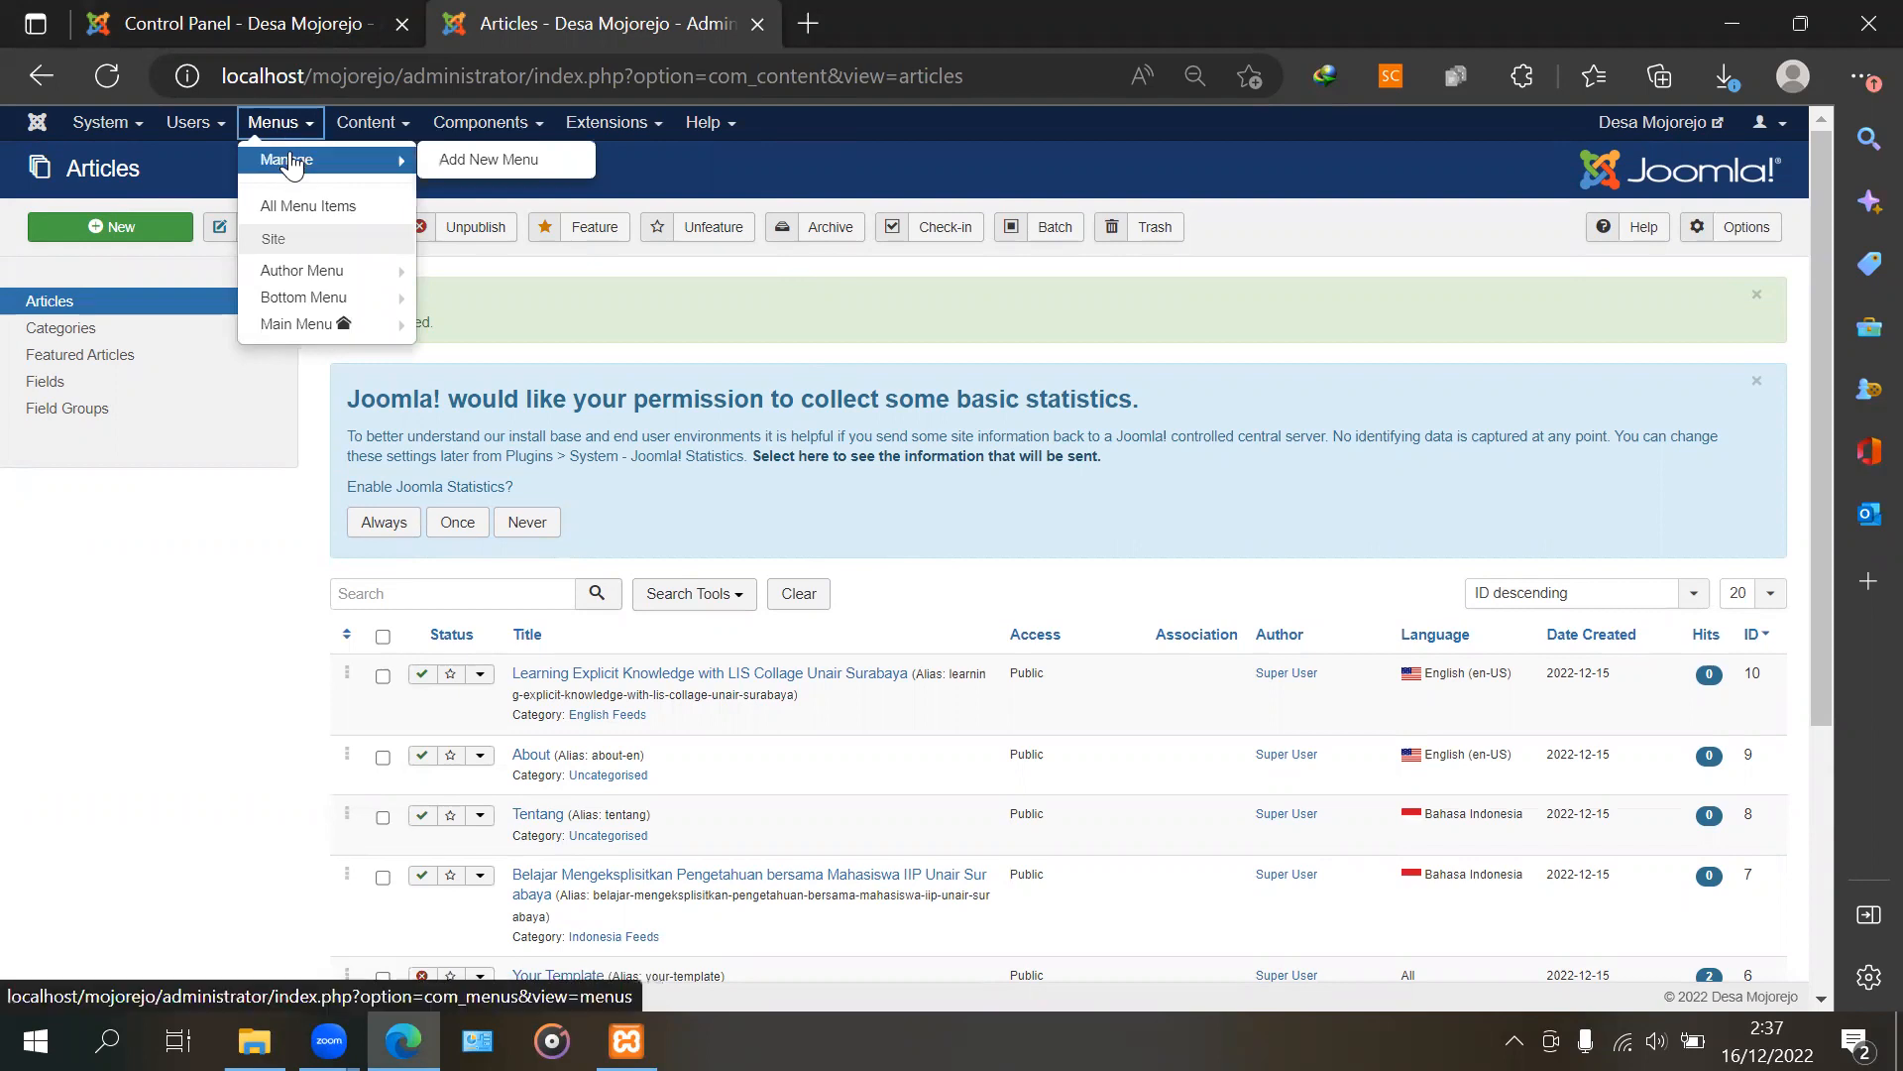
{"action": "left_click", "coordinate": [289, 154]}
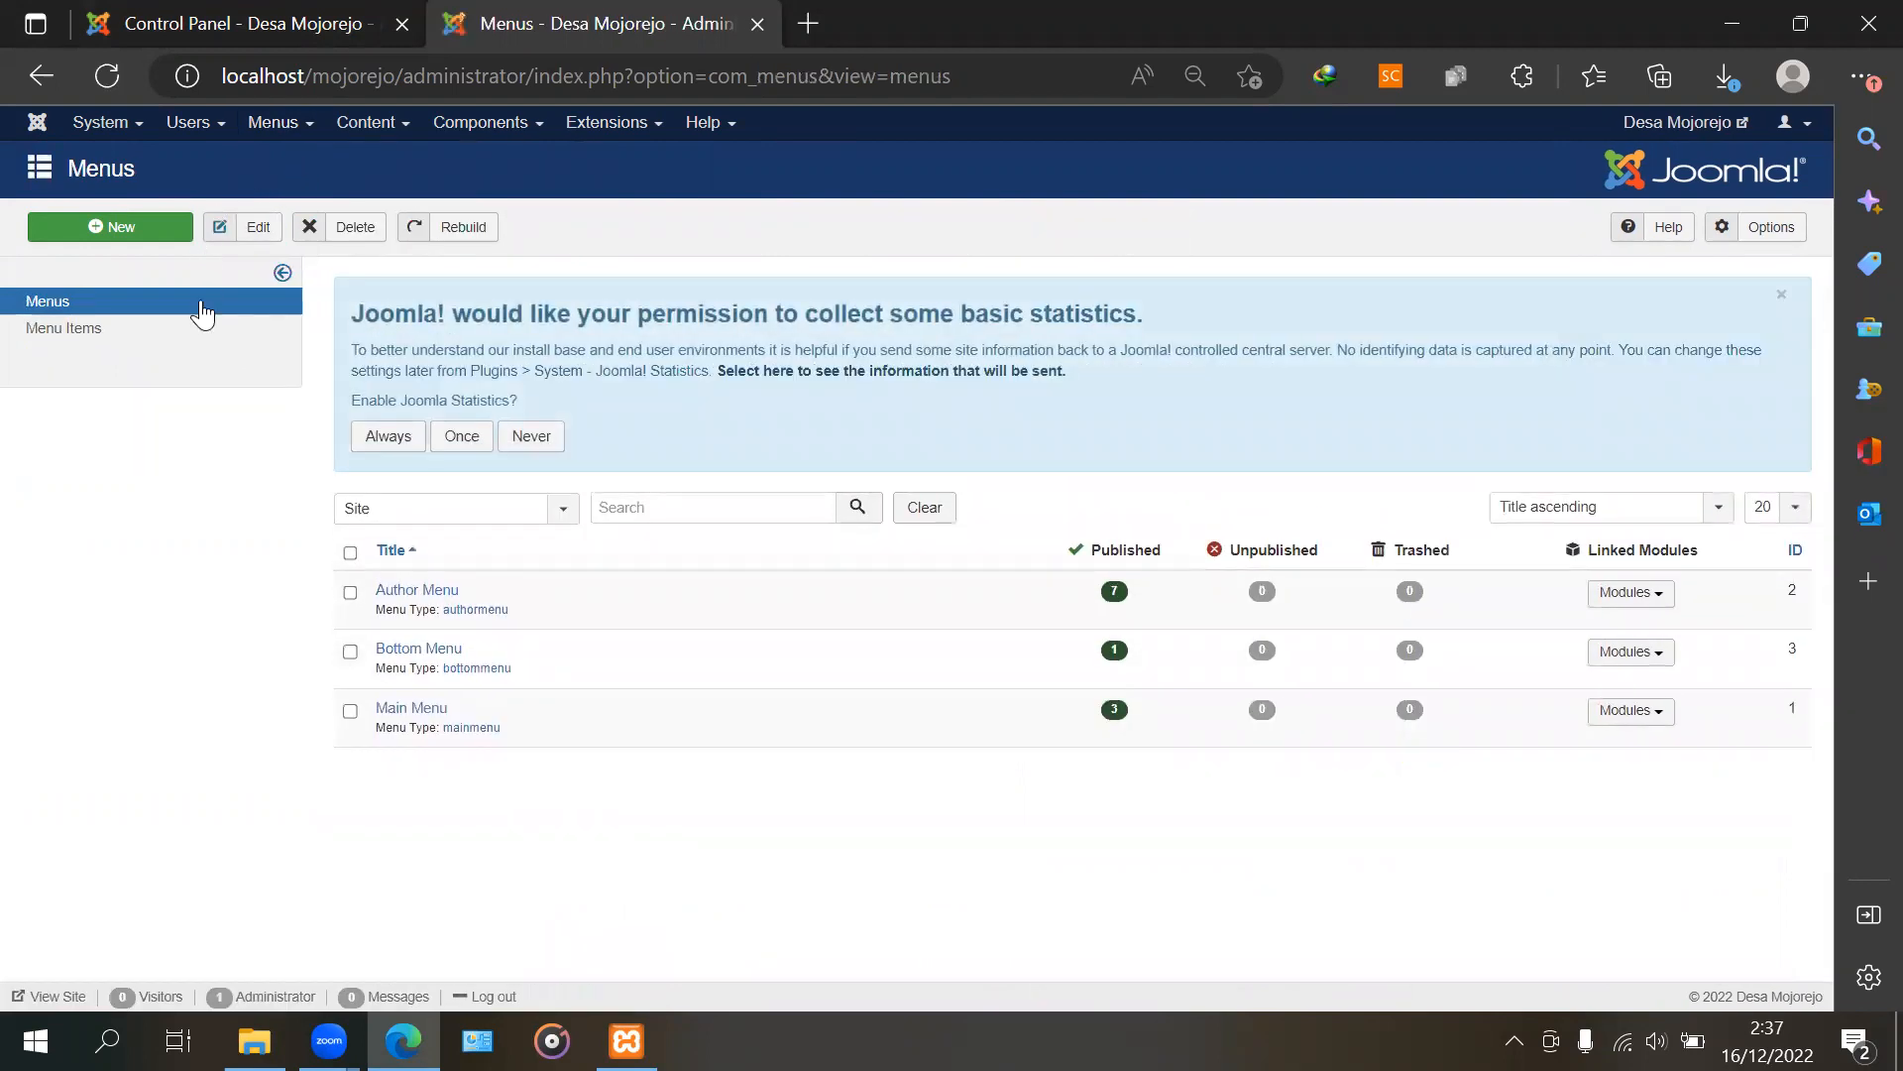
{"action": "left_click", "coordinate": [104, 230]}
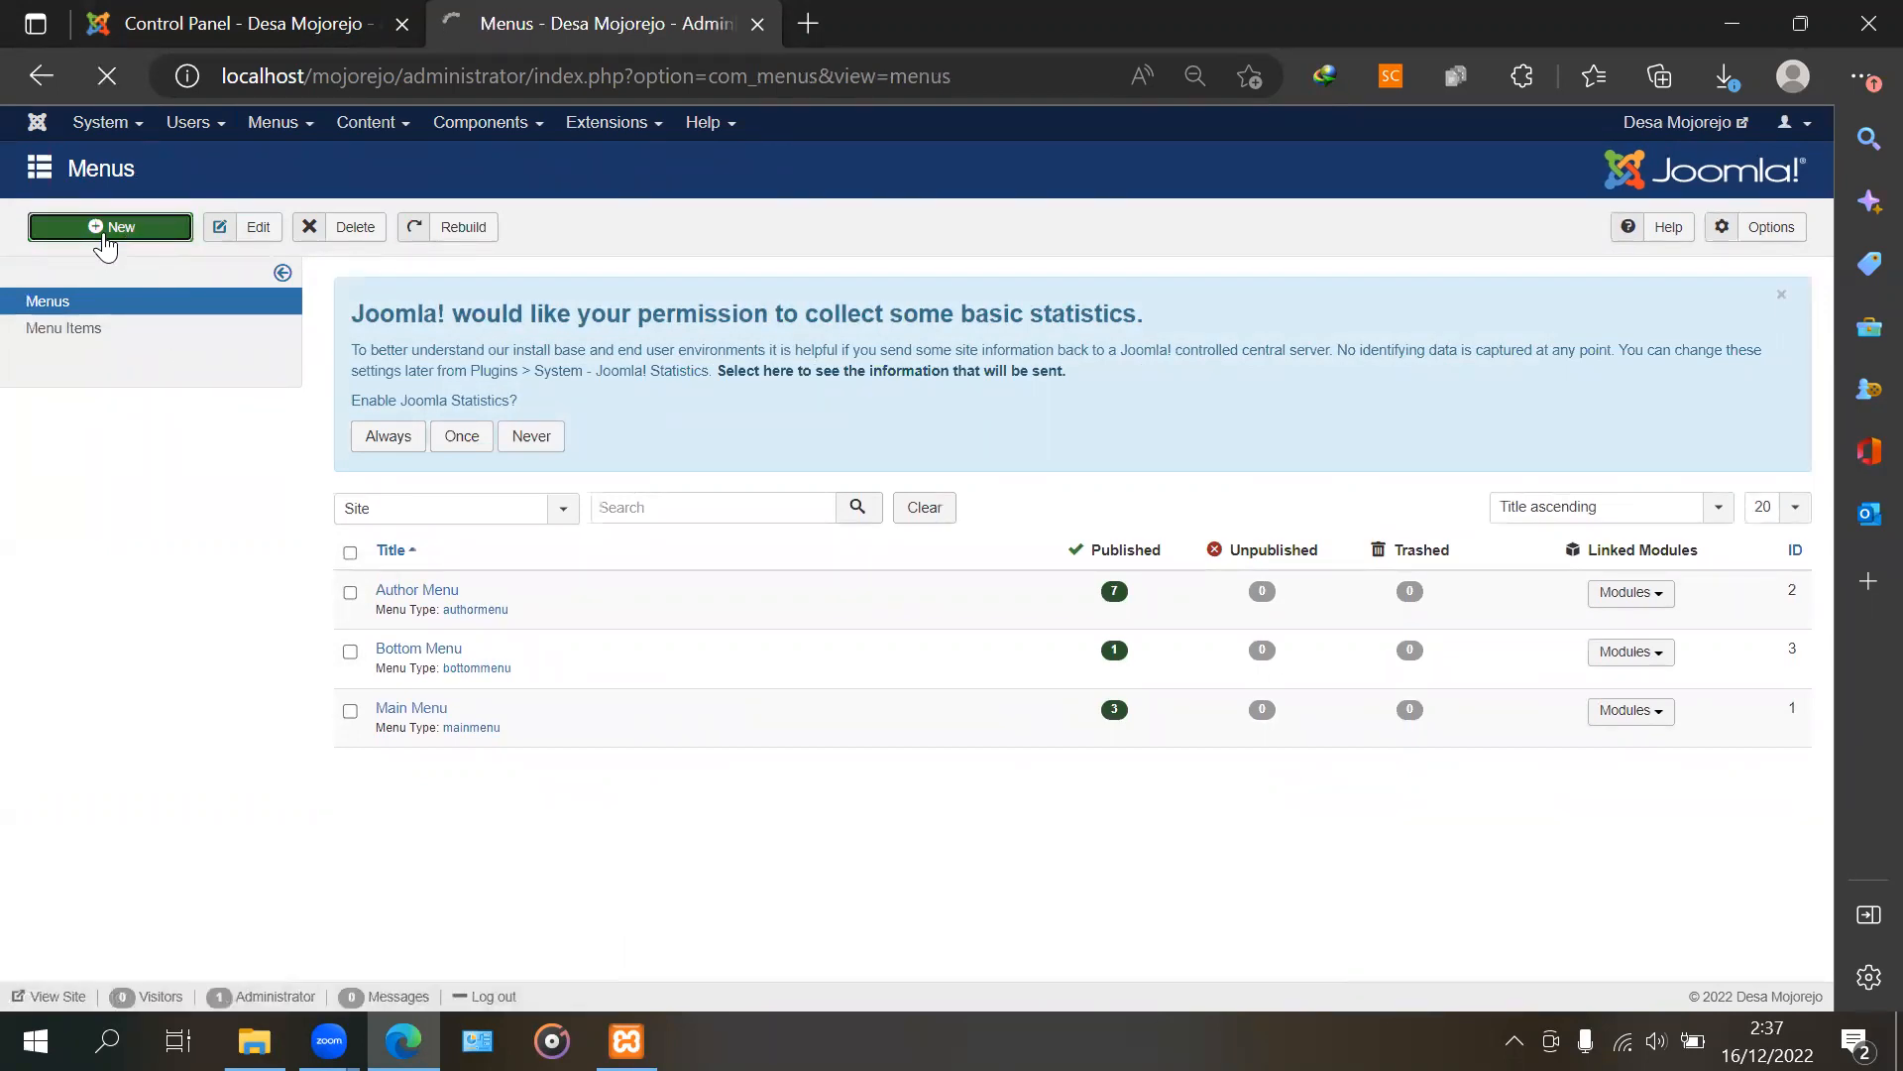
{"action": "left_click", "coordinate": [192, 519]}
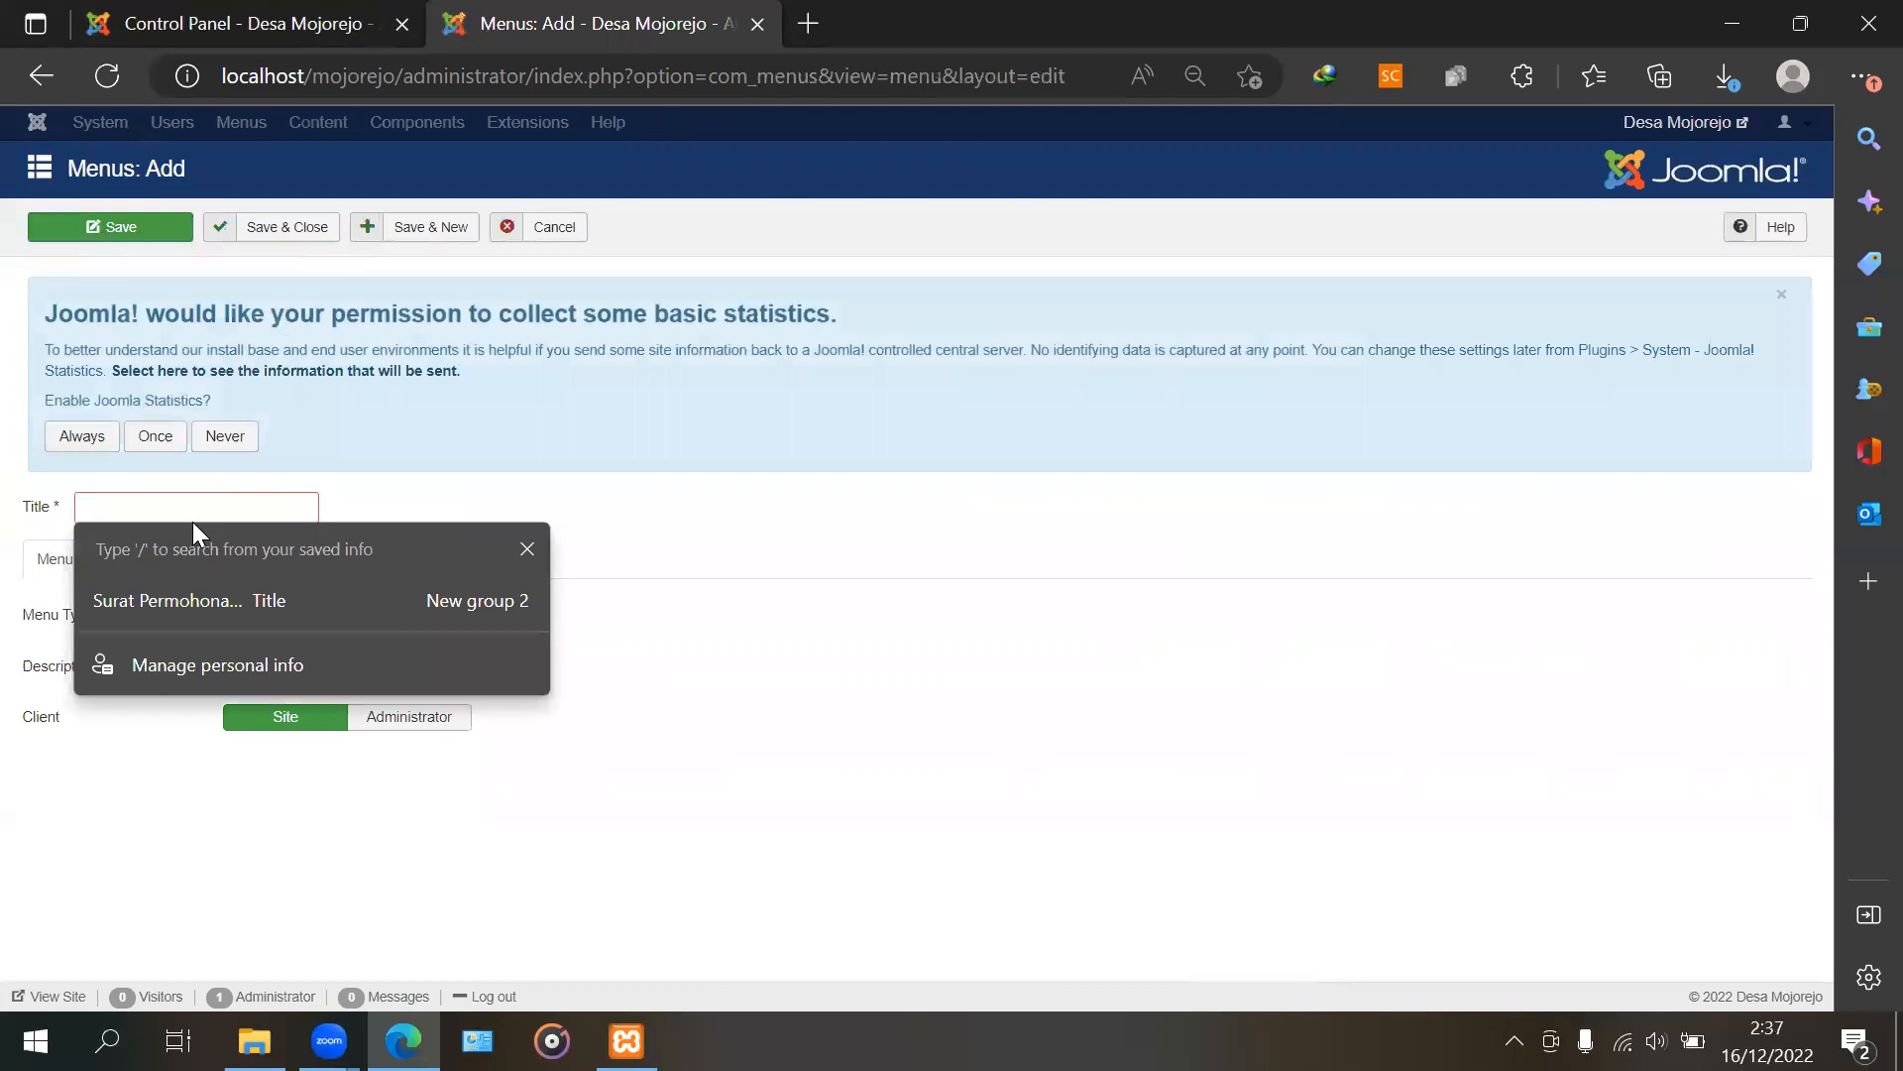
{"action": "type", "text": "Indone"}
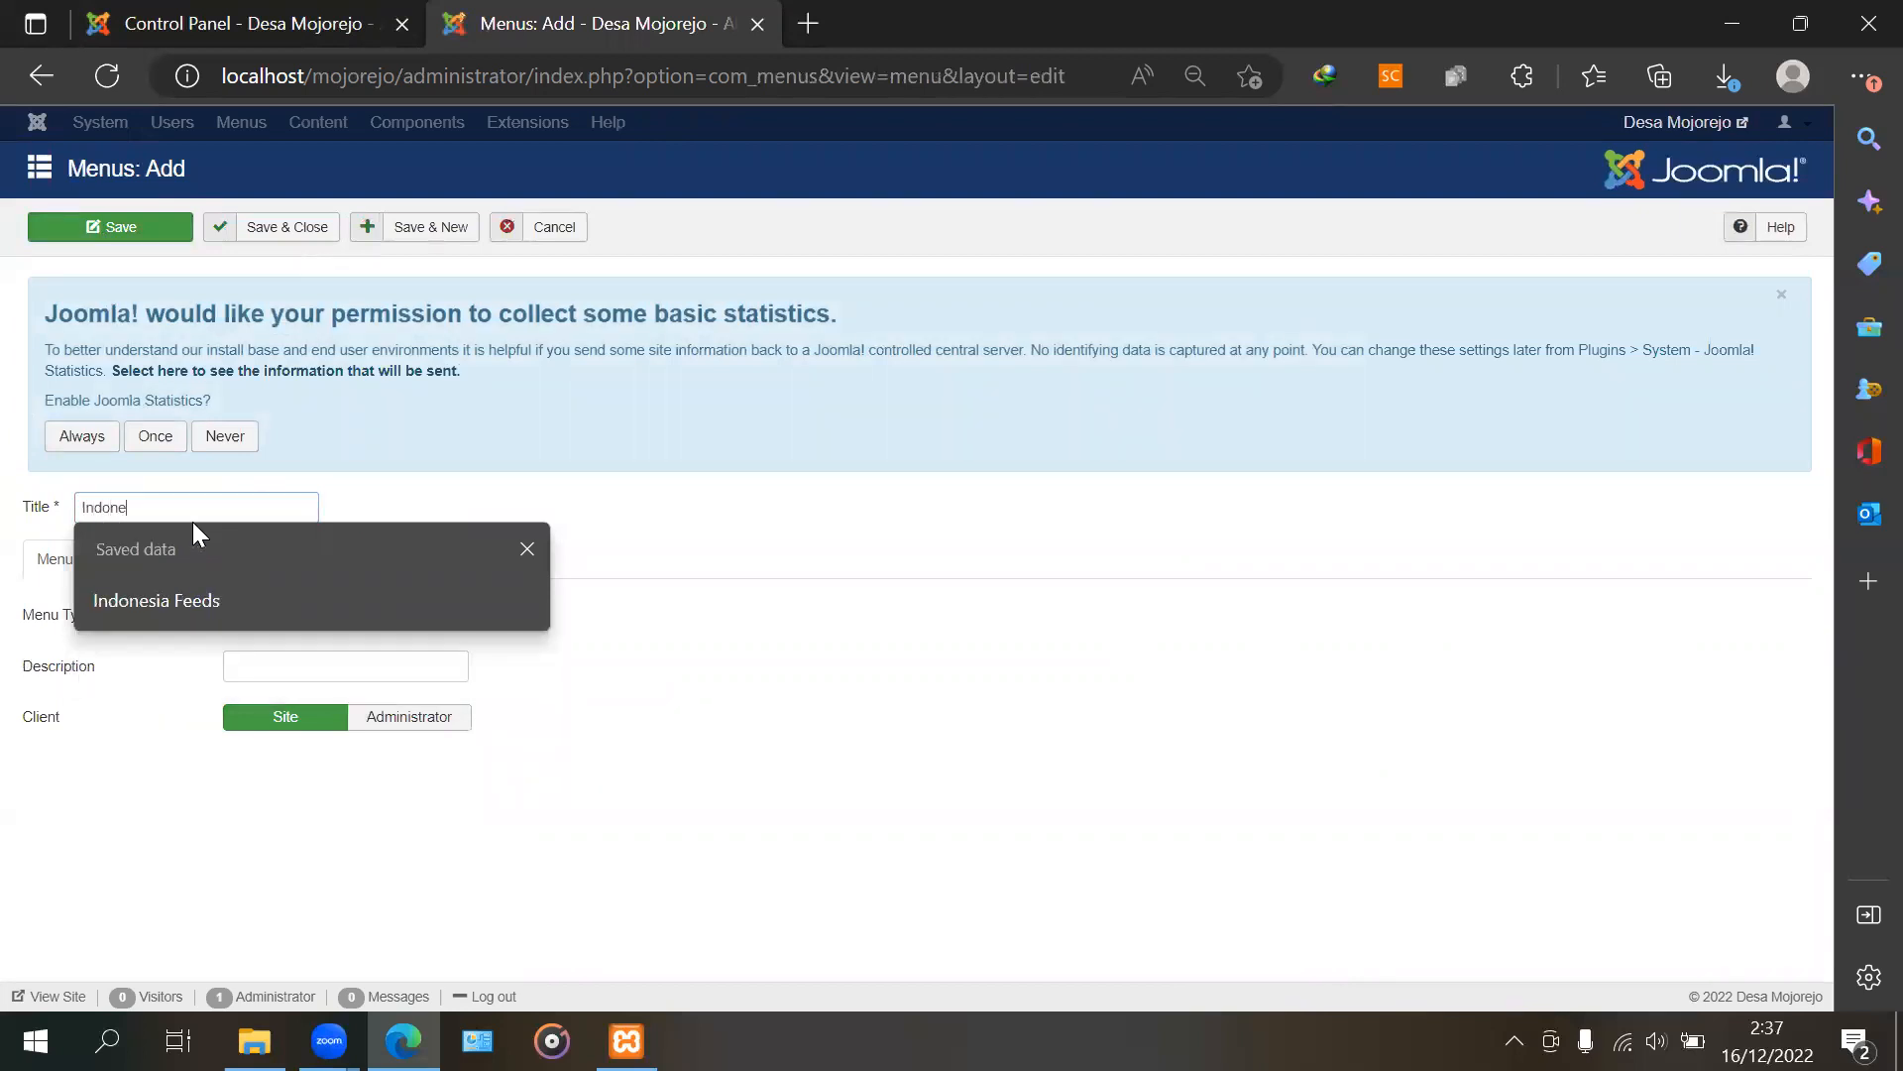
{"action": "type", "text": "sia Menu"}
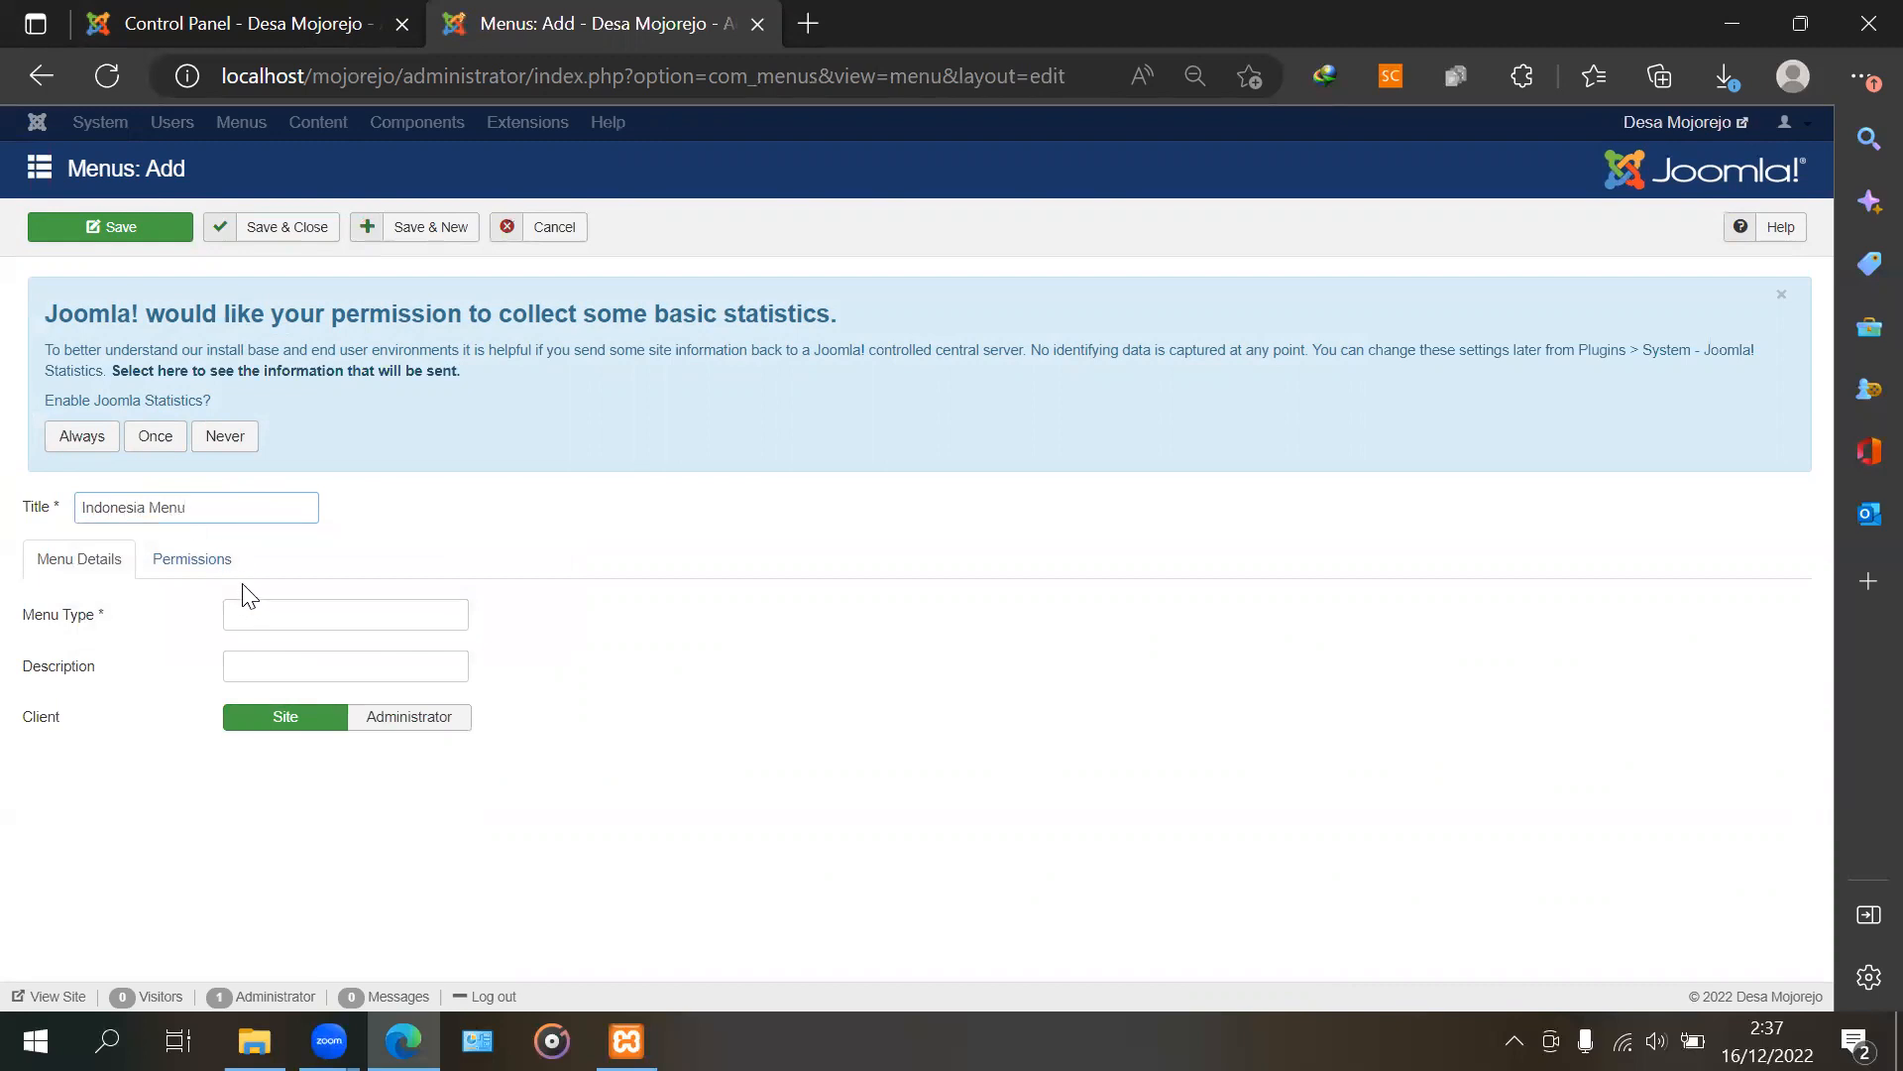
{"action": "left_click", "coordinate": [287, 616]}
{"action": "type", "text": "menuid"}
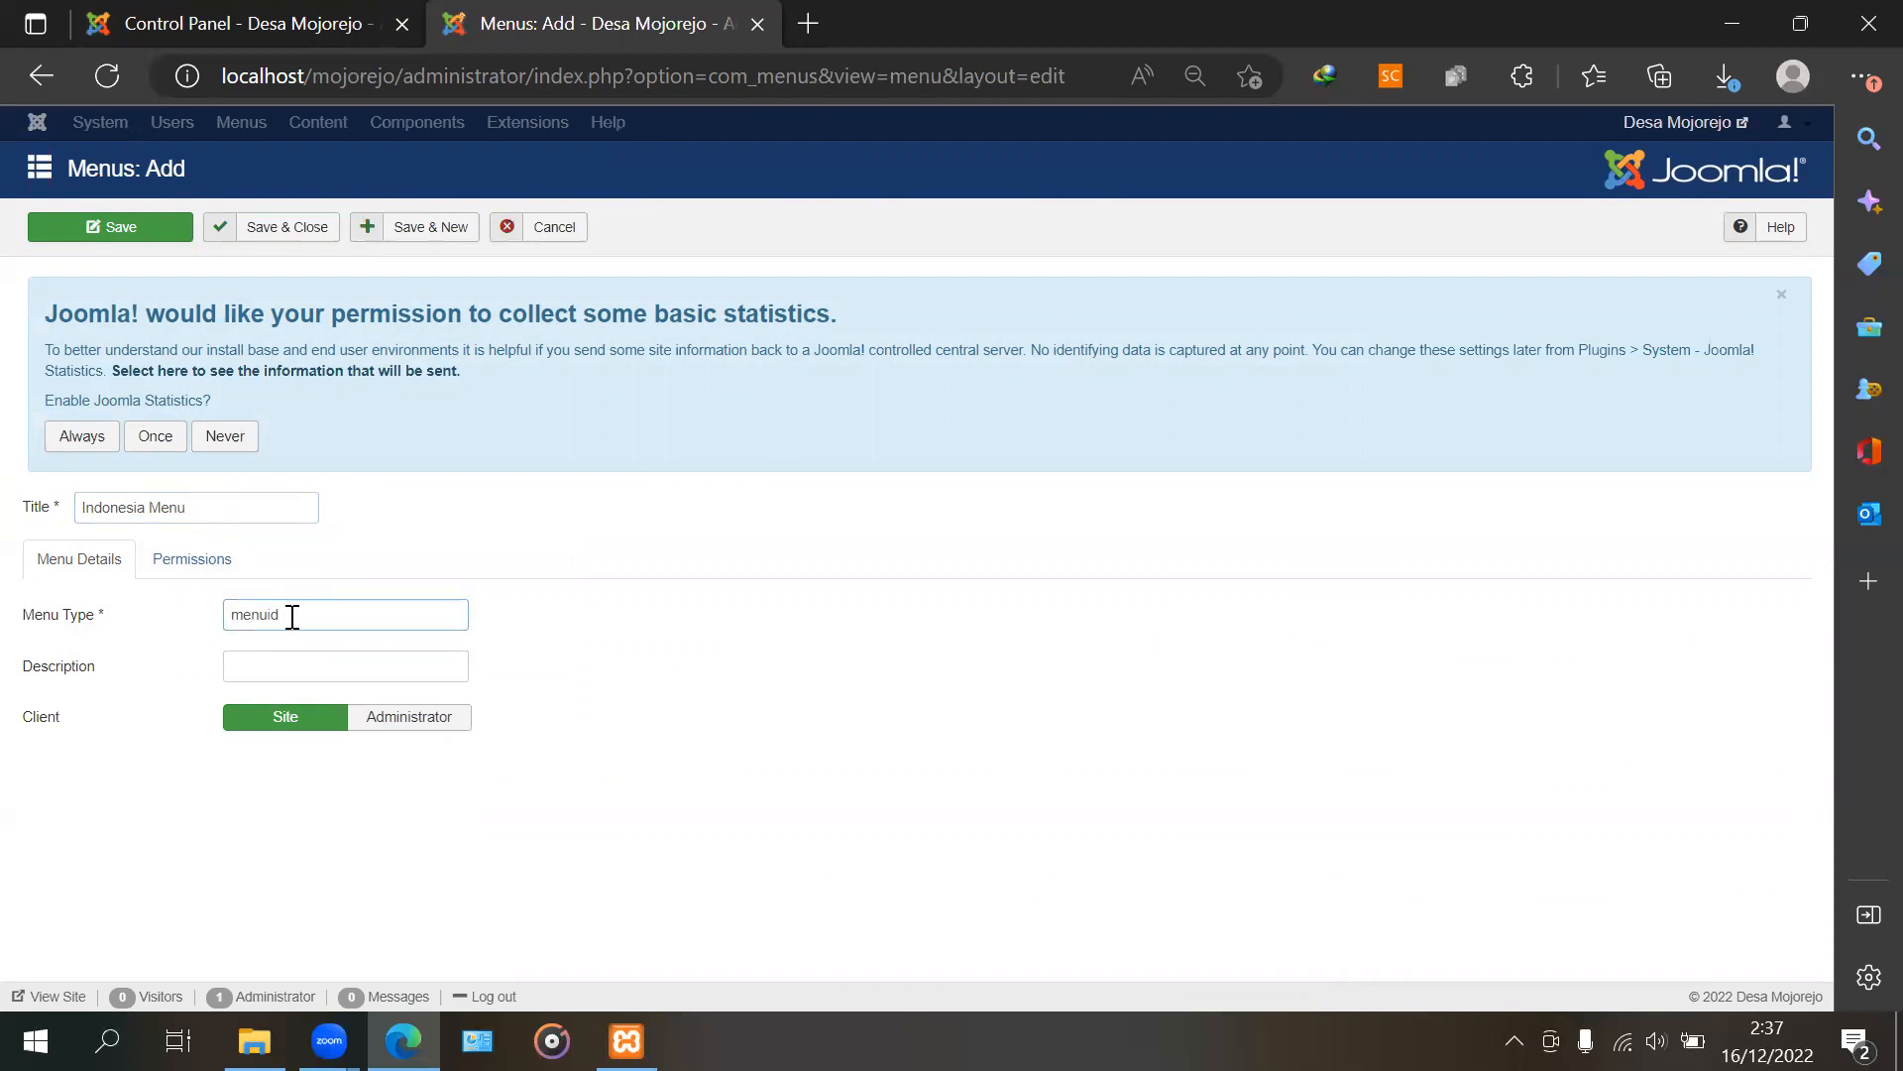
{"action": "left_click", "coordinate": [248, 234]}
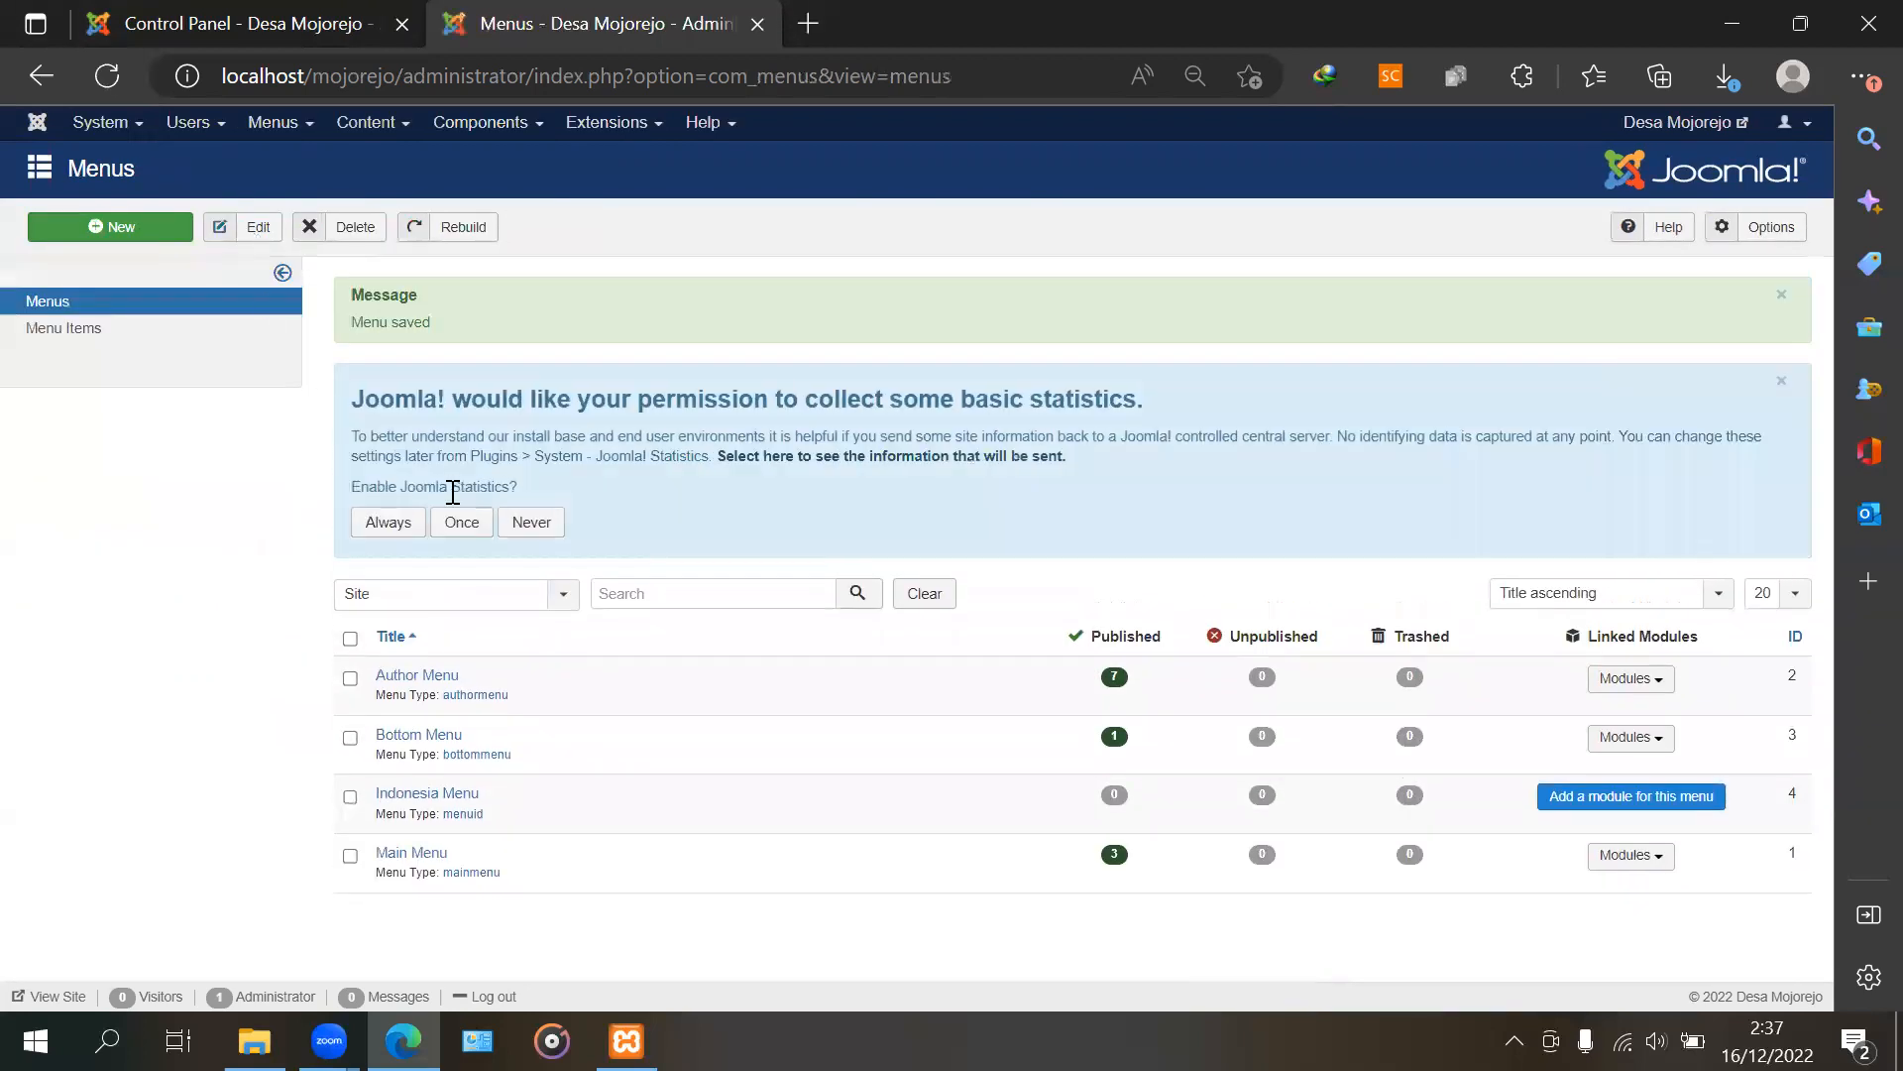
Create another site menu titled "English Menu" with the menu type menuen, then save and close it
{"action": "left_click", "coordinate": [118, 220]}
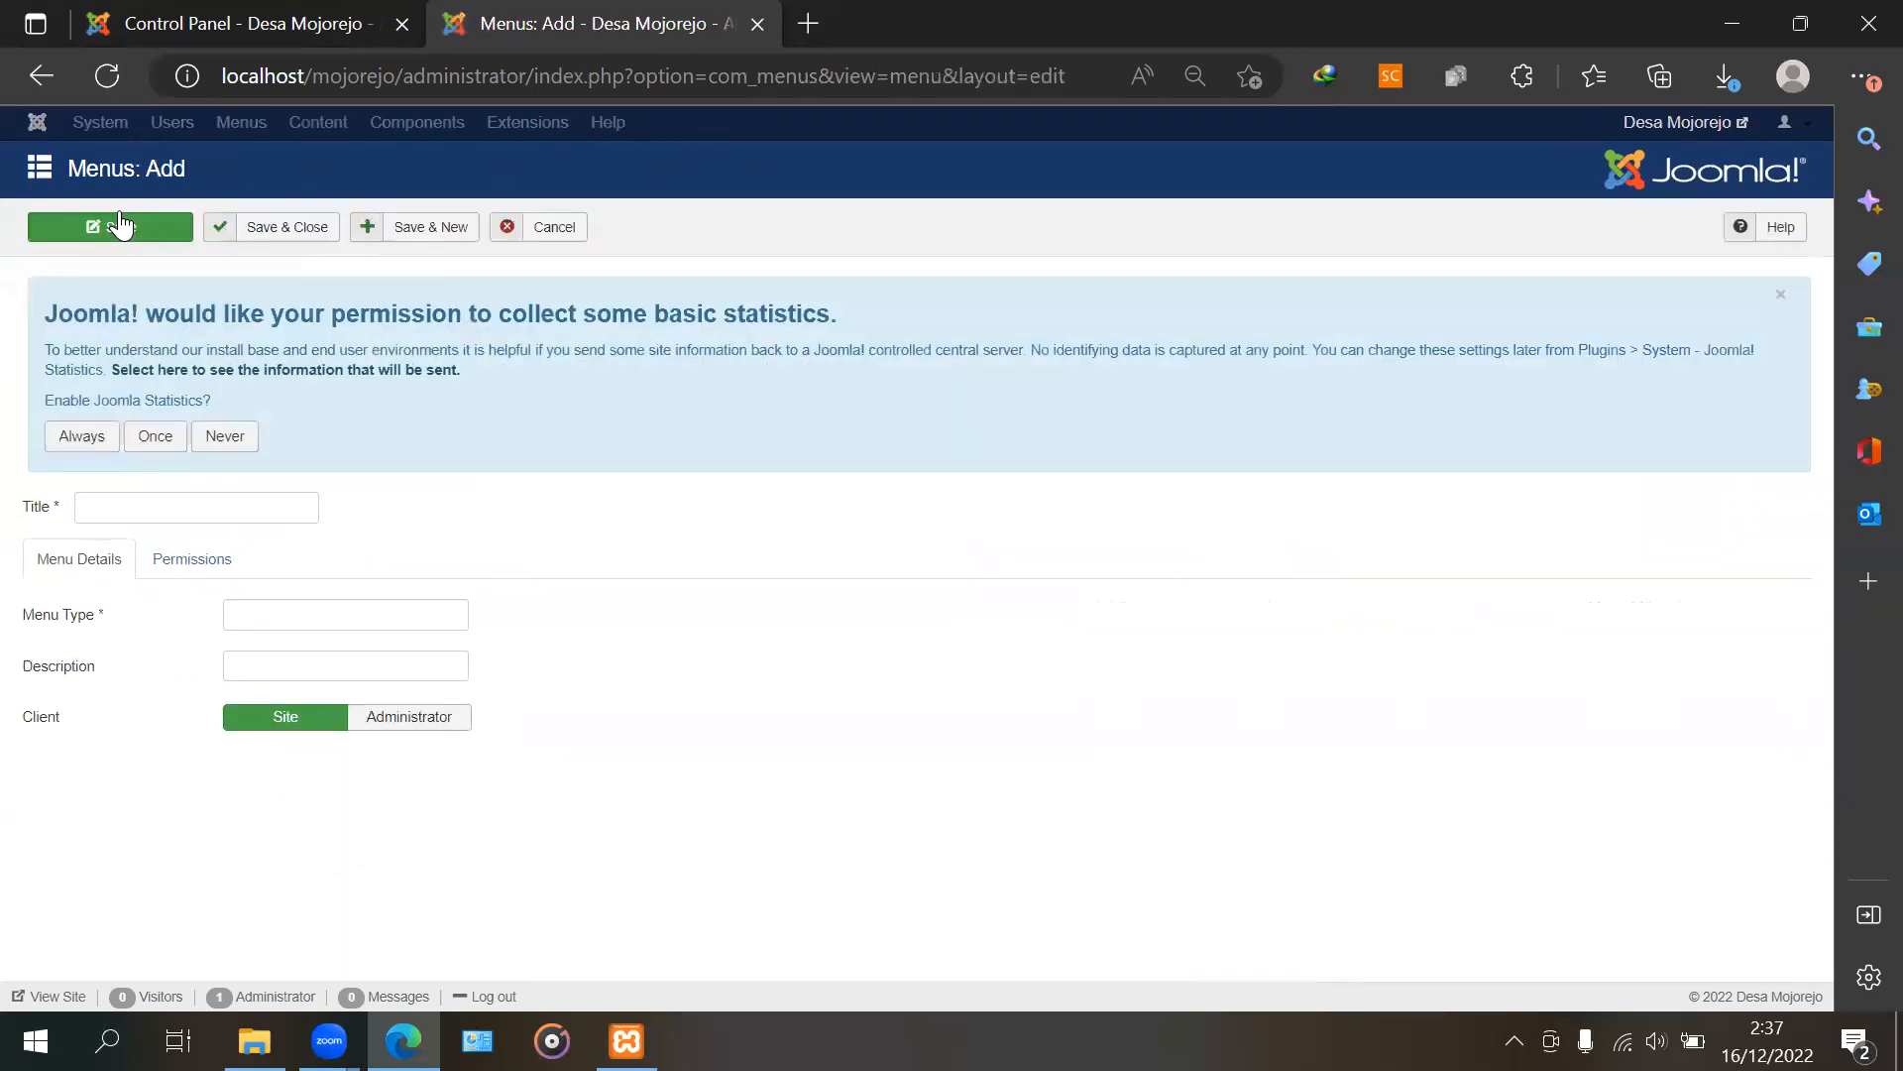
{"action": "left_click", "coordinate": [217, 513]}
{"action": "type", "text": "M"}
{"action": "type", "text": "Engl"}
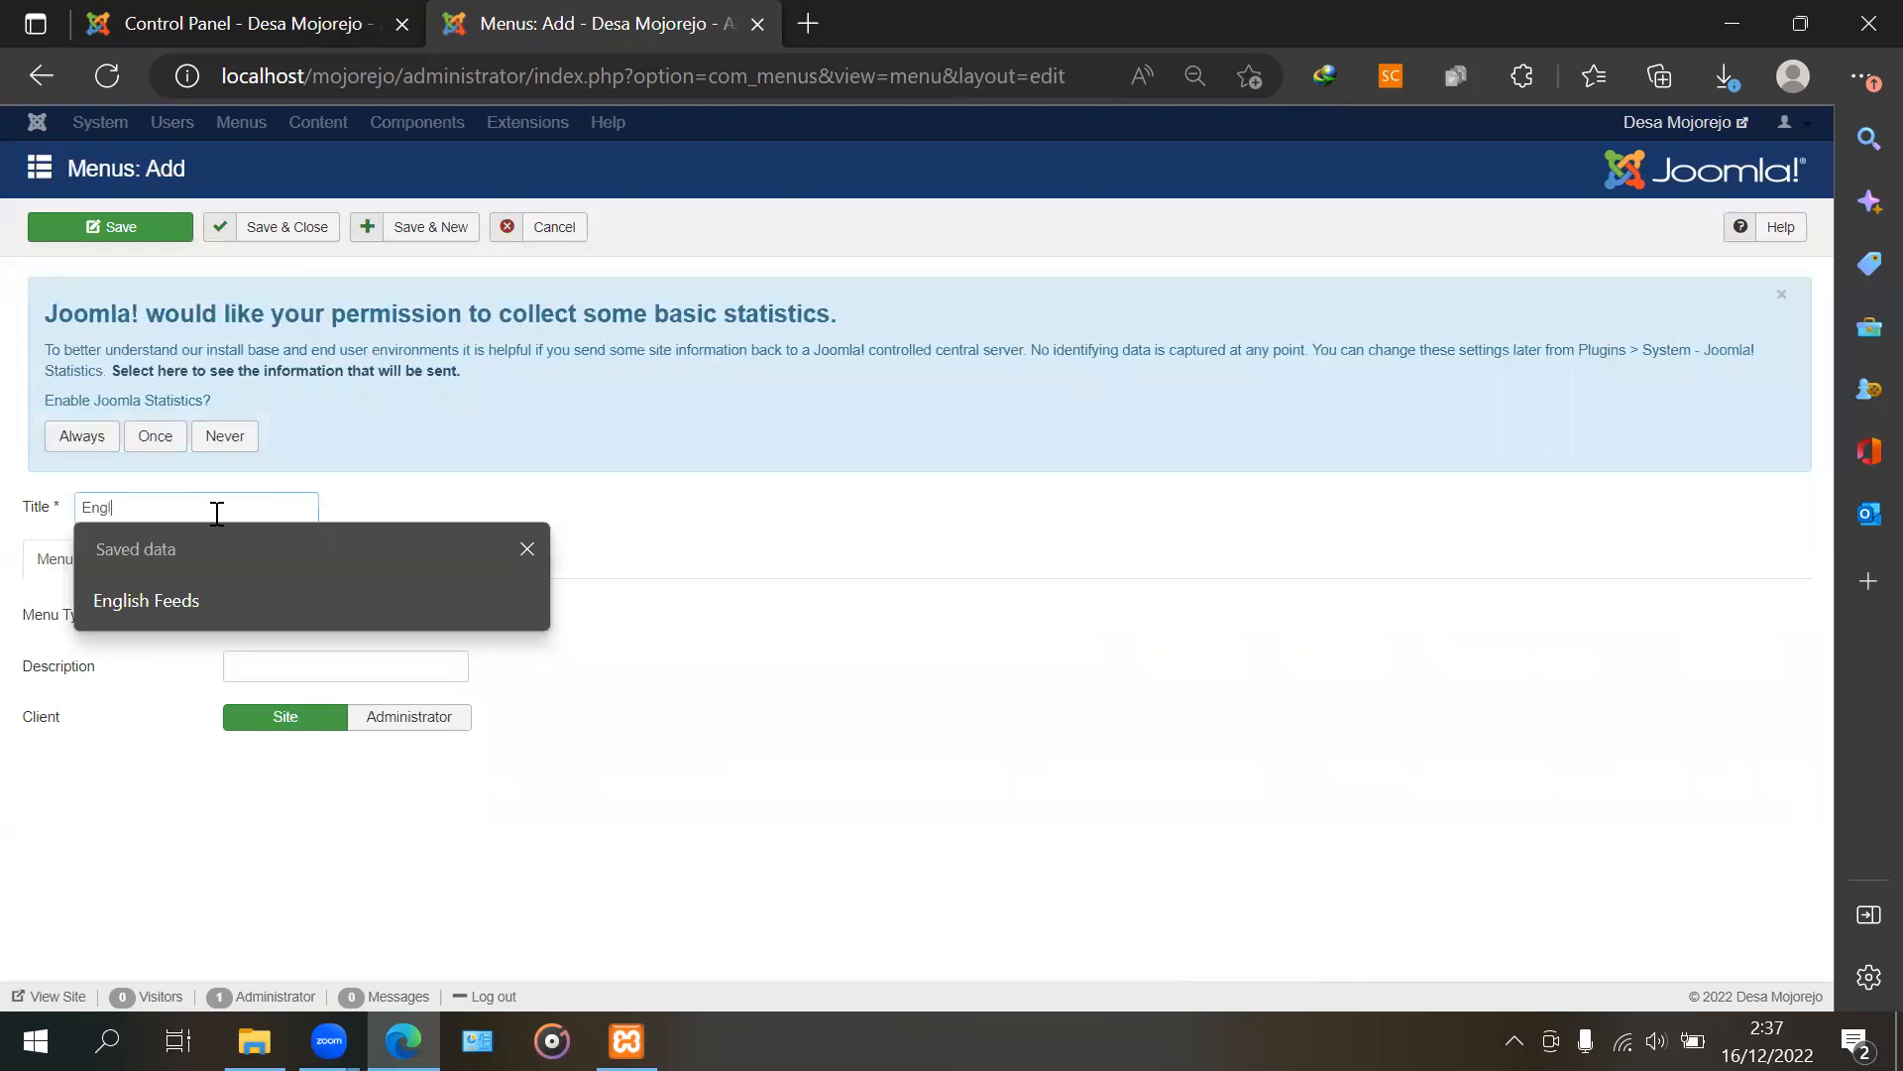
{"action": "type", "text": "ish Menu"}
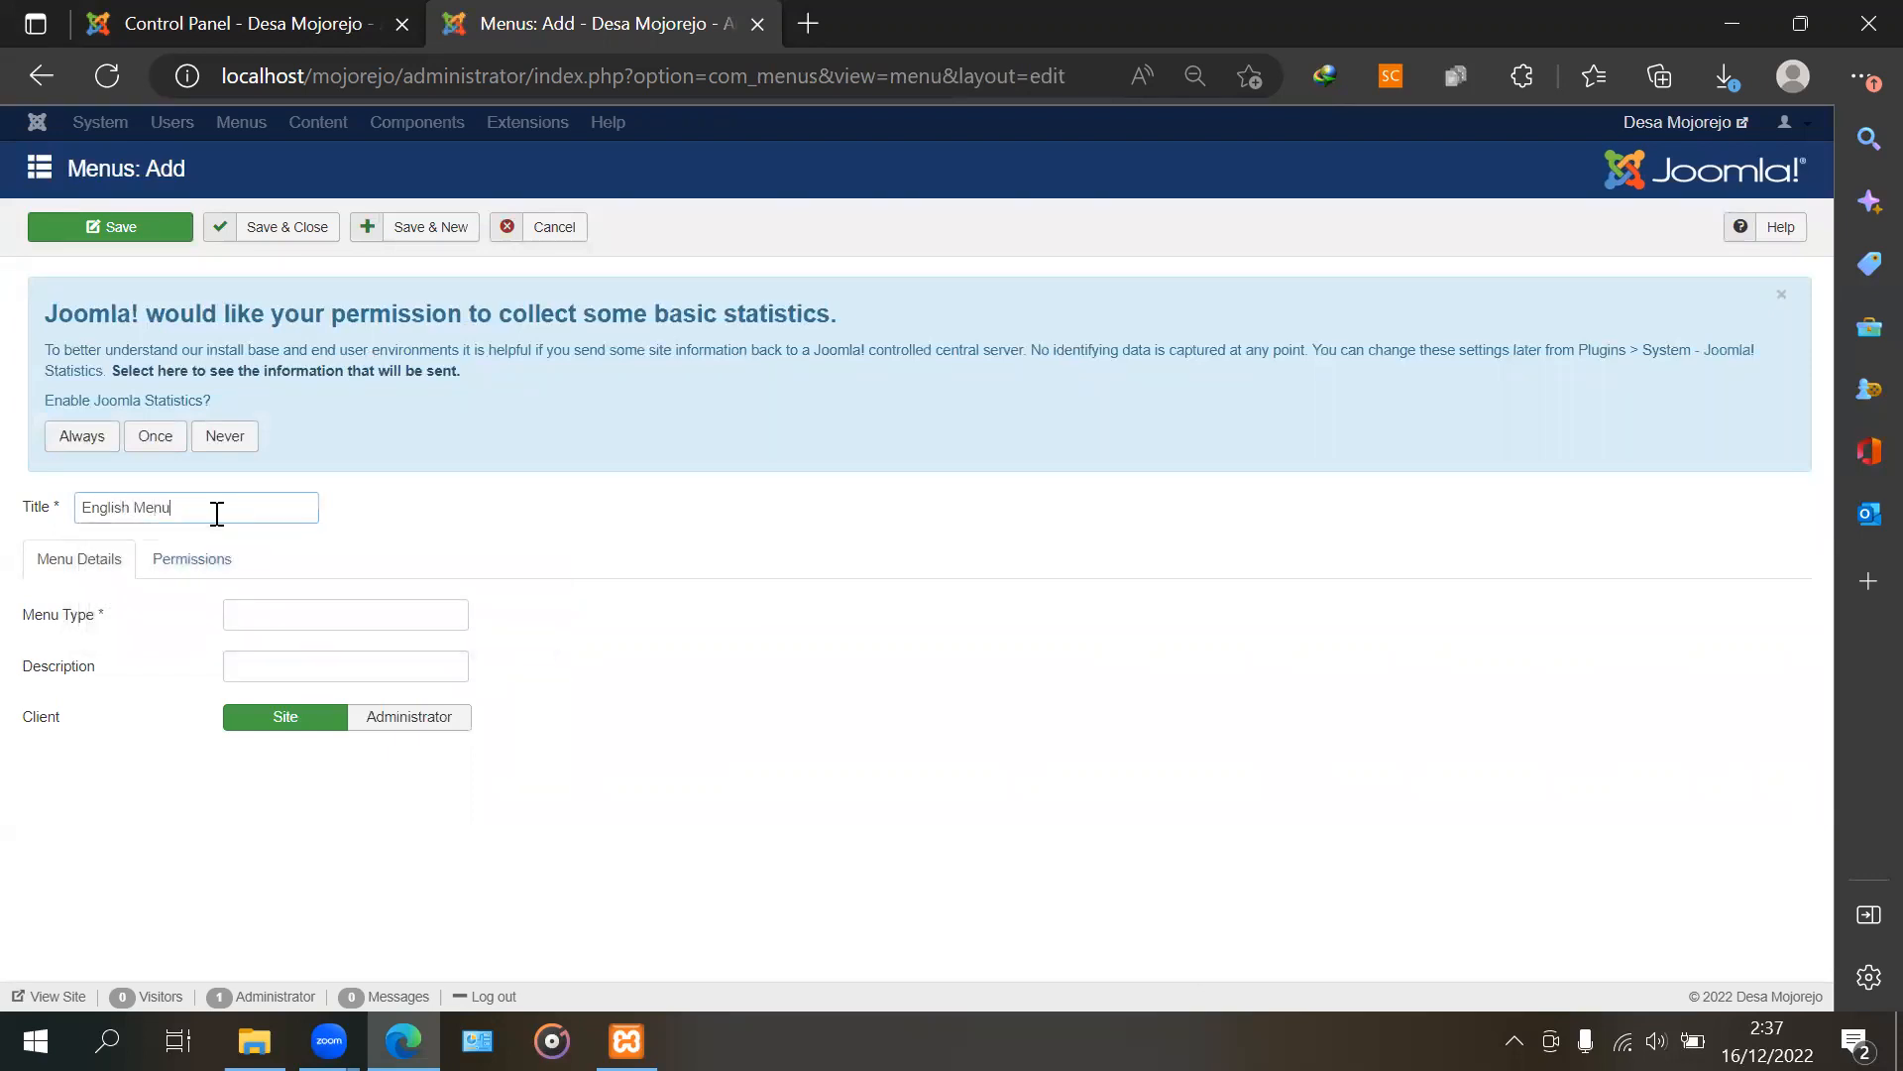
{"action": "left_click", "coordinate": [284, 623]}
{"action": "type", "text": "menuen"}
{"action": "left_click", "coordinate": [244, 228]}
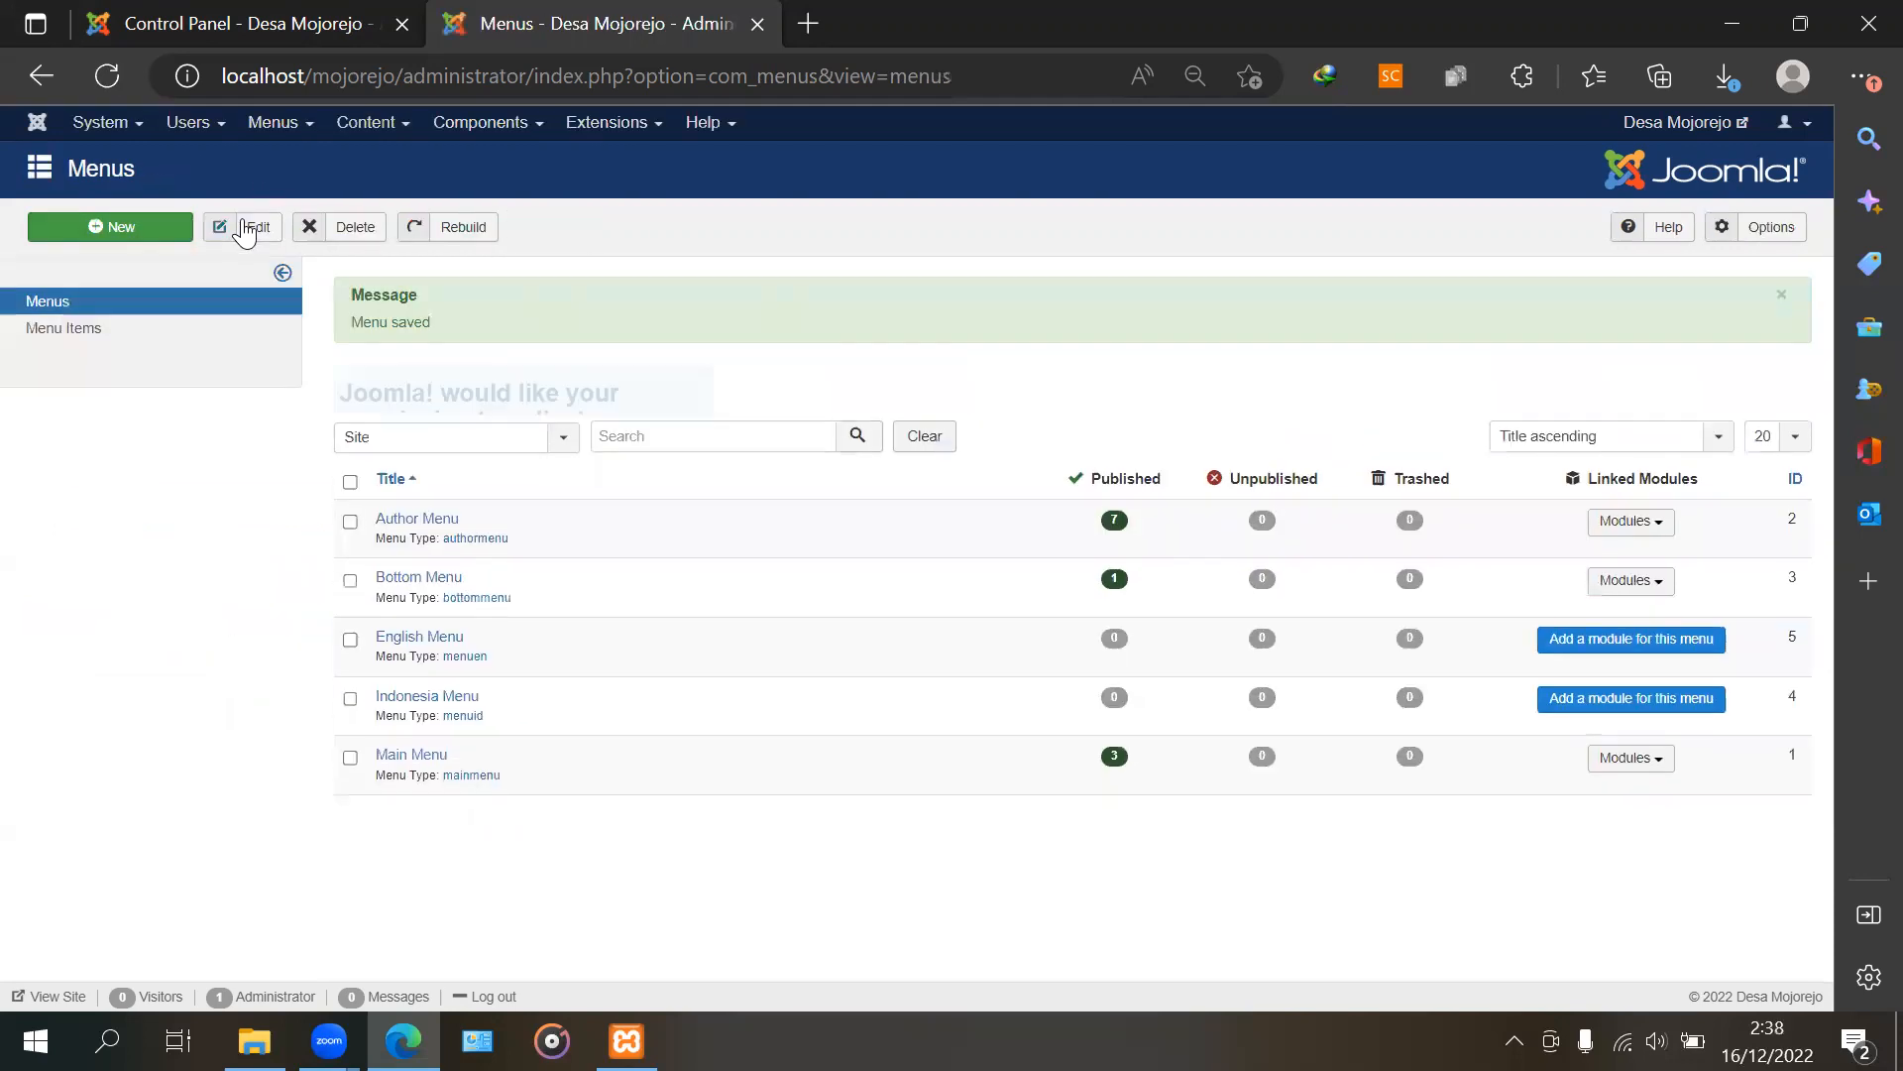
Start adding a module for Indonesia Menu and title it "Indonesia Module"
{"action": "scroll", "coordinate": [590, 726], "scroll_direction": "down", "scroll_amount": 1}
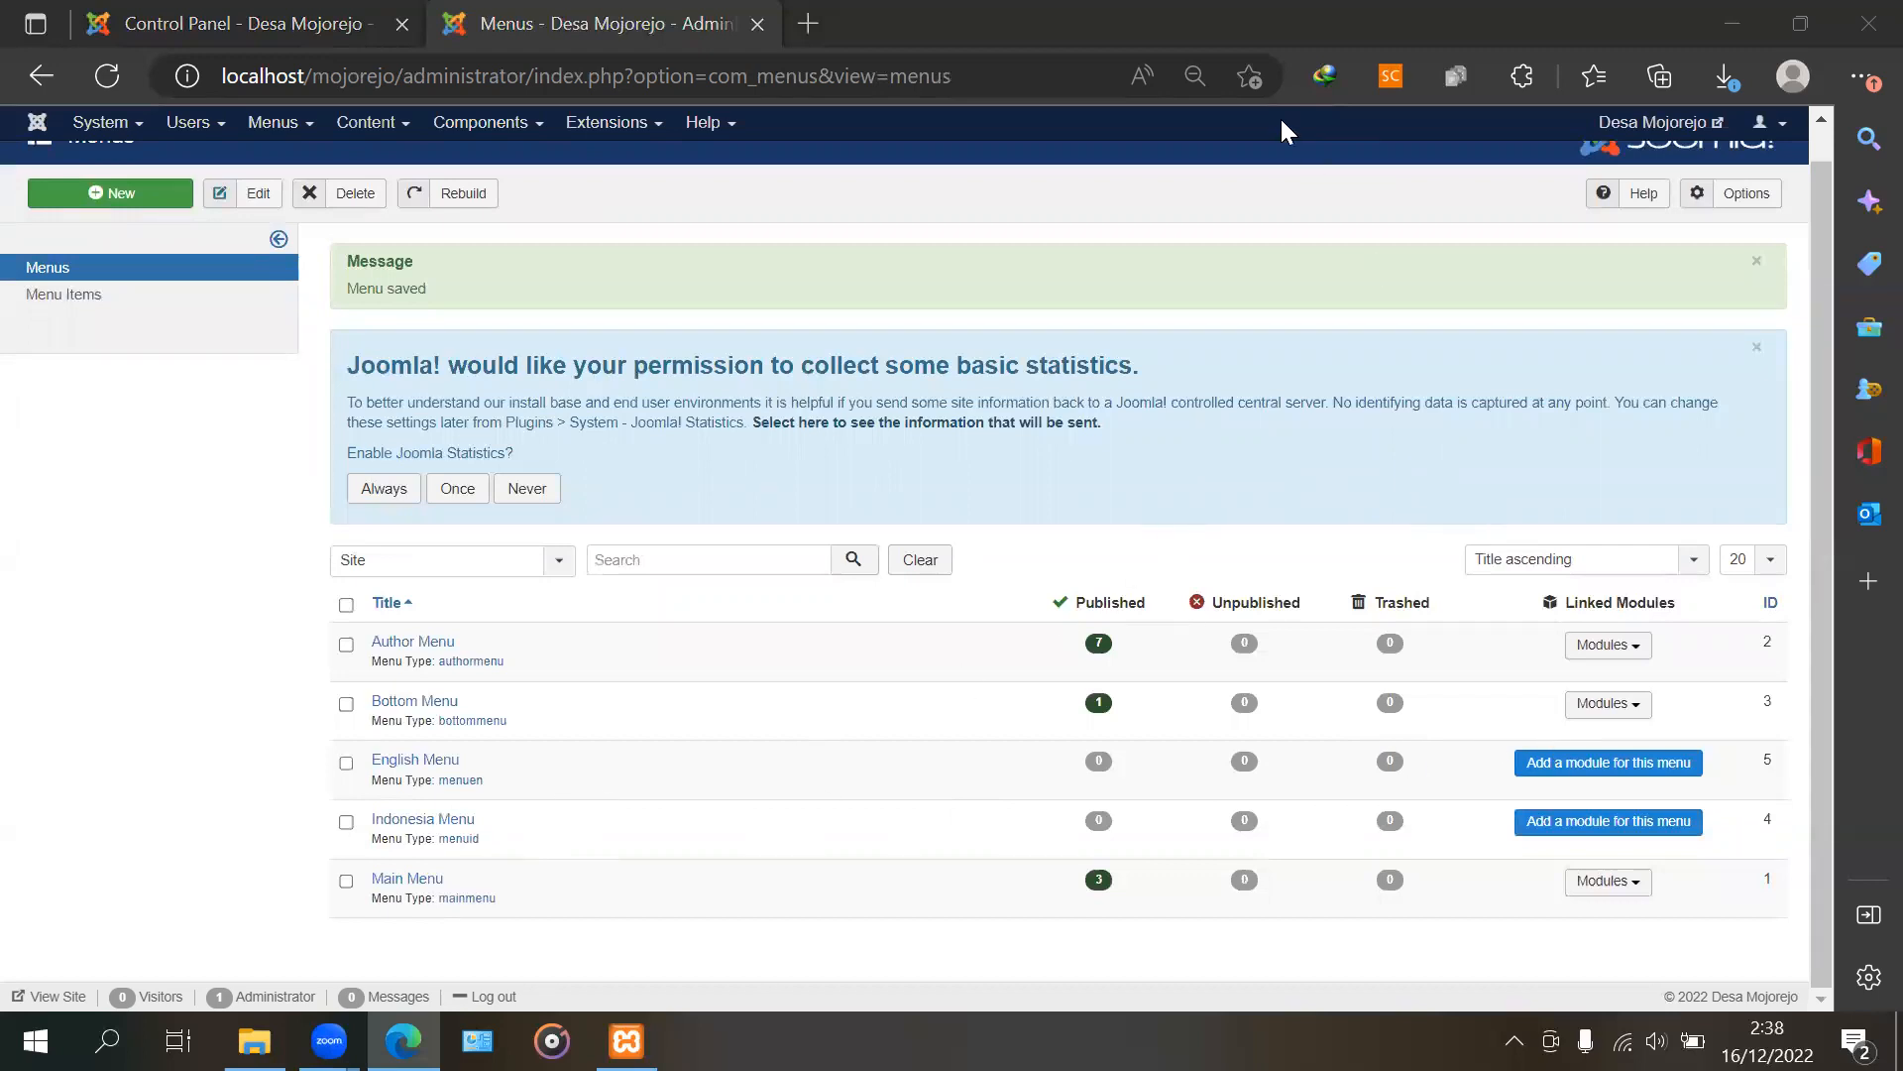
{"action": "left_click", "coordinate": [1607, 832]}
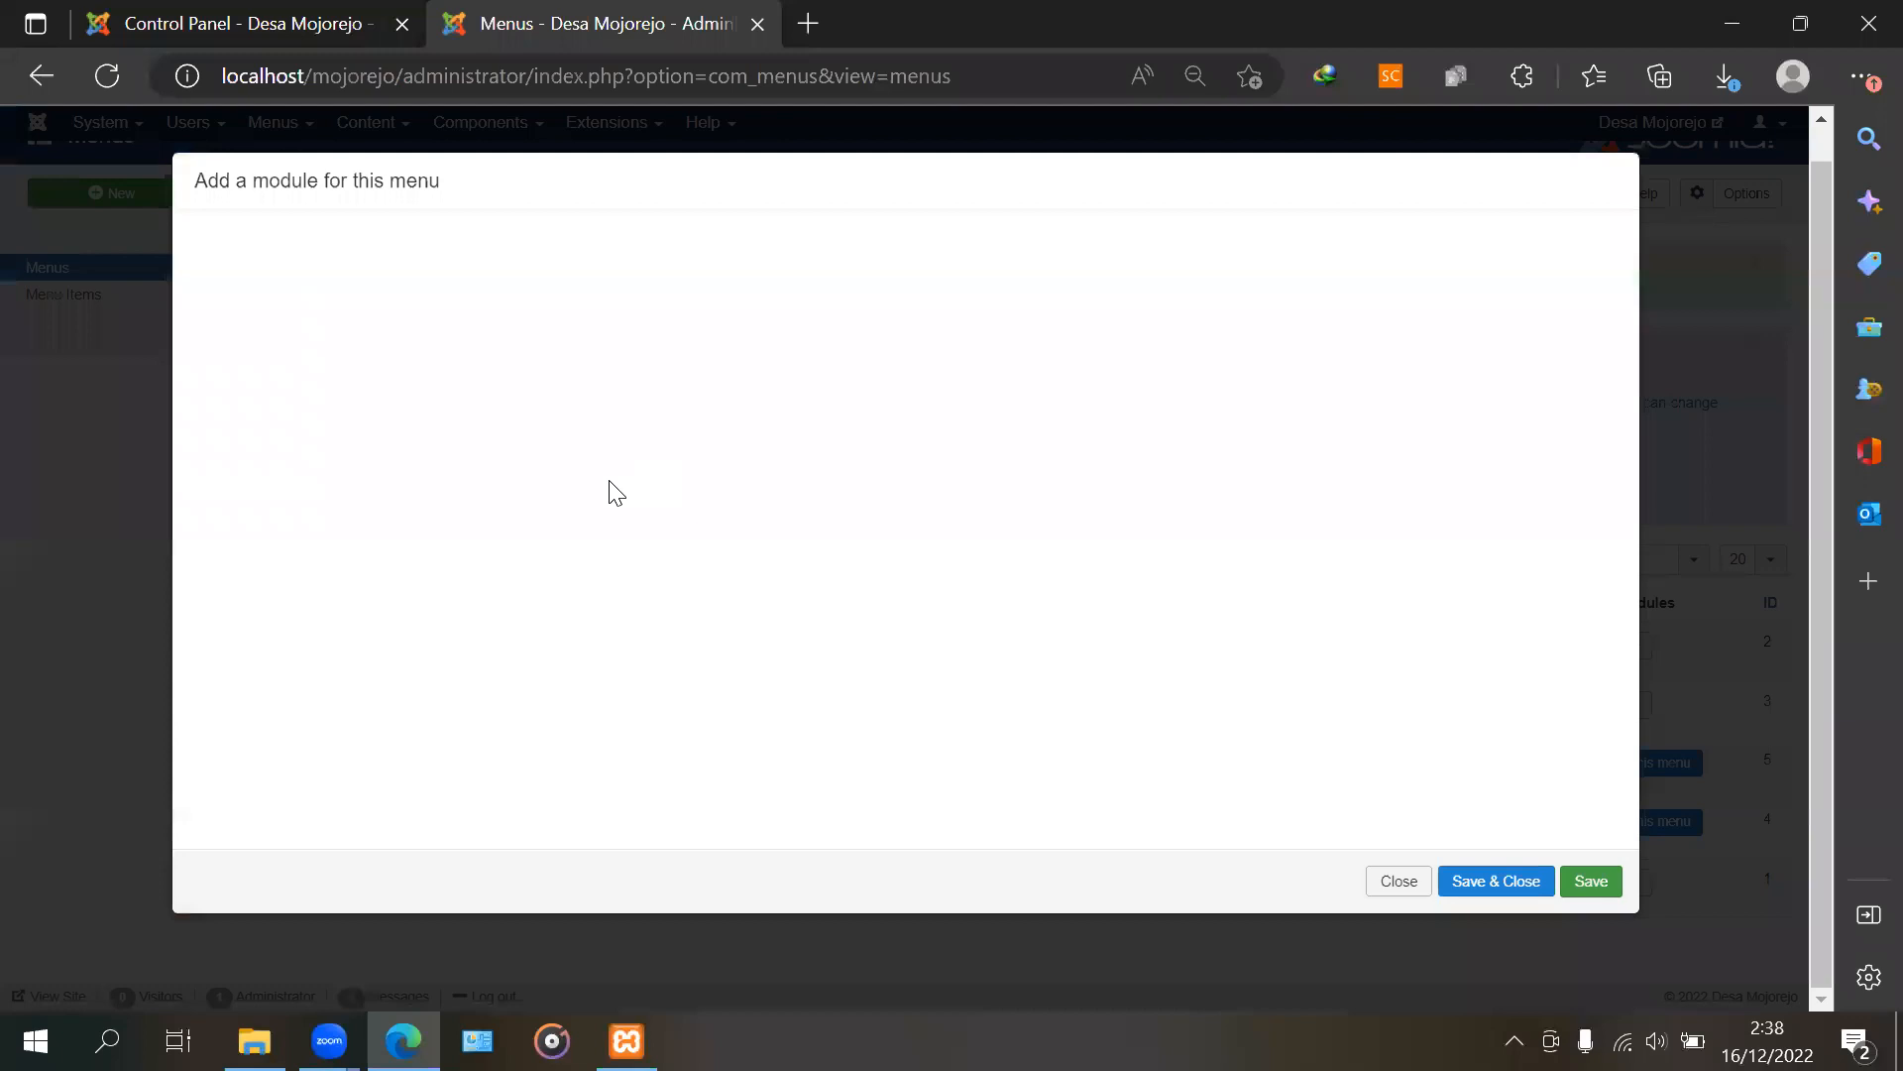
{"action": "left_click", "coordinate": [375, 256]}
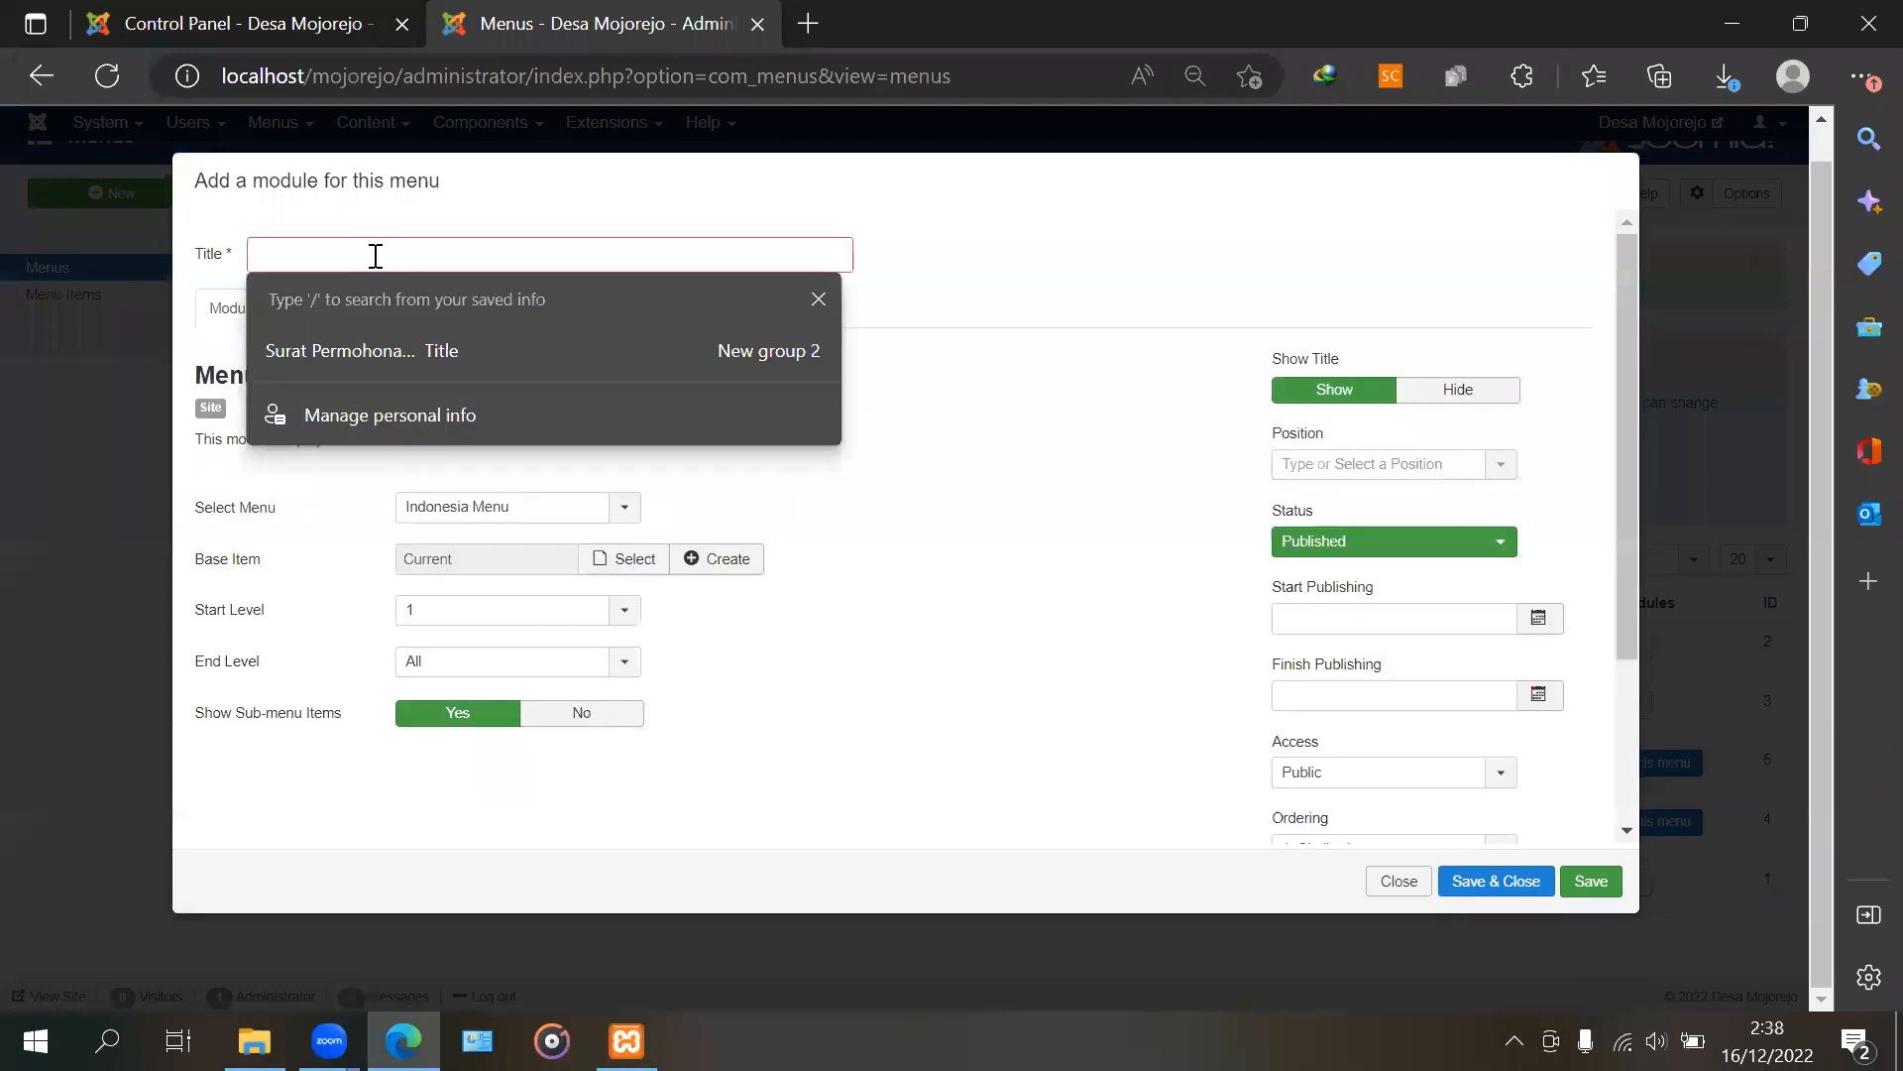
{"action": "type", "text": "Indoe"}
{"action": "key", "text": "BackSpace"}
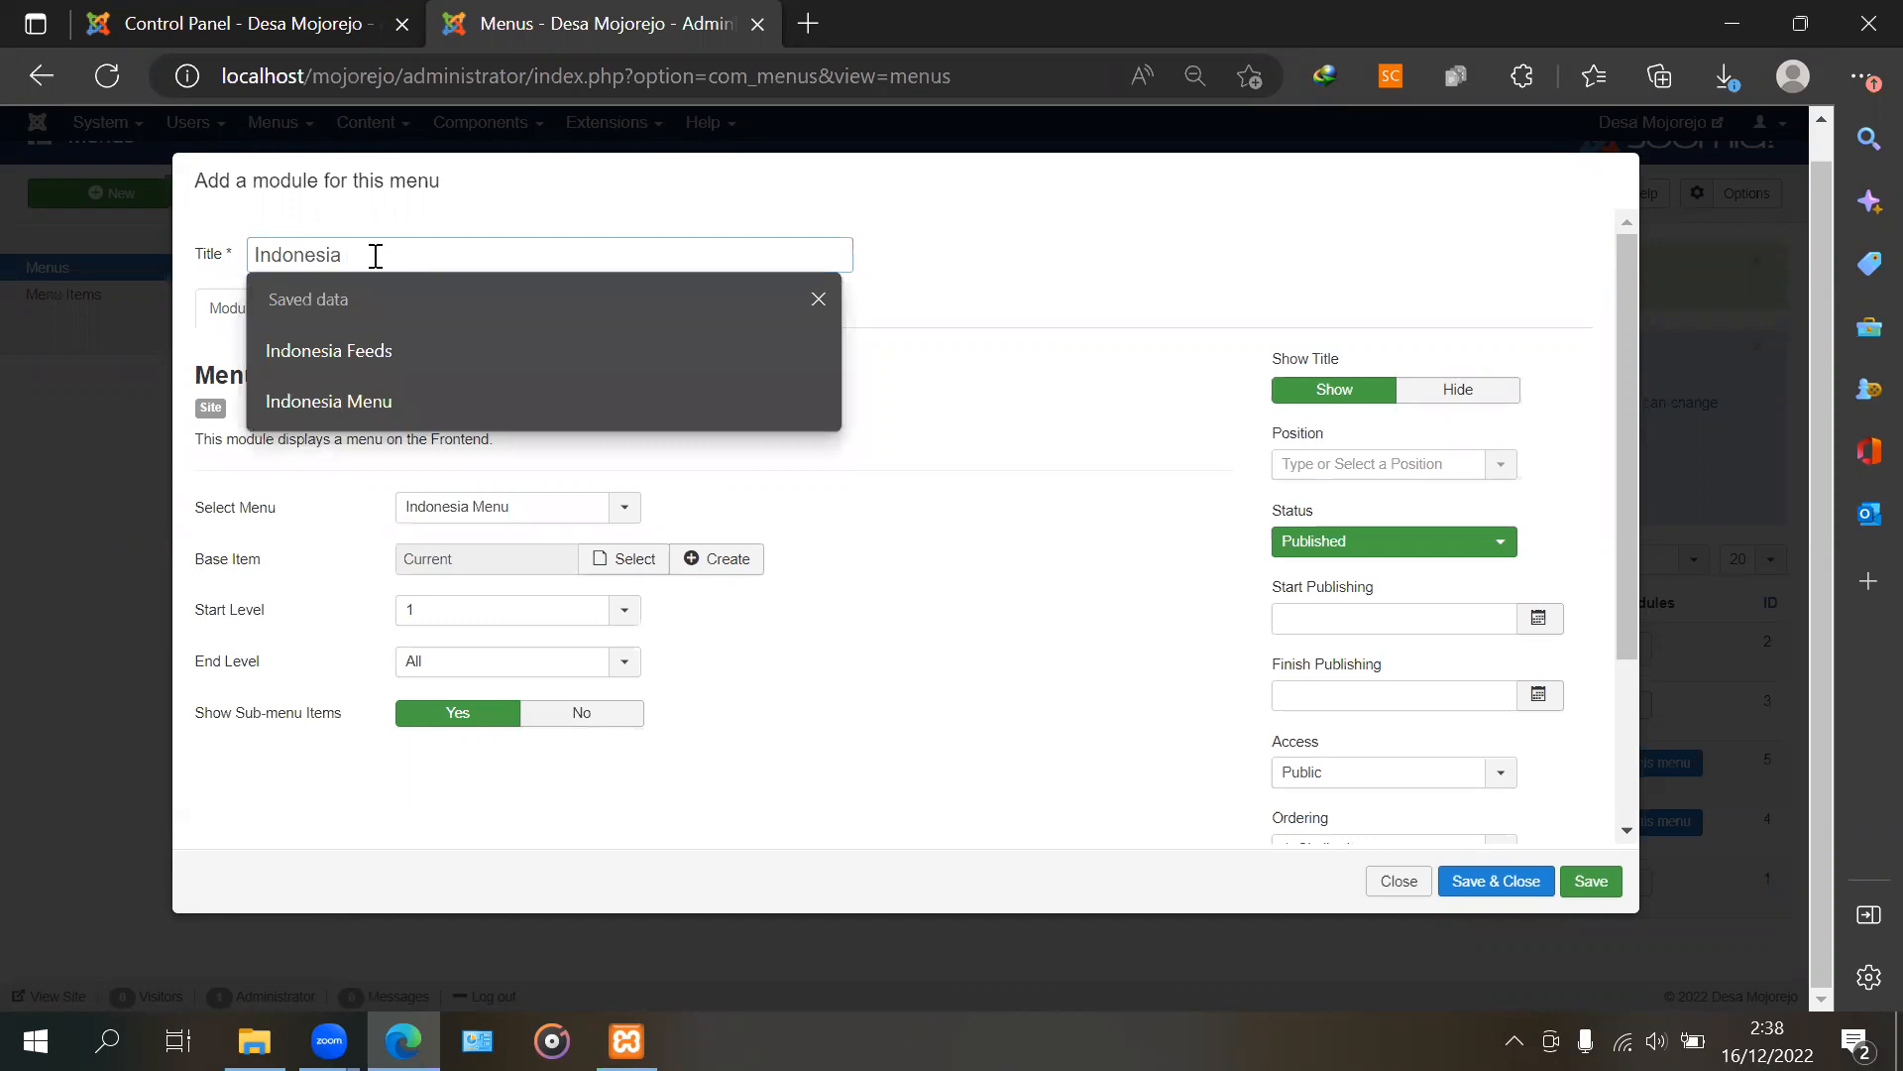
{"action": "type", "text": "nesia Module"}
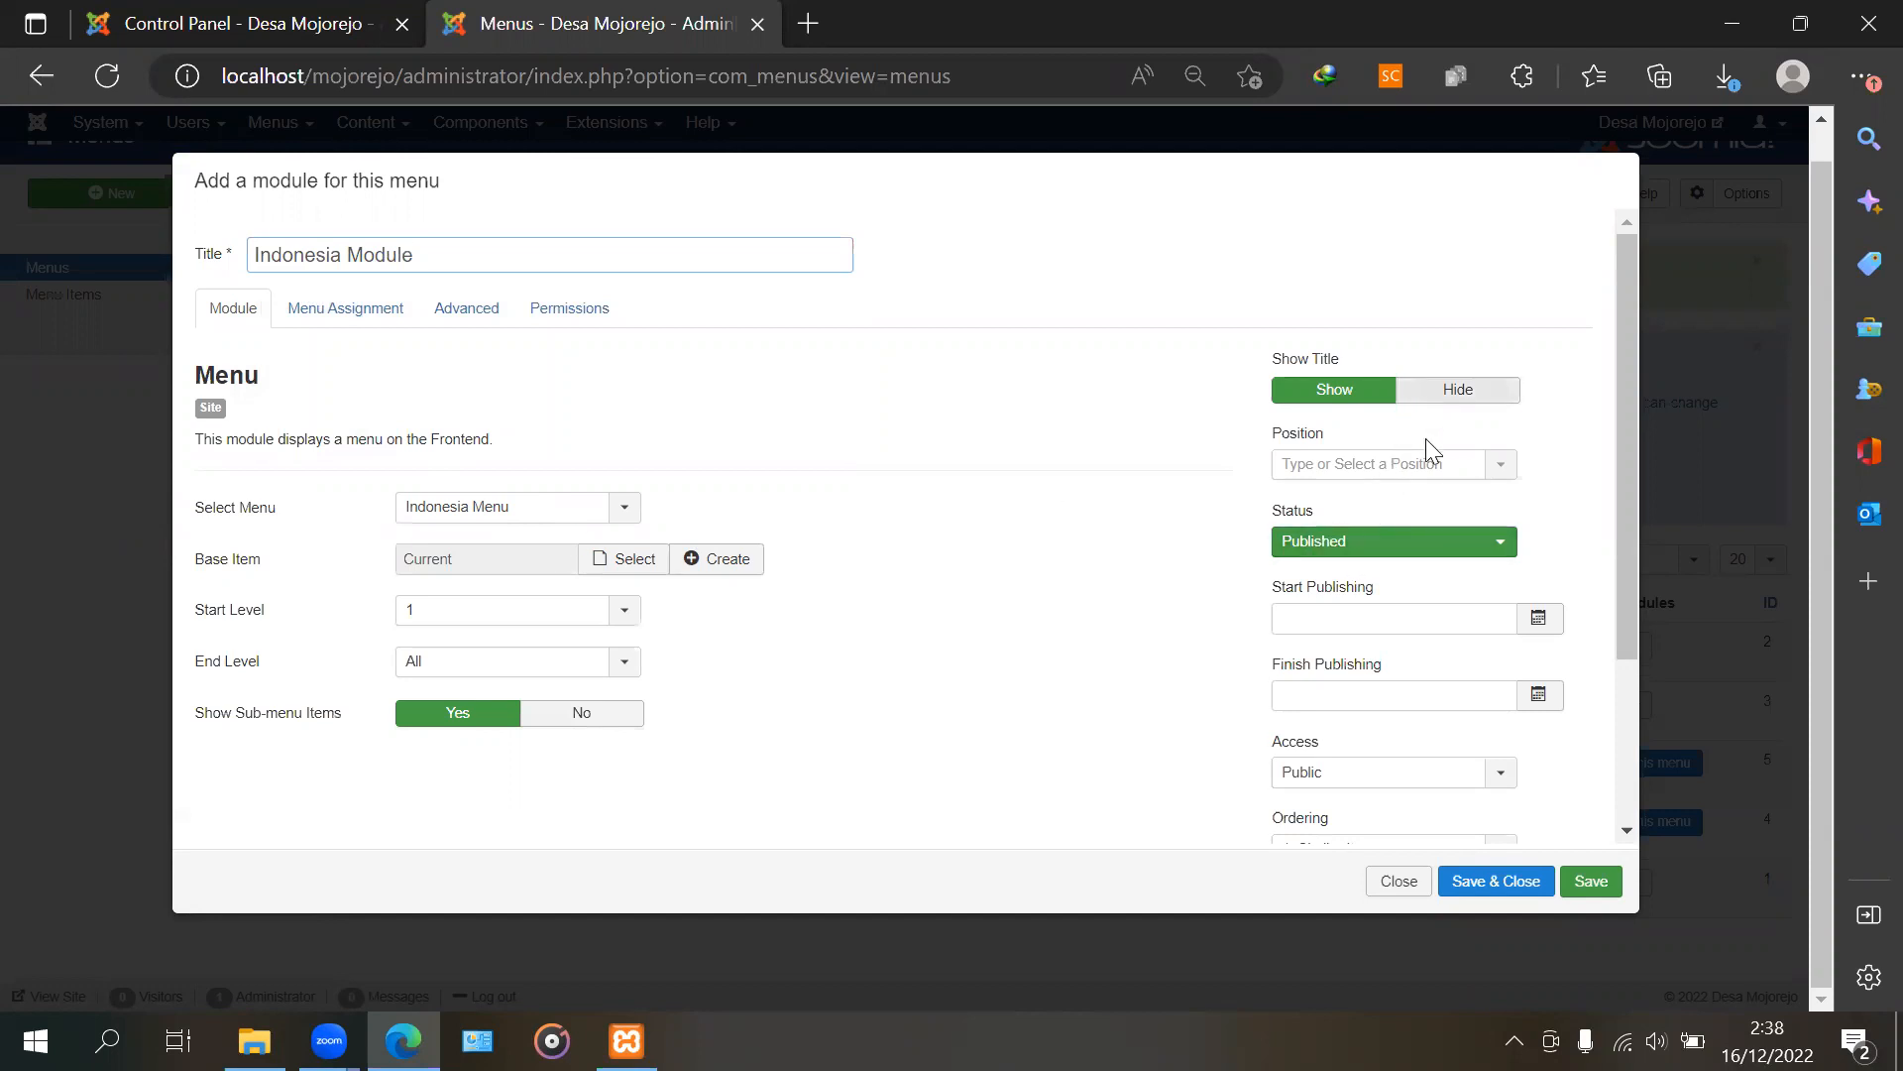
Set the language of the Indonesia Module to Bahasa Indonesia
{"action": "scroll", "coordinate": [1267, 525], "scroll_direction": "down", "scroll_amount": 3}
{"action": "left_click", "coordinate": [1356, 694]}
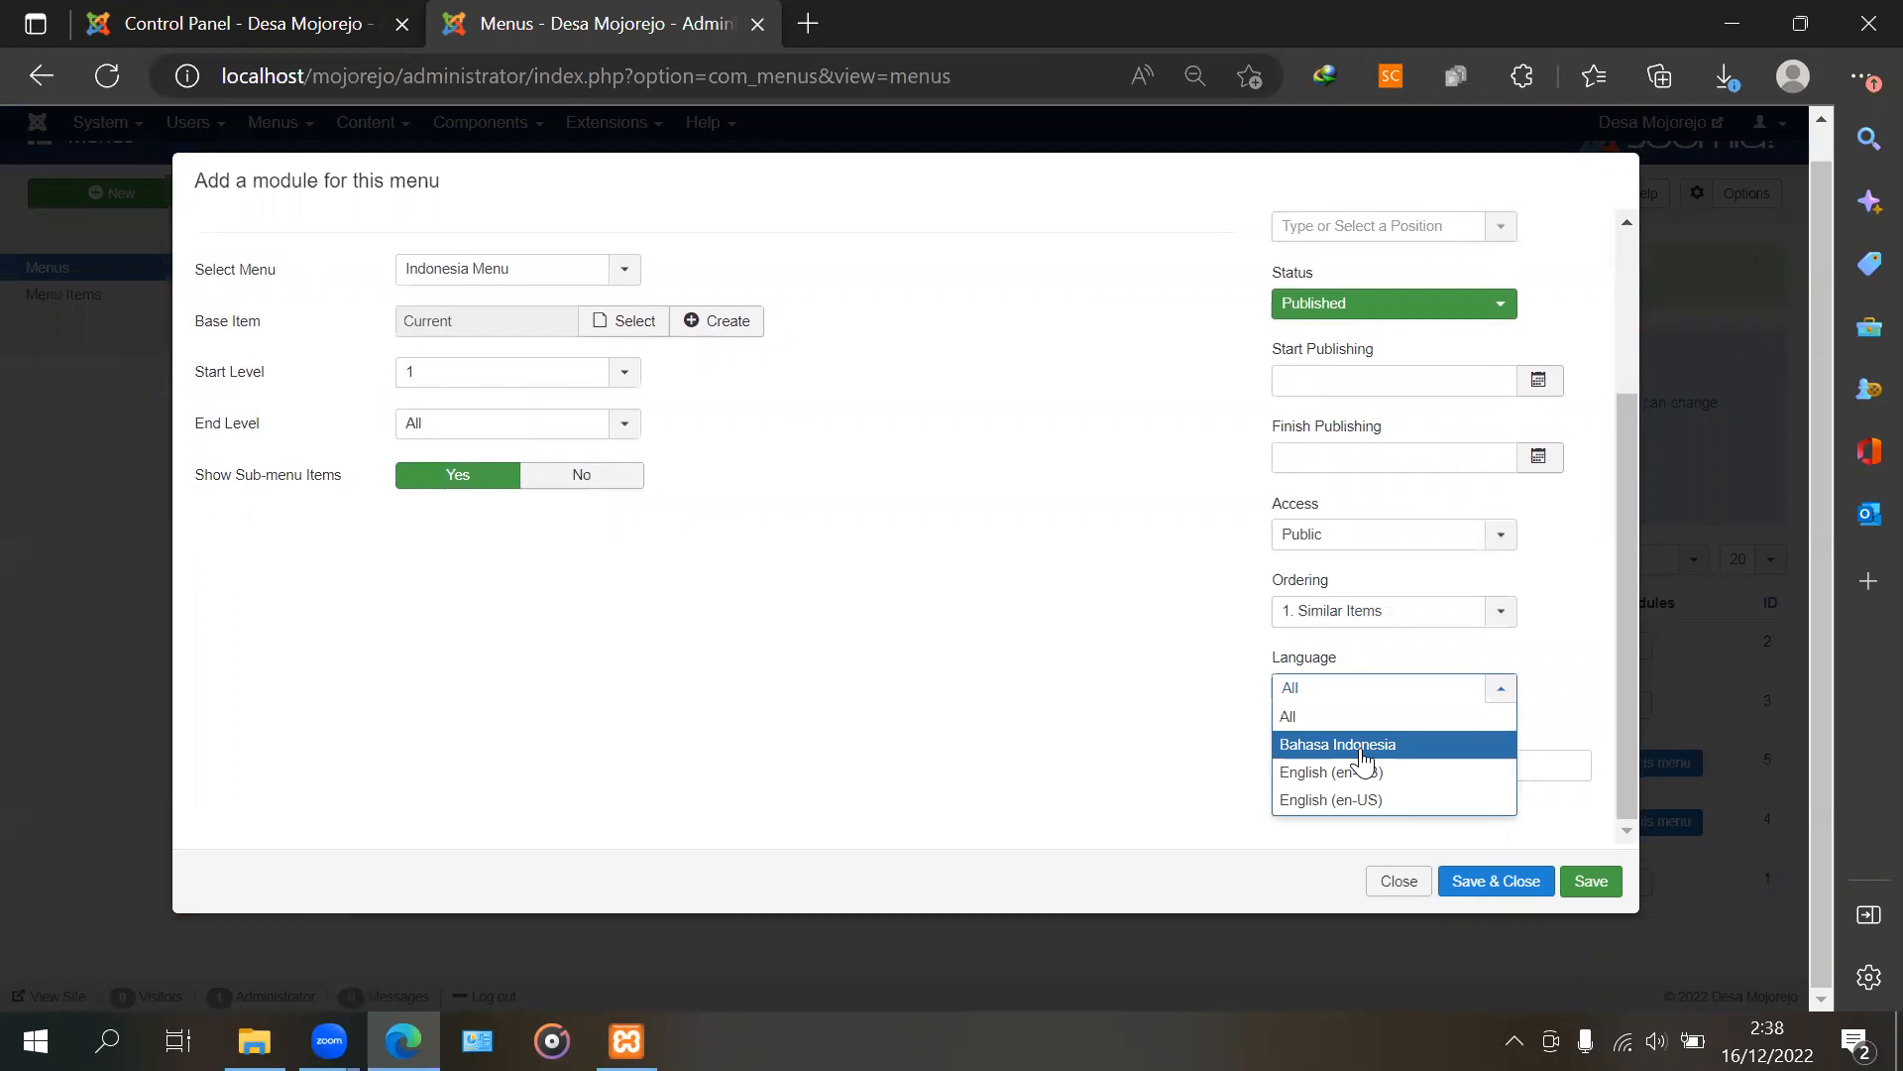
{"action": "left_click", "coordinate": [1360, 752]}
{"action": "scroll", "coordinate": [1048, 708], "scroll_direction": "up", "scroll_amount": 3}
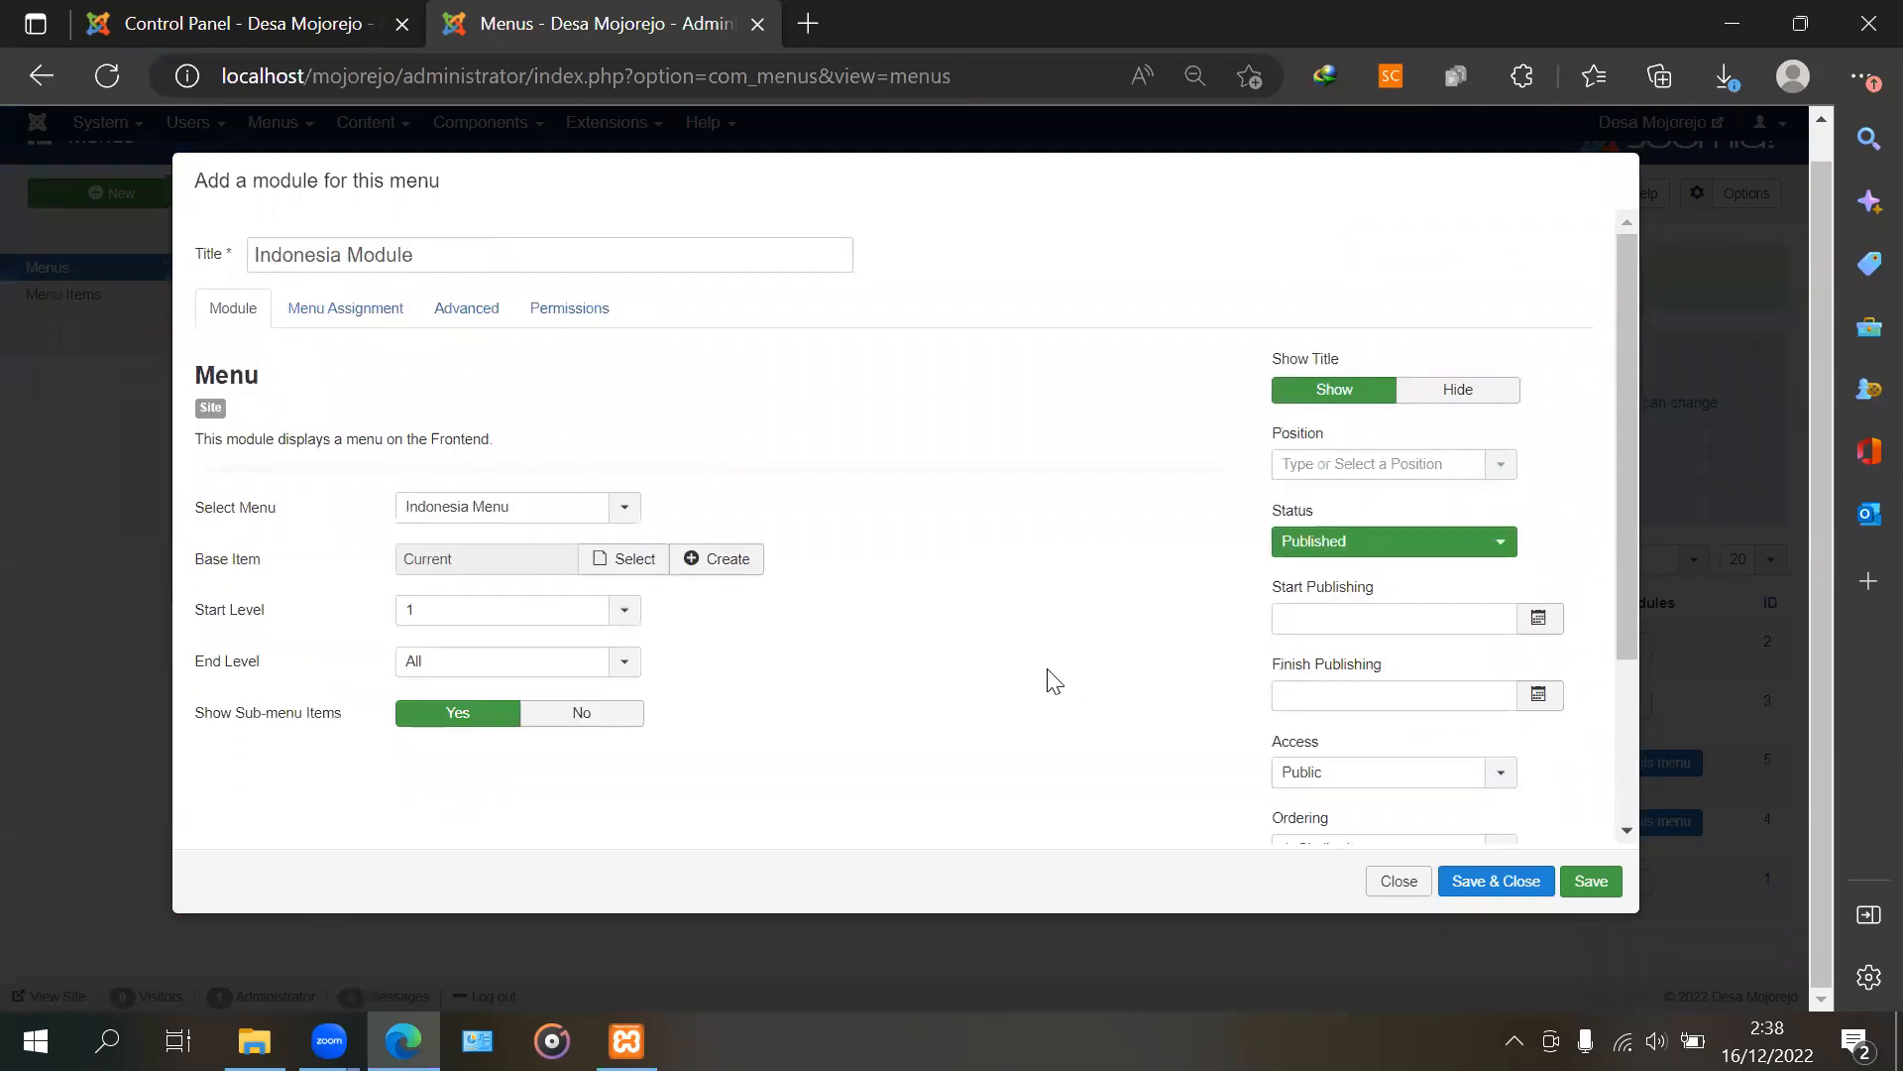
Set the Indonesia Module's position to the Protostar Top centre [position-3]
{"action": "left_click", "coordinate": [1348, 463]}
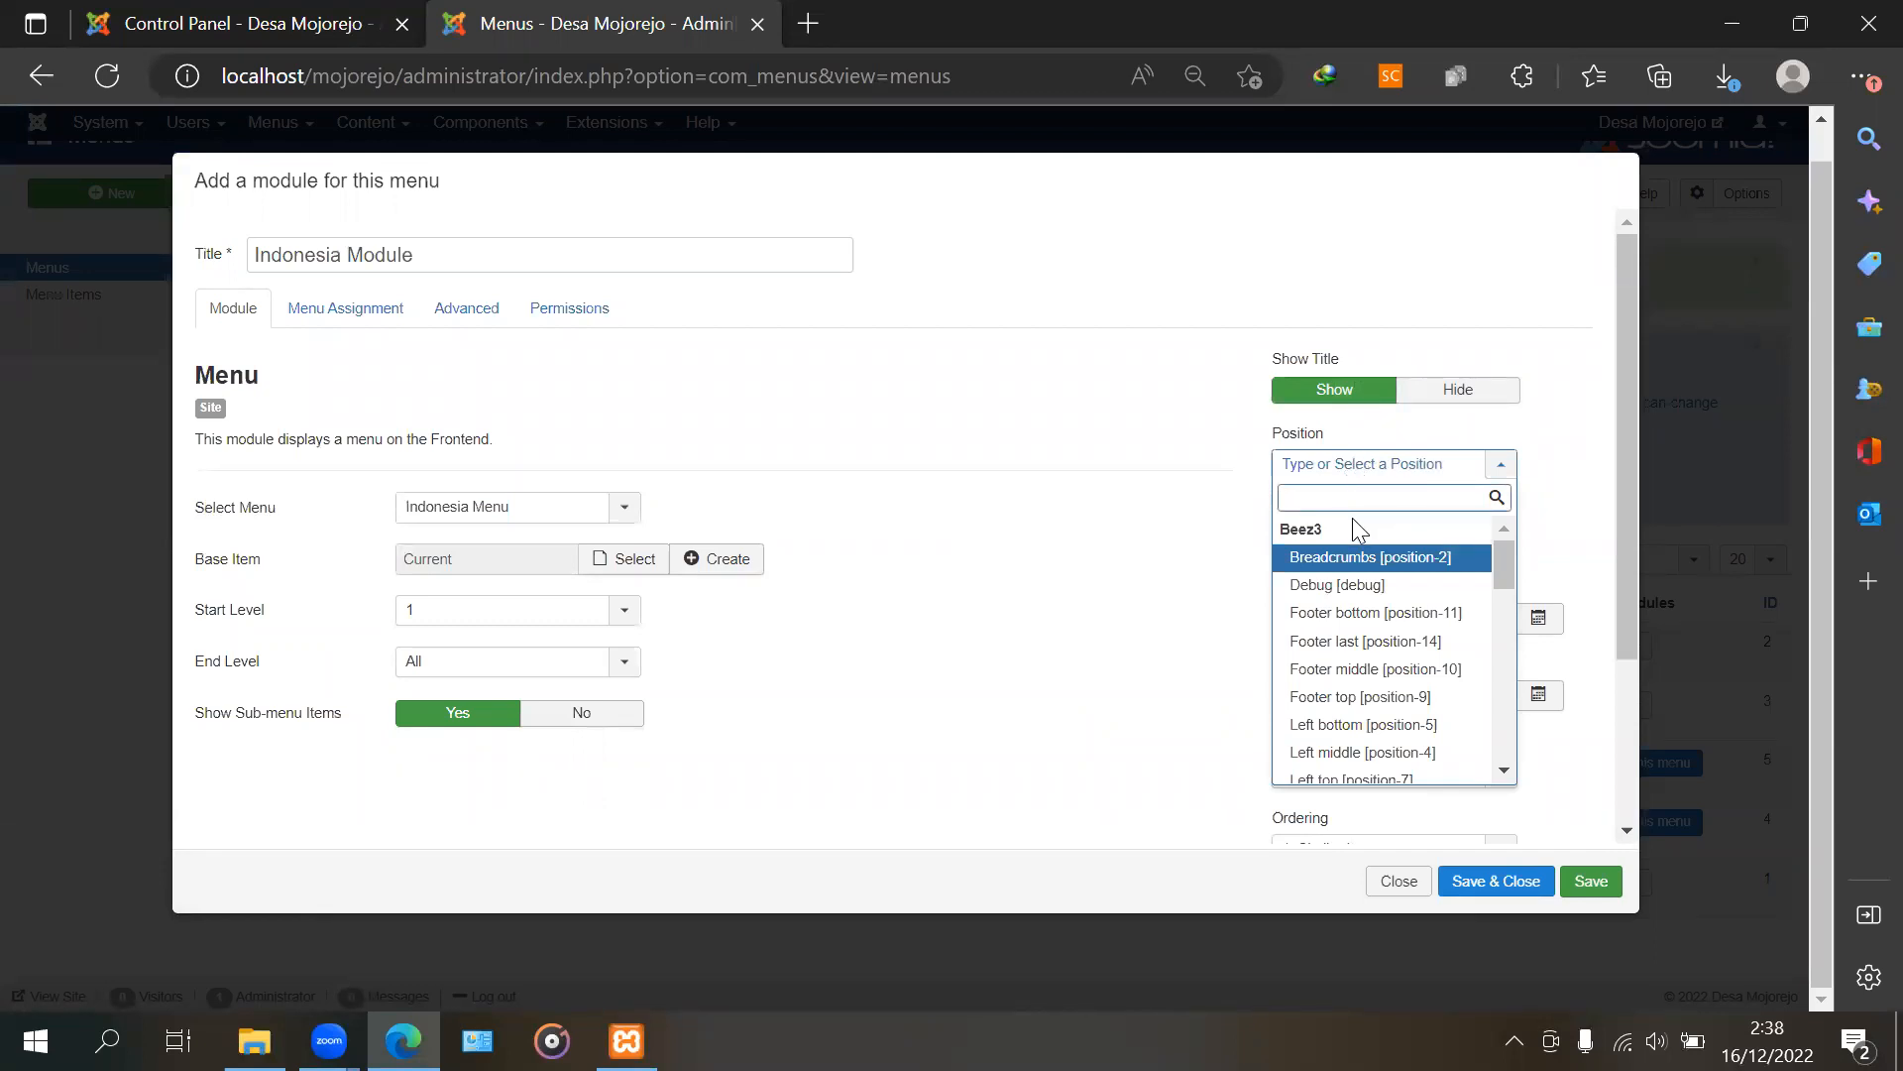
{"action": "scroll", "coordinate": [1345, 704], "scroll_direction": "down", "scroll_amount": 3}
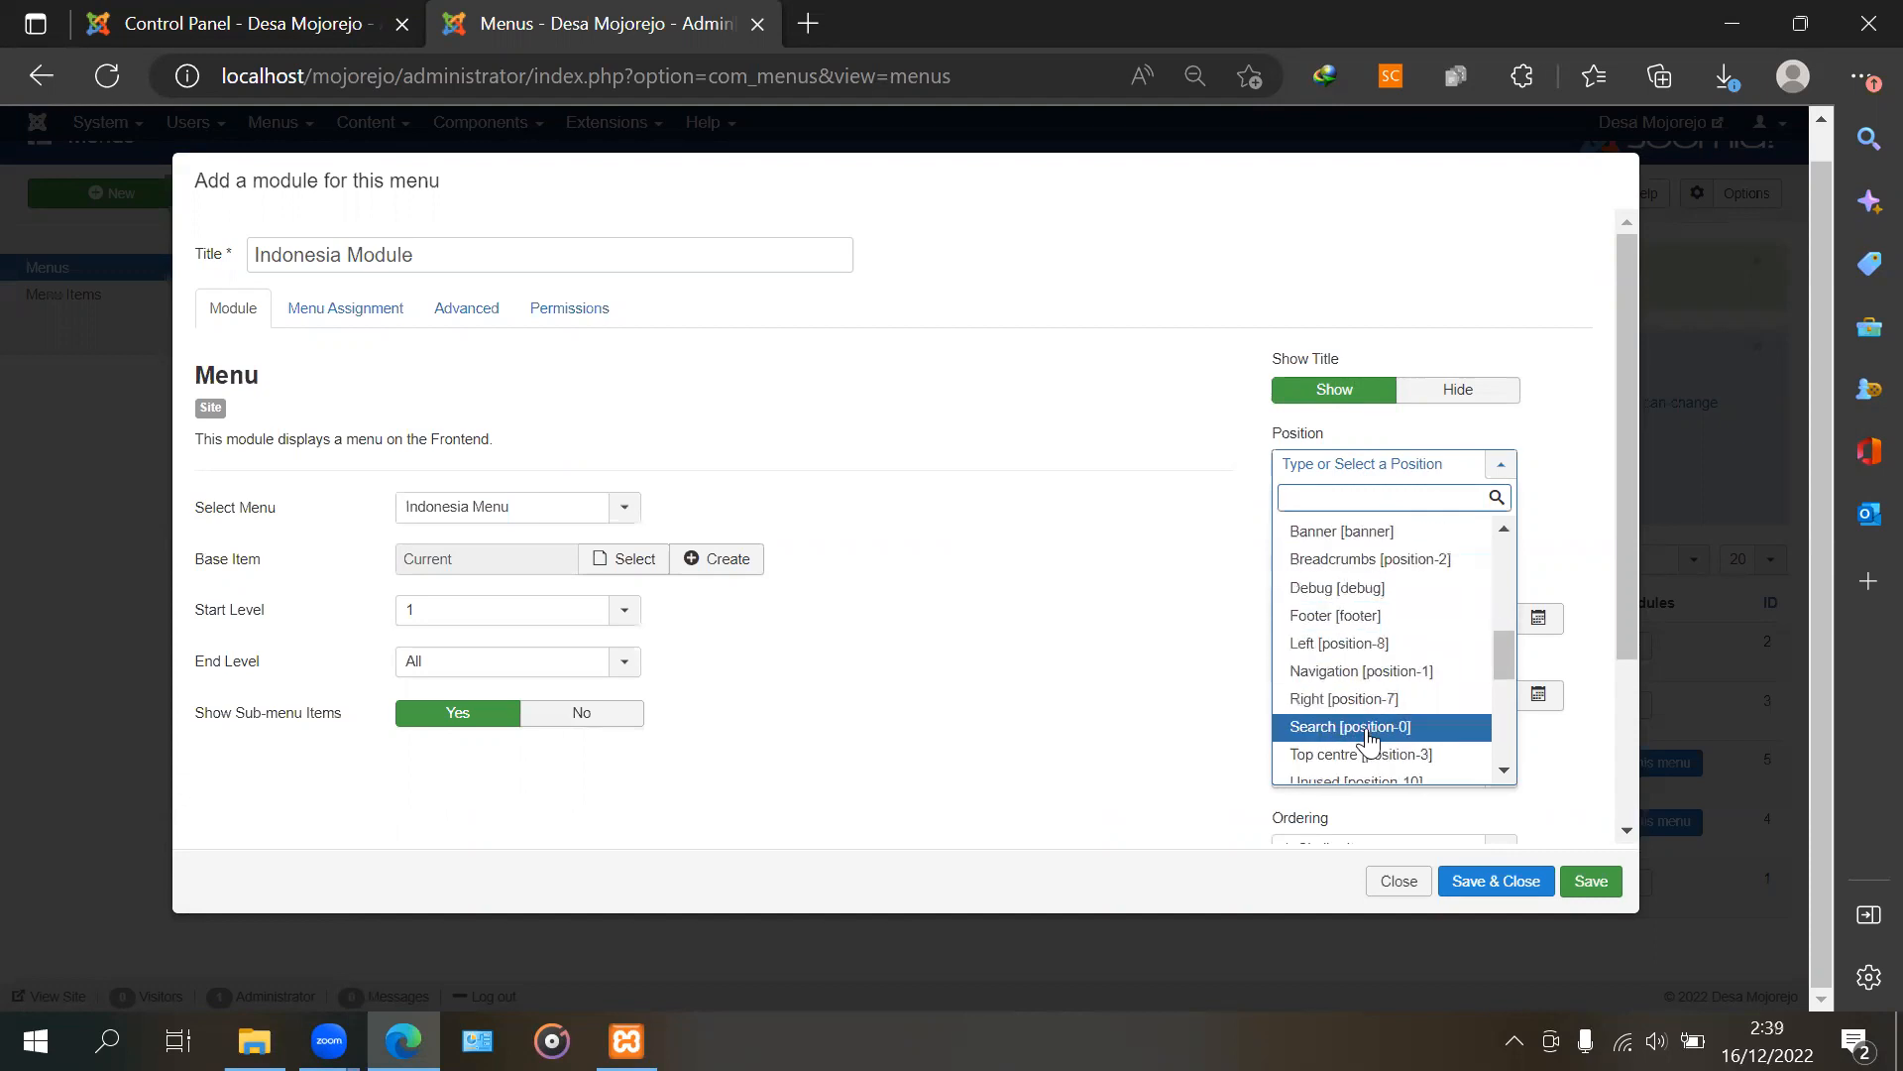
{"action": "scroll", "coordinate": [1373, 778], "scroll_direction": "down", "scroll_amount": 3}
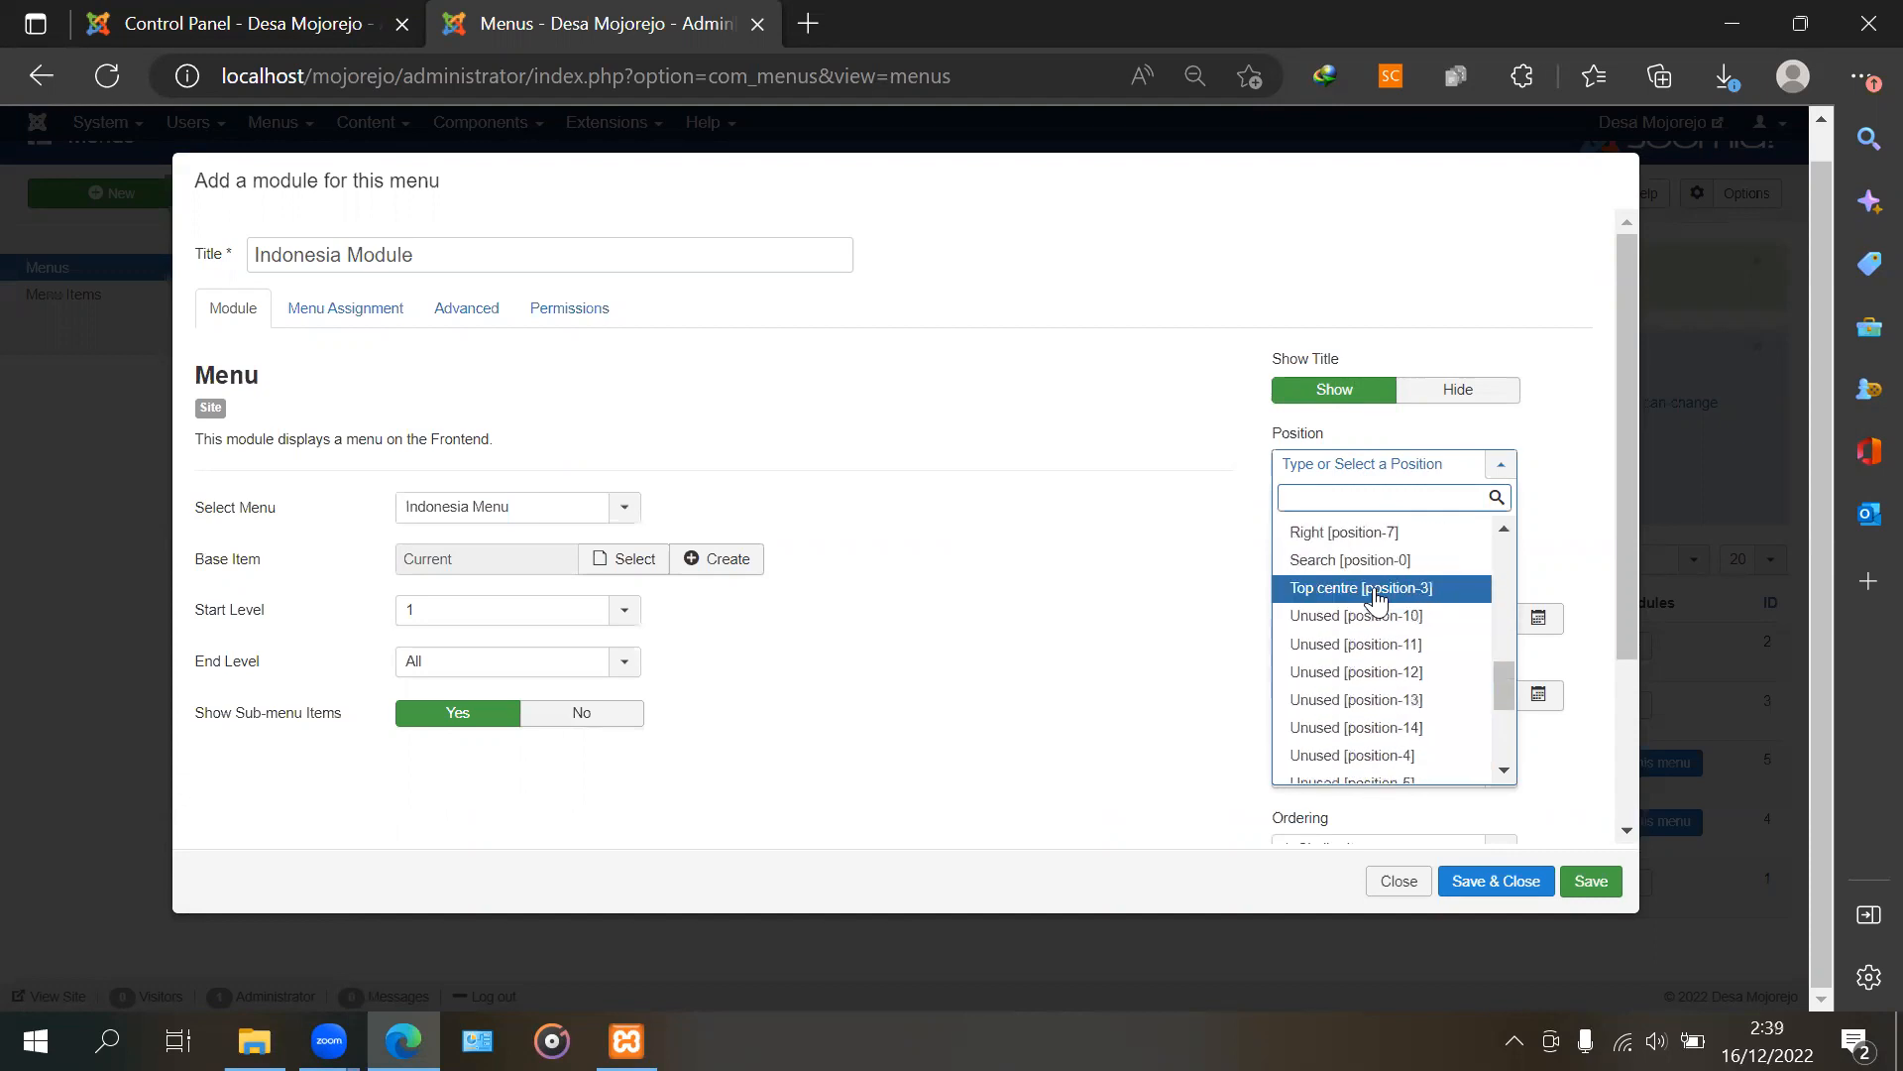
{"action": "left_click", "coordinate": [1407, 590]}
Look through the other available module positions and the remaining settings of the Indonesia Module
{"action": "left_click", "coordinate": [1413, 543]}
{"action": "left_click", "coordinate": [1431, 456]}
{"action": "left_click", "coordinate": [1504, 465]}
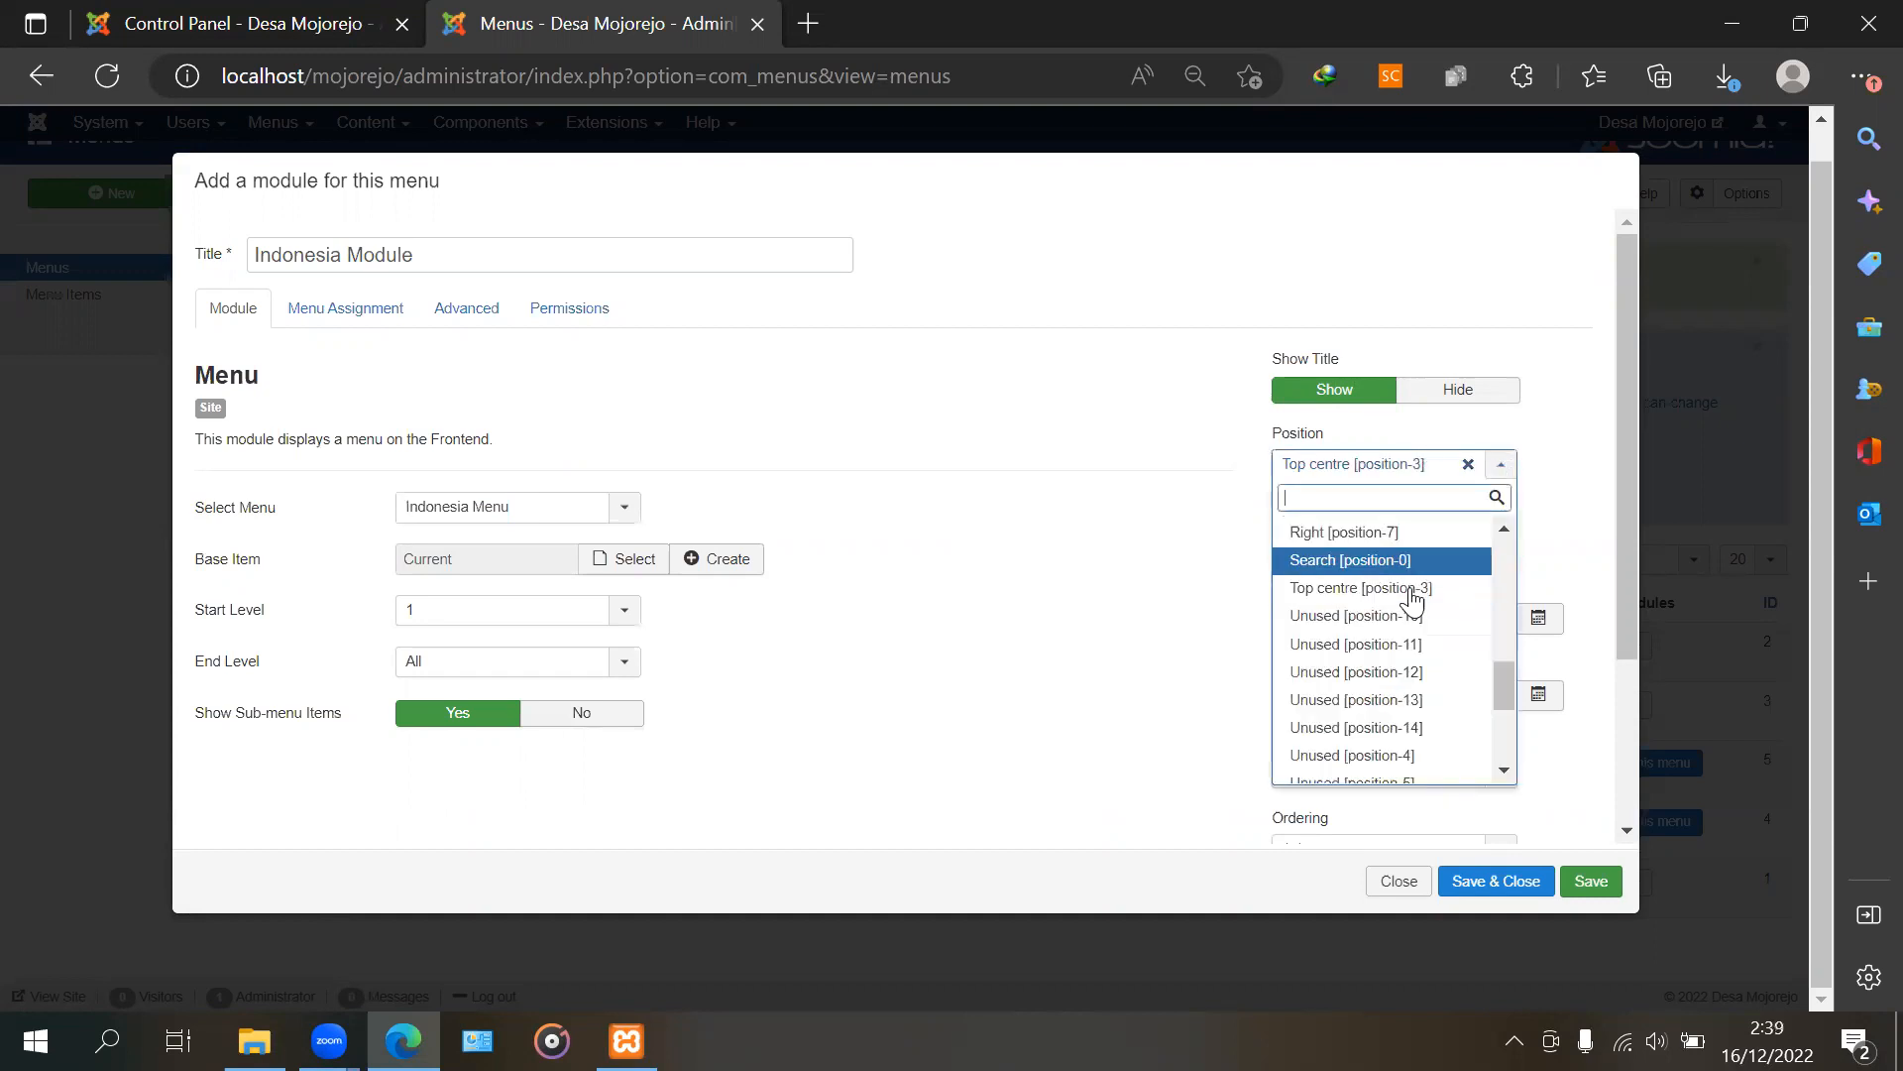
{"action": "scroll", "coordinate": [1403, 619], "scroll_direction": "down", "scroll_amount": 3}
{"action": "scroll", "coordinate": [1403, 624], "scroll_direction": "up", "scroll_amount": 5}
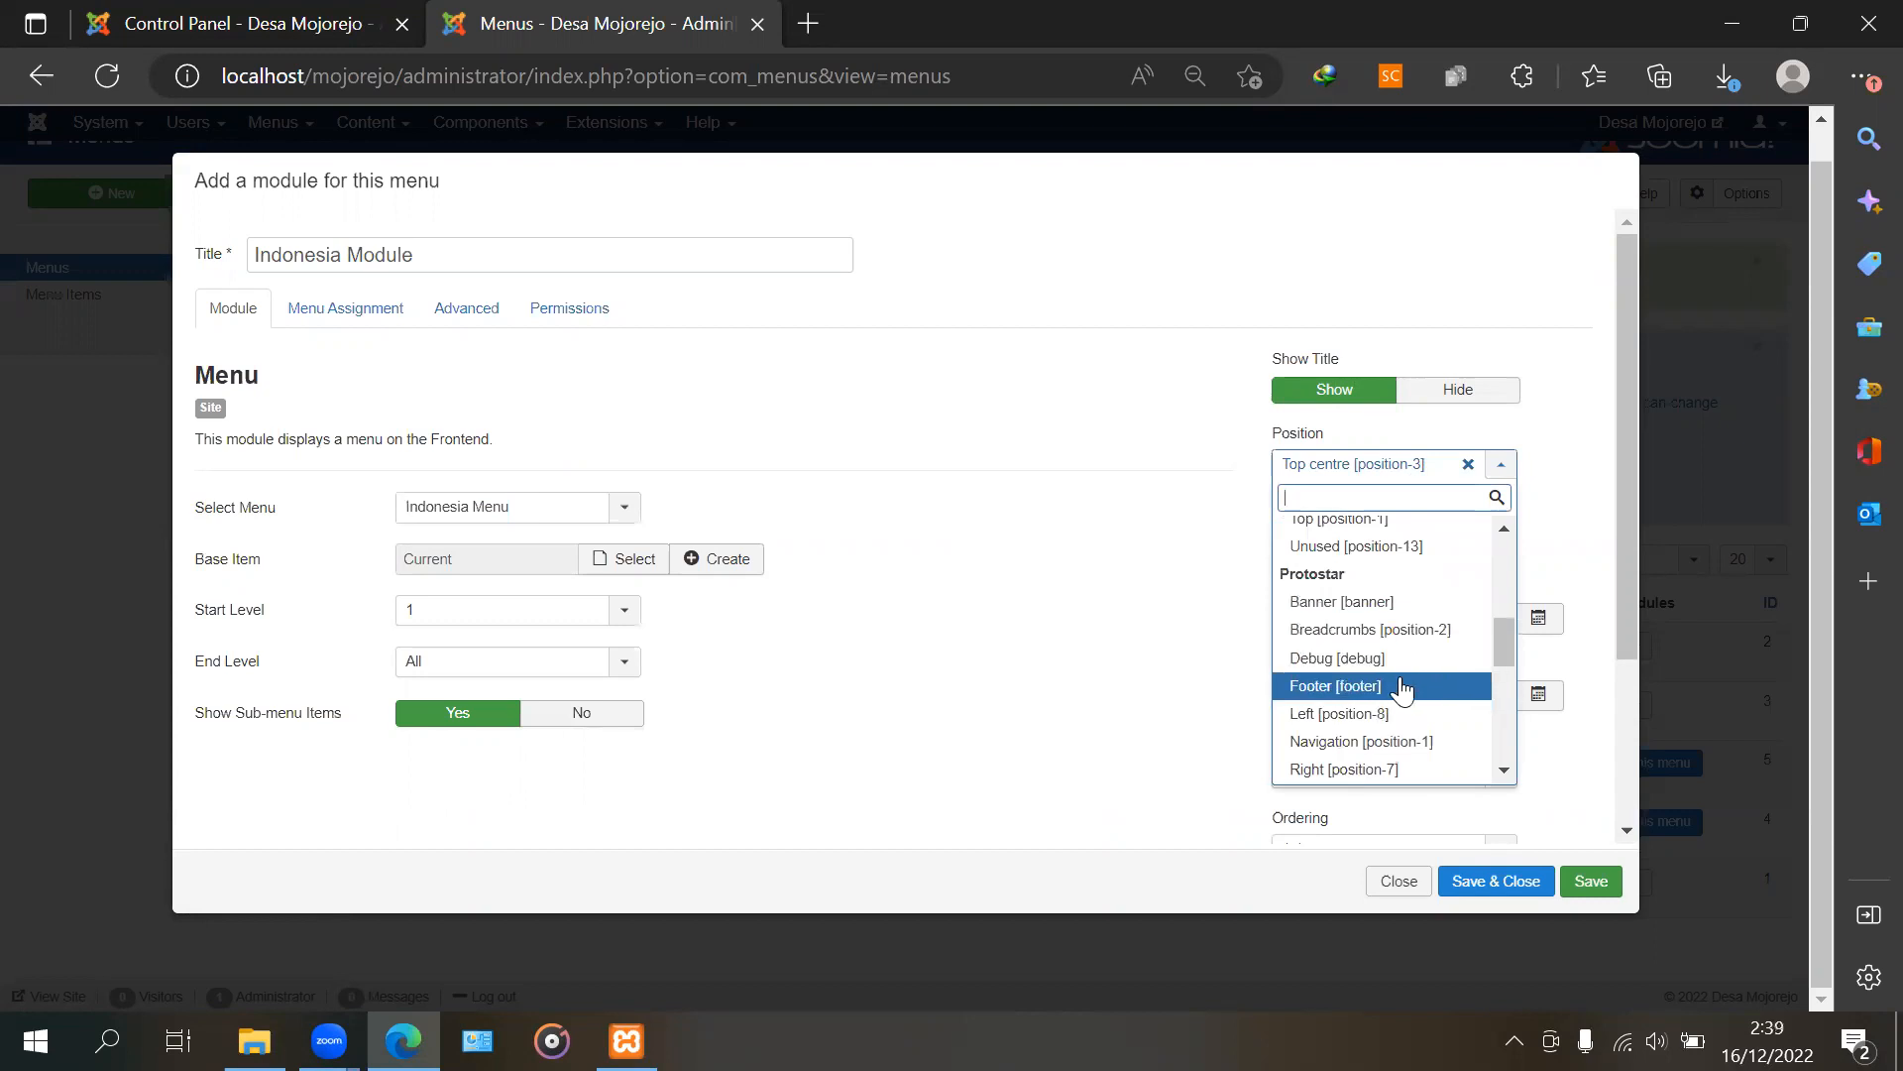
{"action": "scroll", "coordinate": [1401, 689], "scroll_direction": "down", "scroll_amount": 3}
{"action": "scroll", "coordinate": [1401, 691], "scroll_direction": "up", "scroll_amount": 3}
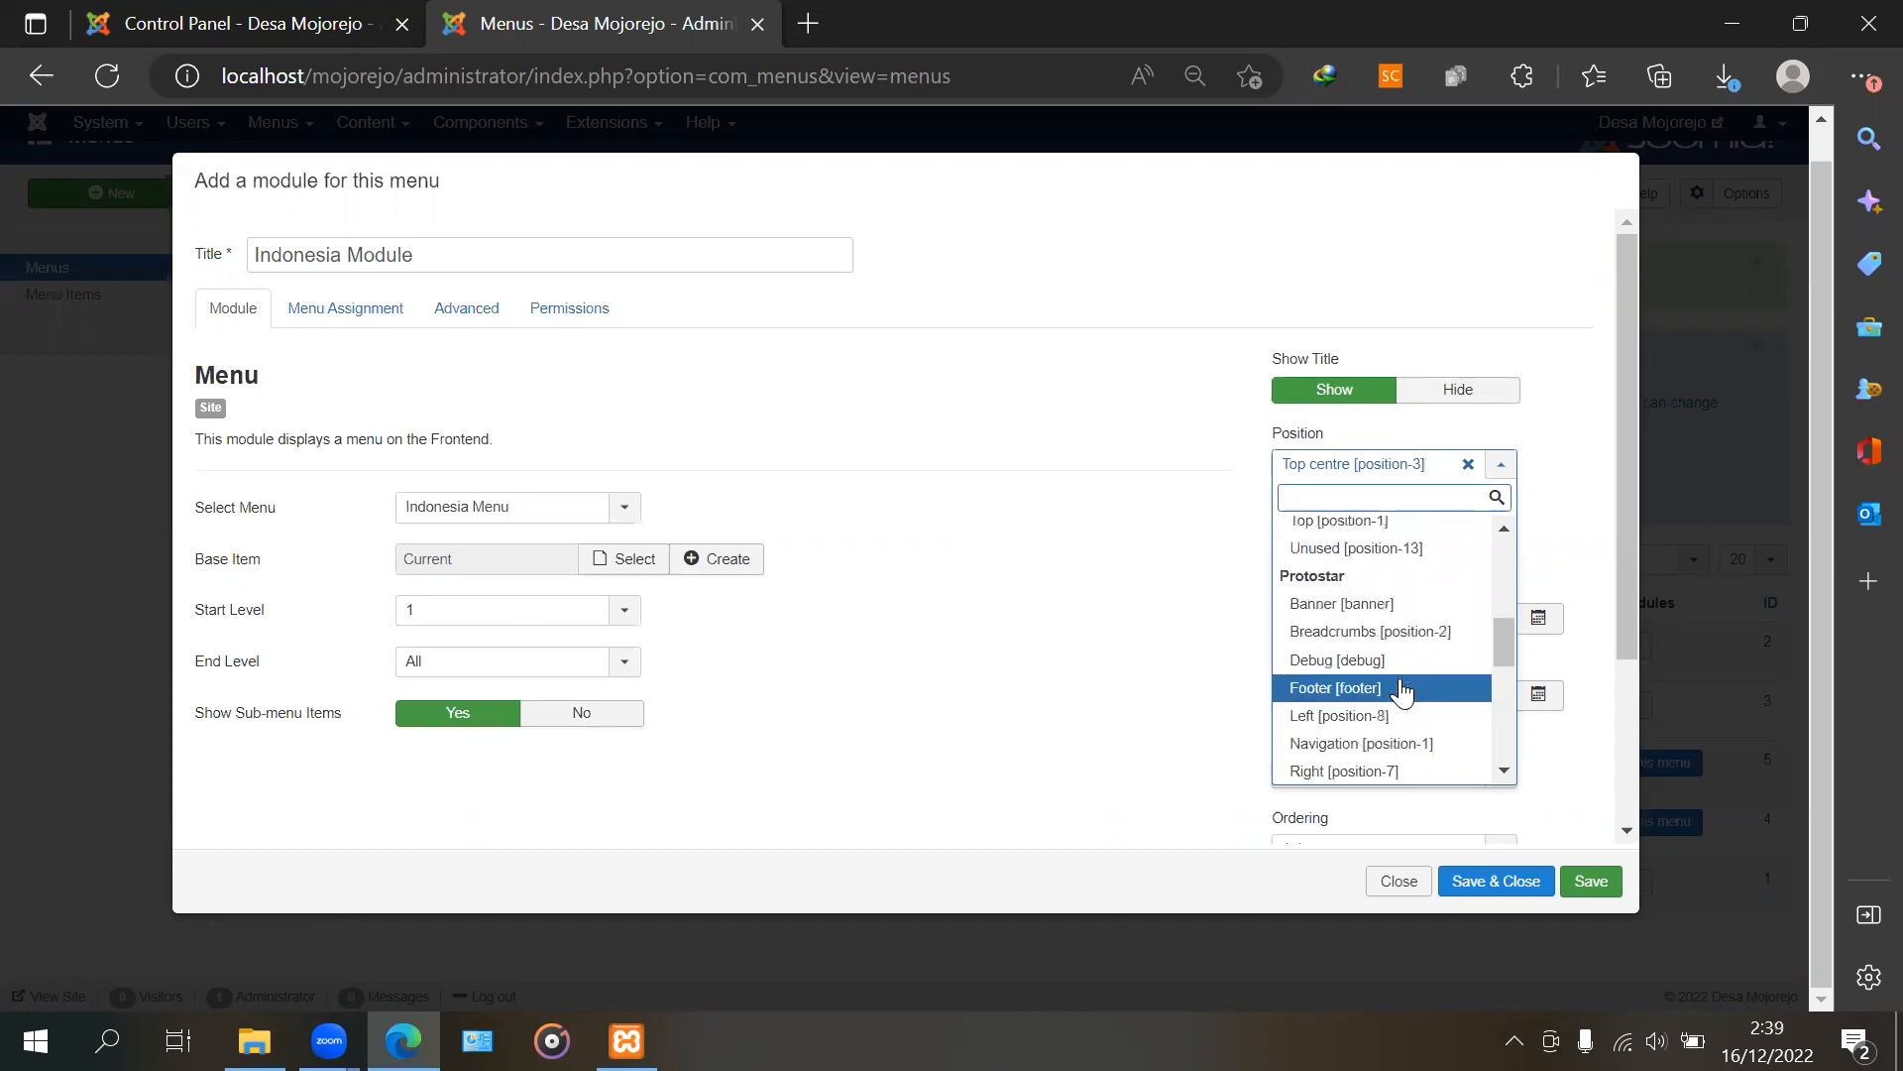
{"action": "left_click", "coordinate": [1170, 663]}
{"action": "scroll", "coordinate": [1421, 618], "scroll_direction": "down", "scroll_amount": 3}
{"action": "scroll", "coordinate": [738, 437], "scroll_direction": "up", "scroll_amount": 3}
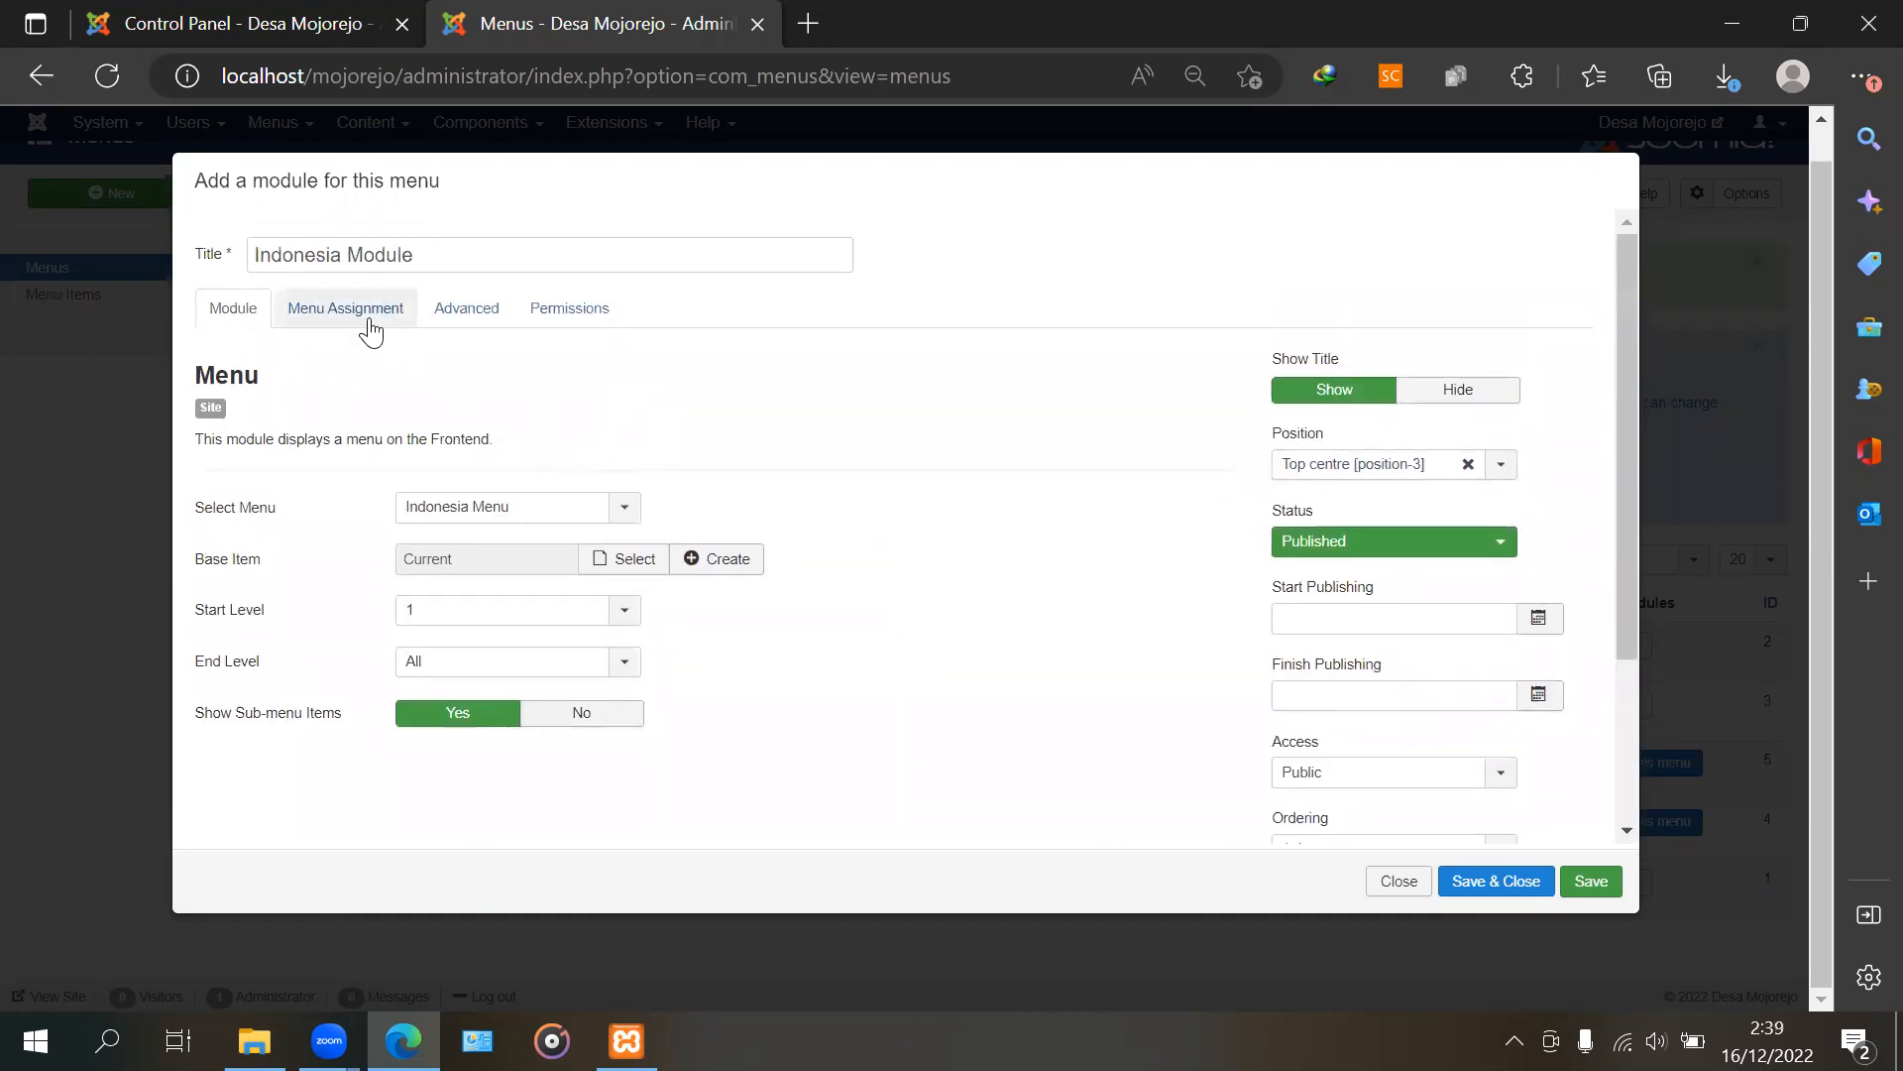
Check the Indonesia Module's advanced settings, then save the module and close its dialog
{"action": "left_click", "coordinate": [491, 313]}
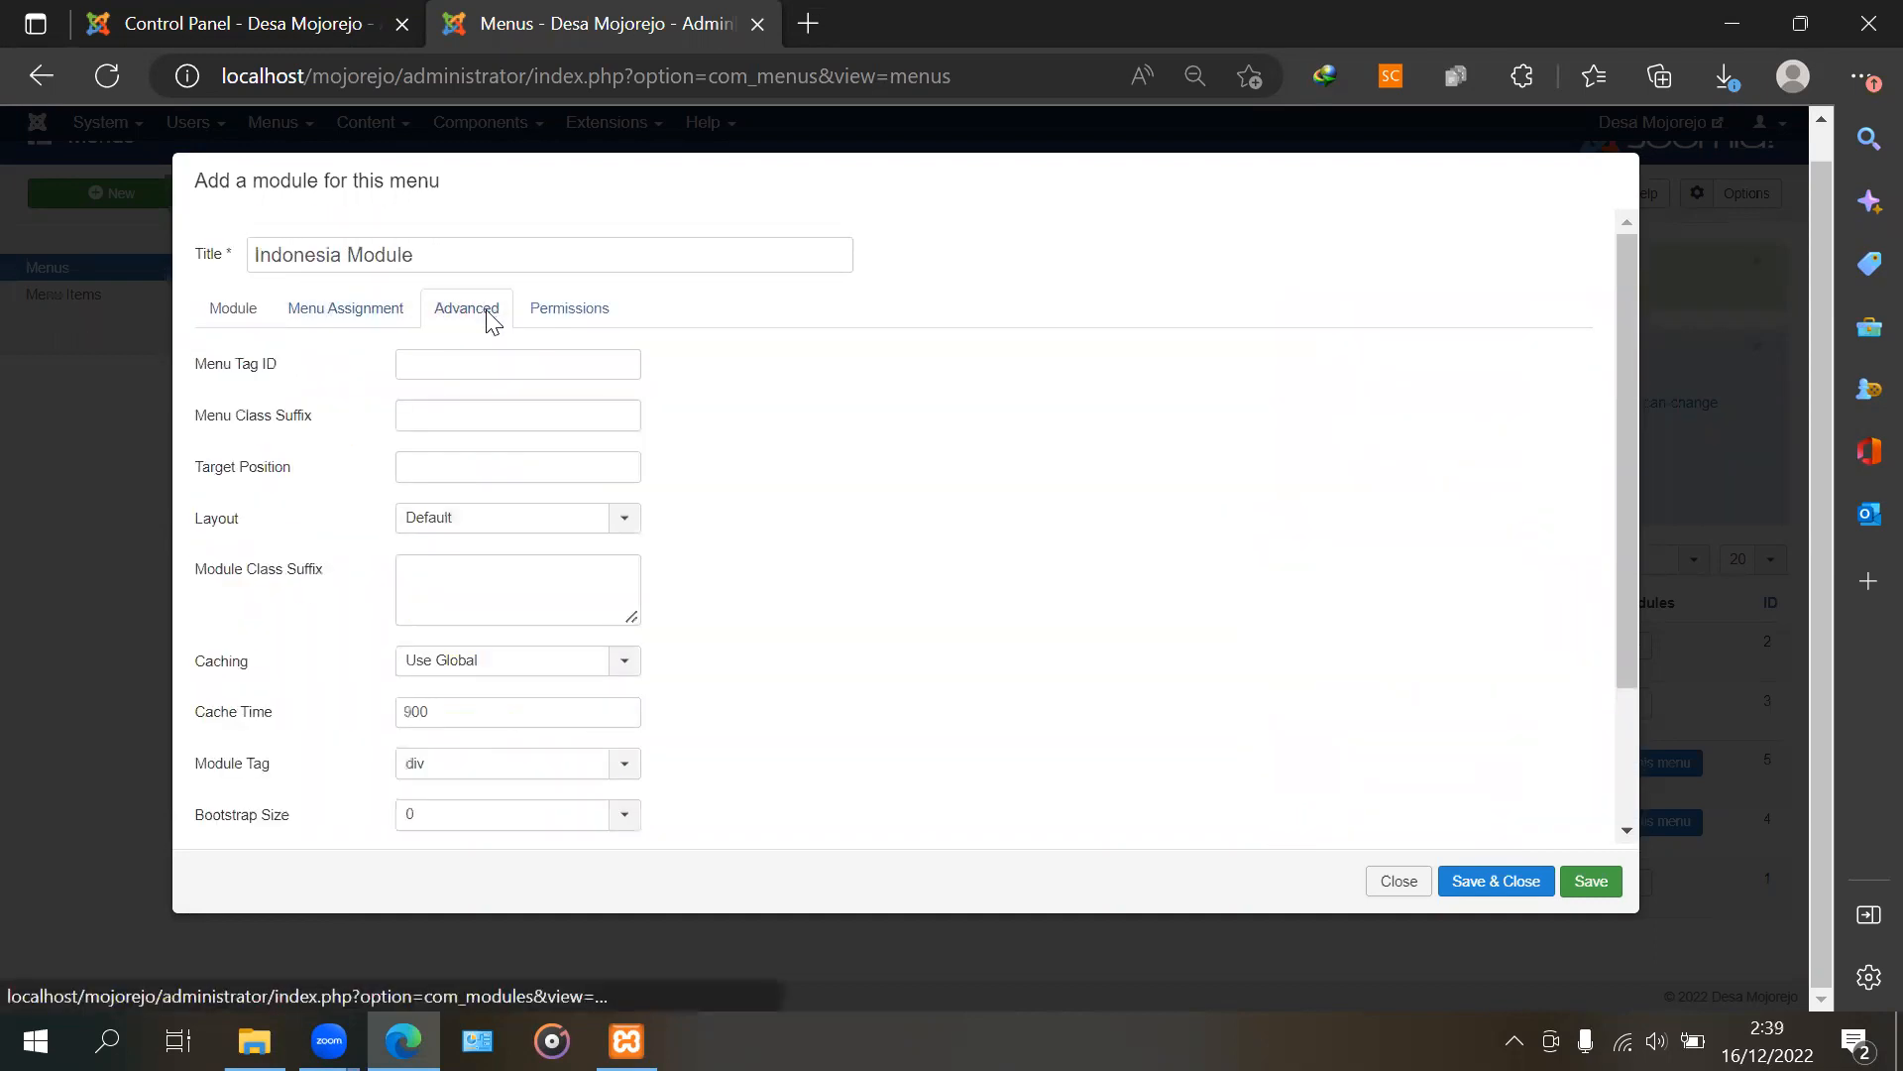
{"action": "left_click", "coordinate": [471, 412]}
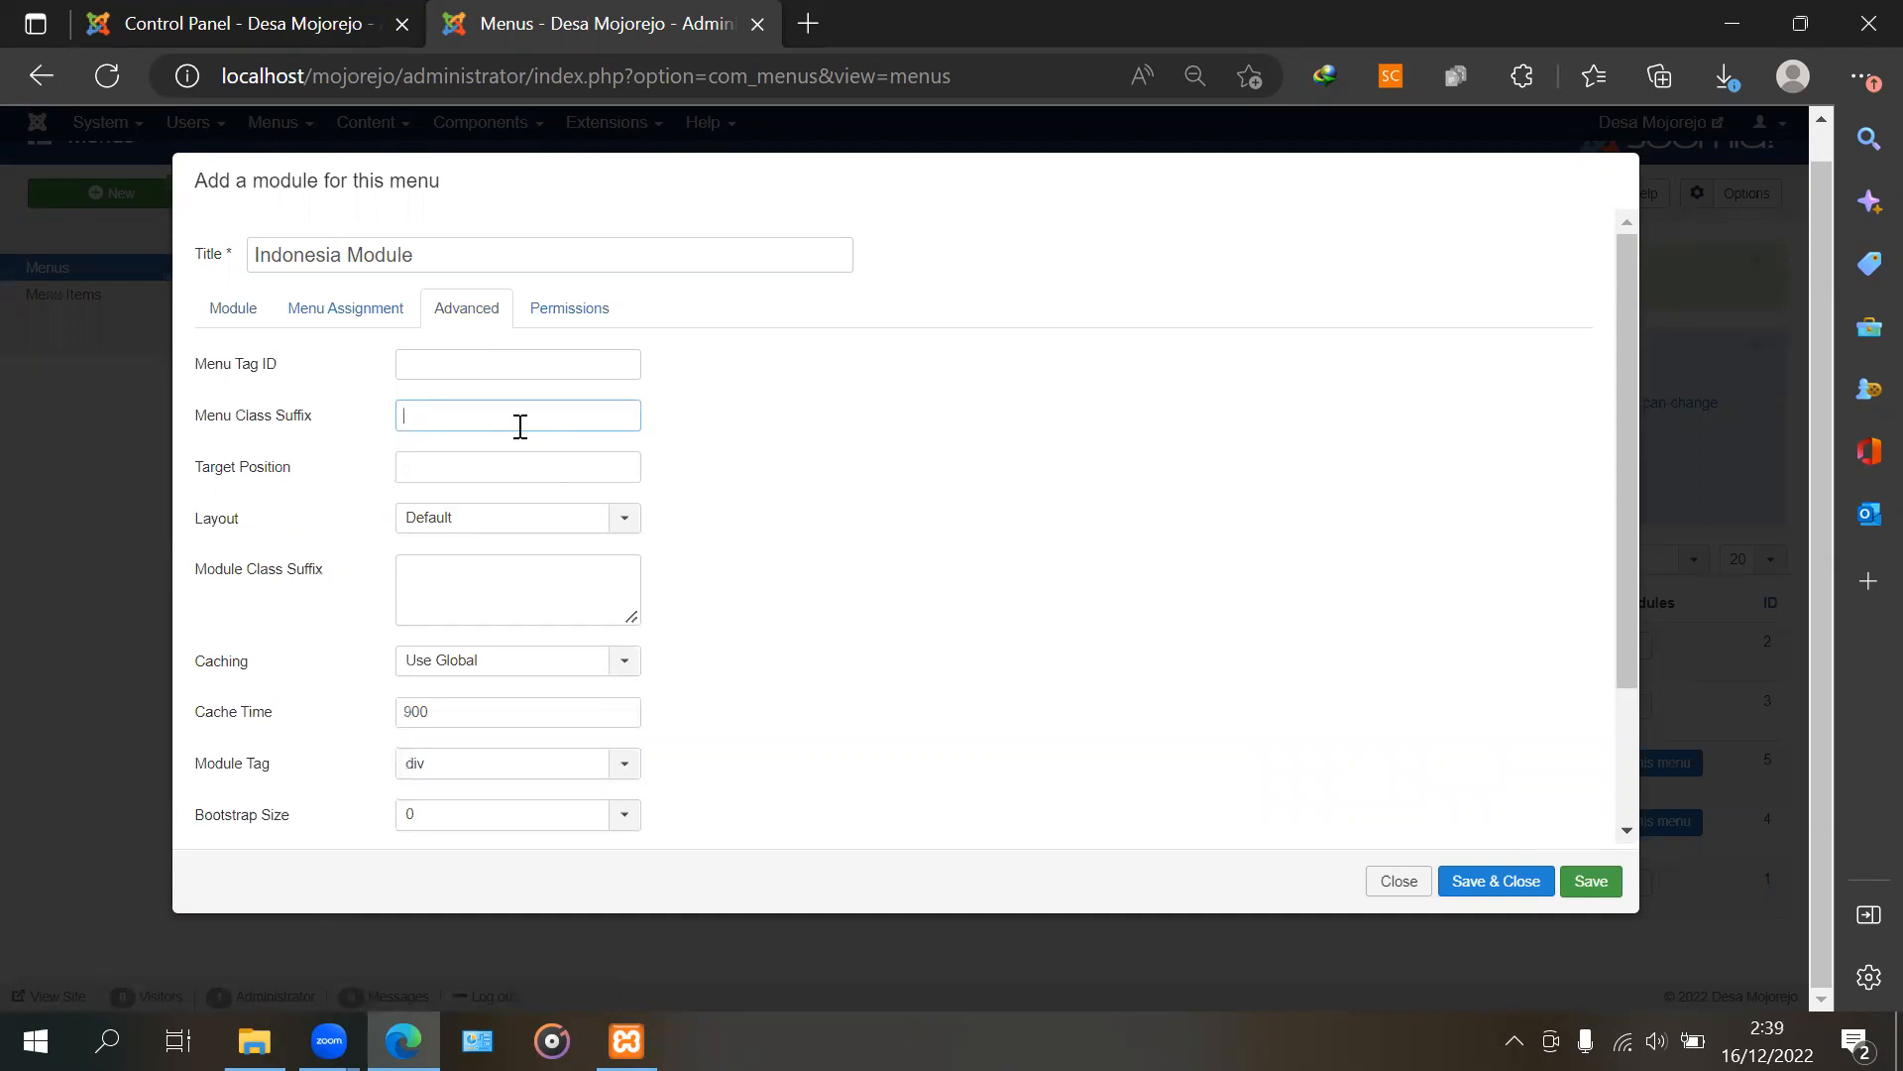
{"action": "left_click", "coordinate": [264, 299]}
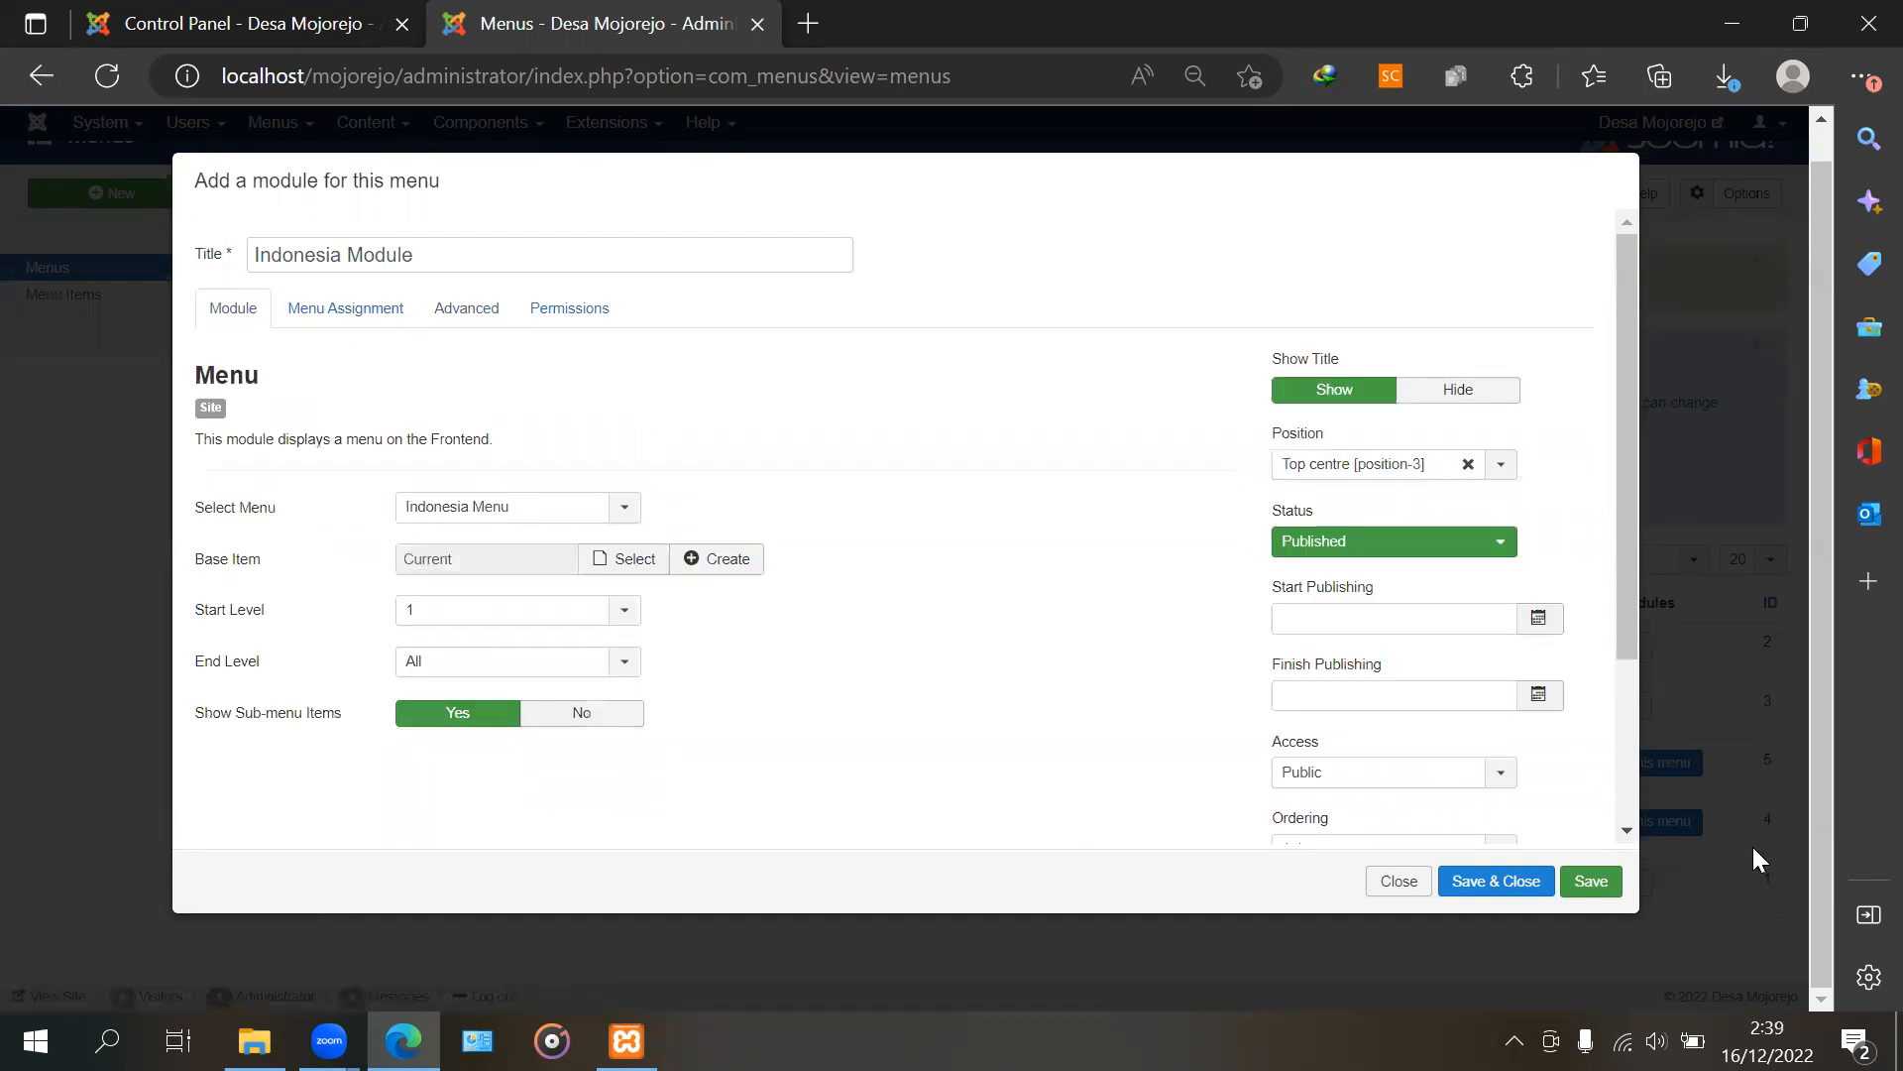
{"action": "left_click", "coordinate": [1610, 880]}
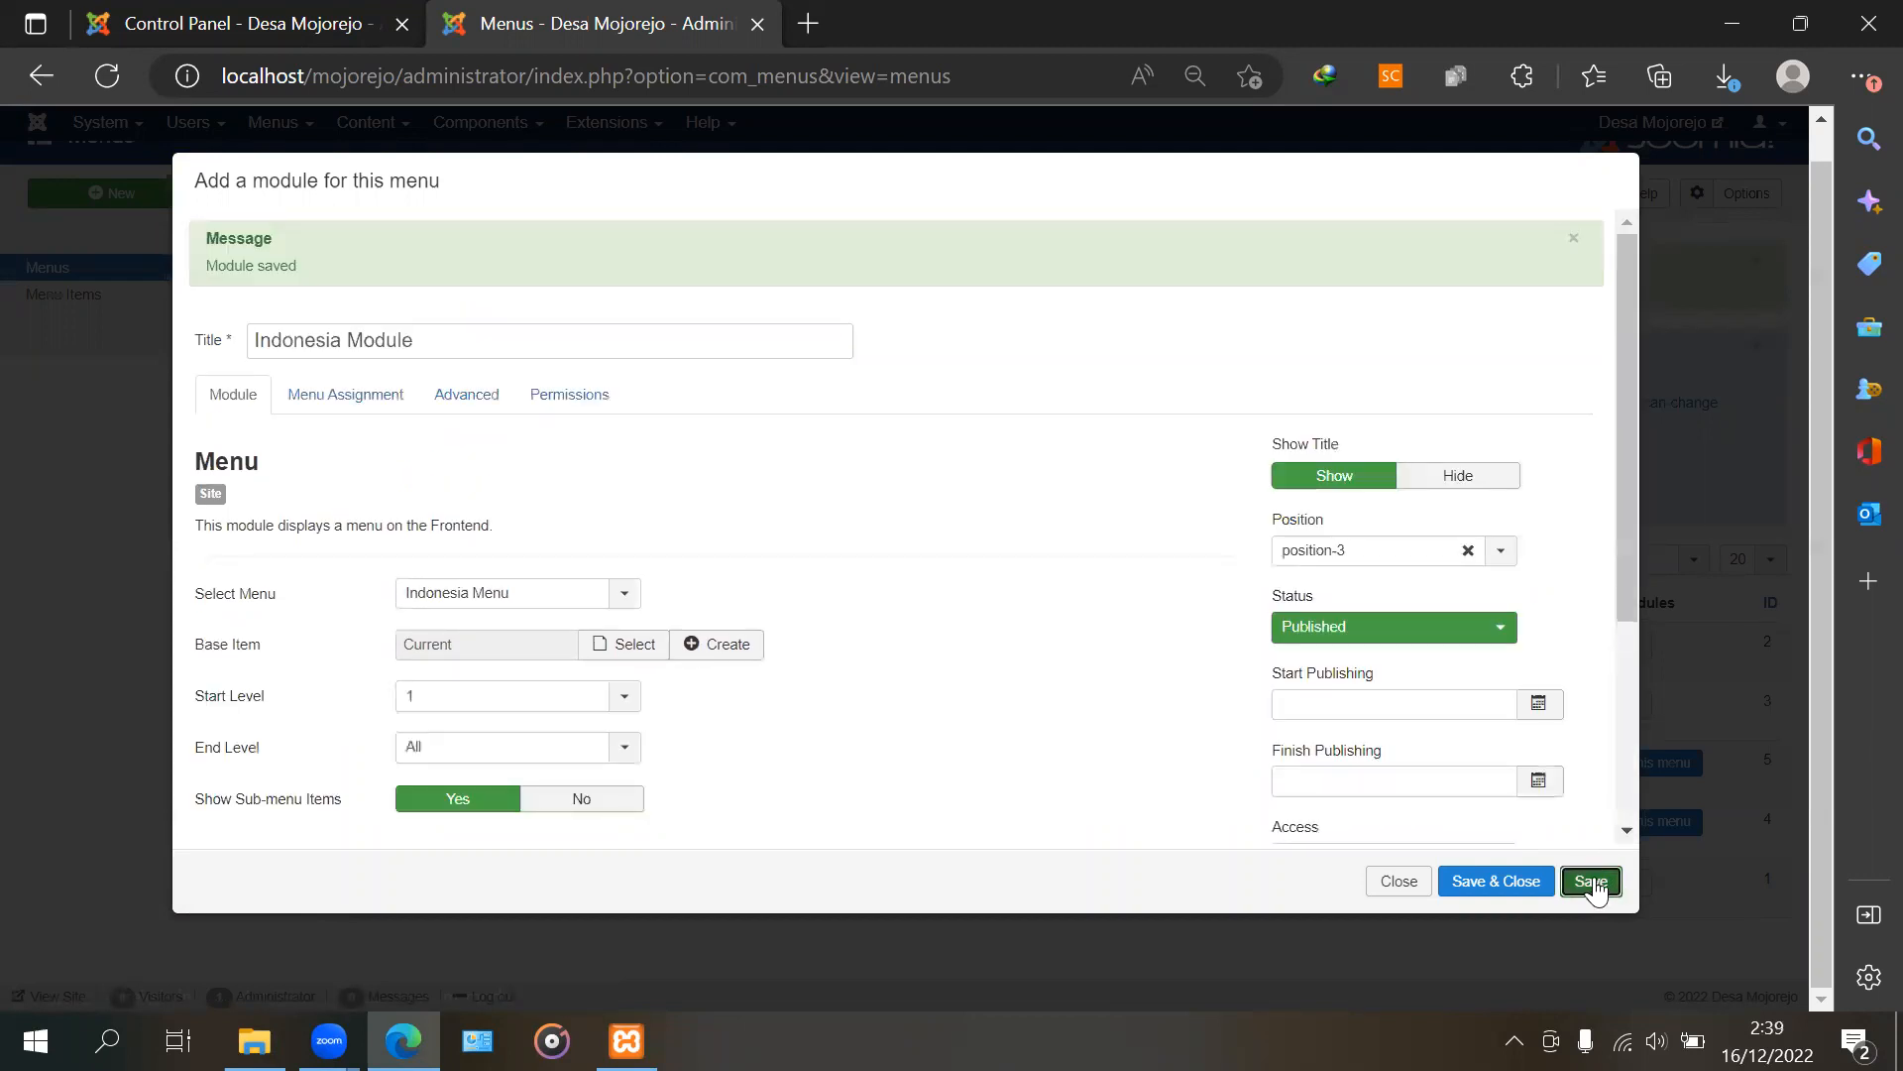
{"action": "left_click", "coordinate": [1467, 886]}
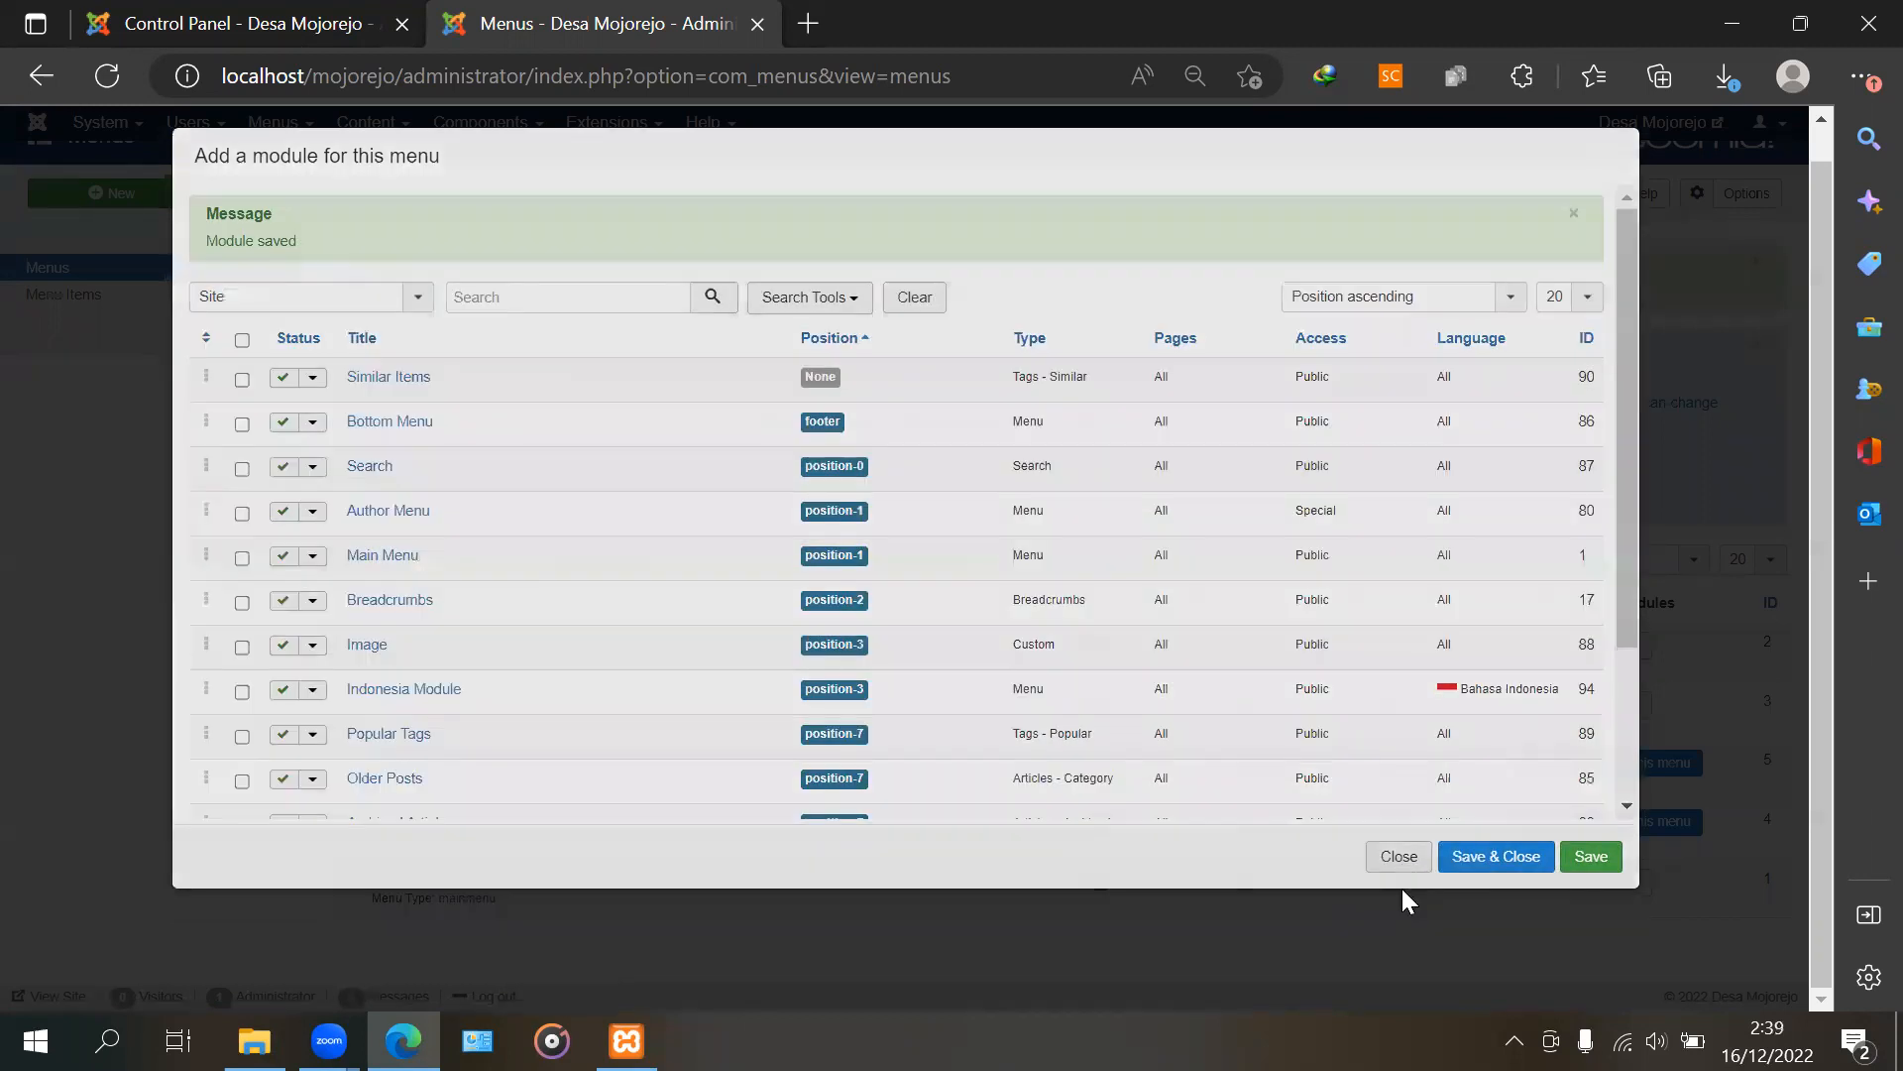
{"action": "left_click", "coordinate": [1400, 884]}
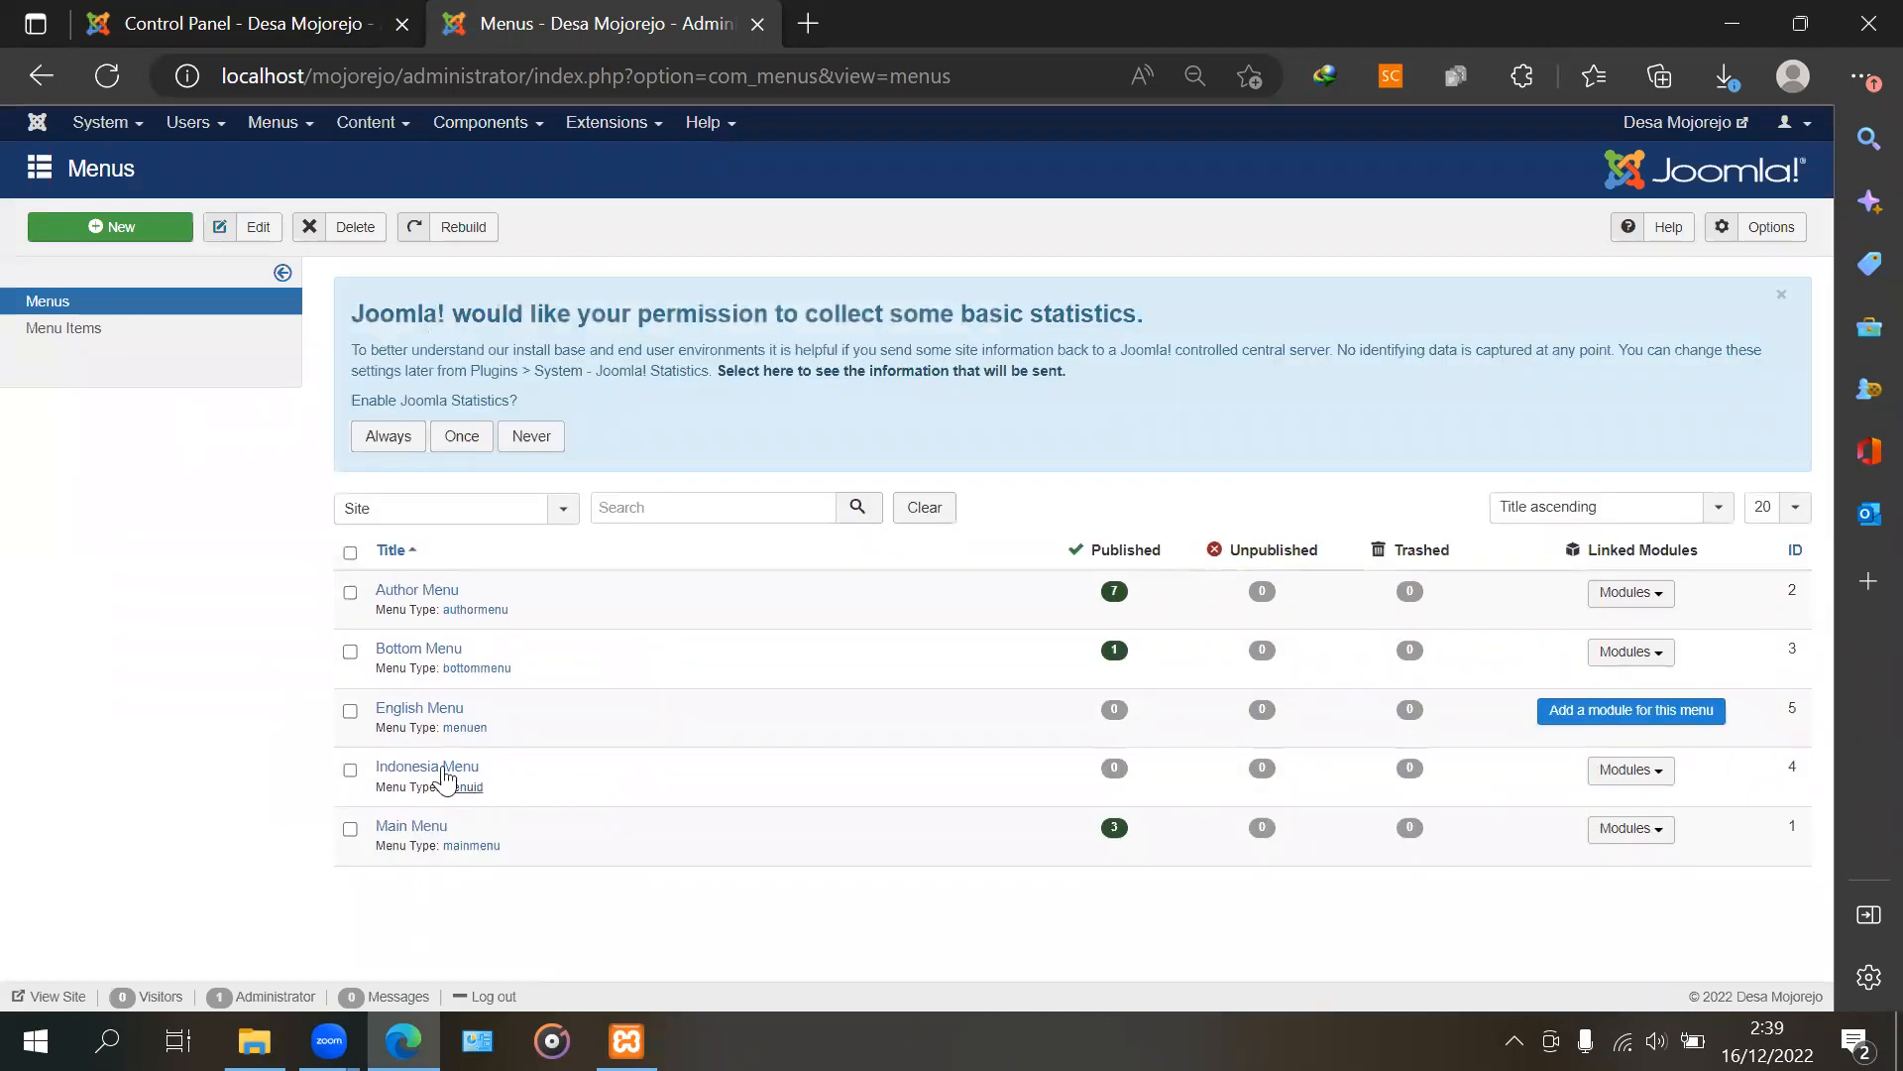
Add a module for English Menu
{"action": "left_click", "coordinate": [1661, 714]}
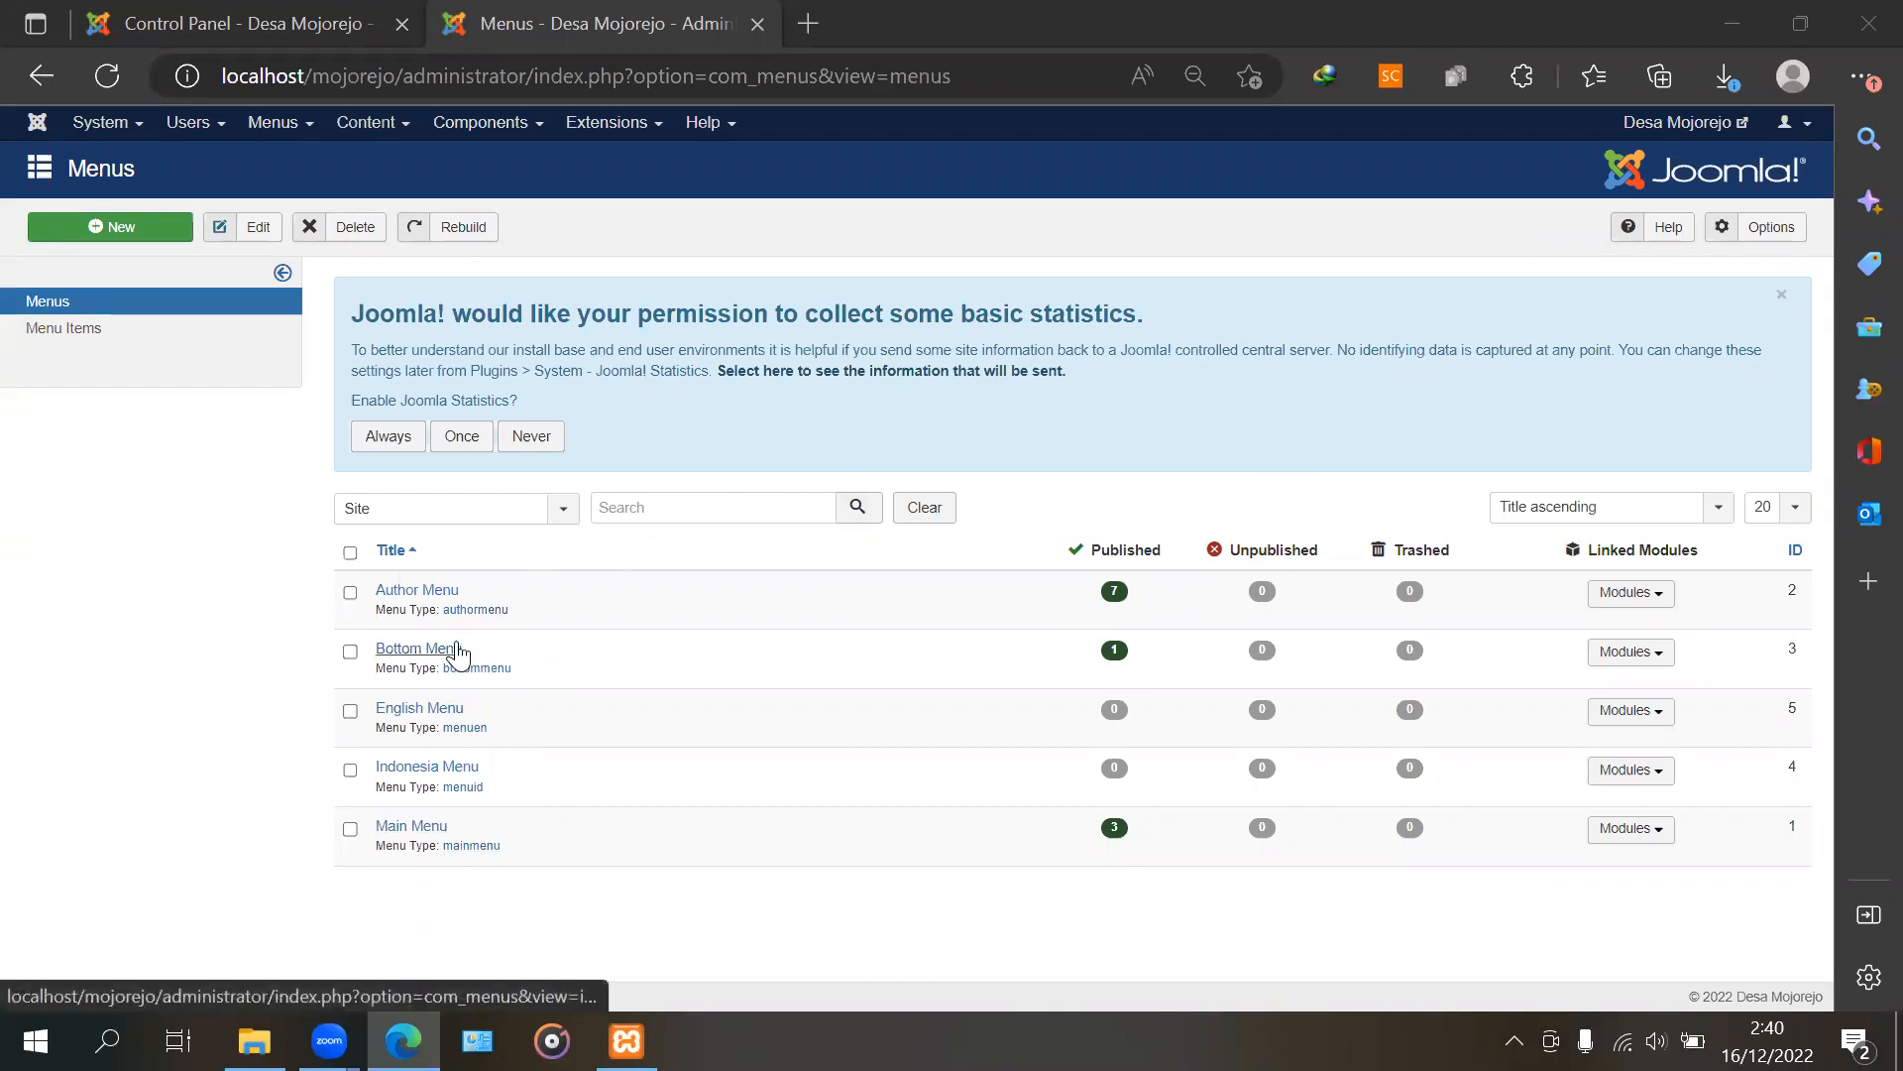
Copy the menu class suffix nav-pills from the Main Menu module's advanced settings and close the module without changing it
{"action": "left_click", "coordinate": [416, 829]}
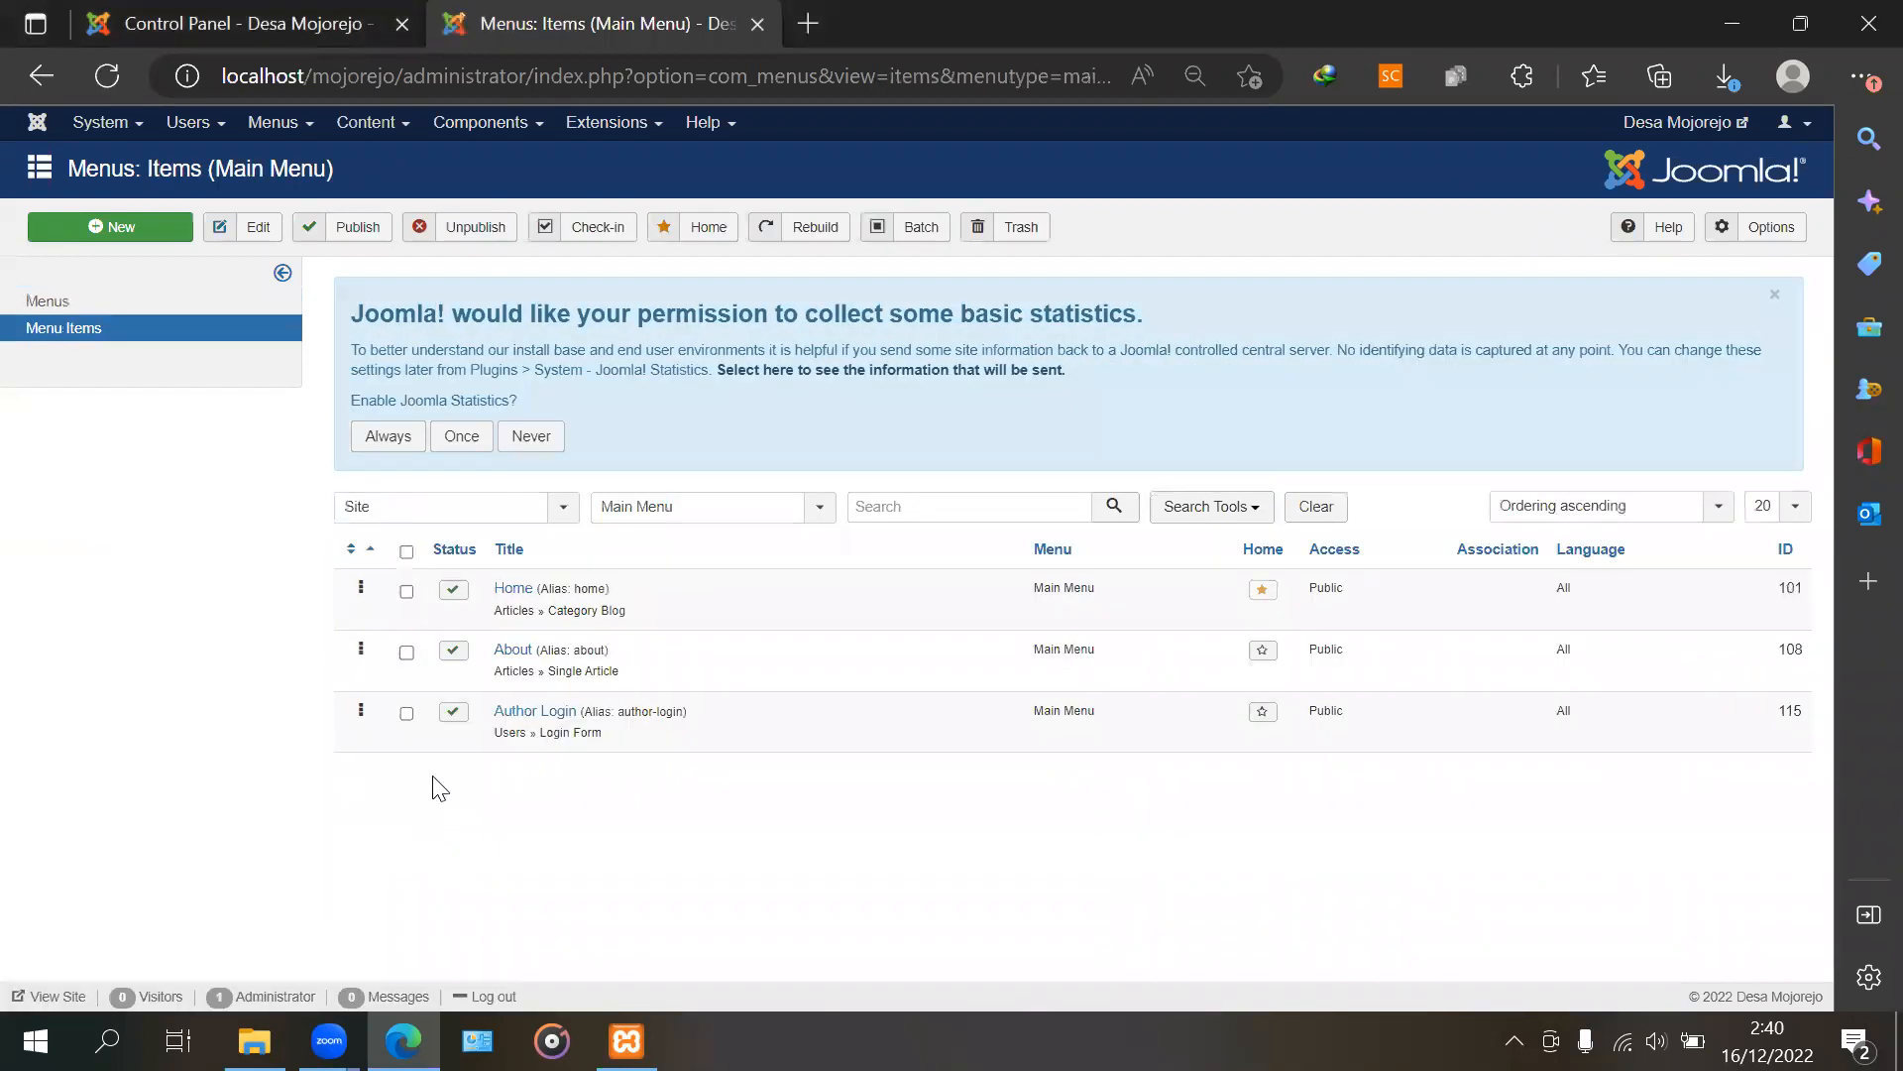
{"action": "left_click", "coordinate": [103, 303]}
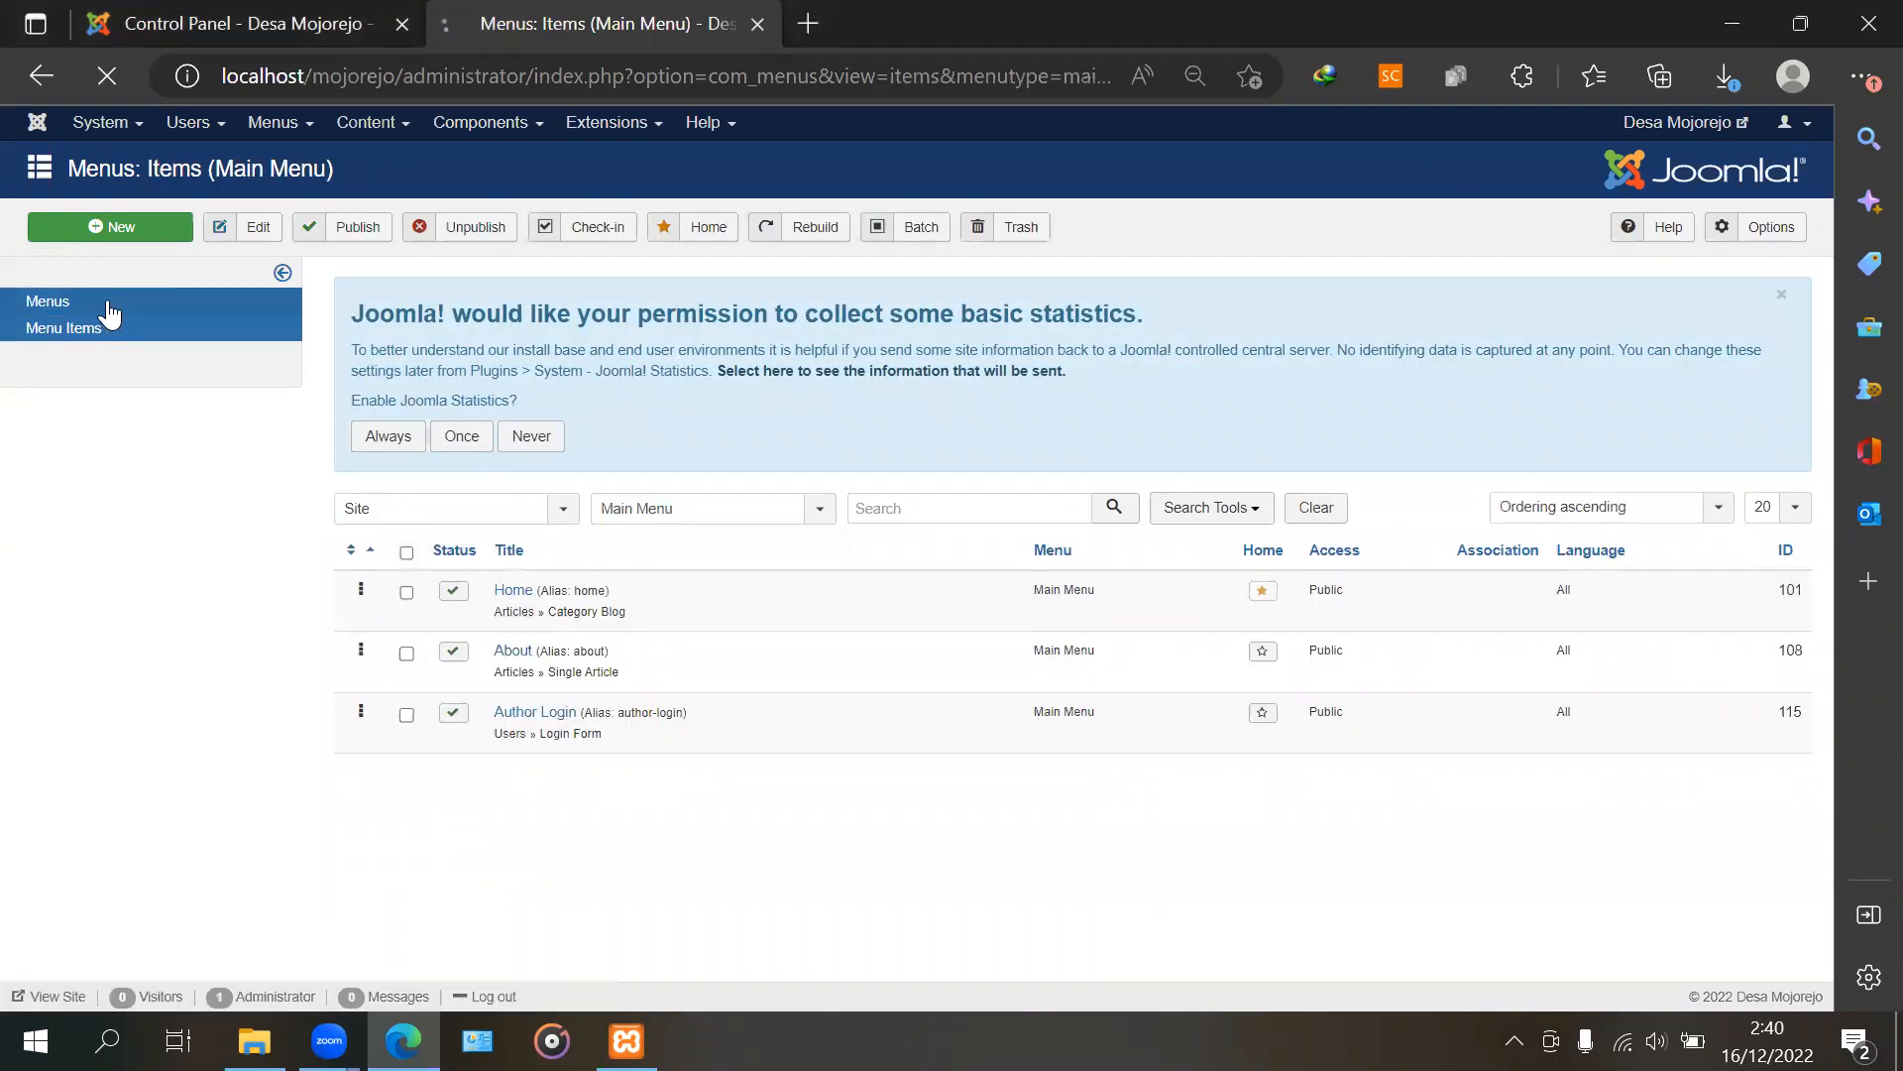
{"action": "left_click", "coordinate": [1641, 831]}
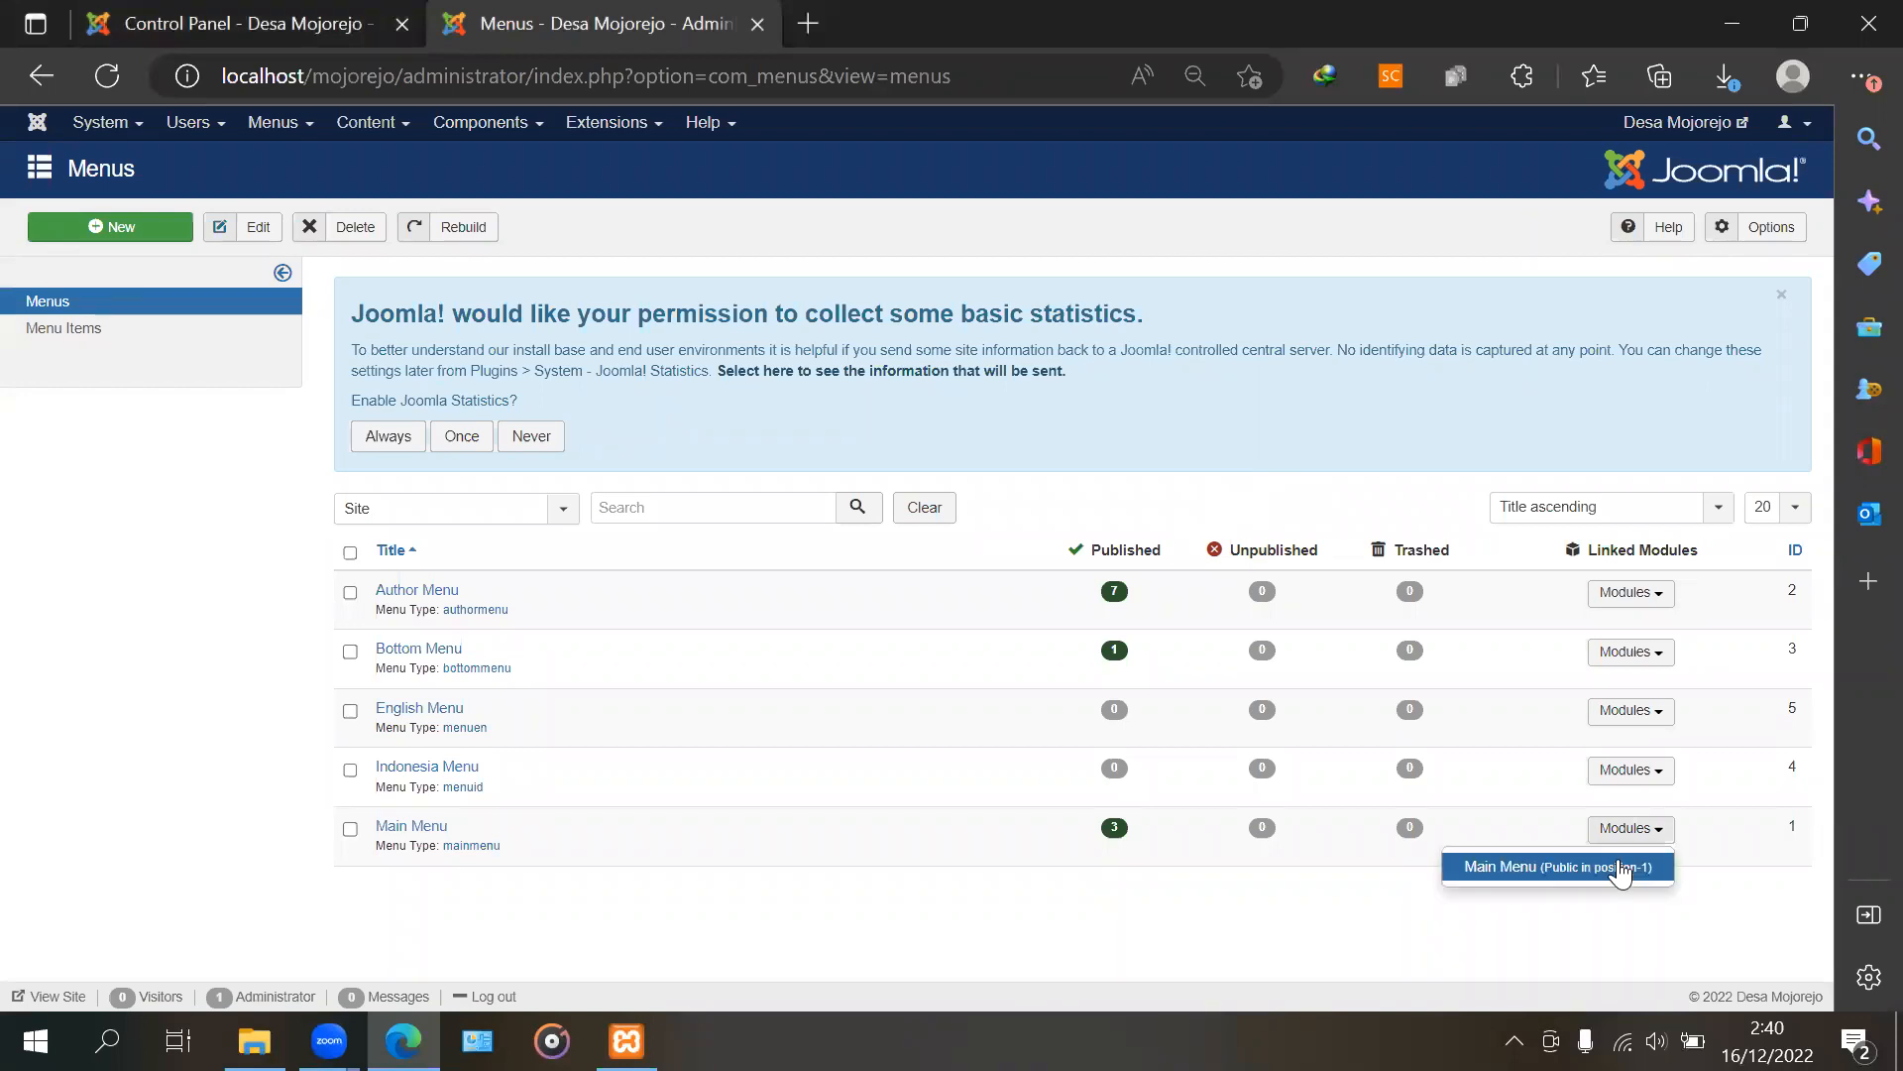
{"action": "left_click", "coordinate": [1547, 867]}
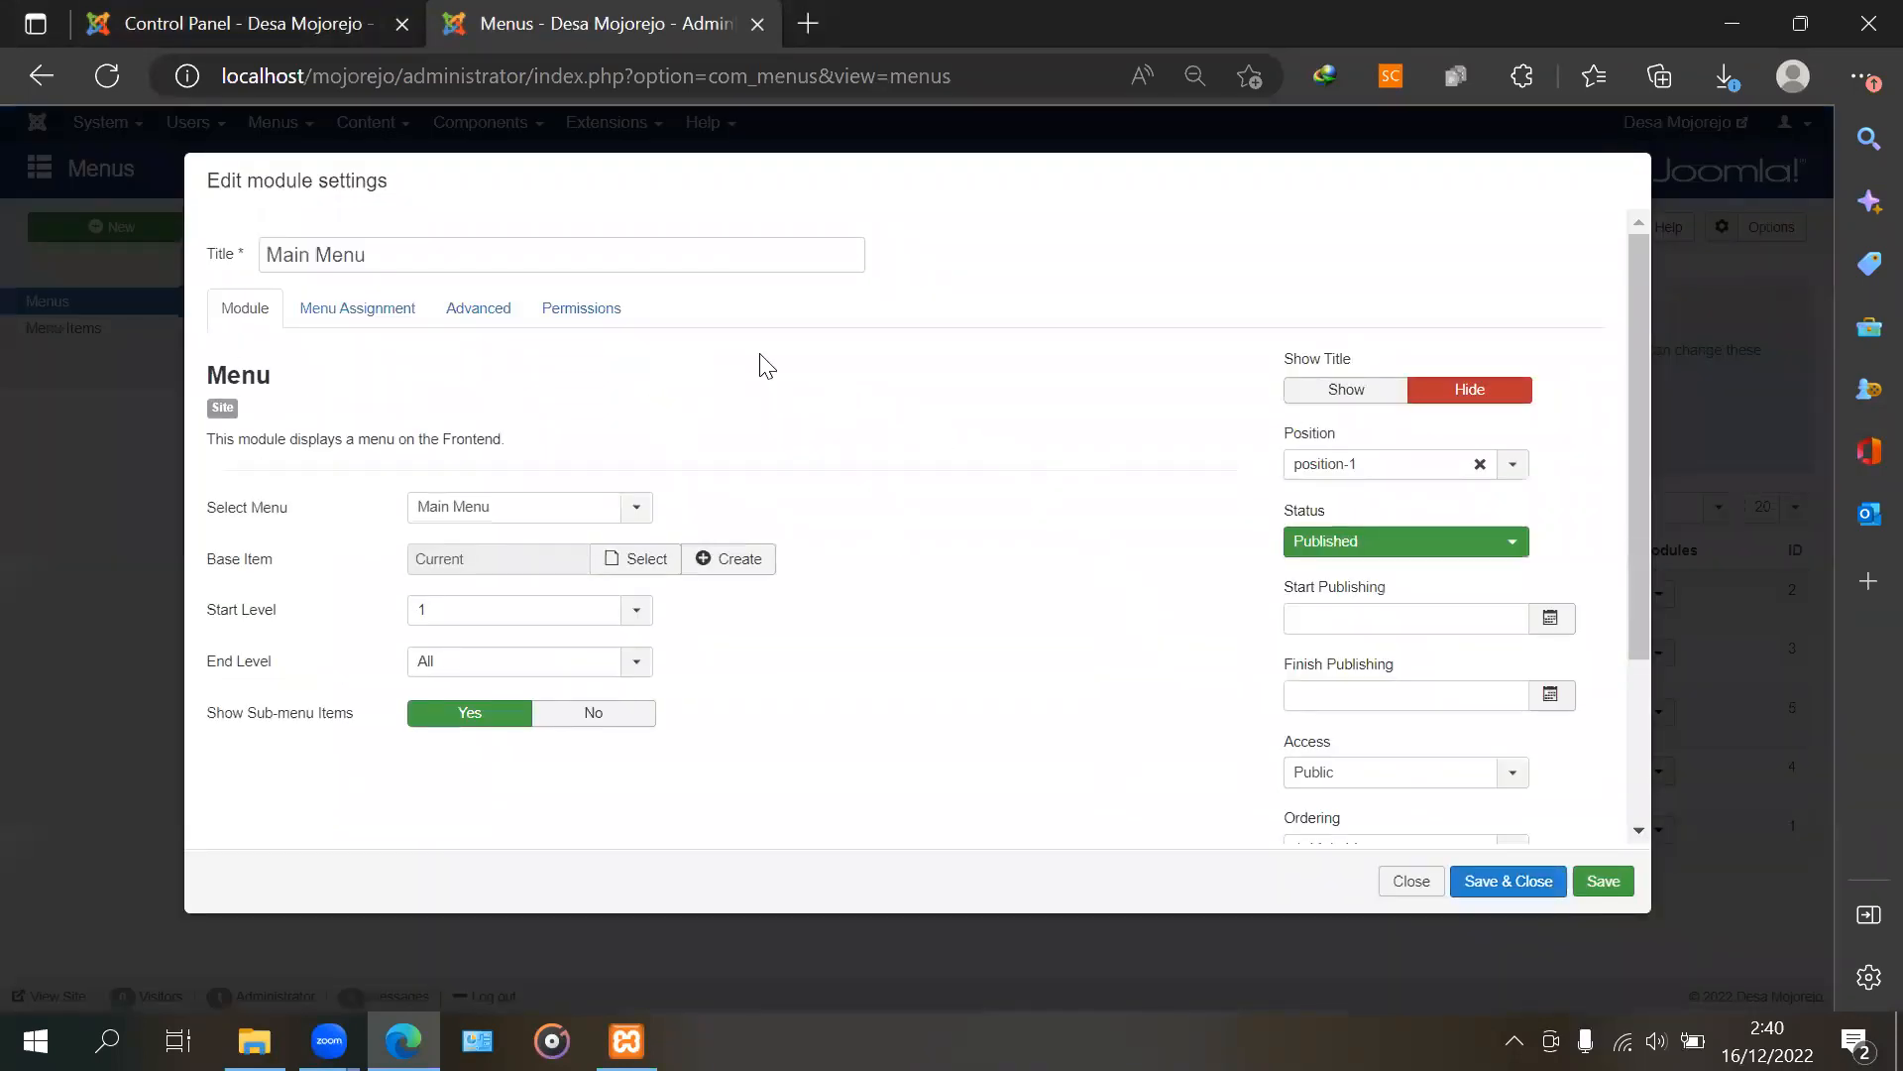
{"action": "left_click", "coordinate": [479, 308]}
{"action": "left_click", "coordinate": [497, 418]}
{"action": "left_click_drag", "start_coordinate": [496, 418], "coordinate": [383, 394]}
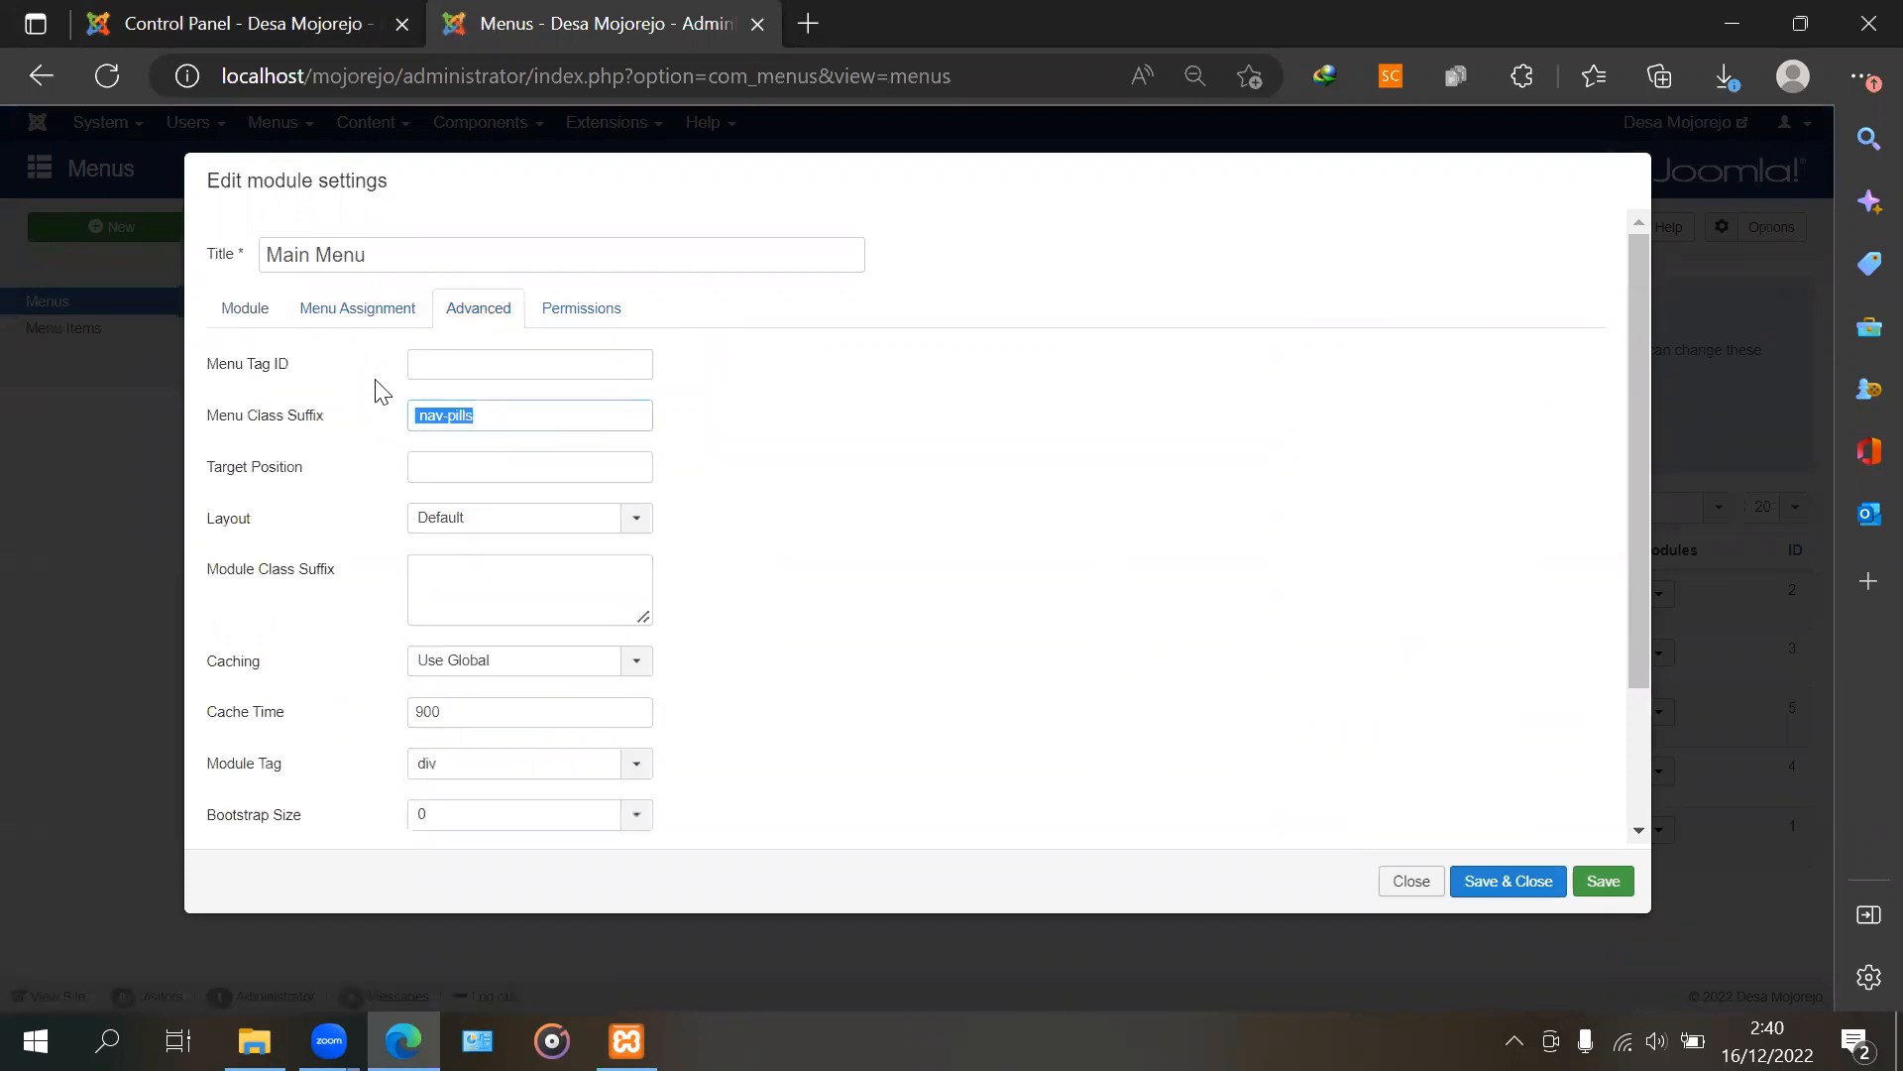
{"action": "left_click_drag", "start_coordinate": [486, 420], "coordinate": [352, 432]}
{"action": "key", "text": "ctrl+c"}
{"action": "left_click", "coordinate": [1425, 886]}
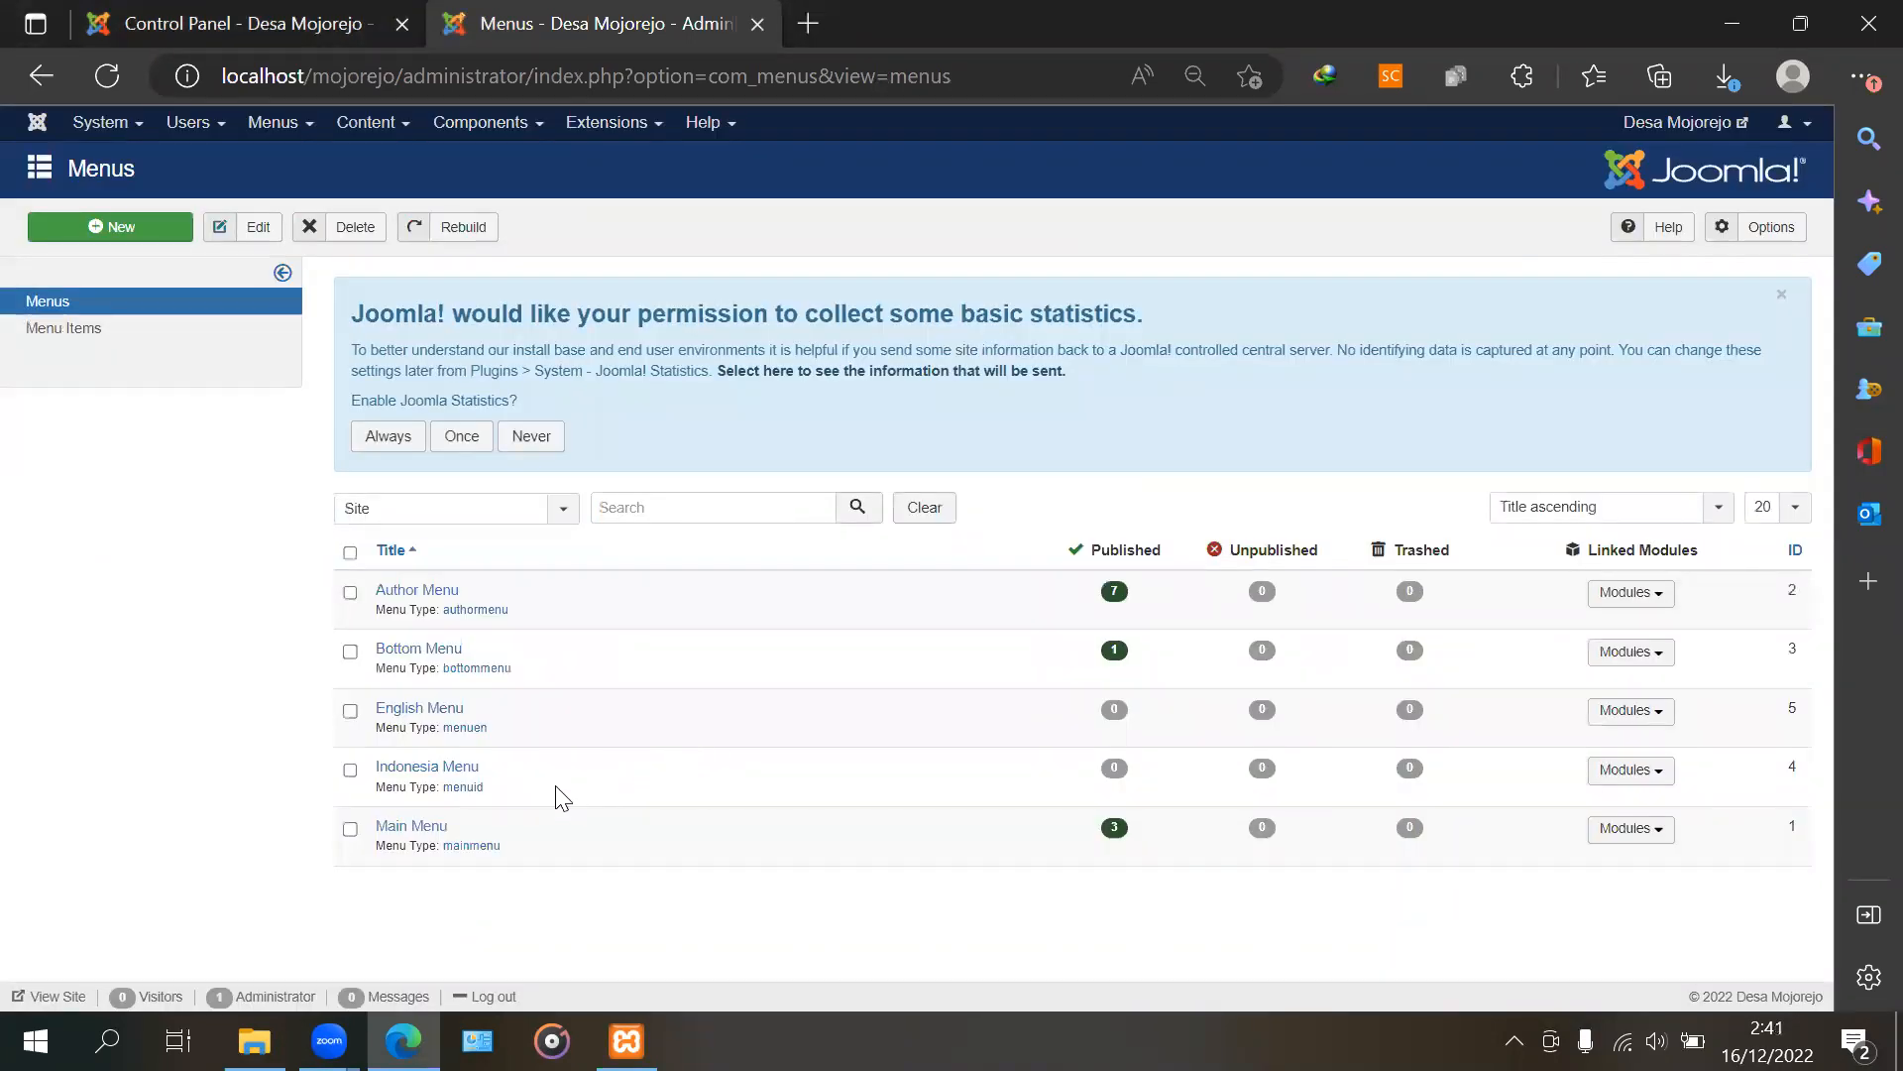
Set the Indonesia Module's menu class suffix to nav-pills, then save and close the module
{"action": "left_click", "coordinate": [1631, 767]}
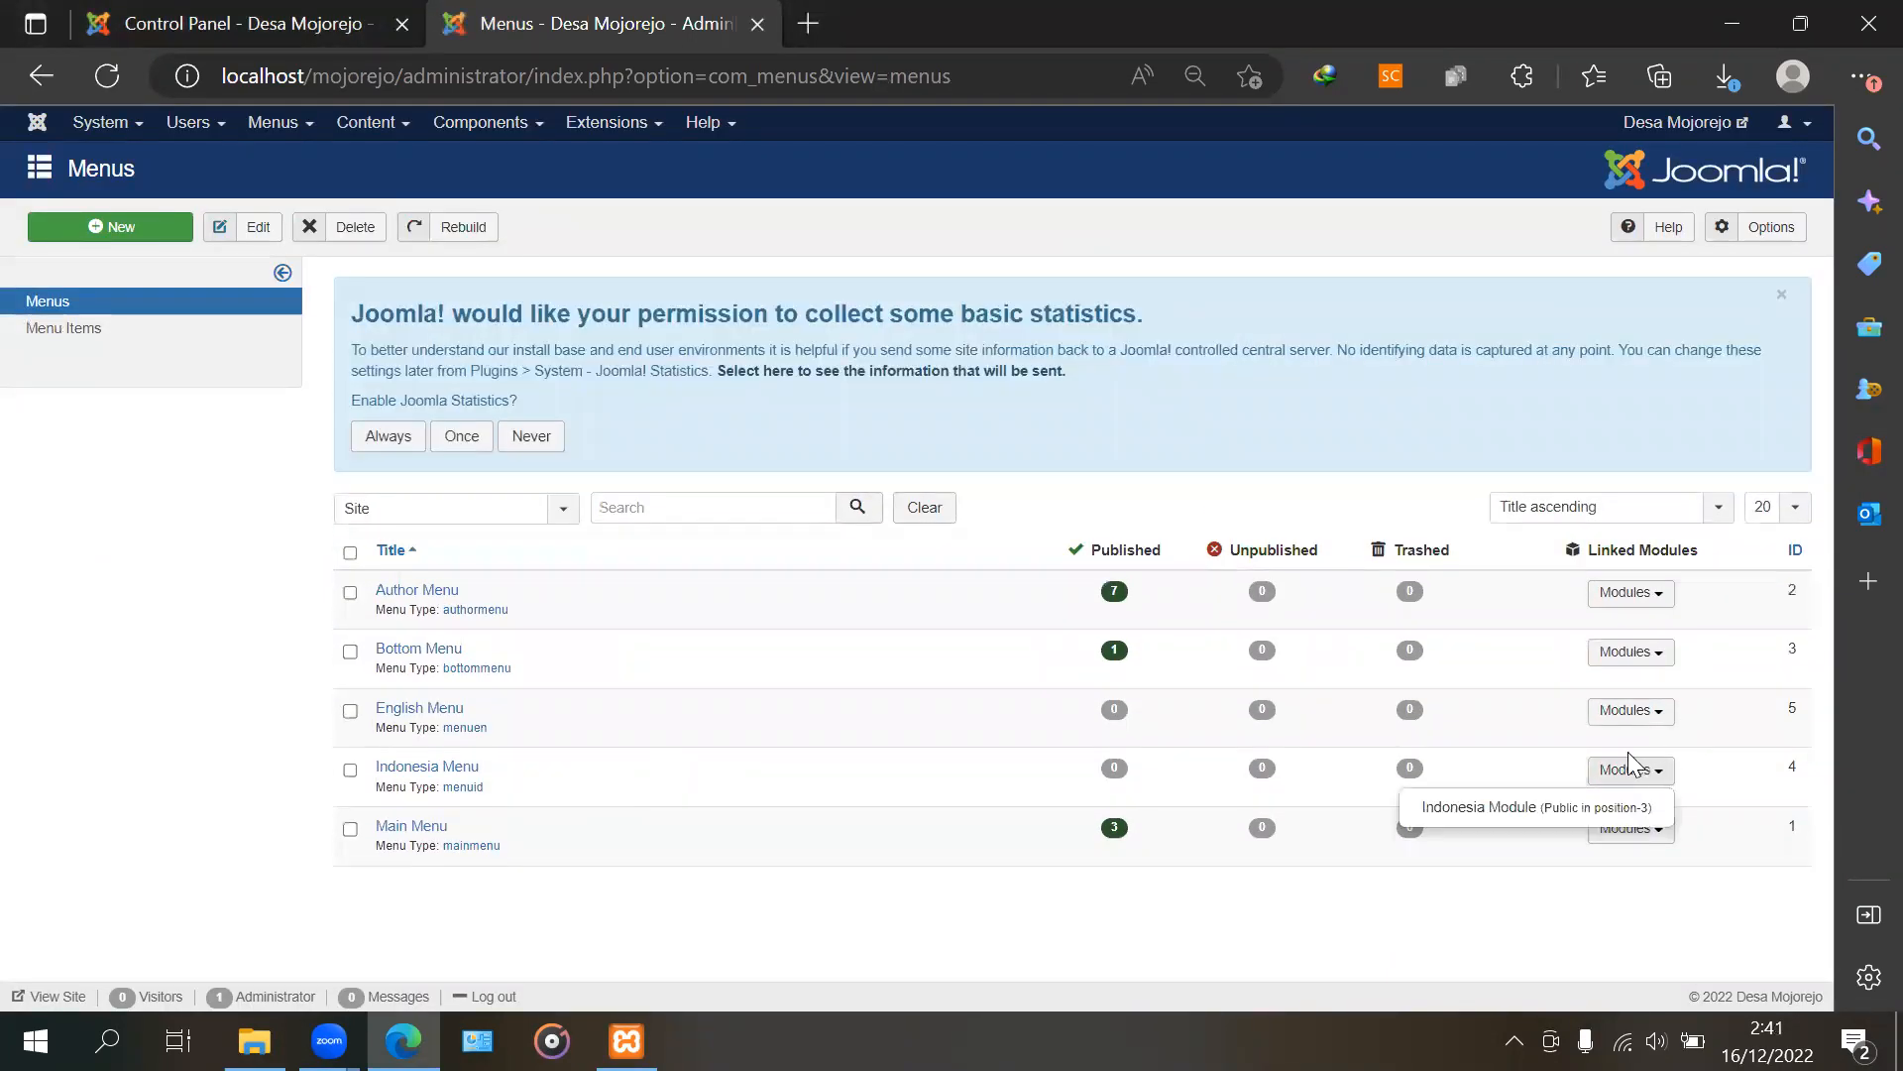
{"action": "left_click", "coordinate": [1535, 807]}
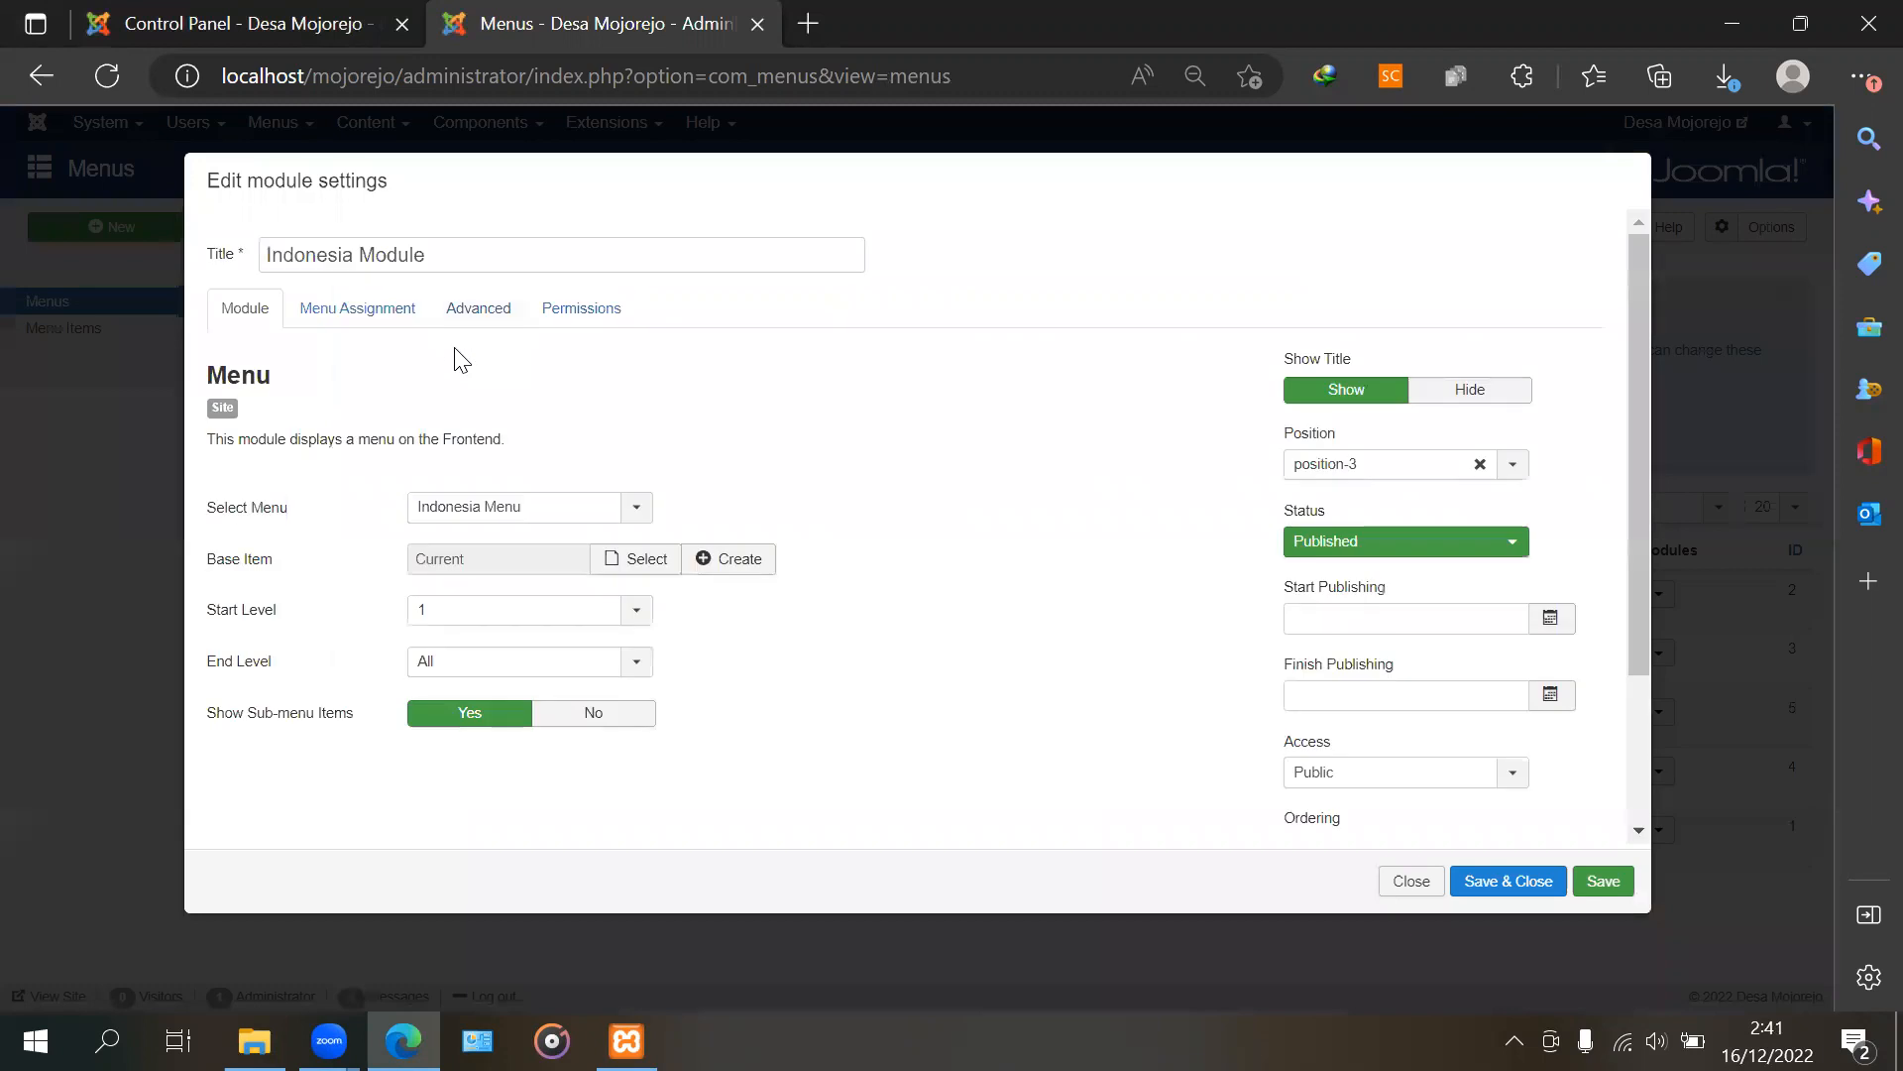
{"action": "left_click", "coordinate": [479, 310]}
{"action": "left_click", "coordinate": [455, 414]}
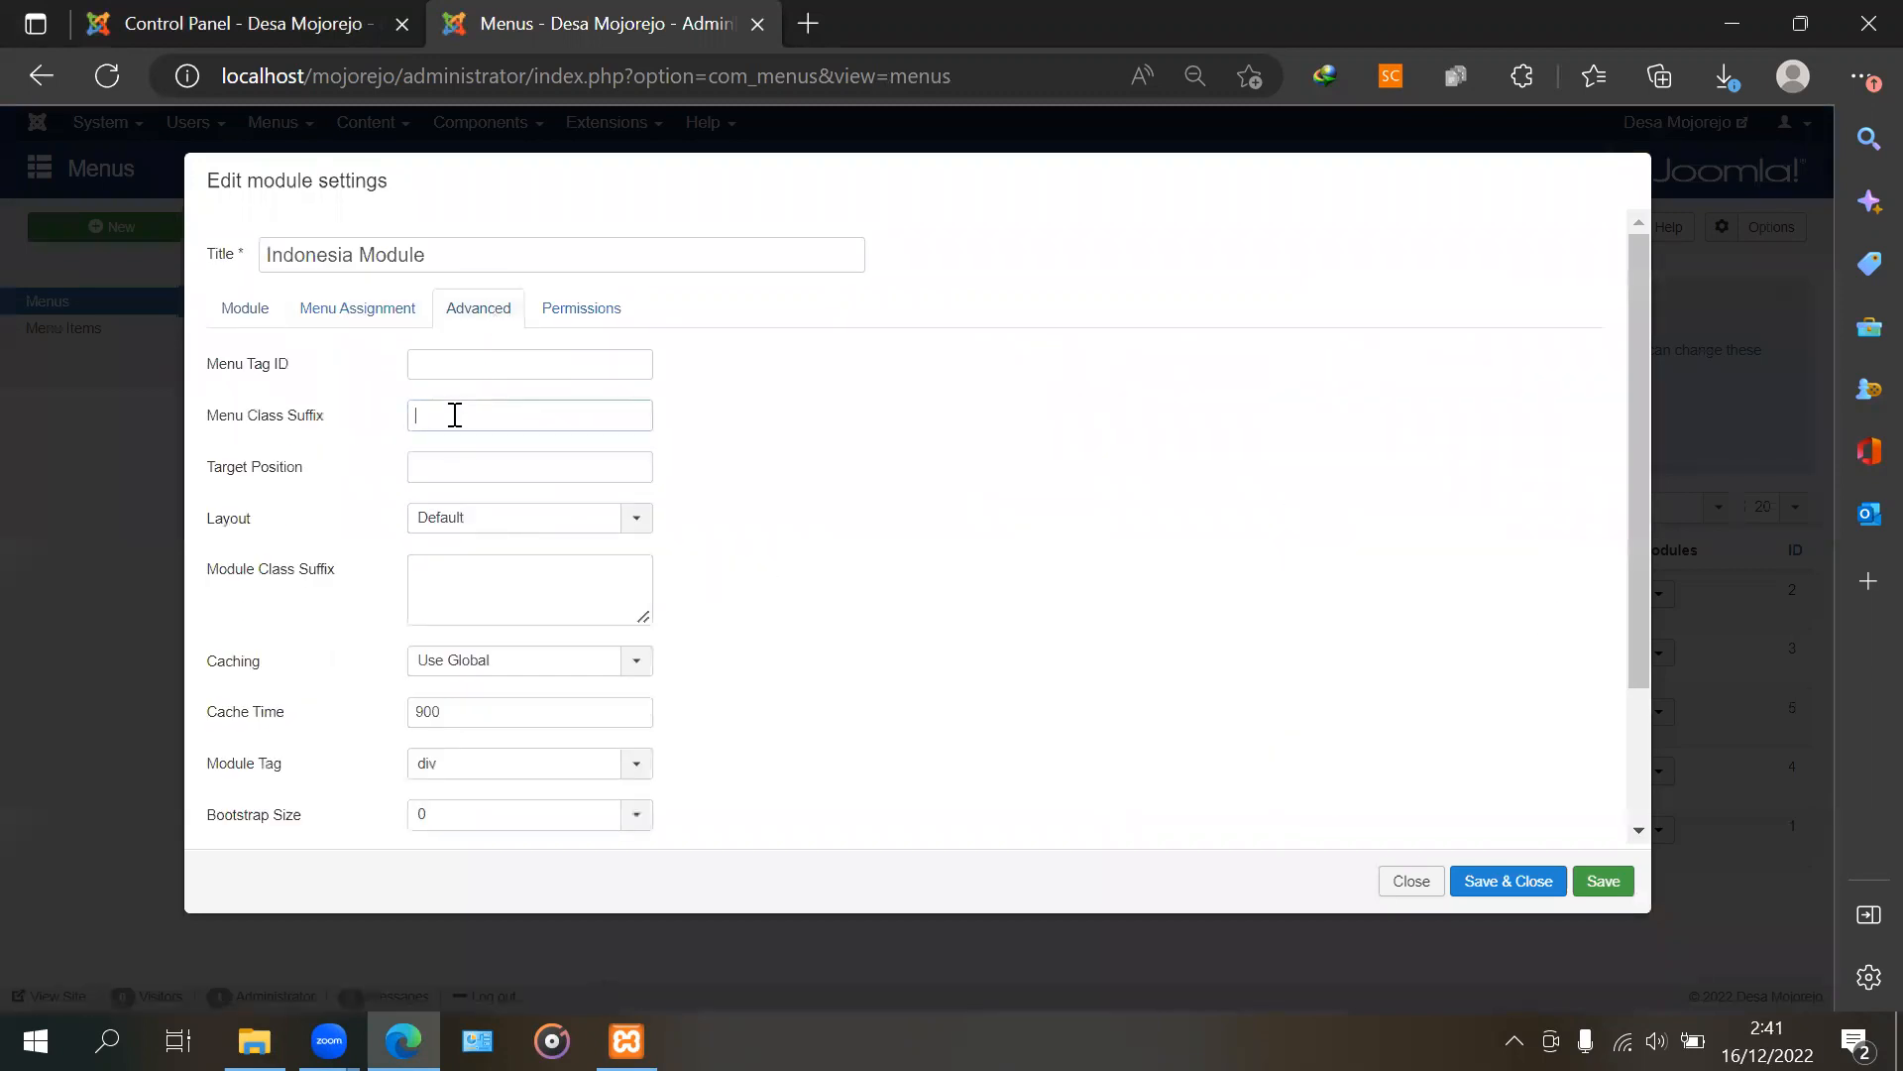
{"action": "key", "text": "ctrl+v"}
{"action": "left_click", "coordinate": [1494, 885]}
Set the English module's menu class suffix to nav-pills, then save and close the module
{"action": "left_click", "coordinate": [1616, 712]}
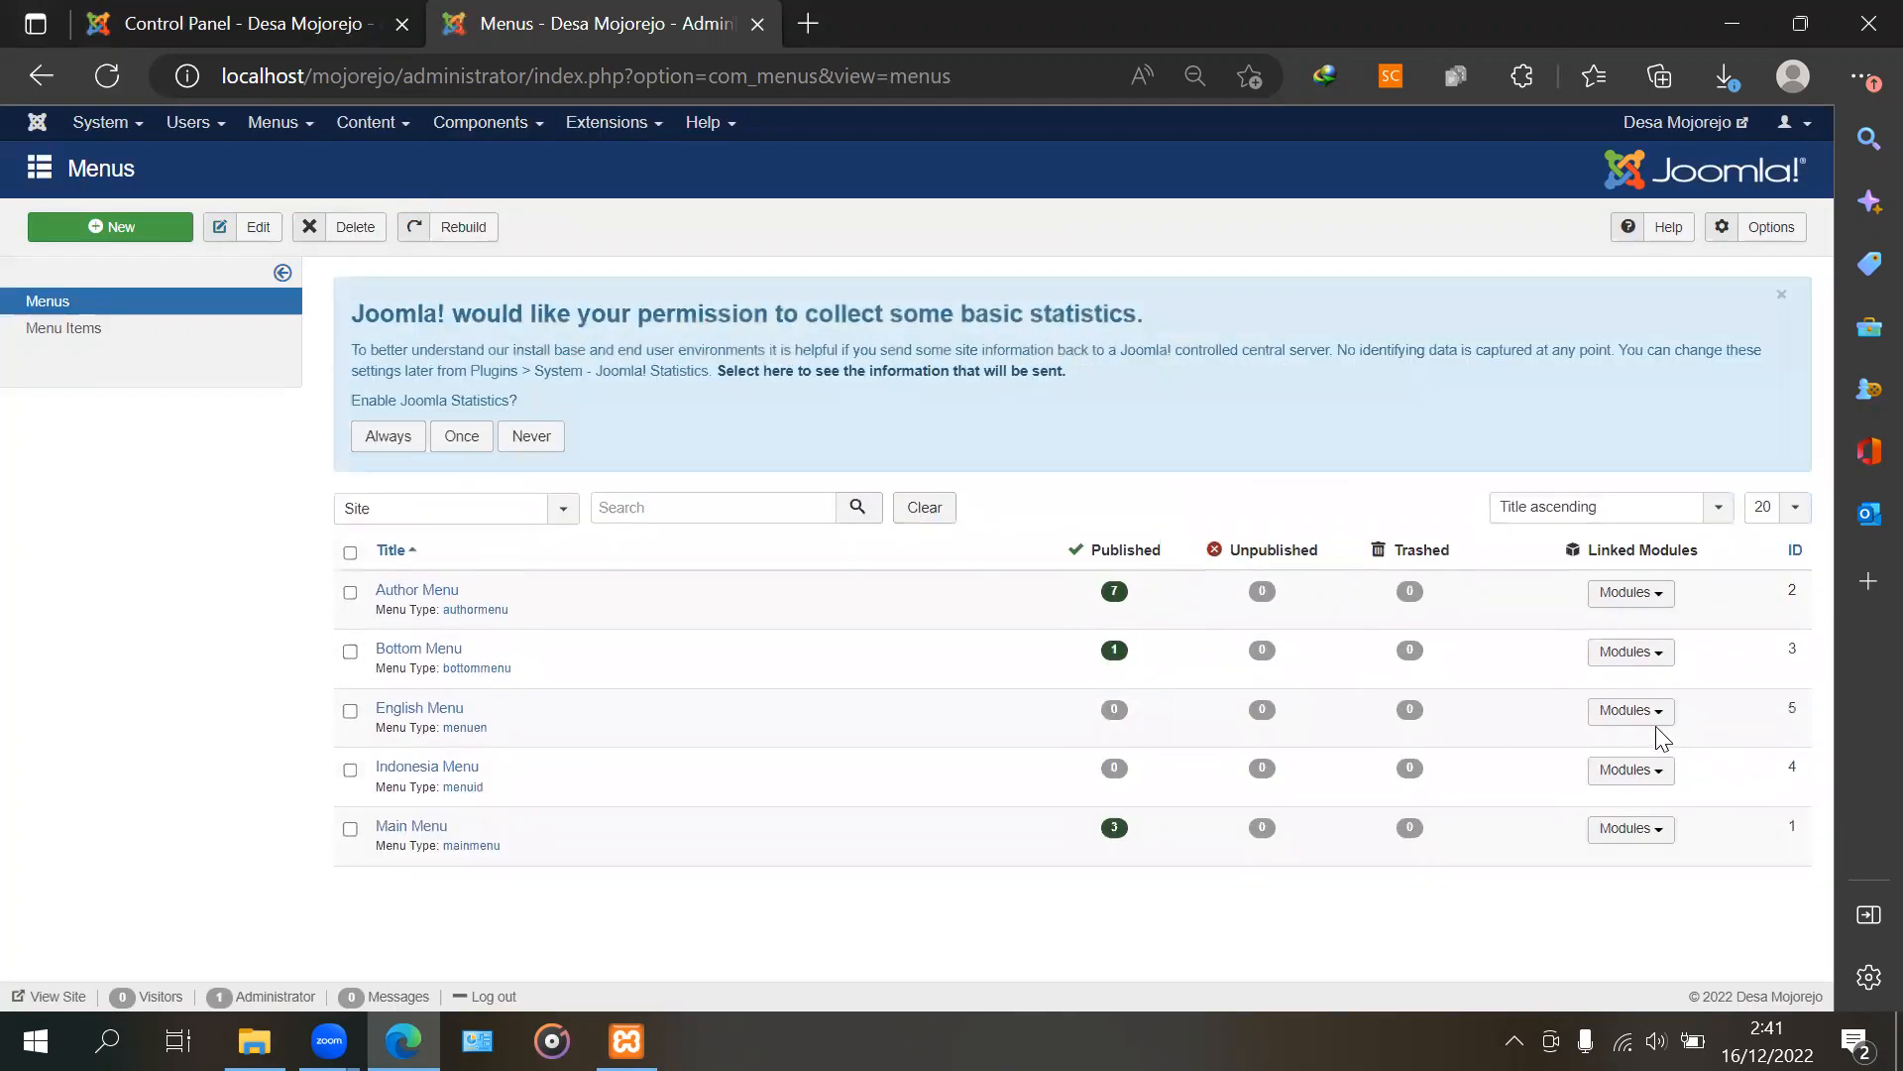
{"action": "left_click", "coordinate": [1651, 714]}
{"action": "left_click", "coordinate": [1640, 750]}
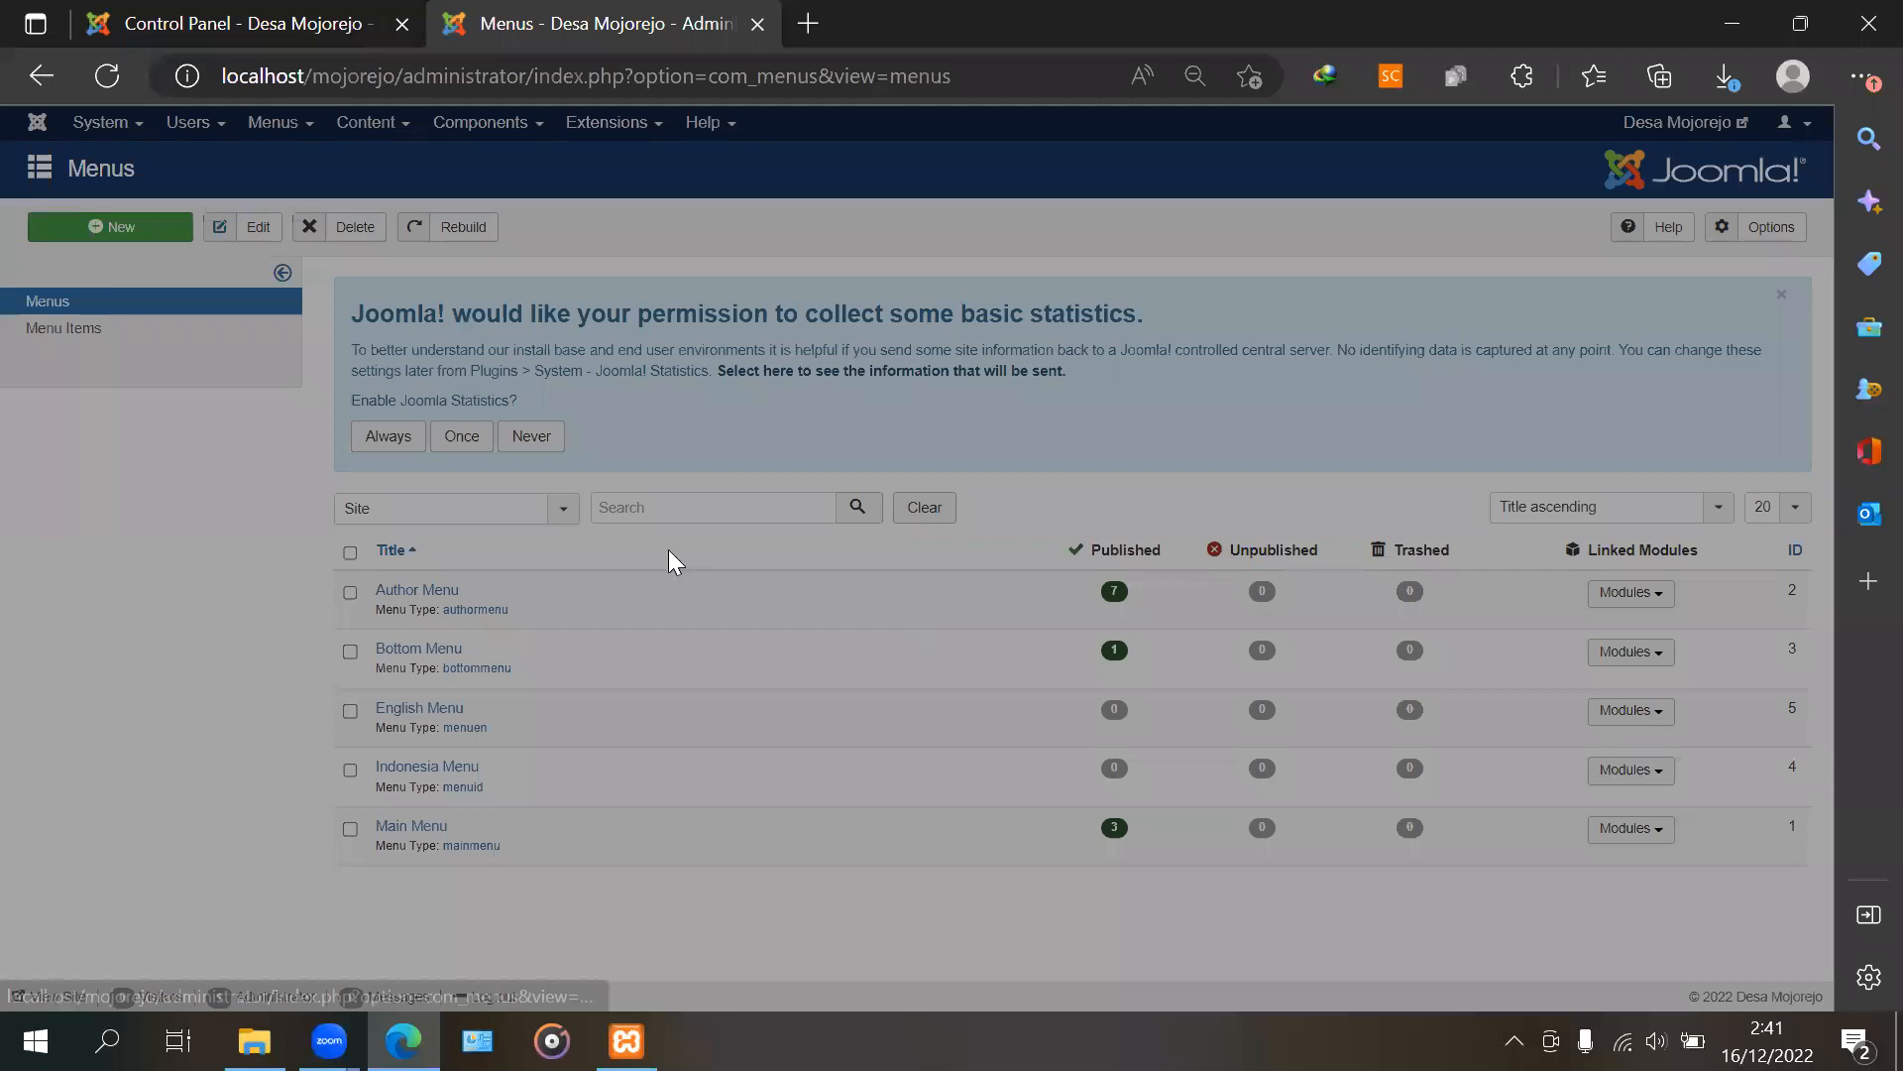
{"action": "left_click", "coordinate": [496, 315]}
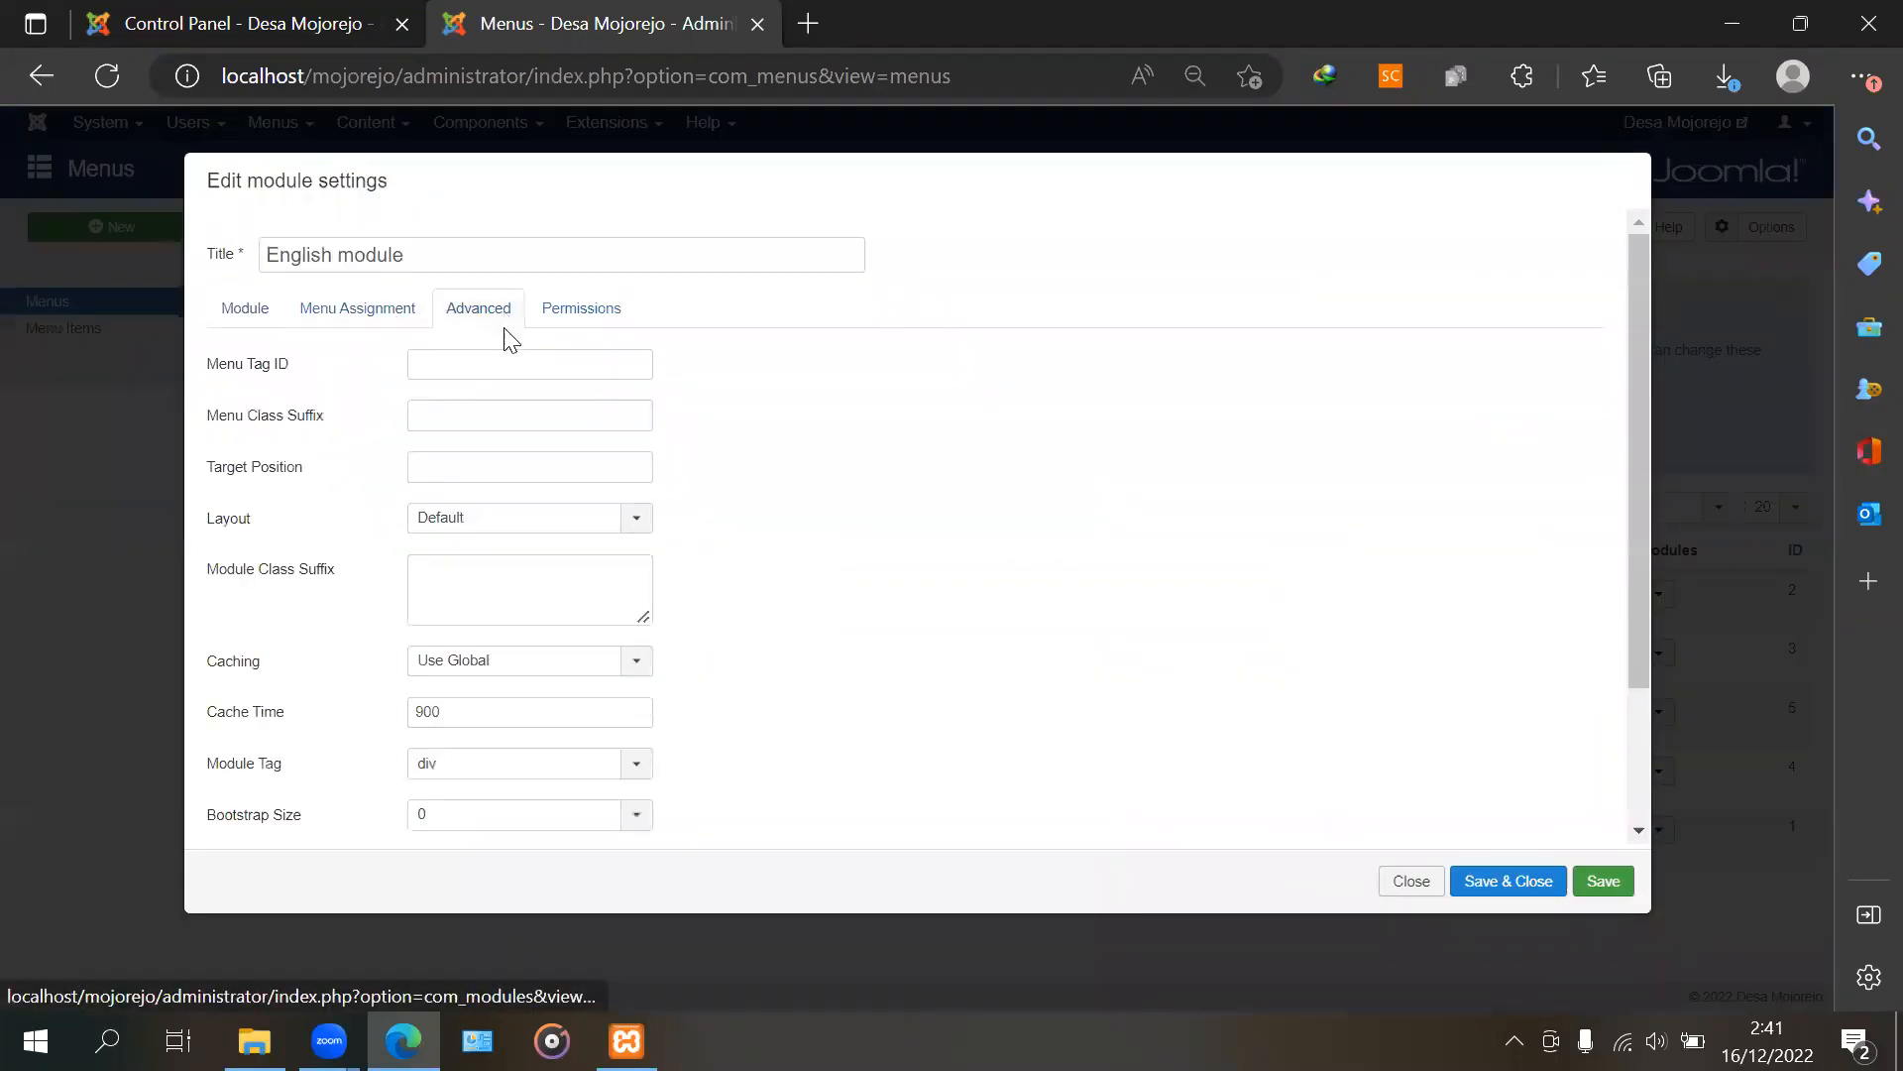
{"action": "left_click", "coordinate": [466, 414]}
{"action": "left_click", "coordinate": [595, 506]}
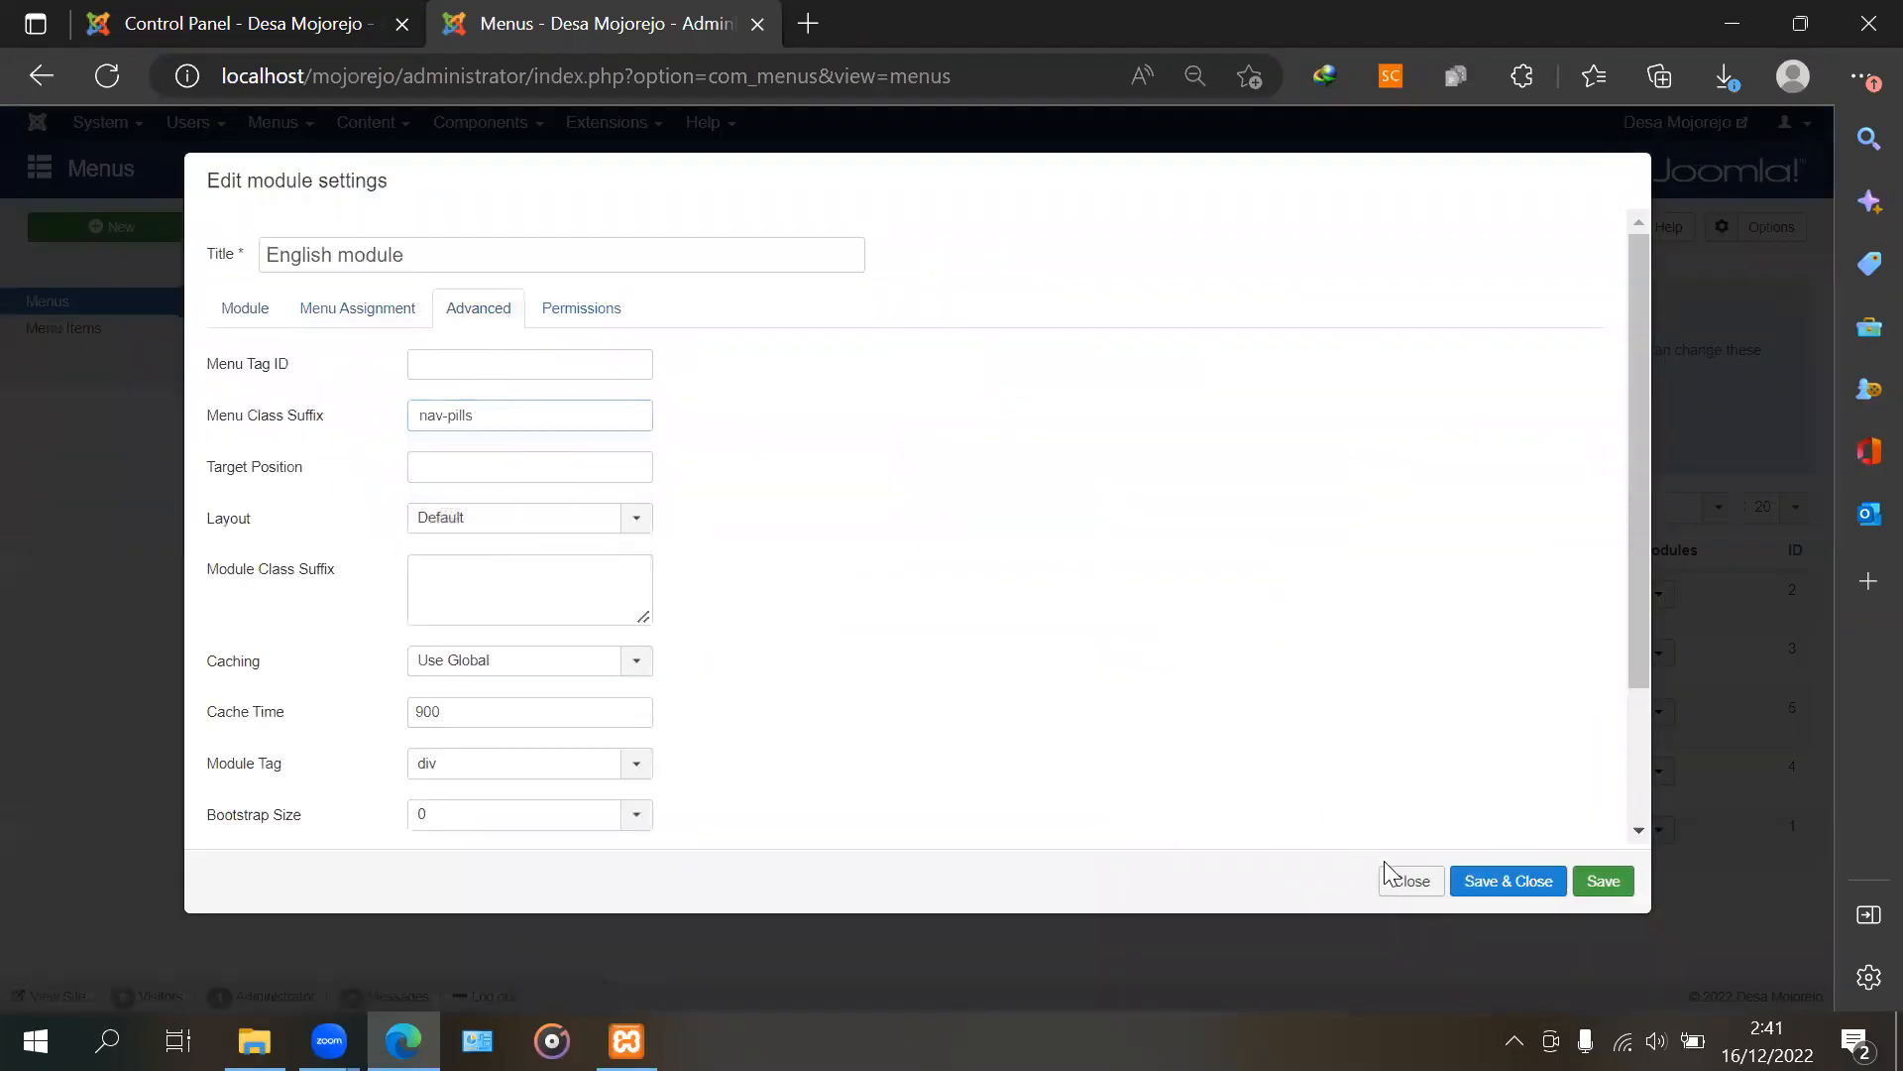
{"action": "left_click", "coordinate": [1517, 885]}
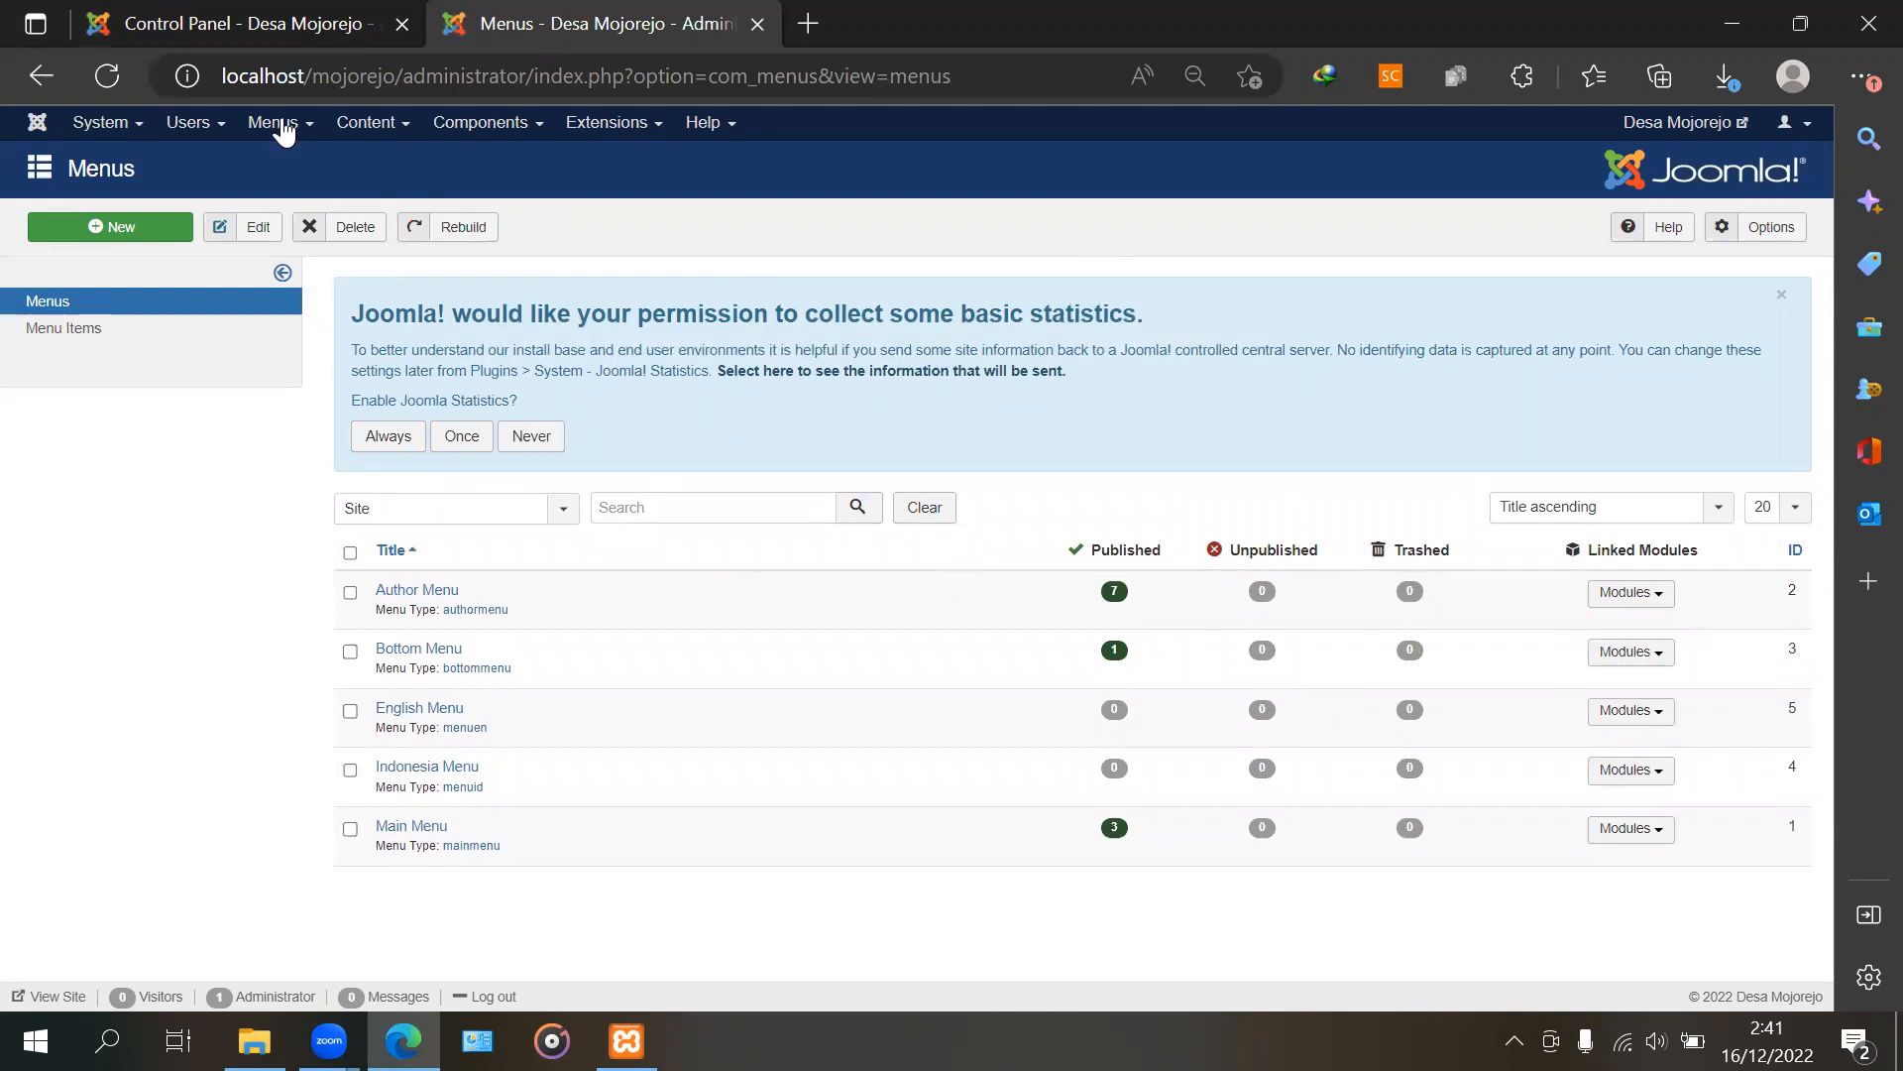
Start a new menu item in the Indonesia Menu and title it Beranda
{"action": "left_click", "coordinate": [282, 128]}
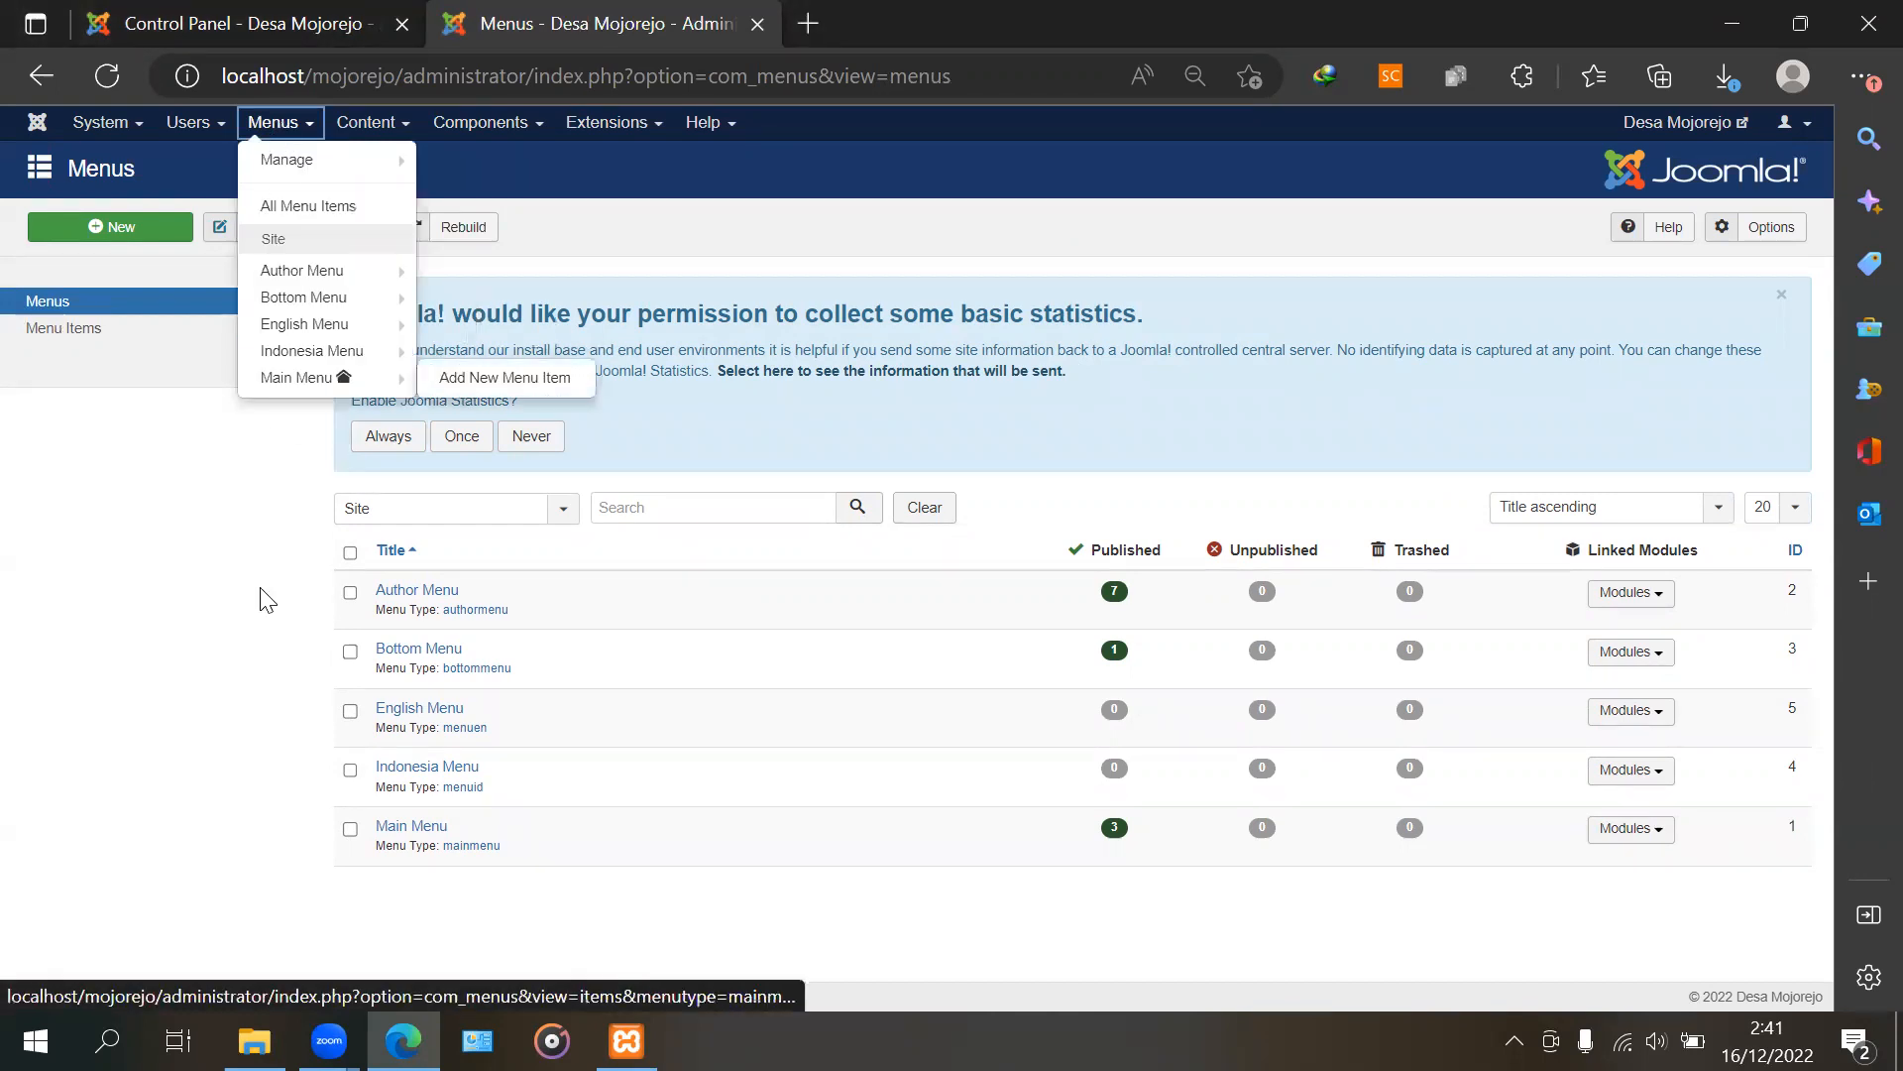
{"action": "left_click", "coordinate": [245, 656]}
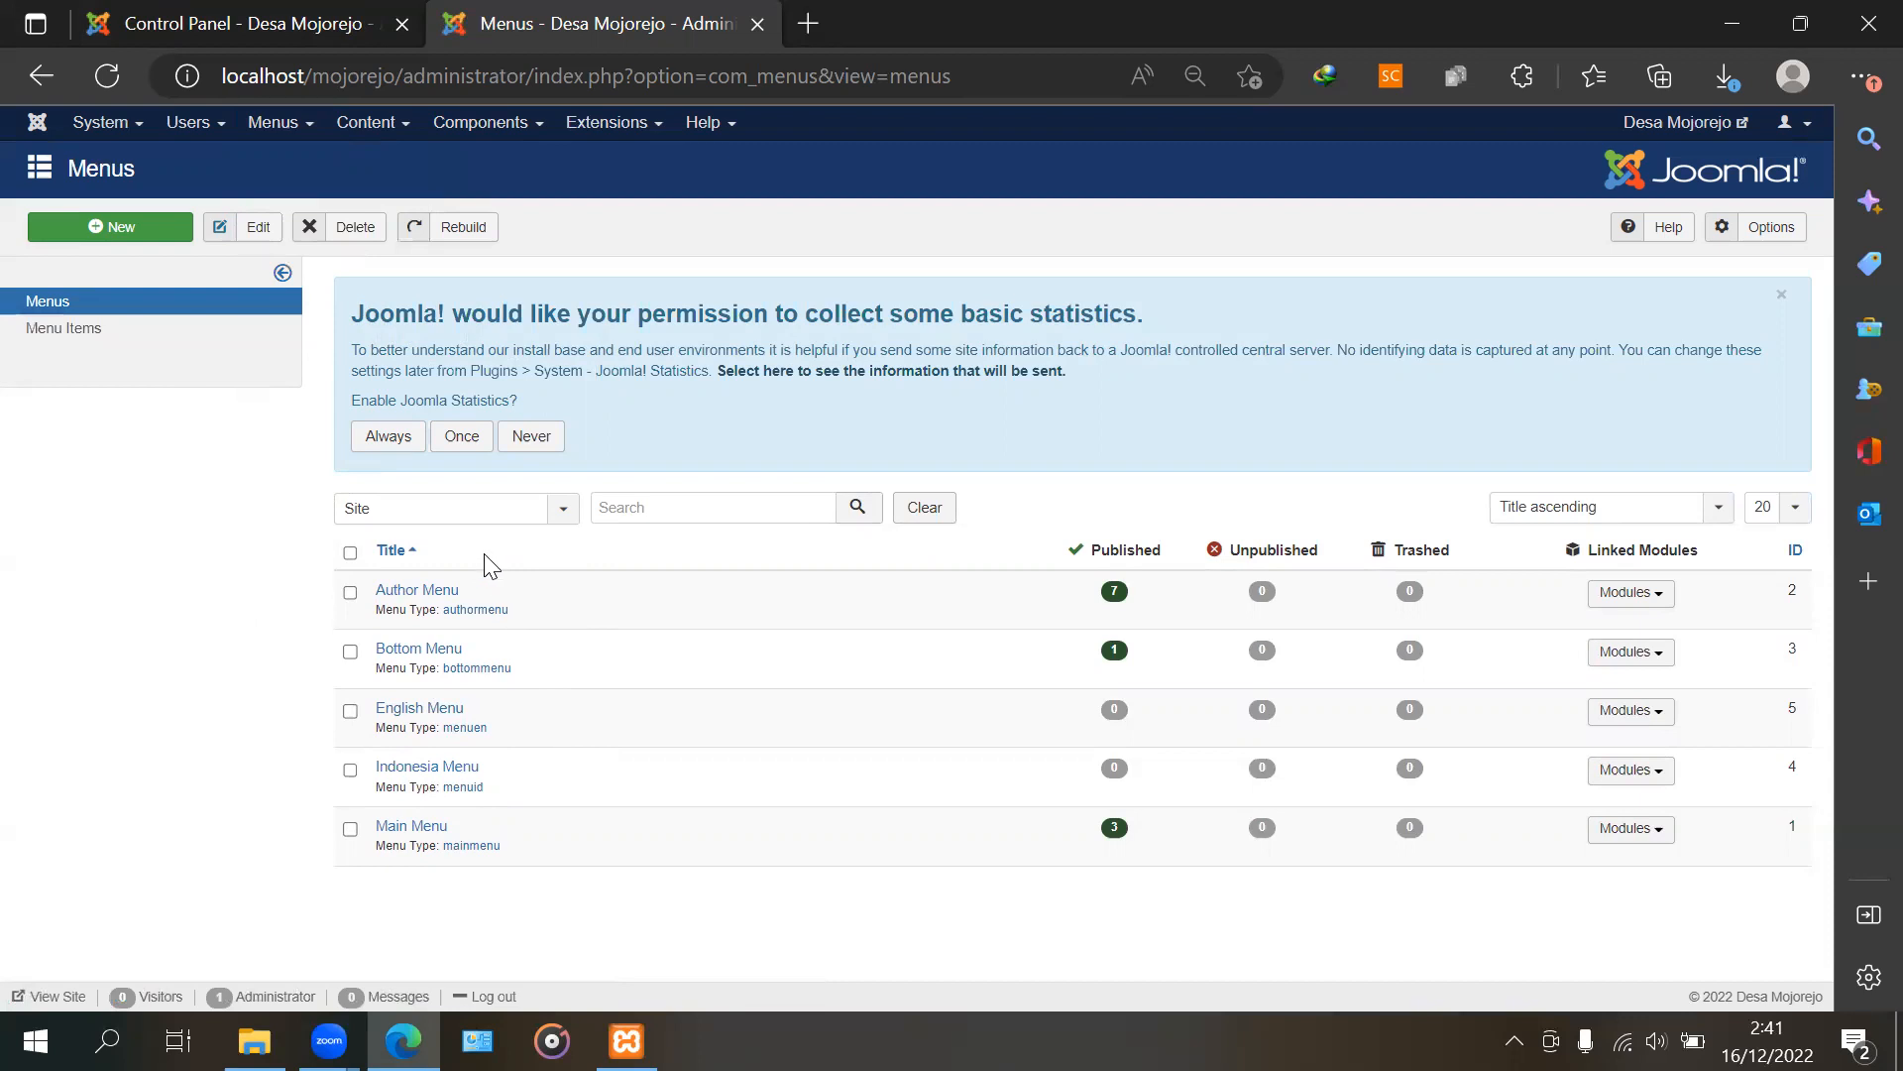
{"action": "left_click", "coordinate": [63, 328]}
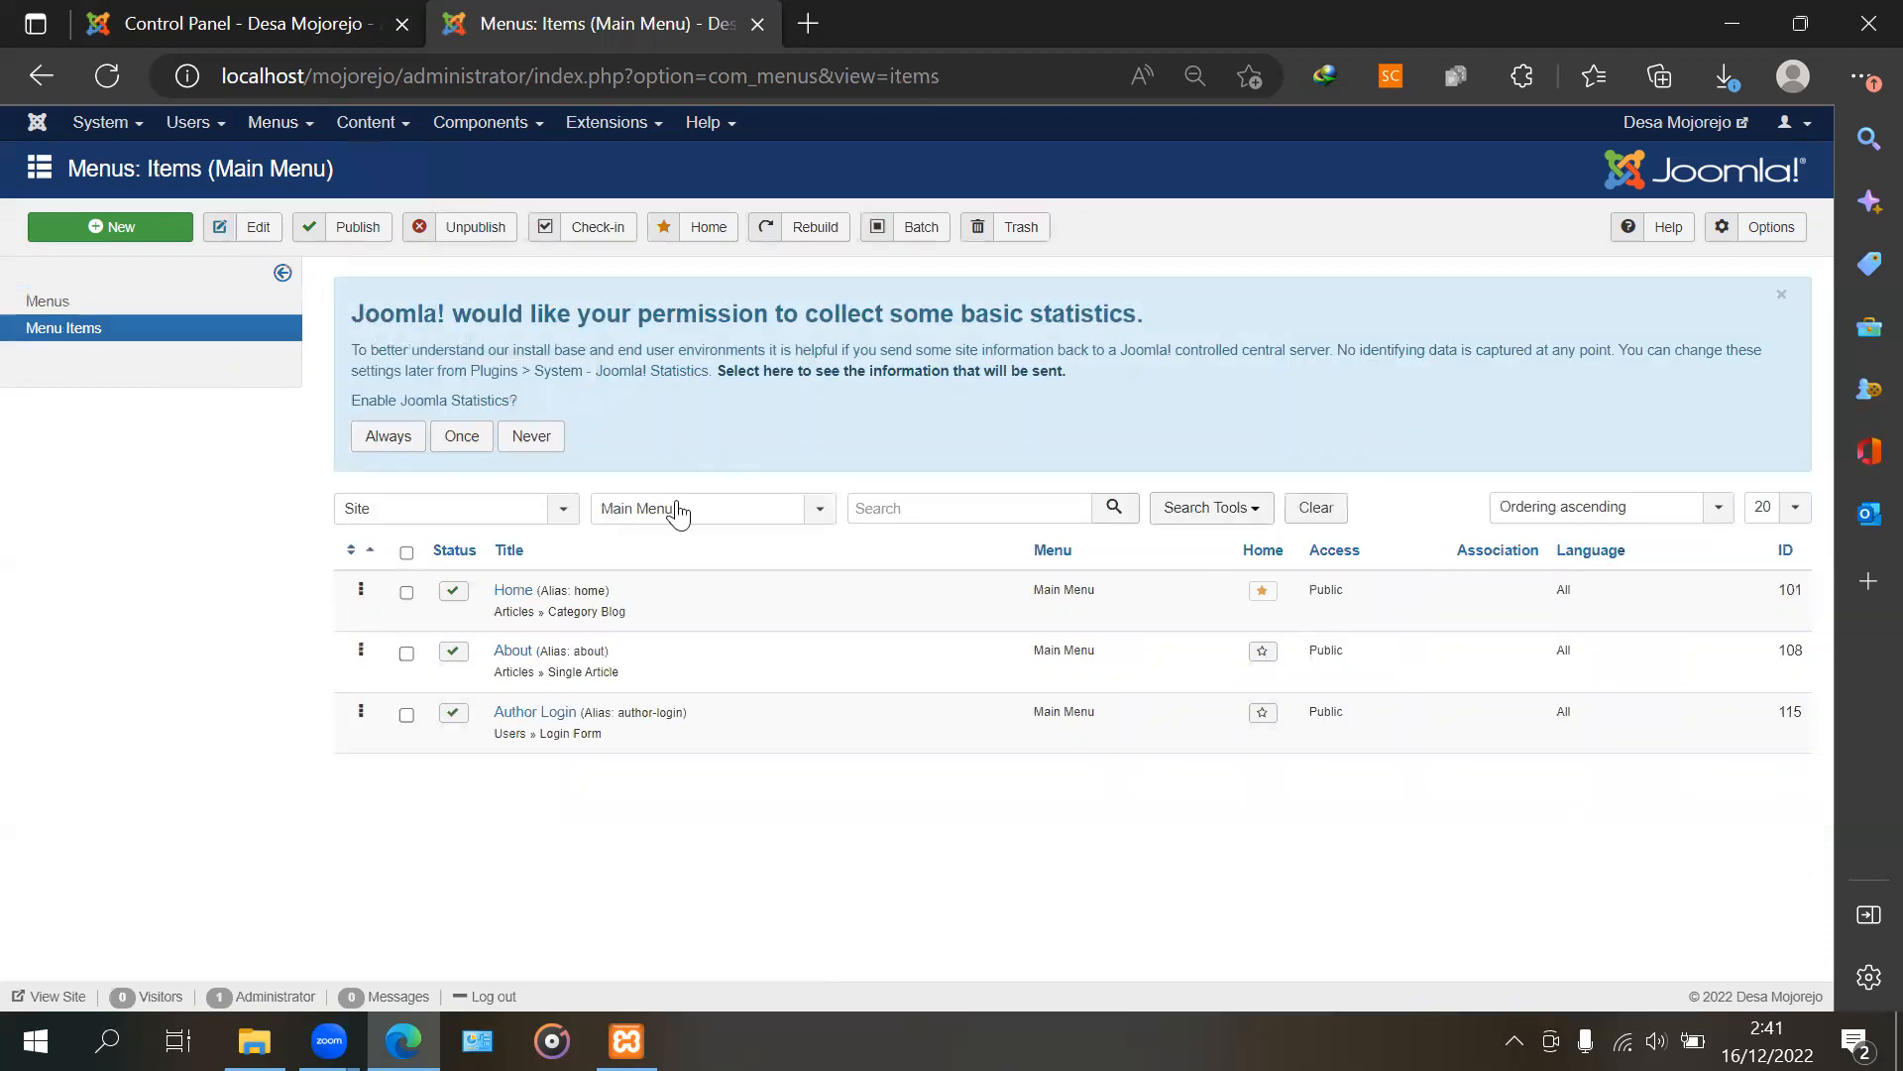
{"action": "left_click", "coordinate": [680, 510]}
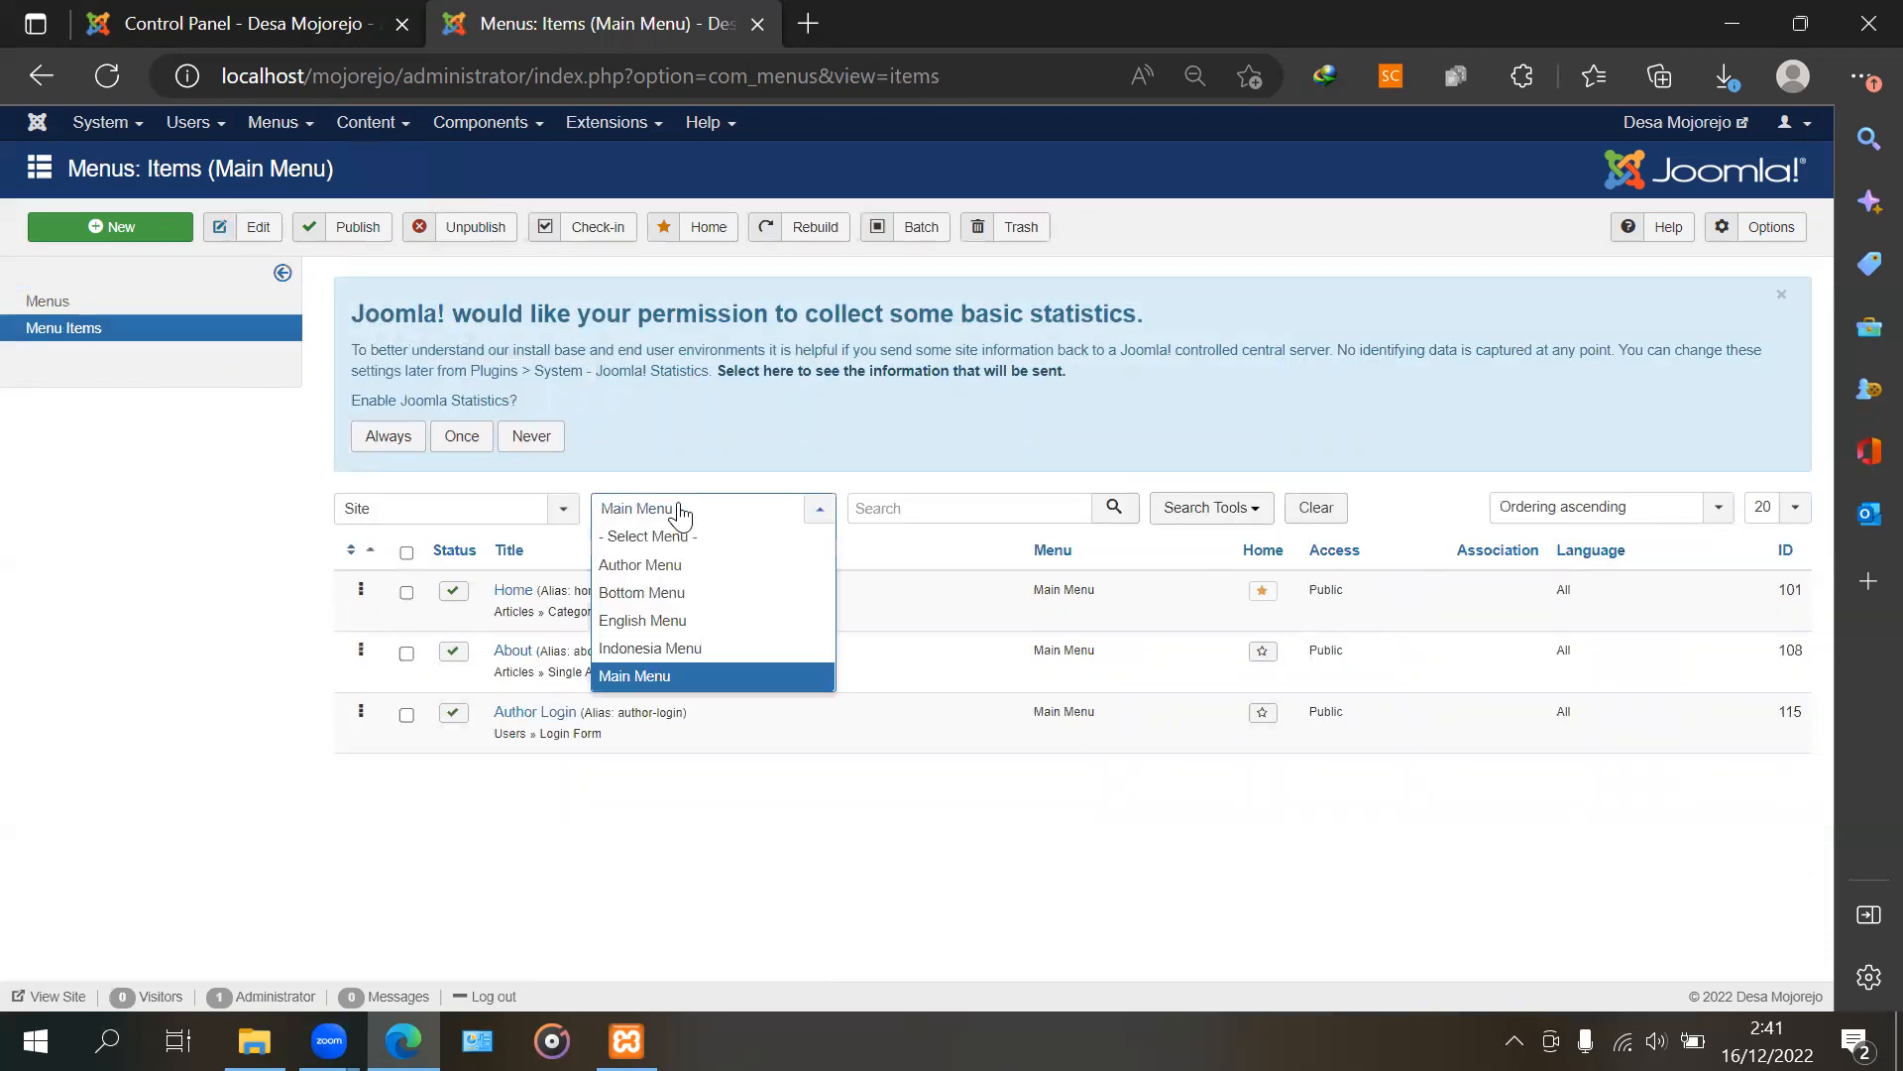
{"action": "left_click", "coordinate": [654, 648]}
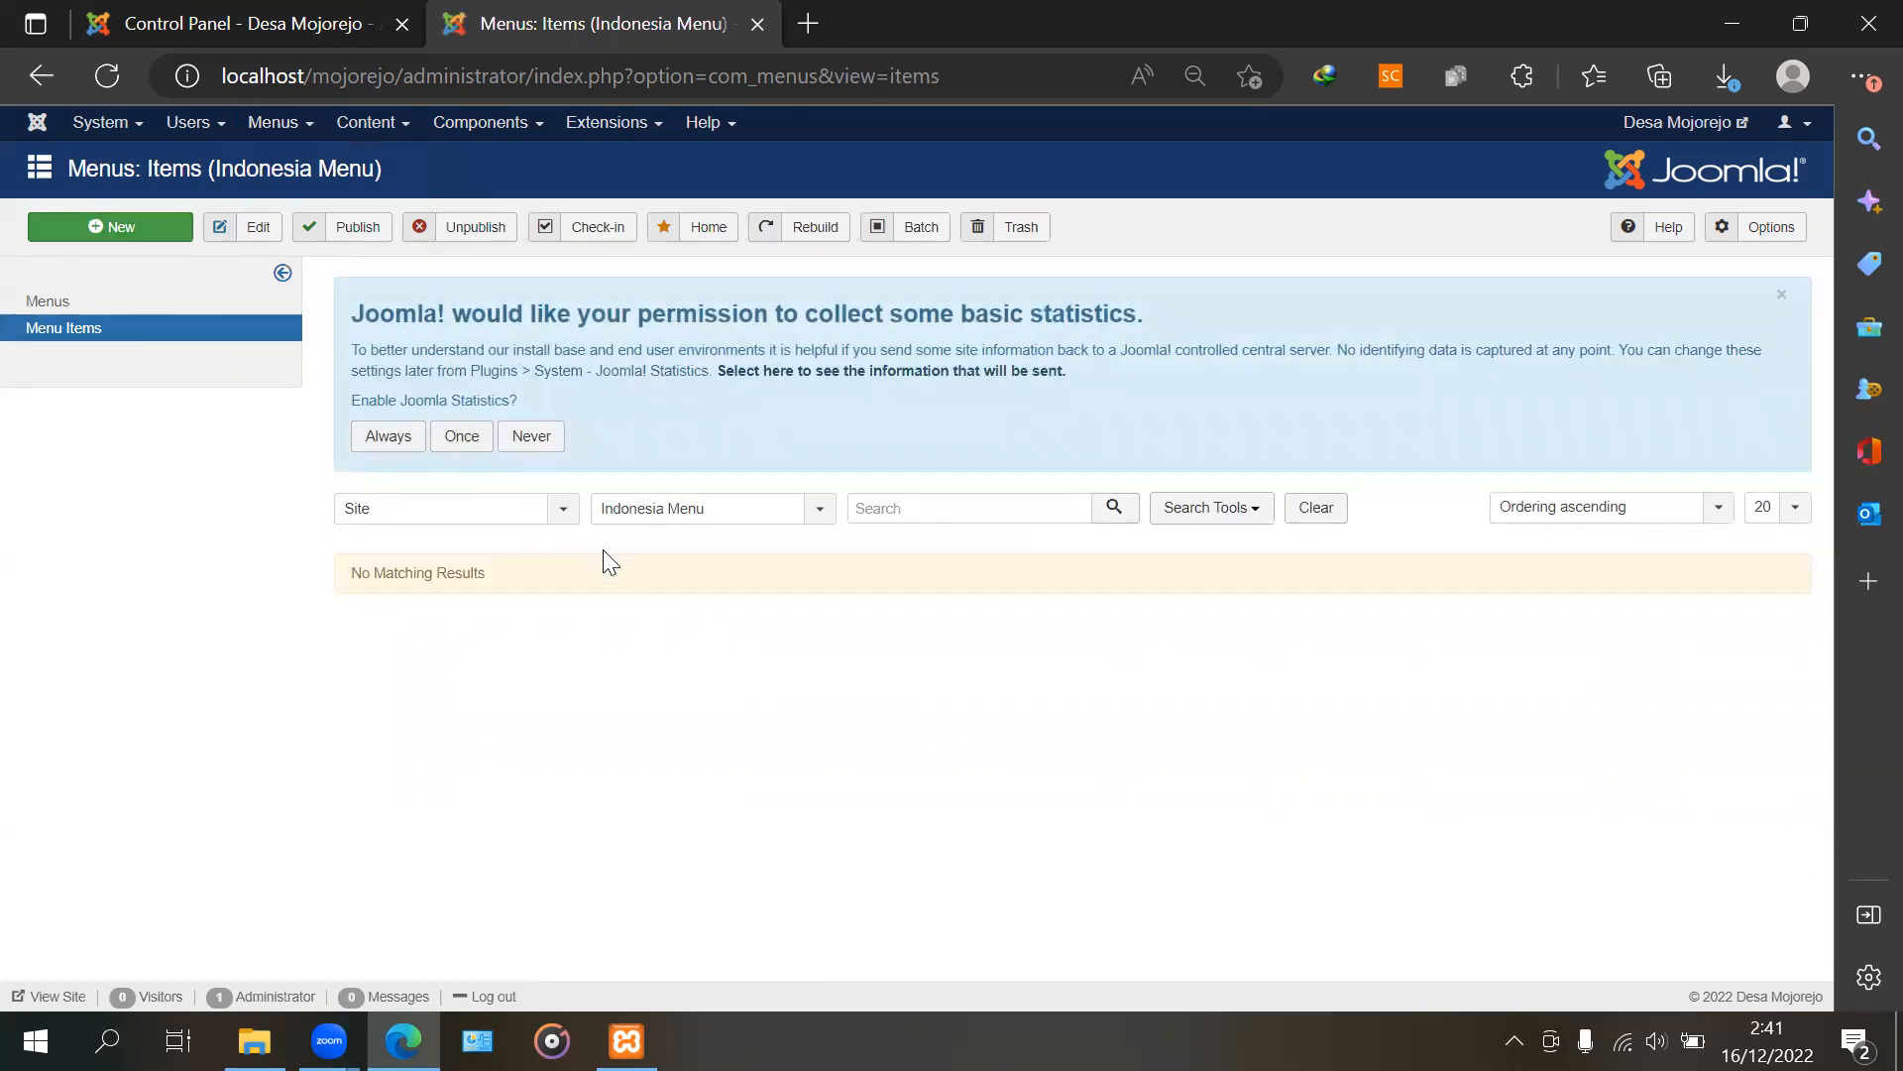
{"action": "left_click", "coordinate": [115, 234]}
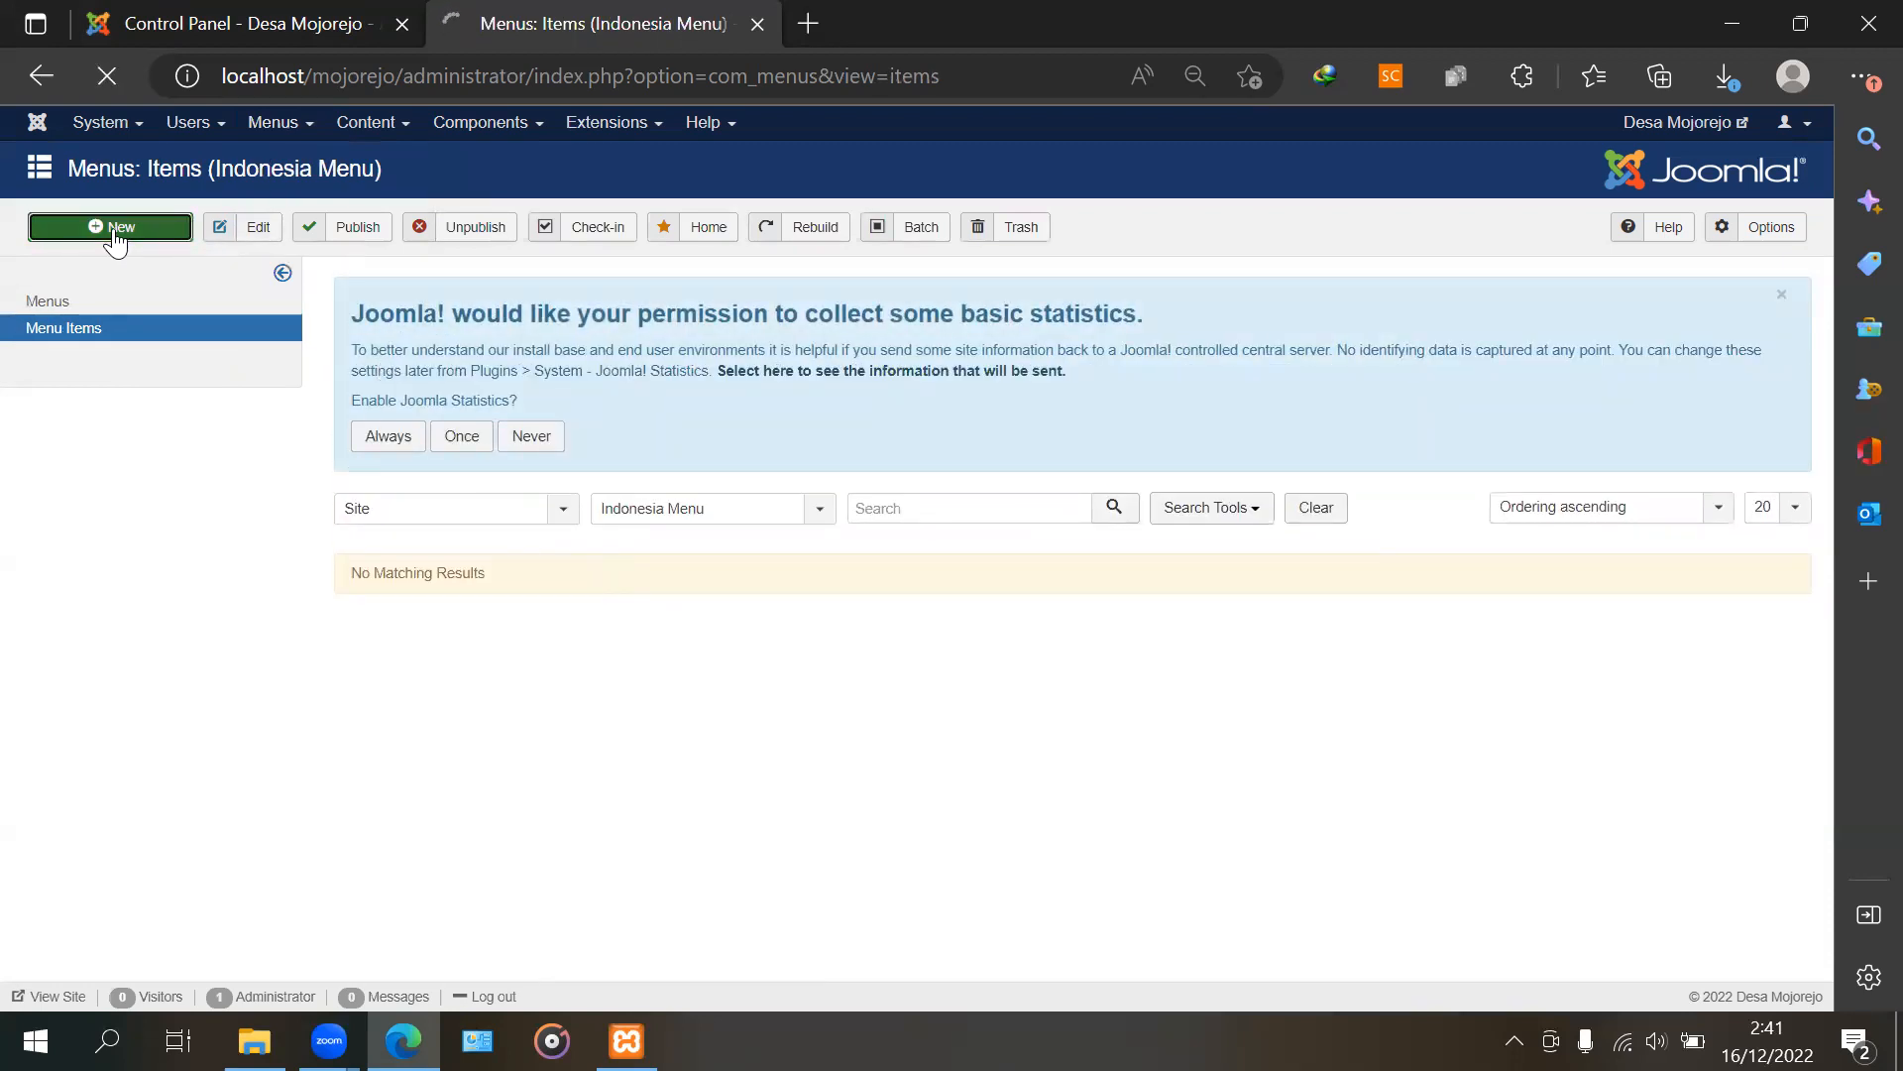
{"action": "left_click", "coordinate": [267, 507]}
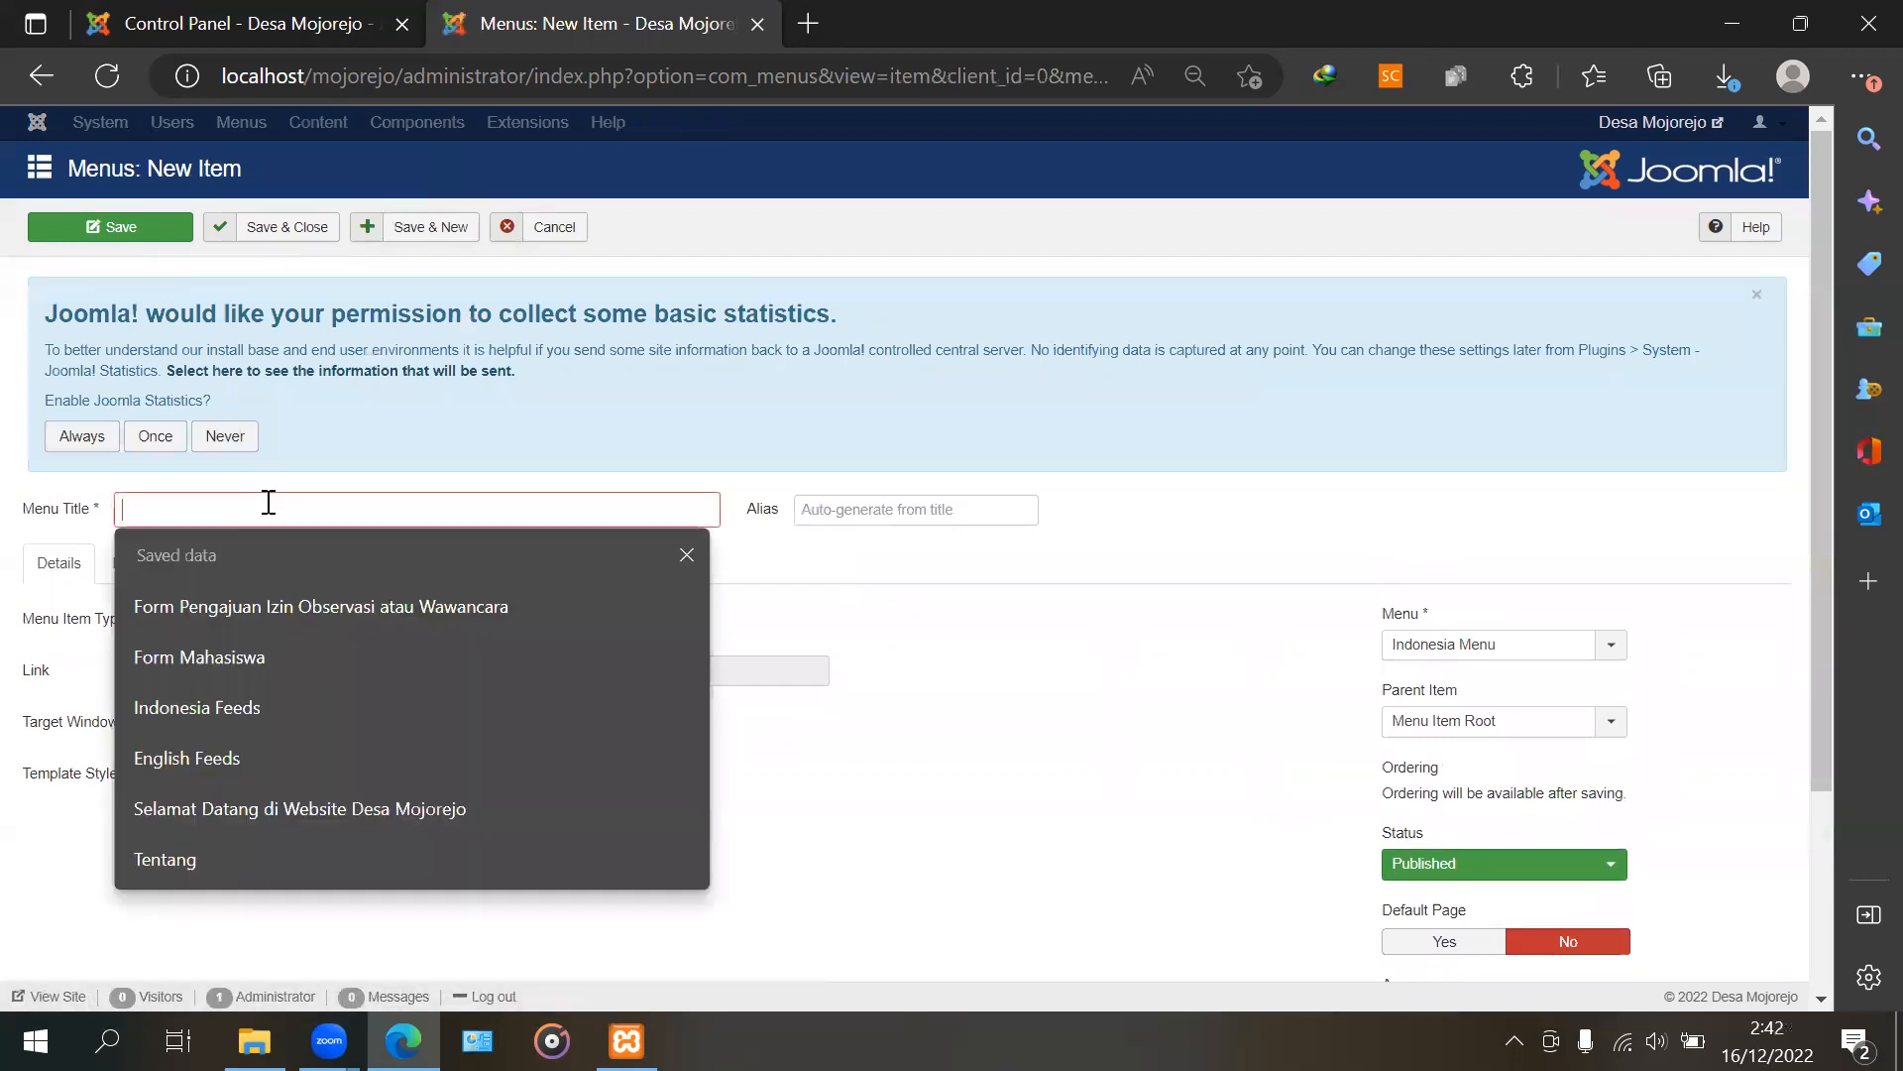
{"action": "type", "text": "Beranda"}
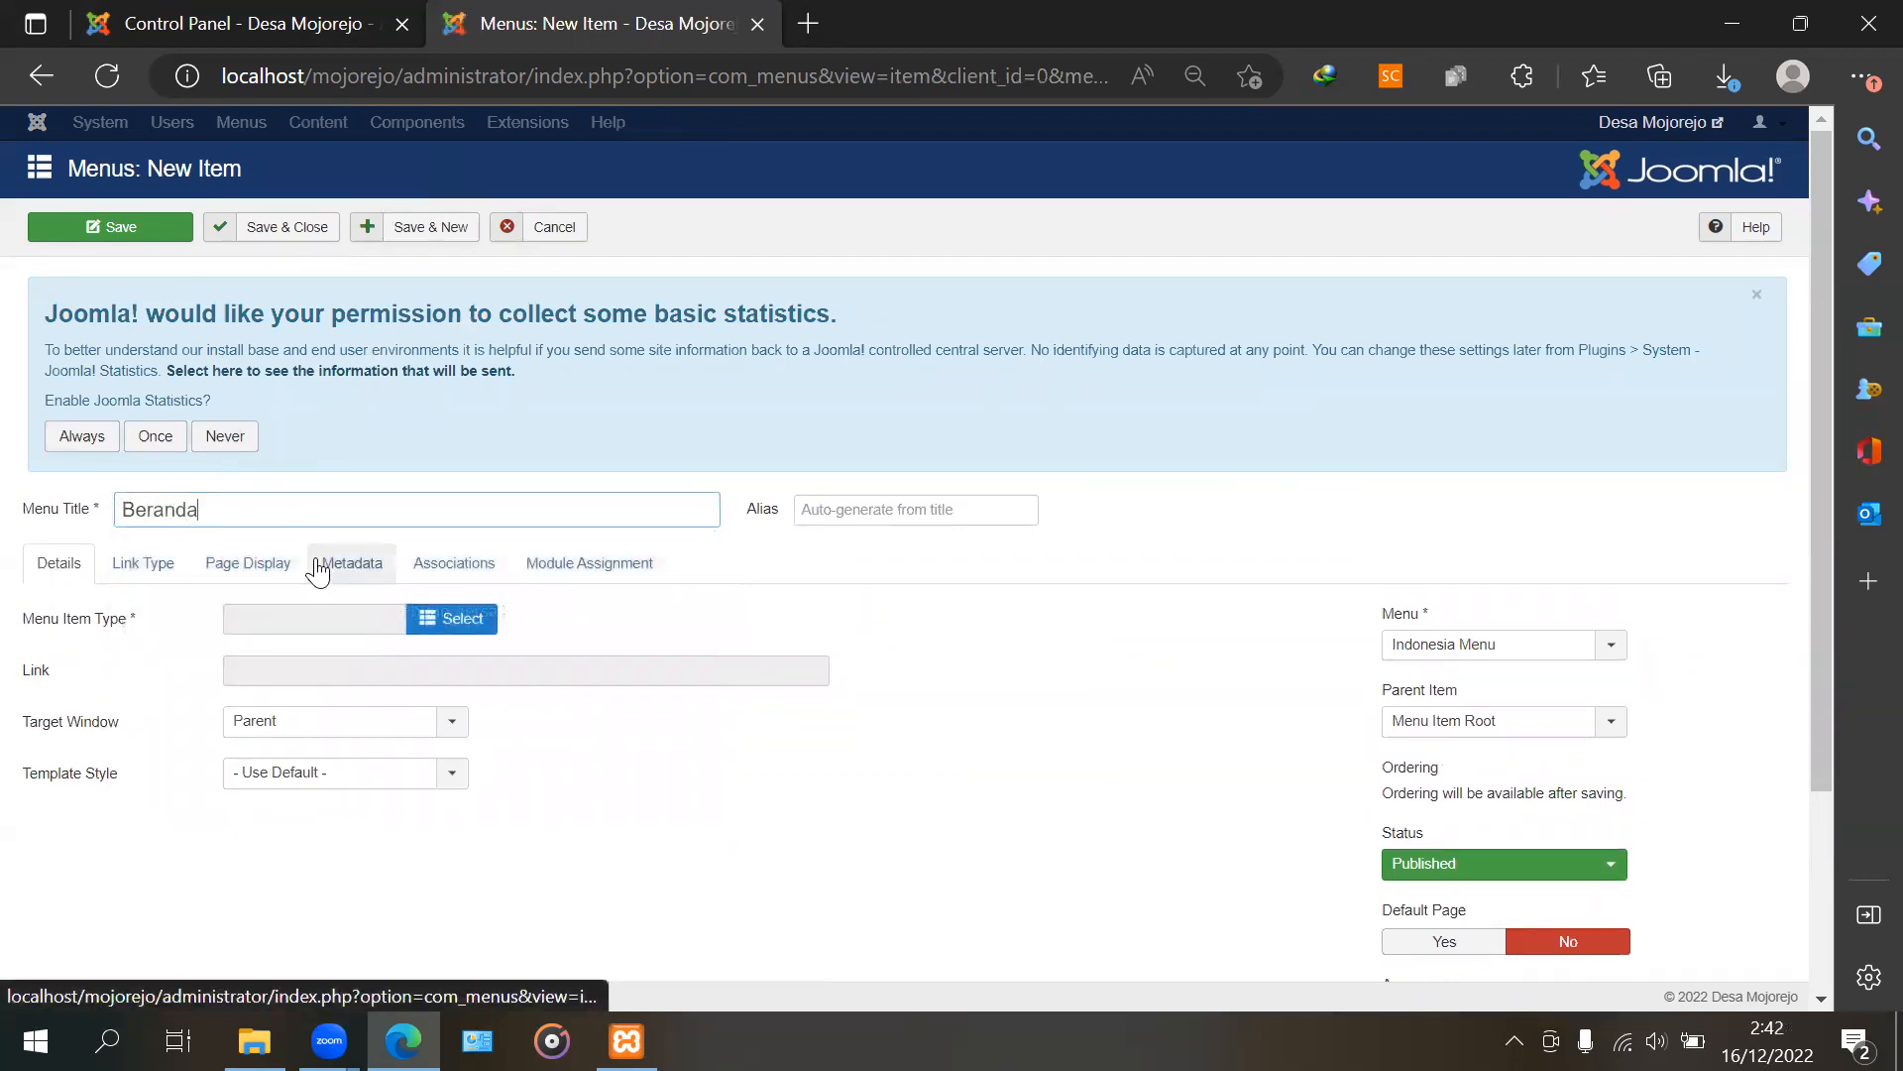
Set the Beranda item's type to Category Blog from the Articles group and choose the Indonesia Feeds category
{"action": "scroll", "coordinate": [331, 595], "scroll_direction": "down", "scroll_amount": 2}
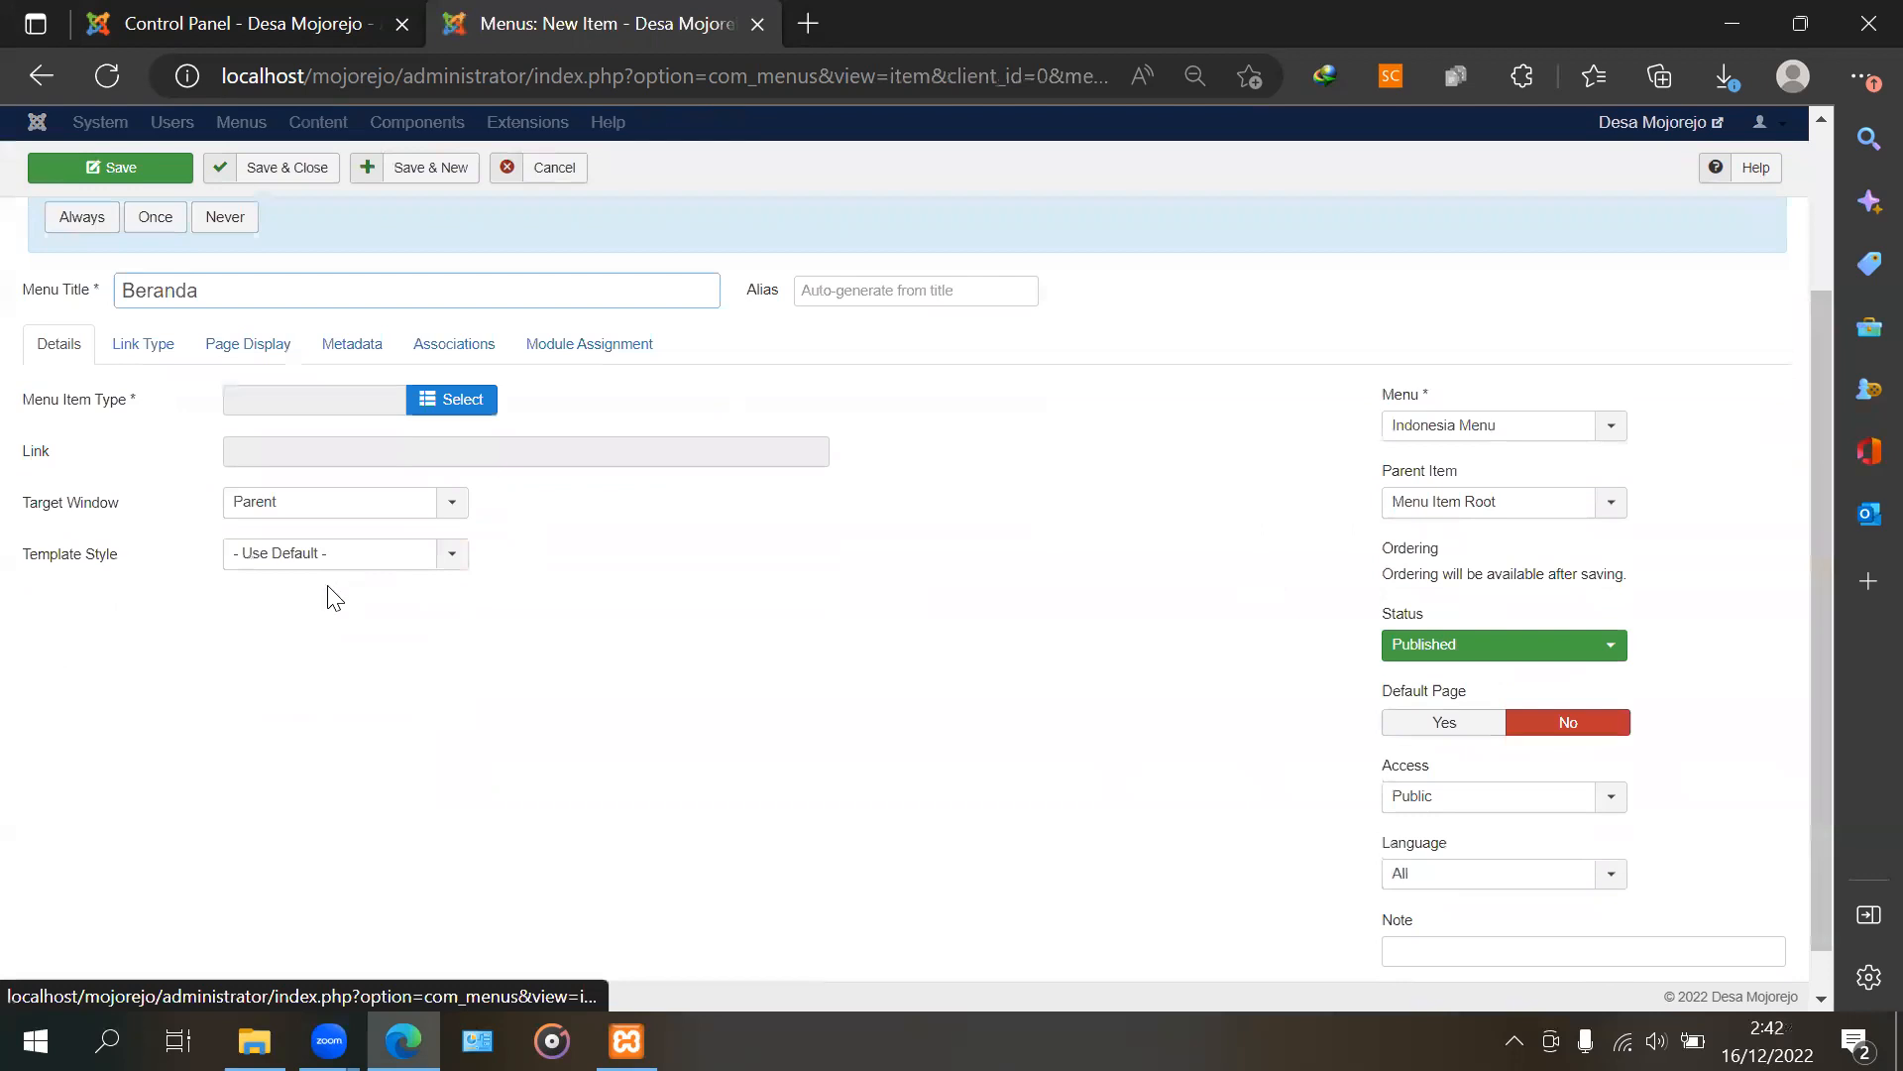
{"action": "scroll", "coordinate": [330, 595], "scroll_direction": "up", "scroll_amount": 1}
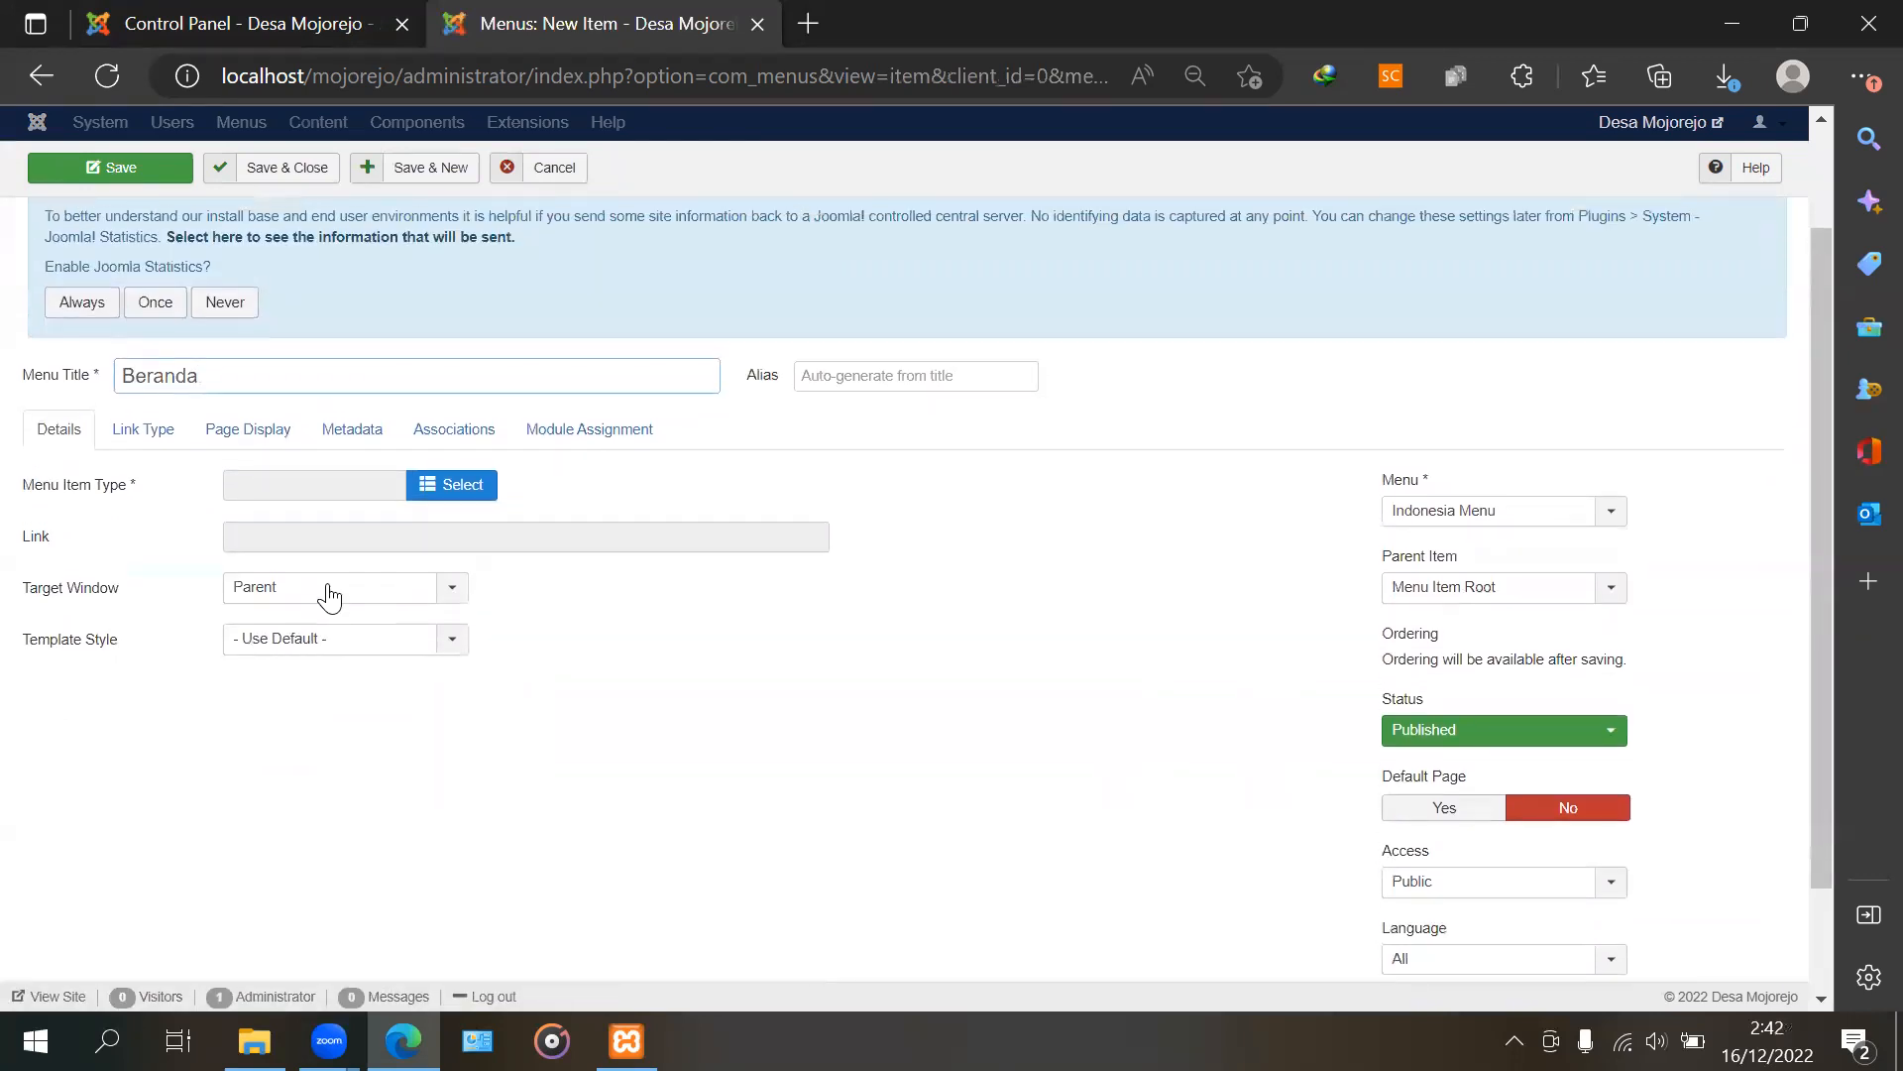
{"action": "left_click", "coordinate": [454, 487]}
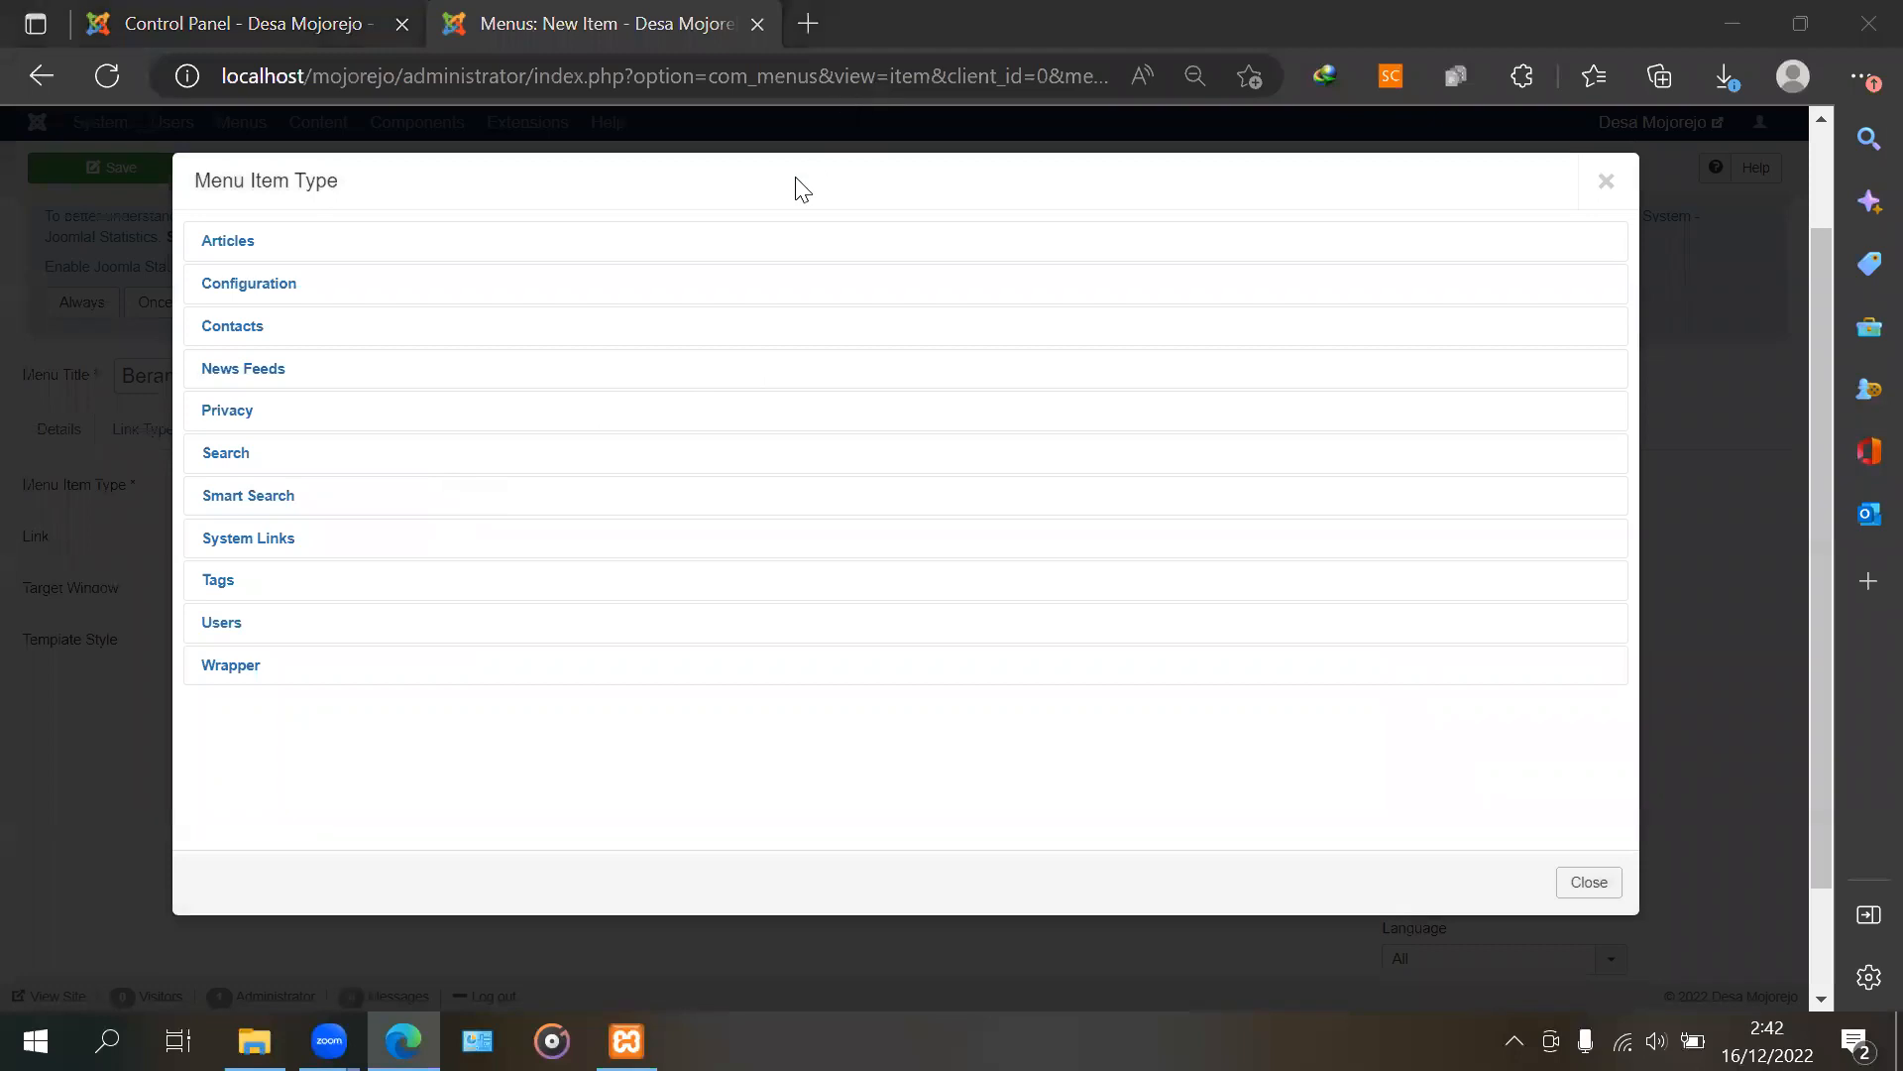
{"action": "left_click", "coordinate": [243, 243]}
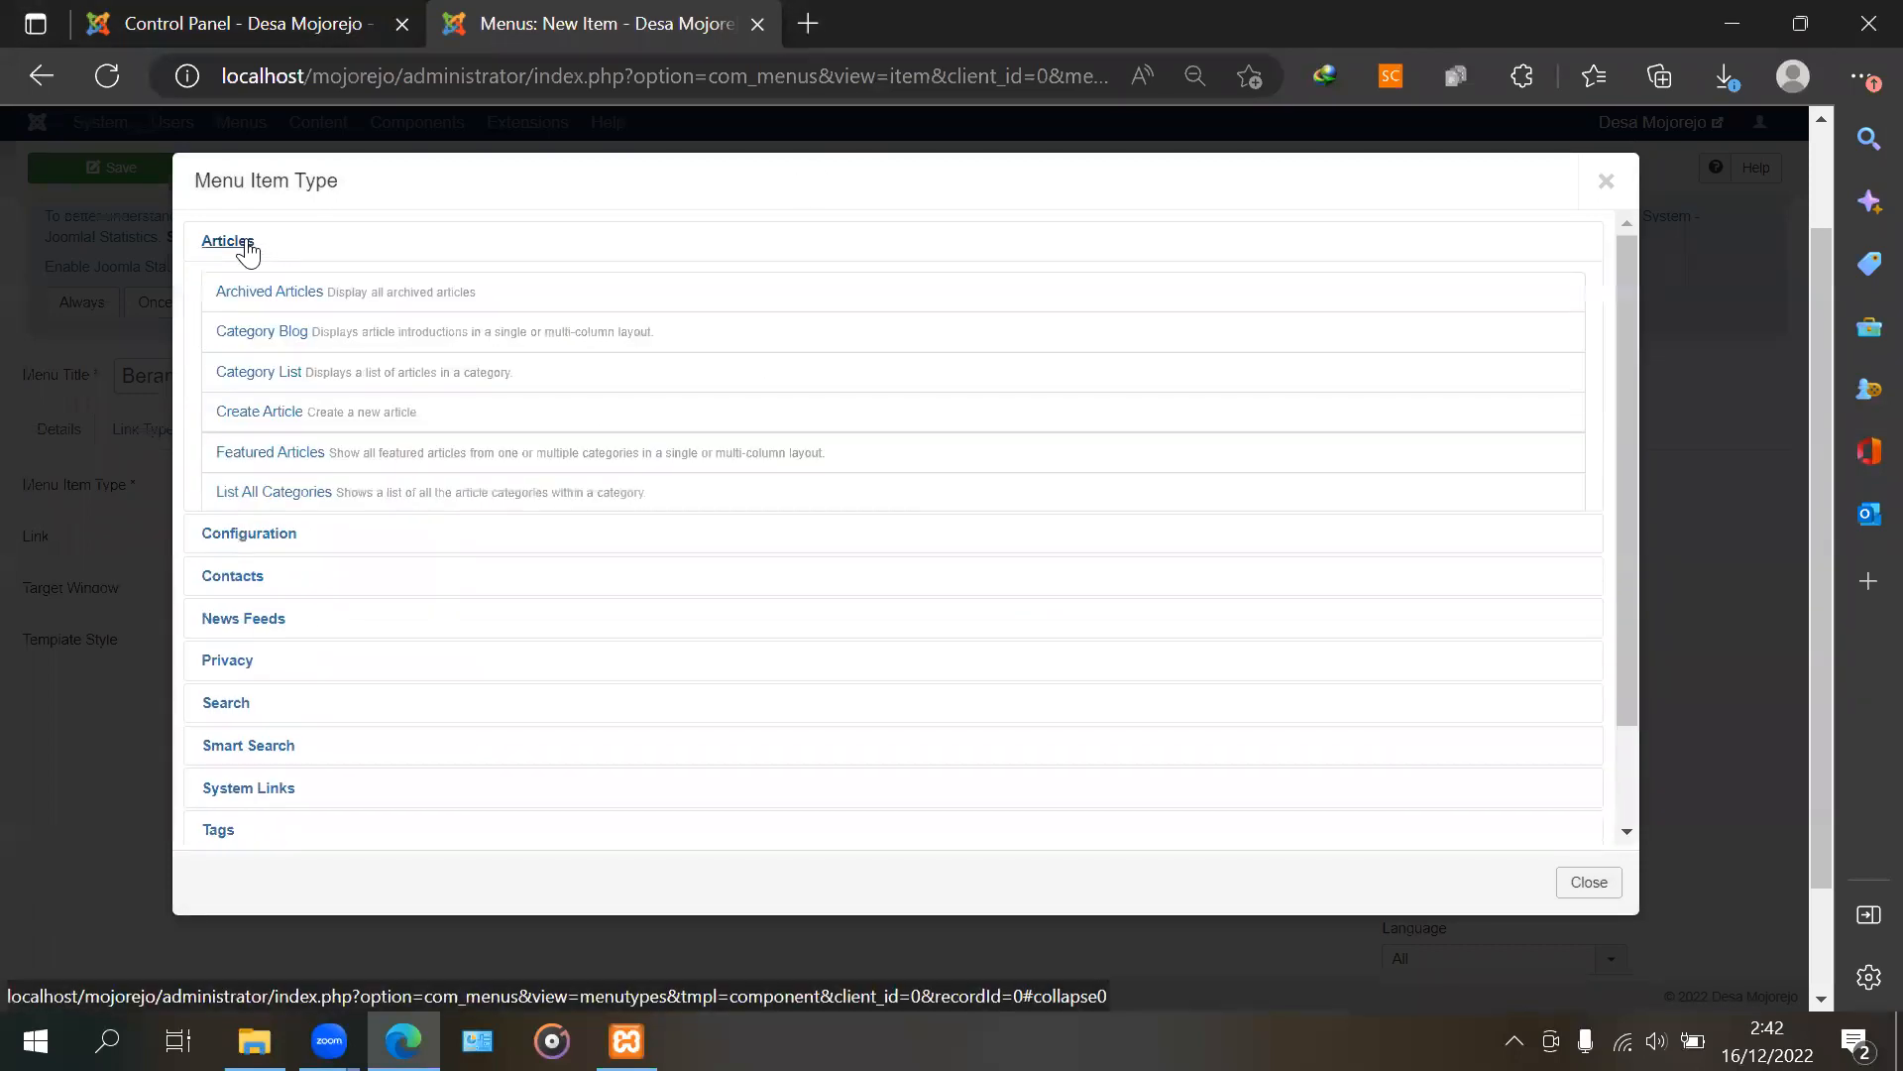
{"action": "left_click", "coordinate": [268, 330]}
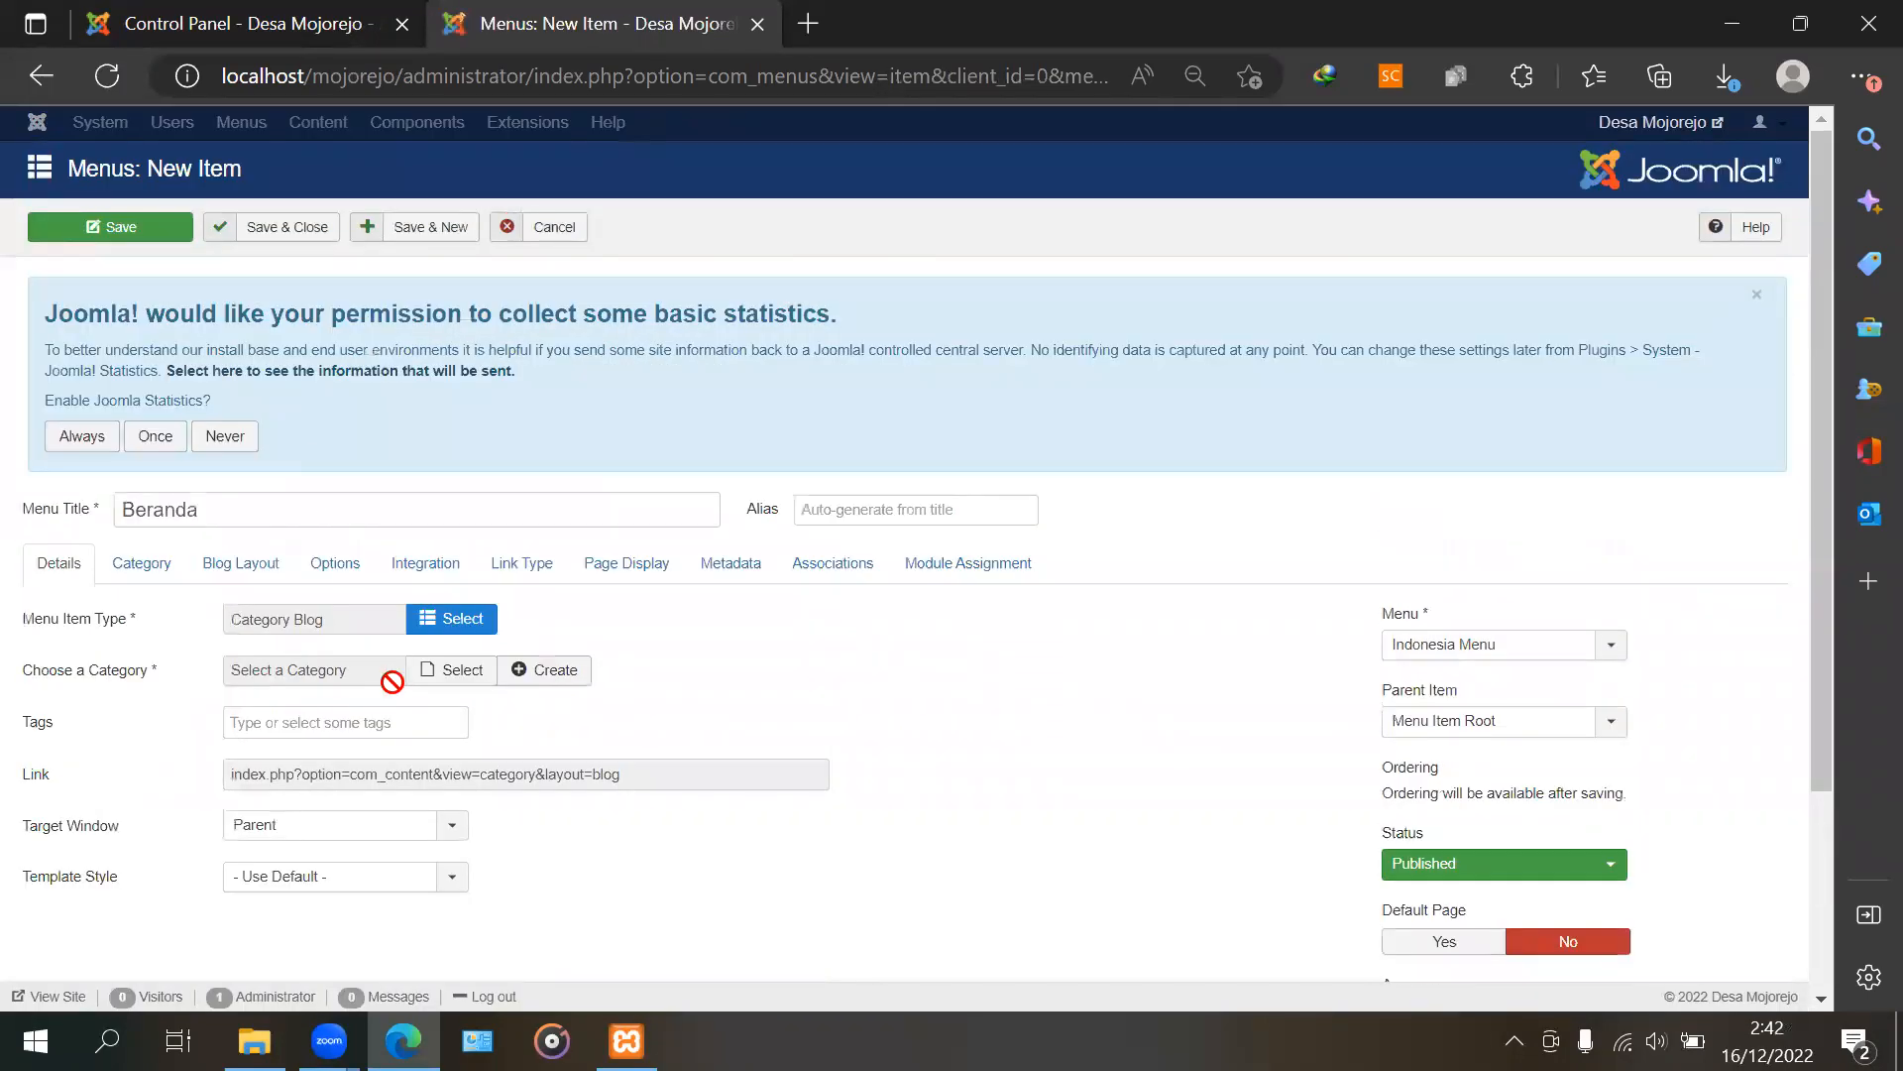
{"action": "left_click", "coordinate": [448, 672]}
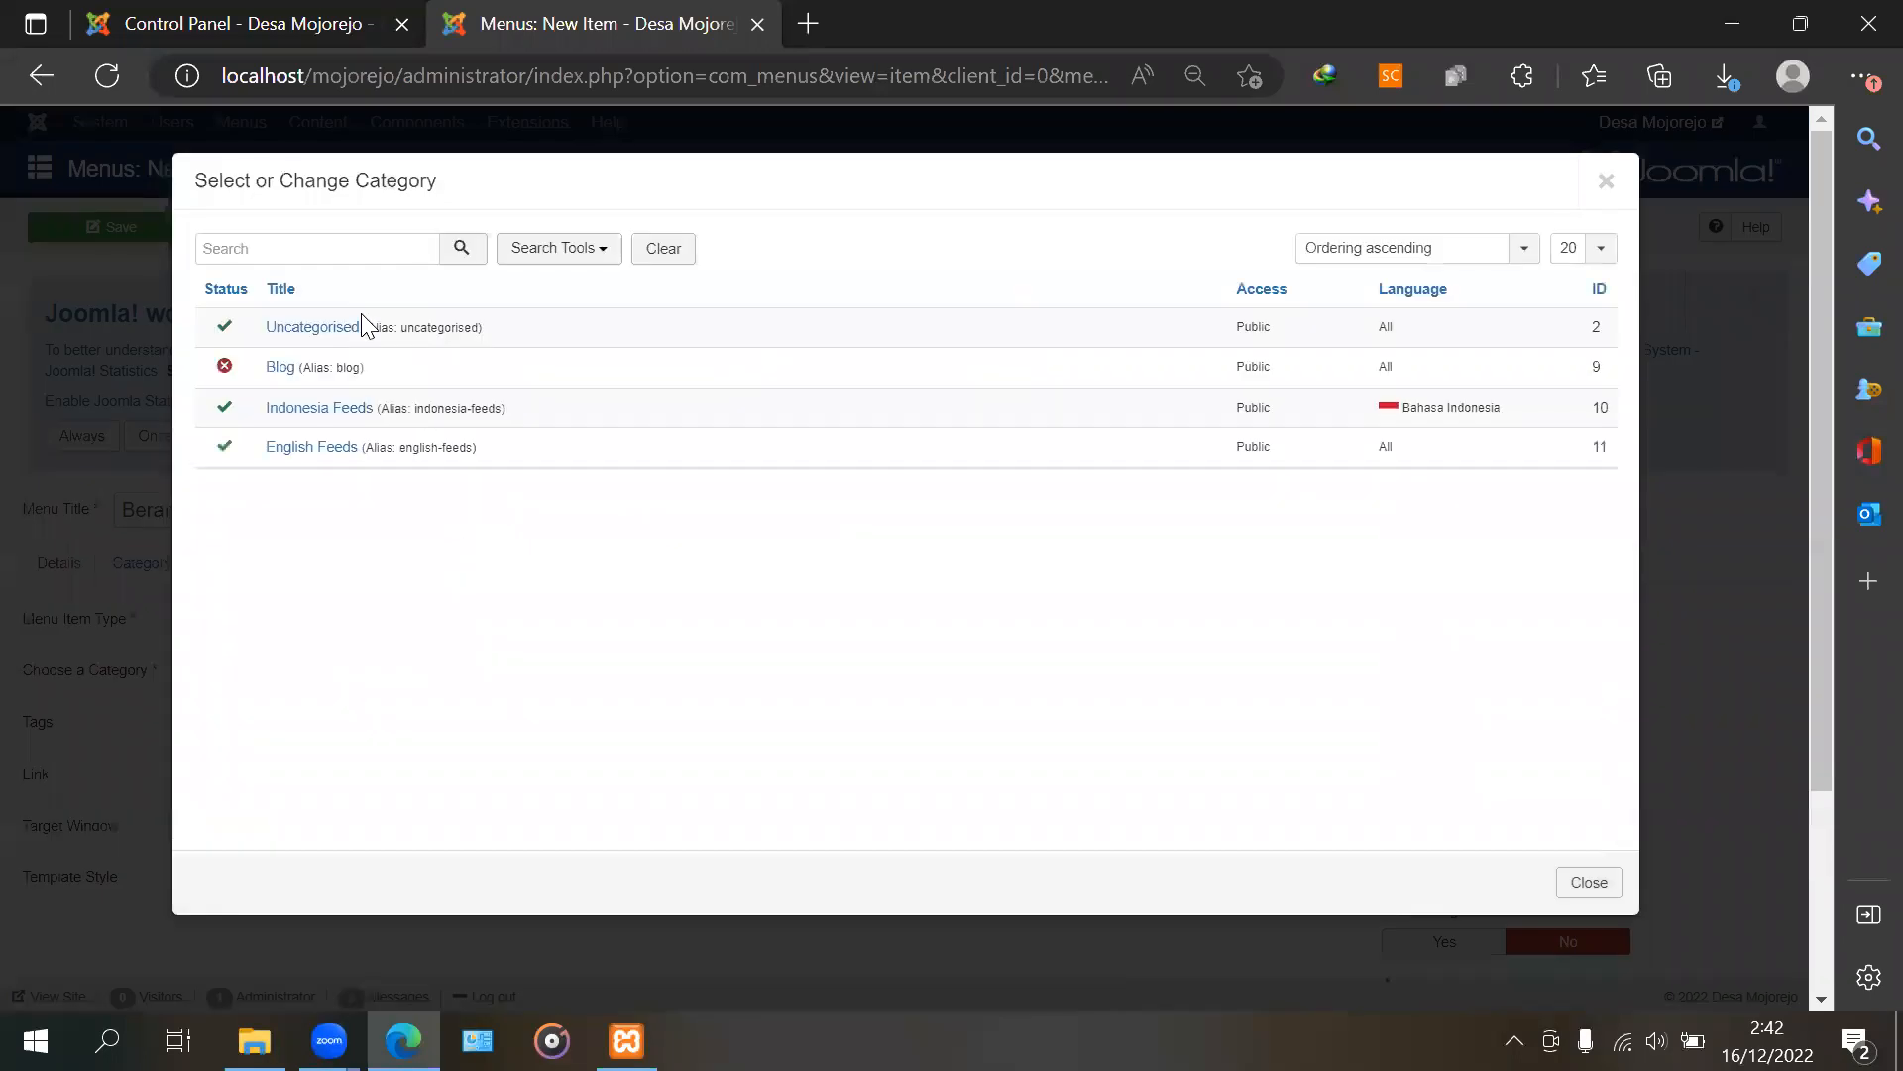
{"action": "left_click", "coordinate": [315, 409]}
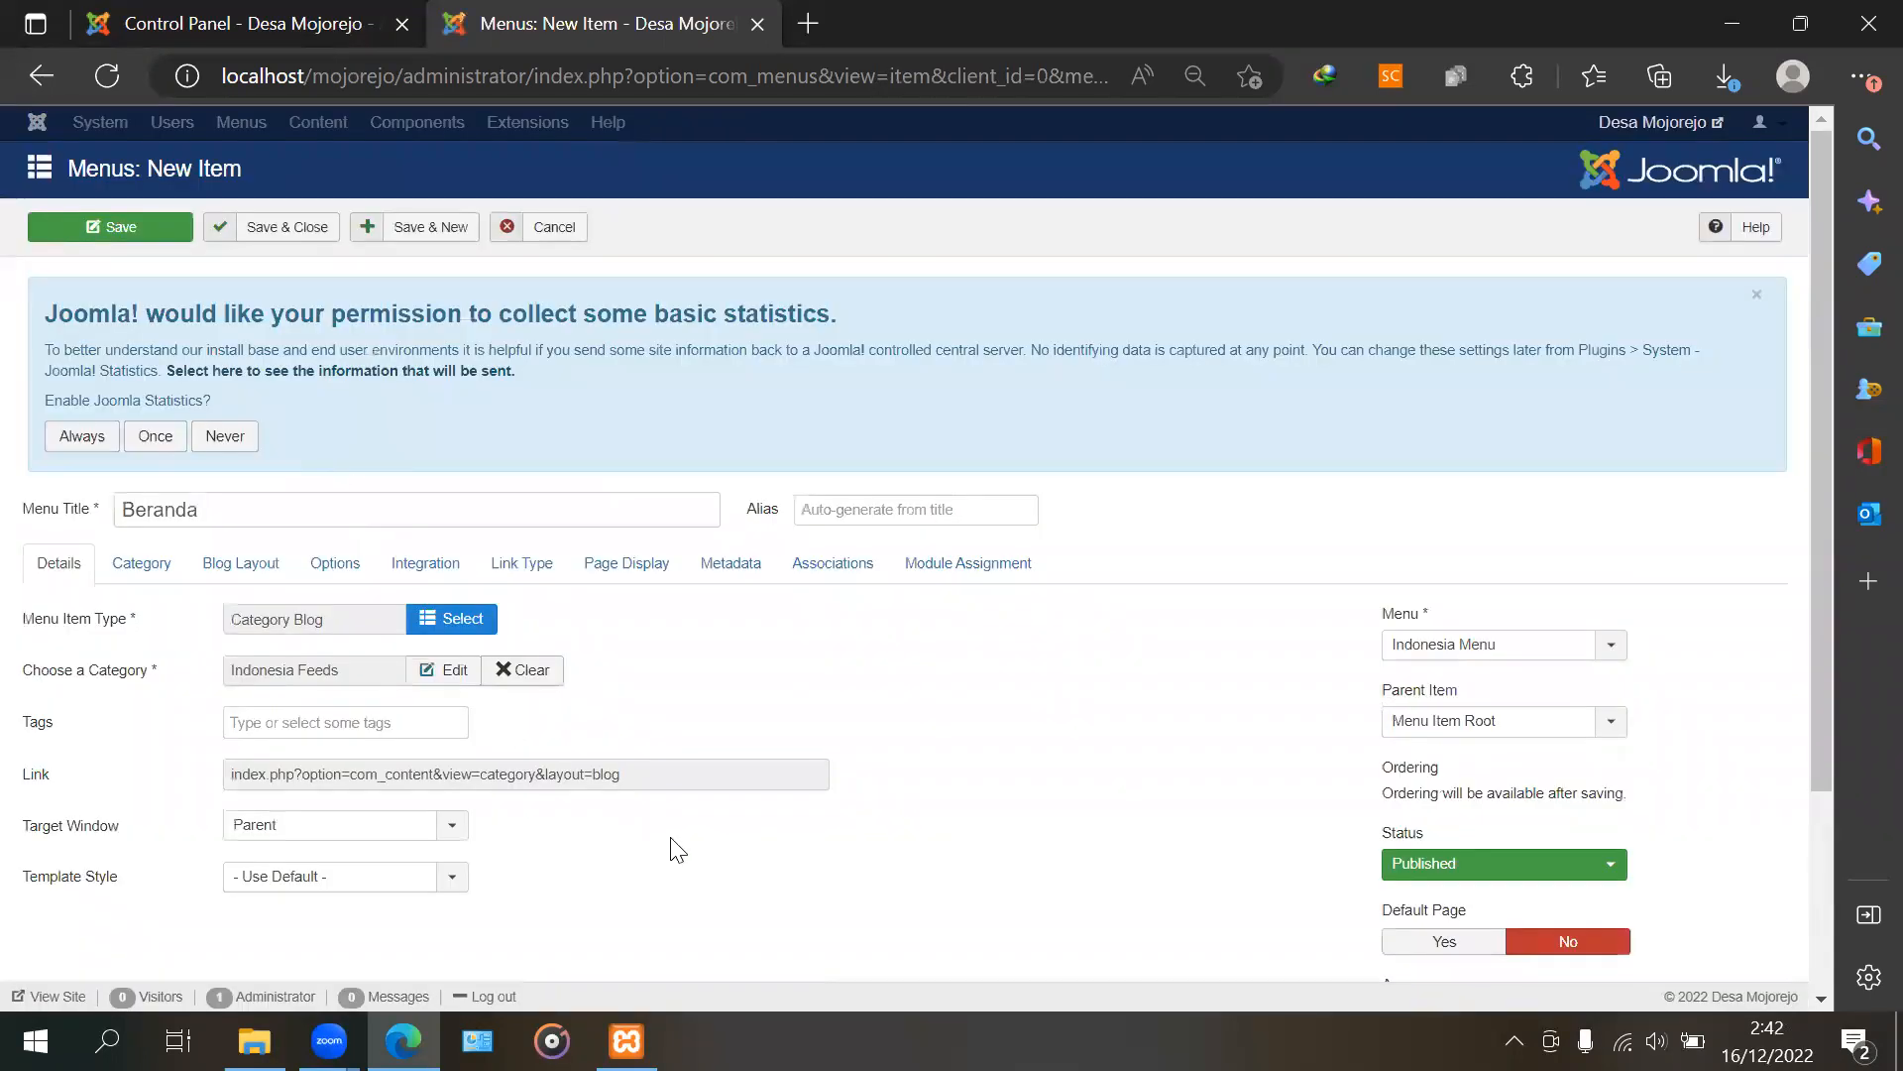
Set the Beranda item's language to Bahasa Indonesia, then save and close the item
{"action": "scroll", "coordinate": [1467, 702], "scroll_direction": "down", "scroll_amount": 3}
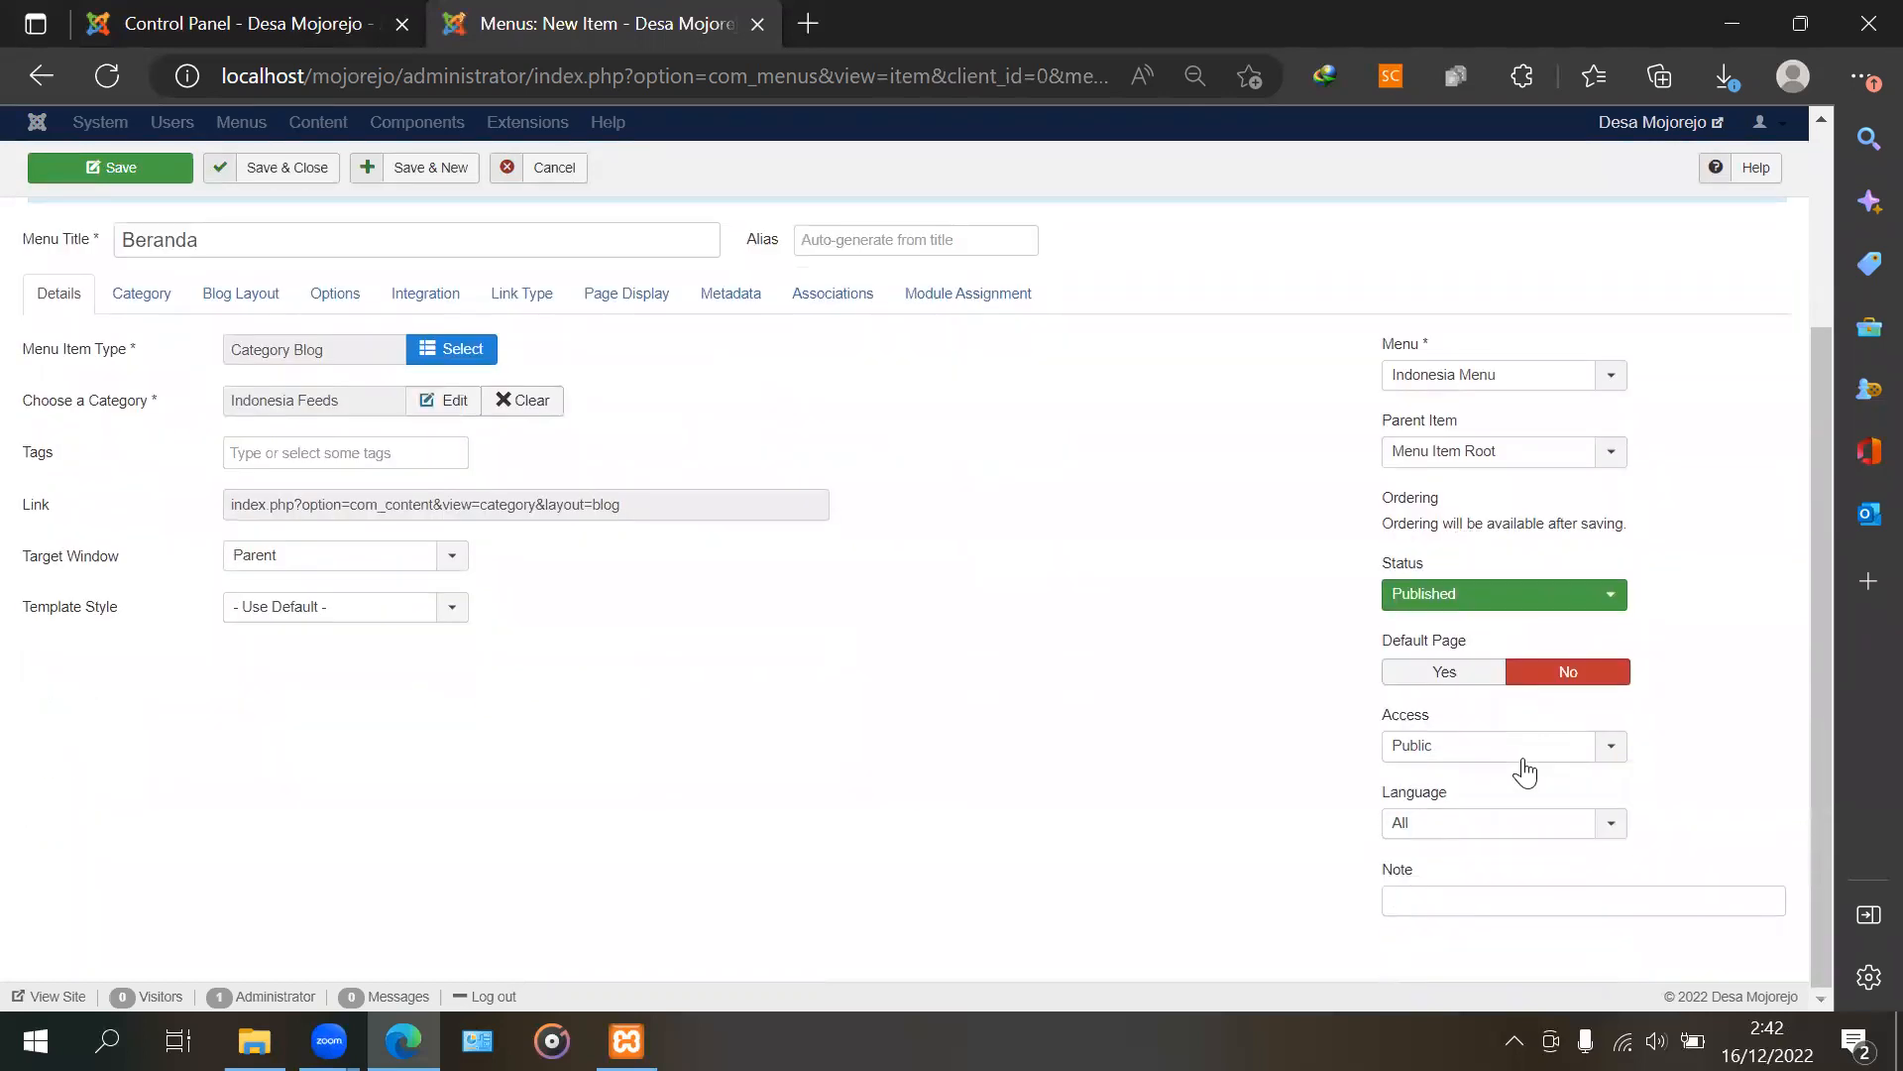
{"action": "left_click", "coordinate": [1518, 829]}
{"action": "left_click", "coordinate": [1497, 879]}
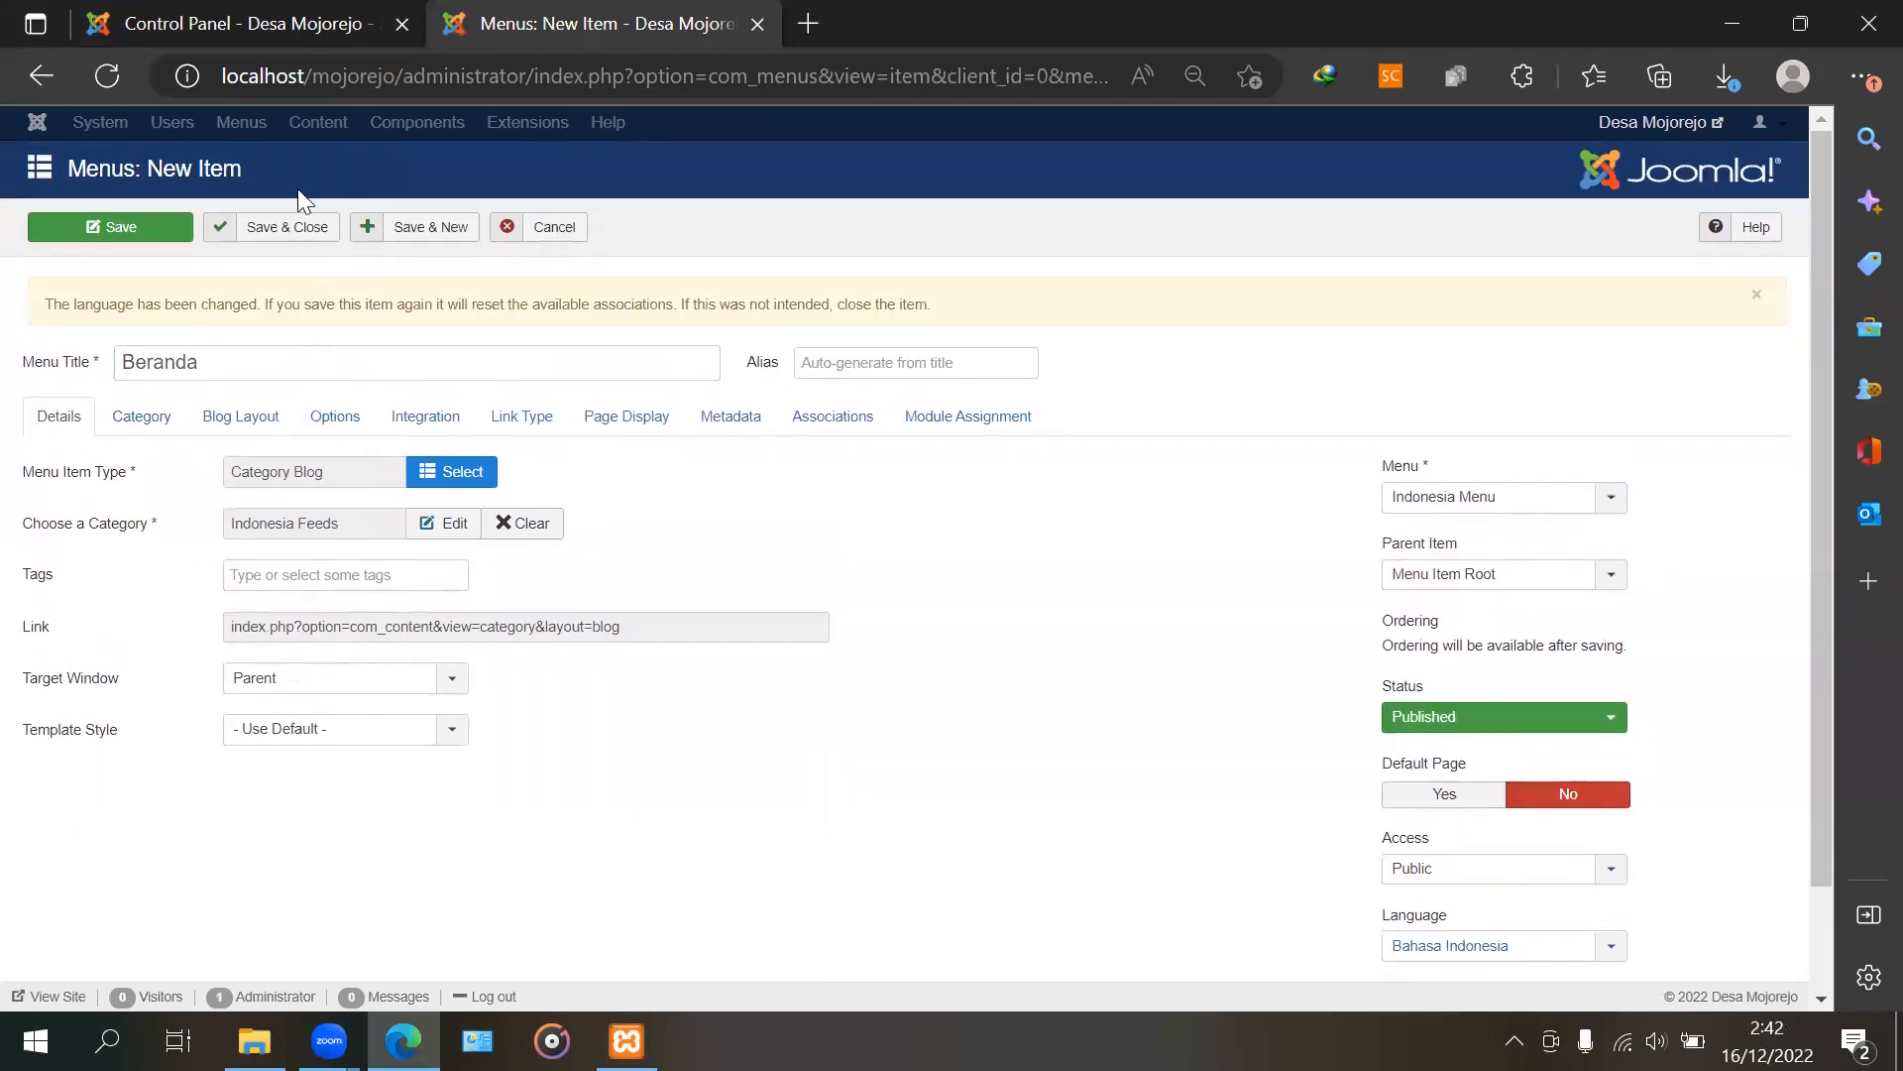
{"action": "left_click", "coordinate": [299, 236]}
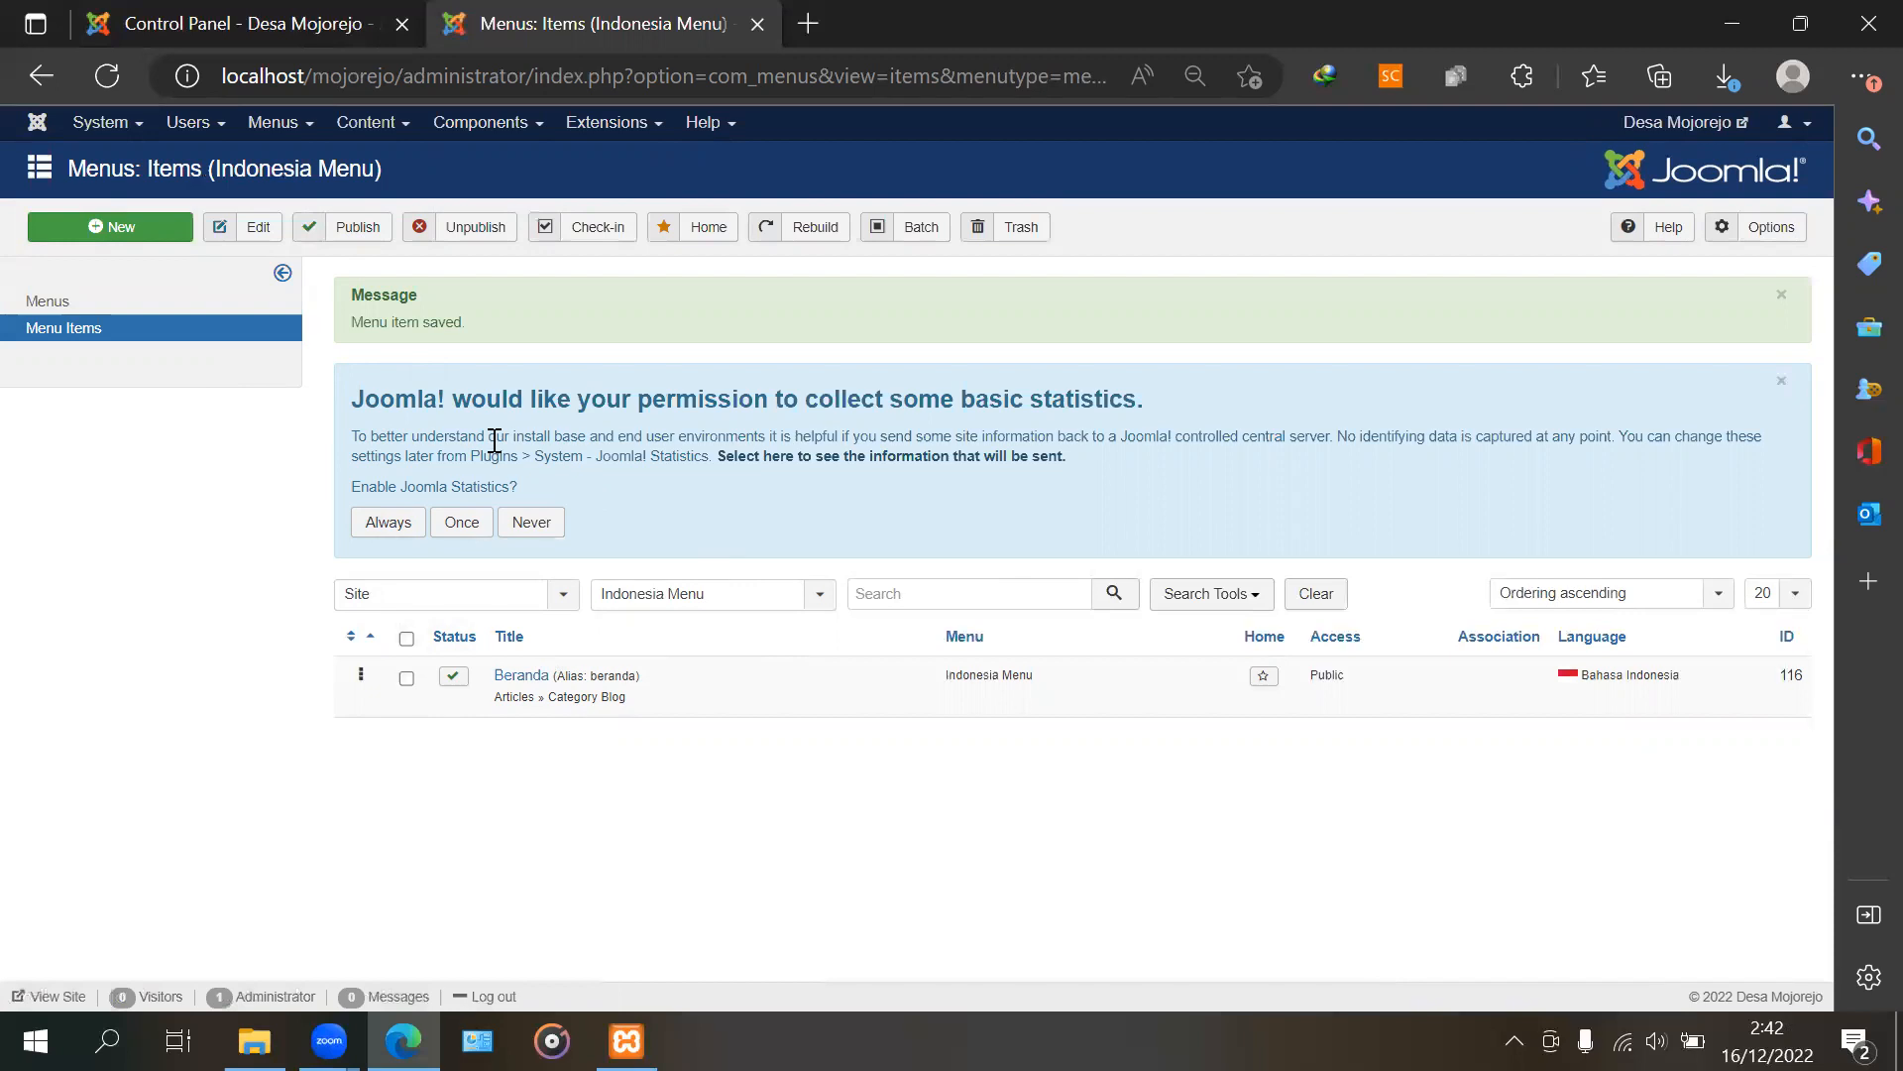
Start another new menu item in the Indonesia Menu and title it Tentang
{"action": "left_click", "coordinate": [138, 234]}
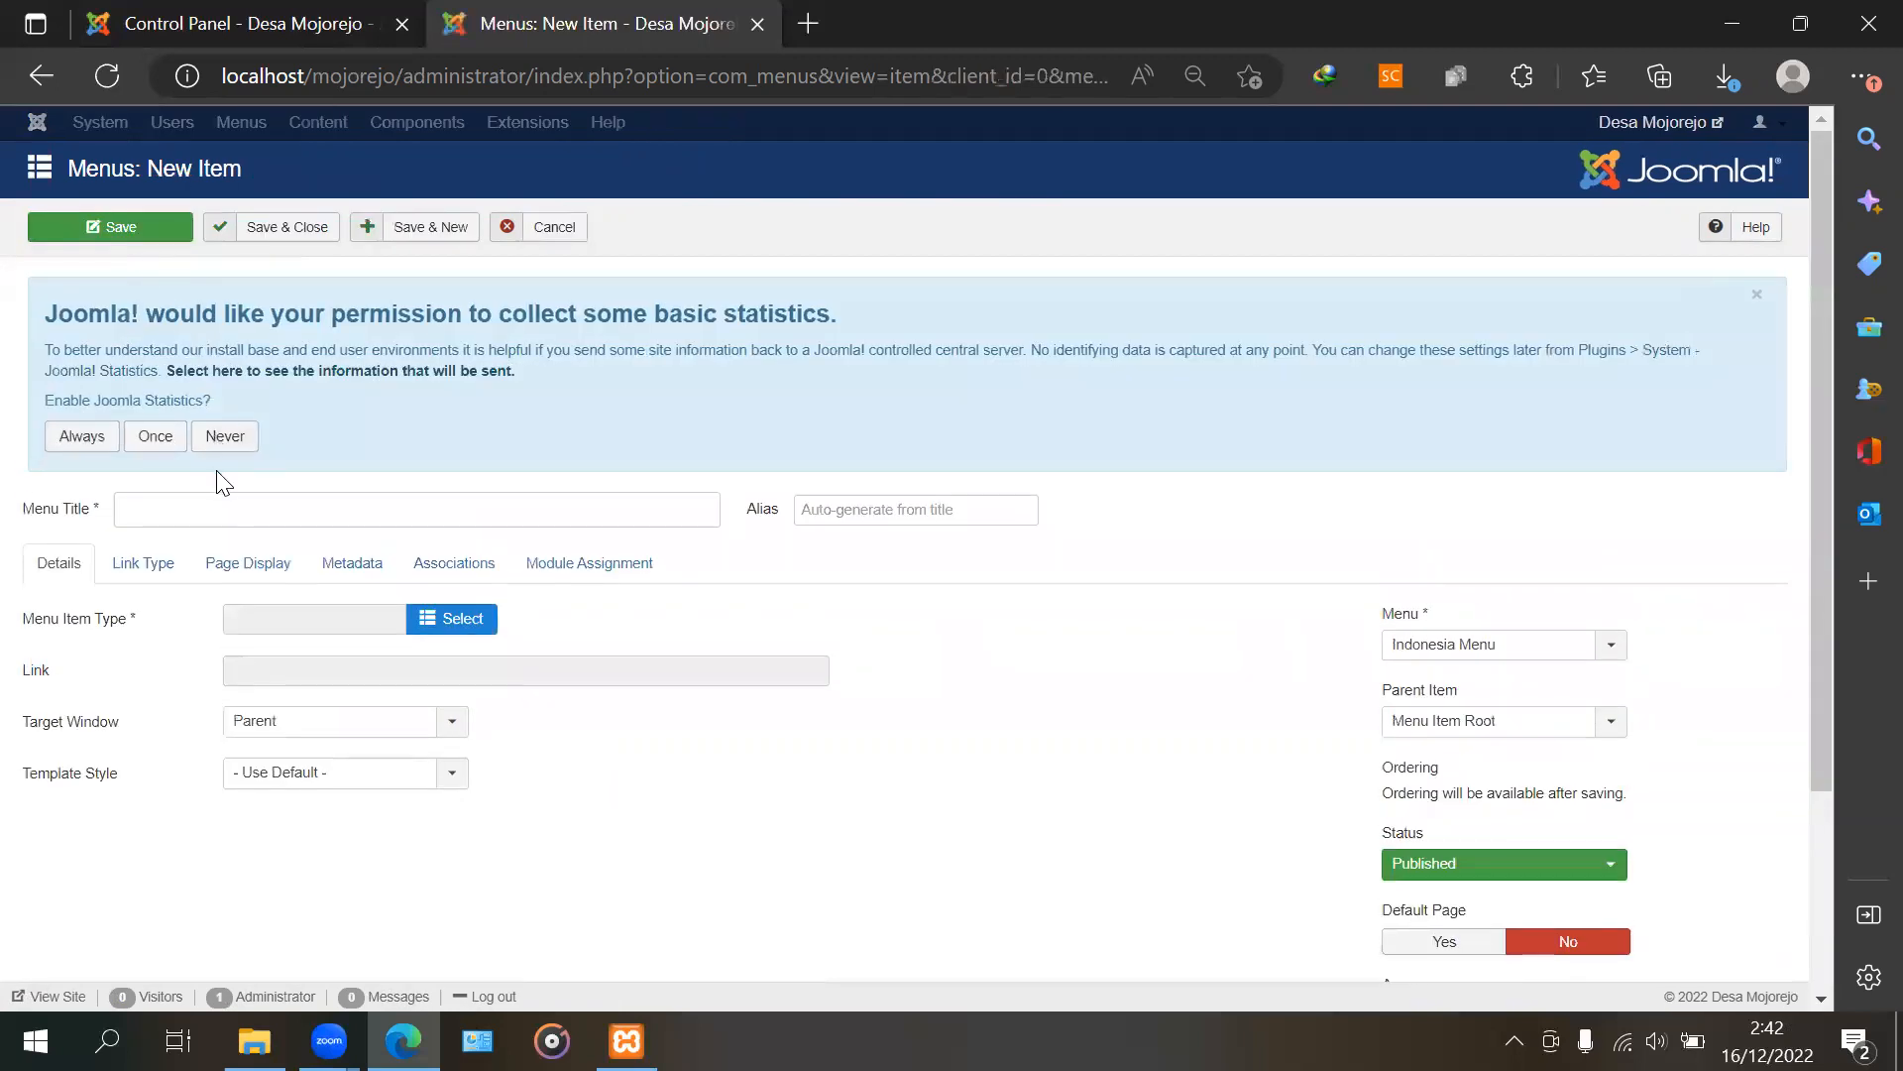
{"action": "left_click", "coordinate": [235, 497]}
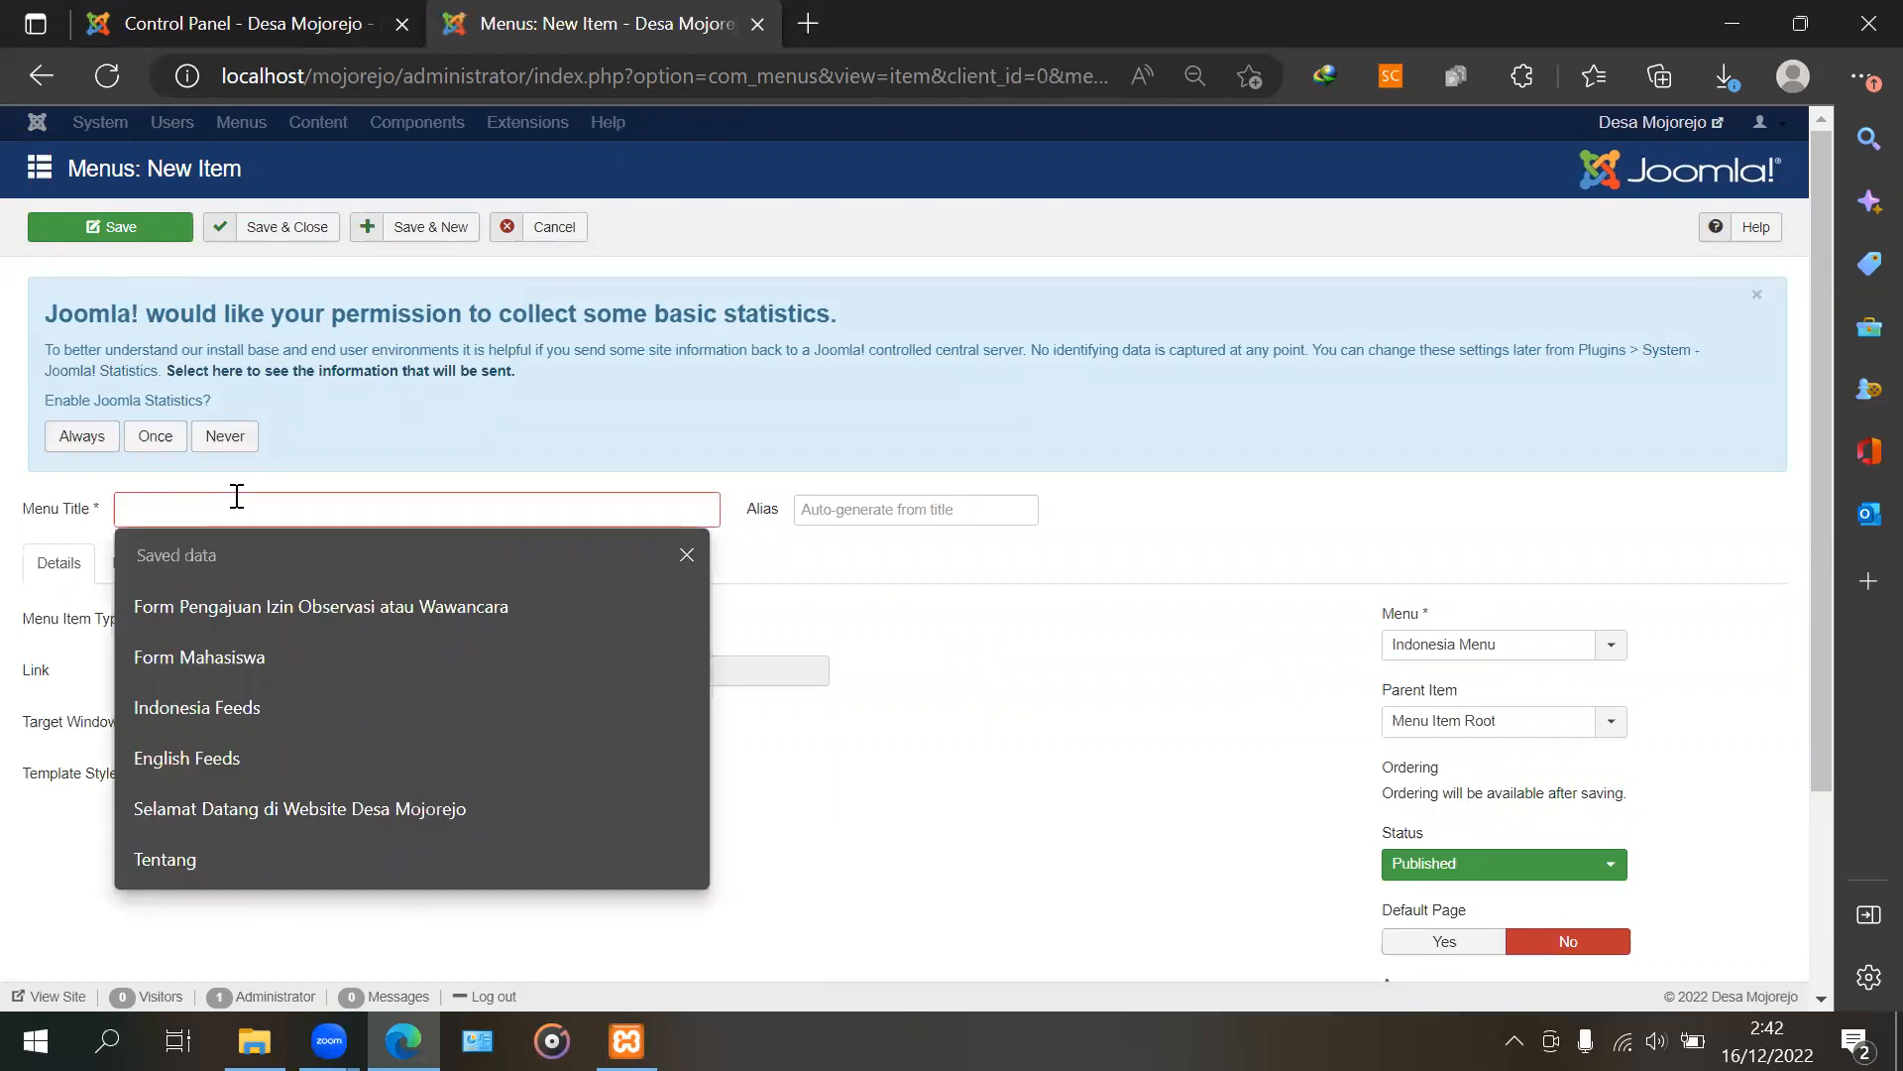
{"action": "type", "text": "Tentang"}
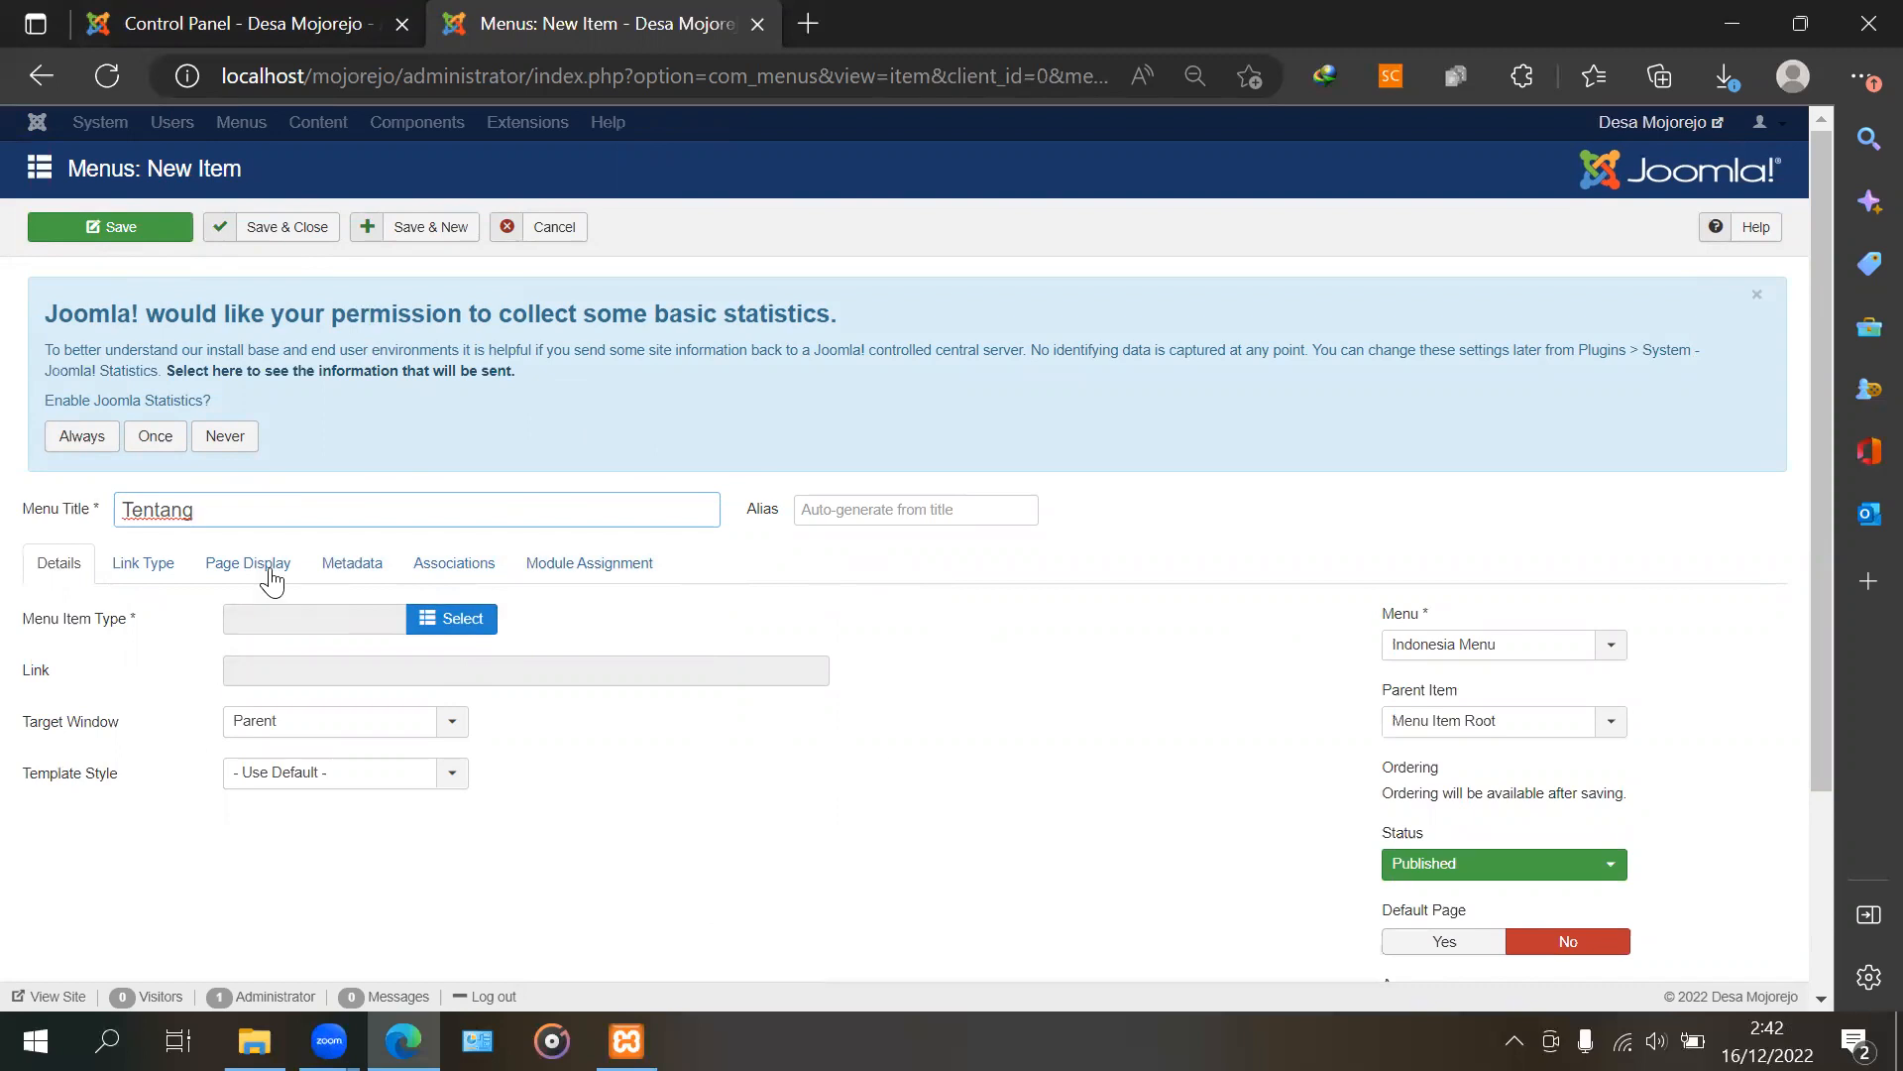
Set the Tentang item's type to Single Article from the Articles group and choose the Tentang article
{"action": "left_click", "coordinate": [452, 621]}
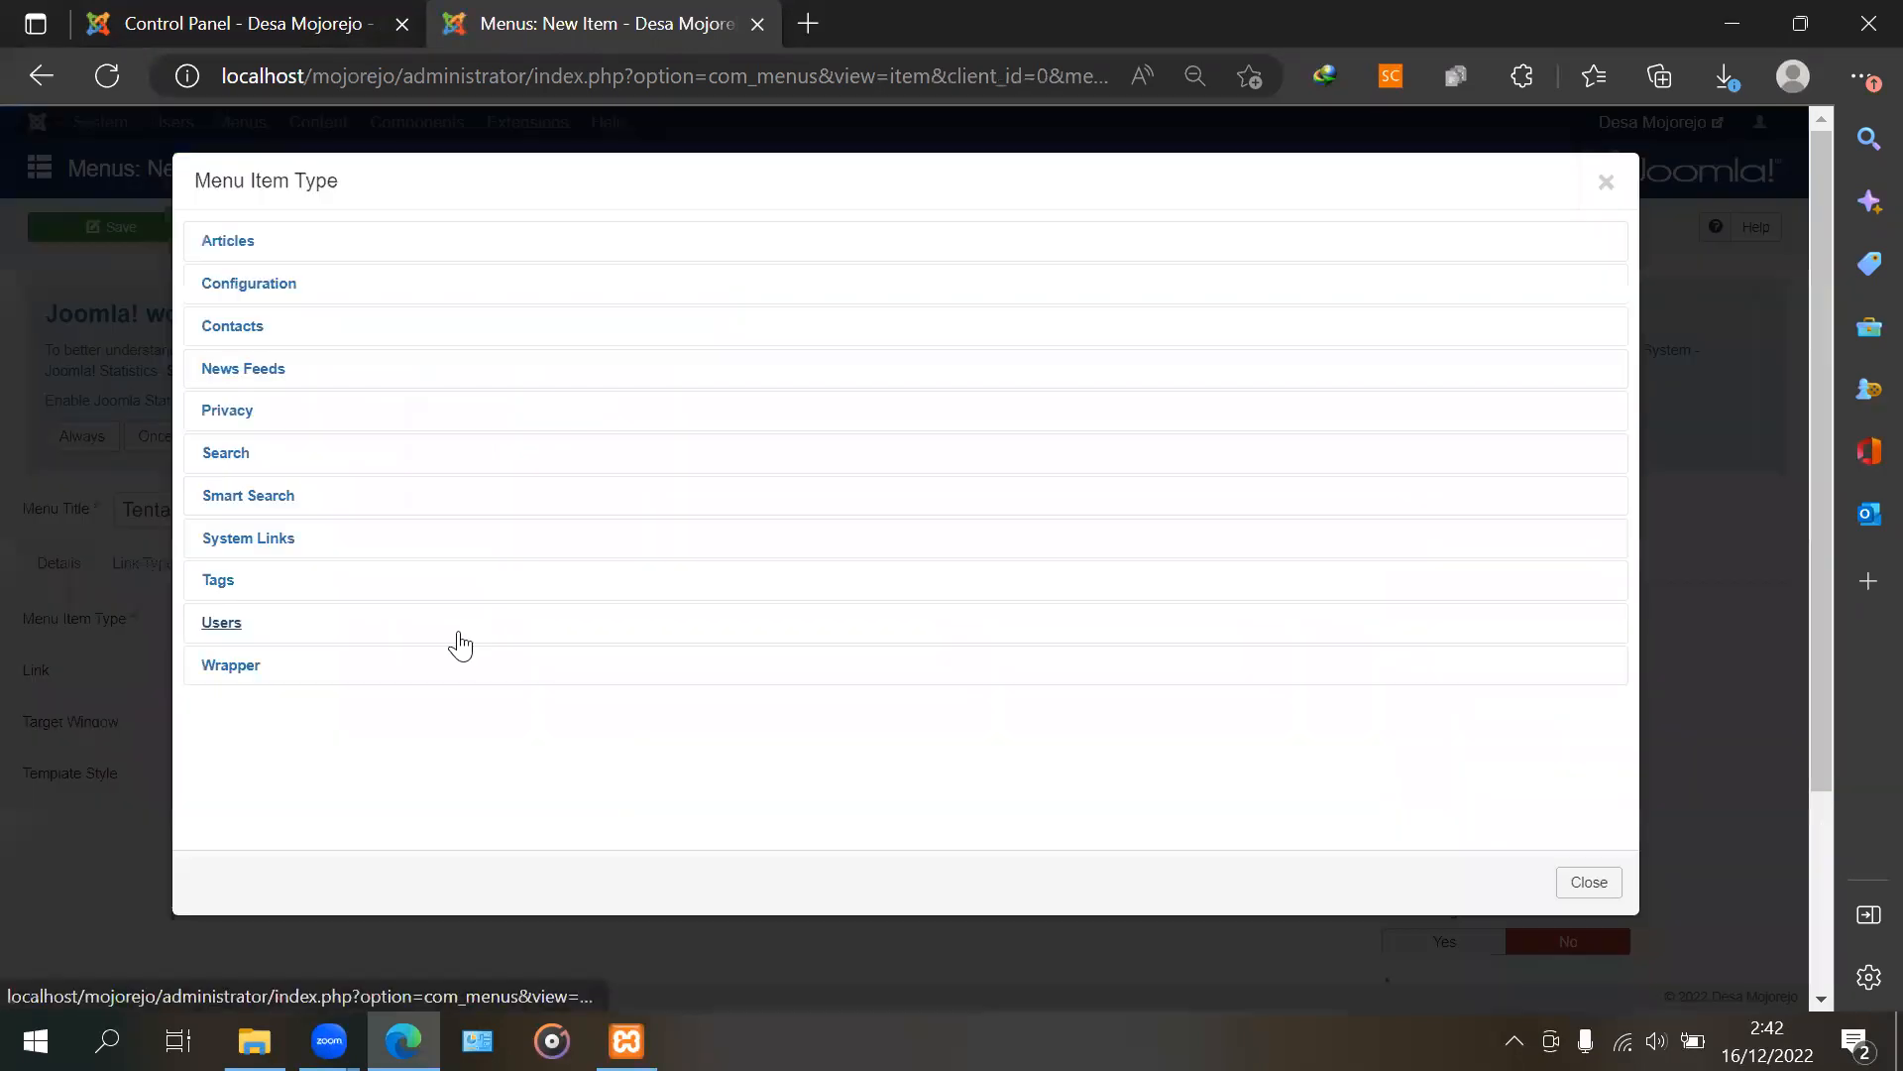
{"action": "left_click", "coordinate": [225, 243]}
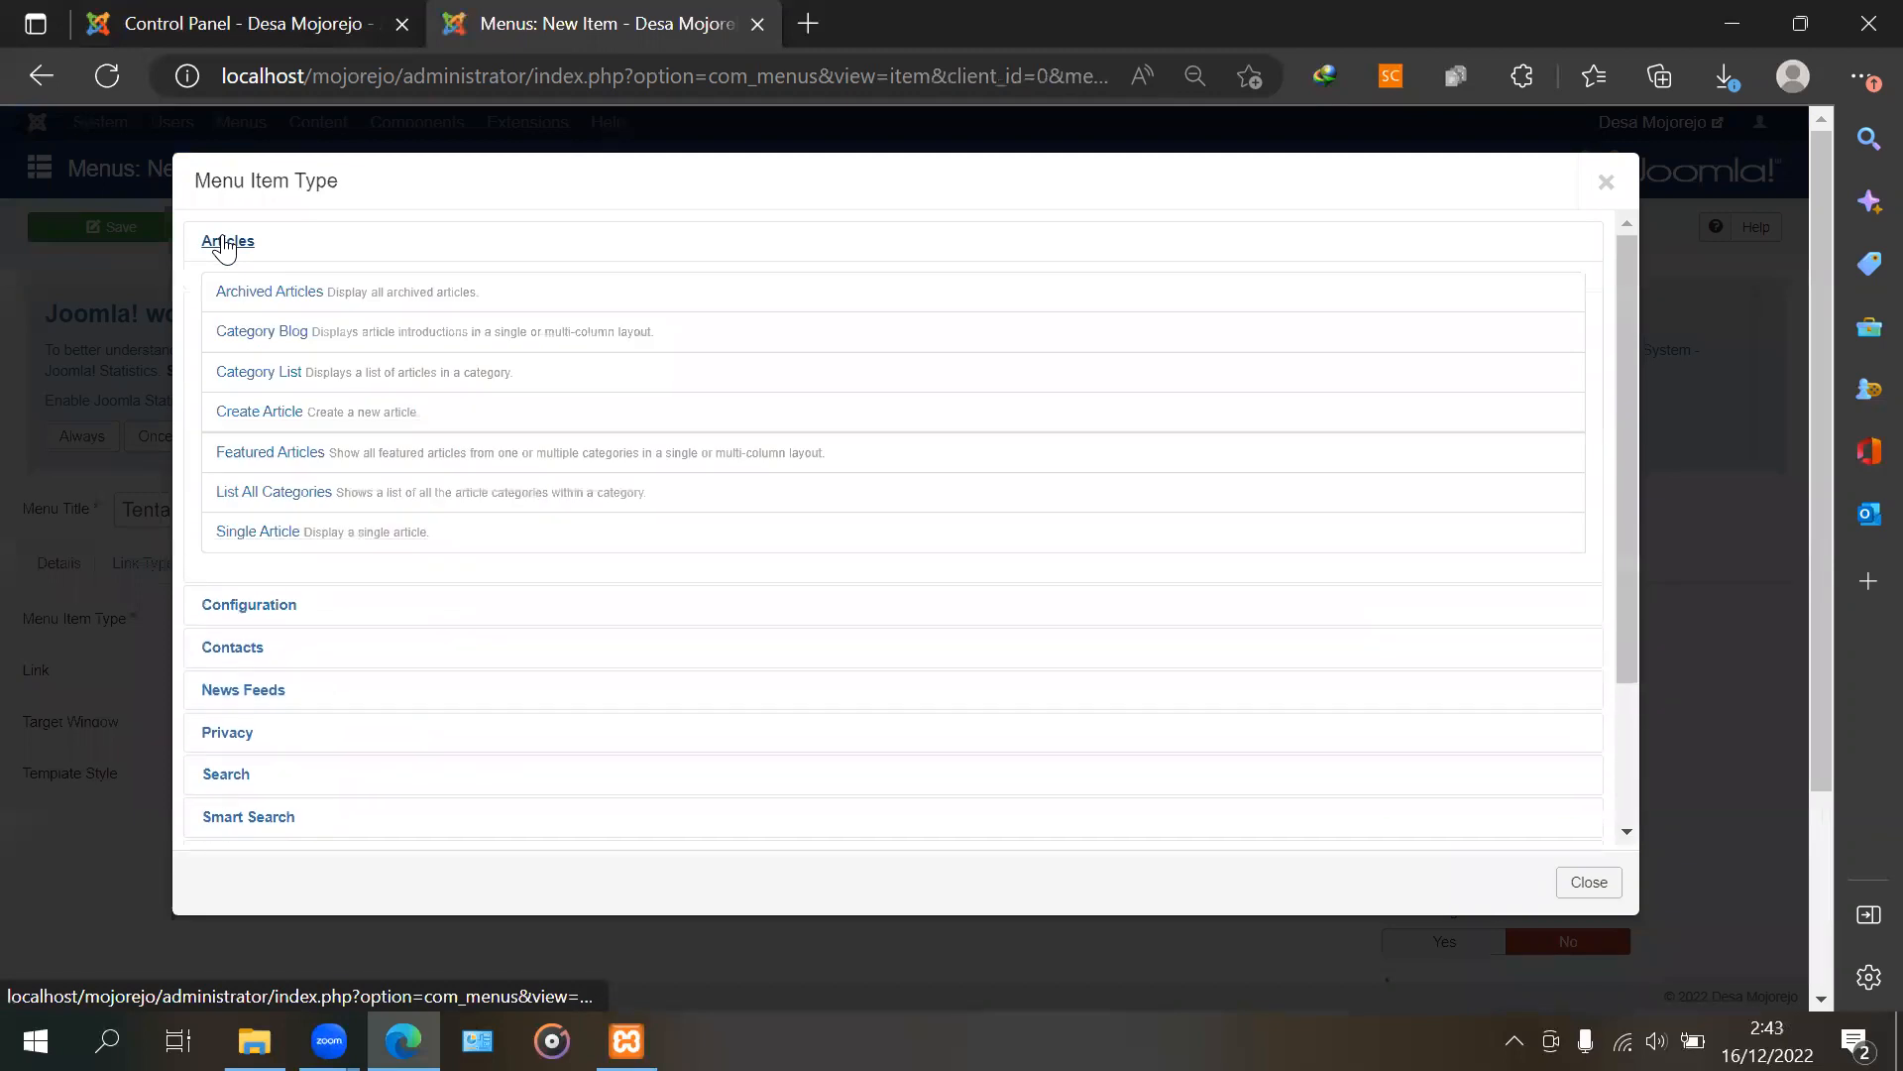
{"action": "left_click", "coordinate": [278, 535]}
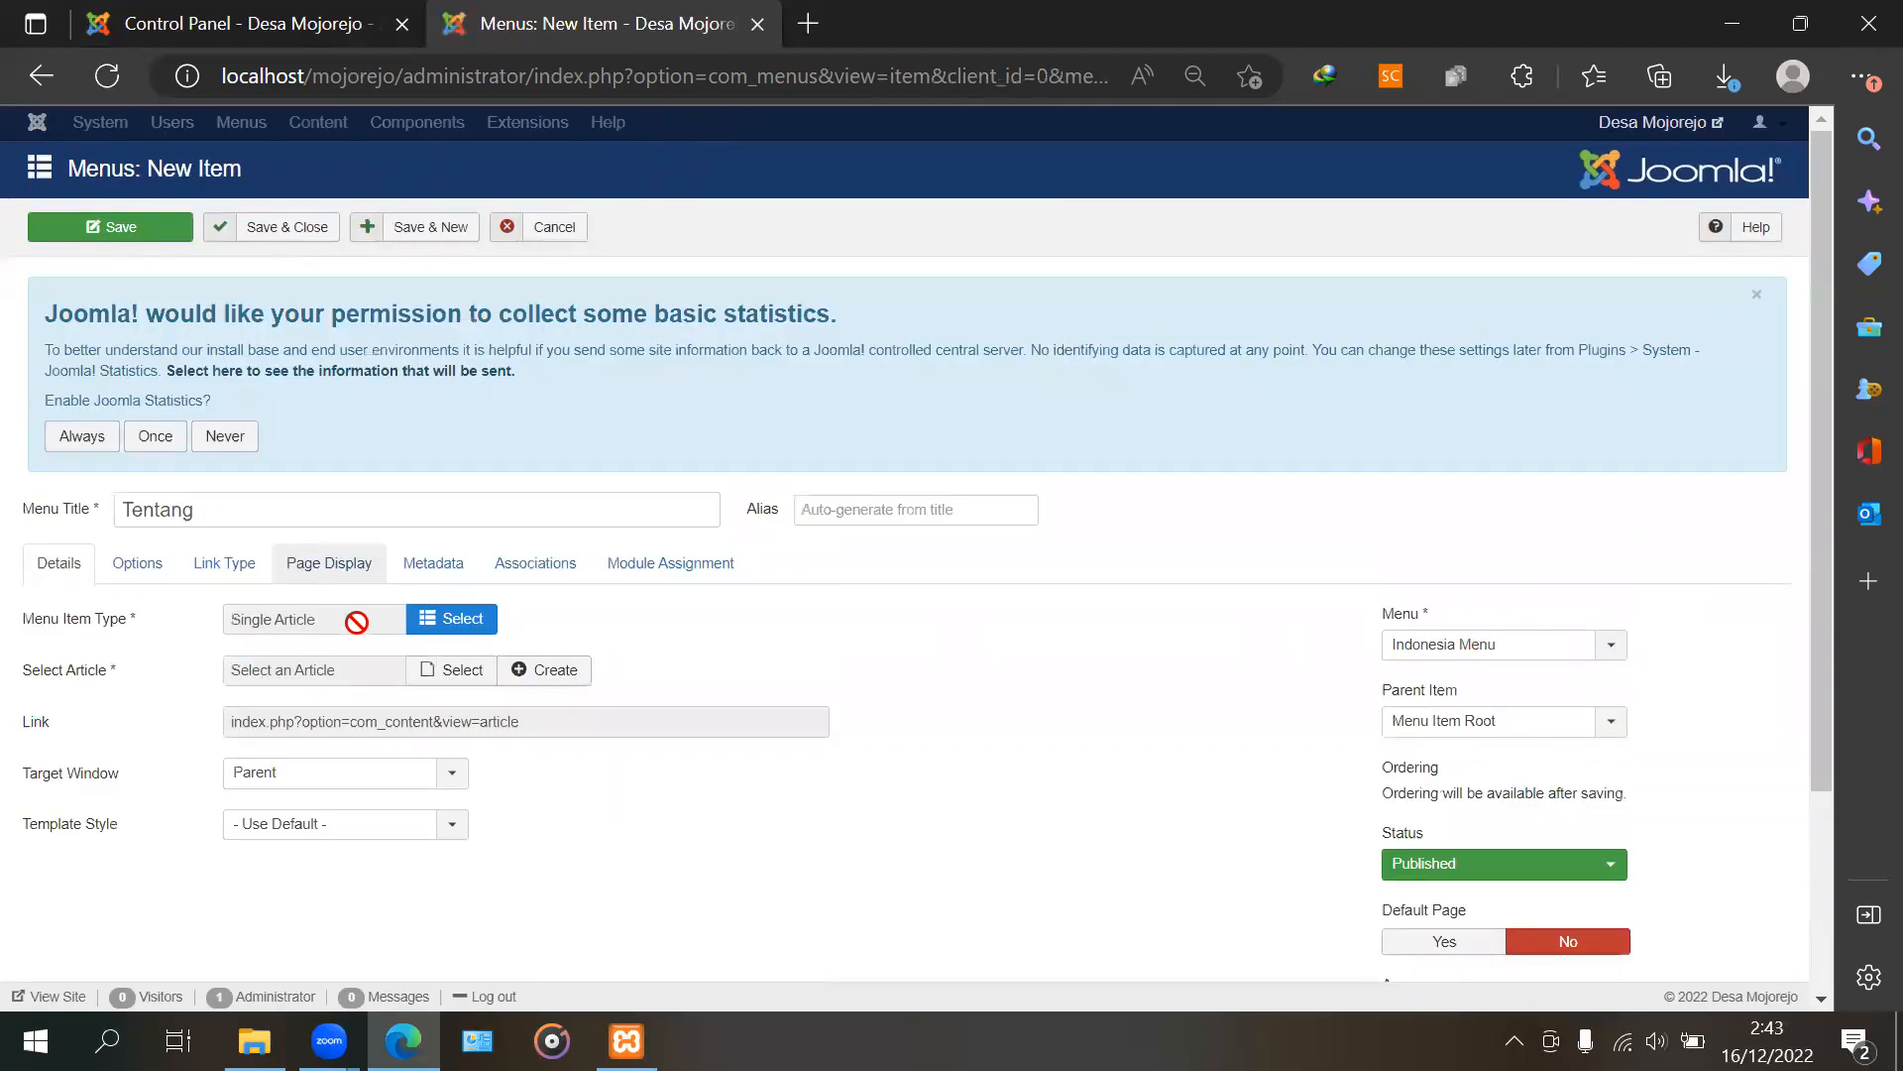
{"action": "left_click", "coordinate": [451, 669]}
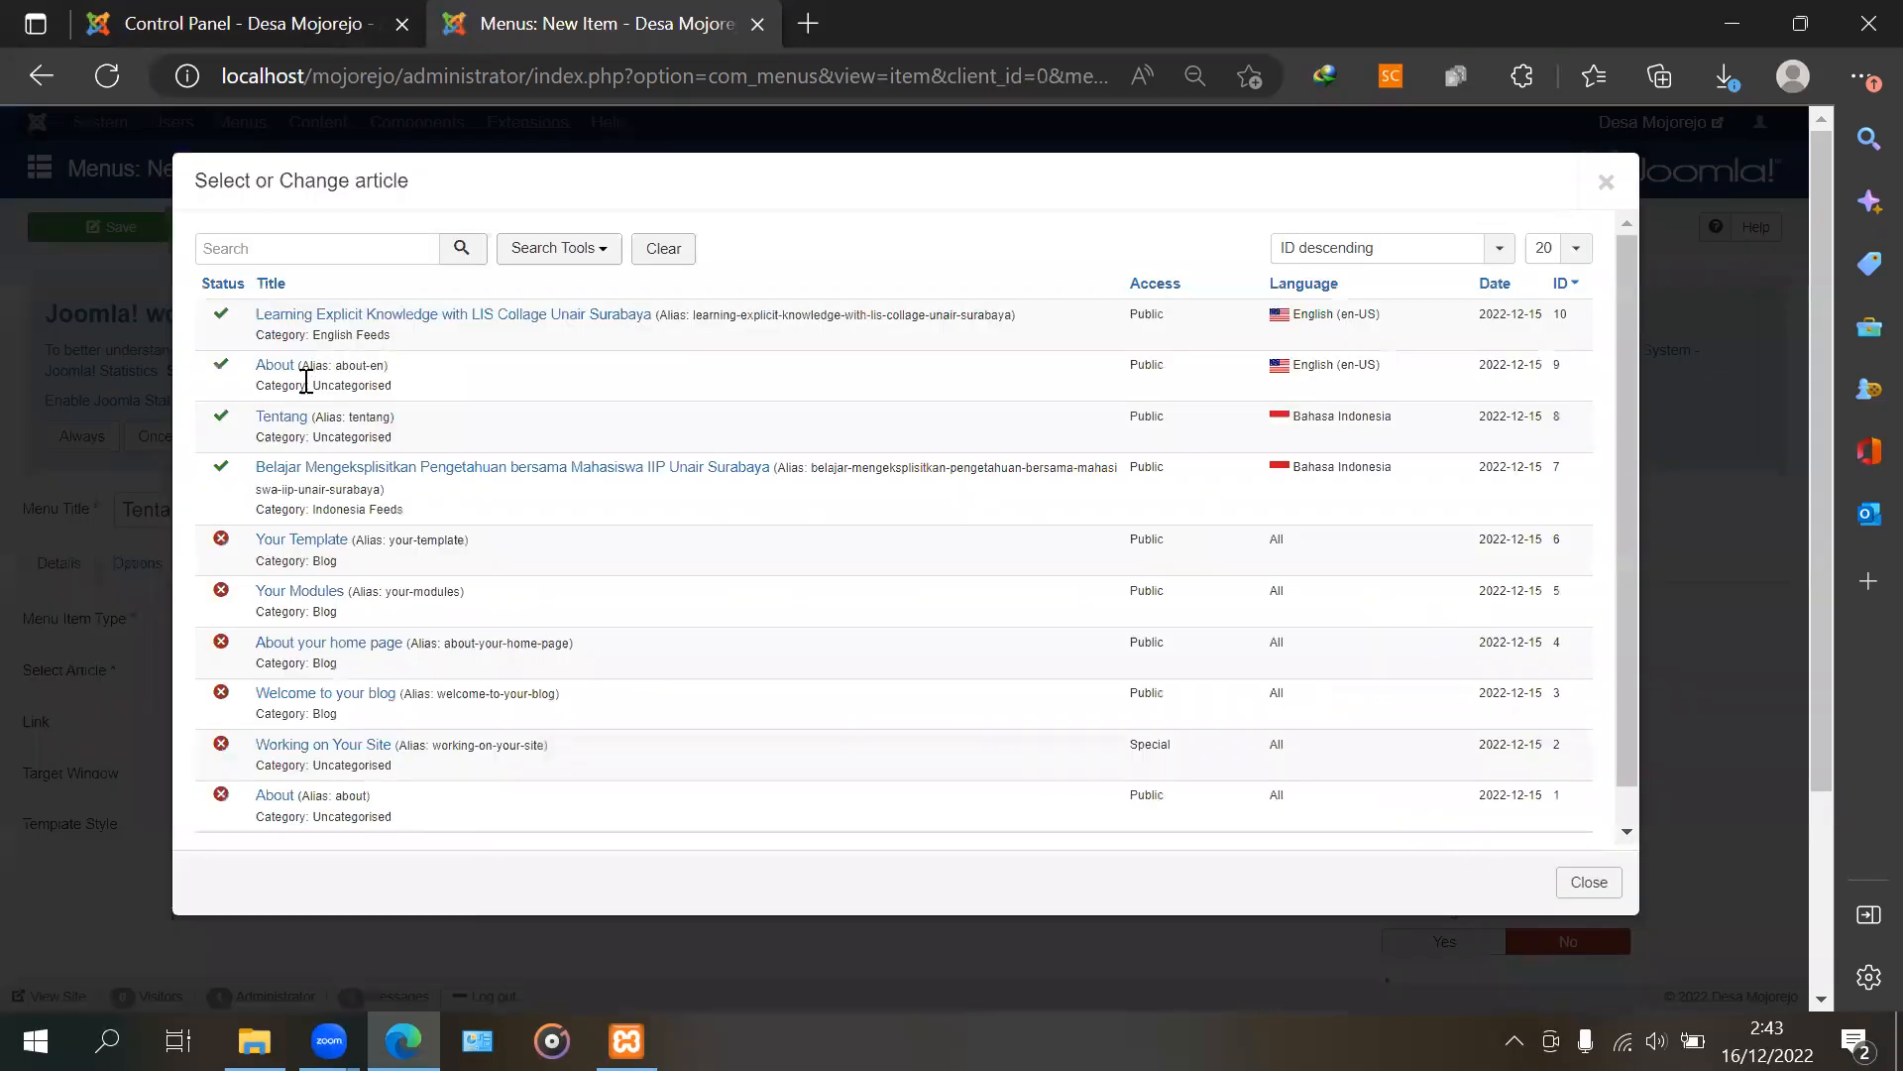
{"action": "left_click", "coordinate": [293, 411]}
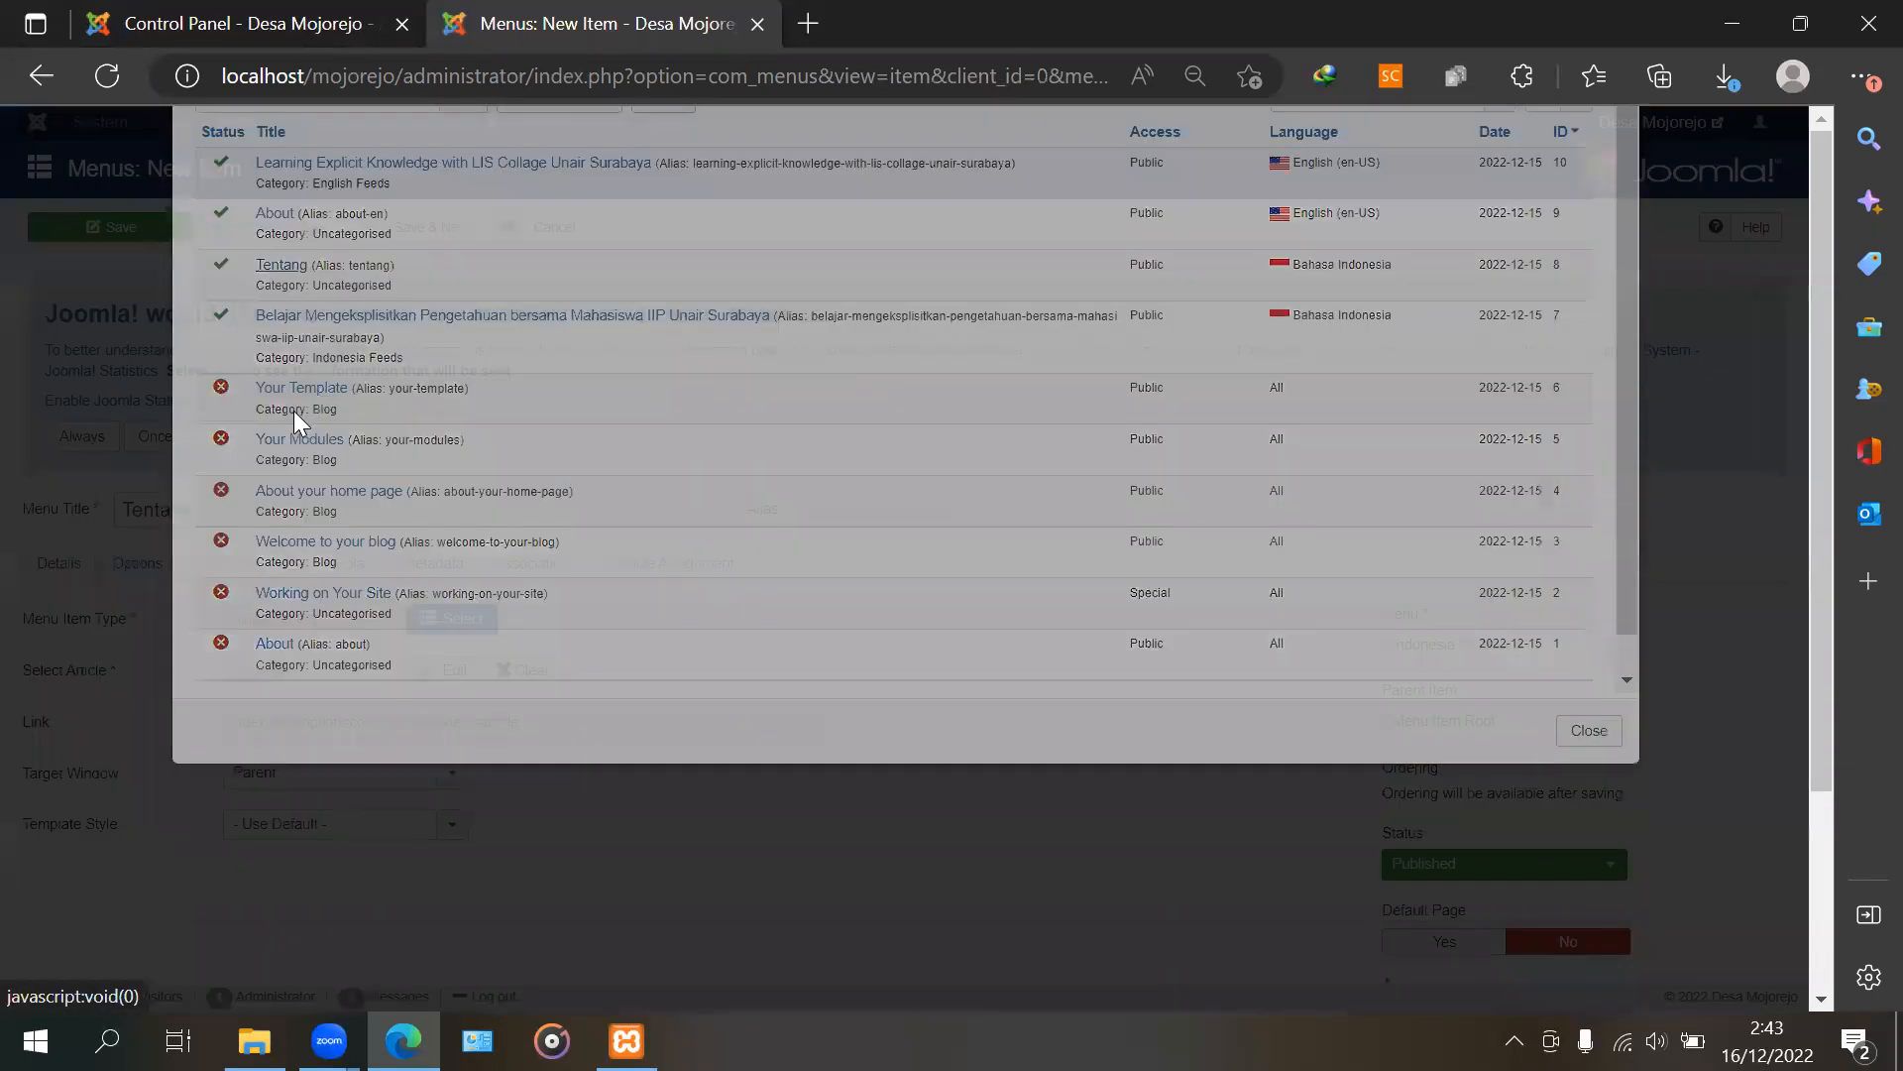
Set the Tentang item's language to Bahasa Indonesia, then save and close the item
{"action": "scroll", "coordinate": [892, 631], "scroll_direction": "down", "scroll_amount": 1}
{"action": "scroll", "coordinate": [1495, 777], "scroll_direction": "down", "scroll_amount": 1}
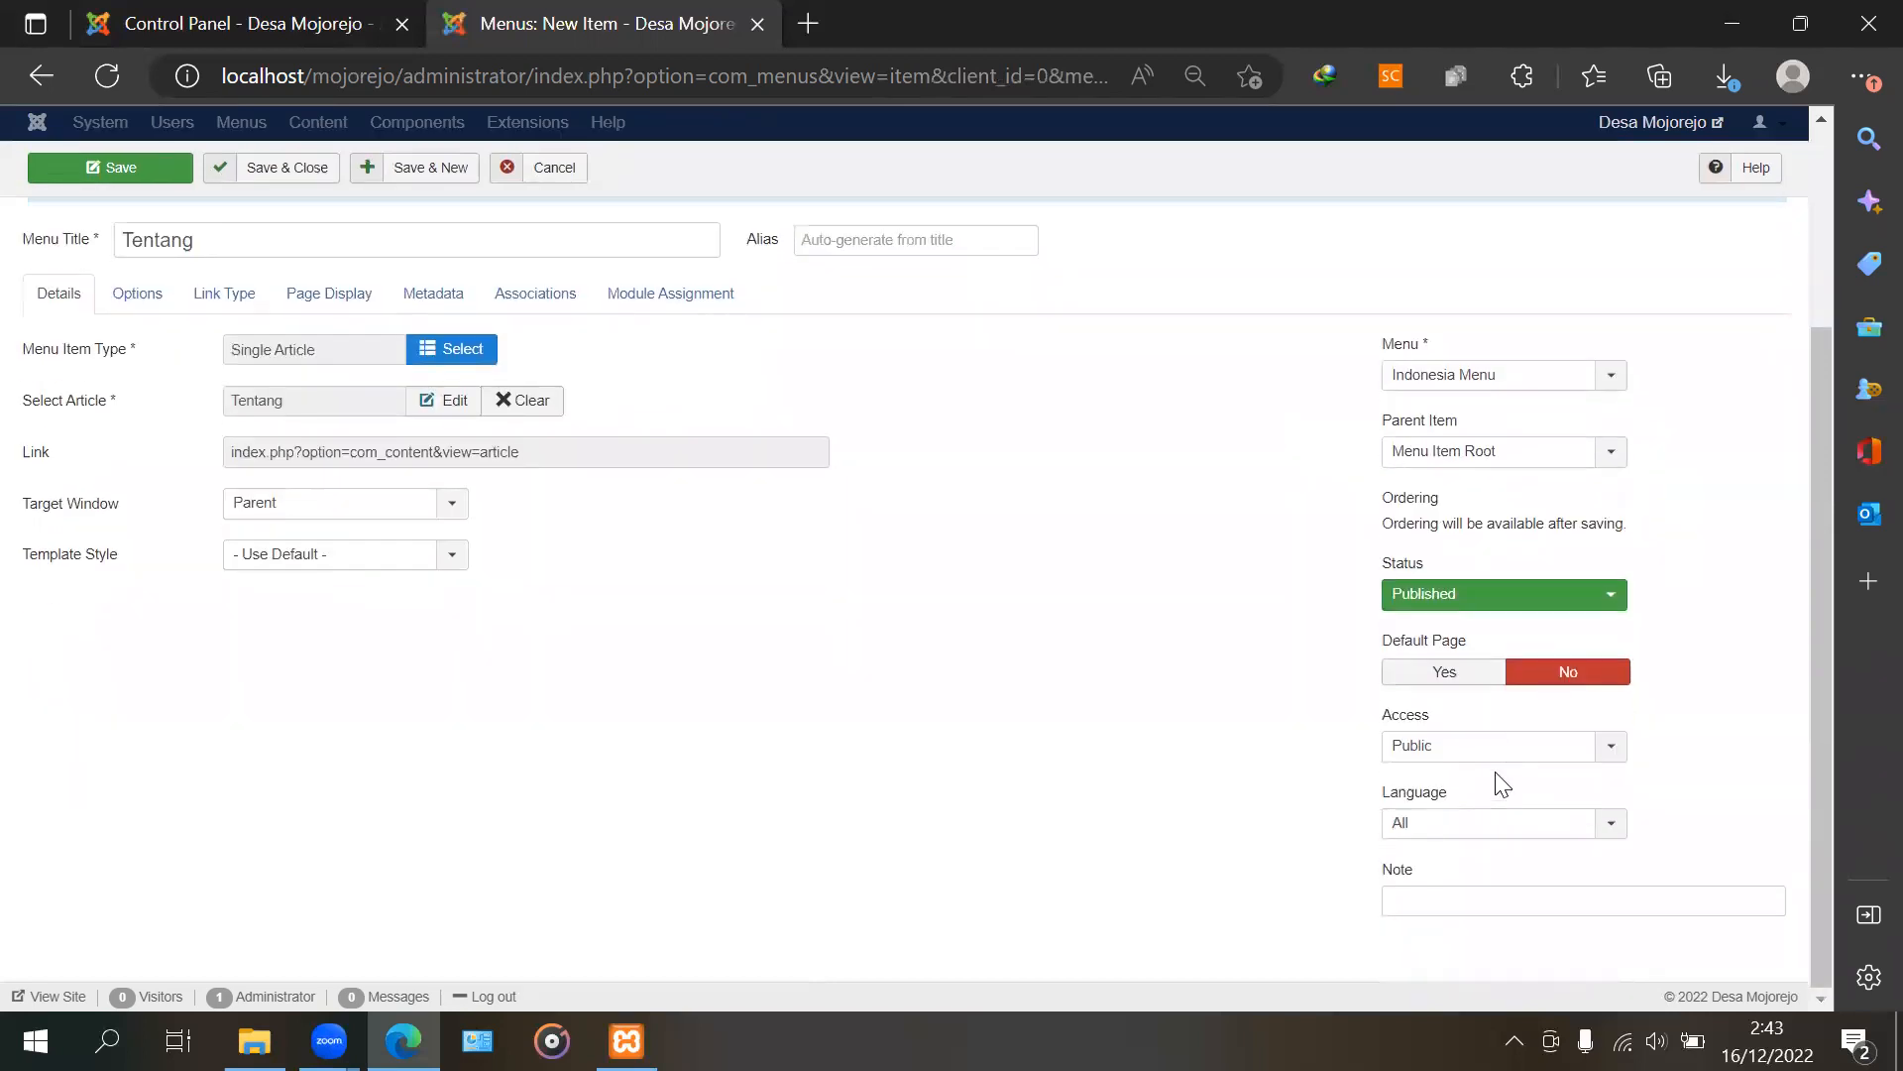
{"action": "left_click", "coordinate": [1499, 834]}
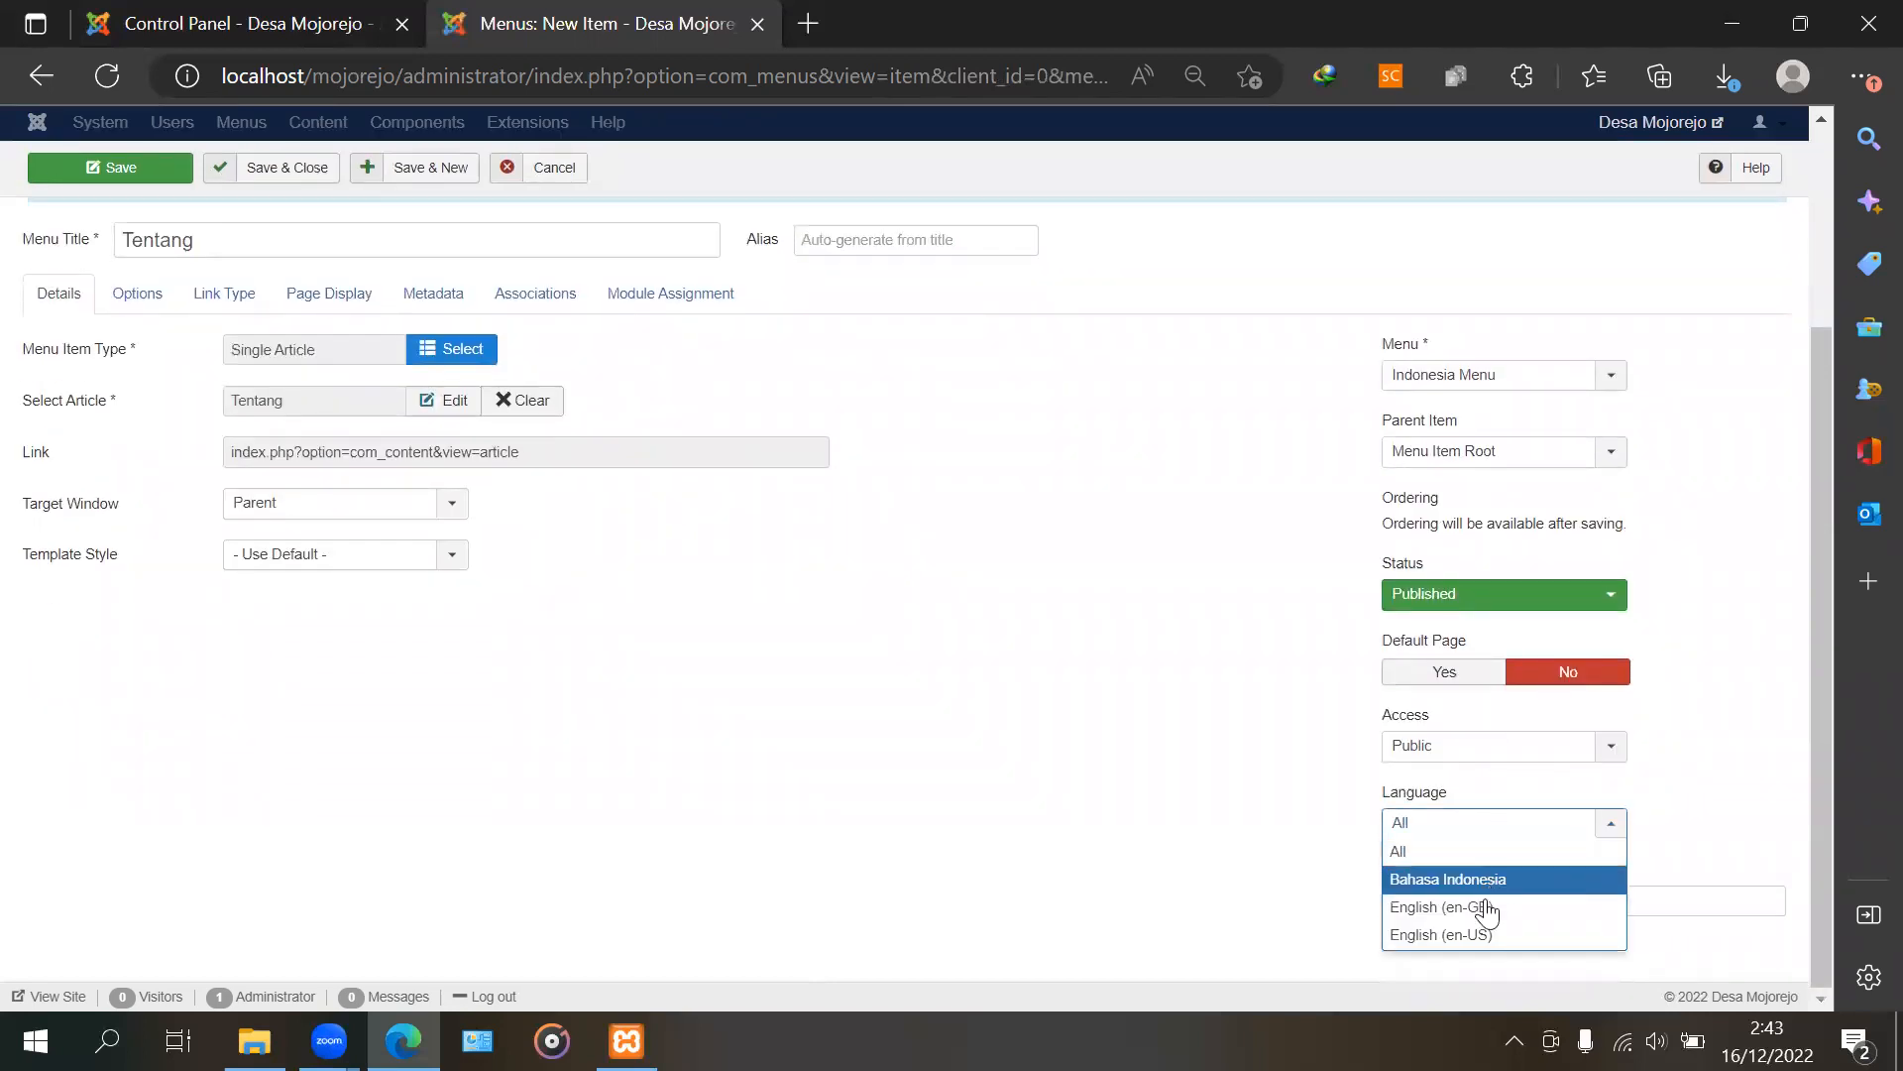
{"action": "left_click", "coordinate": [1484, 880]}
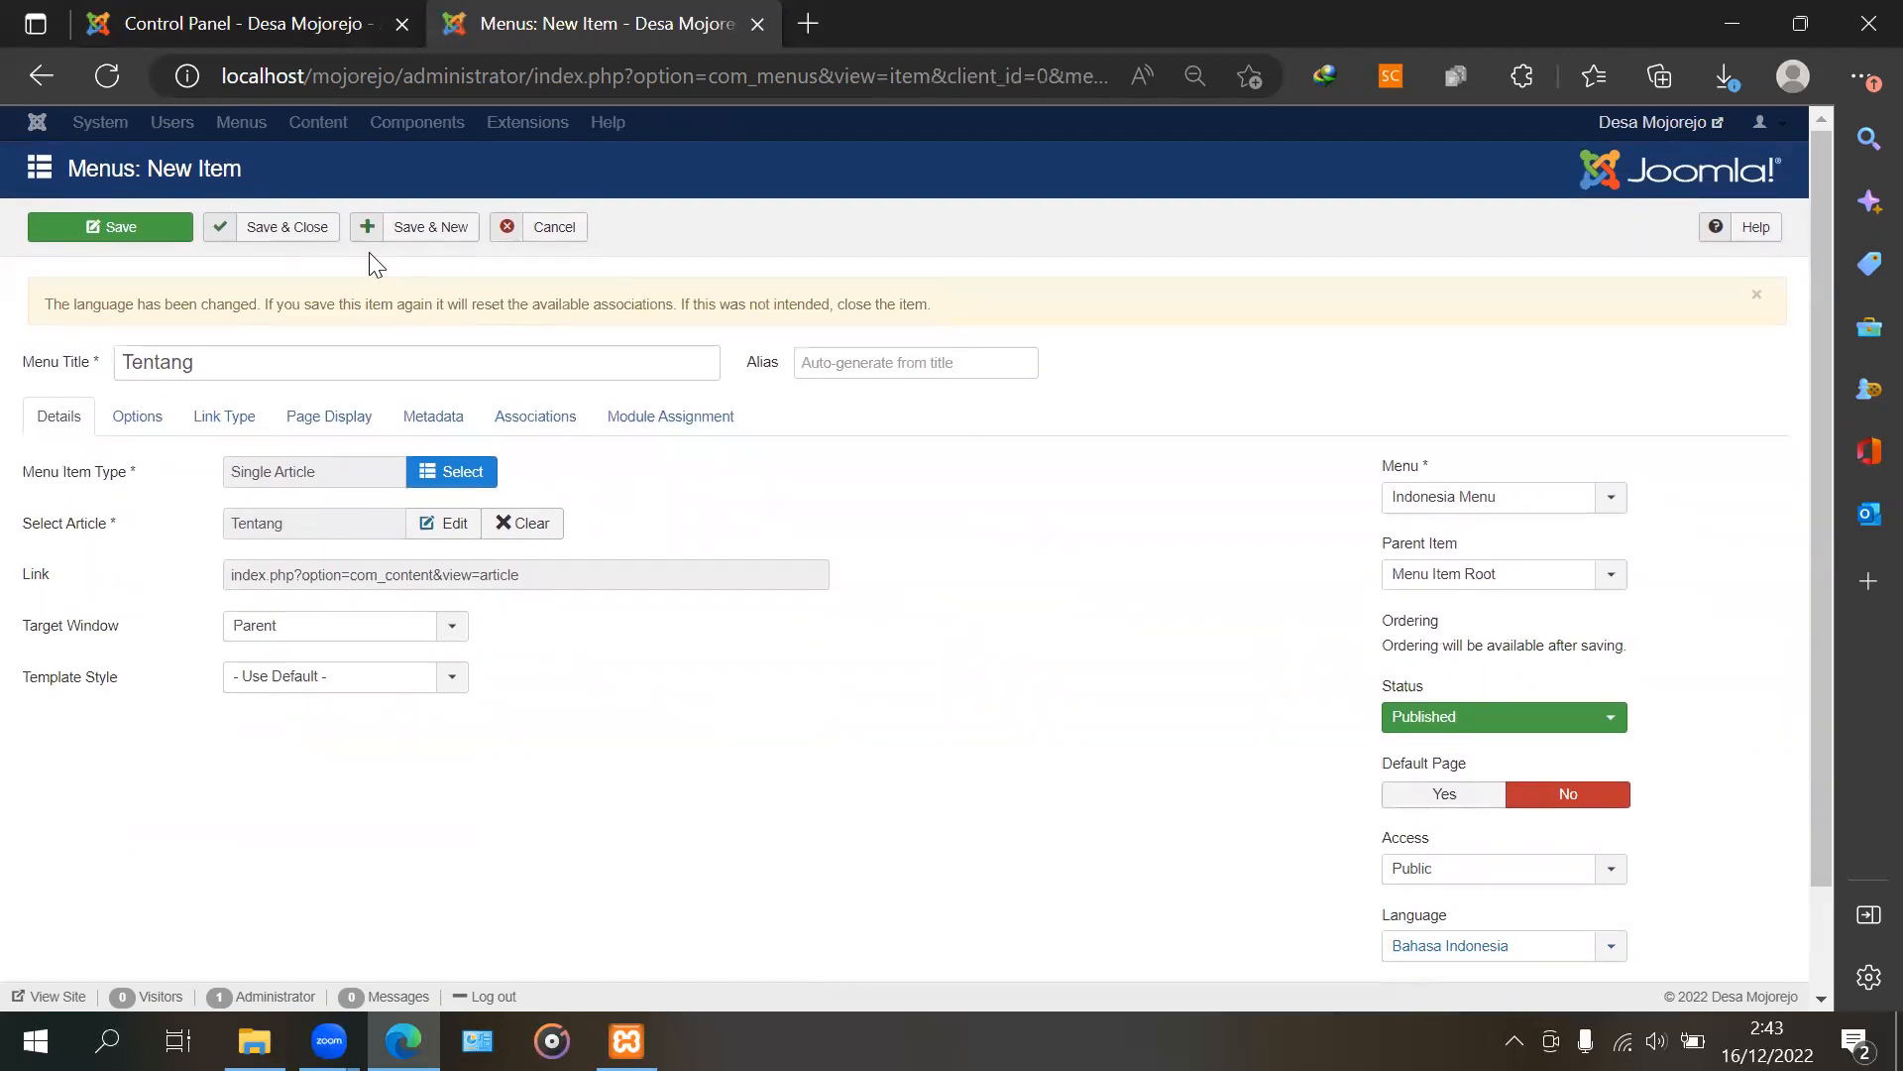
{"action": "left_click", "coordinate": [250, 228]}
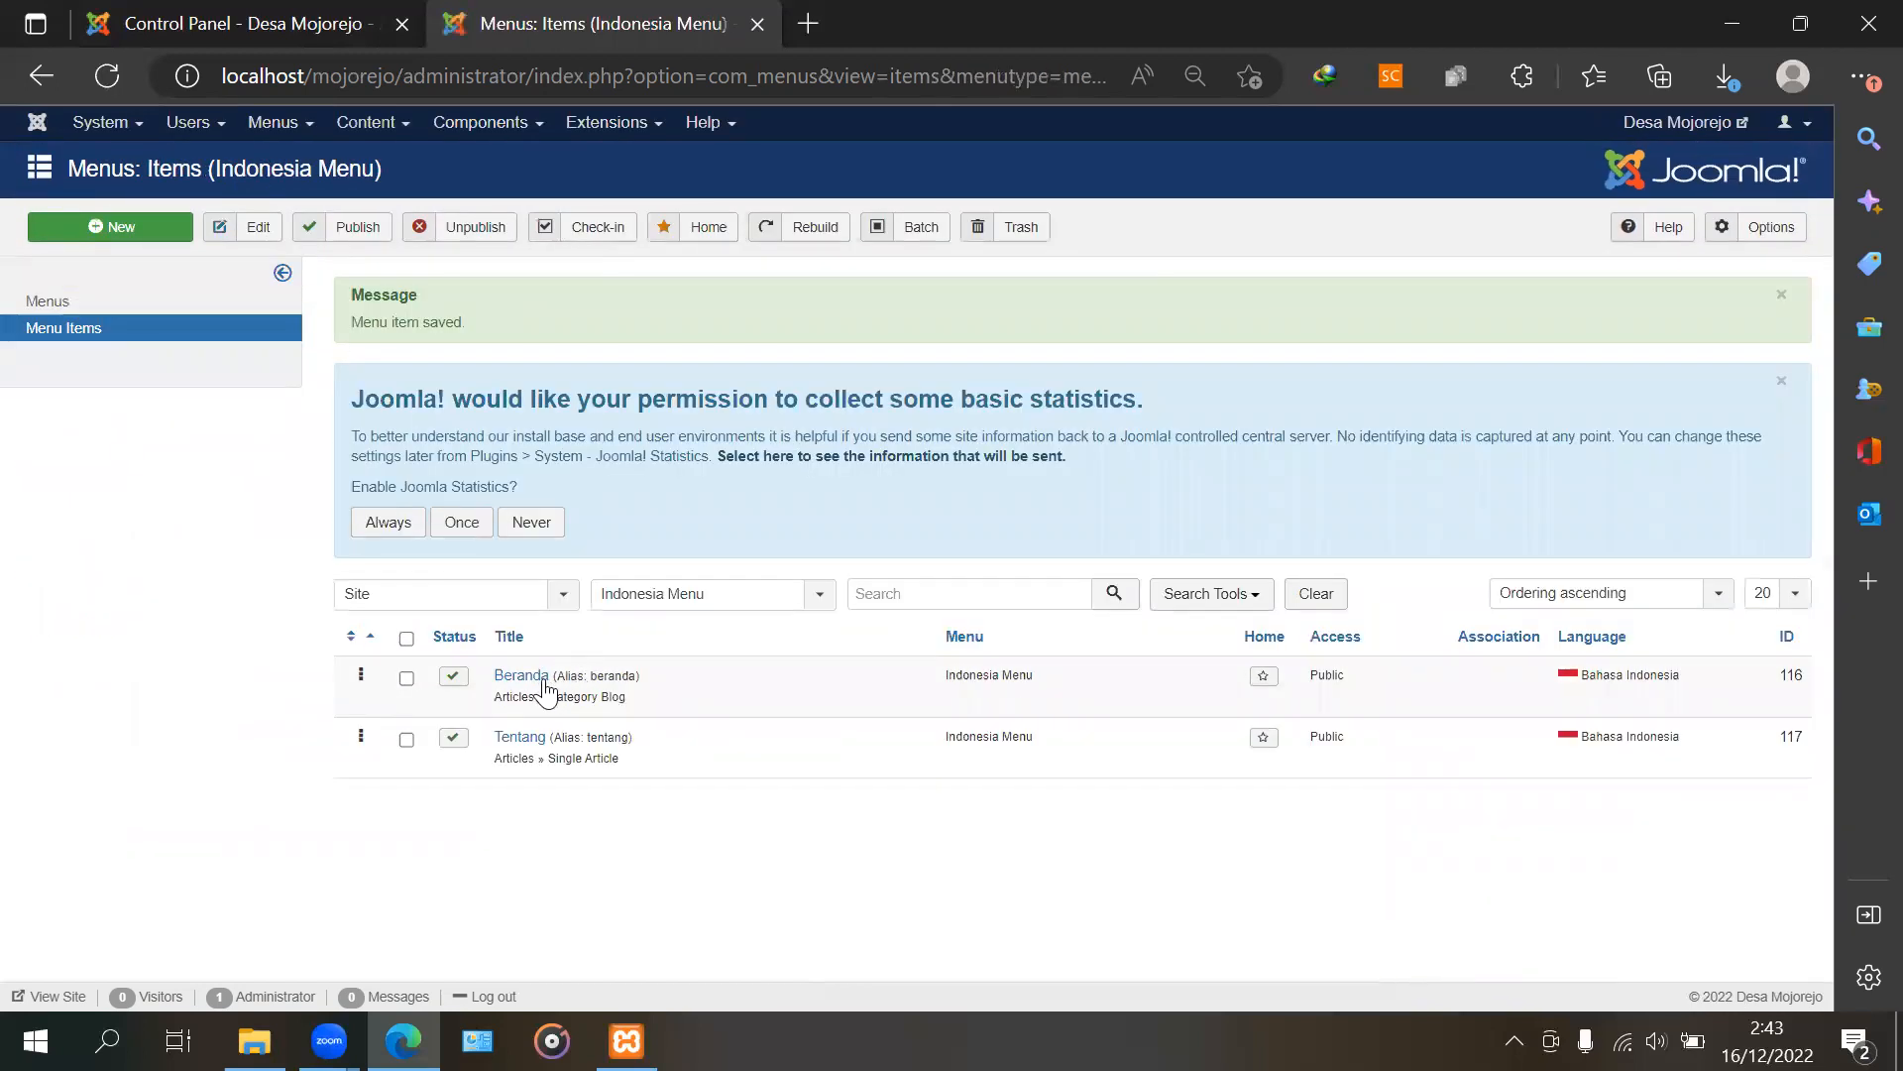
Set the number of columns in the Beranda item's blog layout to 1, then save and close the item
{"action": "left_click", "coordinate": [536, 694]}
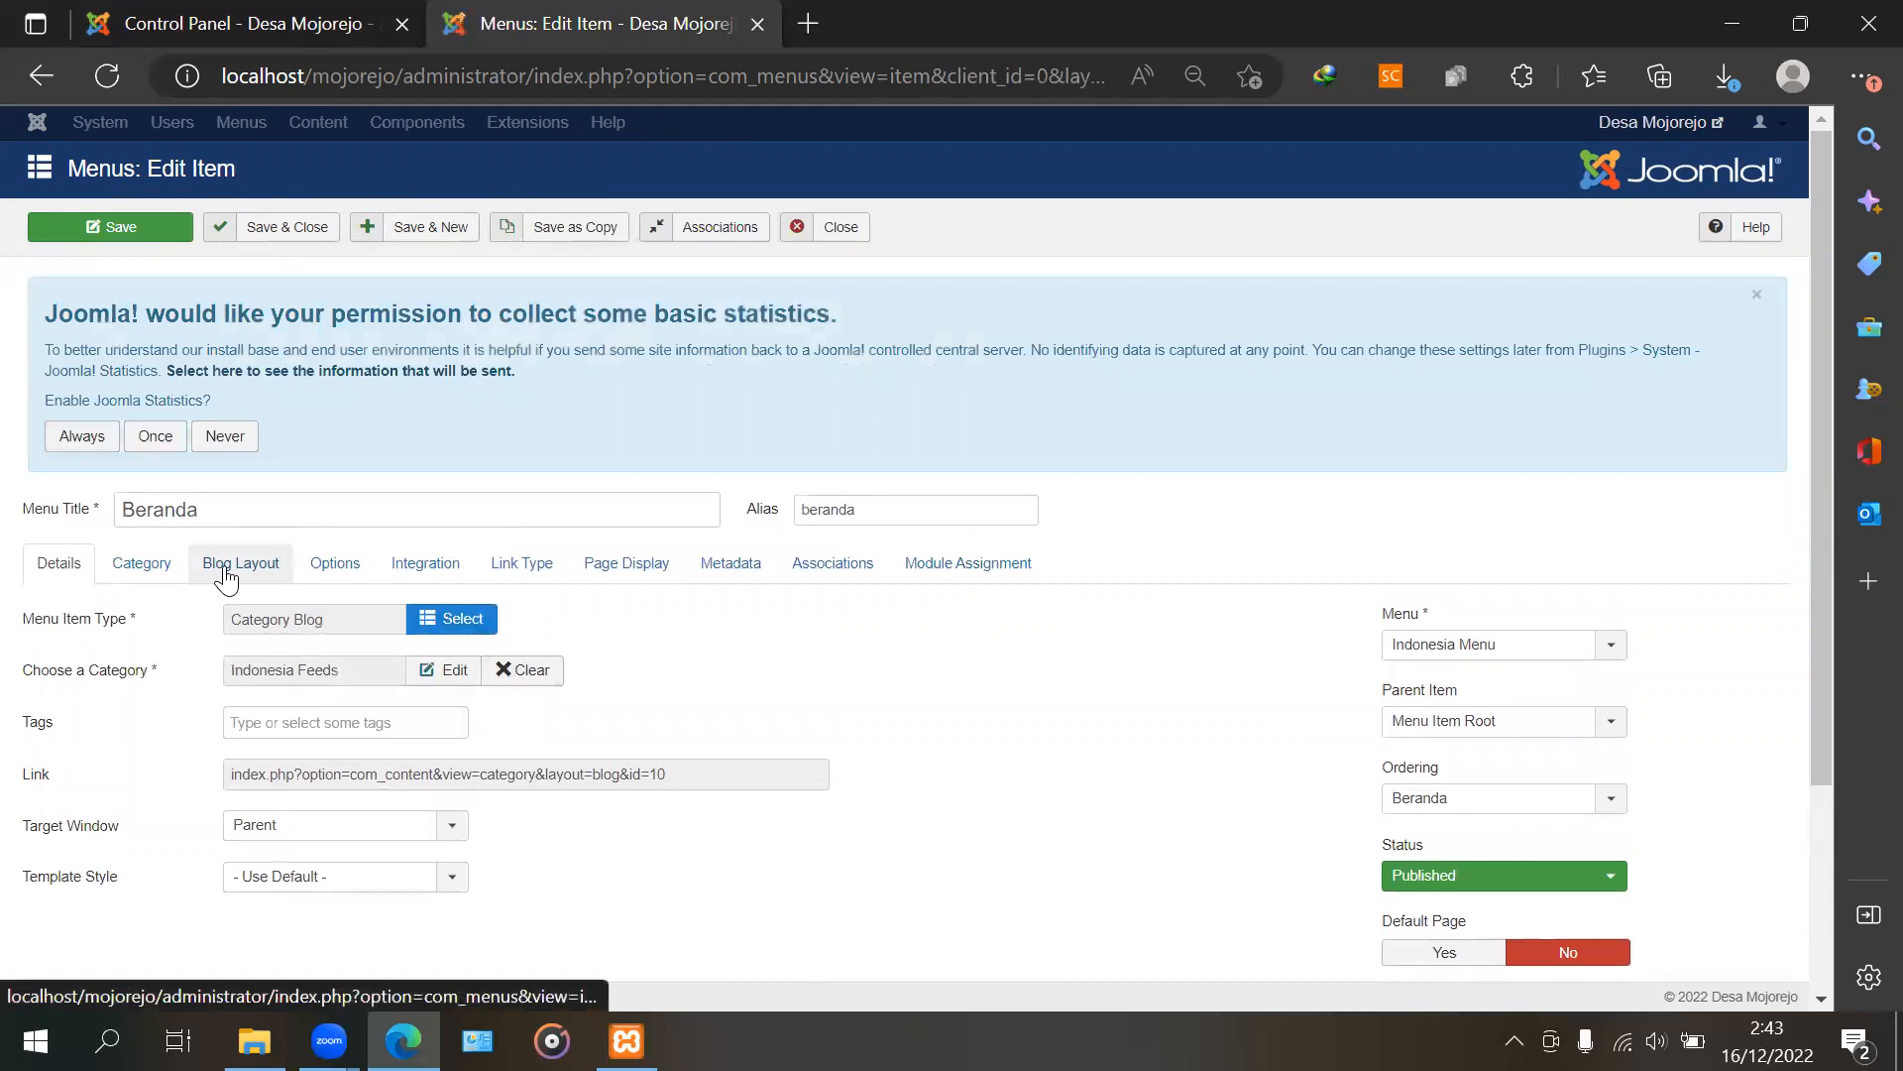
{"action": "left_click", "coordinate": [228, 573]}
{"action": "scroll", "coordinate": [238, 600], "scroll_direction": "down", "scroll_amount": 3}
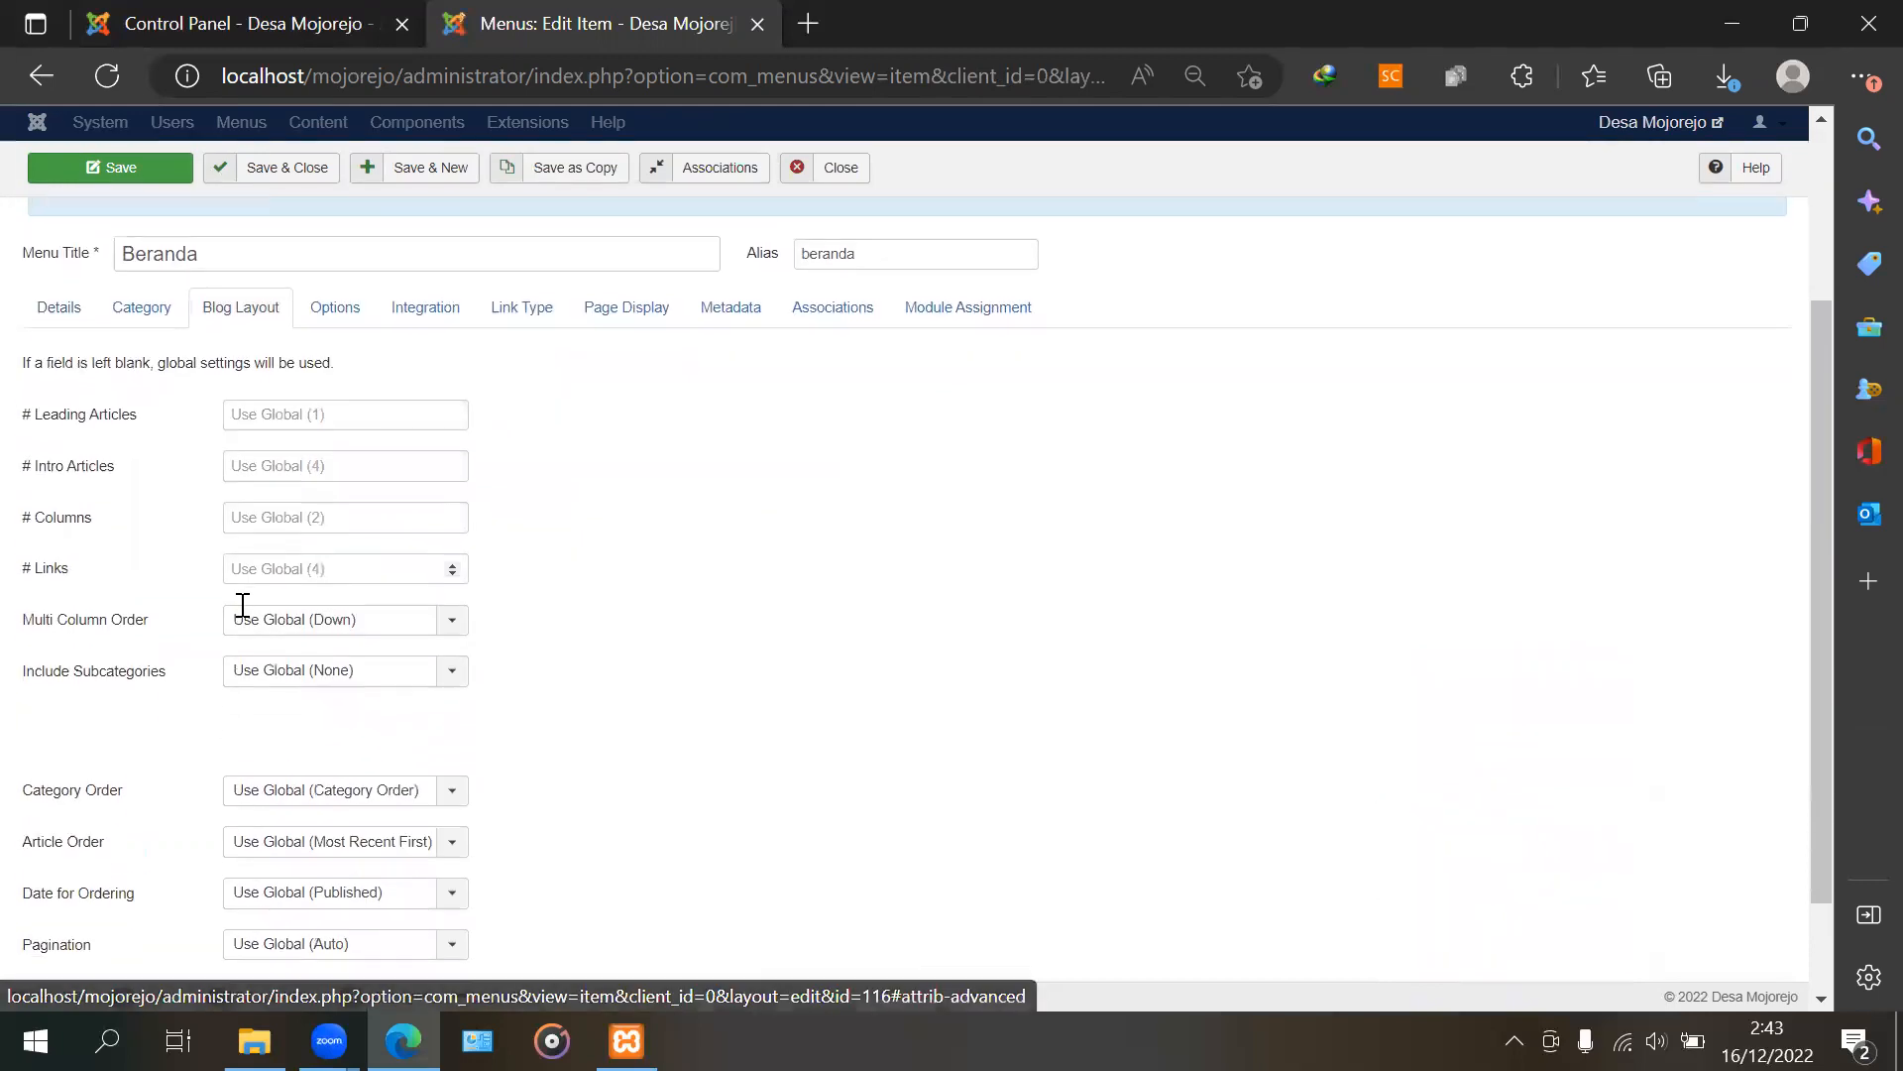
{"action": "left_click", "coordinate": [372, 506]}
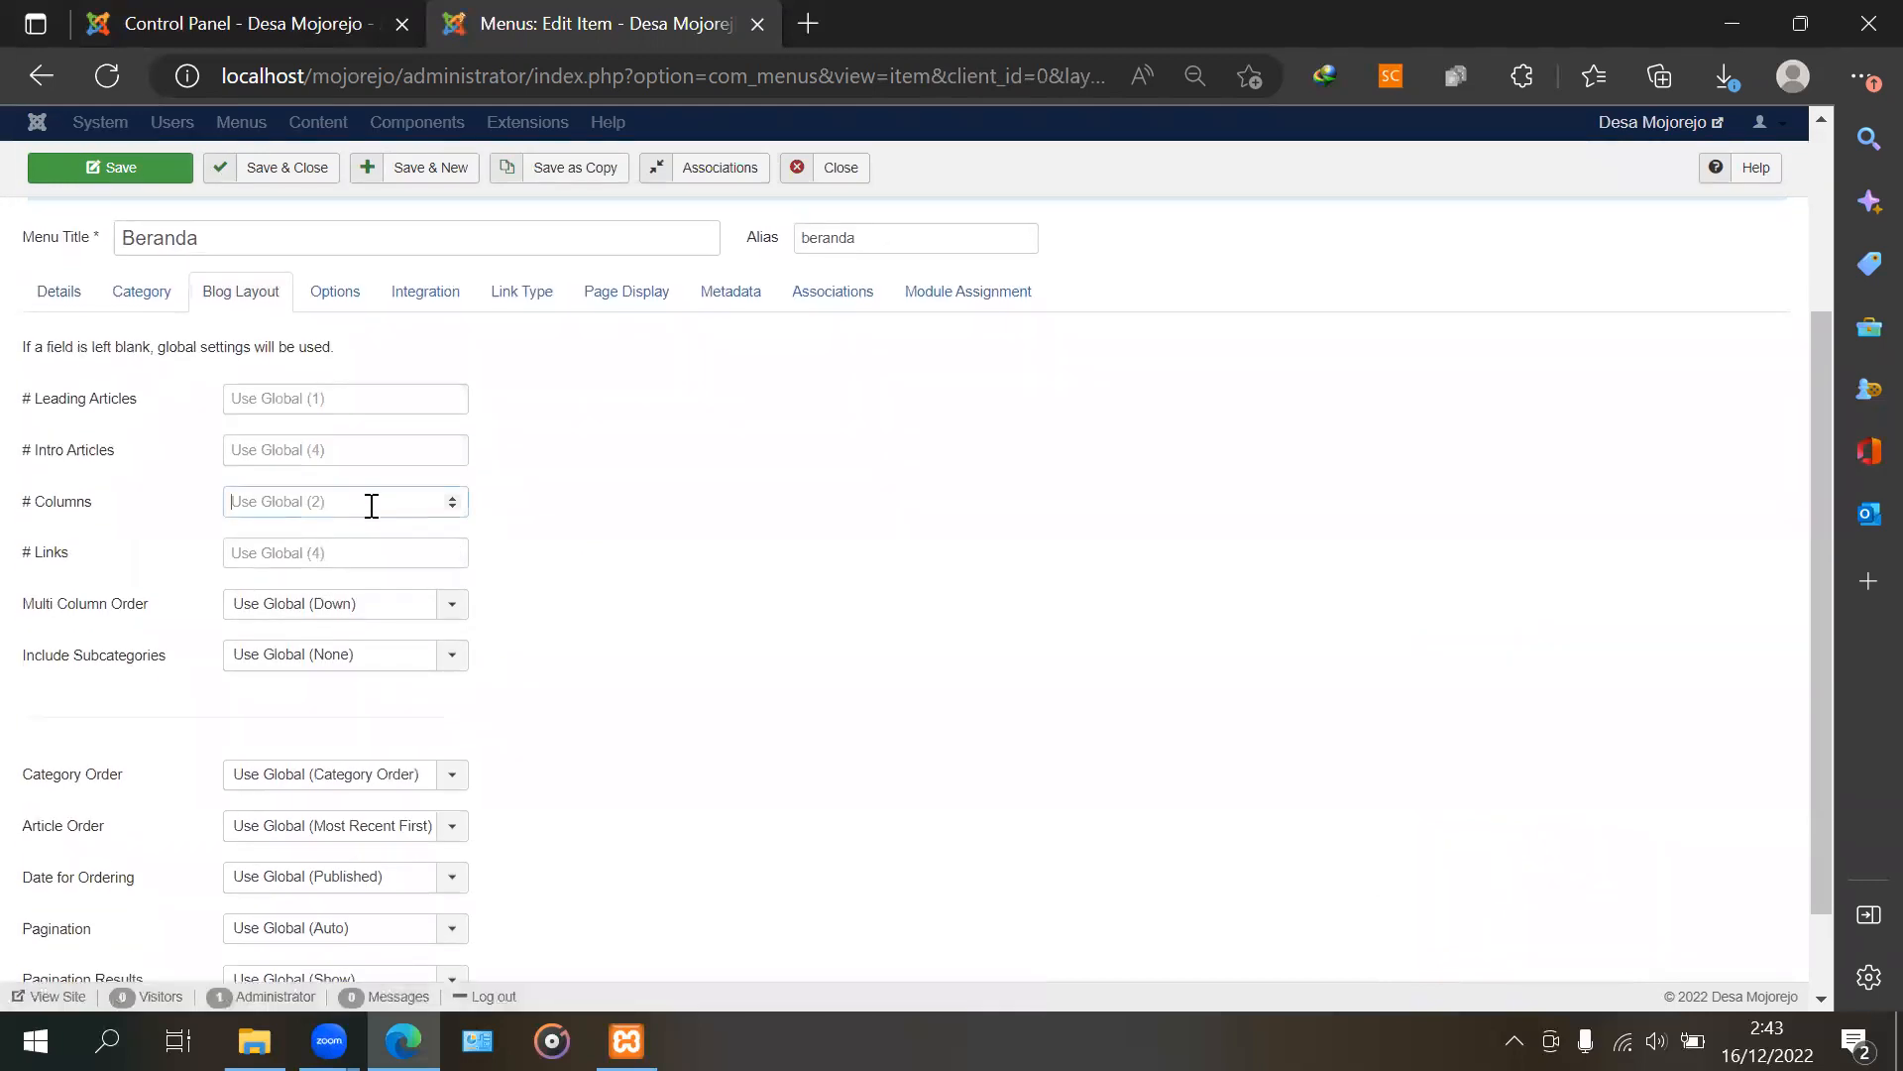
{"action": "type", "text": "1"}
{"action": "scroll", "coordinate": [242, 369], "scroll_direction": "up", "scroll_amount": 3}
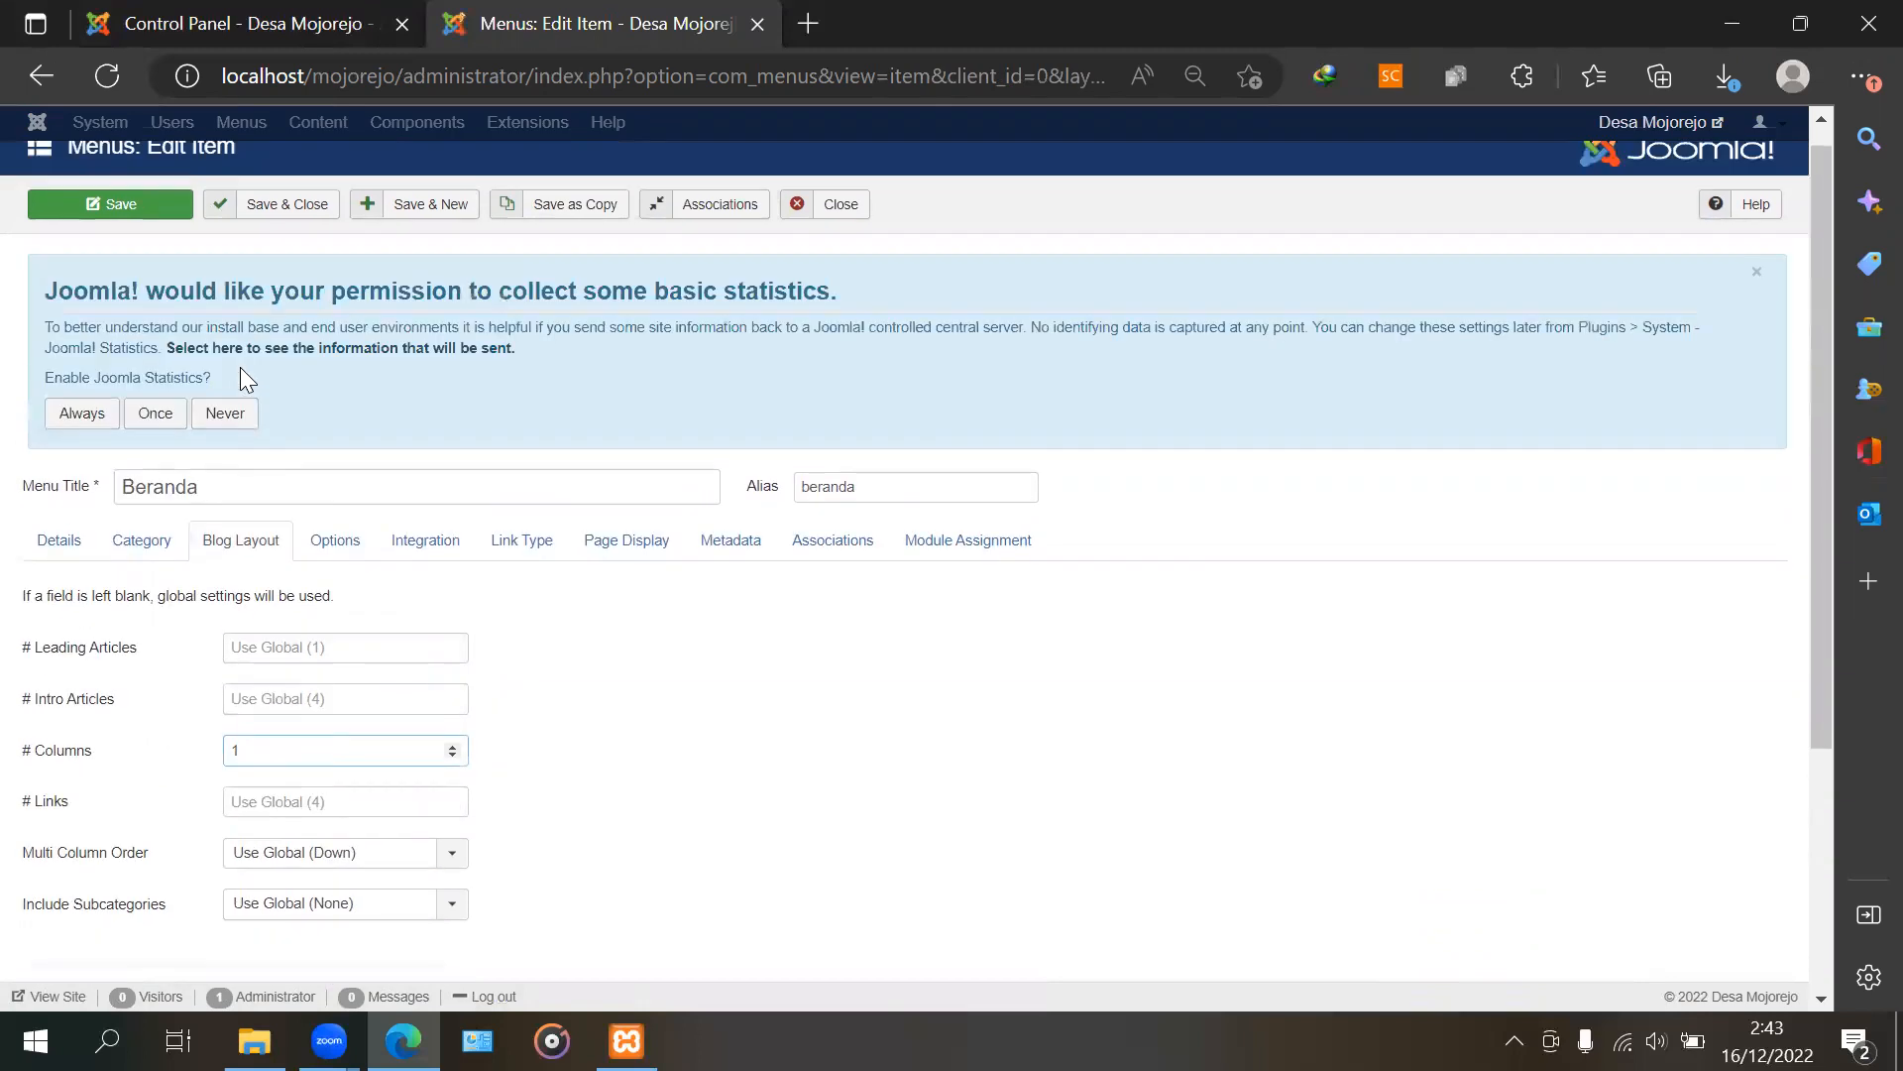
{"action": "left_click", "coordinate": [284, 228]}
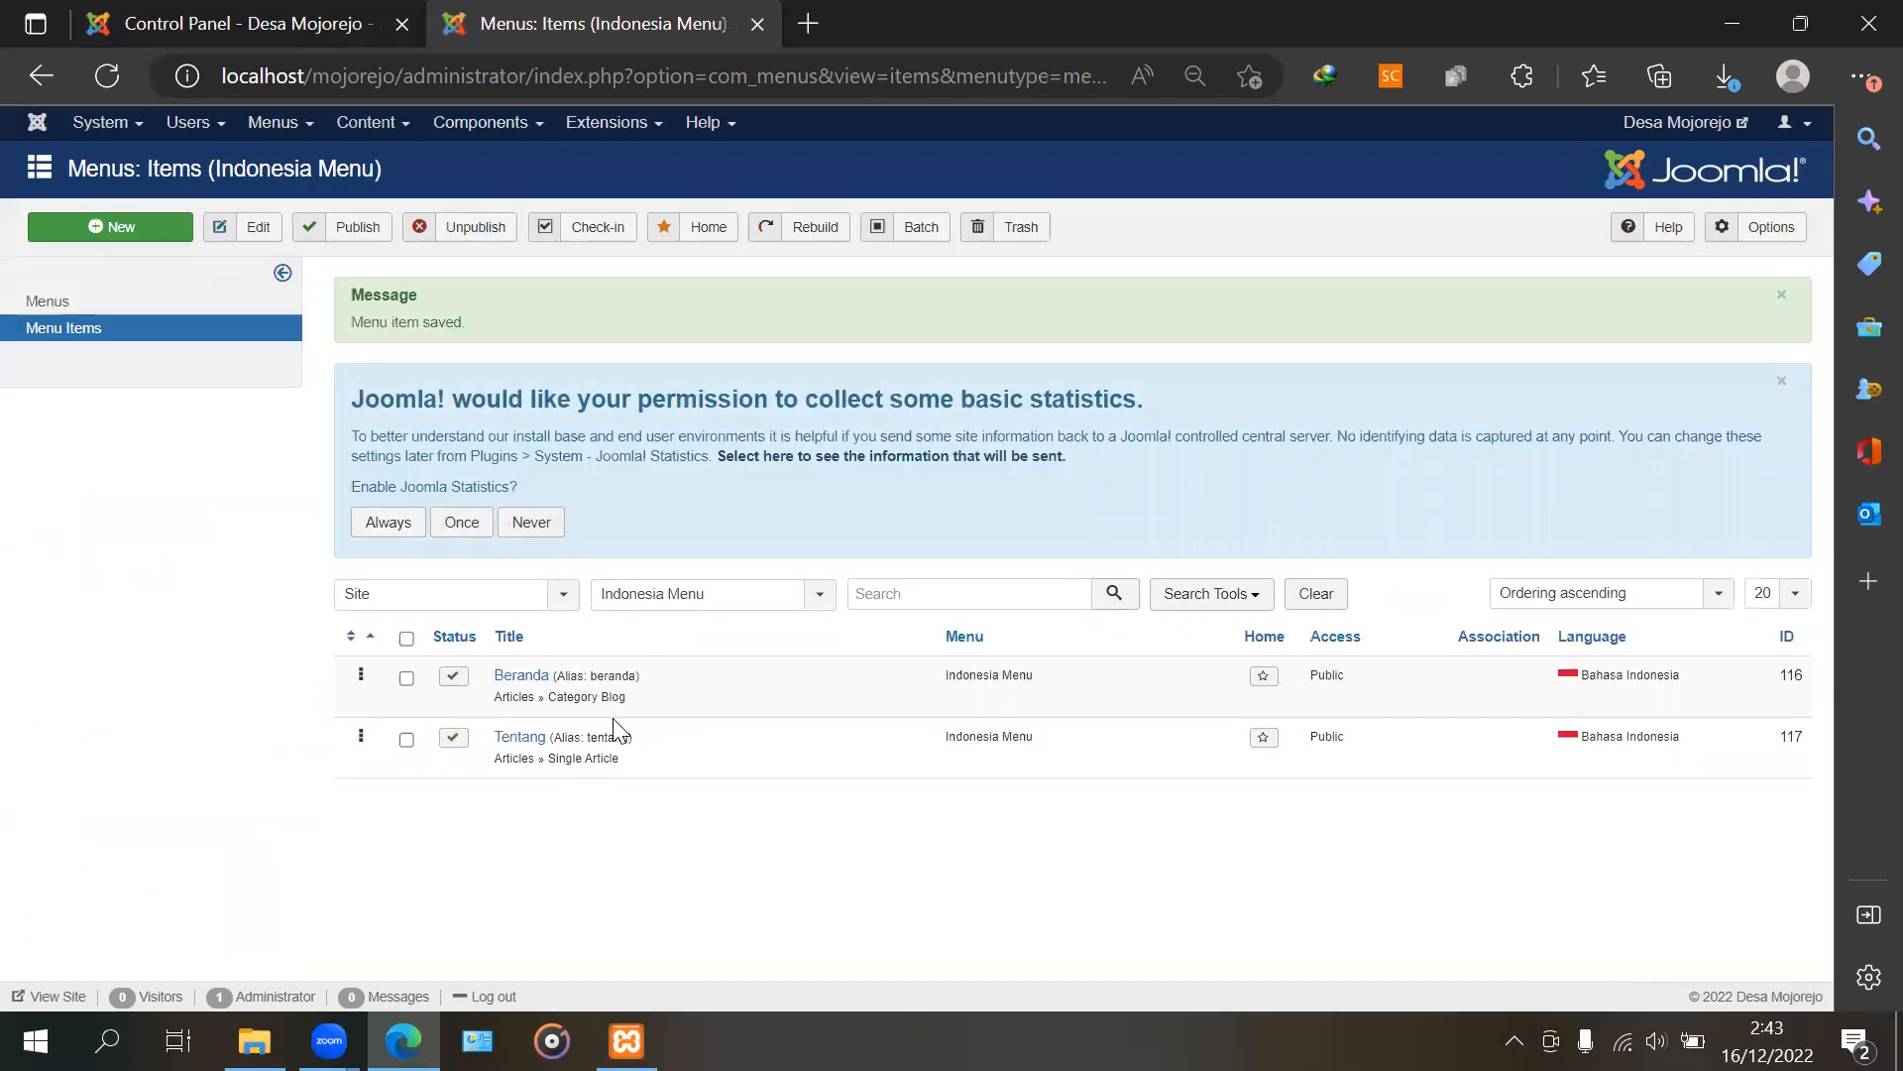
Switch the menu item list to the English Menu and start a new menu item in it
{"action": "left_click", "coordinate": [777, 597]}
{"action": "left_click", "coordinate": [670, 705]}
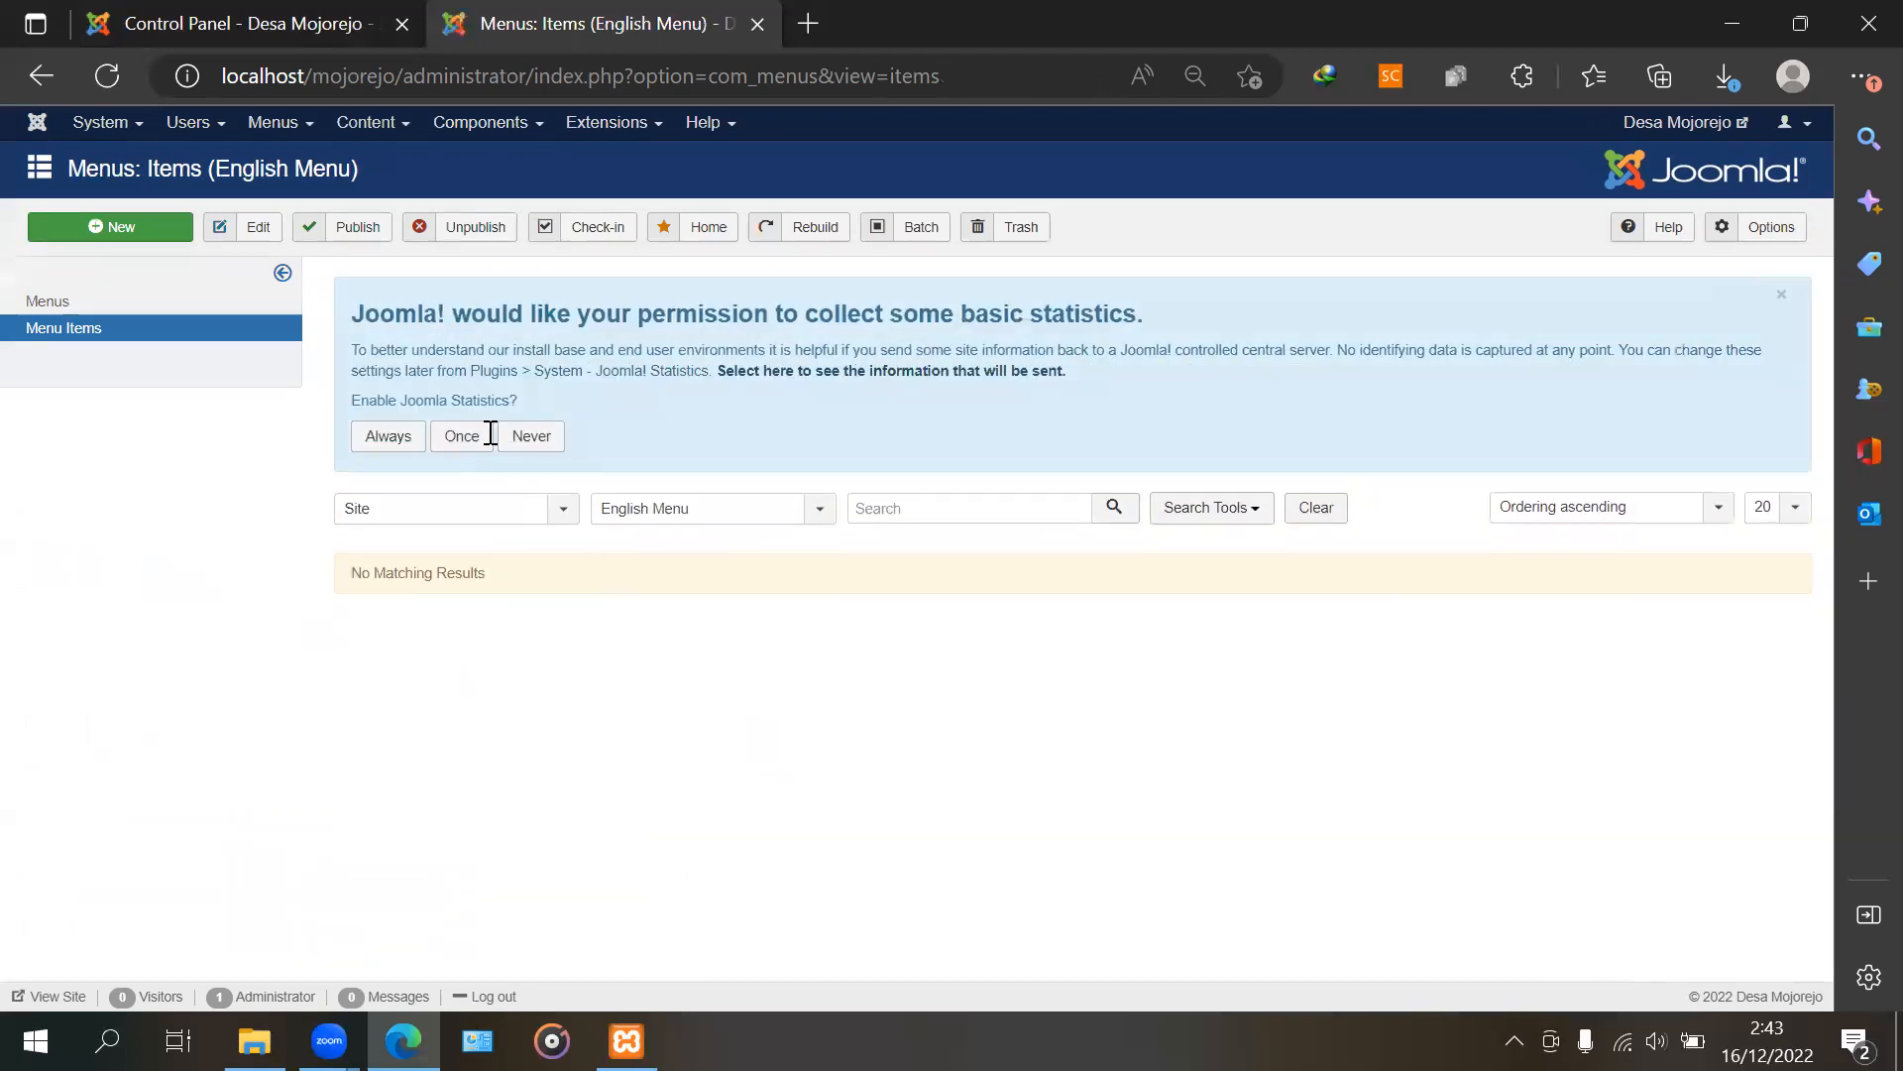
{"action": "left_click", "coordinate": [155, 228]}
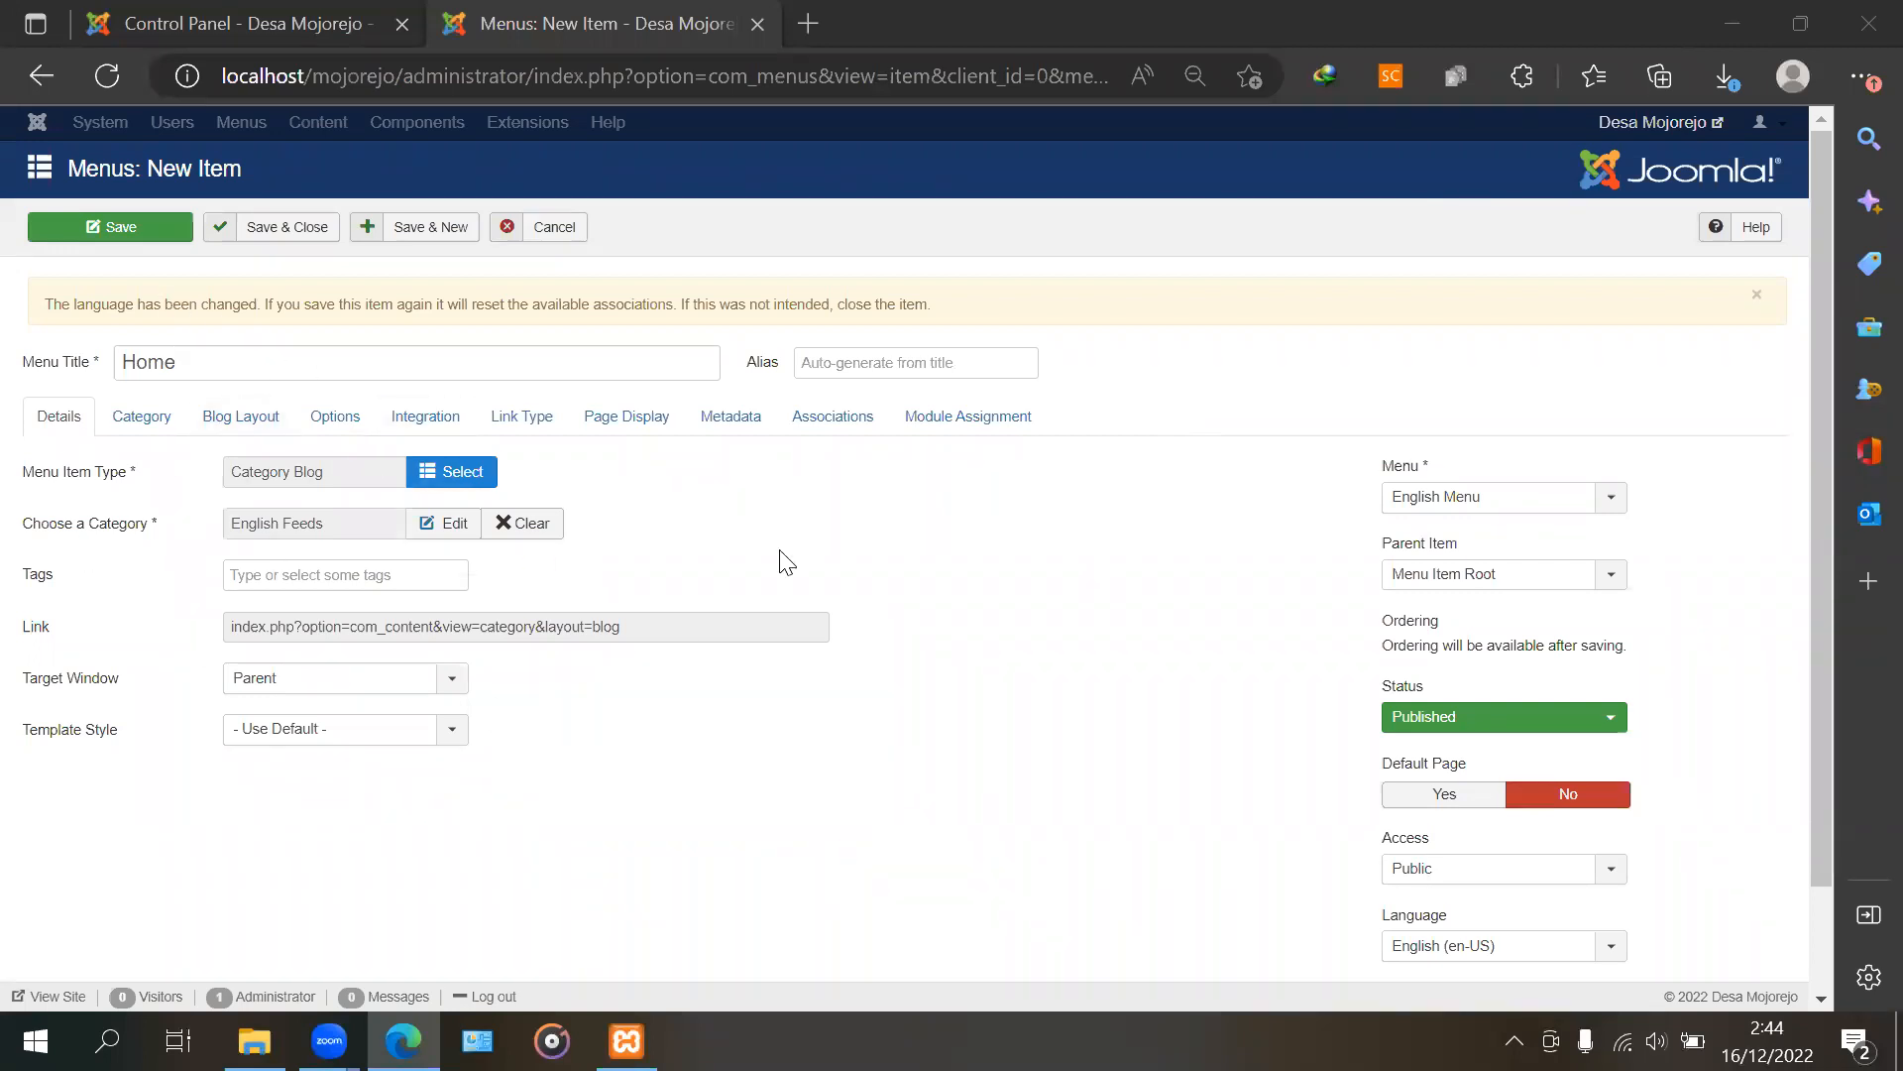
Give the Home item in the English Menu the alias home-en, then save and close it
{"action": "left_click", "coordinate": [861, 362]}
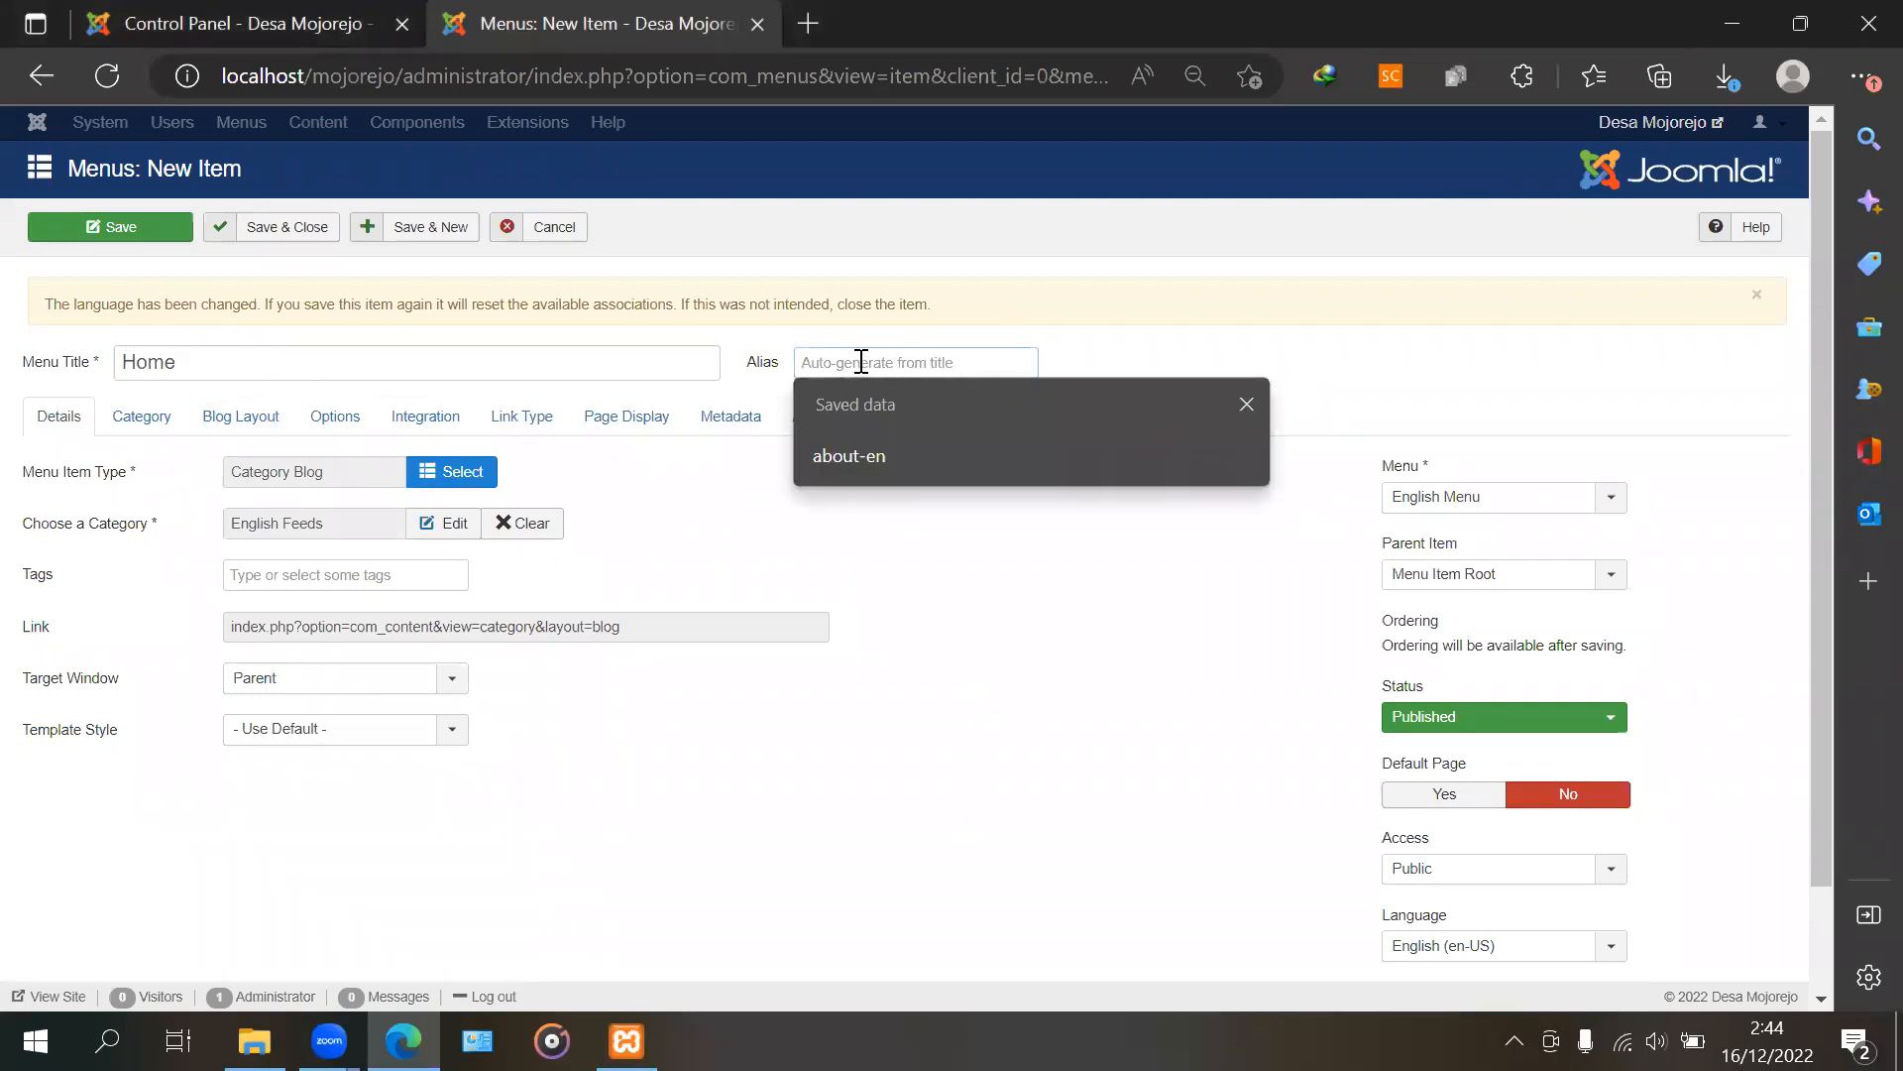
{"action": "type", "text": "home-"}
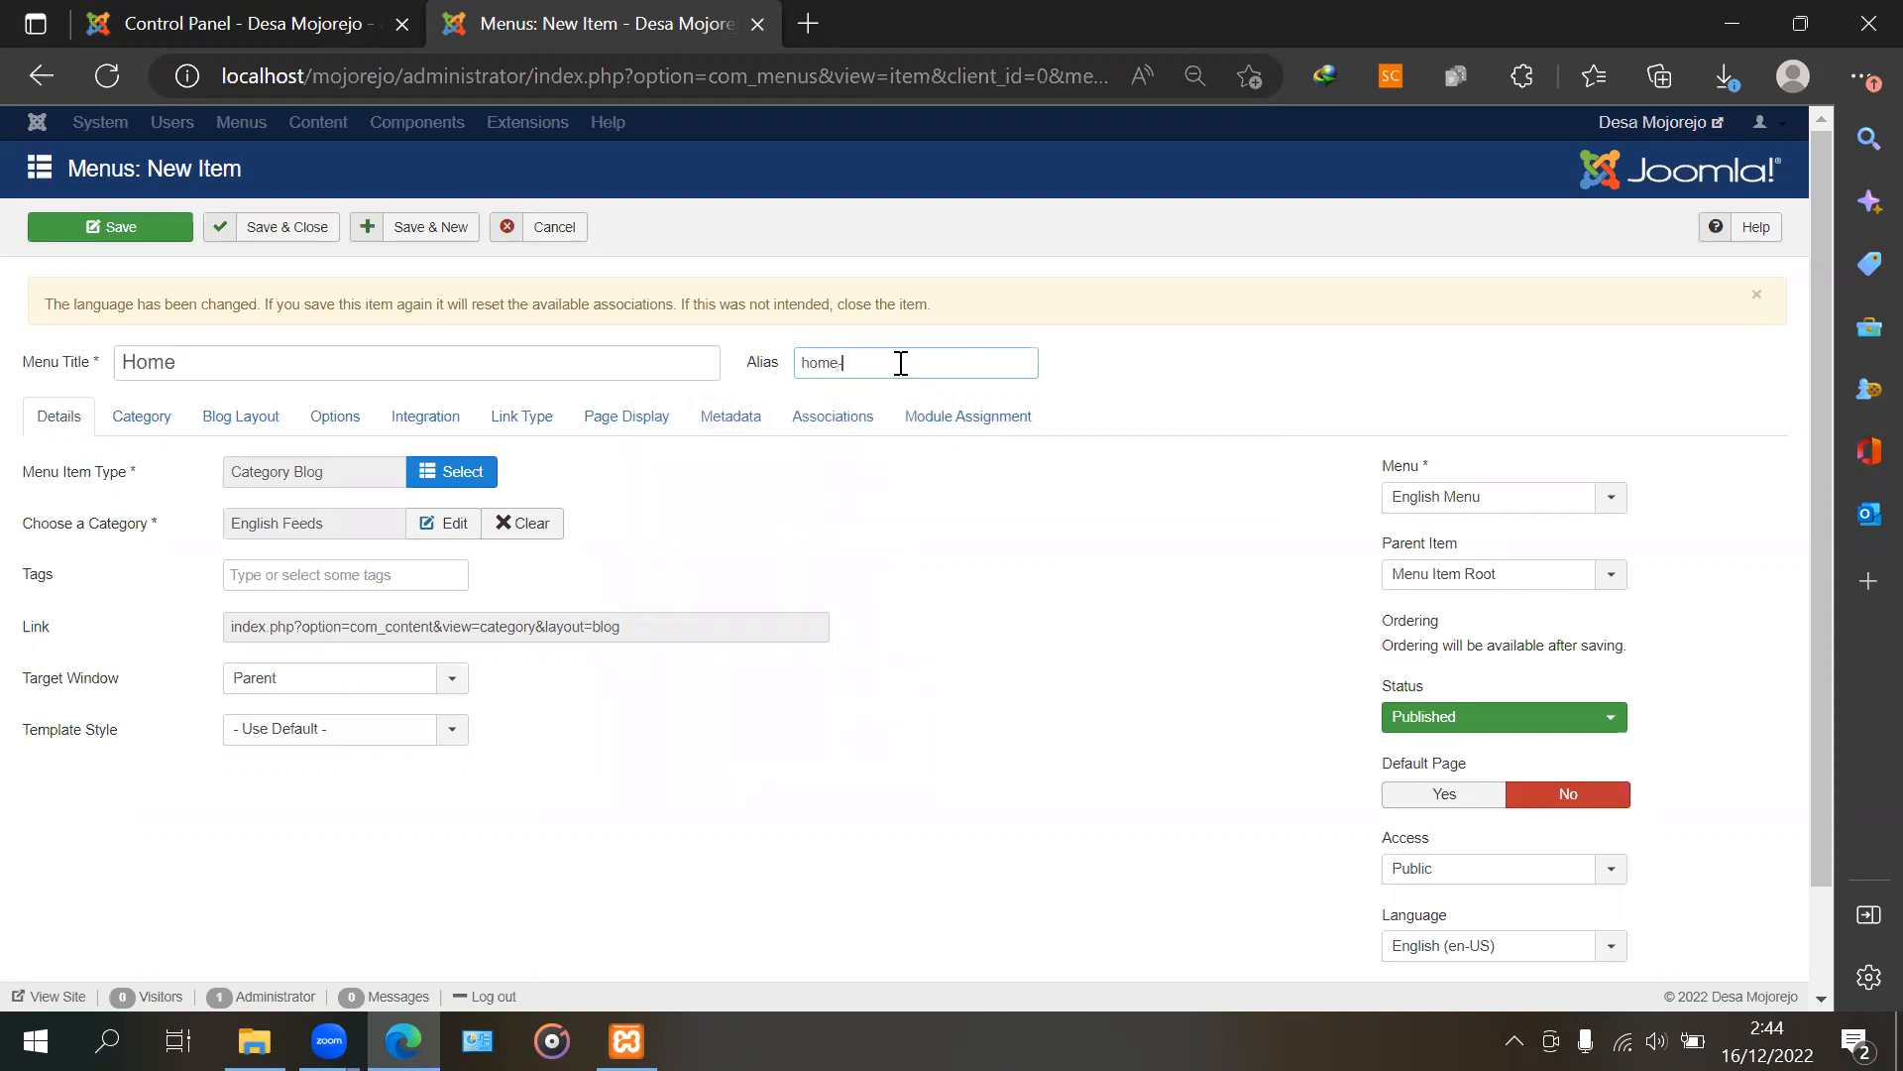
{"action": "type", "text": "en"}
{"action": "scroll", "coordinate": [1020, 509], "scroll_direction": "down", "scroll_amount": 2}
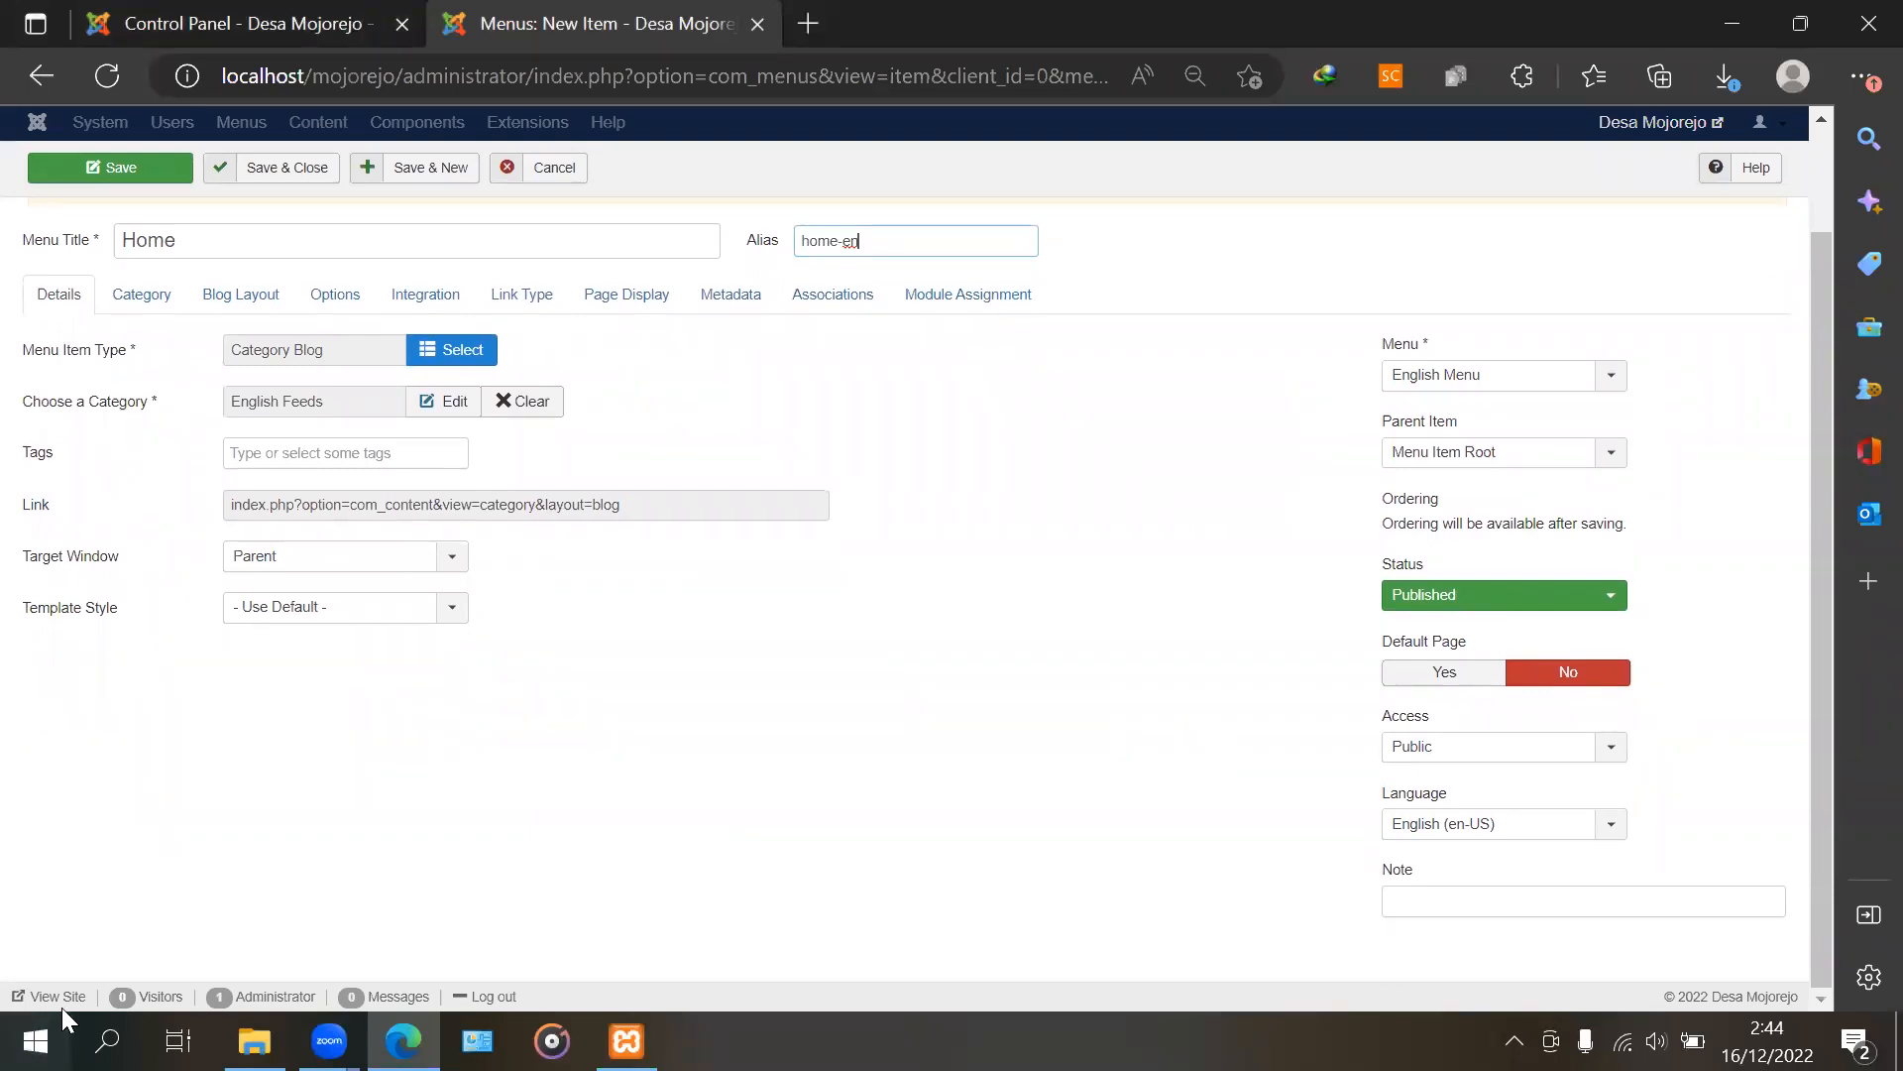
{"action": "scroll", "coordinate": [62, 1007], "scroll_direction": "up", "scroll_amount": 2}
{"action": "left_click", "coordinate": [268, 228]}
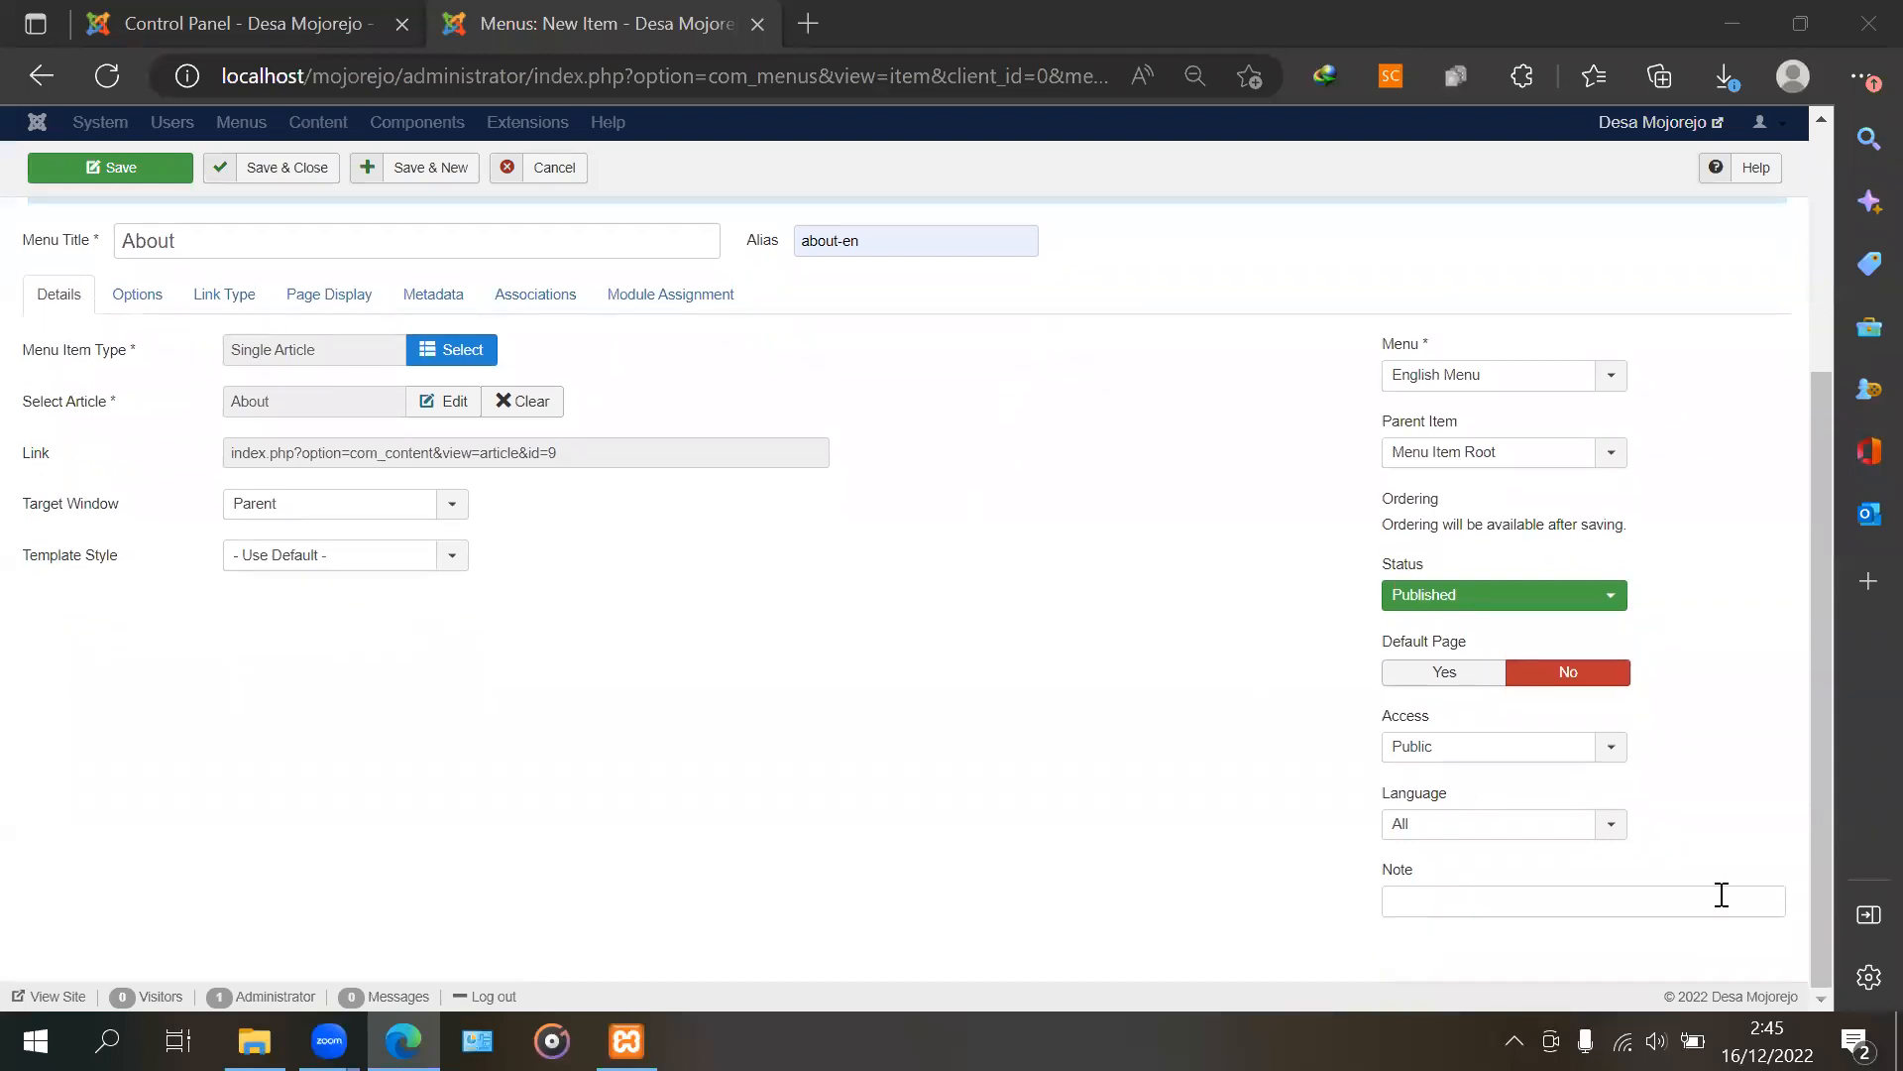
Save and close the About item in the English Menu, and make Home the default page for English (en-US)
{"action": "left_click", "coordinate": [282, 168]}
{"action": "left_click", "coordinate": [281, 168]}
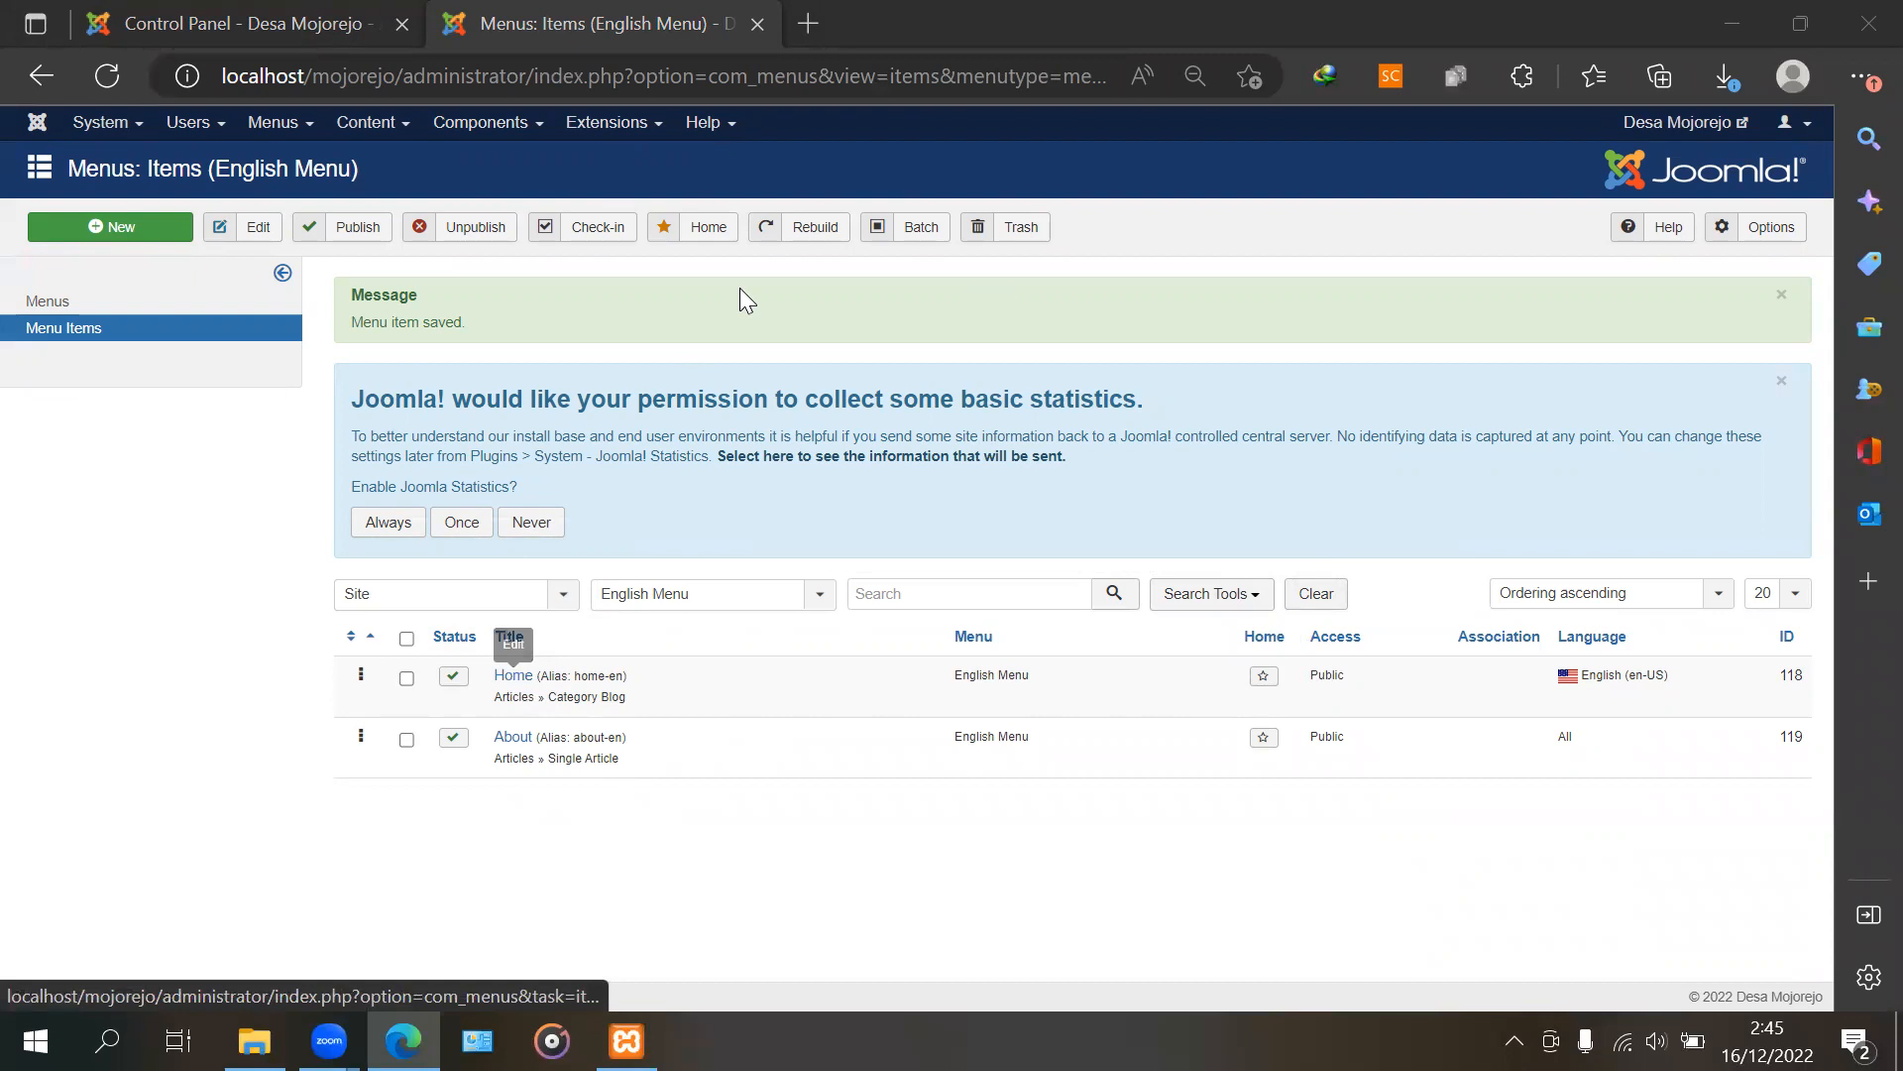
{"action": "left_click", "coordinate": [1264, 678]}
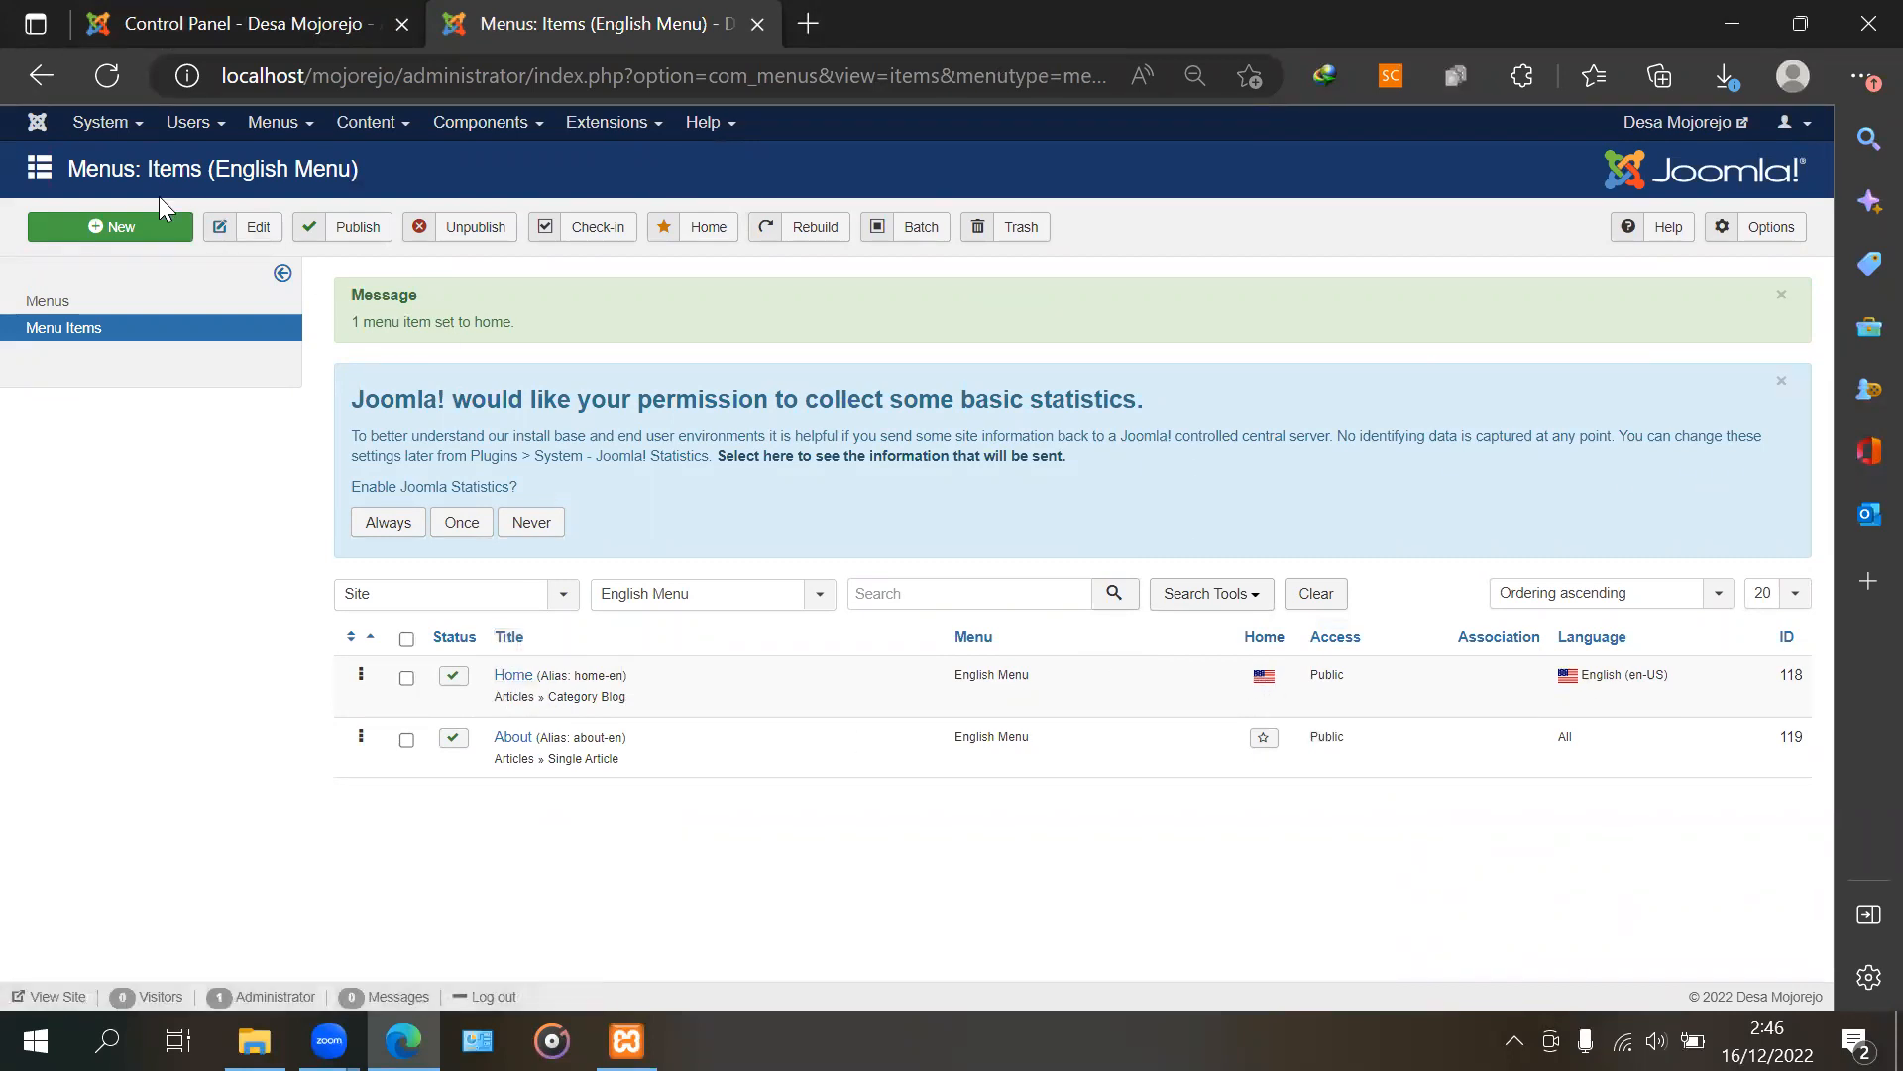
Switch to the Indonesia Menu's items and make Beranda the default page for Bahasa Indonesia
{"action": "left_click", "coordinate": [713, 607]}
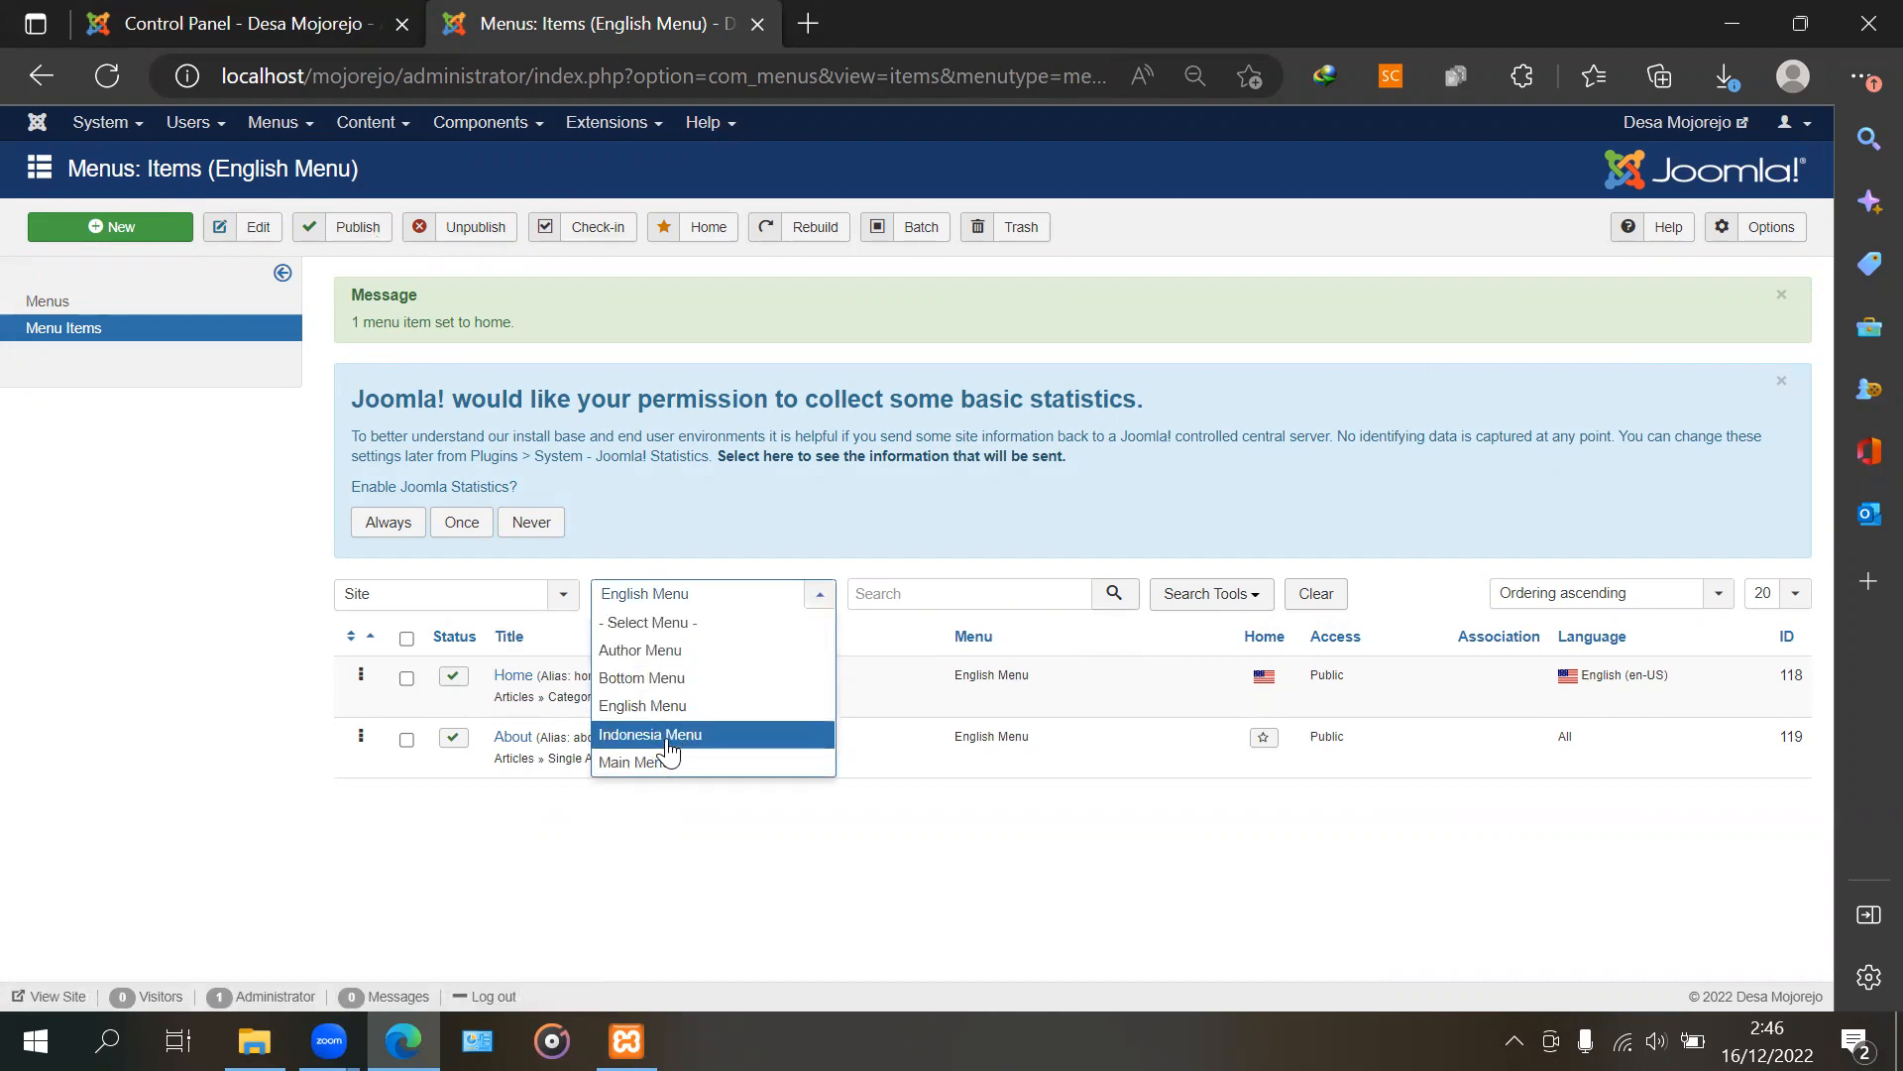
{"action": "left_click", "coordinate": [668, 742]}
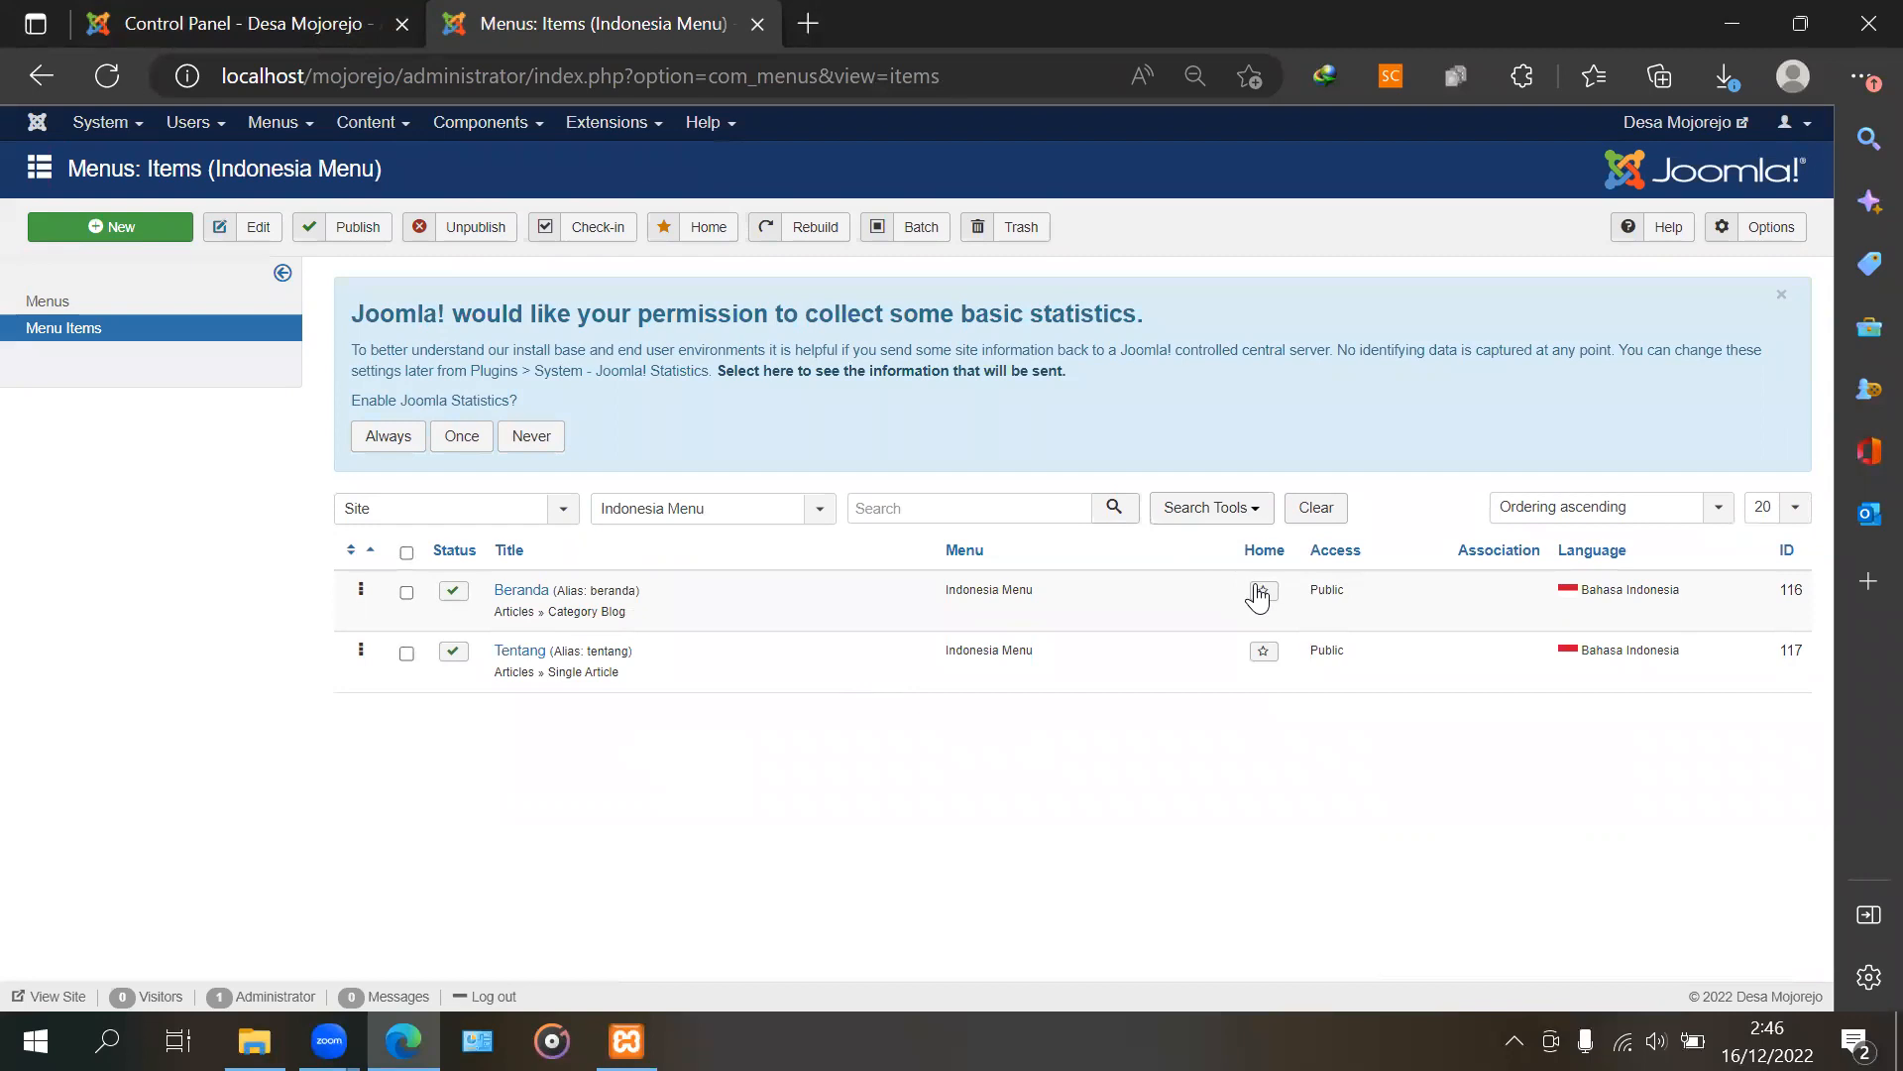
{"action": "left_click", "coordinate": [1263, 595]}
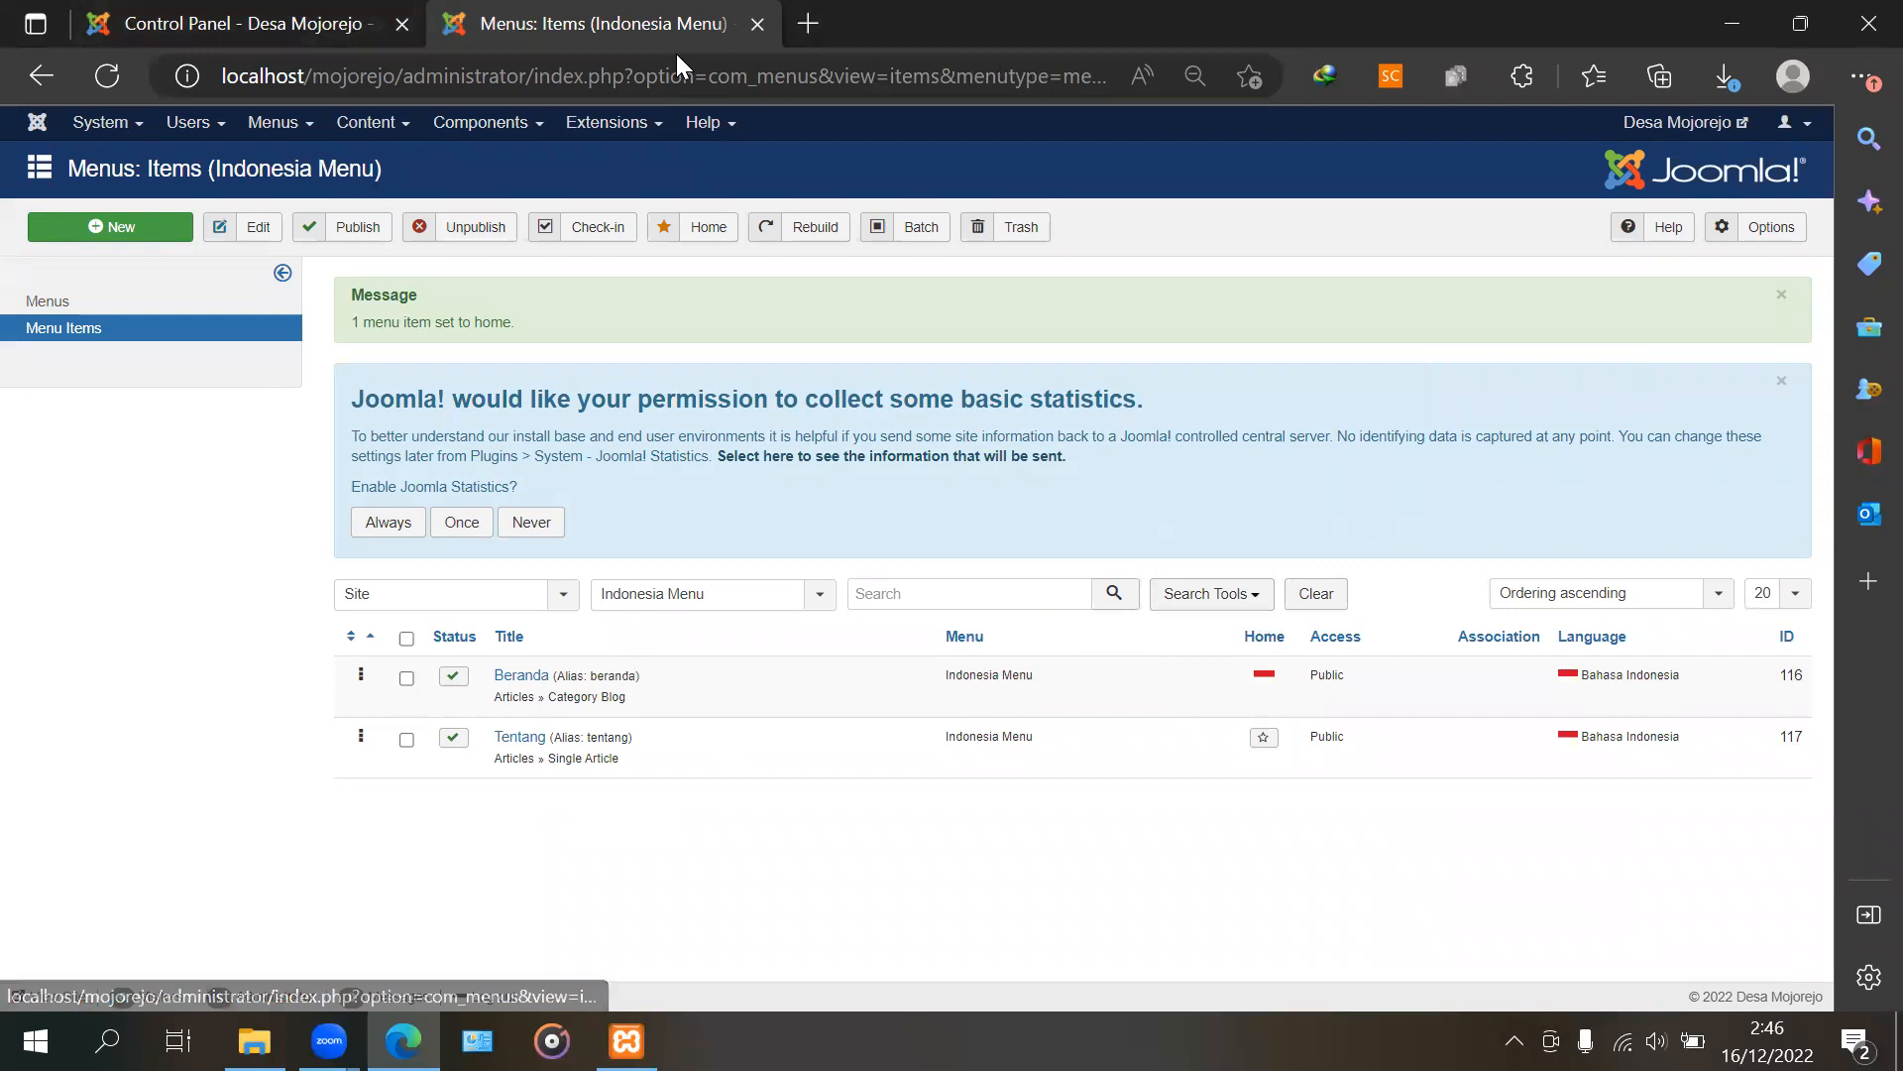
Open the site's front end and check how the Indonesian and English menu modules are displayed
{"action": "left_click", "coordinate": [1669, 119]}
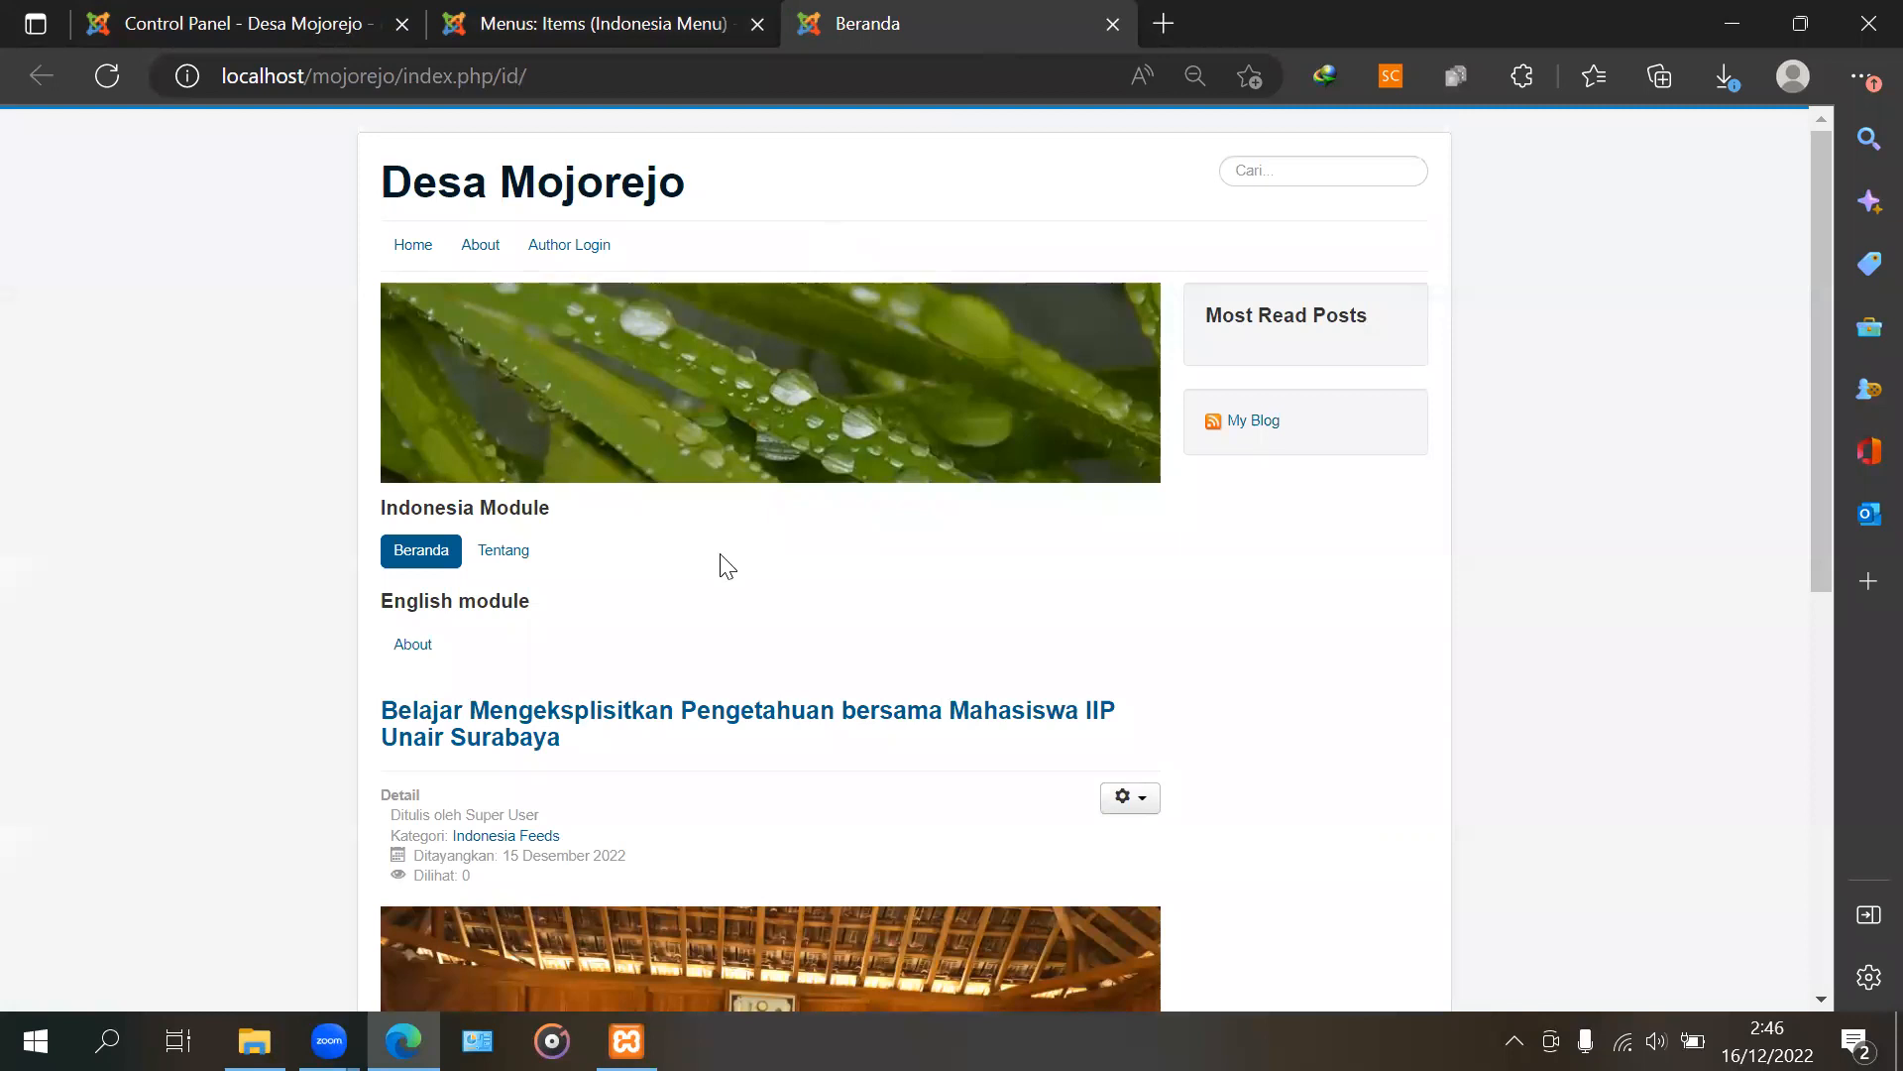
{"action": "left_click", "coordinate": [1527, 753]}
{"action": "key", "text": "ctrl+w"}
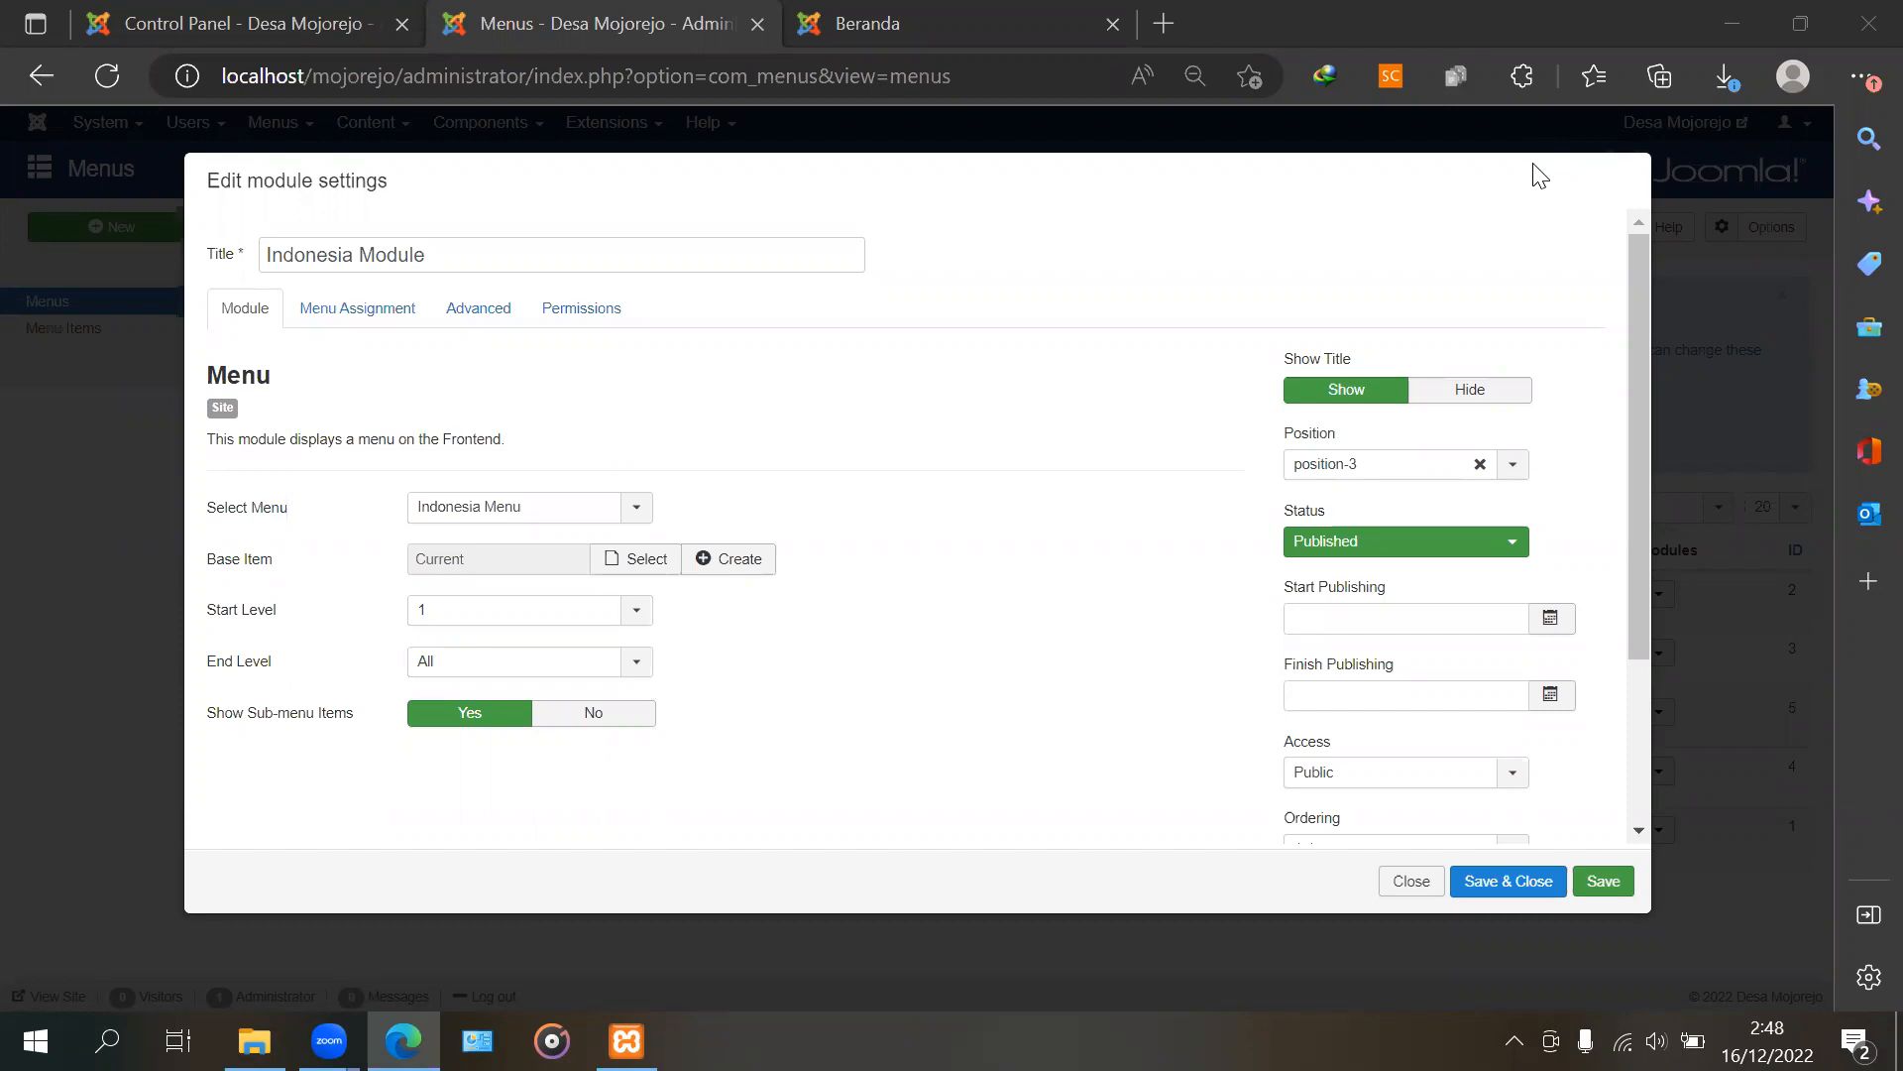
Set the Indonesia Module's position to Navigation [position-1], then save and close the module settings
{"action": "left_click", "coordinate": [1513, 466]}
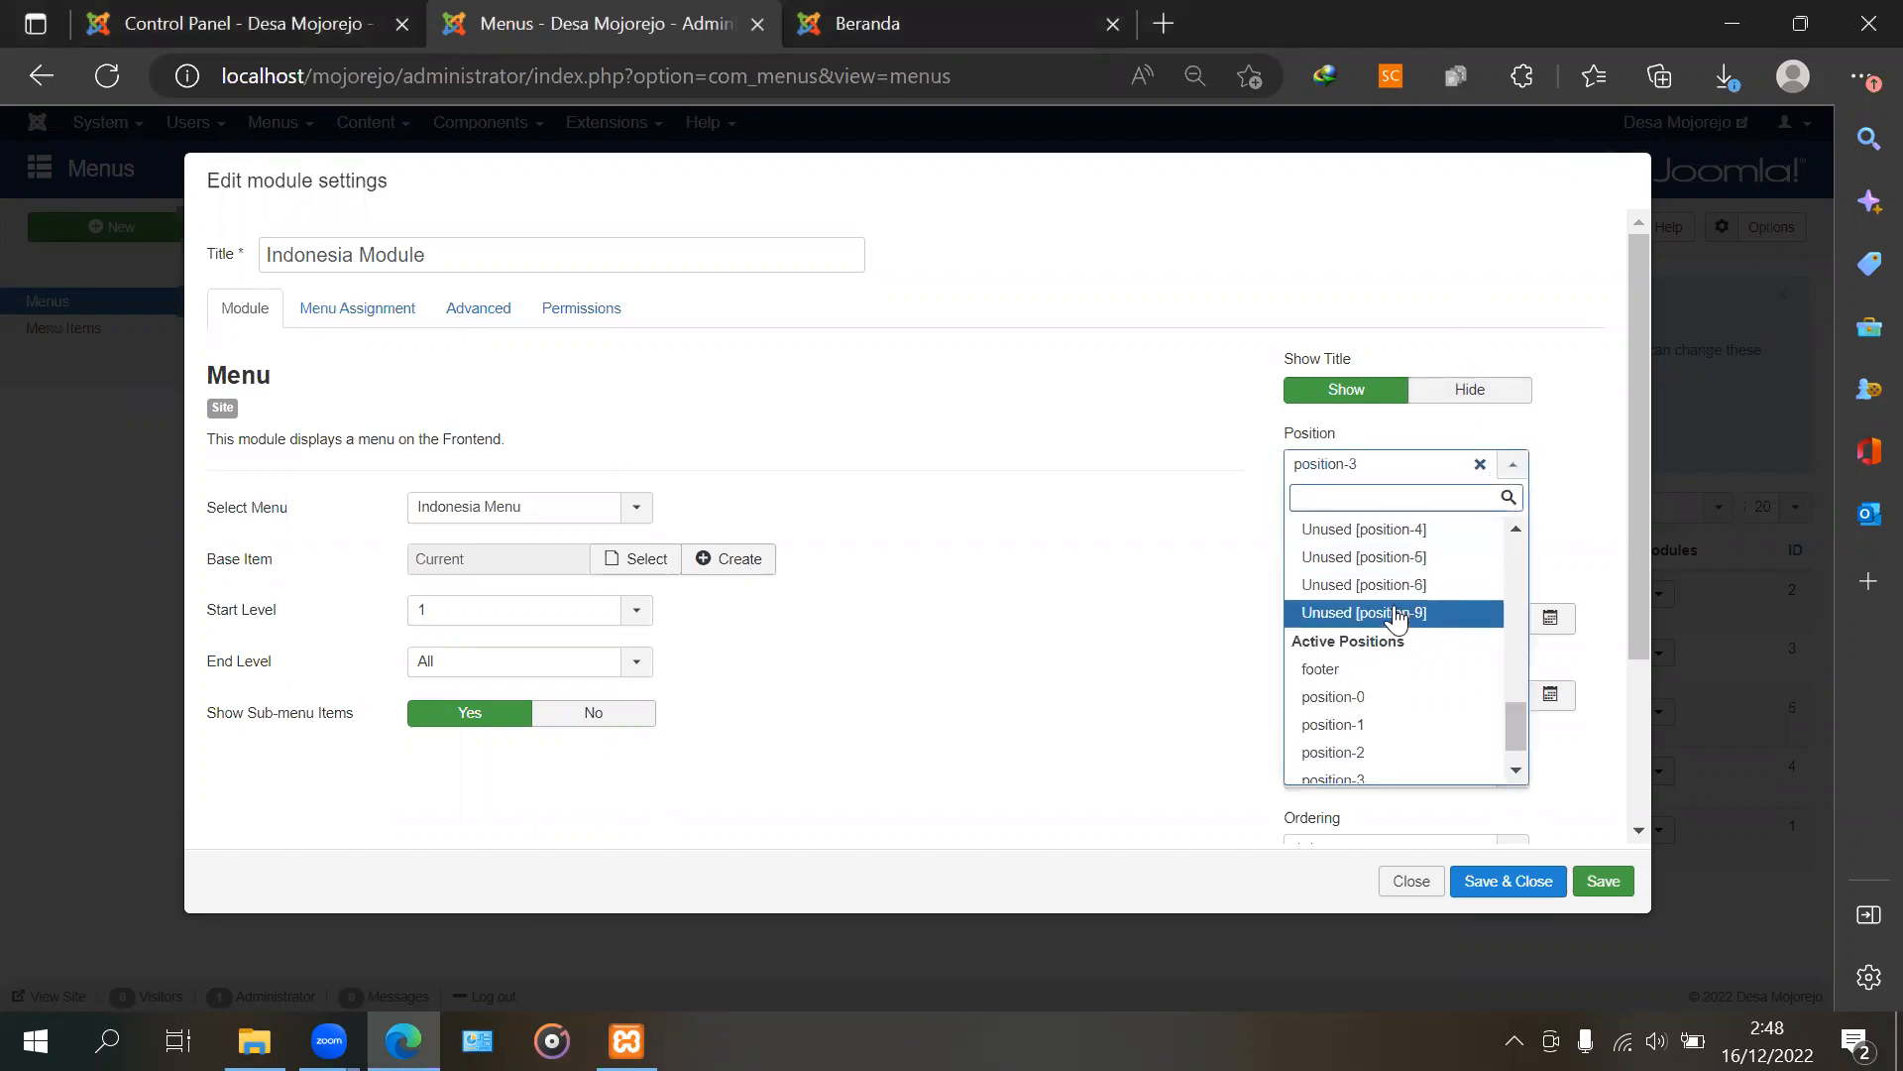
{"action": "scroll", "coordinate": [1368, 714], "scroll_direction": "up", "scroll_amount": 3}
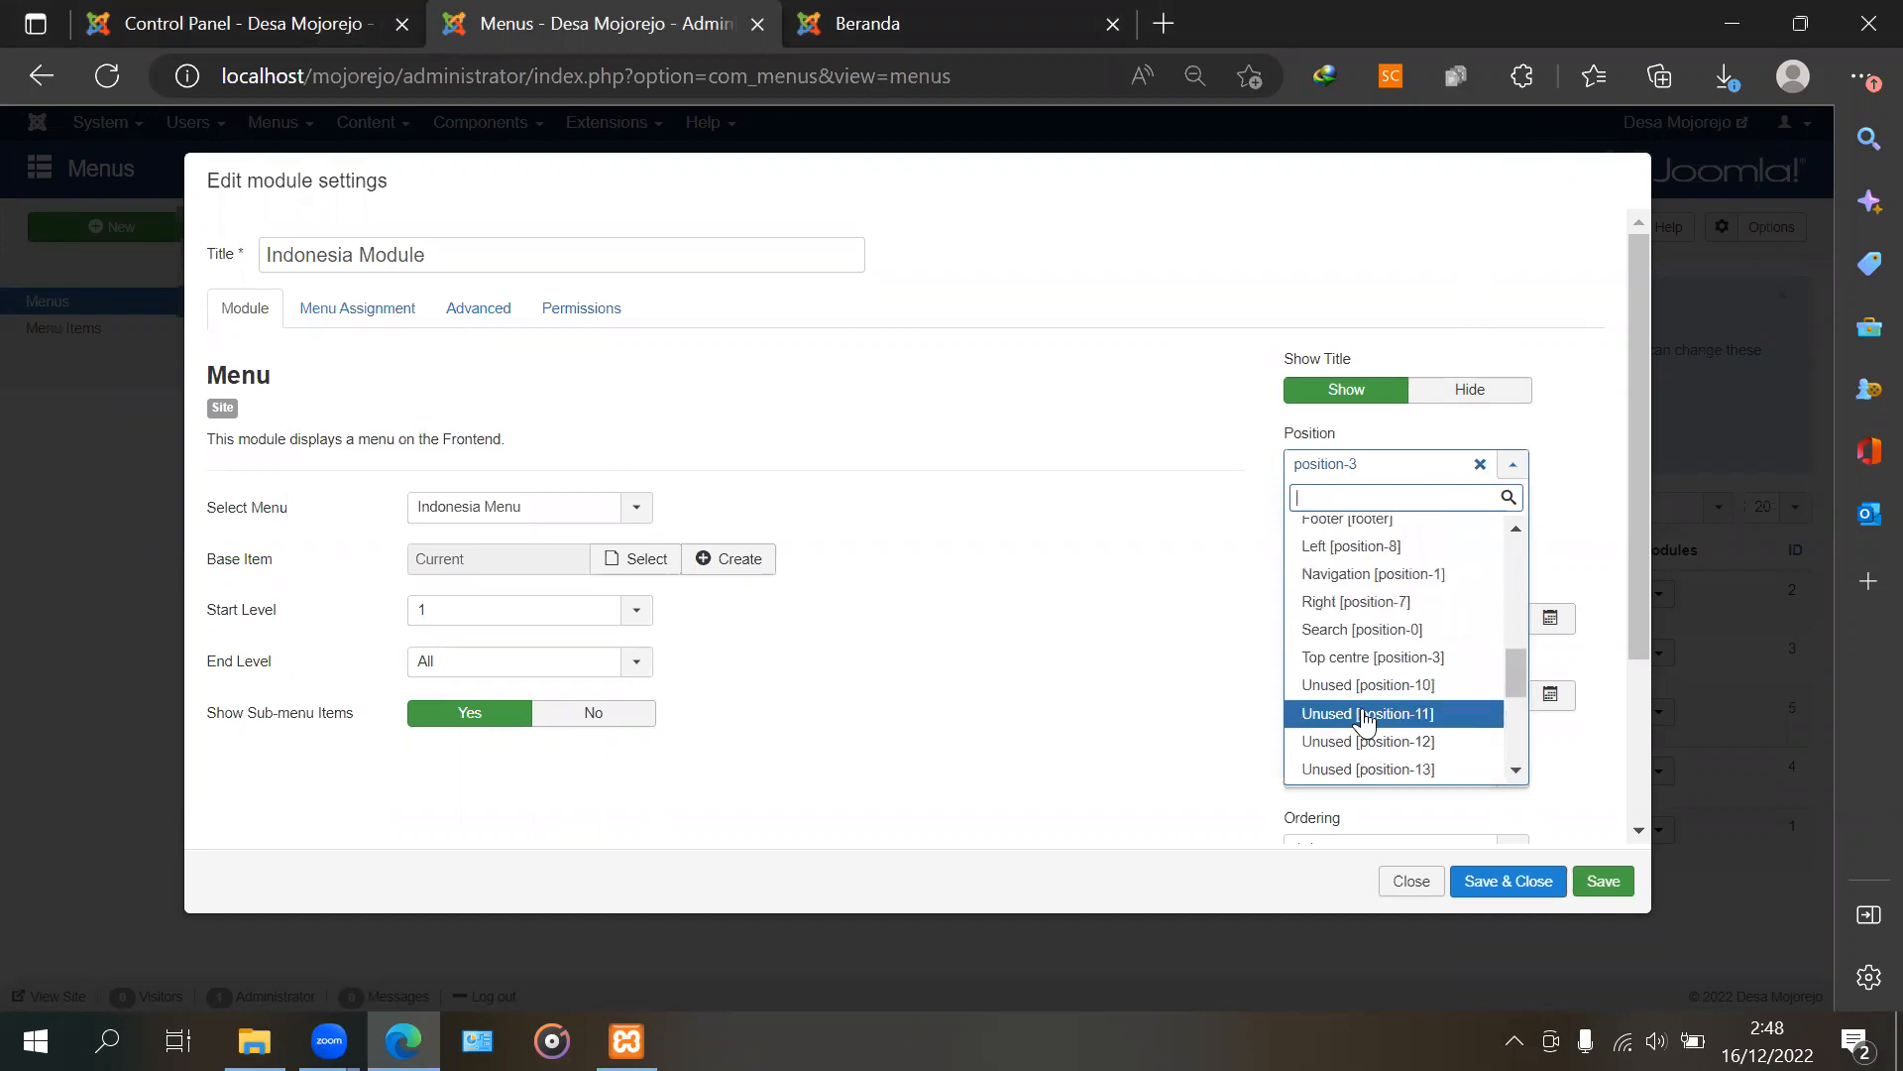
{"action": "left_click", "coordinate": [1383, 573]}
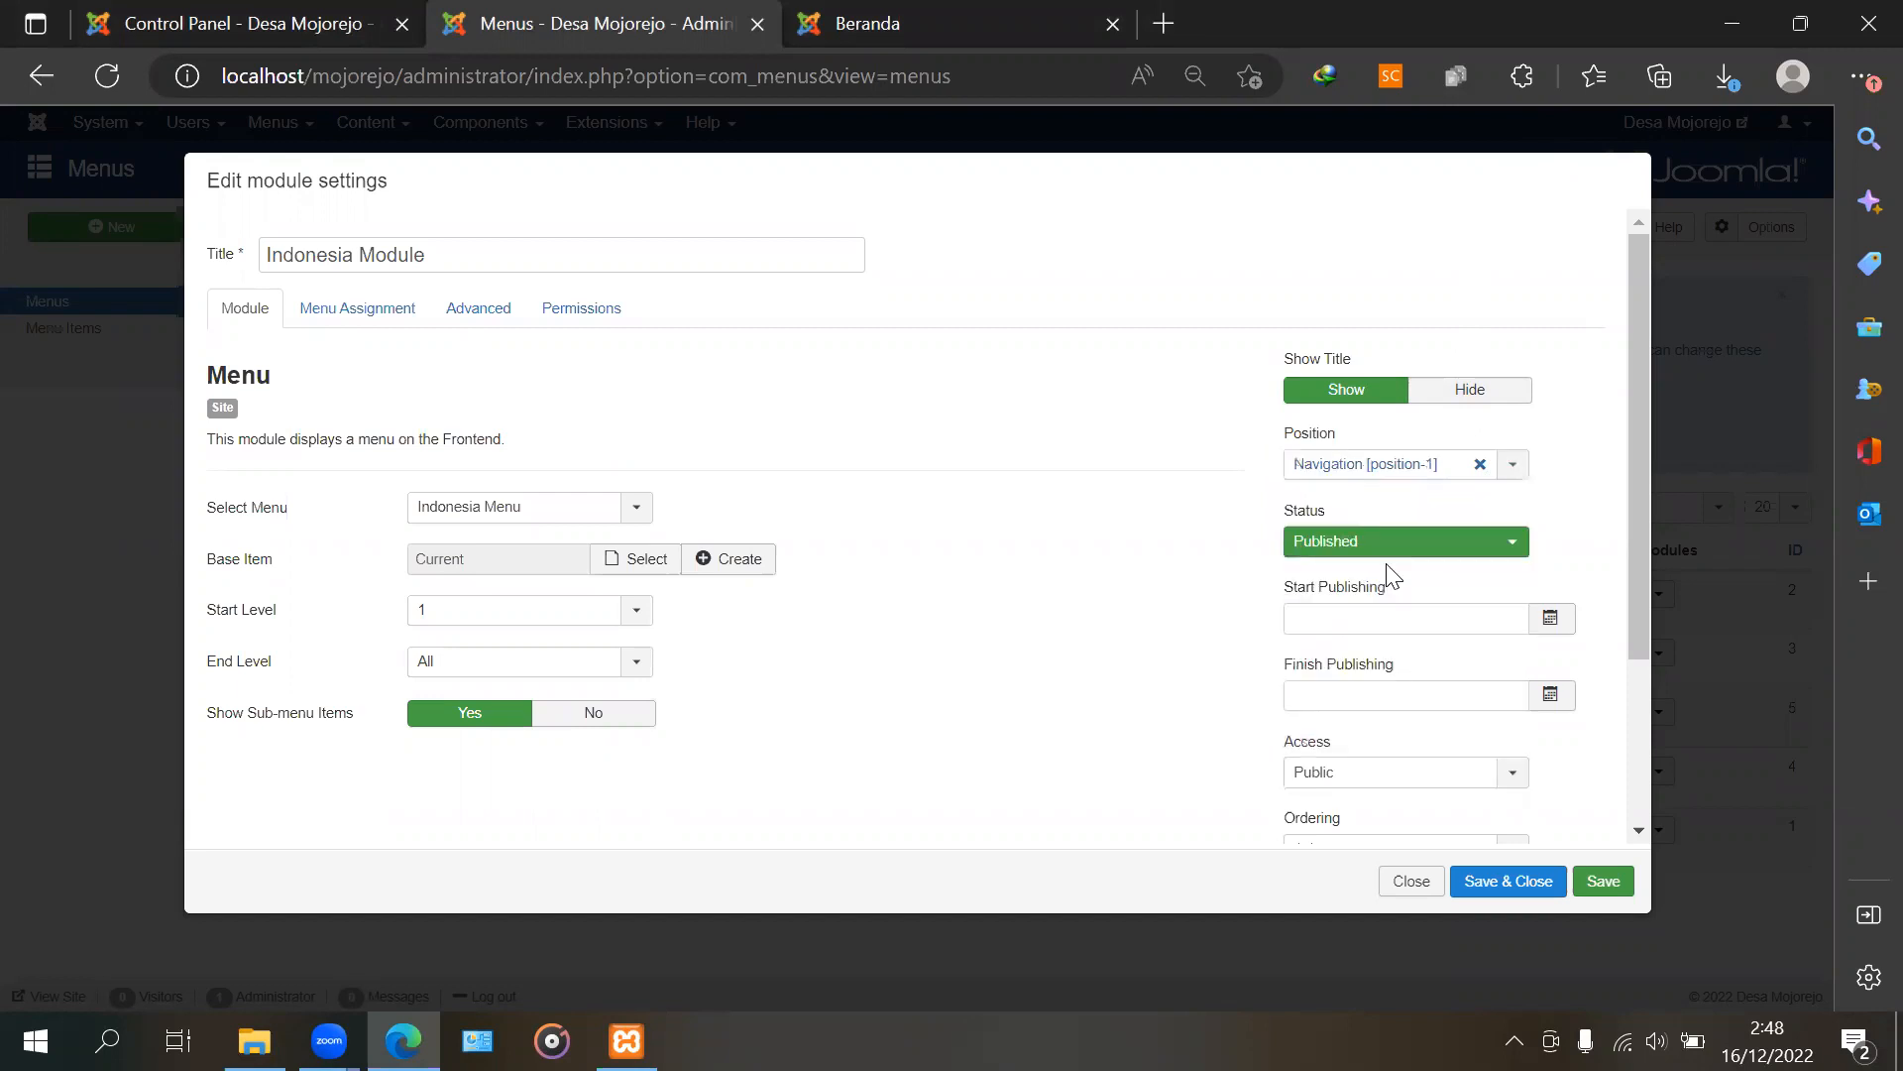
{"action": "left_click", "coordinate": [1514, 889]}
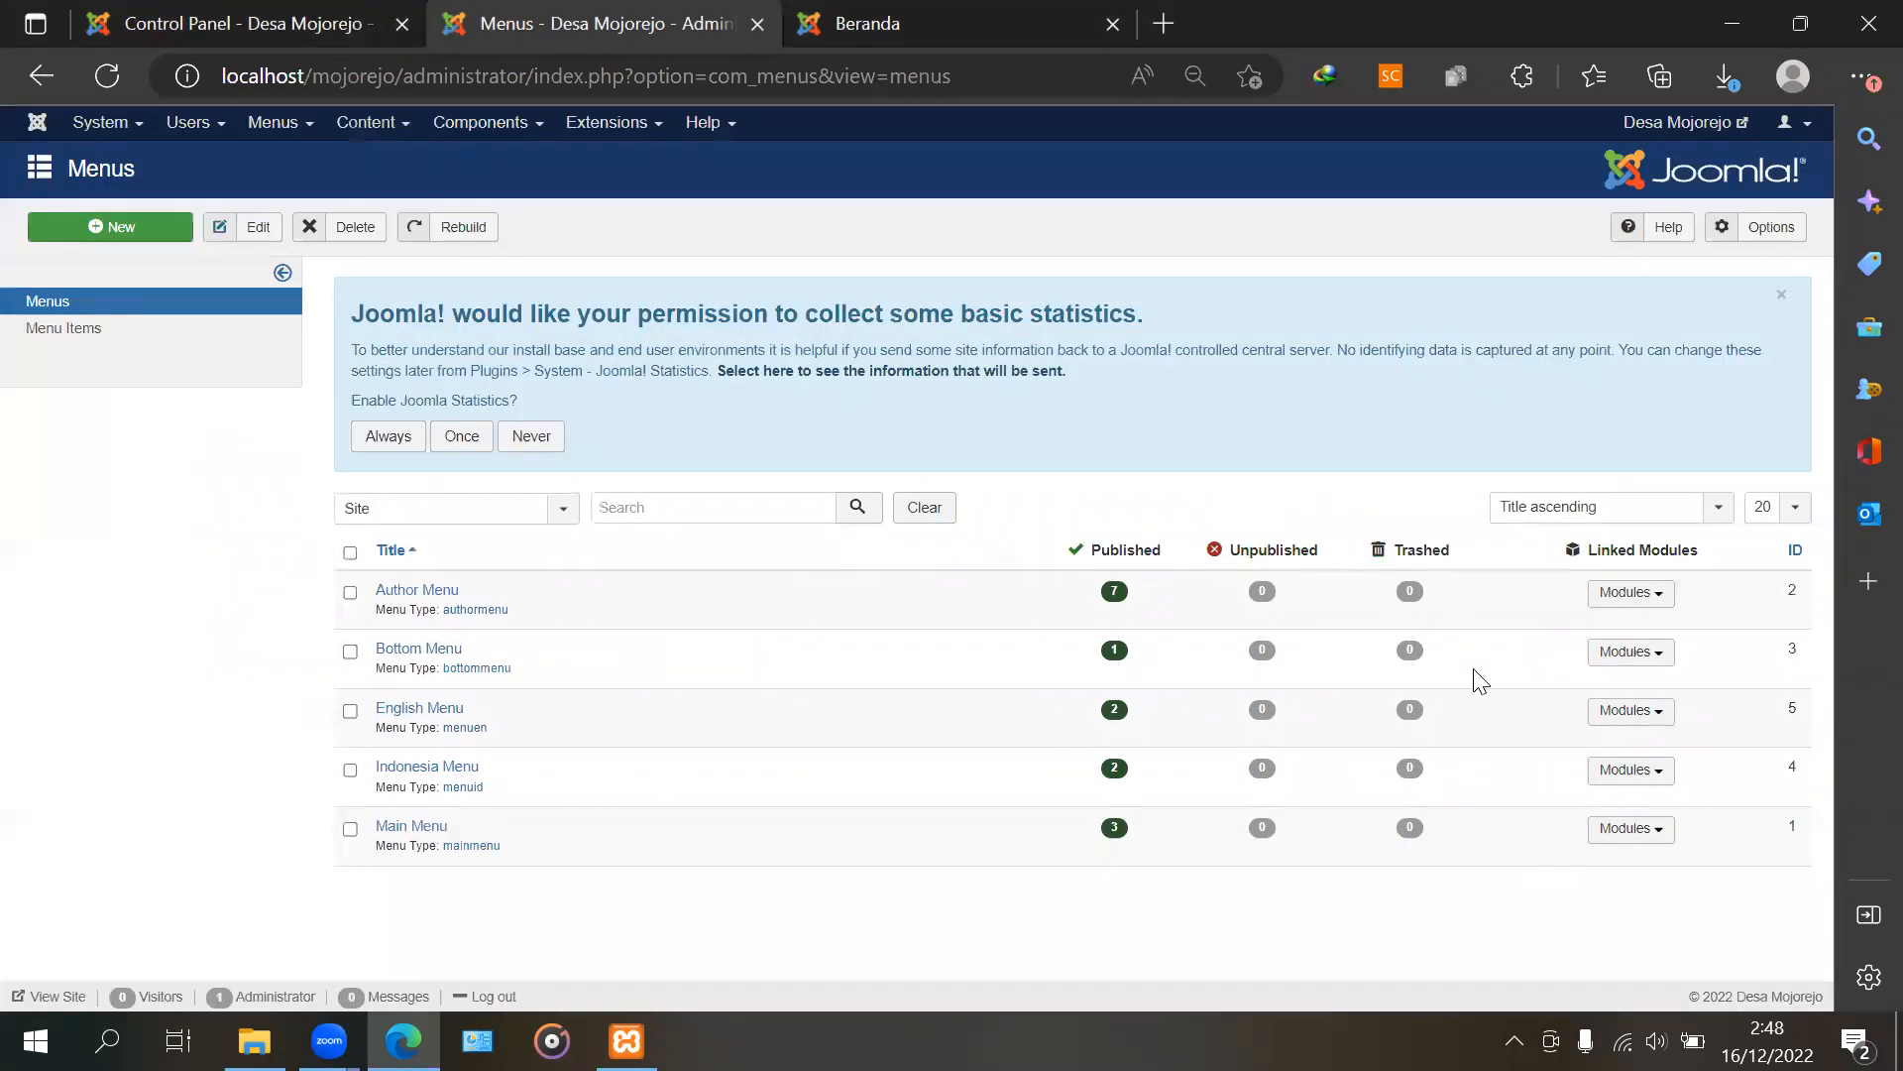
Set the English module's position to Navigation [position-1] in Protostar, then save and close the module settings
{"action": "left_click", "coordinate": [1633, 710]}
{"action": "left_click", "coordinate": [1560, 753]}
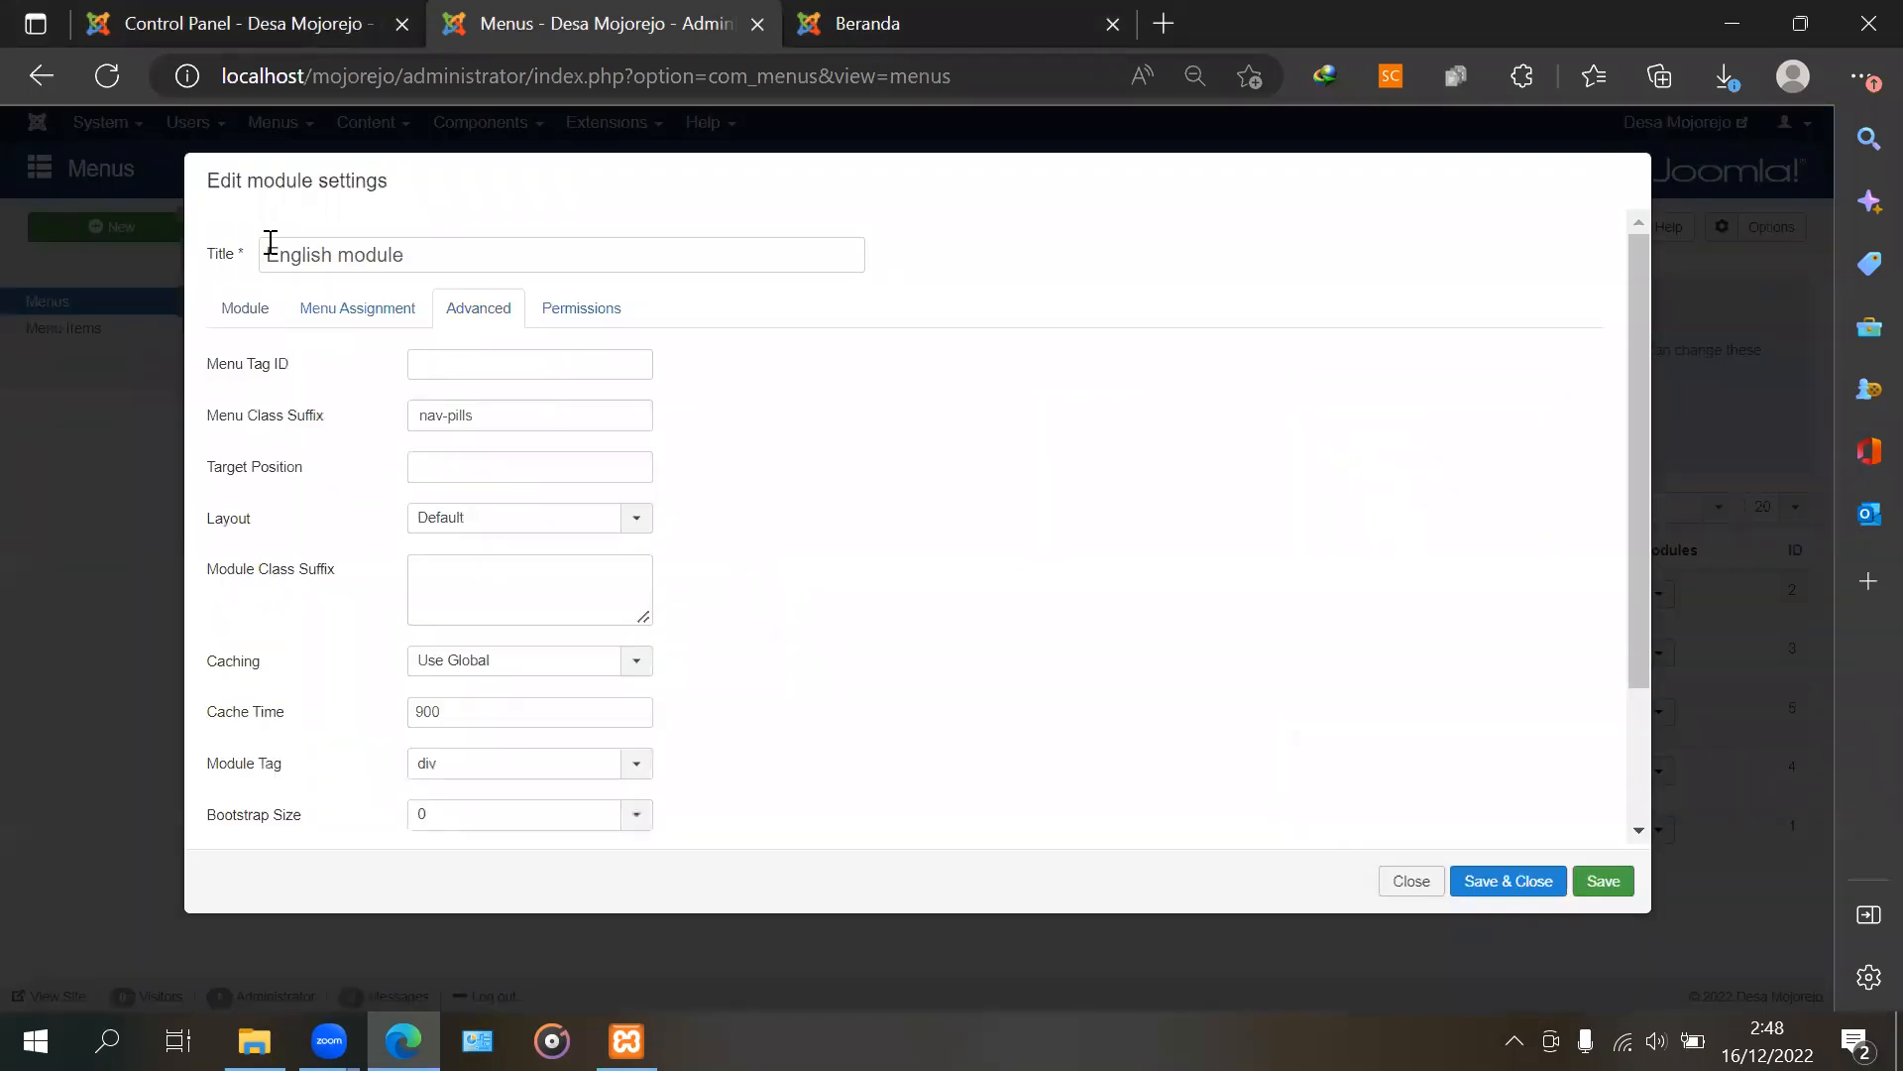
{"action": "left_click", "coordinate": [244, 309]}
{"action": "left_click", "coordinate": [1514, 466]}
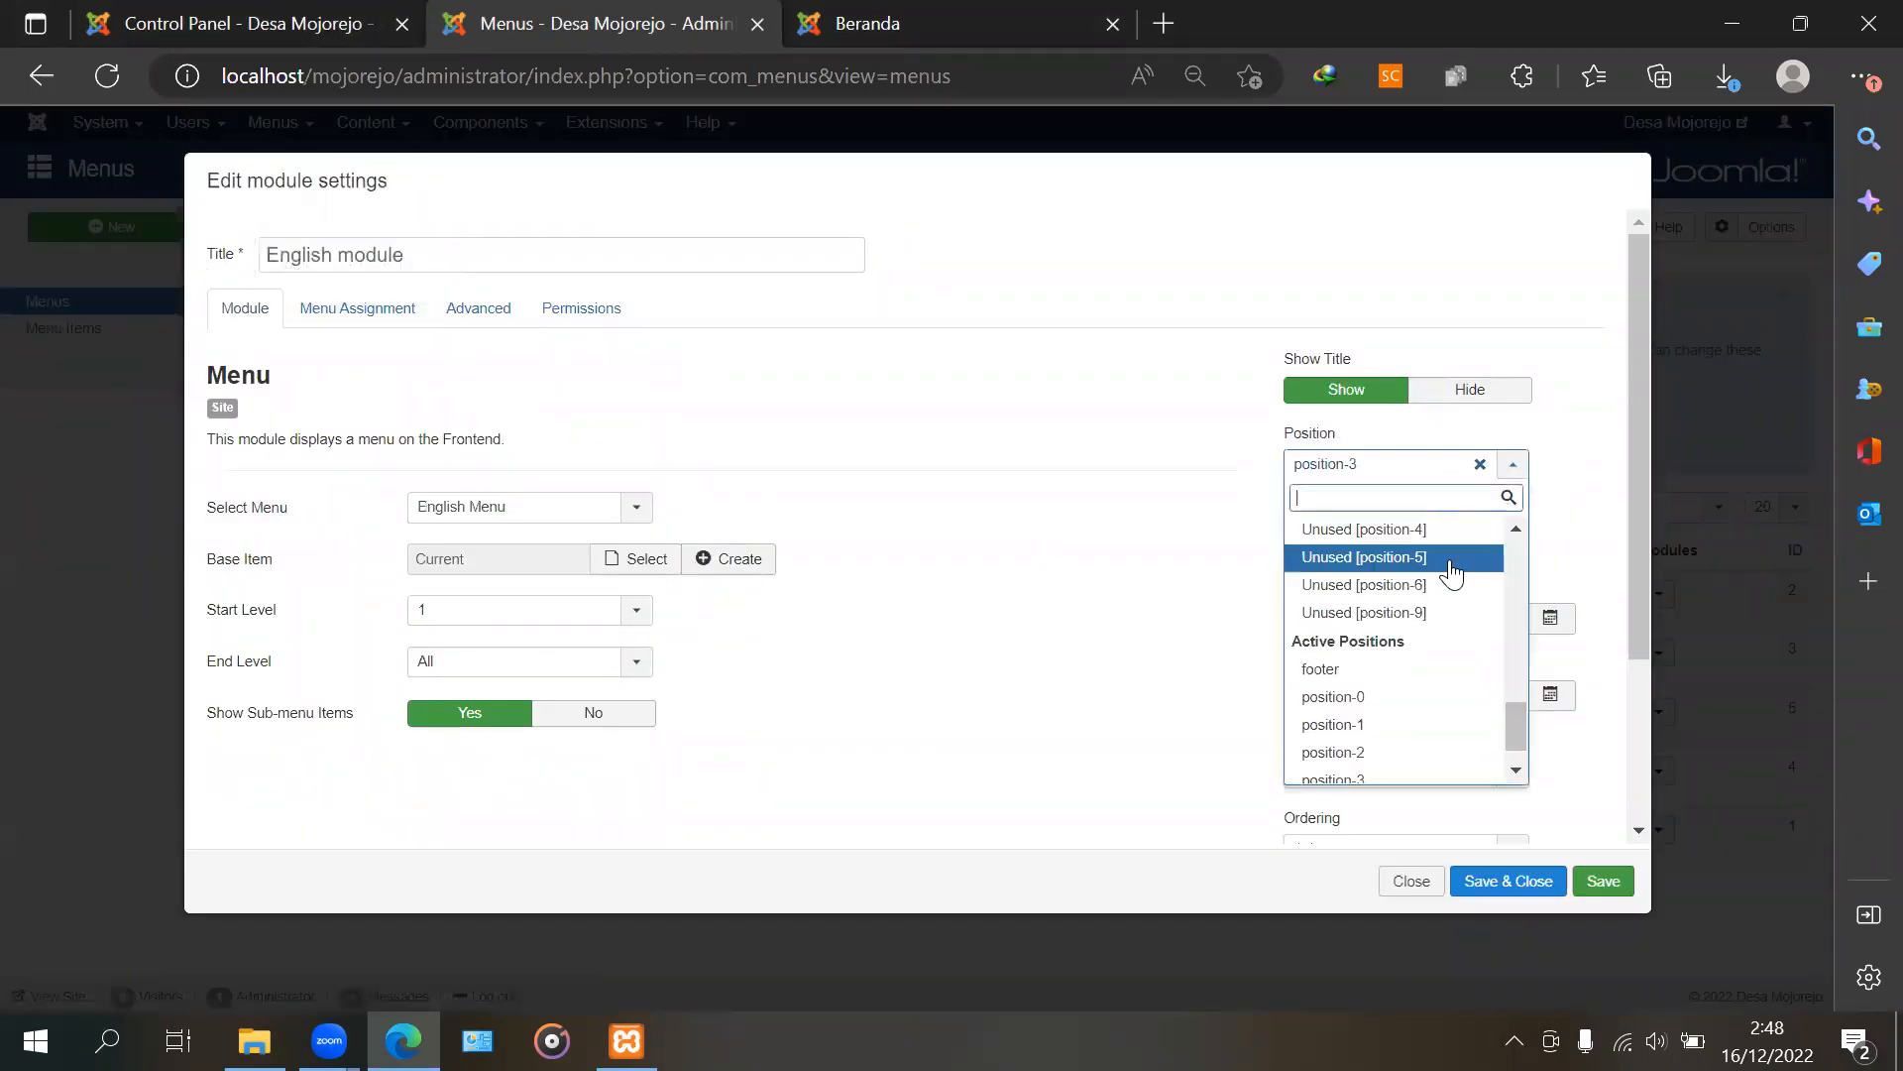
{"action": "scroll", "coordinate": [1409, 713], "scroll_direction": "up", "scroll_amount": 3}
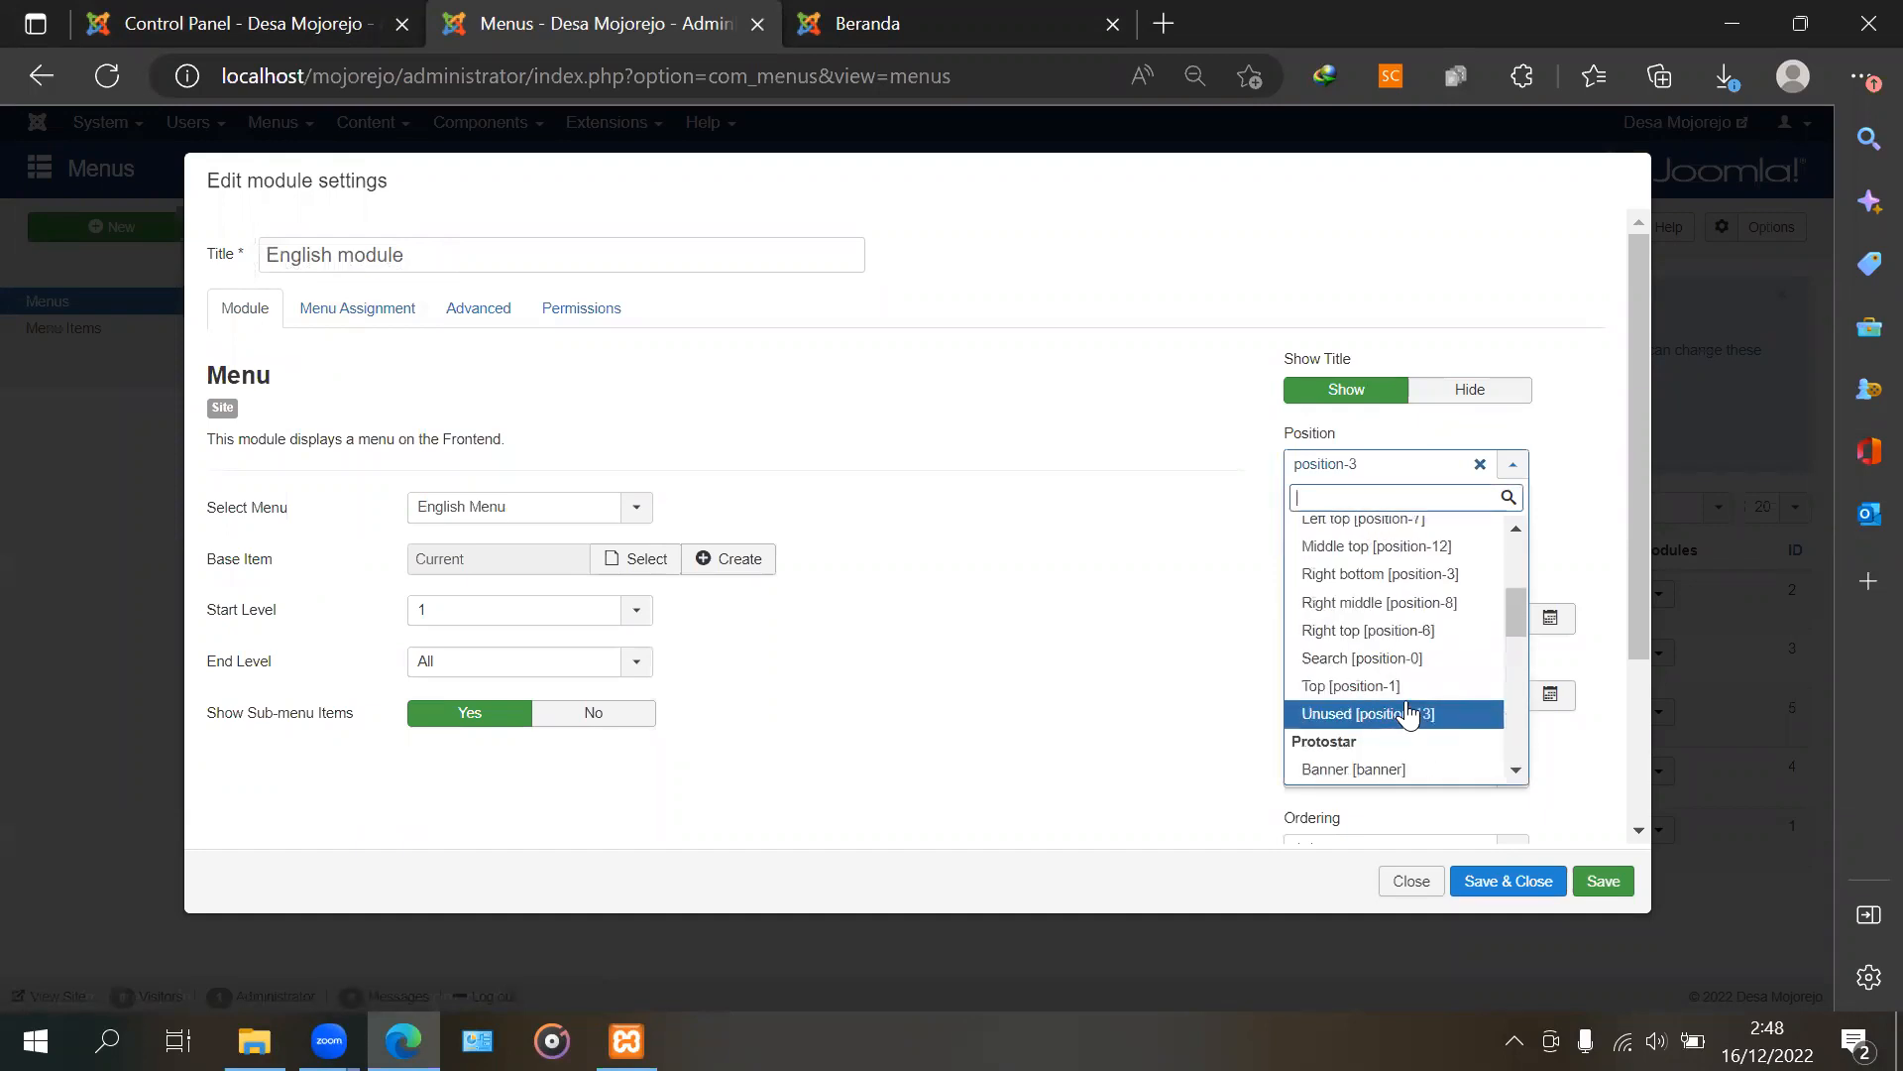
{"action": "scroll", "coordinate": [1409, 713], "scroll_direction": "up", "scroll_amount": 3}
{"action": "scroll", "coordinate": [1409, 714], "scroll_direction": "down", "scroll_amount": 7}
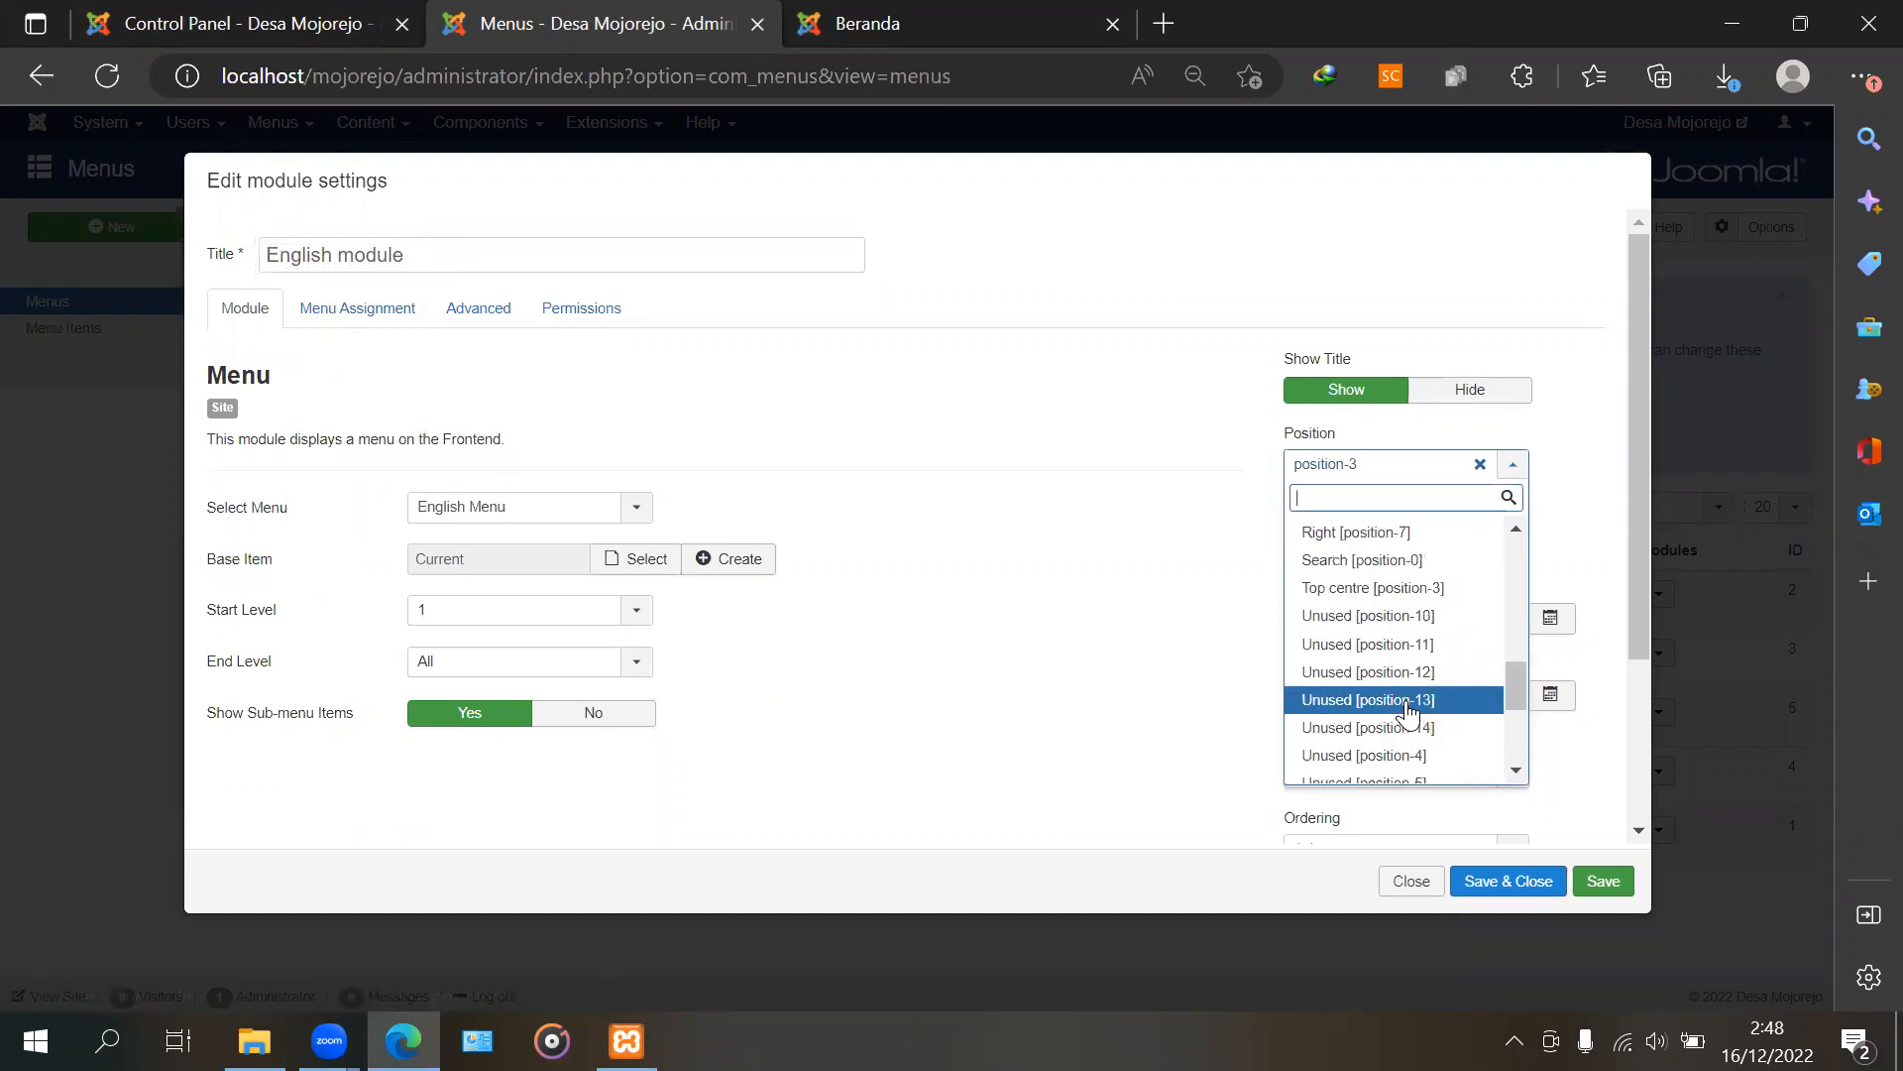
{"action": "scroll", "coordinate": [1410, 712], "scroll_direction": "down", "scroll_amount": 5}
{"action": "scroll", "coordinate": [1410, 694], "scroll_direction": "up", "scroll_amount": 8}
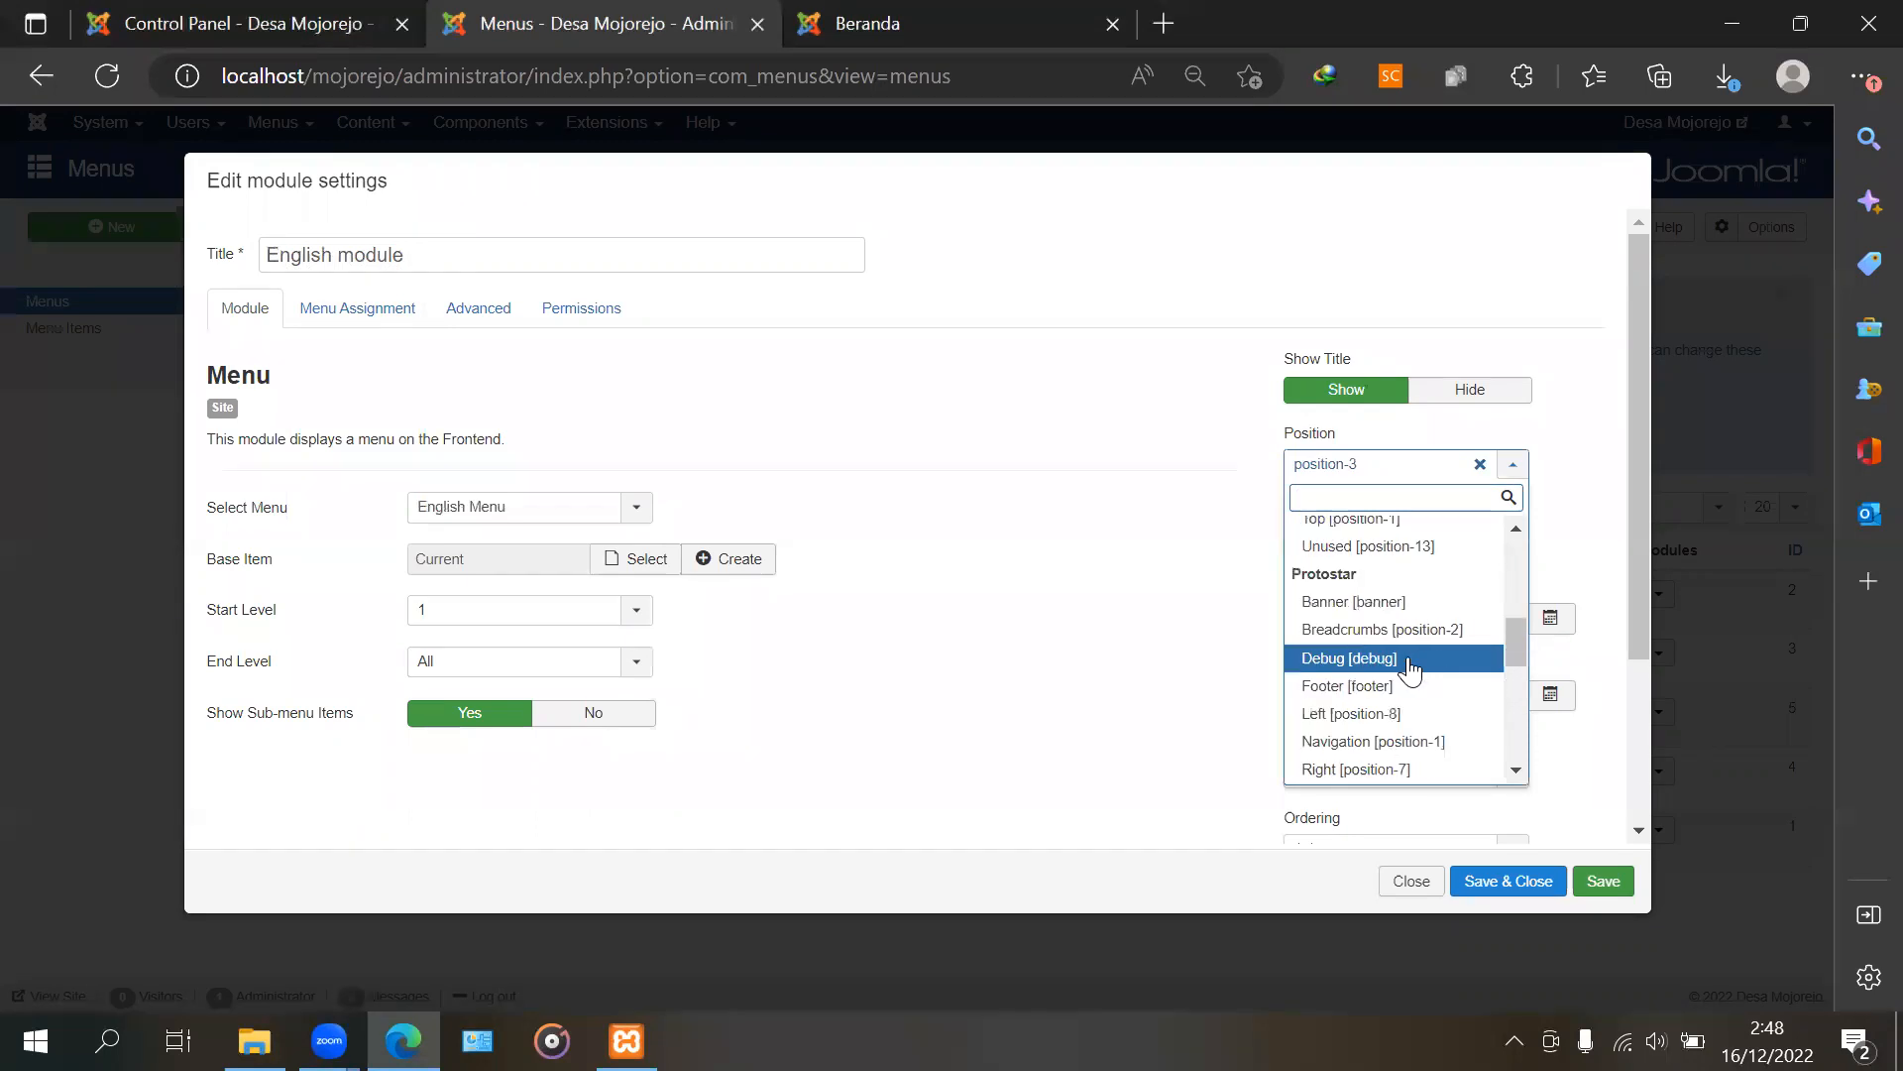
{"action": "left_click", "coordinate": [1412, 741]}
{"action": "left_click", "coordinate": [1532, 883]}
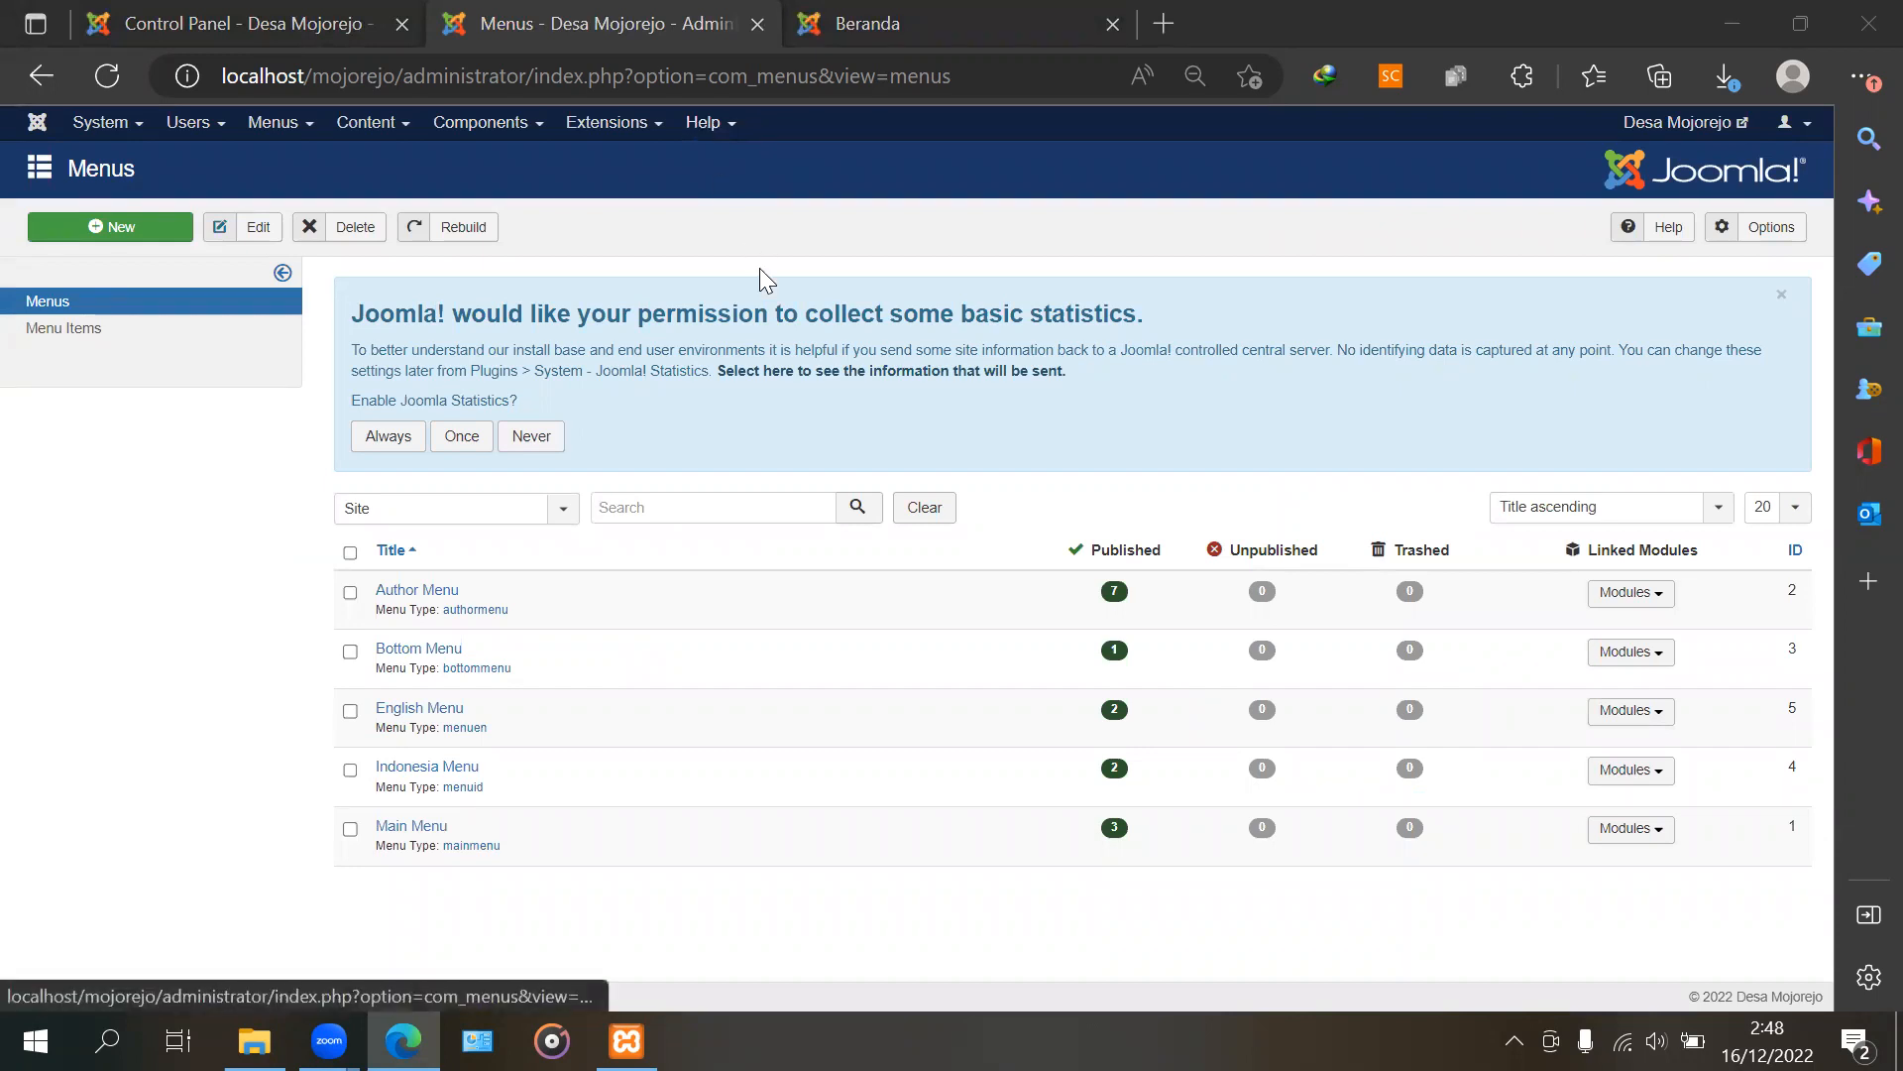
Create a new site module of type Language Switcher and title it "Language Switcher"
{"action": "left_click", "coordinate": [639, 142]}
{"action": "left_click", "coordinate": [622, 202]}
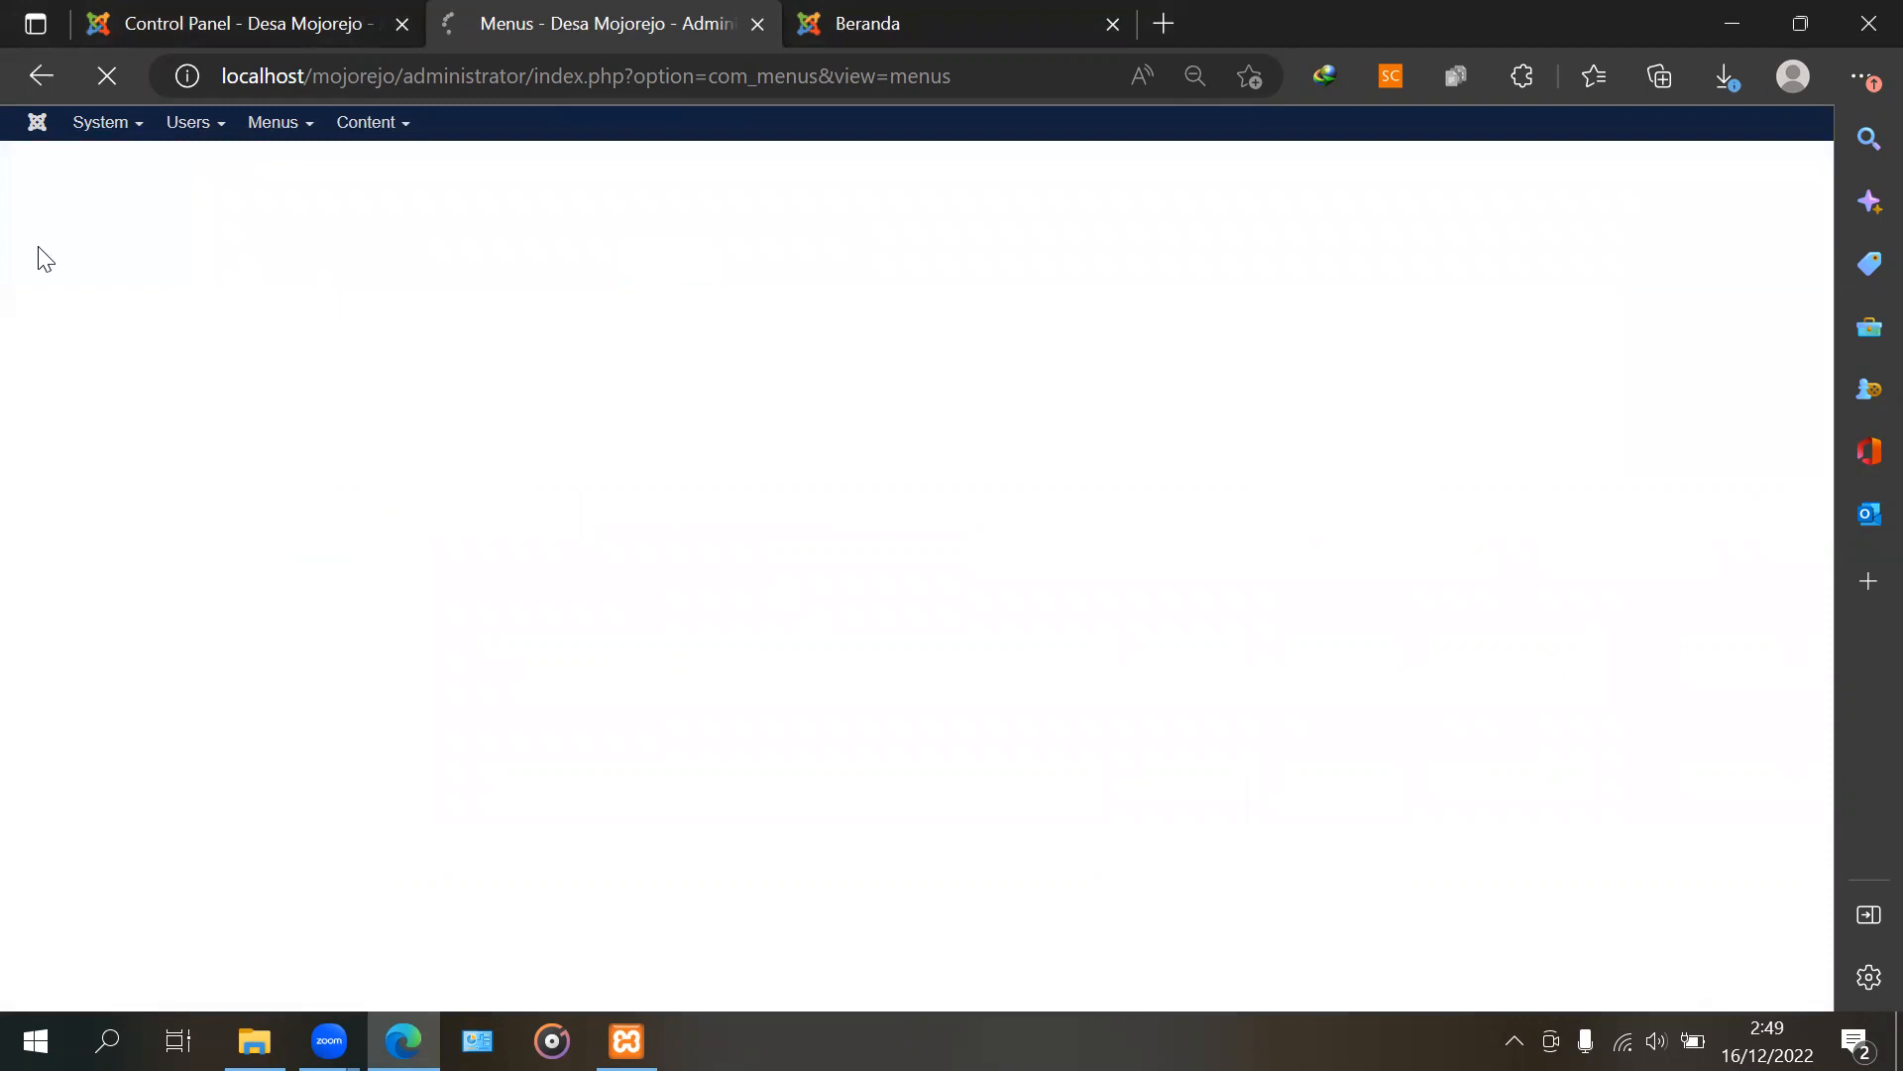
{"action": "scroll", "coordinate": [141, 640], "scroll_direction": "down", "scroll_amount": 4}
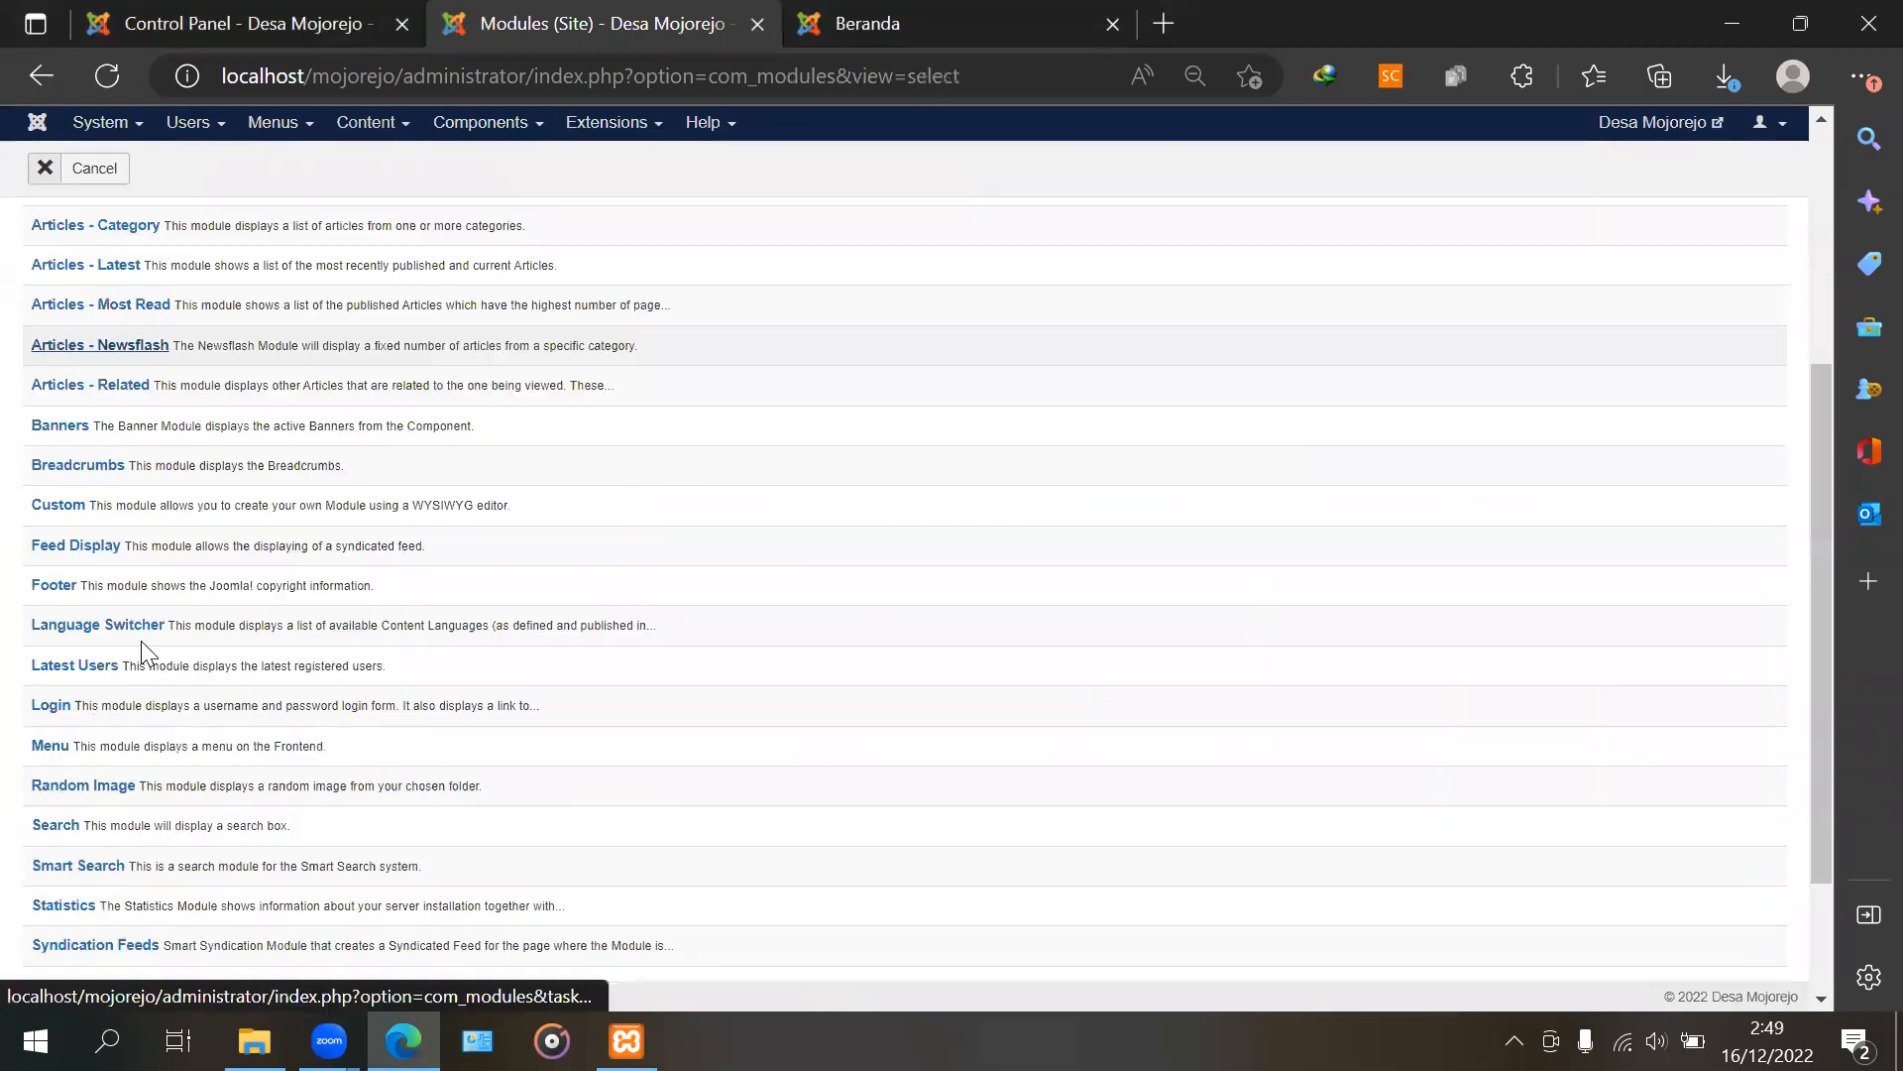
{"action": "left_click", "coordinate": [128, 623]}
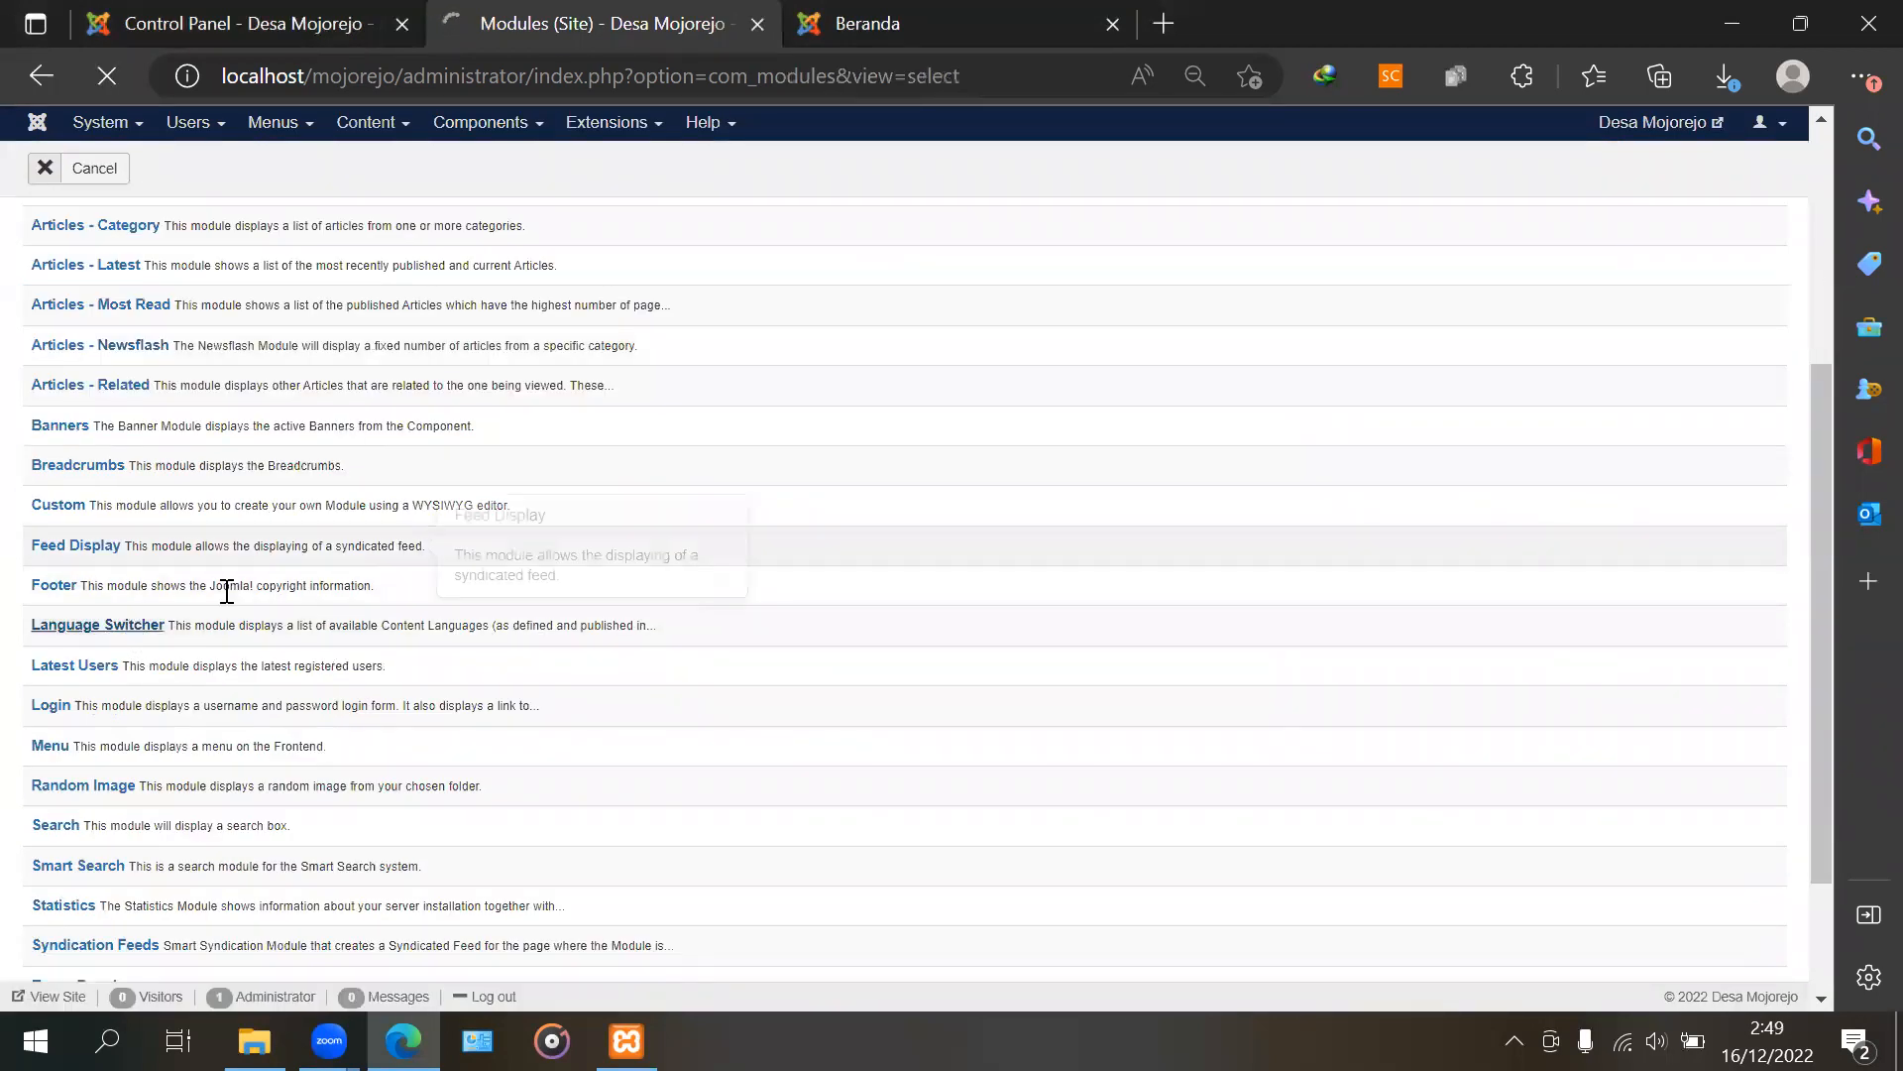
{"action": "left_click", "coordinate": [218, 504]}
{"action": "type", "text": "Language Switcher"}
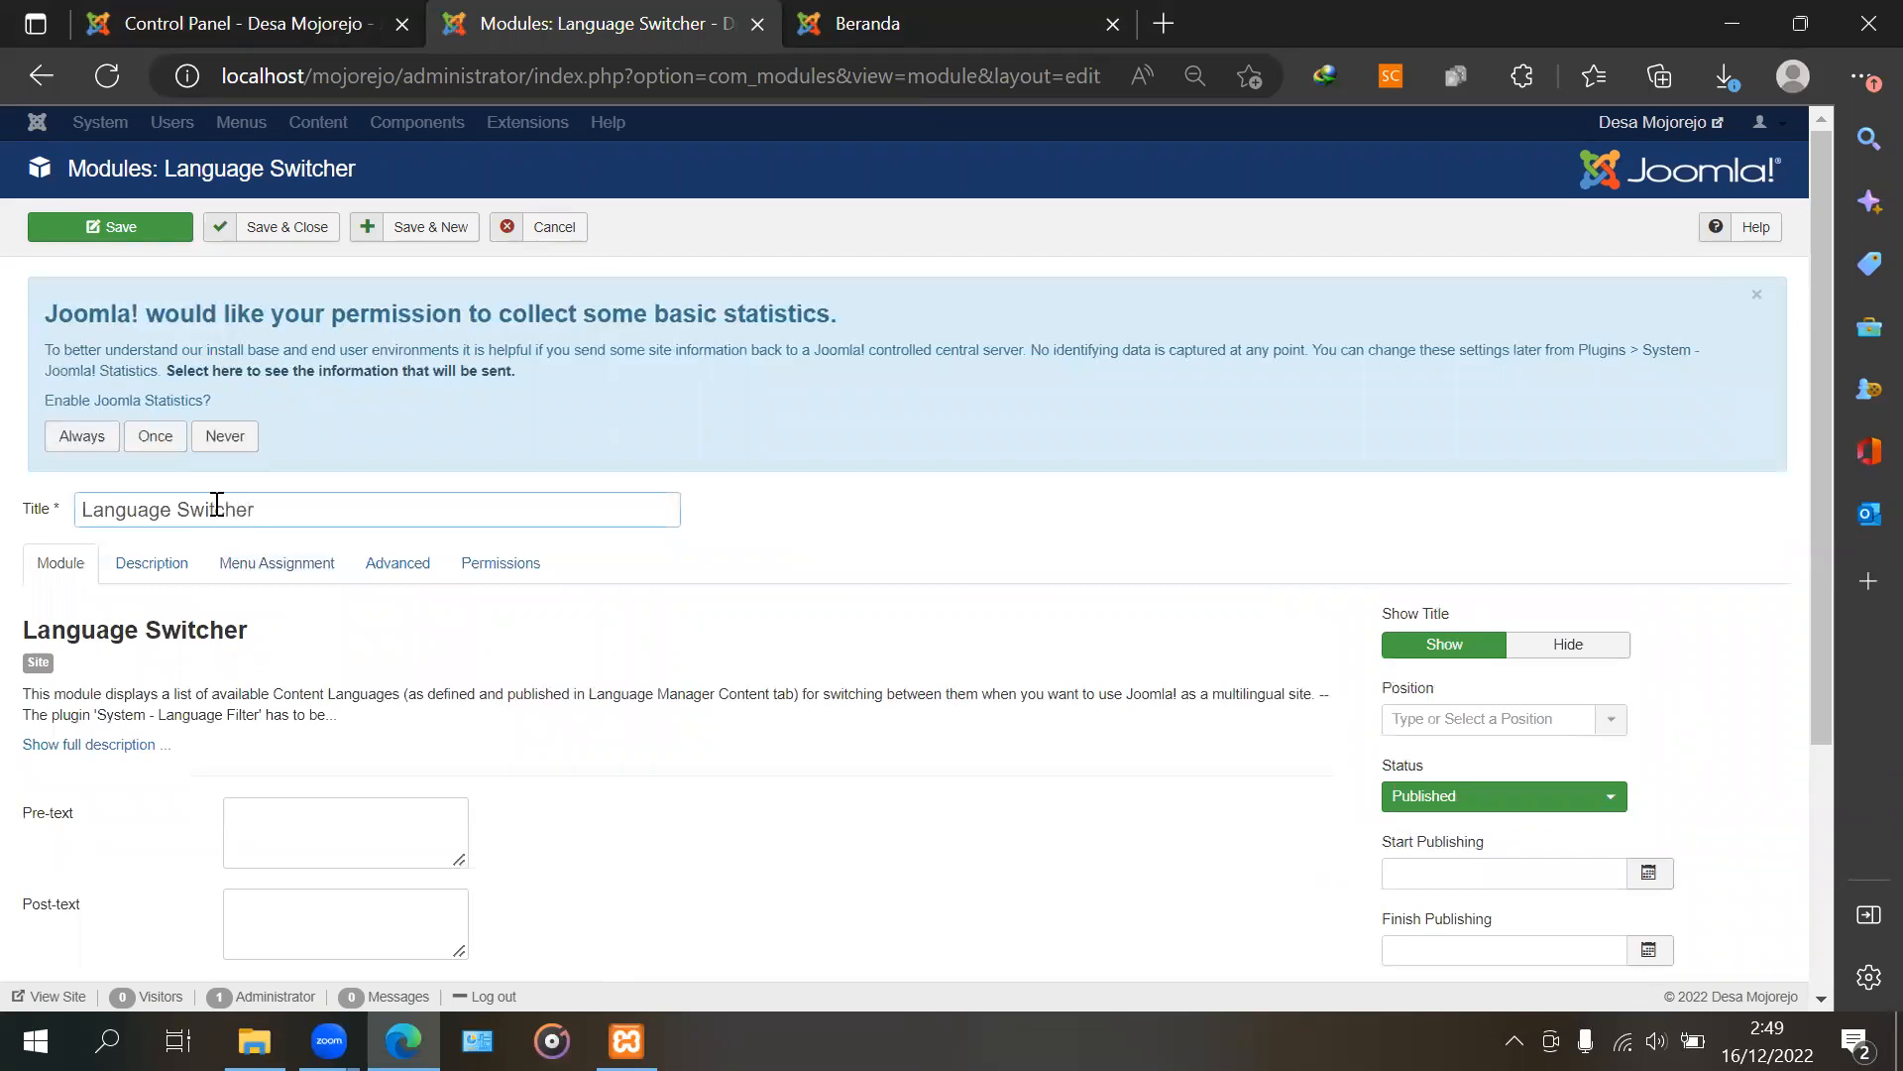
Place the Language Switcher module in Right [position-7] with its language kept at All, then save and close it
{"action": "scroll", "coordinate": [324, 582], "scroll_direction": "down", "scroll_amount": 3}
{"action": "left_click", "coordinate": [1434, 362]}
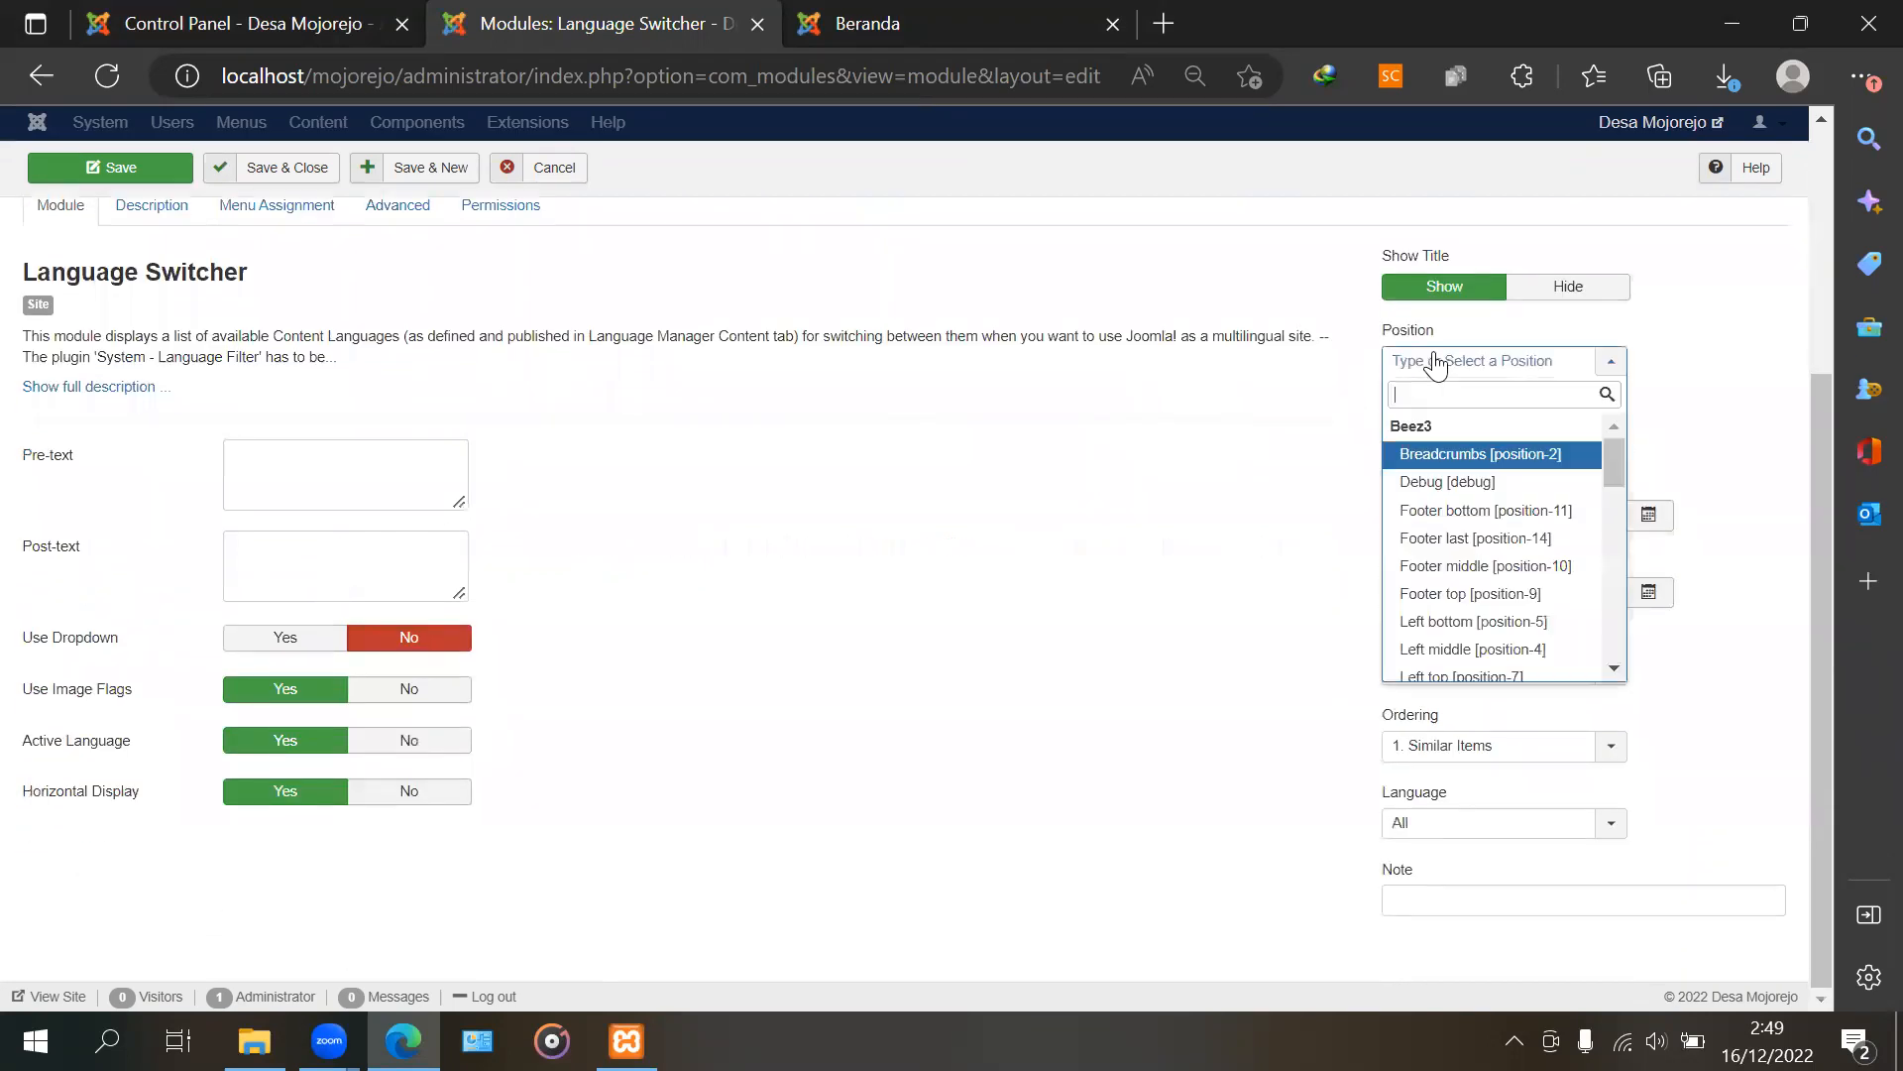
{"action": "scroll", "coordinate": [1495, 509], "scroll_direction": "down", "scroll_amount": 10}
{"action": "scroll", "coordinate": [1497, 511], "scroll_direction": "up", "scroll_amount": 5}
{"action": "scroll", "coordinate": [1497, 511], "scroll_direction": "down", "scroll_amount": 2}
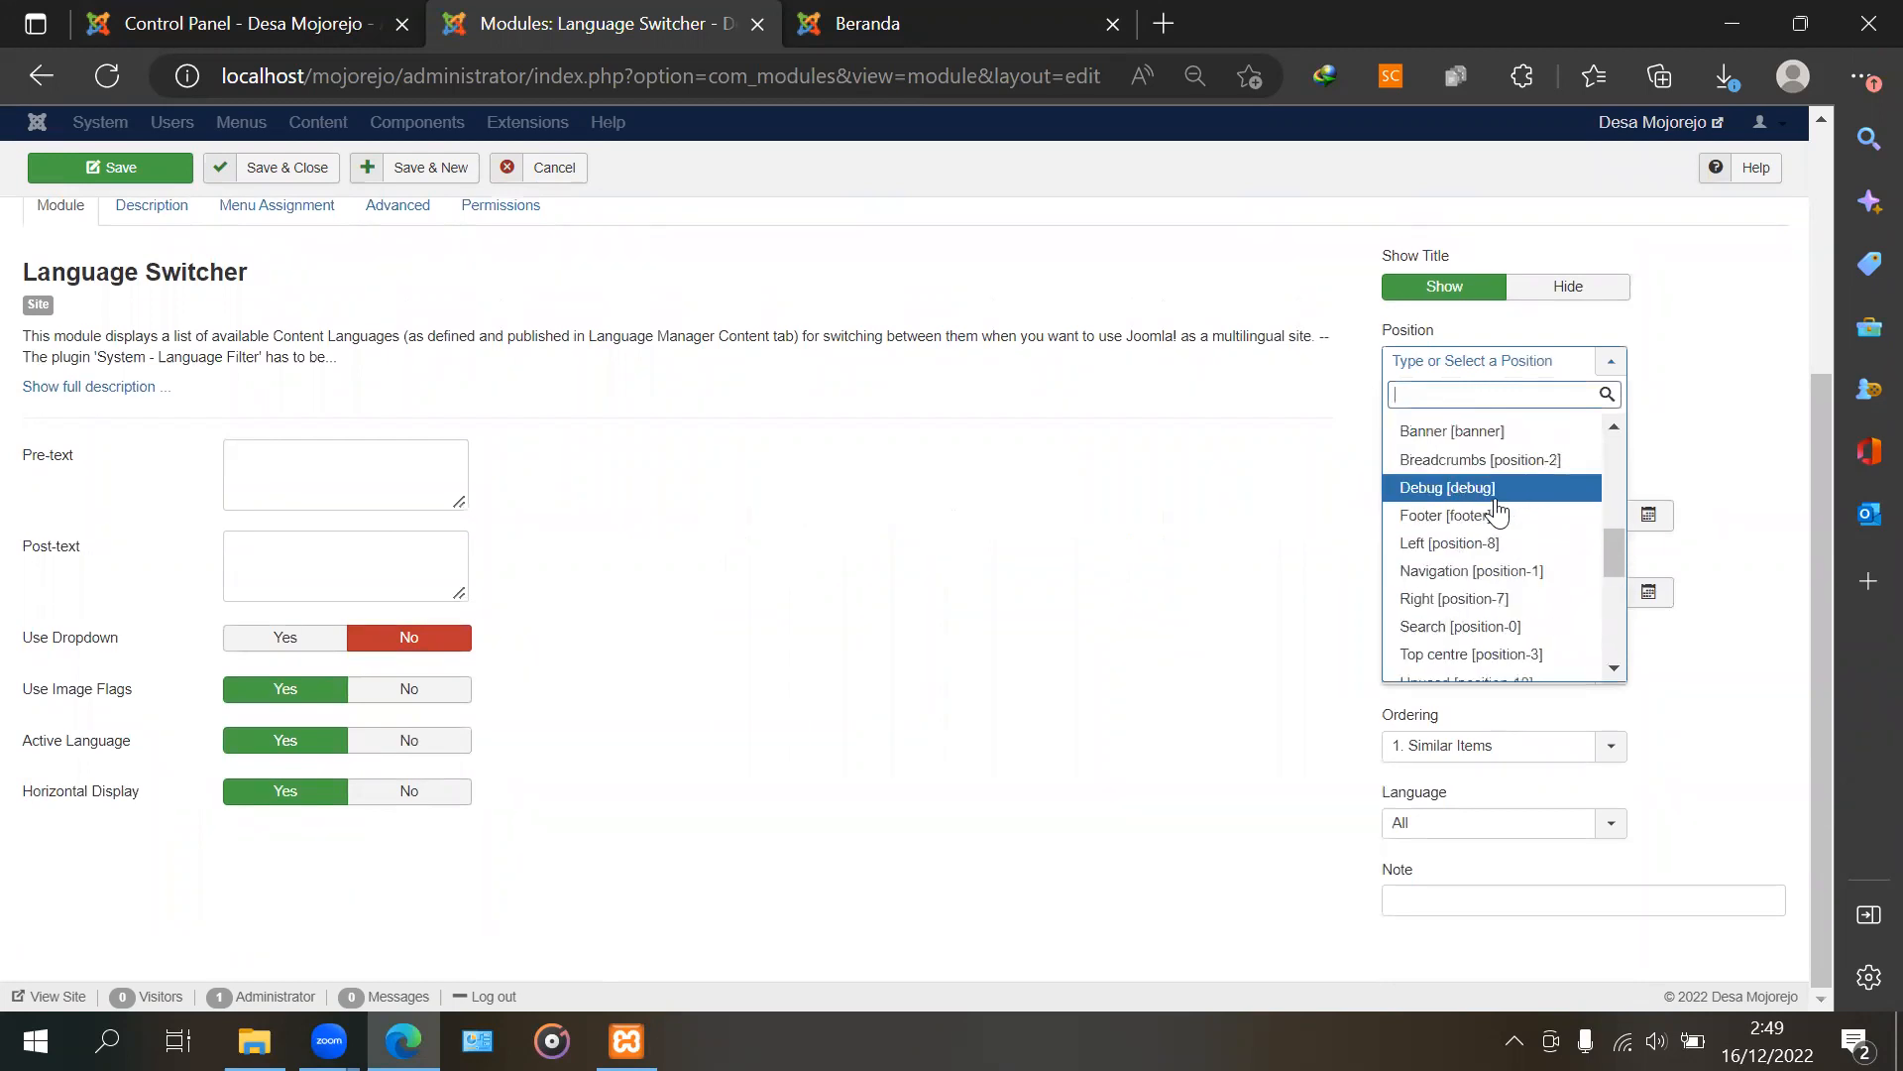
{"action": "left_click", "coordinate": [1473, 599]}
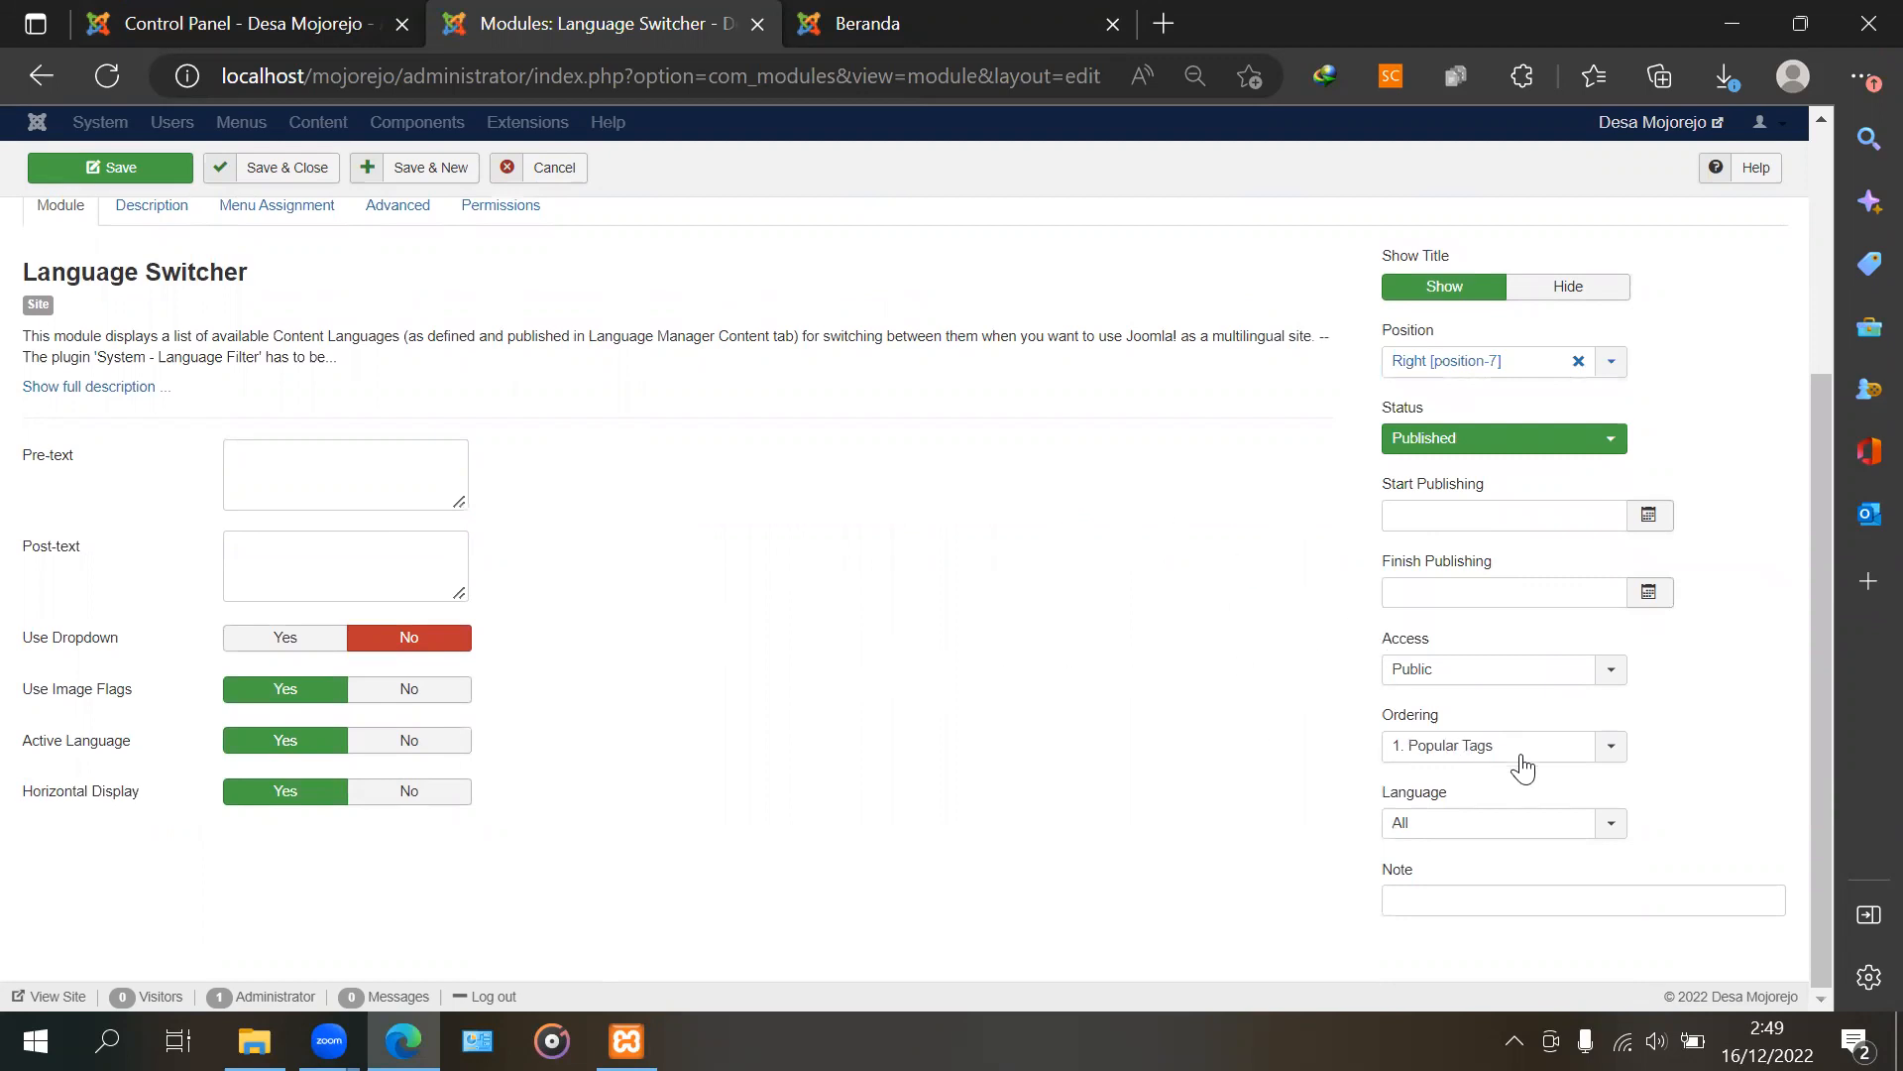
{"action": "left_click", "coordinate": [1494, 824]}
{"action": "left_click", "coordinate": [1494, 828]}
{"action": "scroll", "coordinate": [1125, 699], "scroll_direction": "up", "scroll_amount": 2}
{"action": "scroll", "coordinate": [731, 657], "scroll_direction": "up", "scroll_amount": 1}
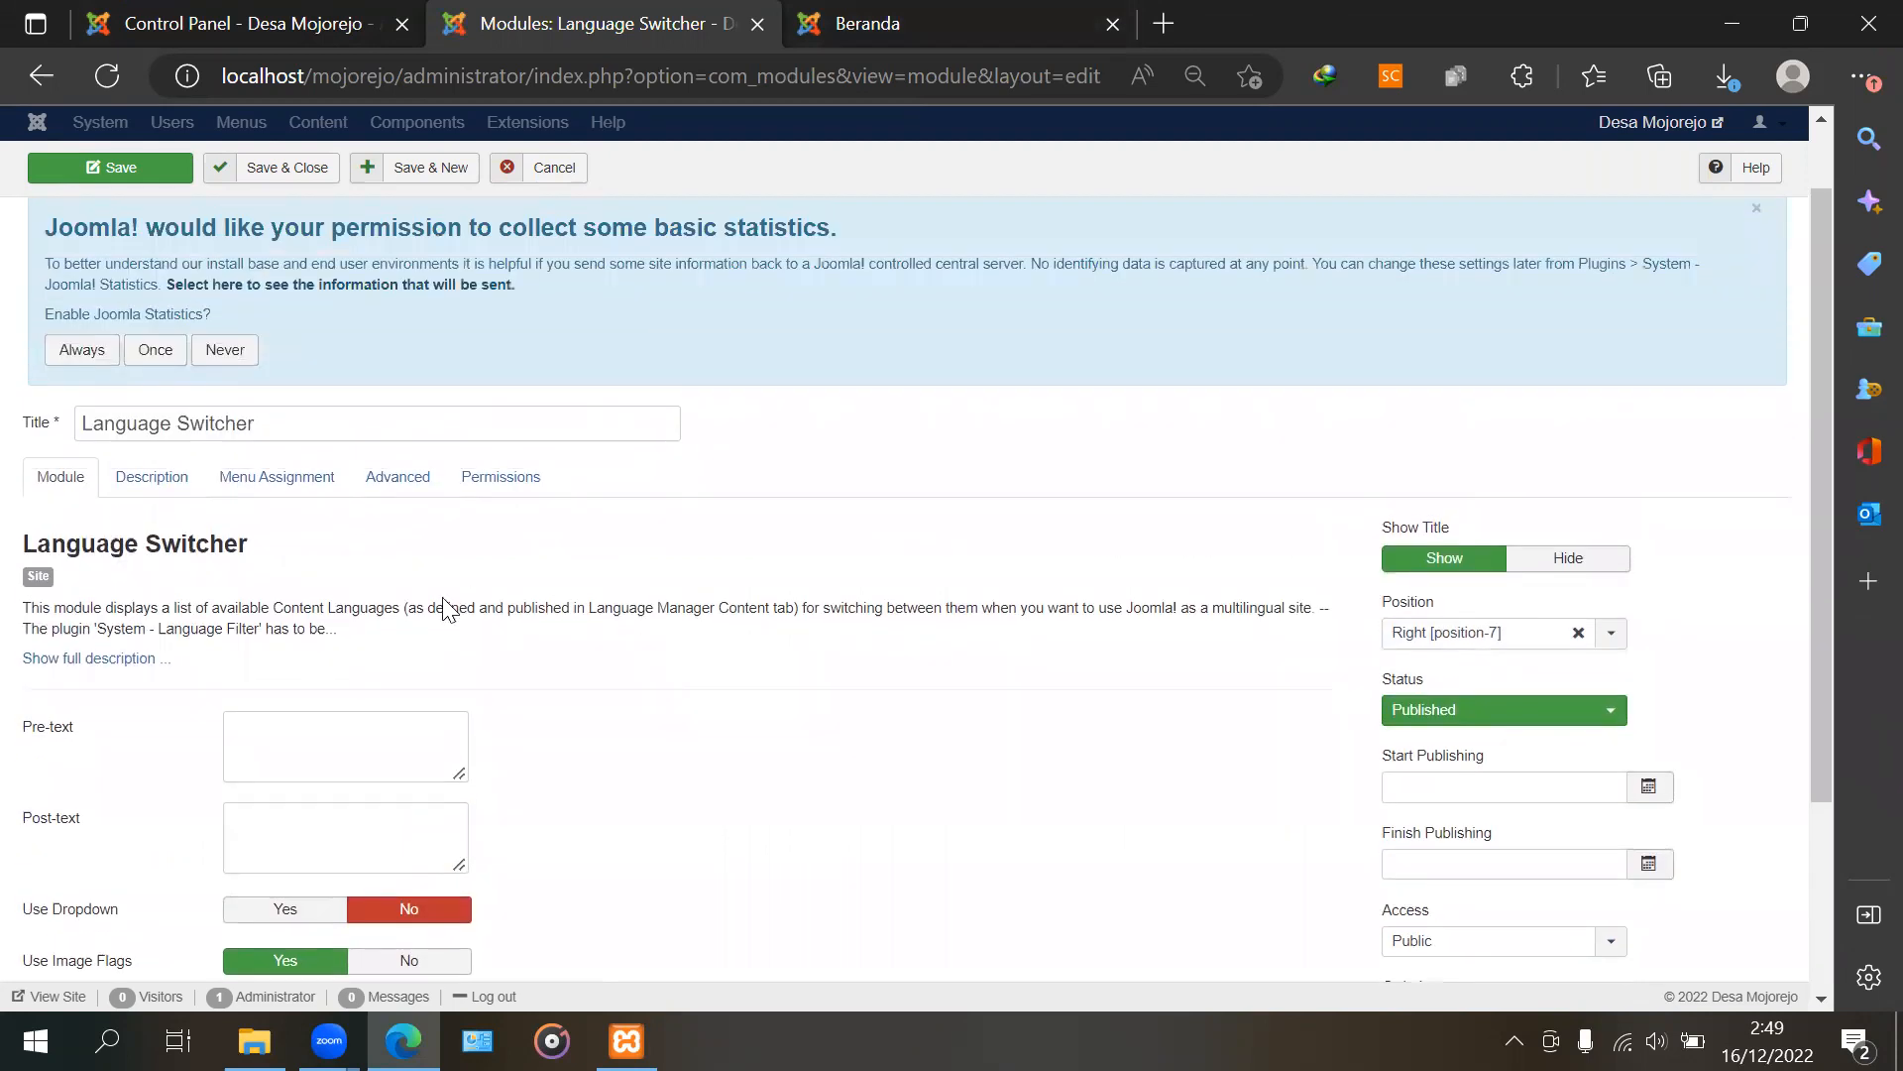
{"action": "scroll", "coordinate": [79, 506], "scroll_direction": "up", "scroll_amount": 1}
{"action": "left_click", "coordinate": [256, 230]}
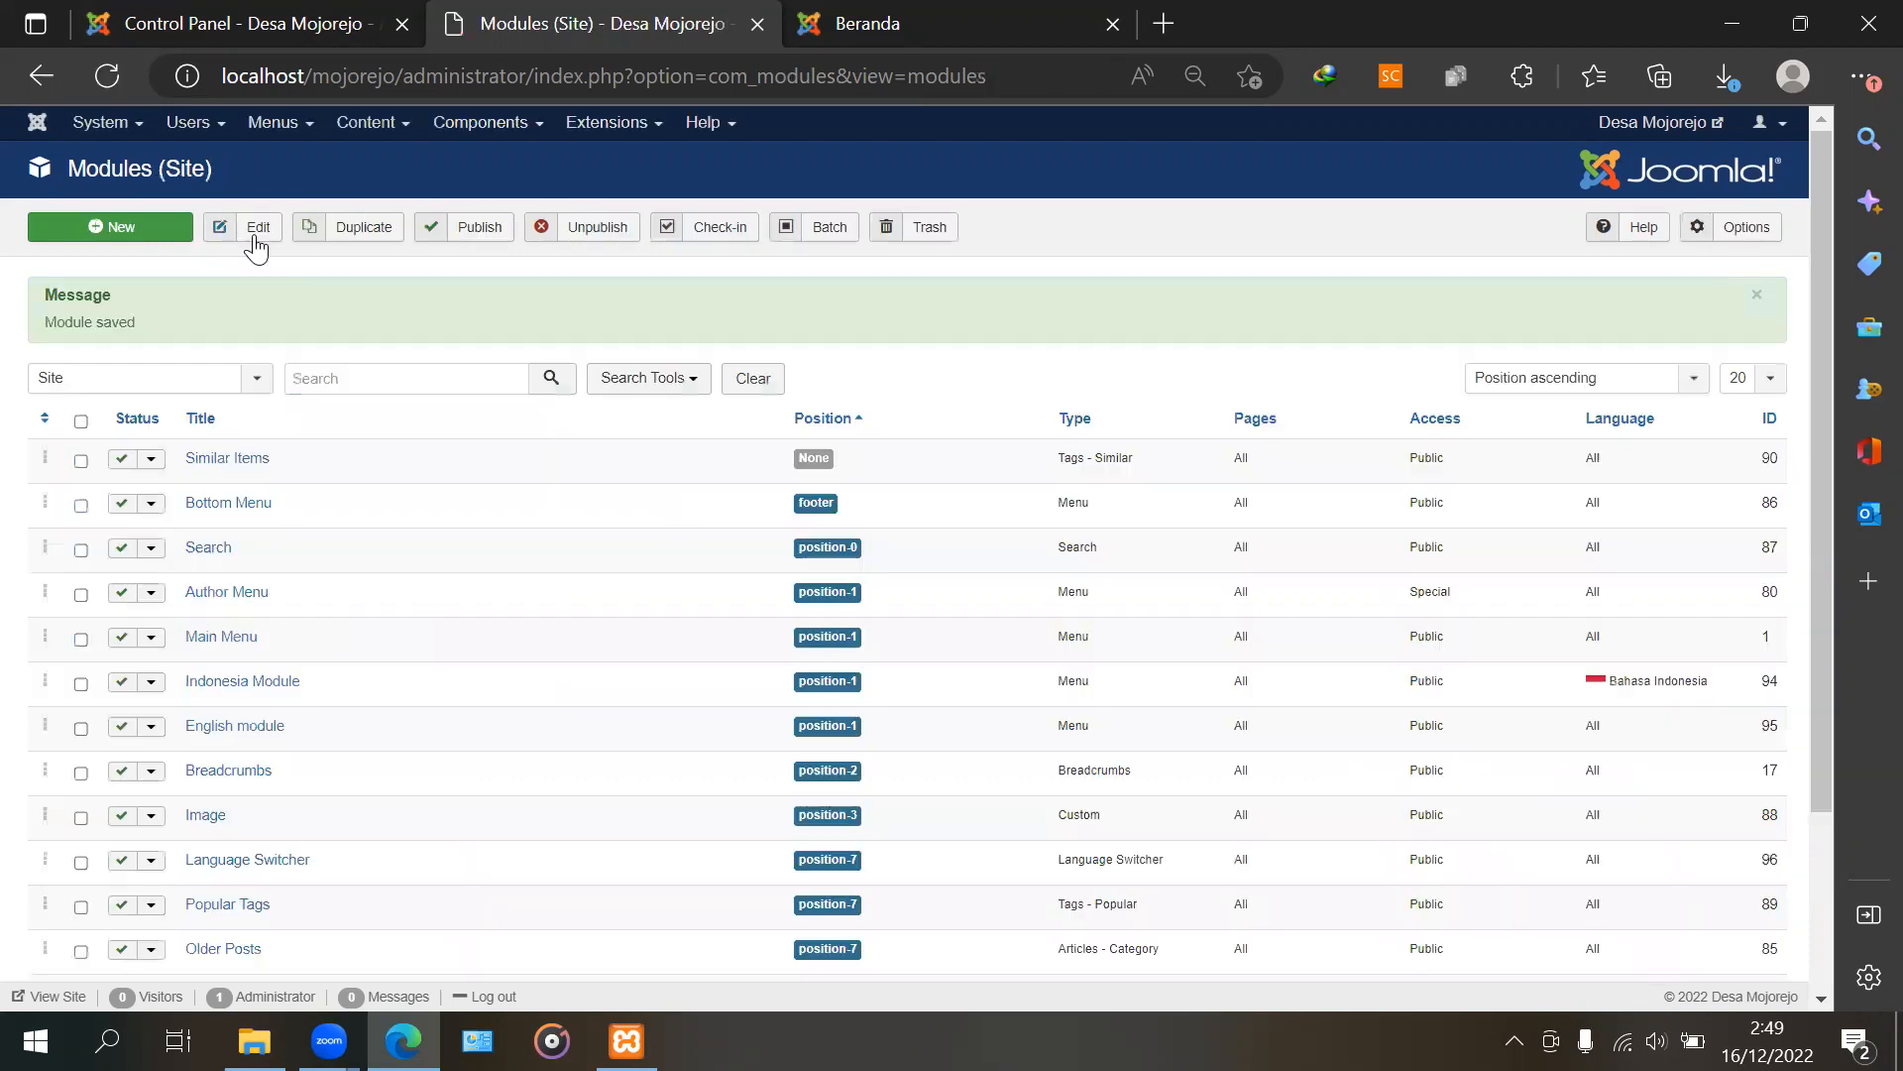
Unpublish the Main Menu module in the site modules list
{"action": "scroll", "coordinate": [373, 516], "scroll_direction": "down", "scroll_amount": 1}
{"action": "scroll", "coordinate": [367, 528], "scroll_direction": "down", "scroll_amount": 3}
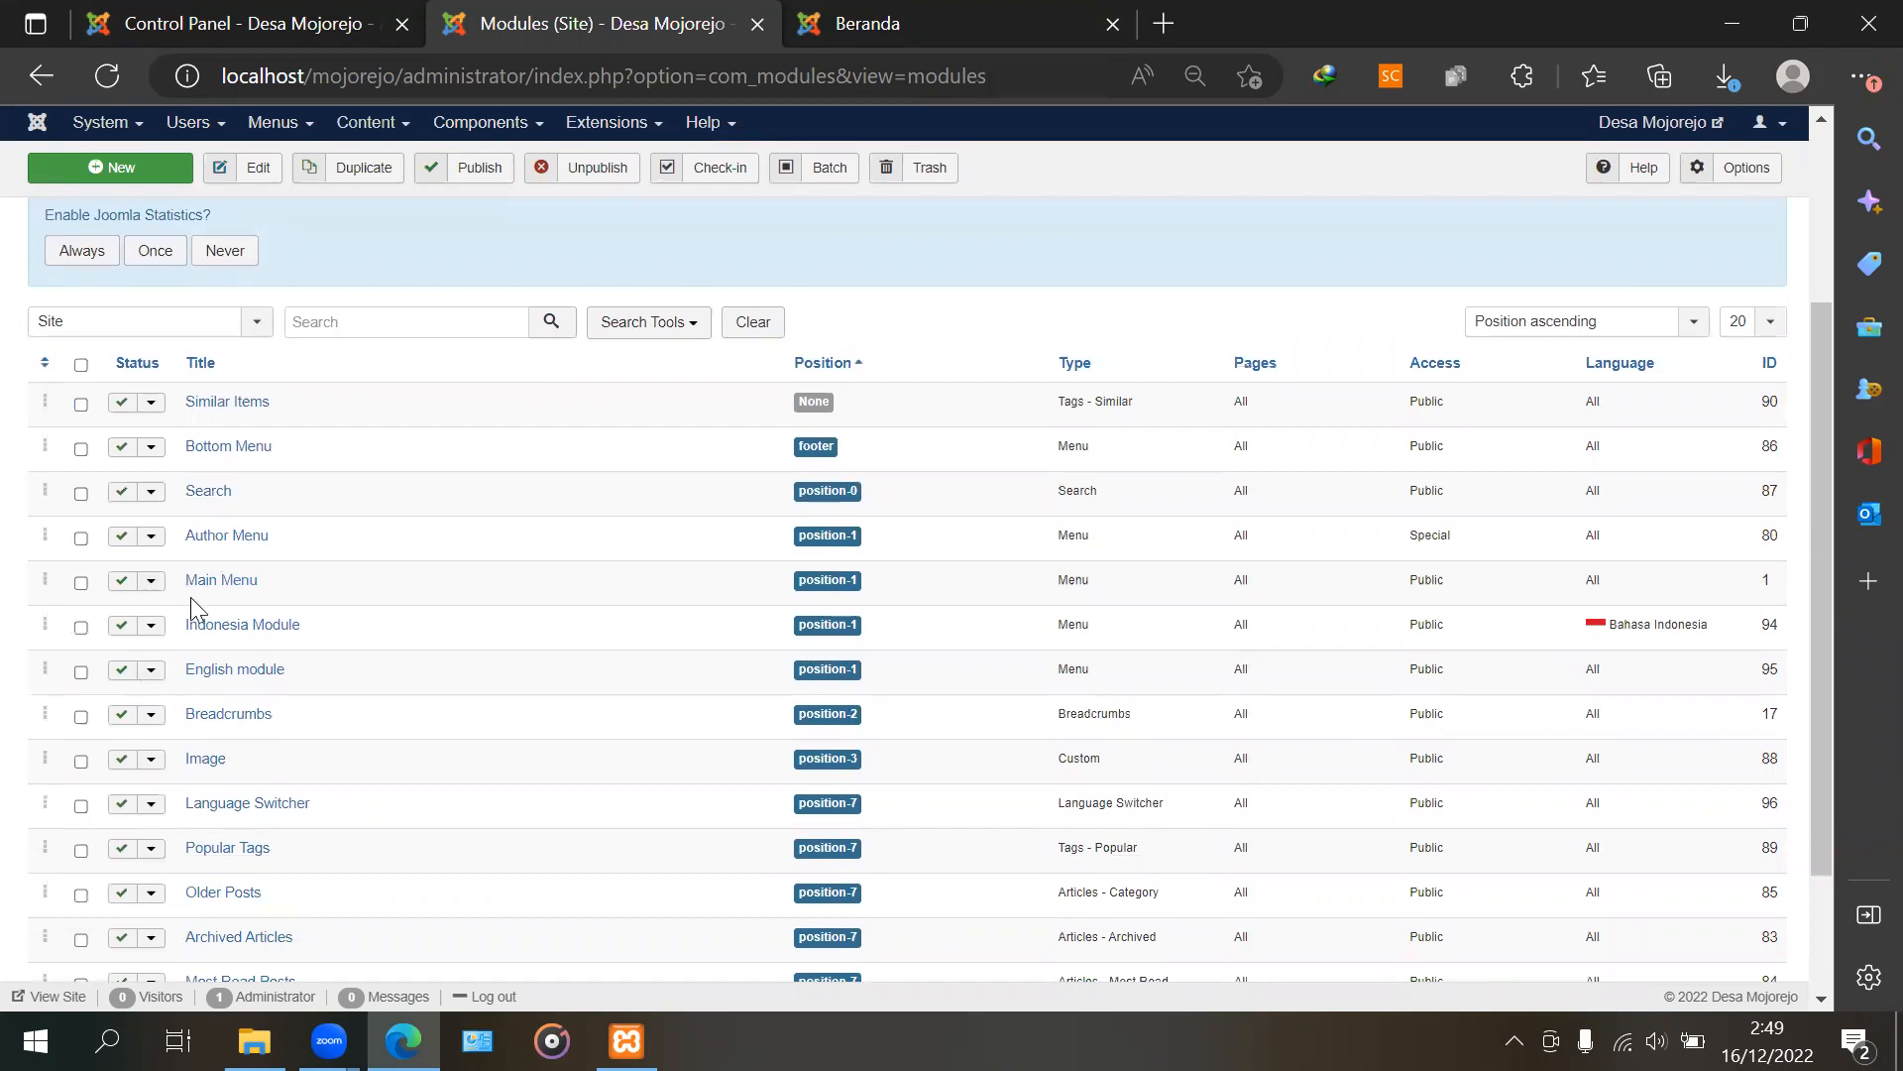
{"action": "left_click", "coordinate": [122, 587]}
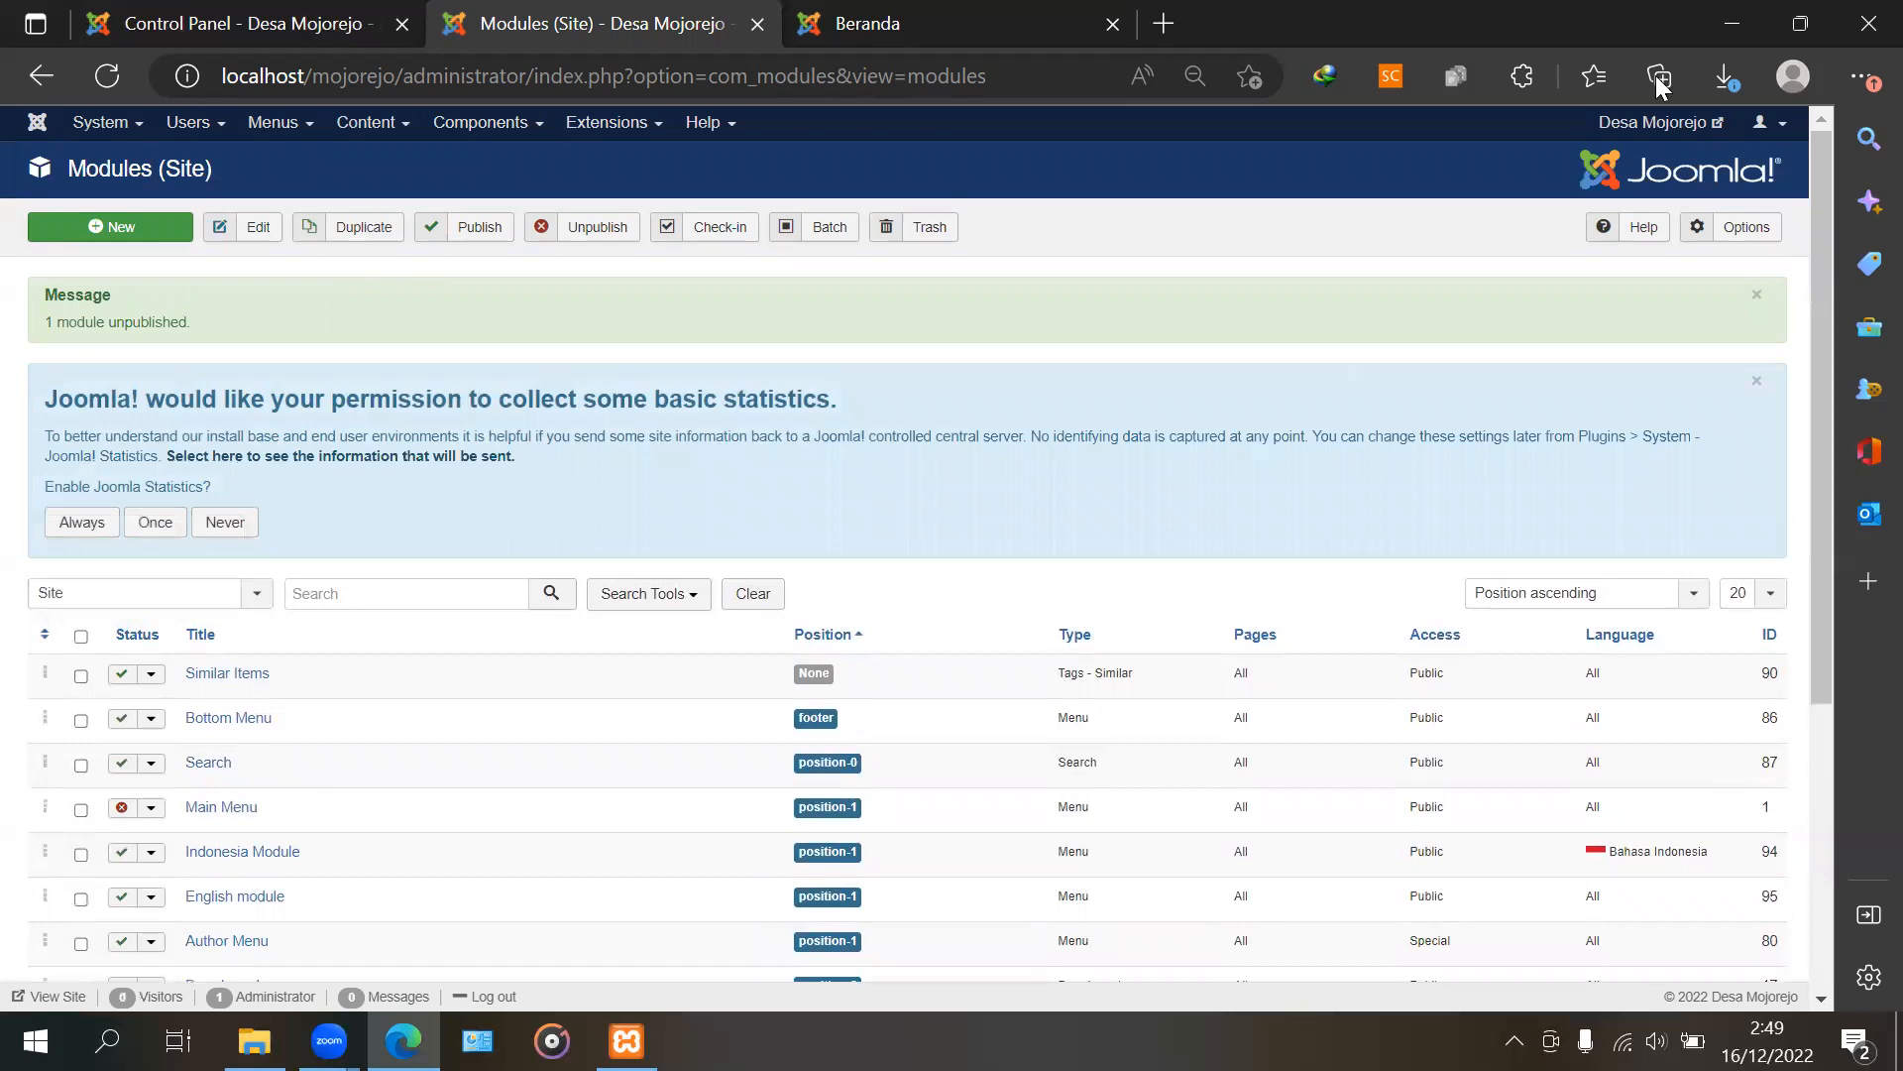
Open the site's front end and examine the menus, language switcher and article on the Indonesian home page
{"action": "left_click", "coordinate": [1690, 125]}
{"action": "left_click", "coordinate": [1464, 23]}
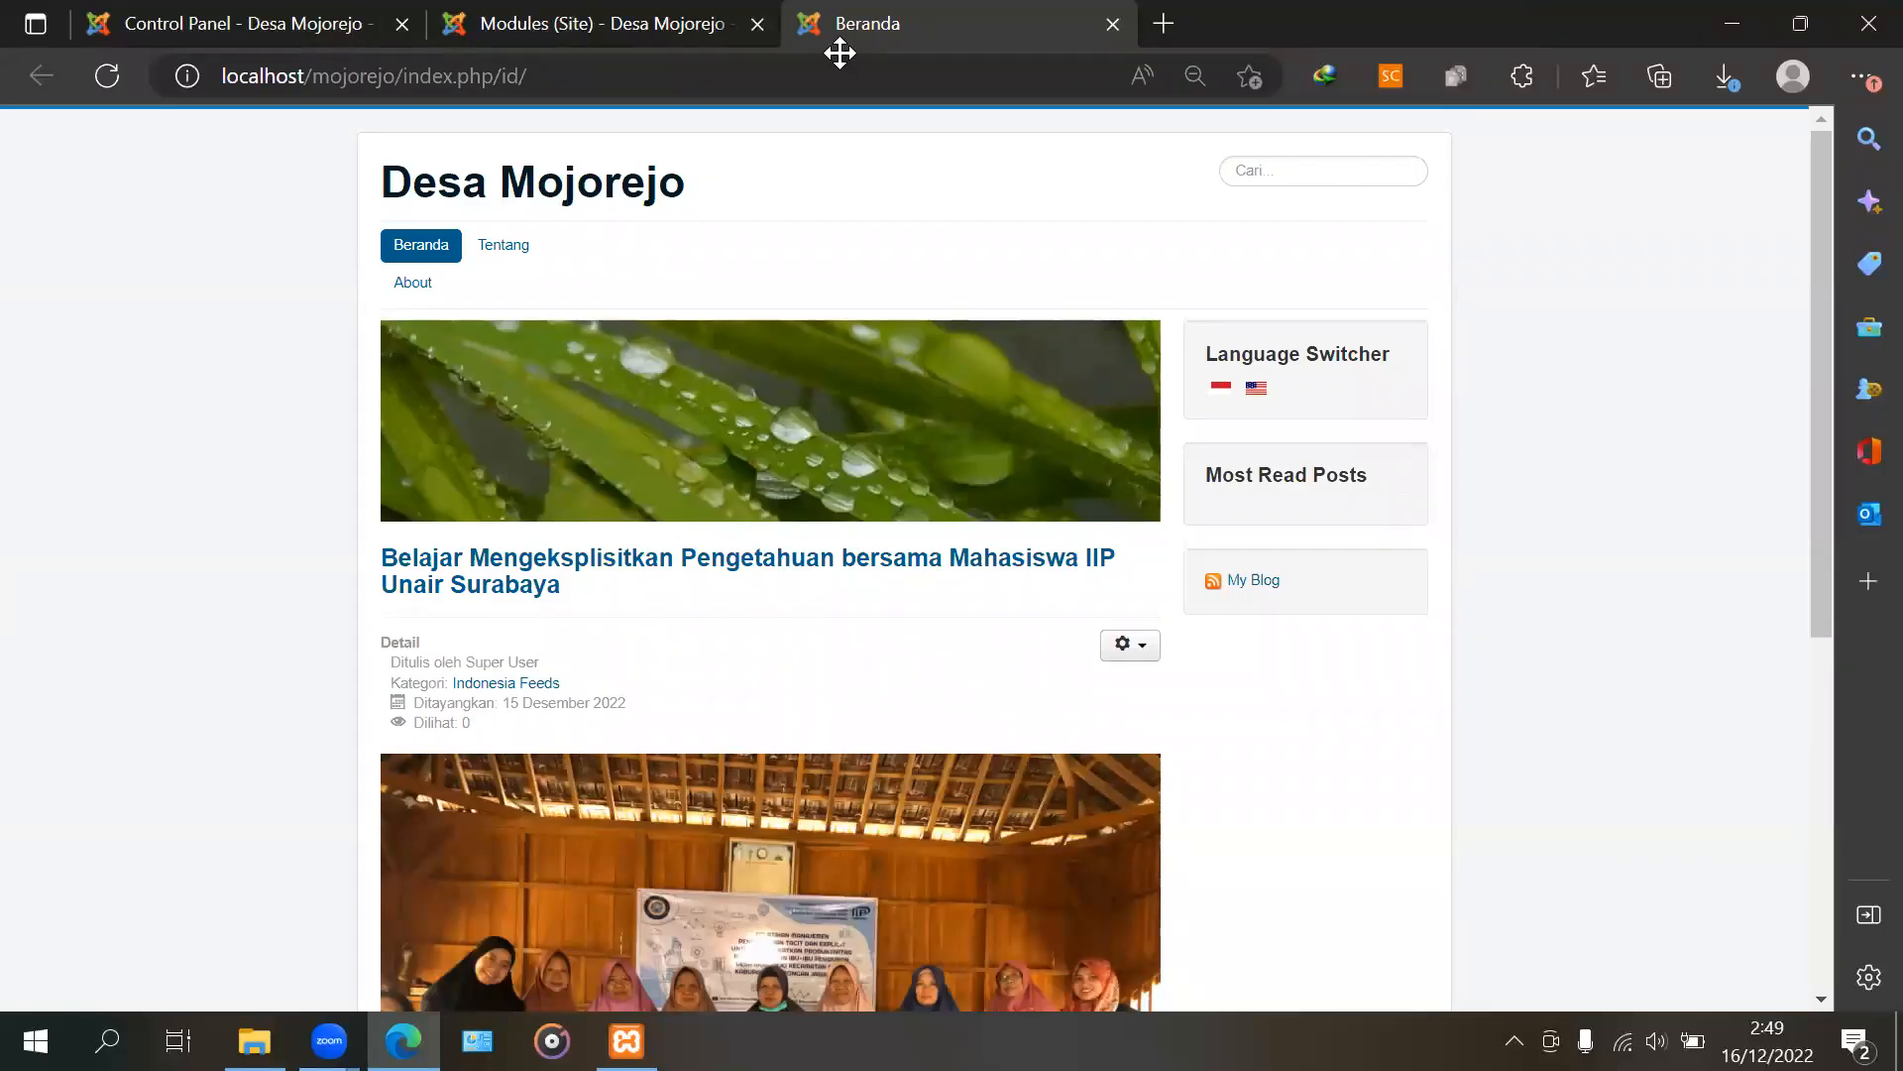
{"action": "scroll", "coordinate": [858, 658], "scroll_direction": "down", "scroll_amount": 4}
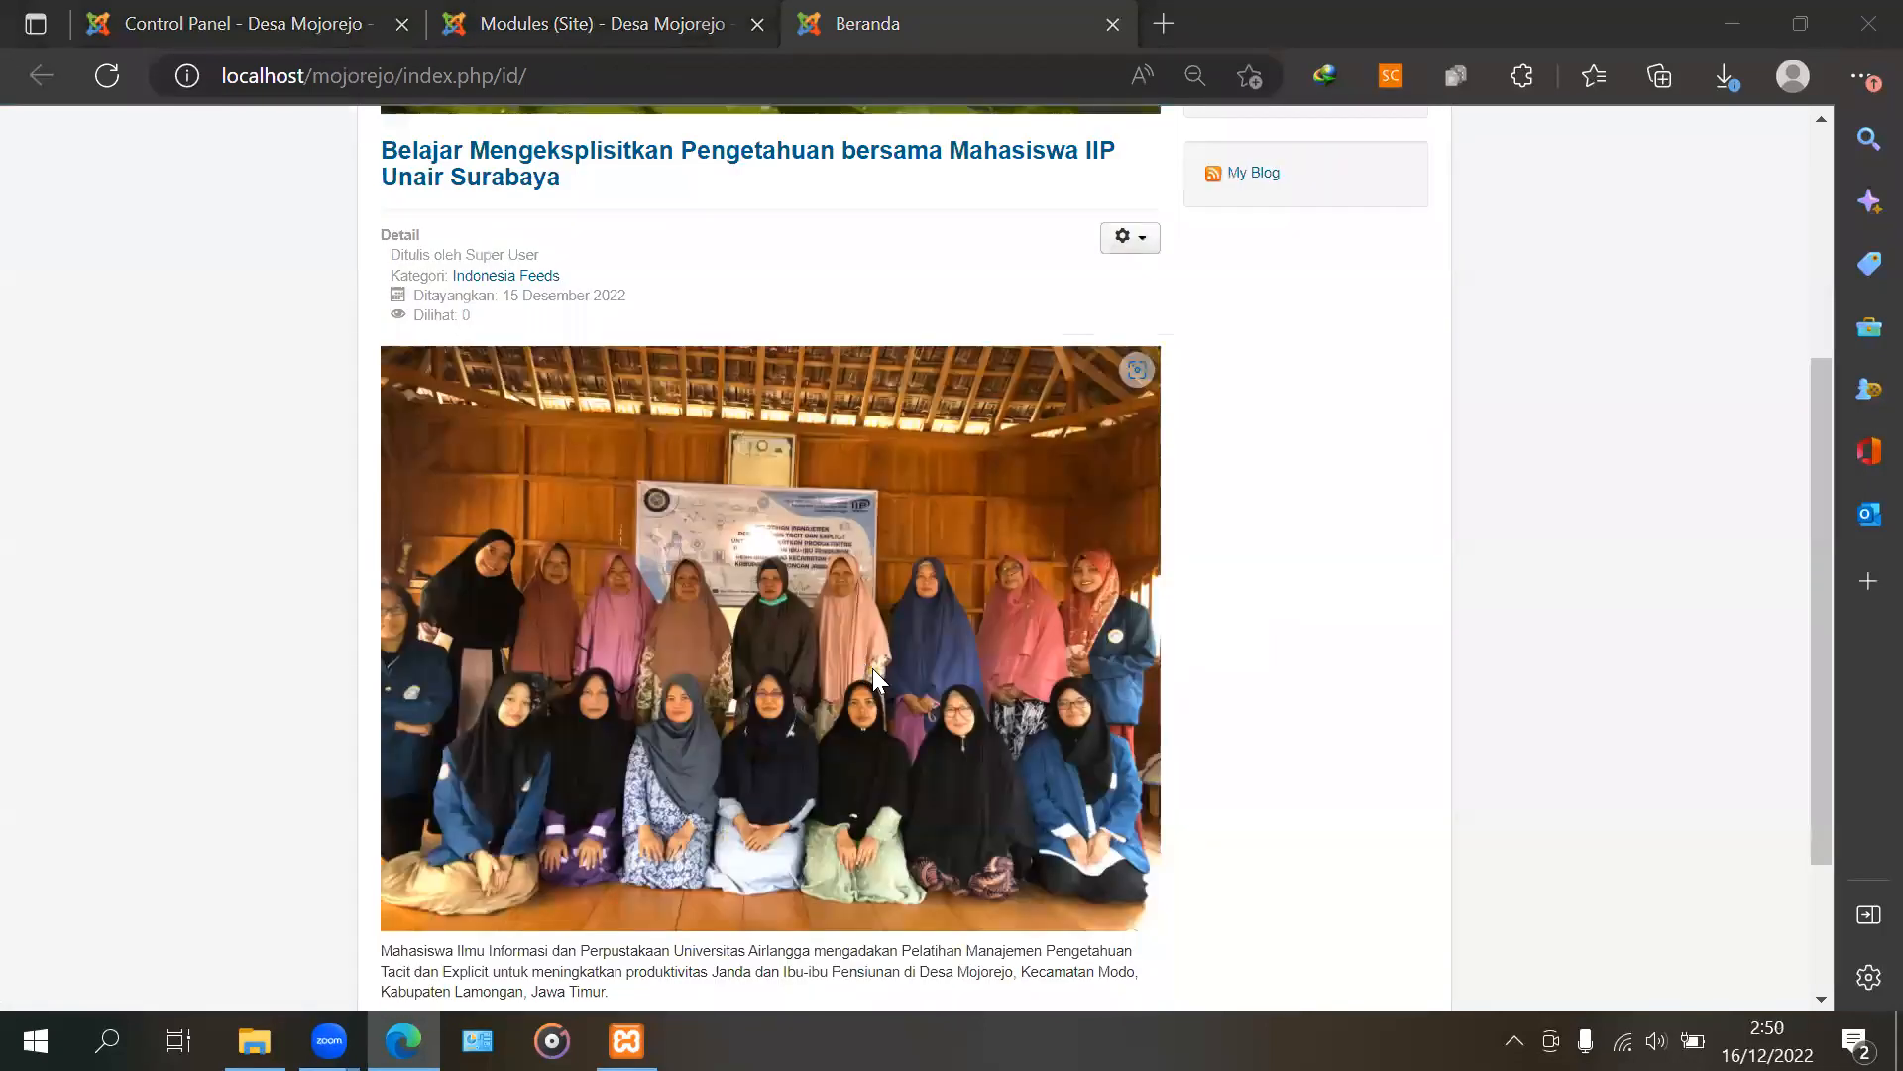
{"action": "scroll", "coordinate": [872, 668], "scroll_direction": "up", "scroll_amount": 4}
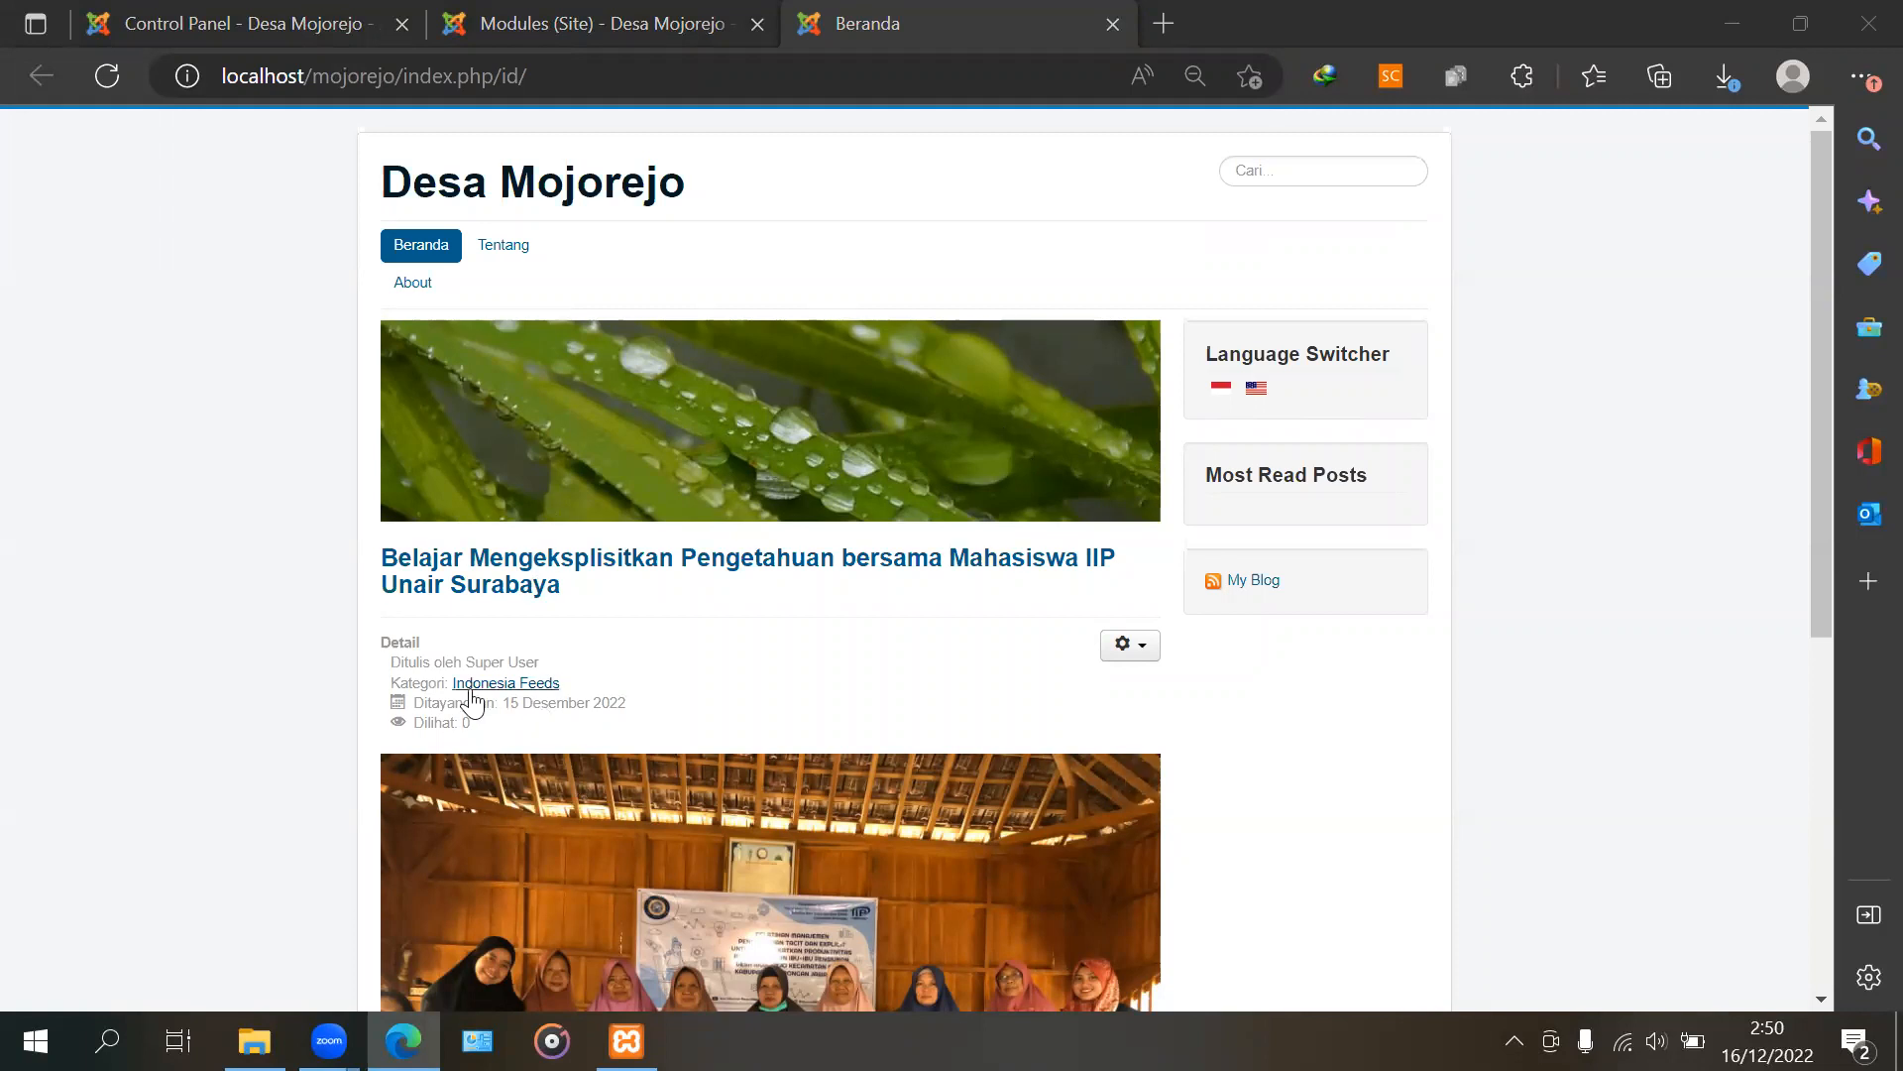
{"action": "scroll", "coordinate": [595, 666], "scroll_direction": "down", "scroll_amount": 3}
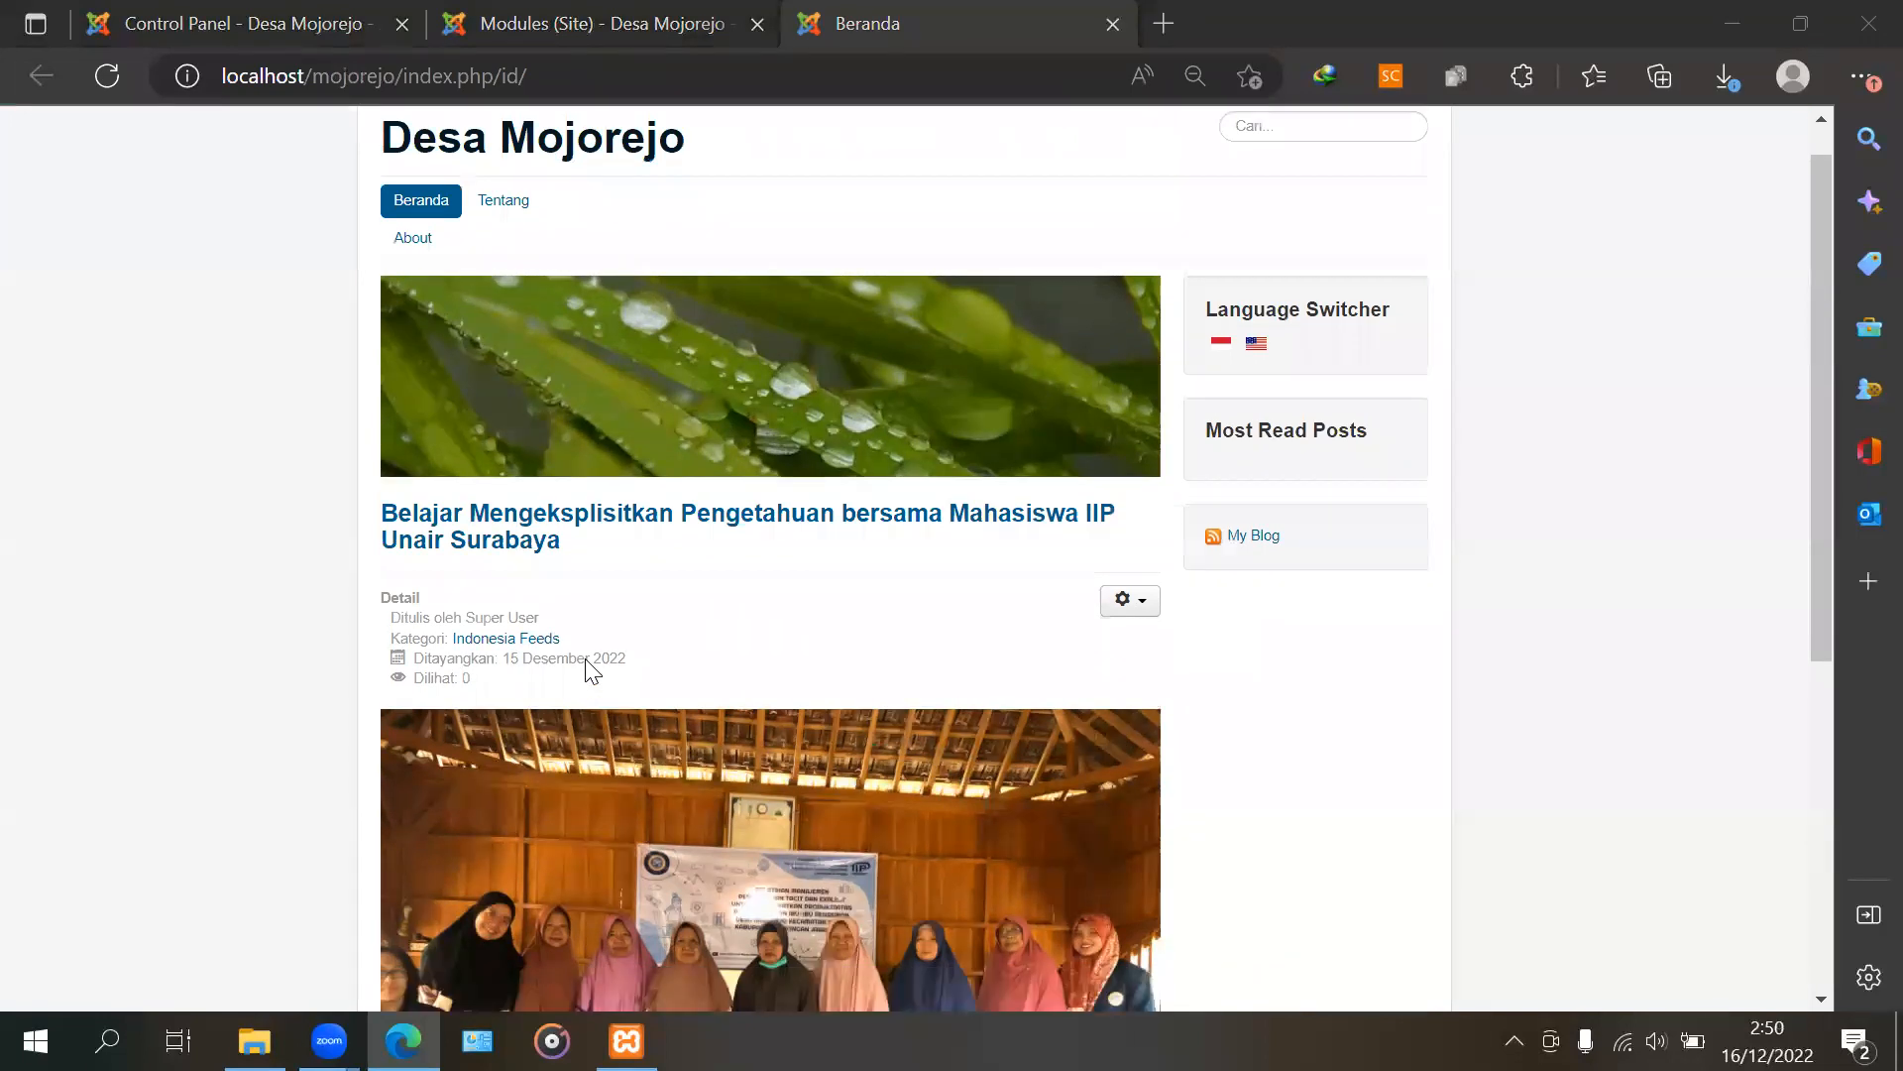
{"action": "scroll", "coordinate": [715, 694], "scroll_direction": "up", "scroll_amount": 2}
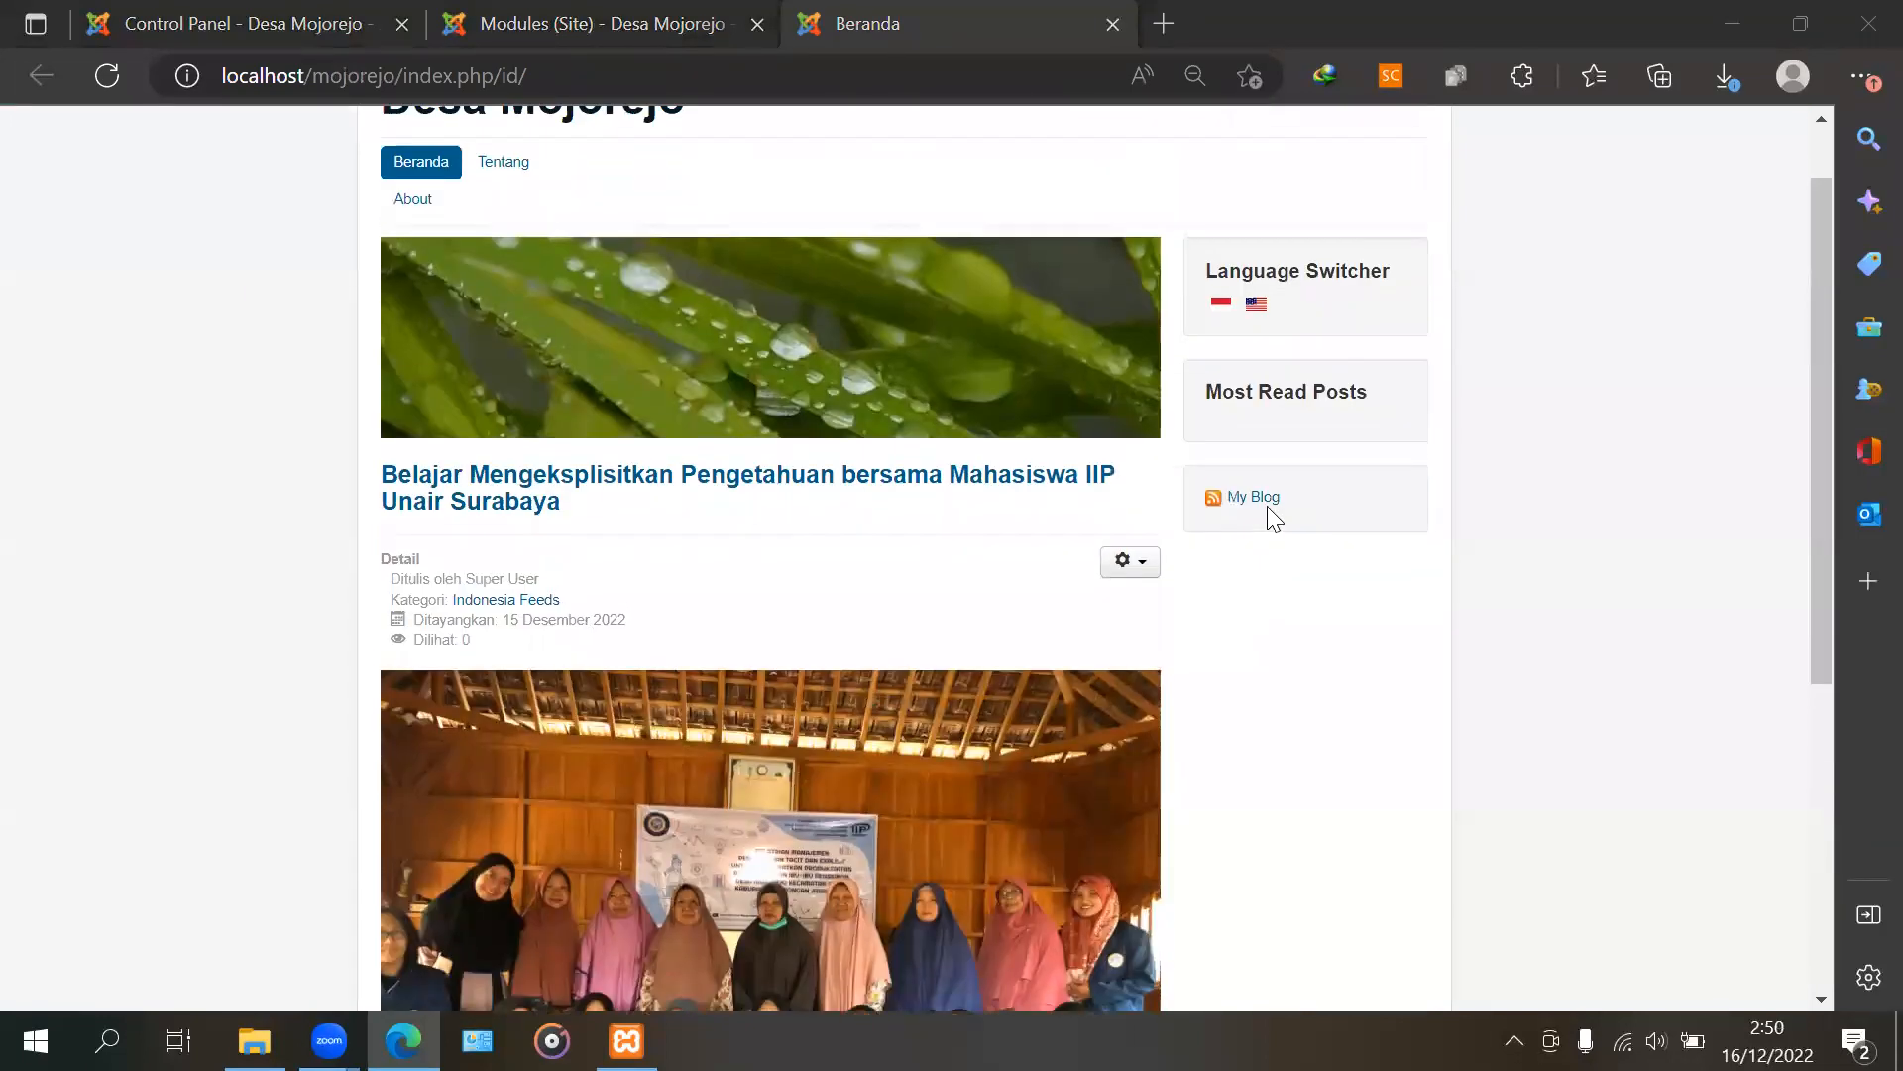
Switch the front end to US English with the language switcher and review the English home page's menu and article
{"action": "left_click", "coordinate": [1258, 308]}
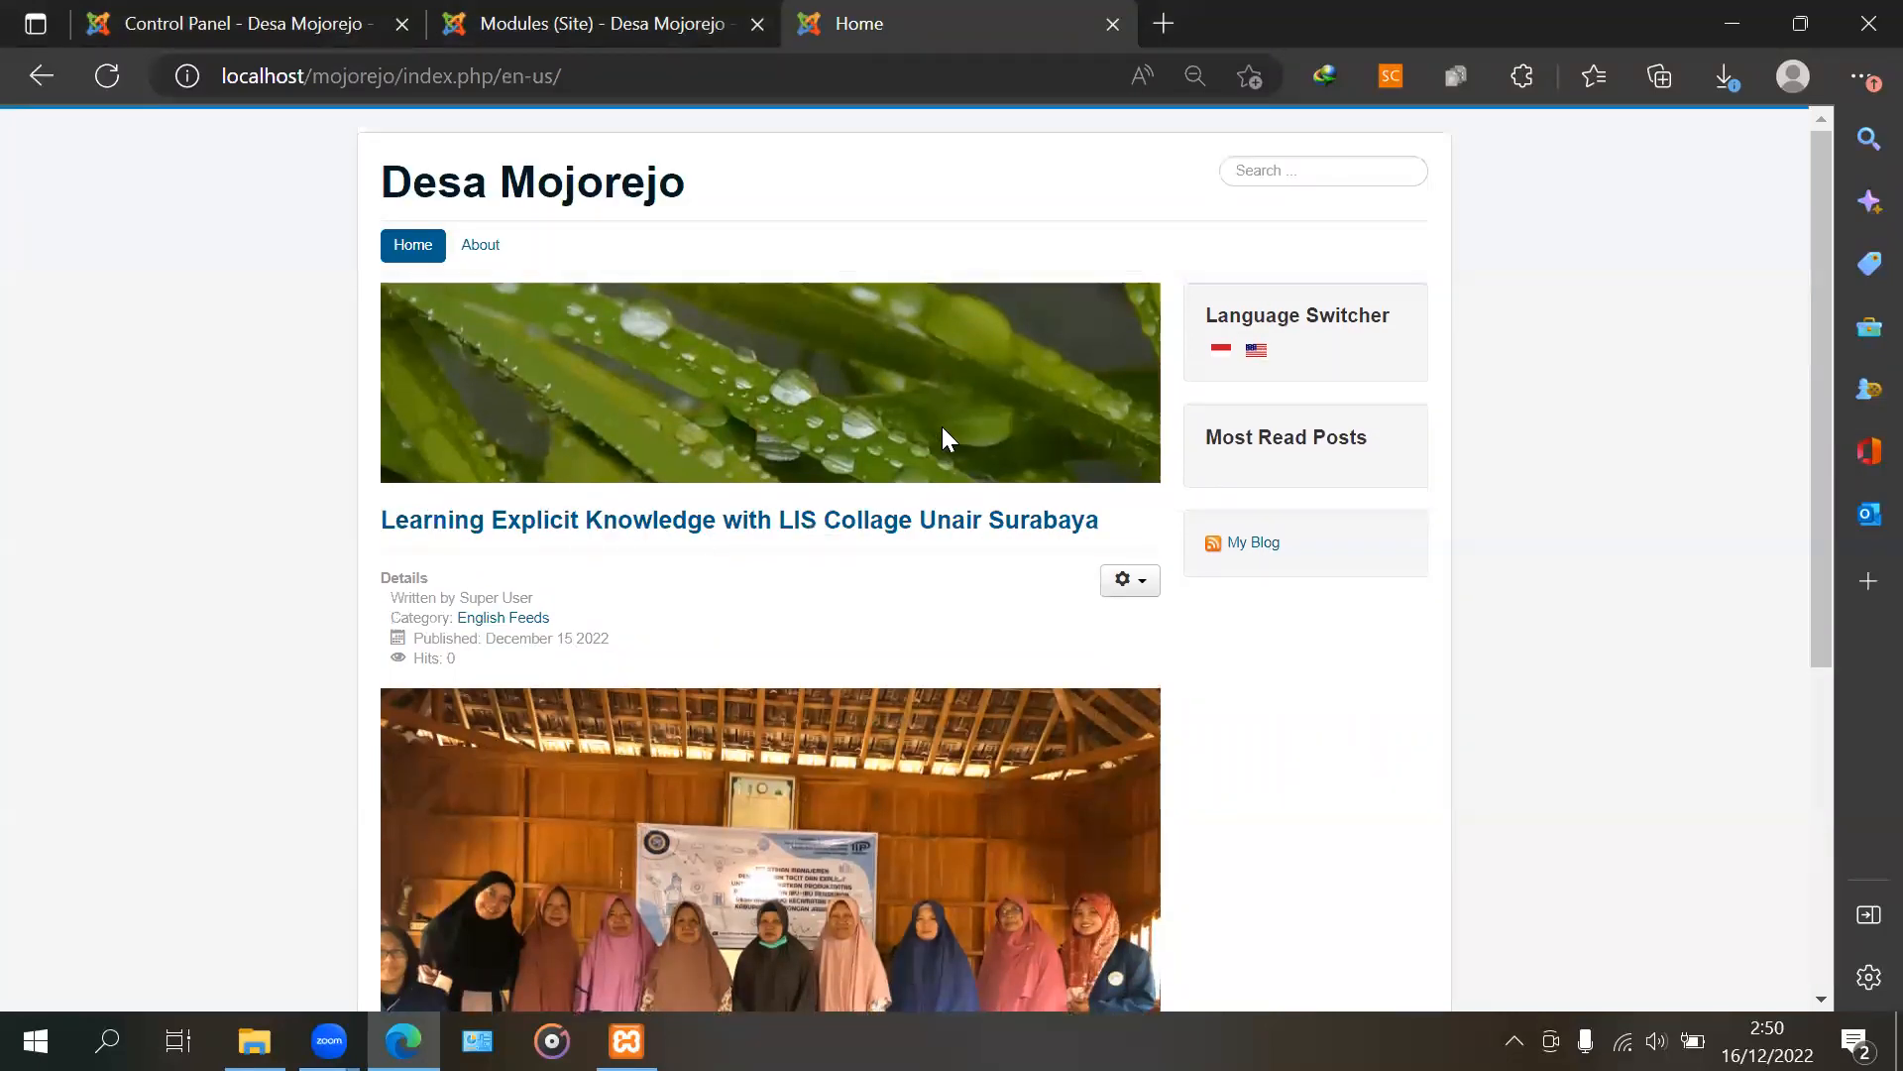
{"action": "scroll", "coordinate": [872, 663], "scroll_direction": "down", "scroll_amount": 2}
{"action": "scroll", "coordinate": [874, 662], "scroll_direction": "down", "scroll_amount": 3}
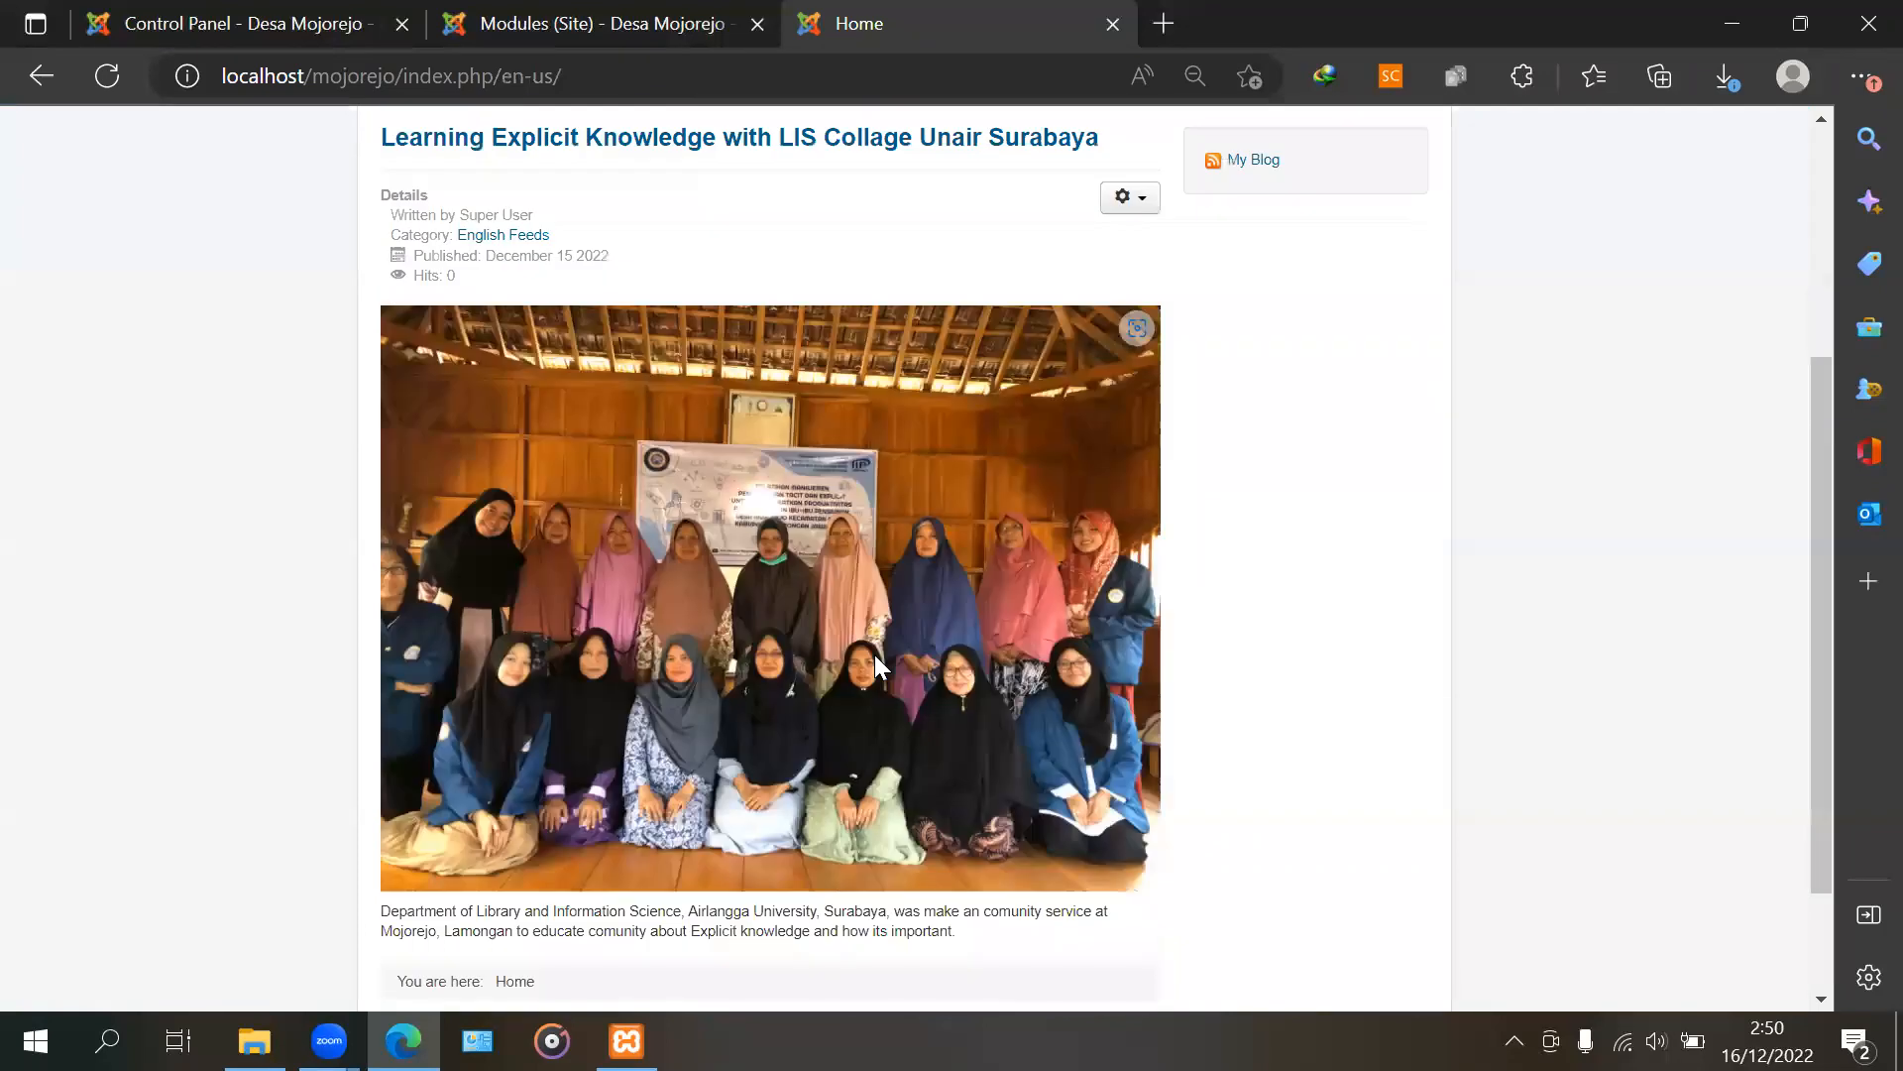
{"action": "scroll", "coordinate": [877, 644], "scroll_direction": "down", "scroll_amount": 2}
{"action": "scroll", "coordinate": [782, 552], "scroll_direction": "up", "scroll_amount": 6}
{"action": "scroll", "coordinate": [649, 567], "scroll_direction": "down", "scroll_amount": 1}
{"action": "scroll", "coordinate": [649, 567], "scroll_direction": "down", "scroll_amount": 5}
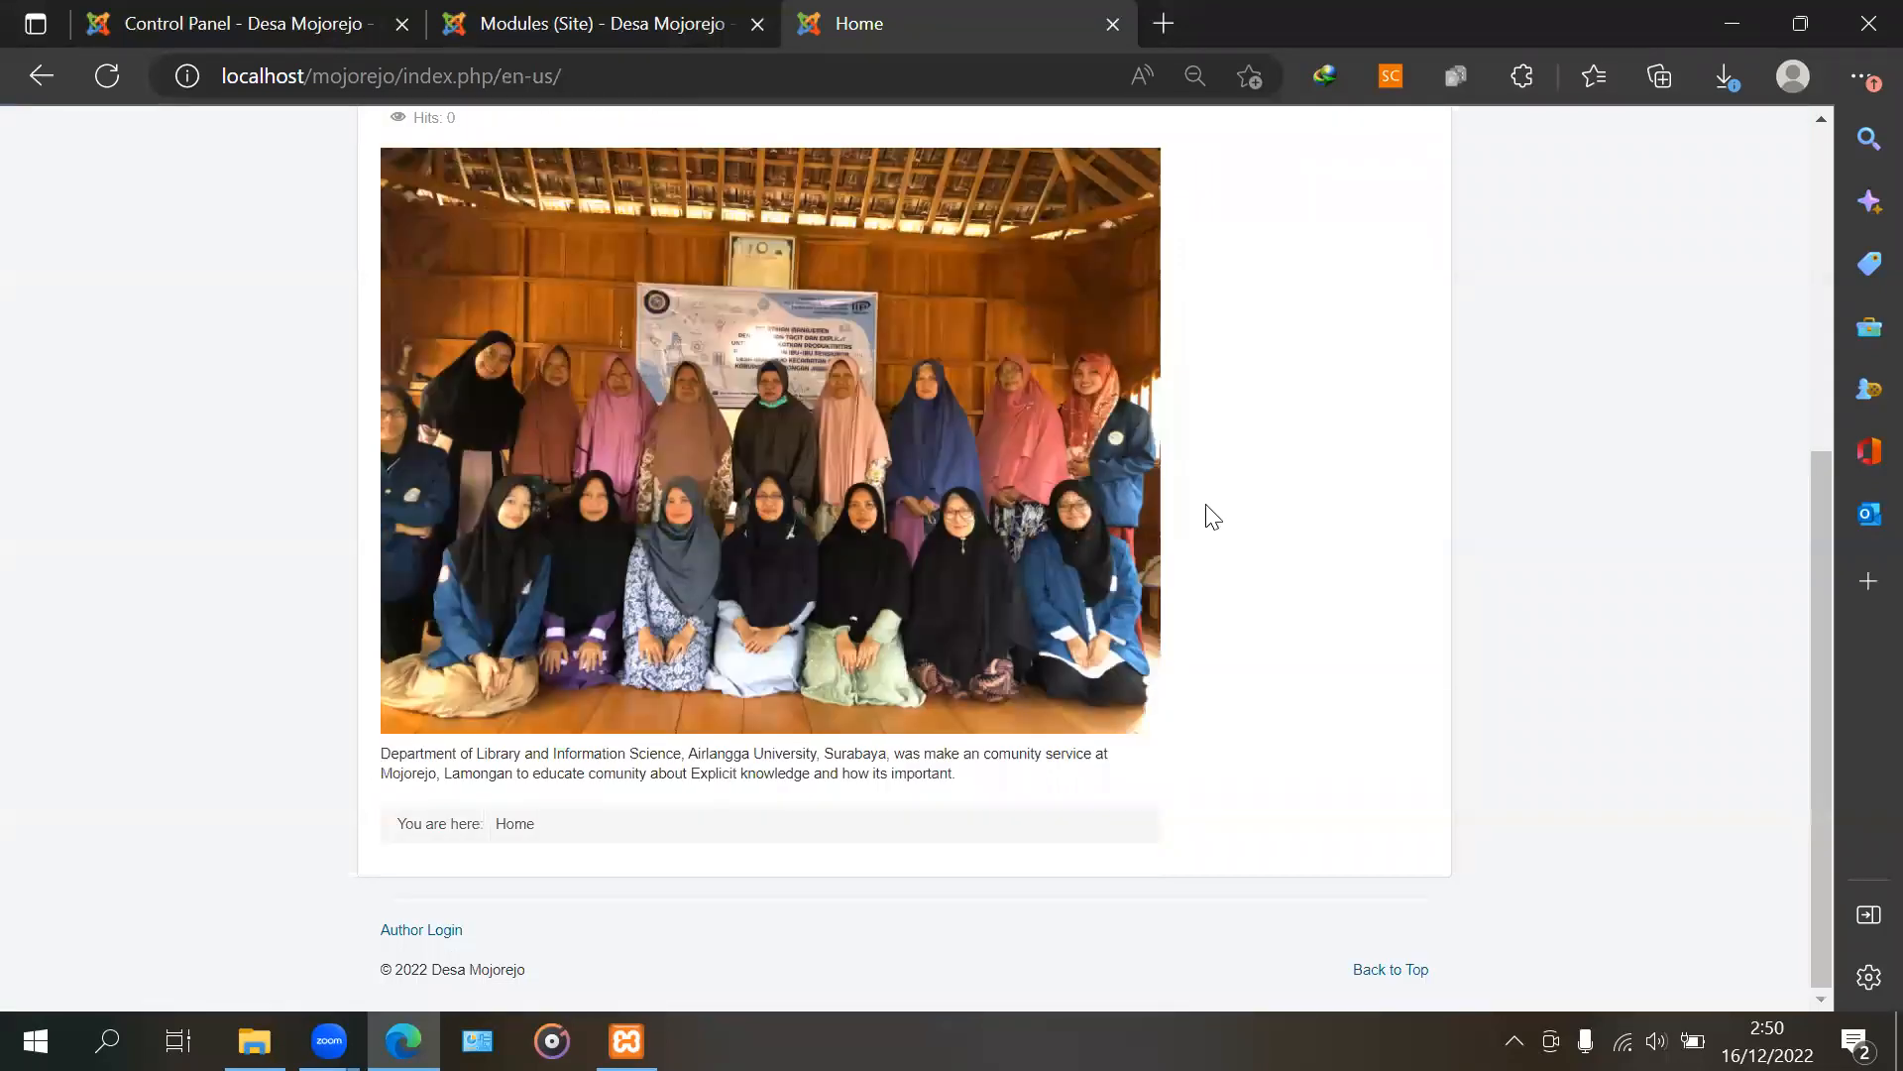
{"action": "scroll", "coordinate": [1202, 517], "scroll_direction": "up", "scroll_amount": 6}
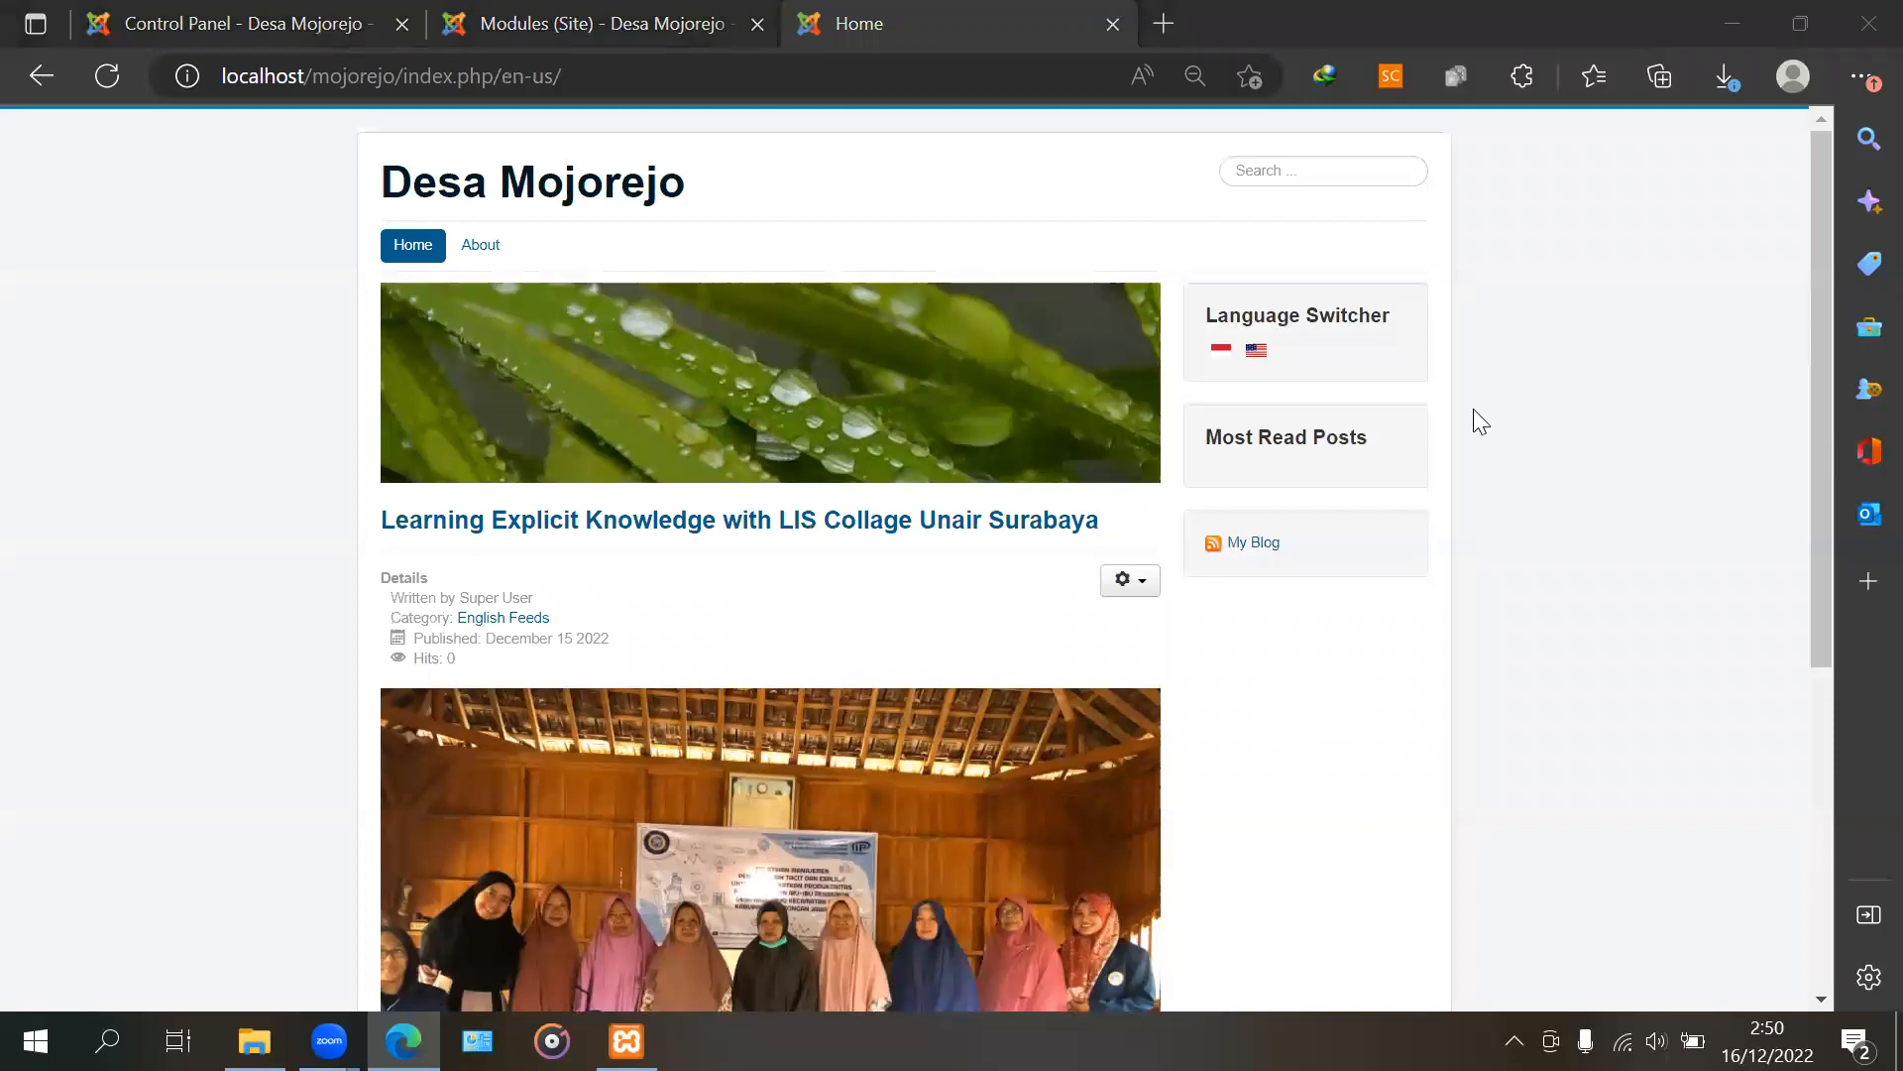